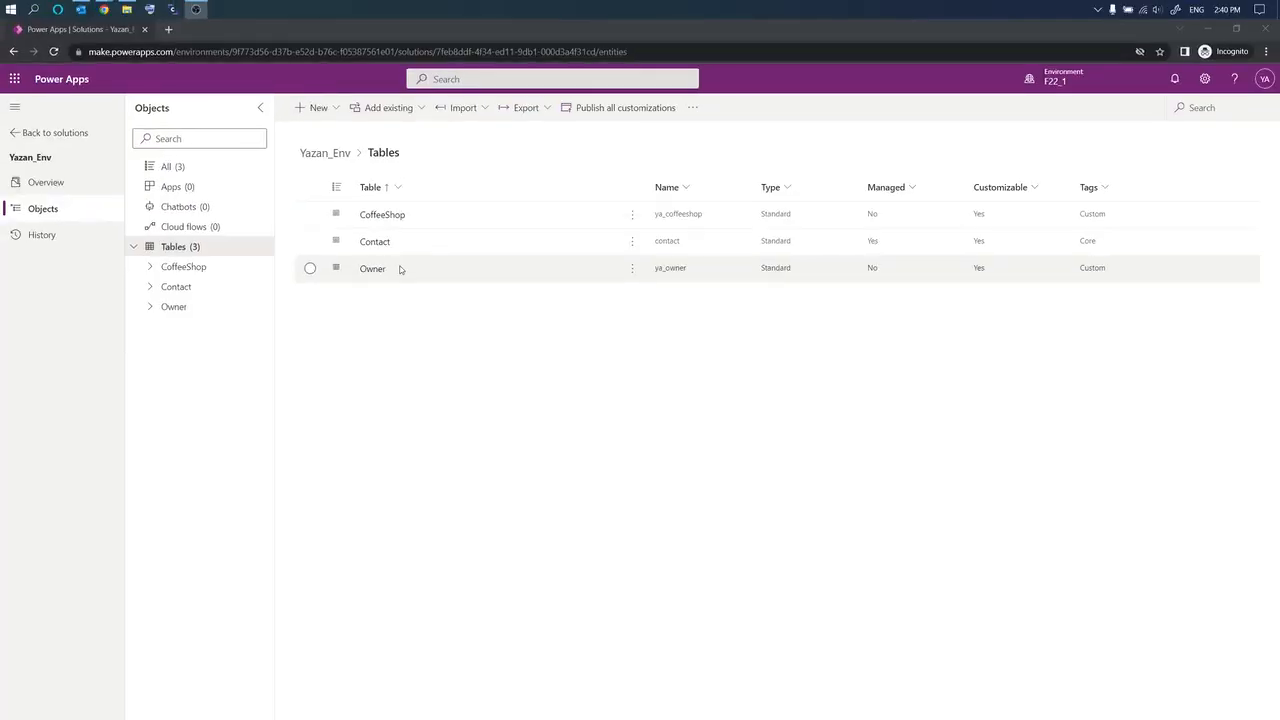
Step: Inspect the CoffeeShop table's columns and relationships, then return to the solution's tables list
{"action": "left_click", "coordinate": [150, 266]}
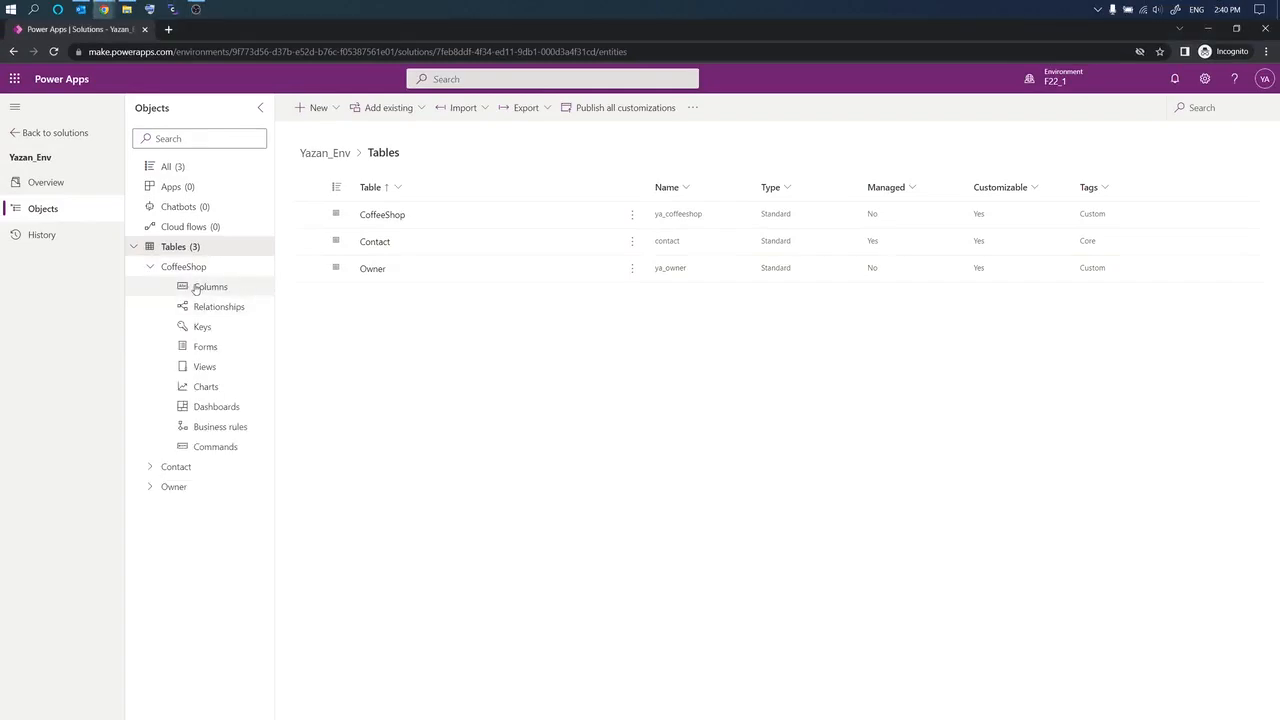
{"action": "left_click", "coordinate": [196, 289]}
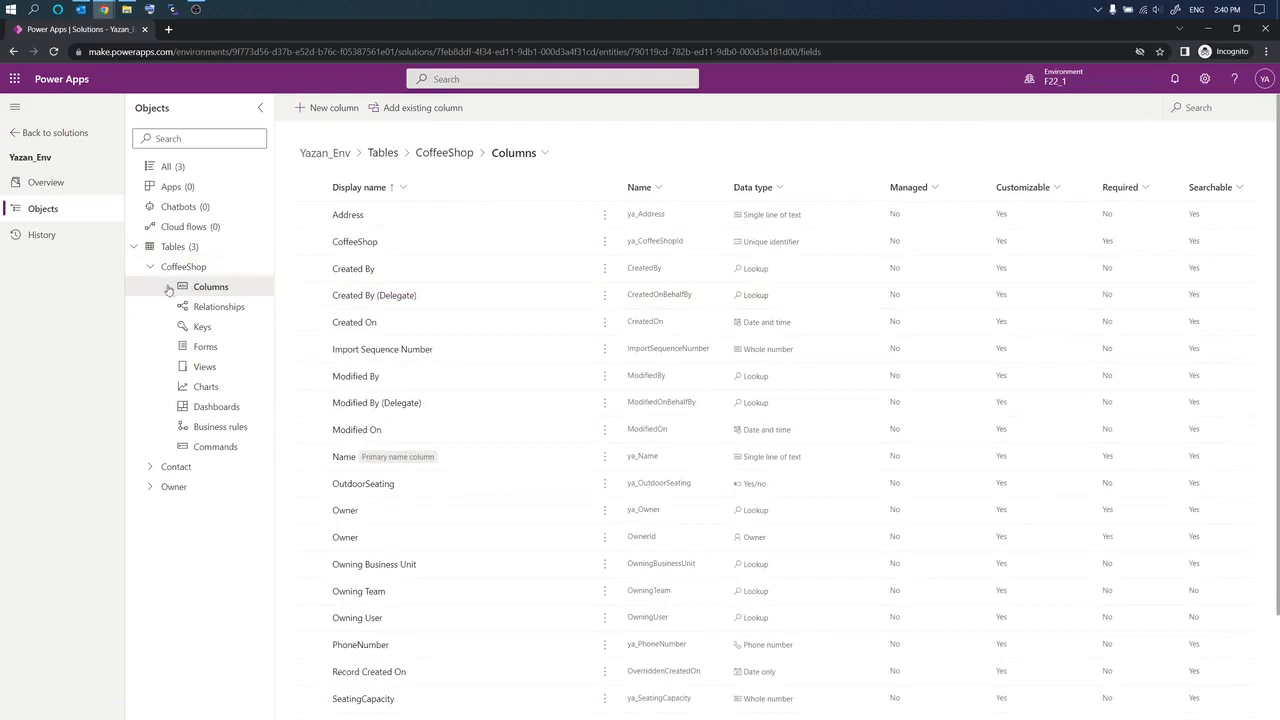
{"action": "left_click", "coordinate": [196, 310]}
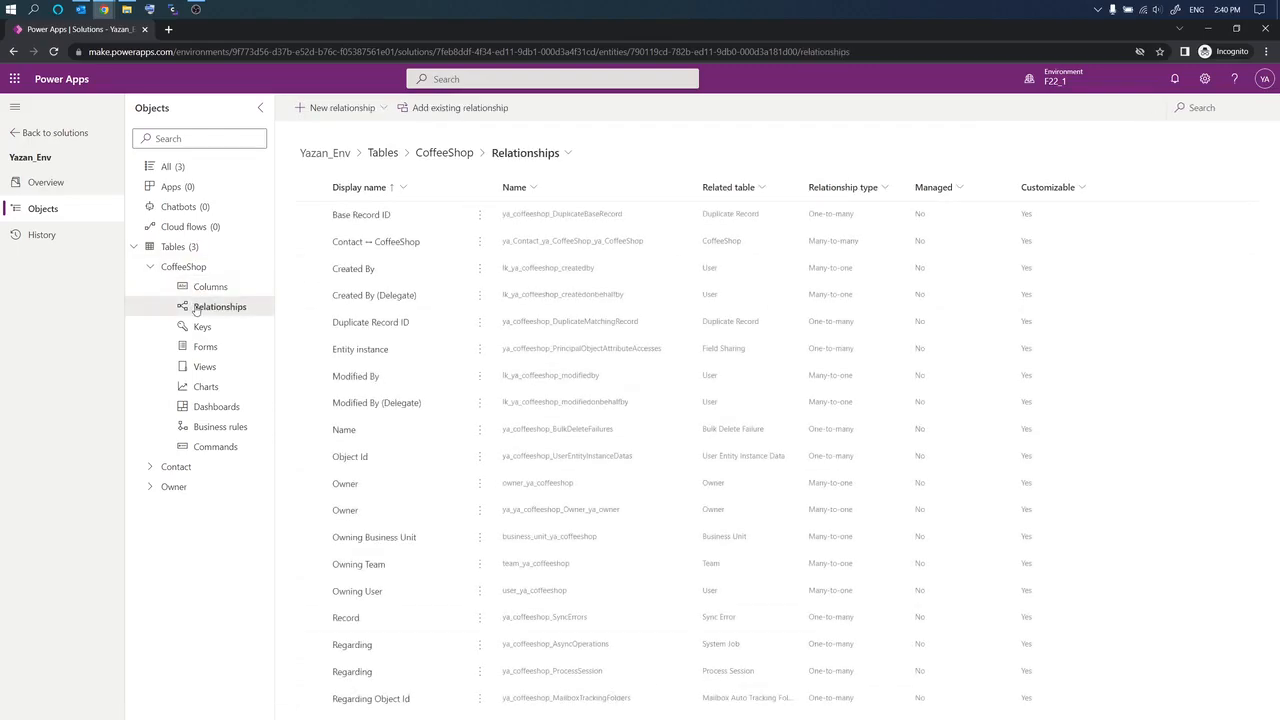
{"action": "left_click", "coordinate": [151, 267]}
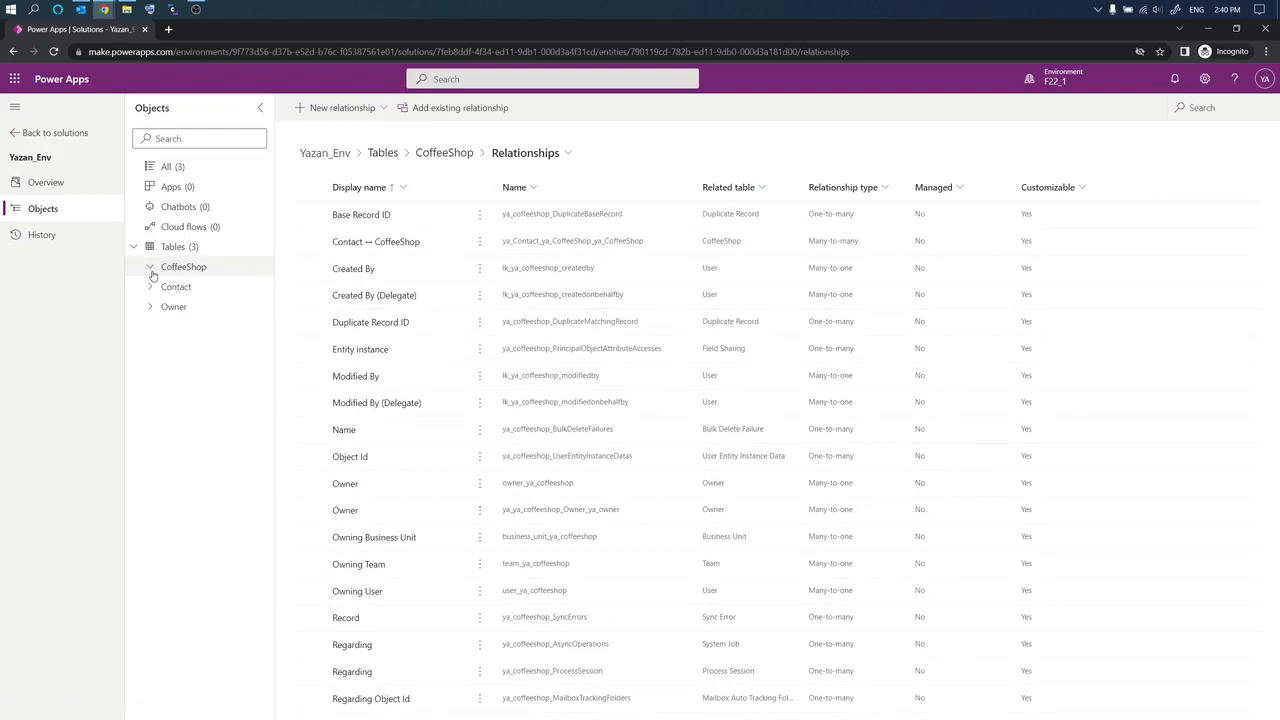
{"action": "left_click", "coordinate": [175, 250]}
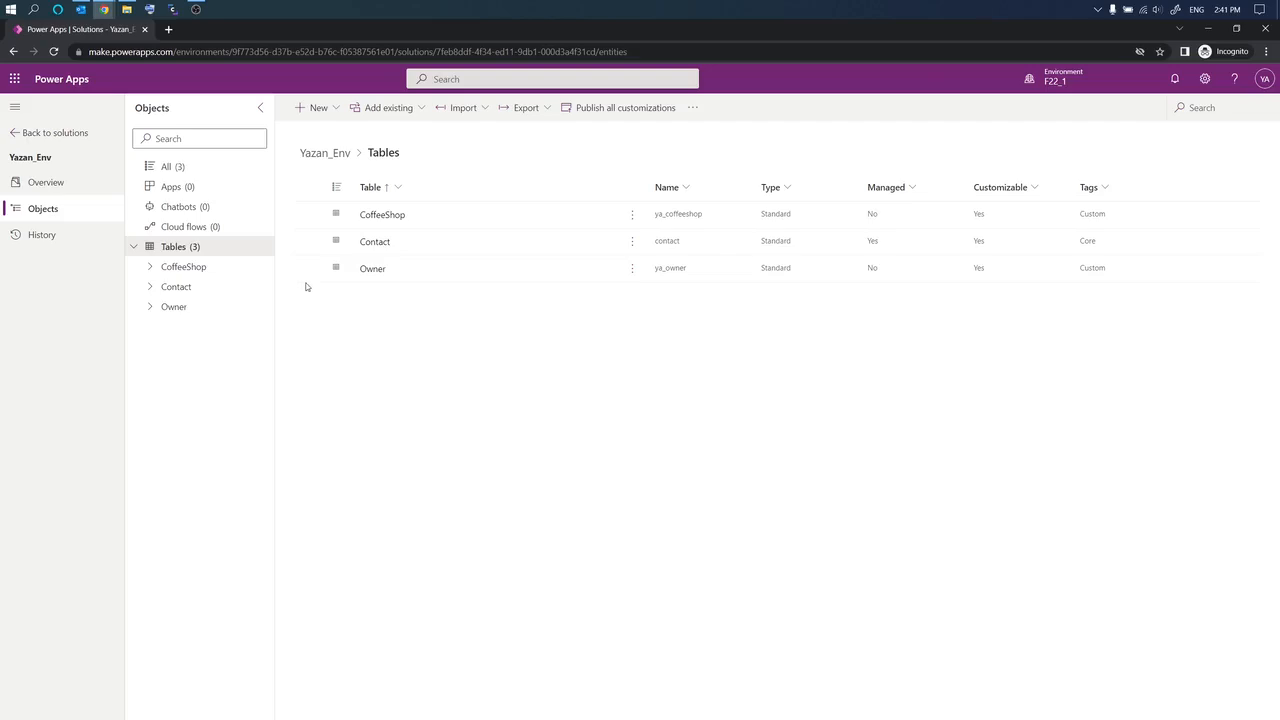
Step: Start a new model-driven app and enter the name 'Yazan Coffeeshop', trimming its ending
{"action": "left_click", "coordinate": [340, 110]}
{"action": "mouse_move", "coordinate": [345, 133]}
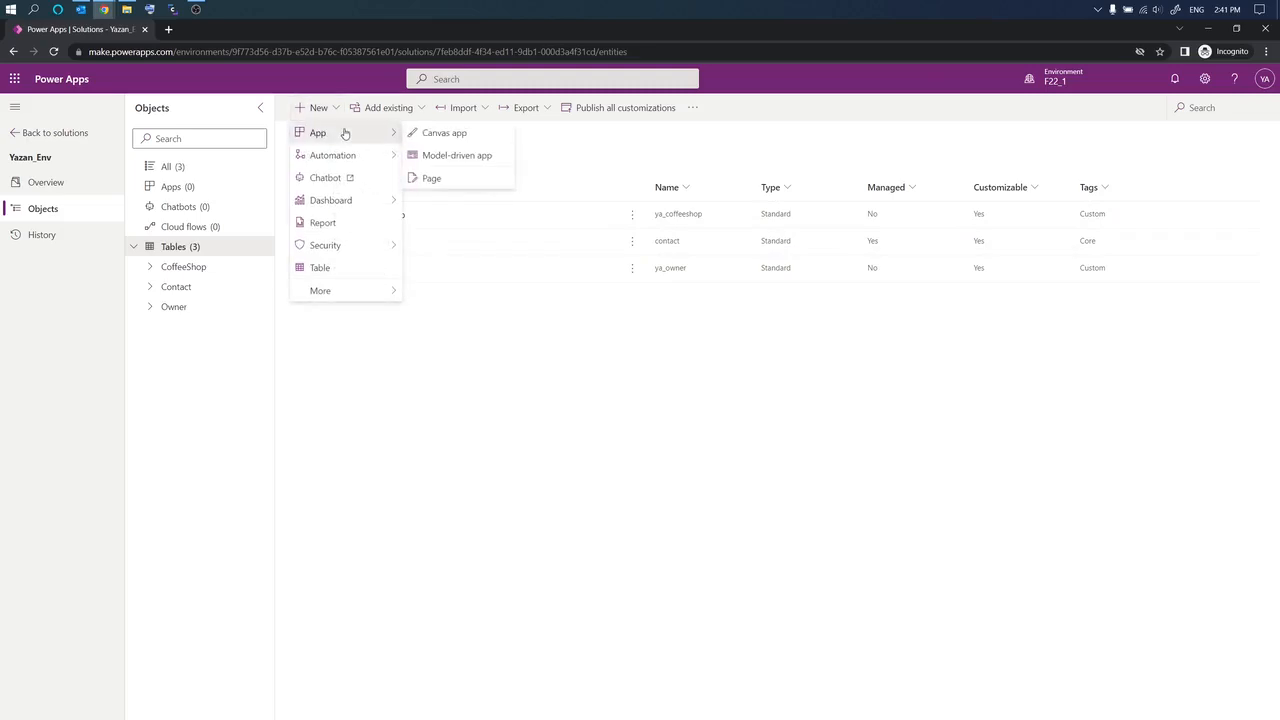
{"action": "left_click", "coordinate": [460, 158]}
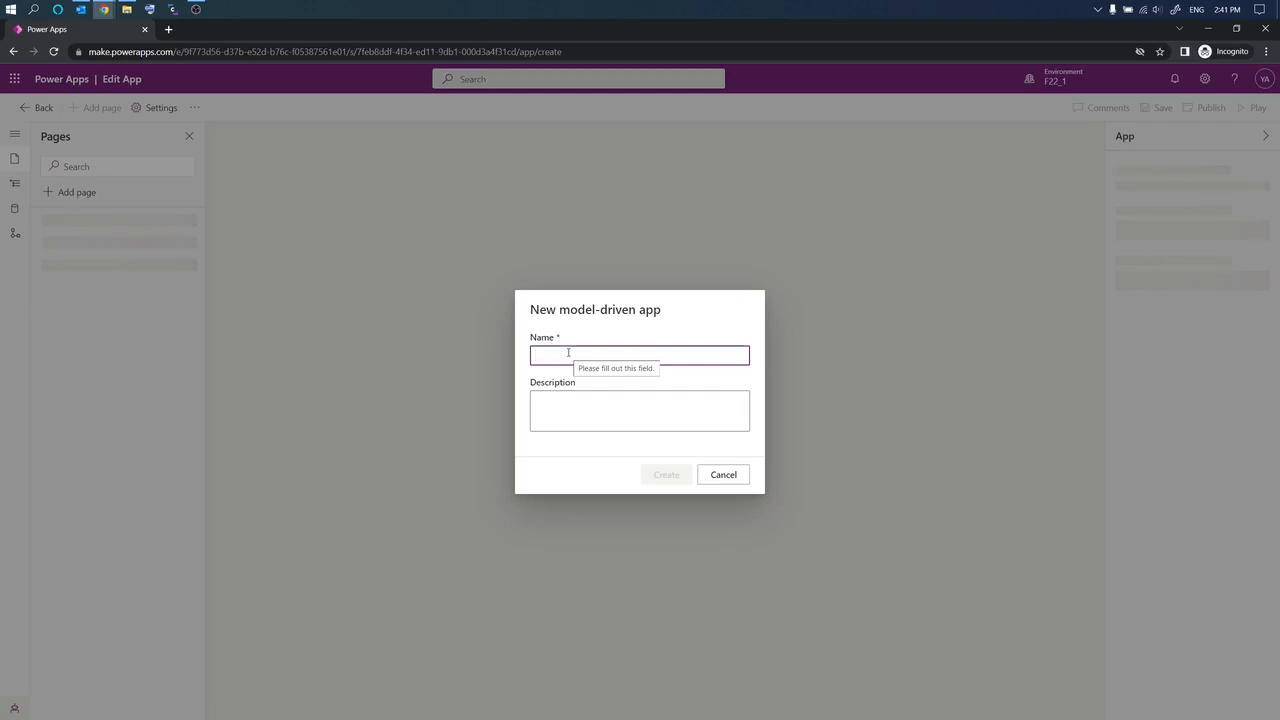
{"action": "type", "text": "Yazan Coff"}
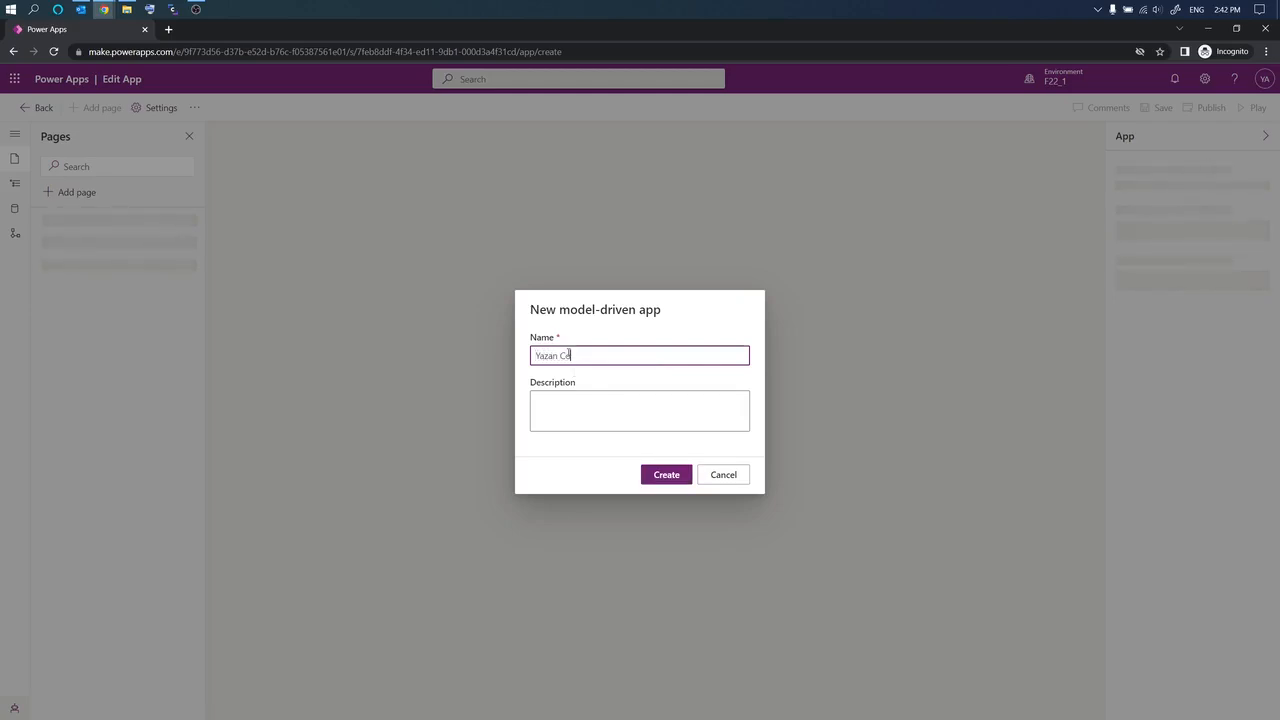
{"action": "type", "text": "eeshop"}
{"action": "key", "text": "BackSpace"}
{"action": "key", "text": "BackSpace"}
{"action": "key", "text": "BackSpace"}
{"action": "key", "text": "BackSpace"}
{"action": "key", "text": "BackSpace"}
Step: Create the app and expand its Navigation to reveal Group1 containing Subarea1
{"action": "left_click", "coordinate": [658, 479]}
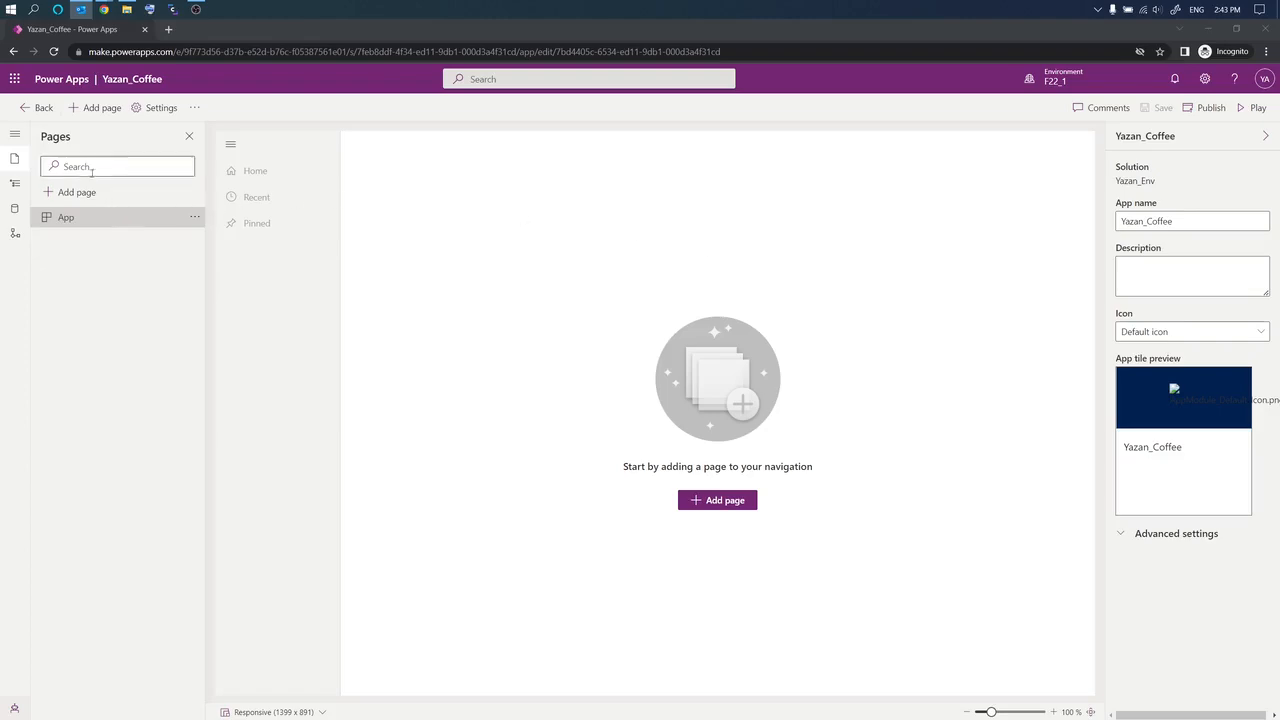
{"action": "left_click", "coordinate": [15, 142]}
{"action": "left_click", "coordinate": [15, 142]}
{"action": "left_click", "coordinate": [15, 142]}
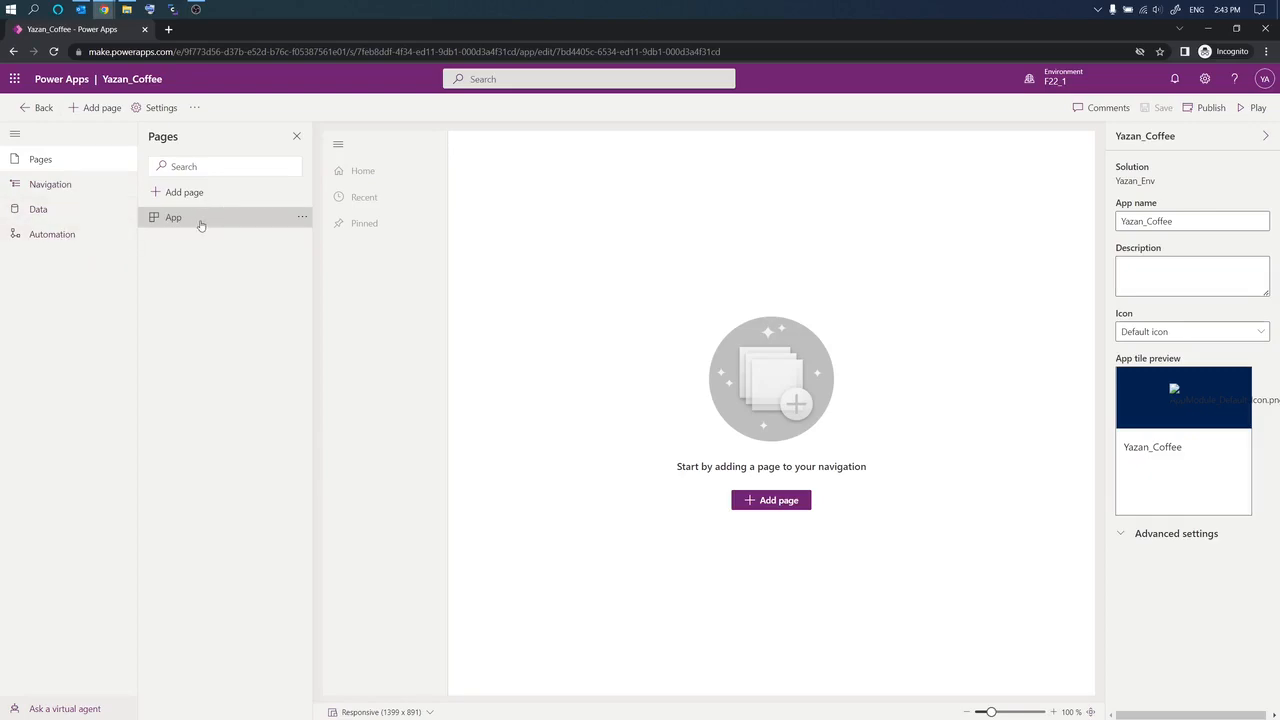
{"action": "left_click", "coordinate": [105, 186]}
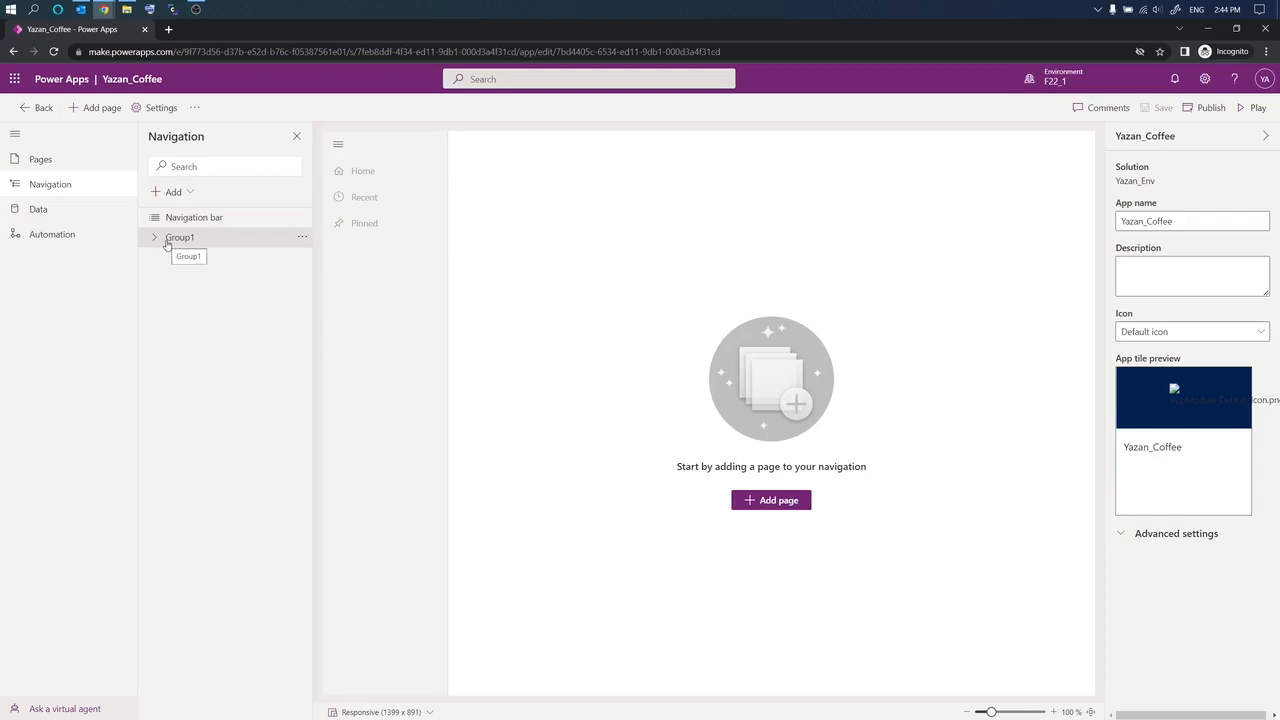
{"action": "left_click", "coordinate": [155, 239]}
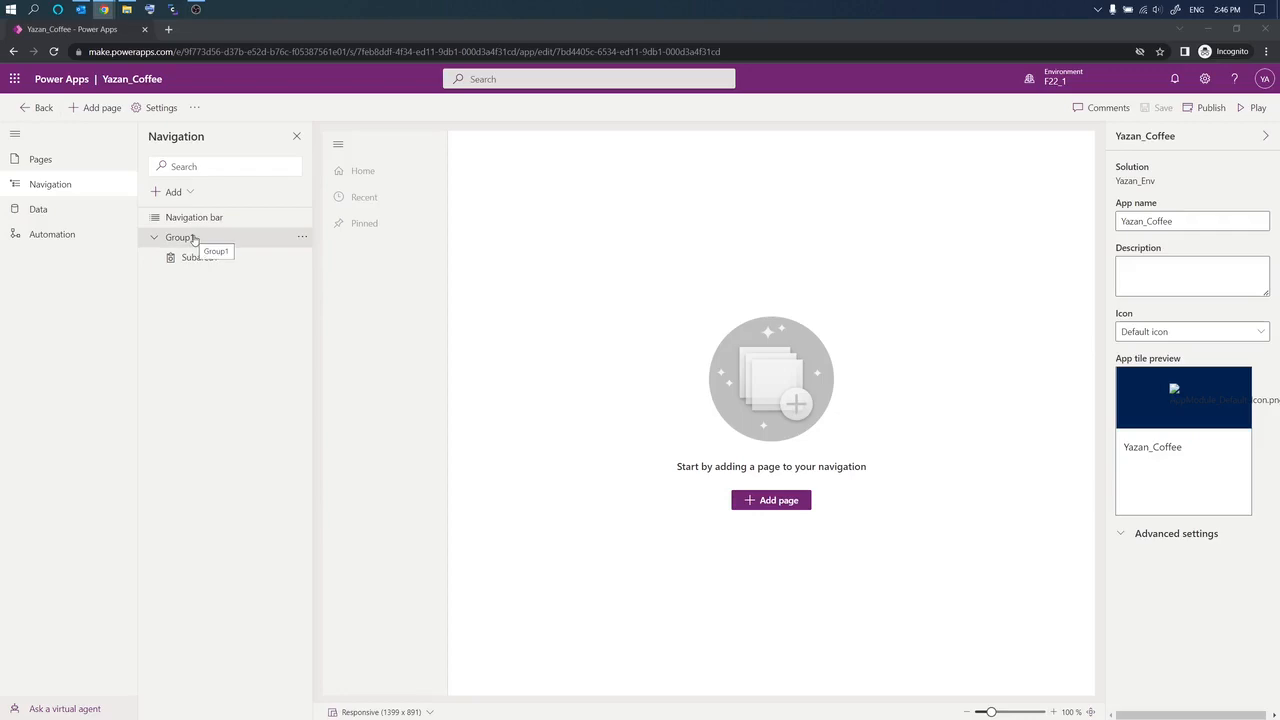
Step: Retitle Group1 as 'Accounts and Contacts', then select Subarea1
{"action": "left_click", "coordinate": [194, 240]}
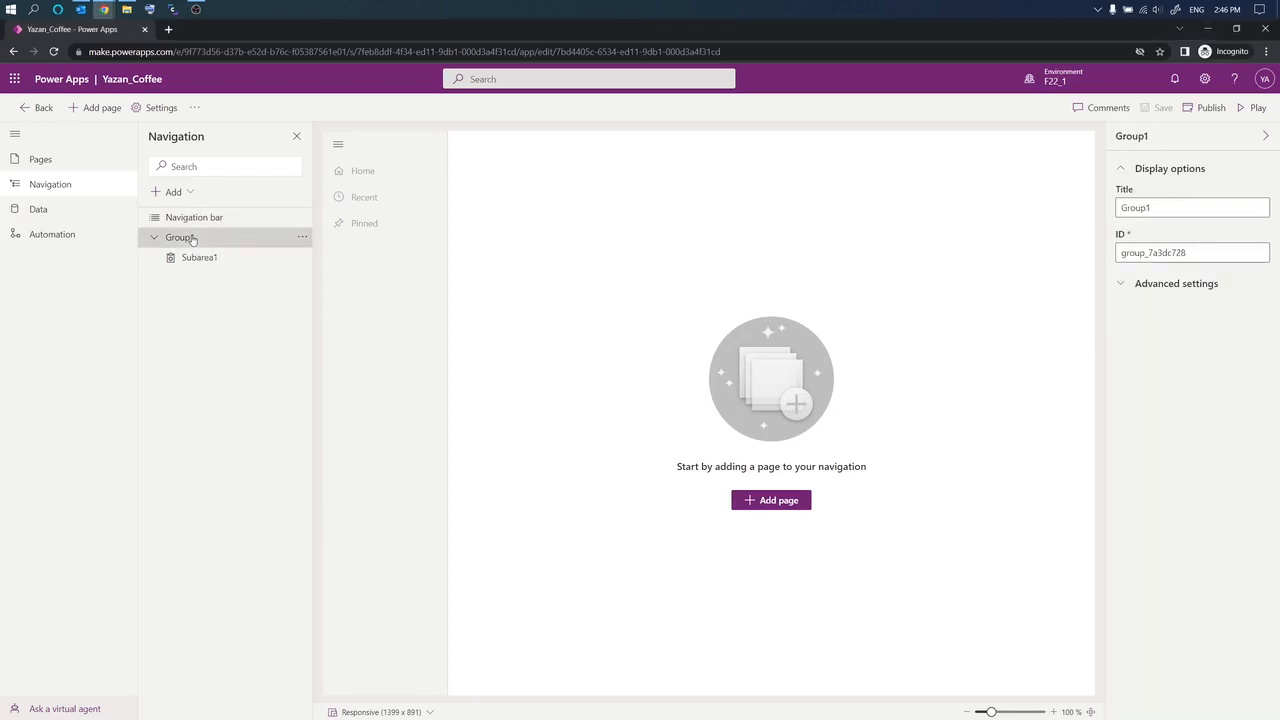
{"action": "double_click", "coordinate": [1190, 208]}
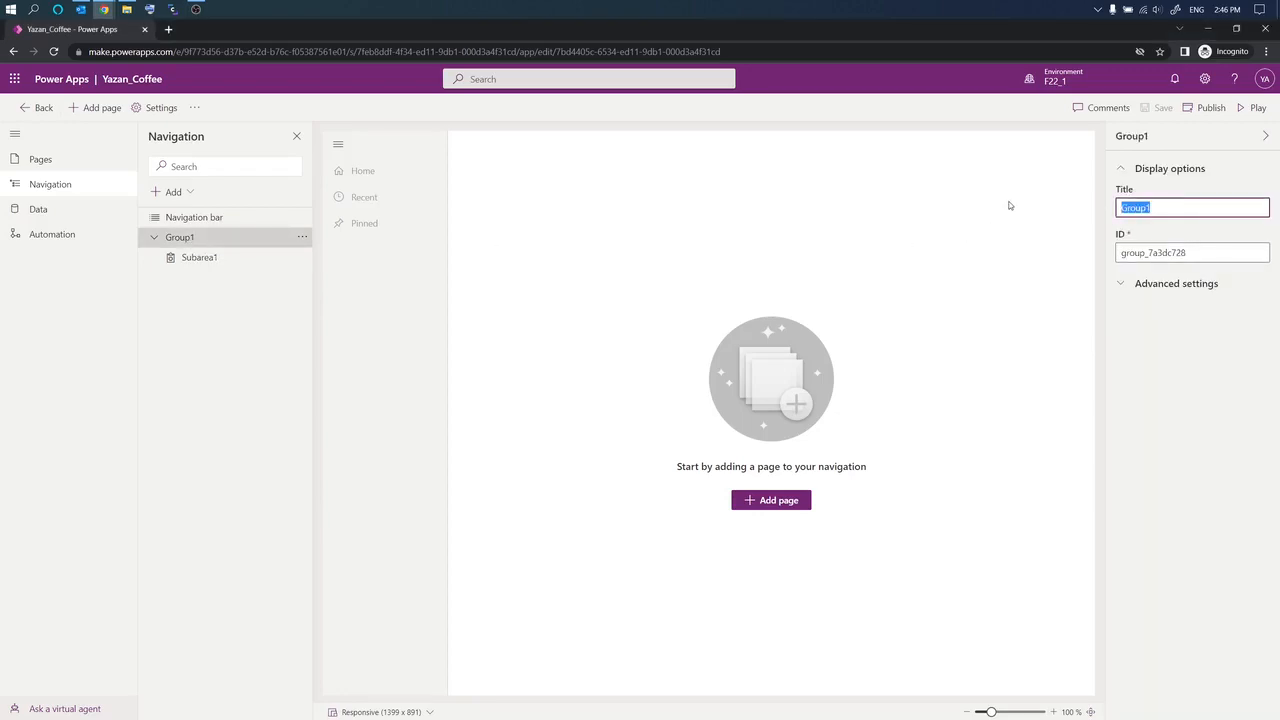
{"action": "type", "text": "Accounts and Contacts"}
{"action": "left_click", "coordinate": [206, 260]}
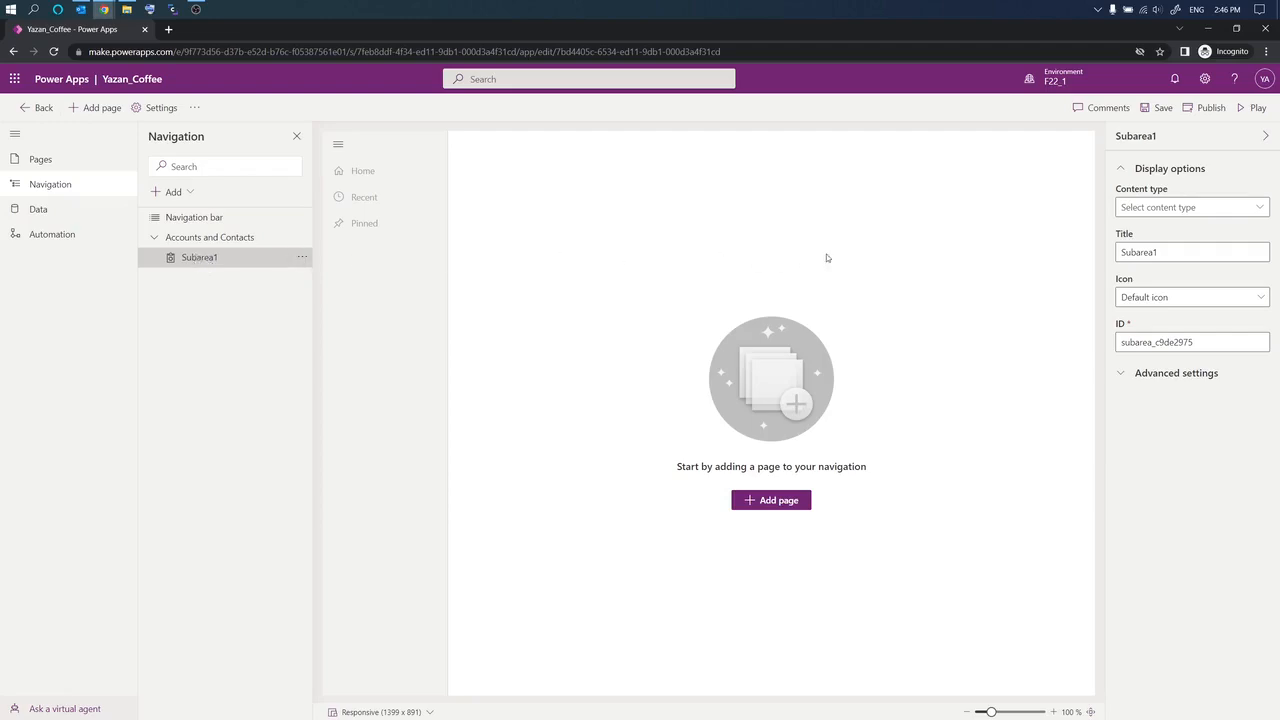
Step: Title the subarea 'Accounts' and set its content type to Table
{"action": "double_click", "coordinate": [1165, 255]}
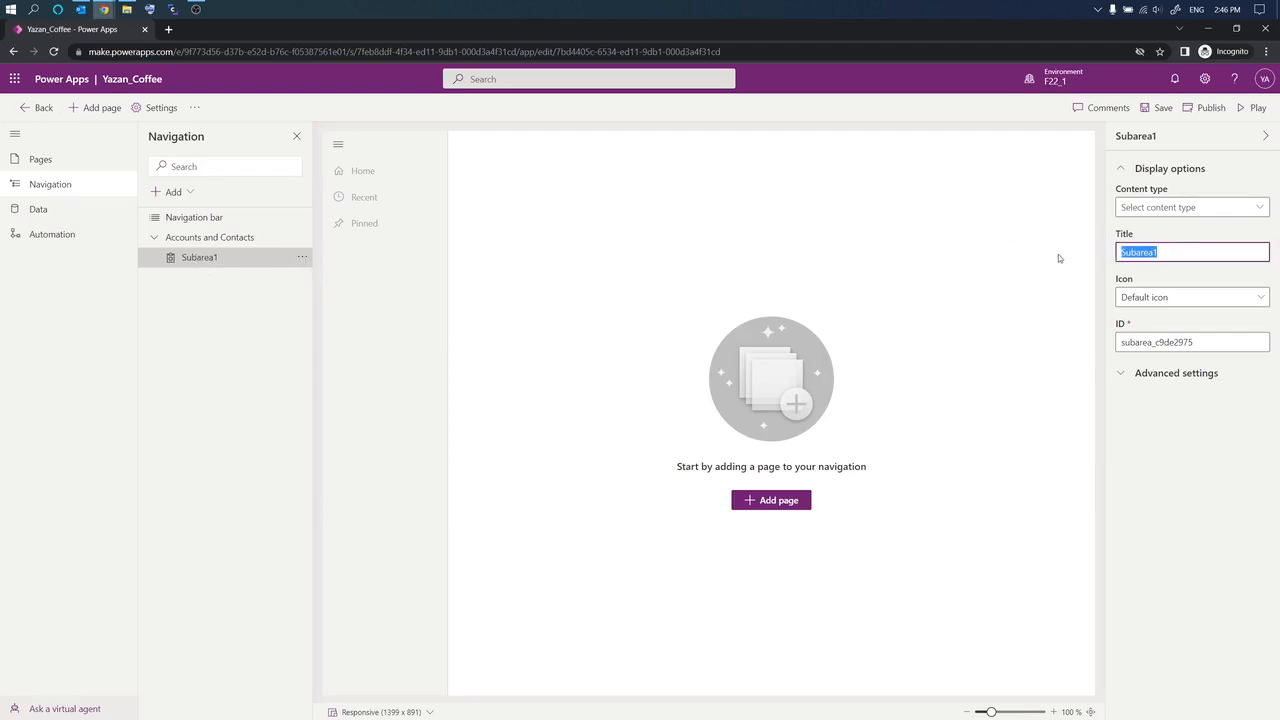
{"action": "type", "text": "Accounts"}
{"action": "left_click", "coordinate": [1263, 208]}
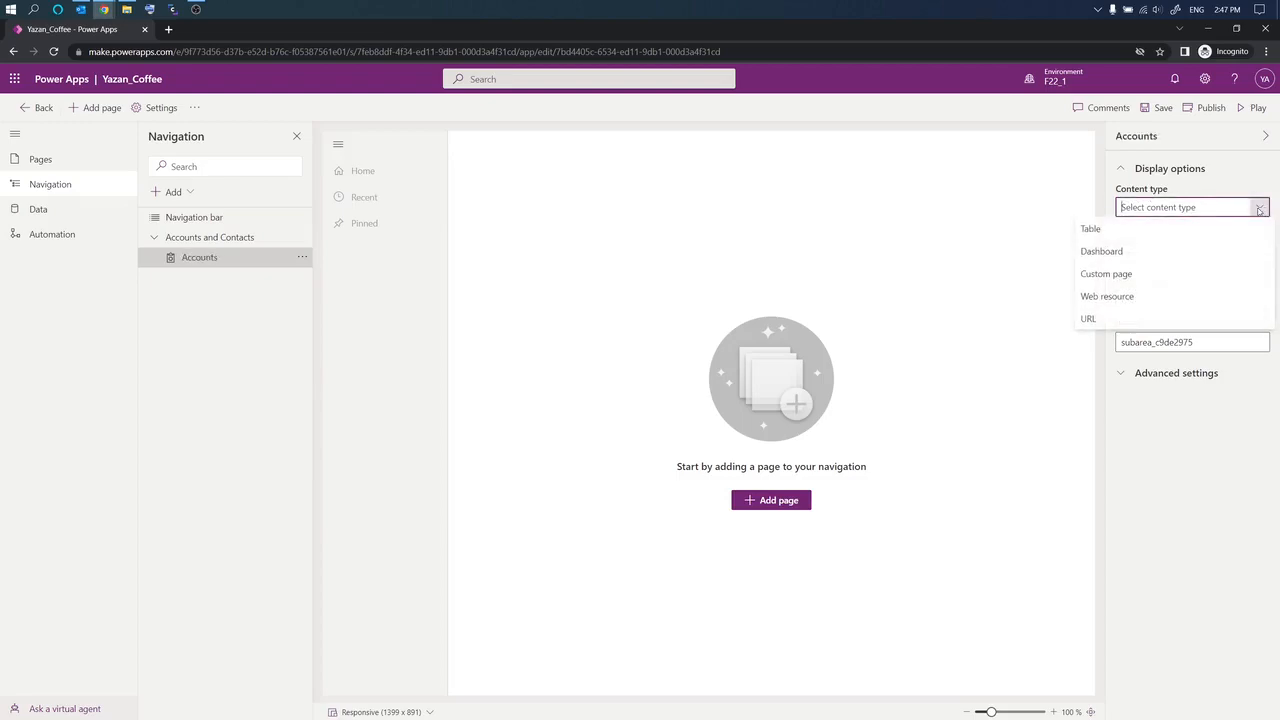
{"action": "left_click", "coordinate": [1096, 236]}
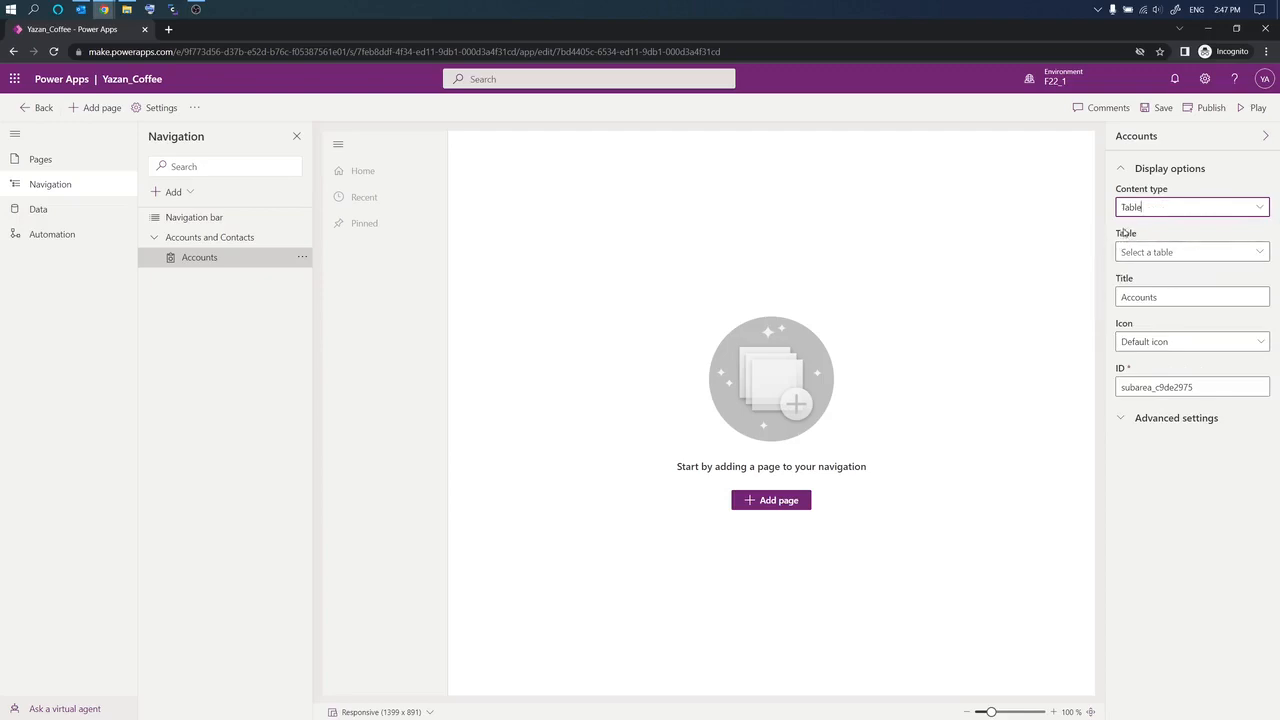
Step: Choose Account as the table shown by the Accounts subarea
{"action": "left_click", "coordinate": [1260, 252]}
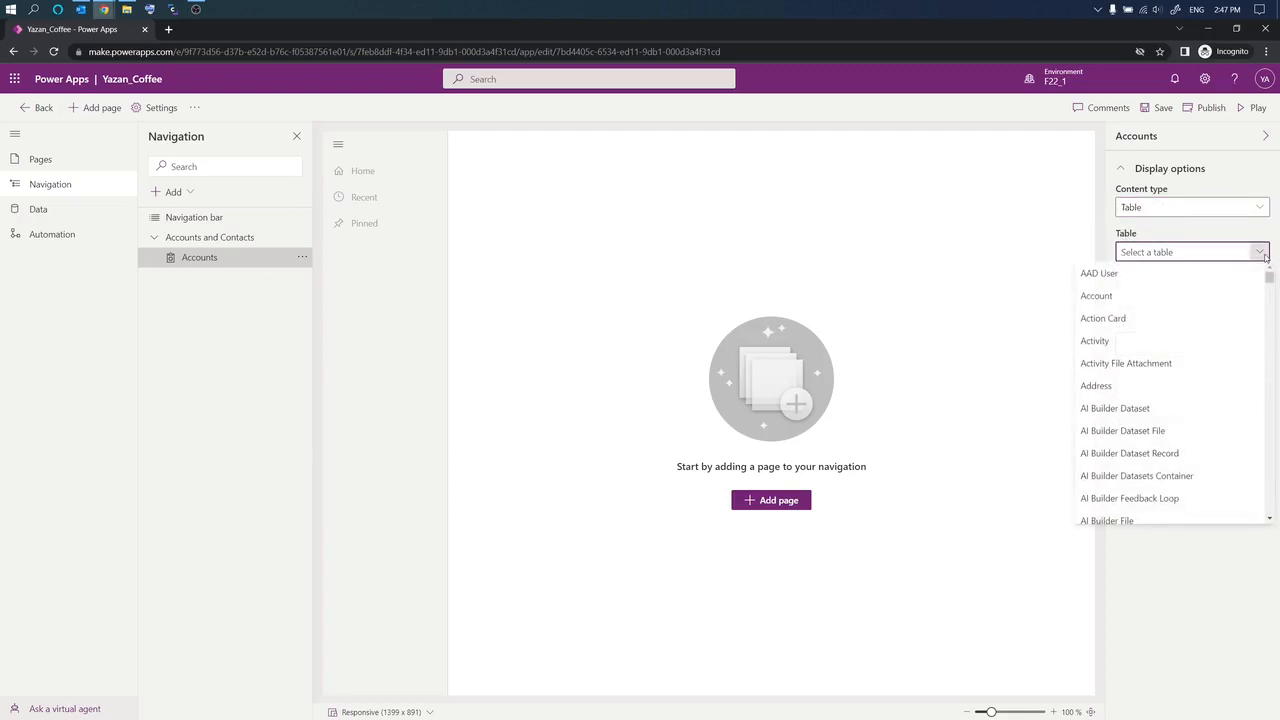
{"action": "type", "text": "Account"}
{"action": "key", "text": "ctrl+a"}
{"action": "type", "text": "On"}
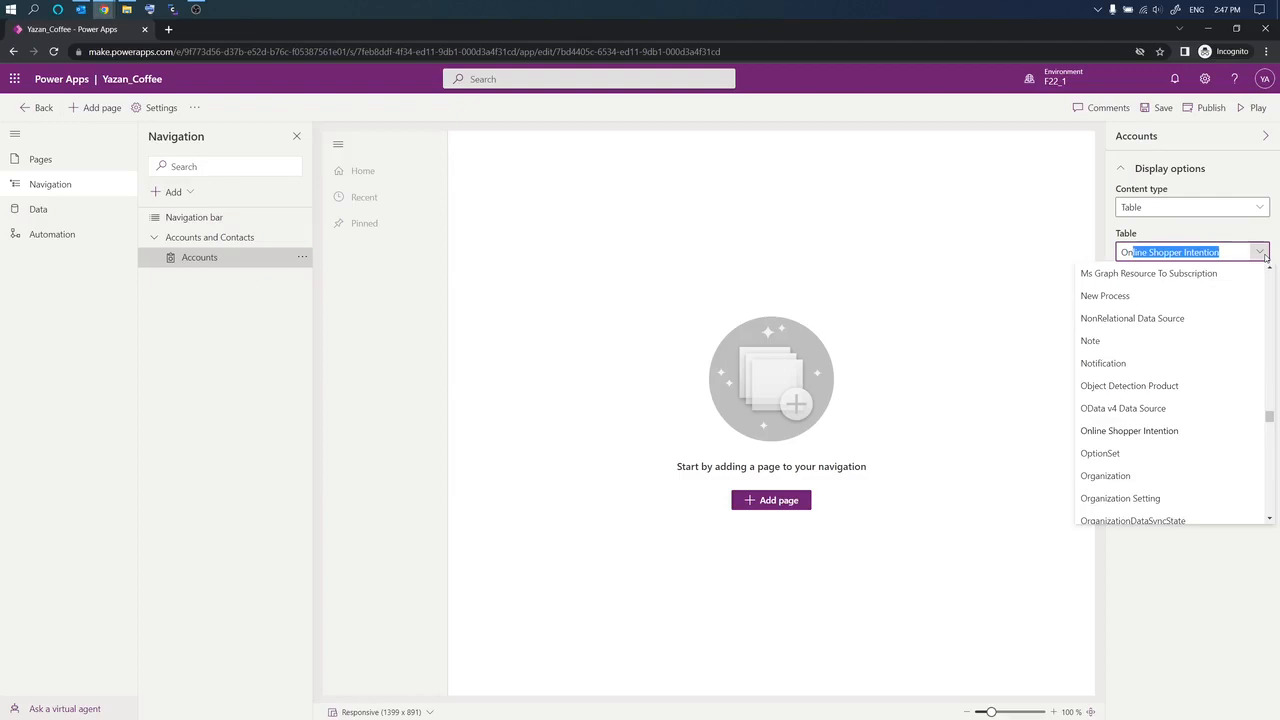
{"action": "left_click", "coordinate": [1223, 251]}
{"action": "left_click_drag", "start_coordinate": [1220, 251], "coordinate": [1059, 242]}
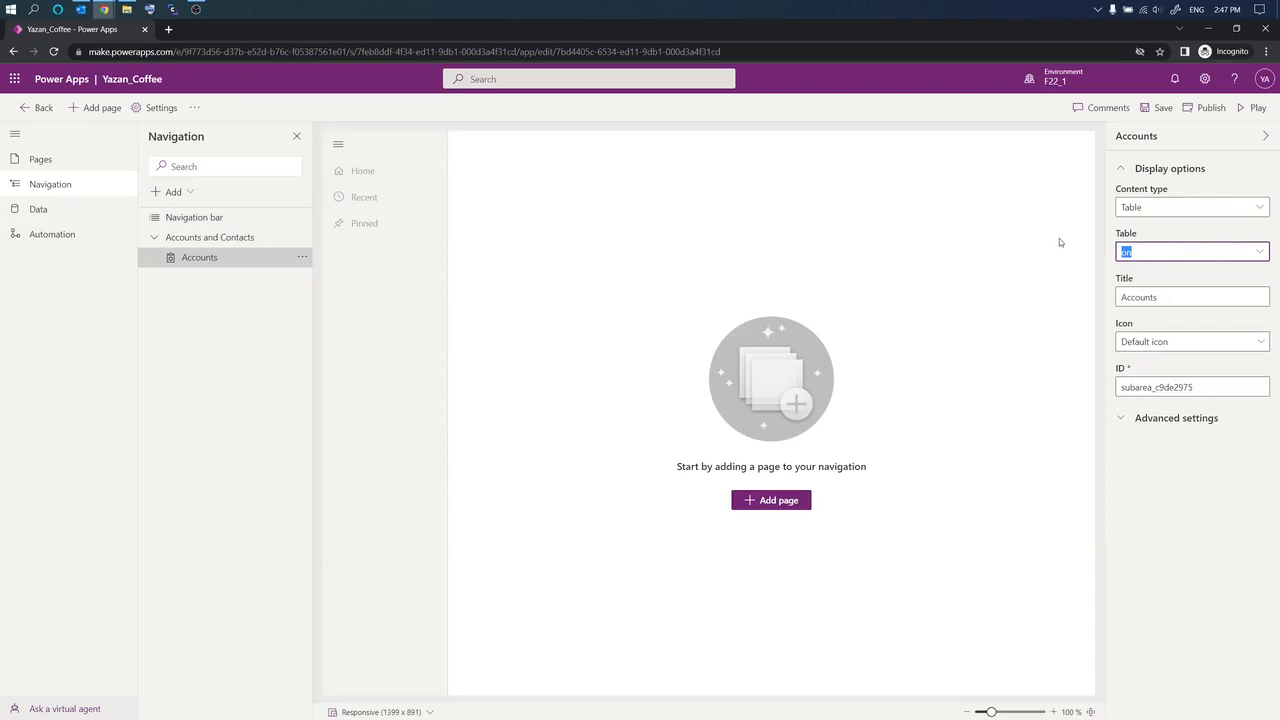
{"action": "left_click", "coordinate": [1125, 251]}
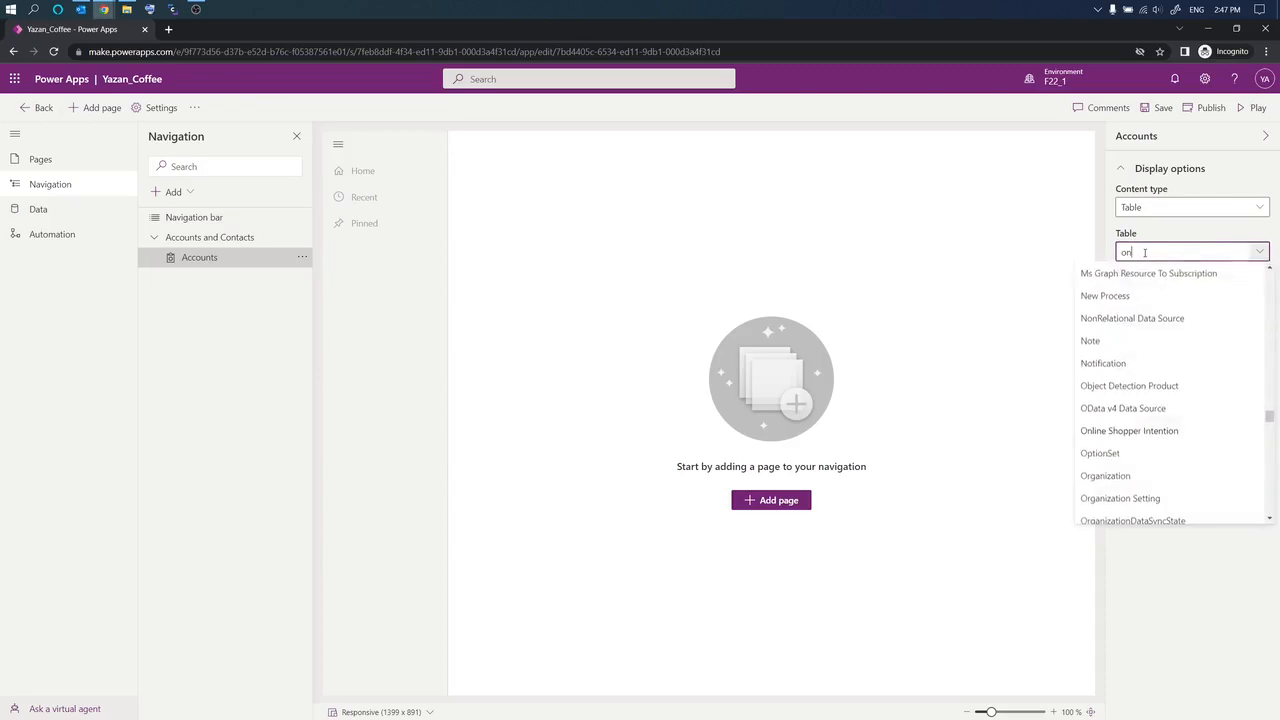
{"action": "key", "text": "BackSpace"}
{"action": "type", "text": "A"}
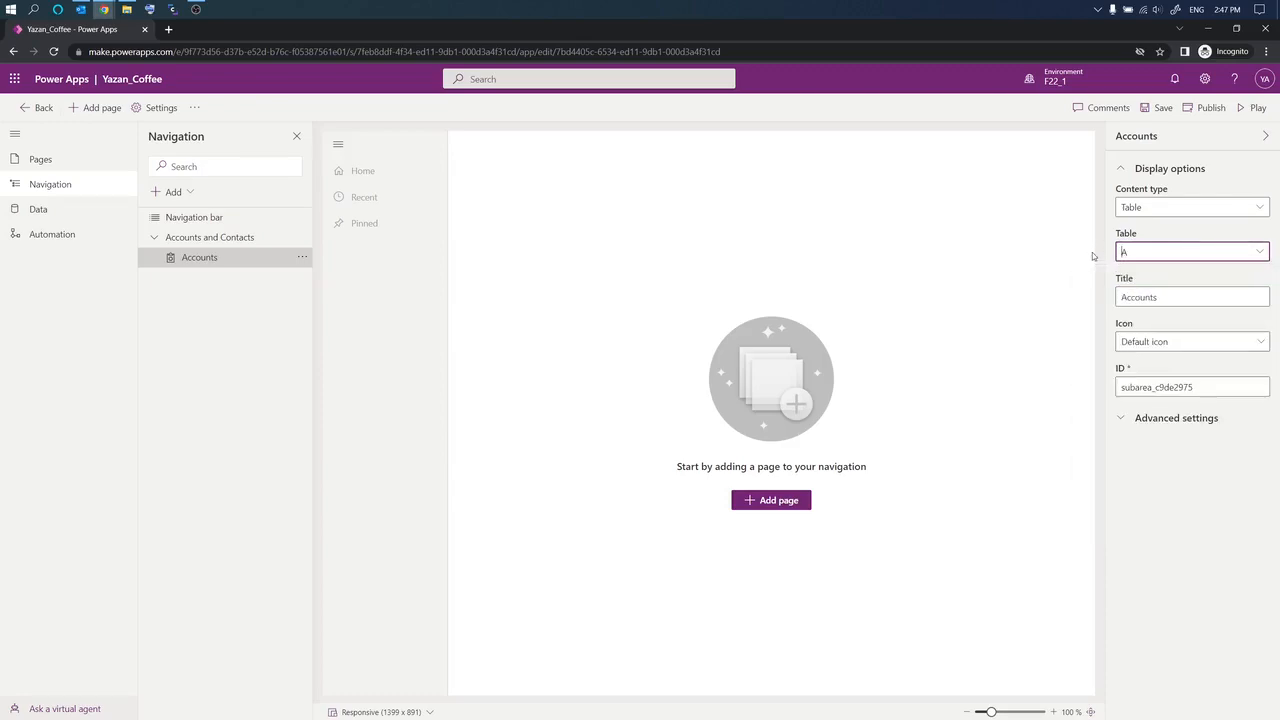
{"action": "key", "text": "BackSpace"}
{"action": "type", "text": "c"}
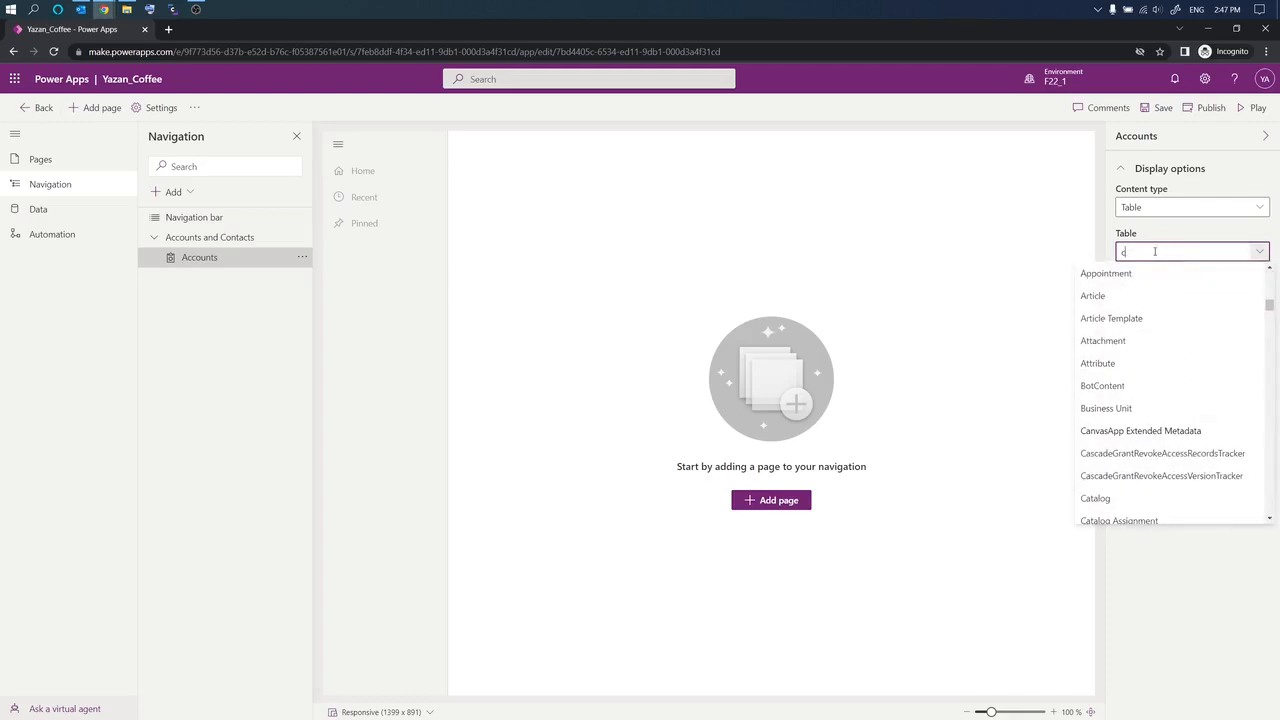
{"action": "key", "text": "BackSpace"}
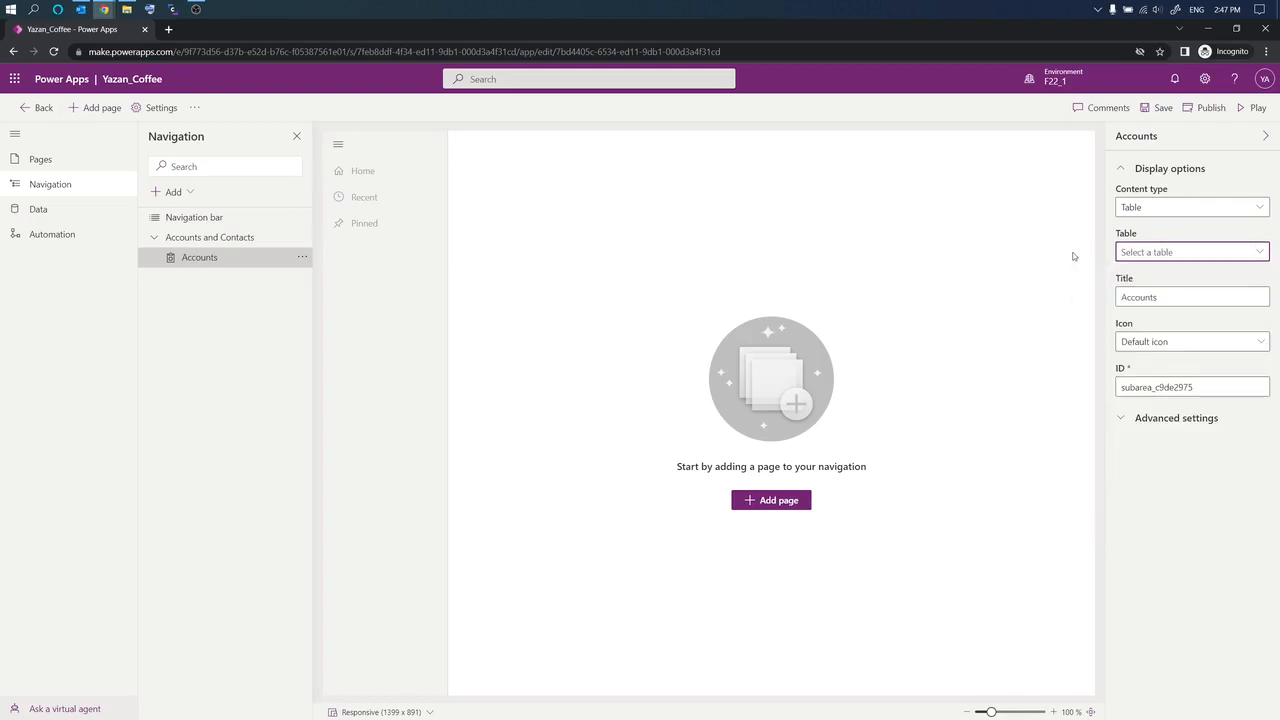
{"action": "type", "text": "A"}
{"action": "left_click", "coordinate": [1259, 252]}
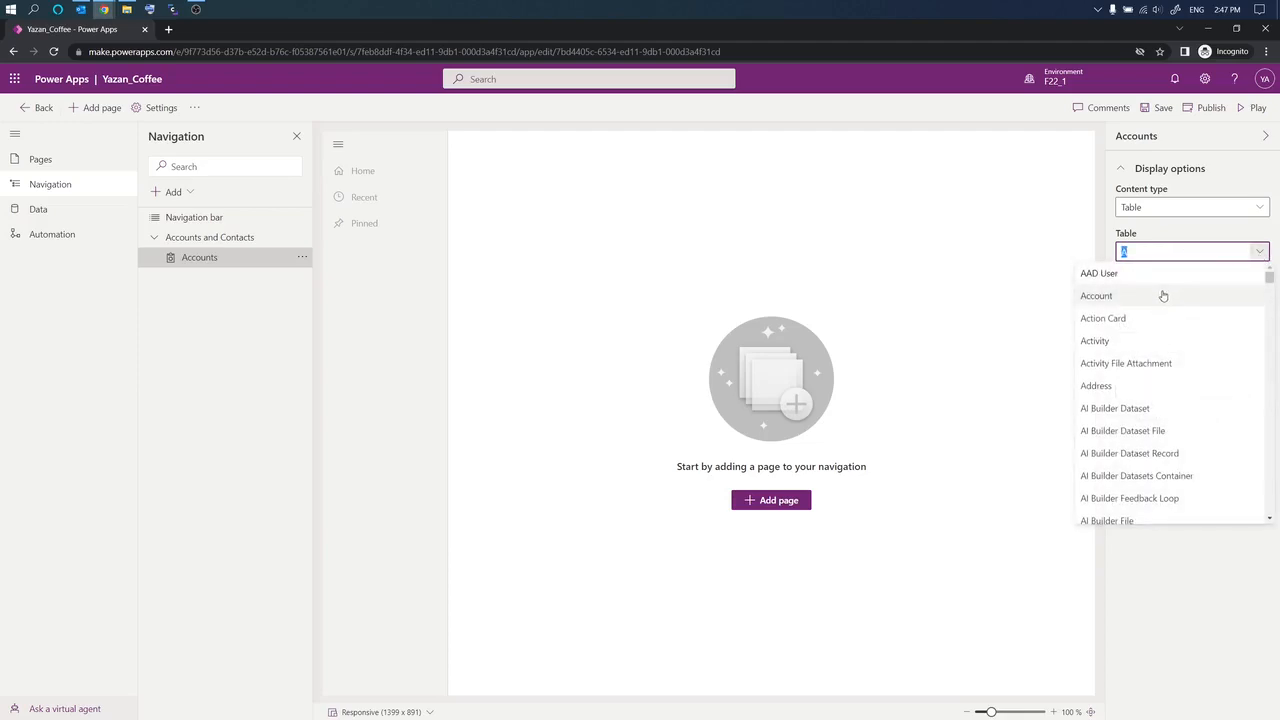
{"action": "left_click", "coordinate": [1097, 296]}
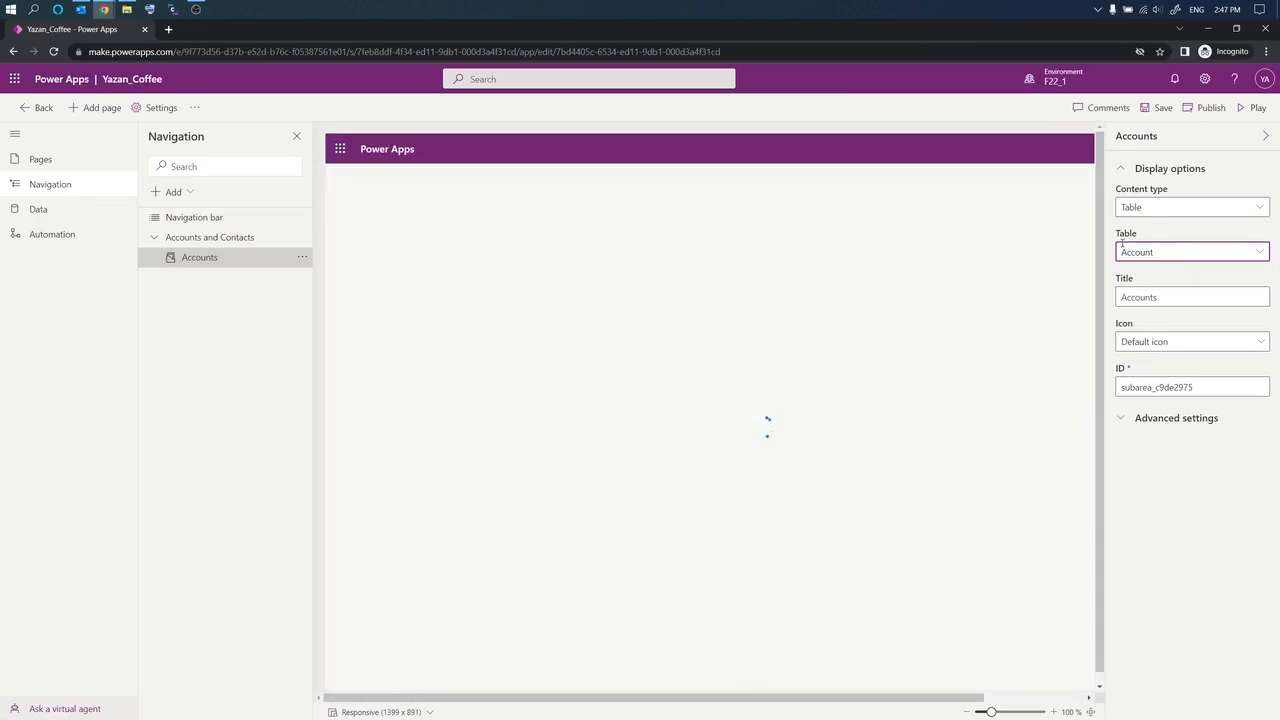
Step: Keep the subarea's default icon and select the Accounts and Contacts group
{"action": "left_click", "coordinate": [1262, 343]}
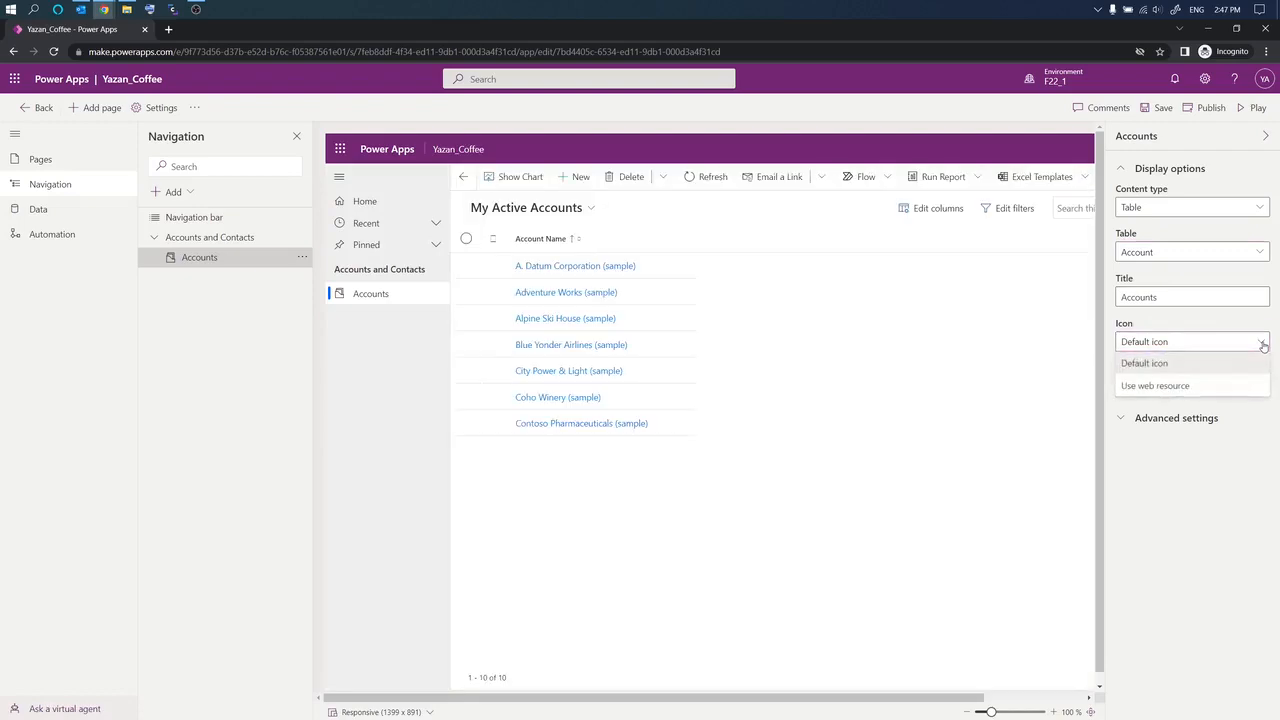
{"action": "left_click", "coordinate": [1263, 346]}
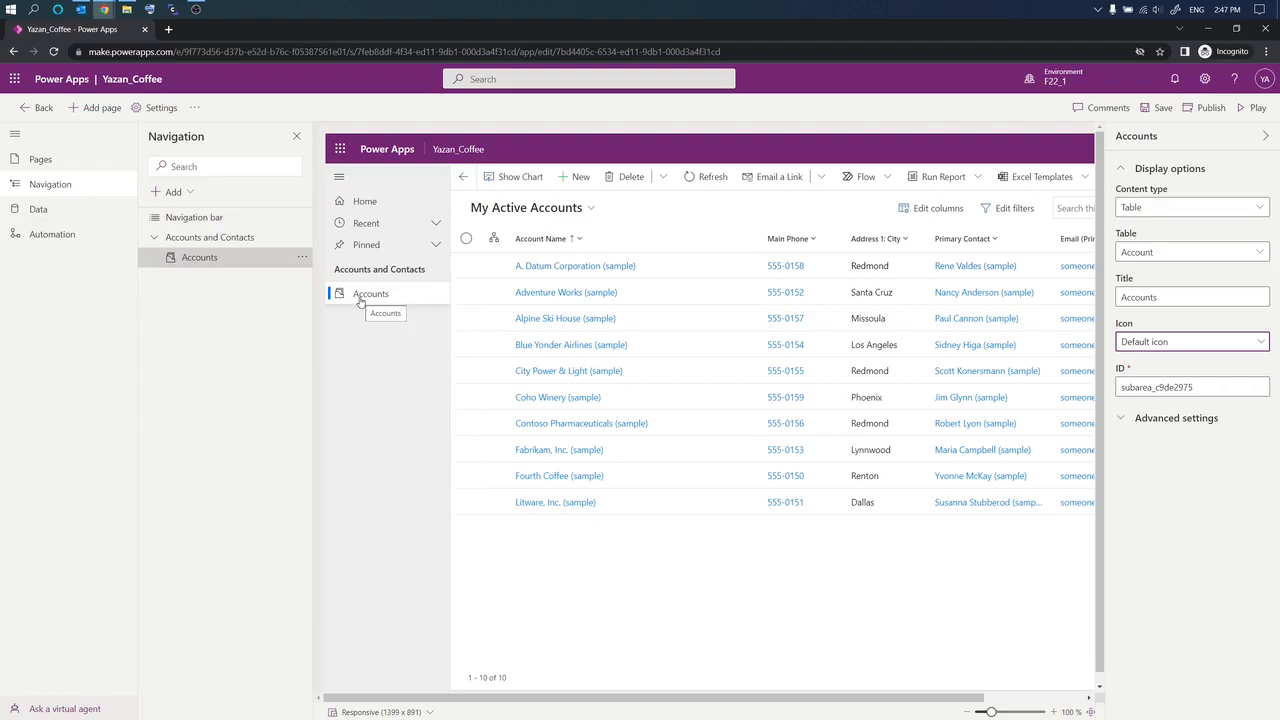
{"action": "left_click", "coordinate": [231, 242]}
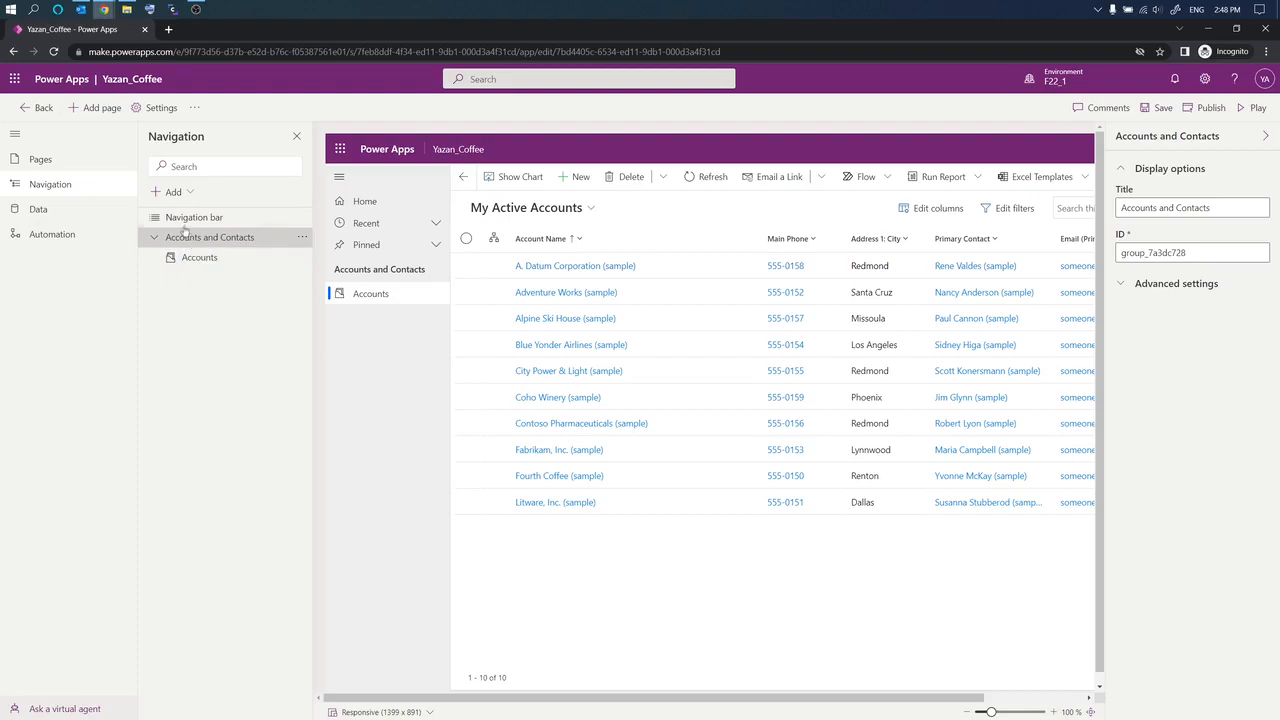
Step: Add a Table-type subarea titled 'Contacts' that shows the Contact table
{"action": "left_click", "coordinate": [172, 192]}
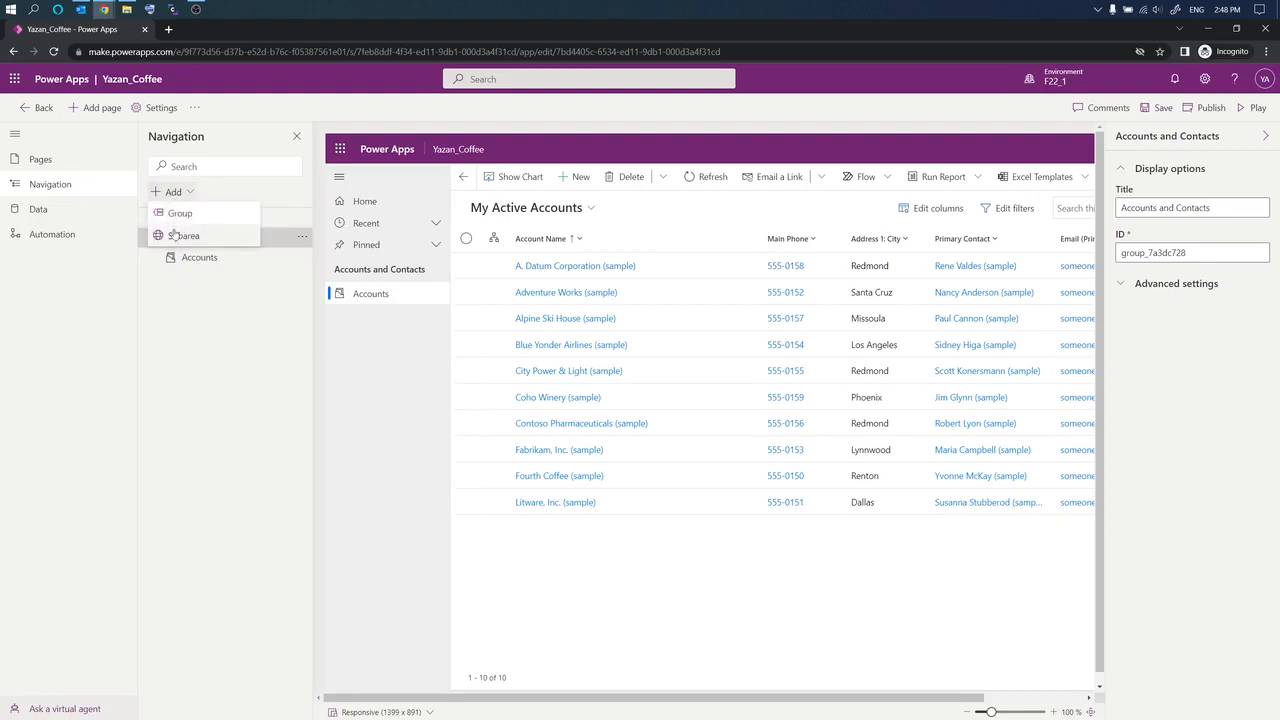
{"action": "left_click", "coordinate": [175, 236]}
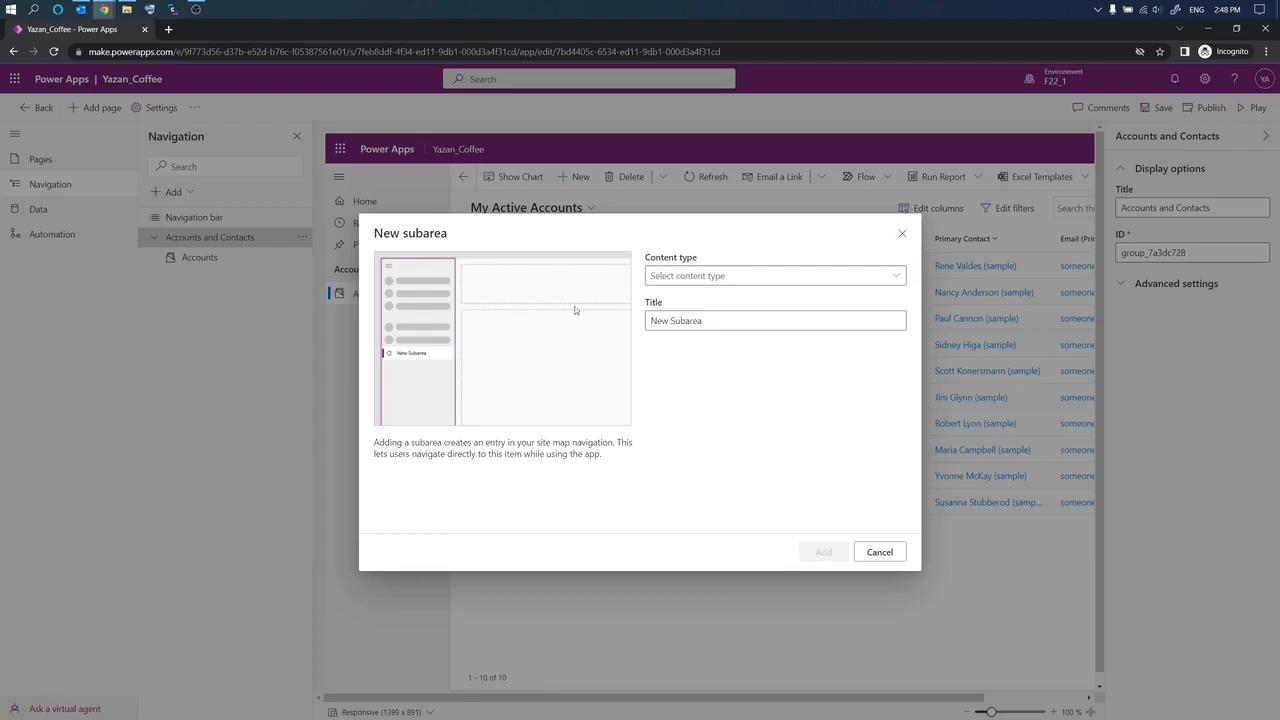
{"action": "left_click", "coordinate": [894, 276]}
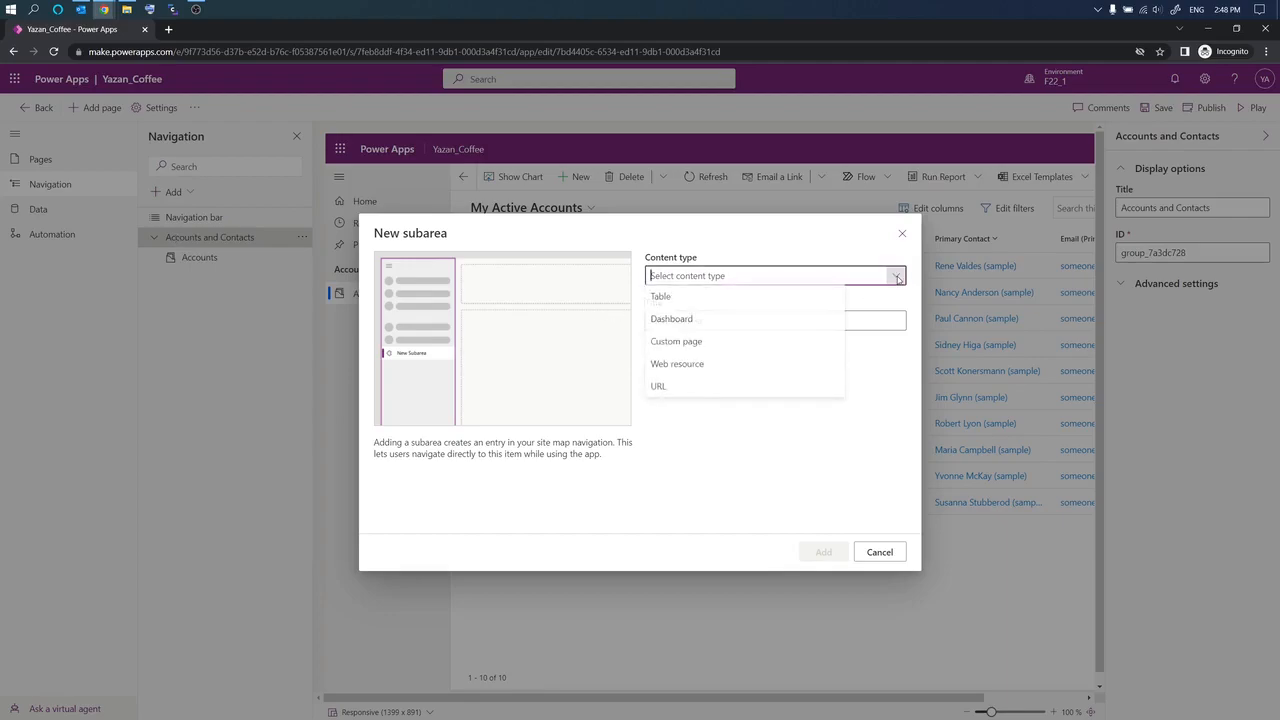
{"action": "left_click", "coordinate": [803, 300]}
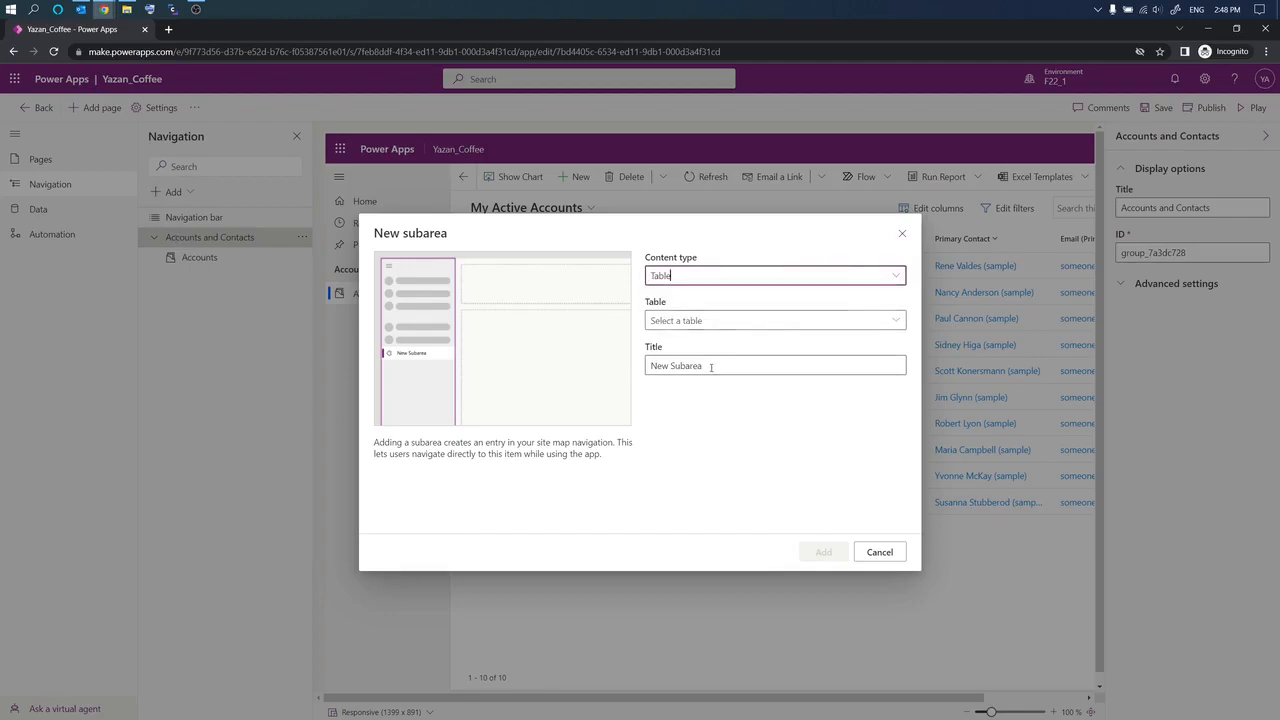
{"action": "left_click_drag", "start_coordinate": [709, 366], "coordinate": [531, 366]}
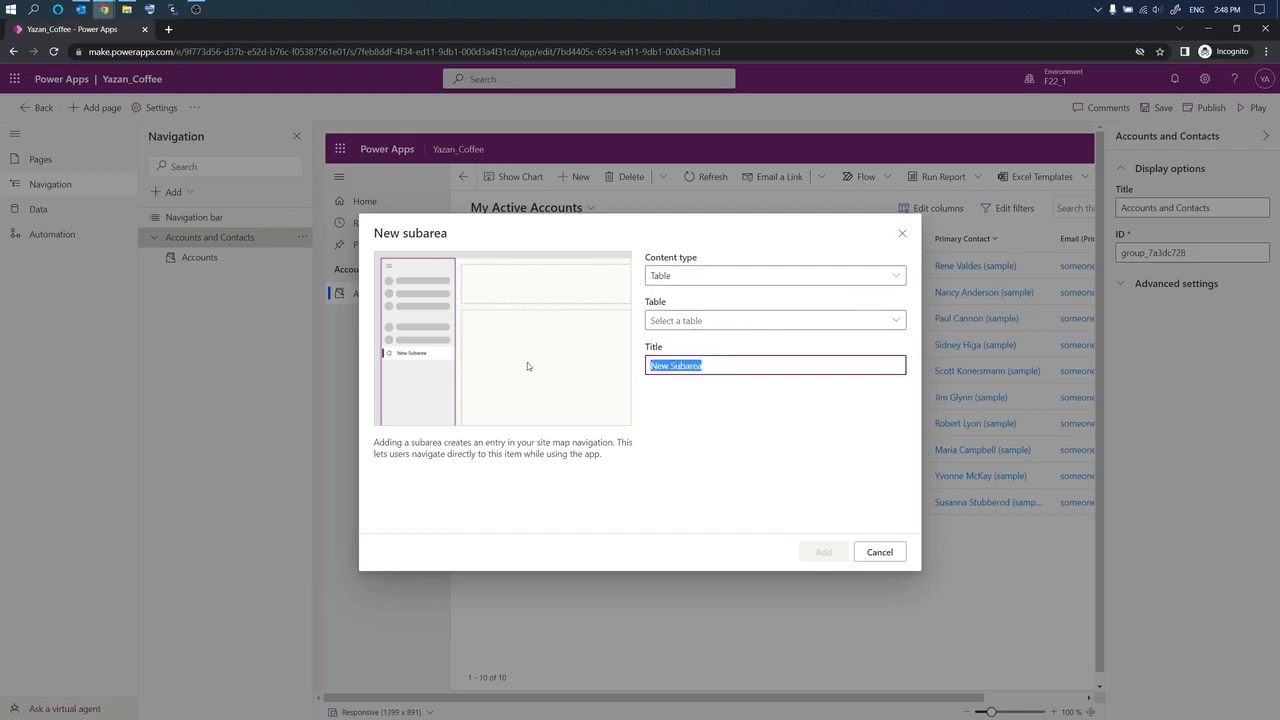
{"action": "type", "text": "Contacts"}
{"action": "left_click", "coordinate": [810, 321]}
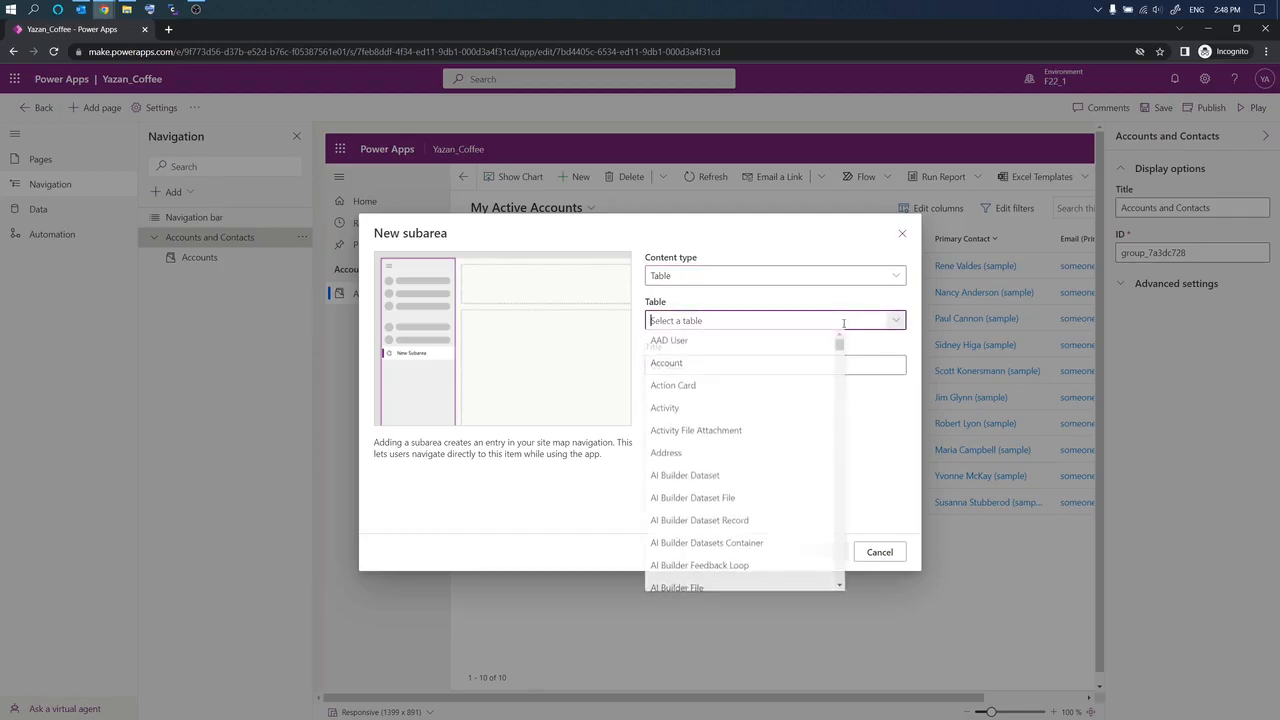
{"action": "type", "text": "Contact"}
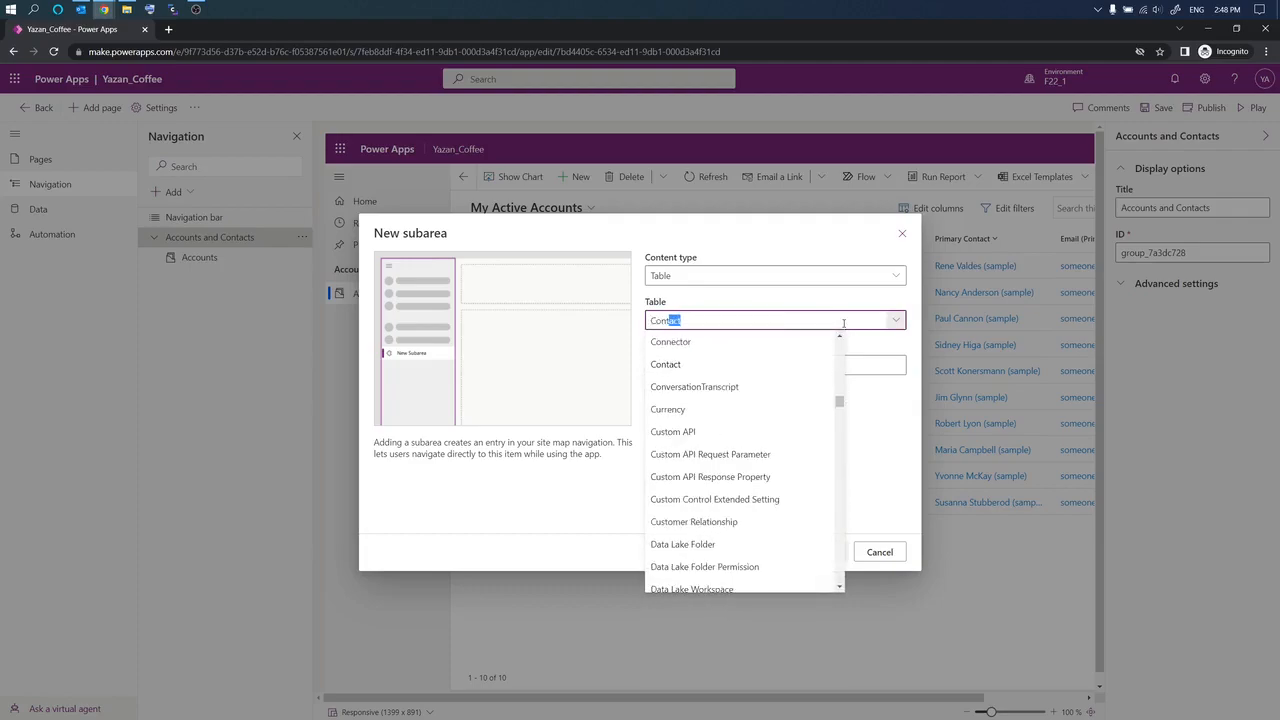
{"action": "left_click", "coordinate": [660, 365]}
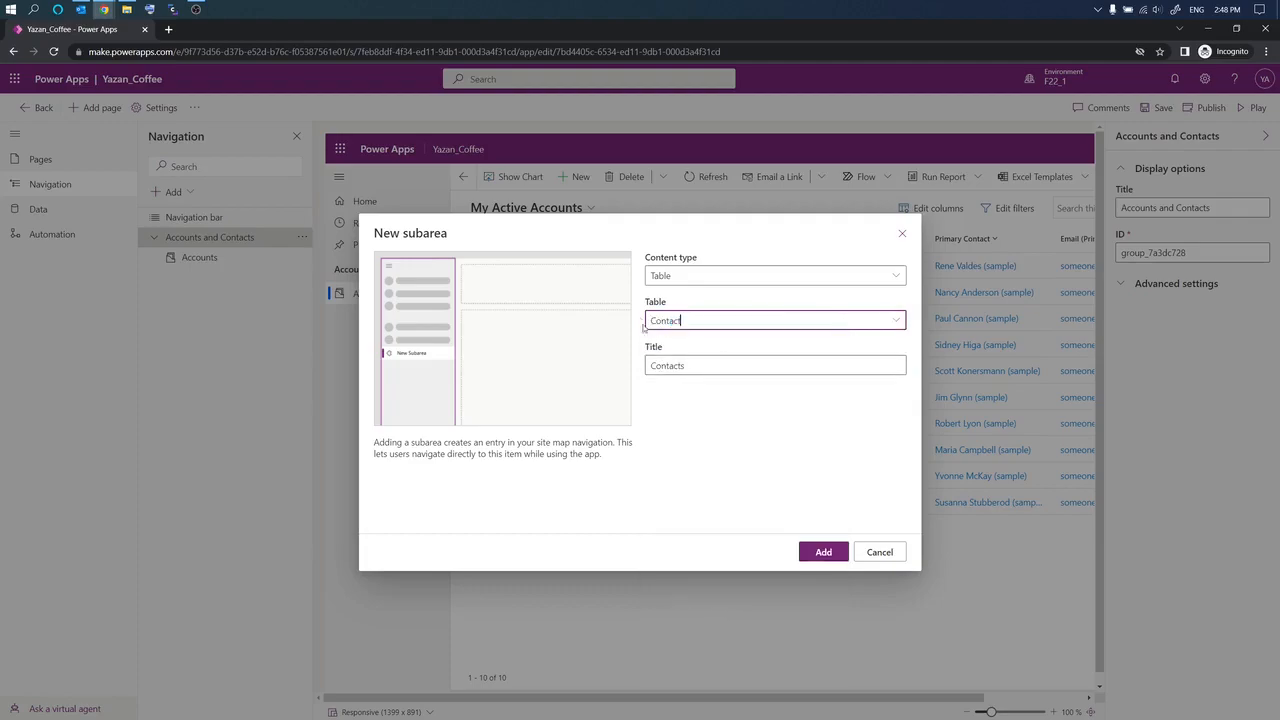
{"action": "left_click", "coordinate": [825, 552]}
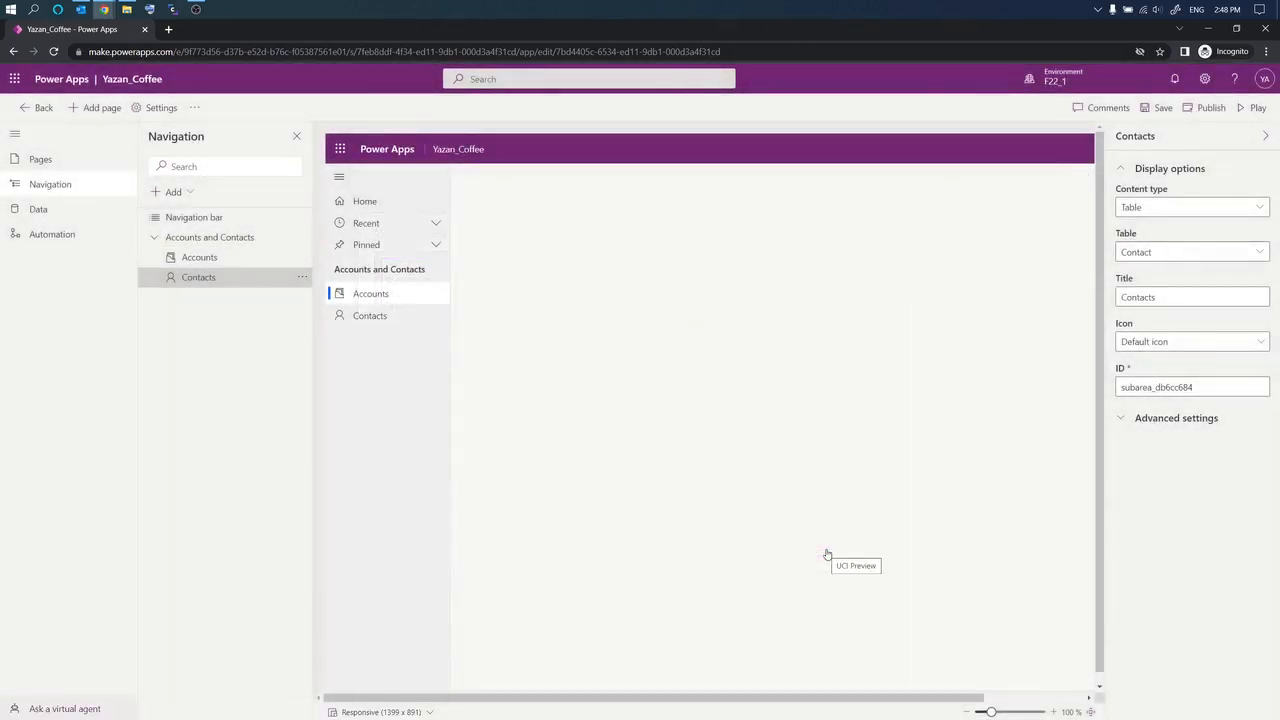
{"action": "left_click", "coordinate": [383, 297]}
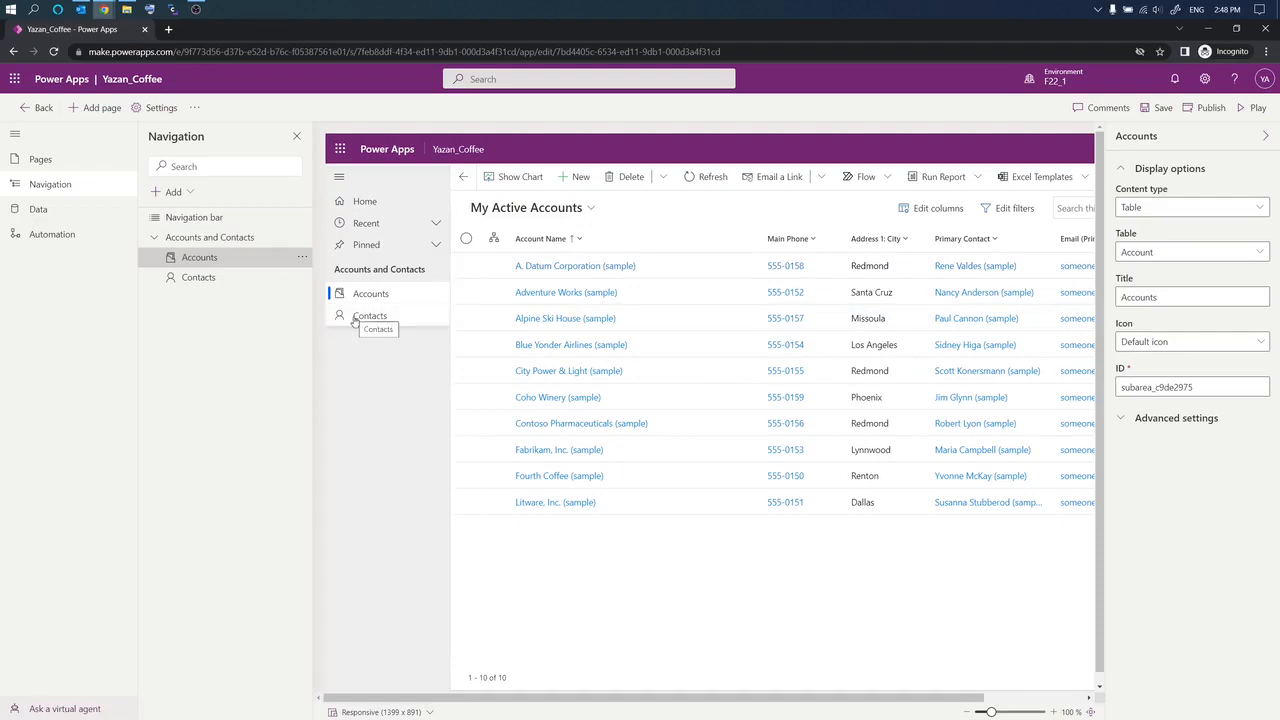
{"action": "left_click", "coordinate": [355, 319]}
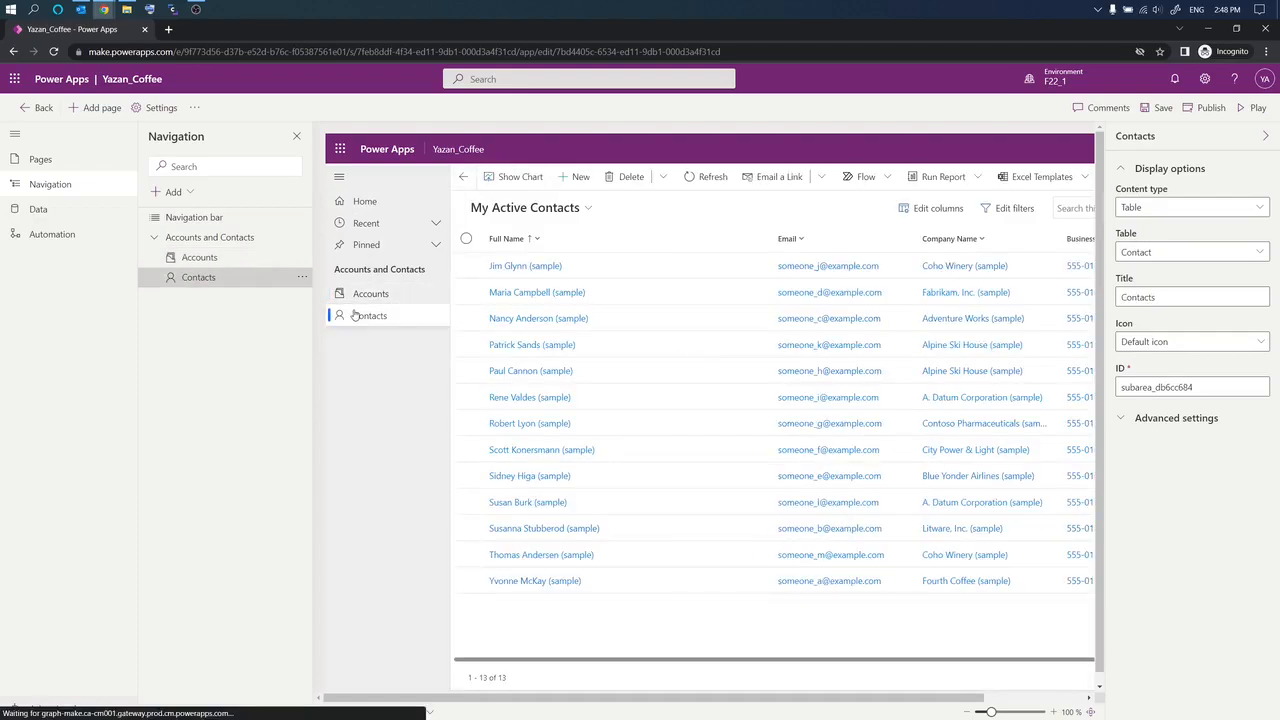
{"action": "left_click", "coordinate": [355, 296]}
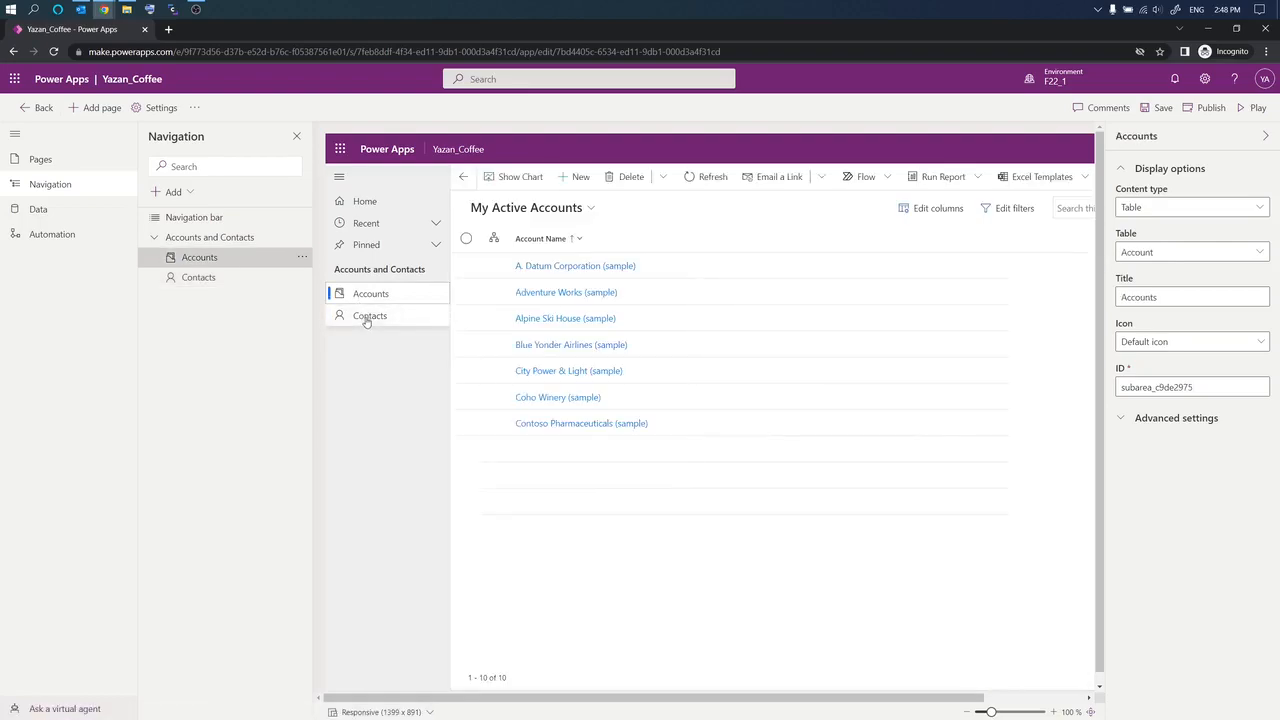
{"action": "left_click", "coordinate": [367, 320]}
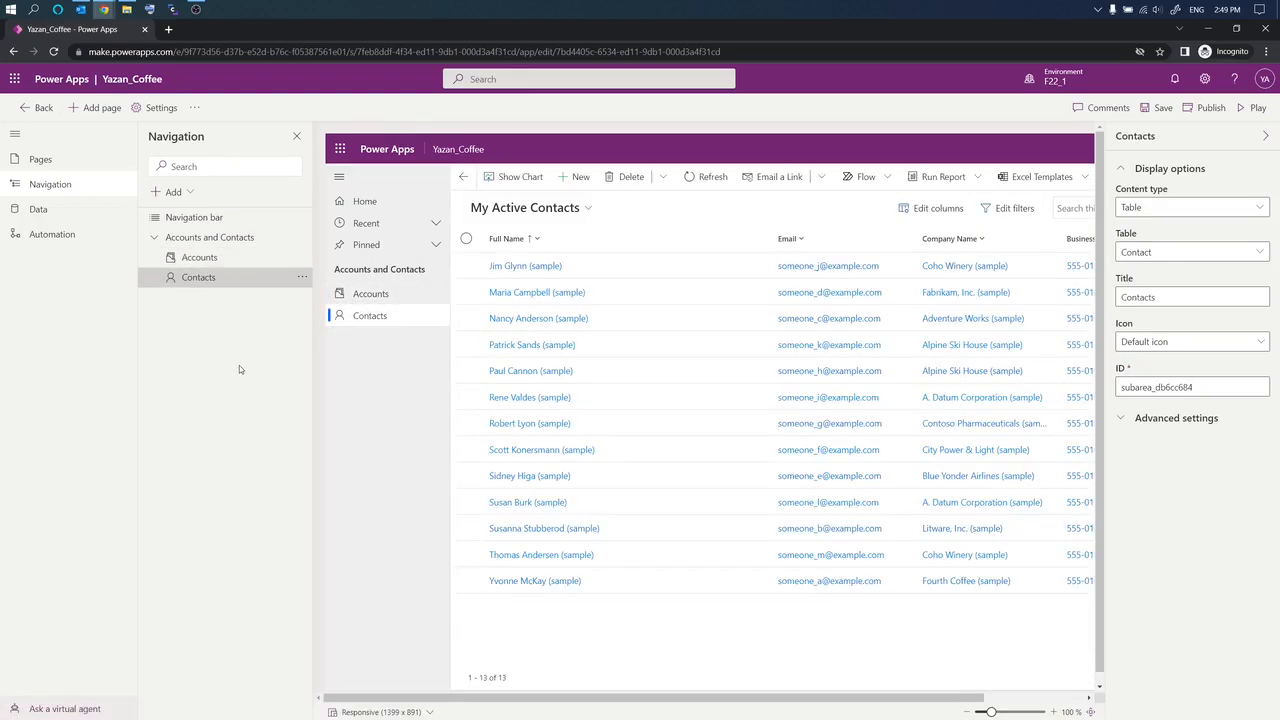
Step: Add a new navigation group and title it 'Yazan Coffee'
{"action": "left_click", "coordinate": [173, 191]}
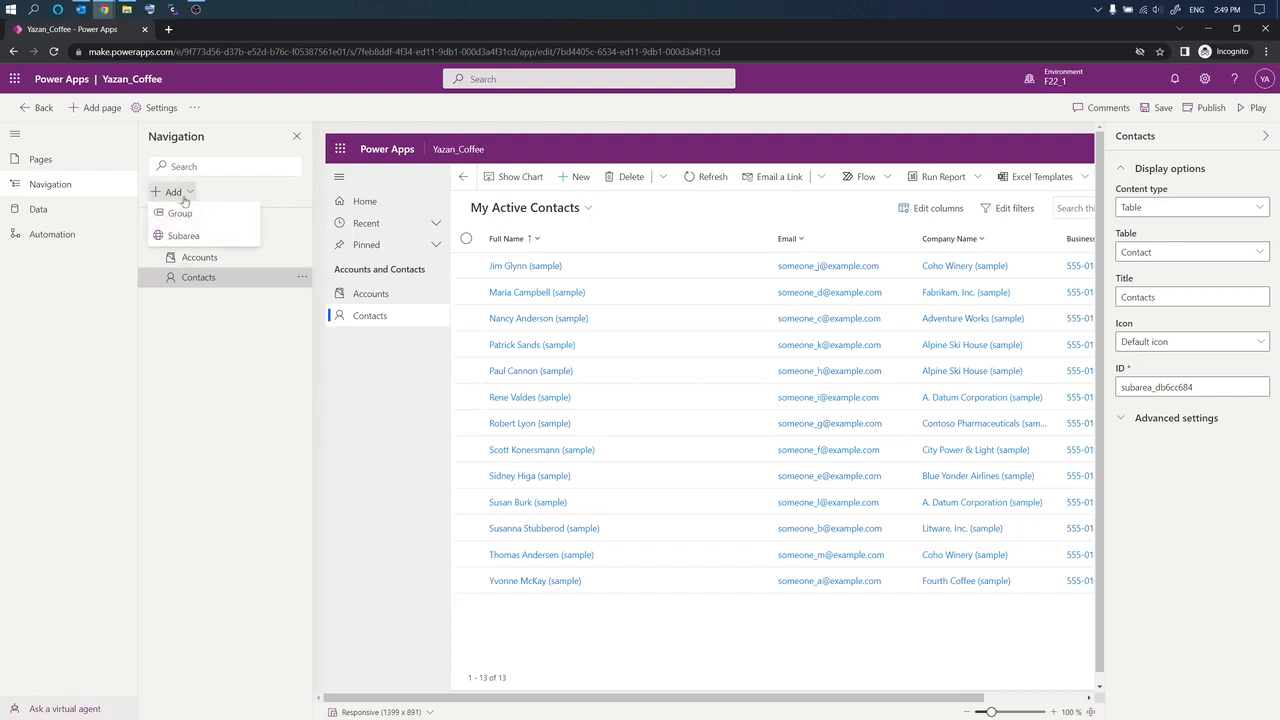
{"action": "left_click", "coordinate": [179, 216]}
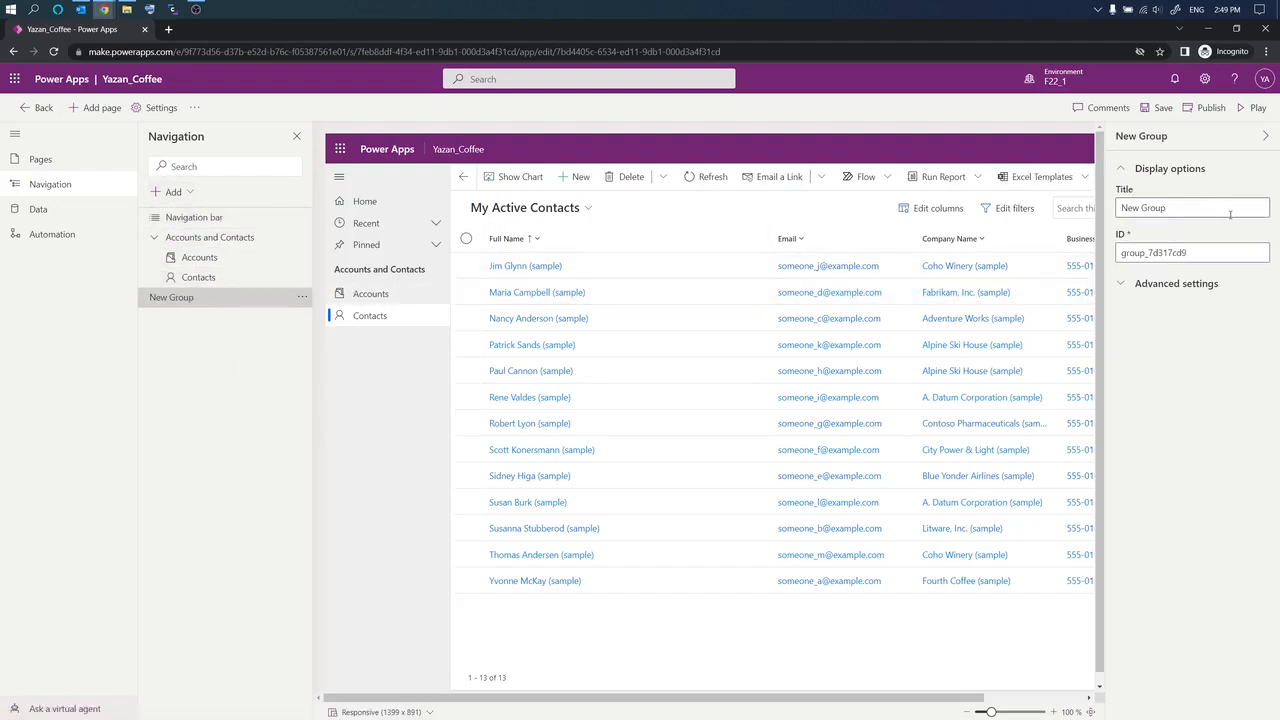
{"action": "left_click_drag", "start_coordinate": [1201, 208], "coordinate": [968, 203]}
{"action": "type", "text": "Yazan Co"}
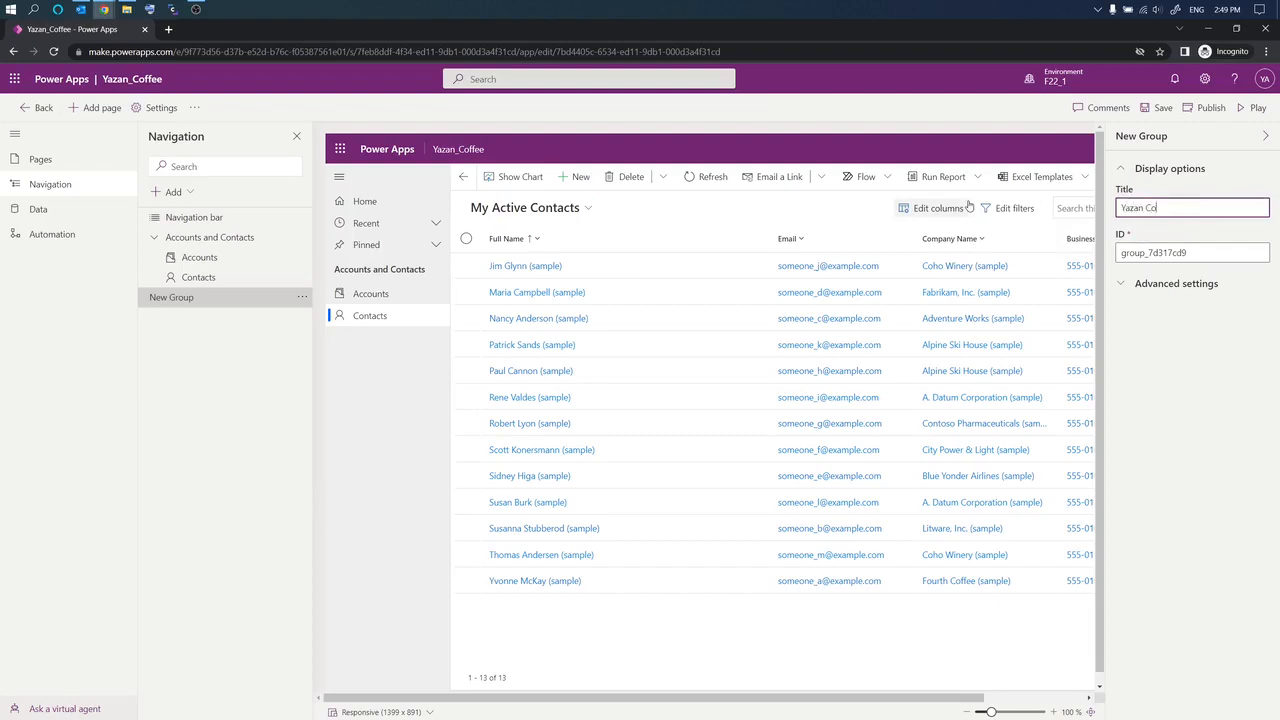
{"action": "type", "text": "ffee"}
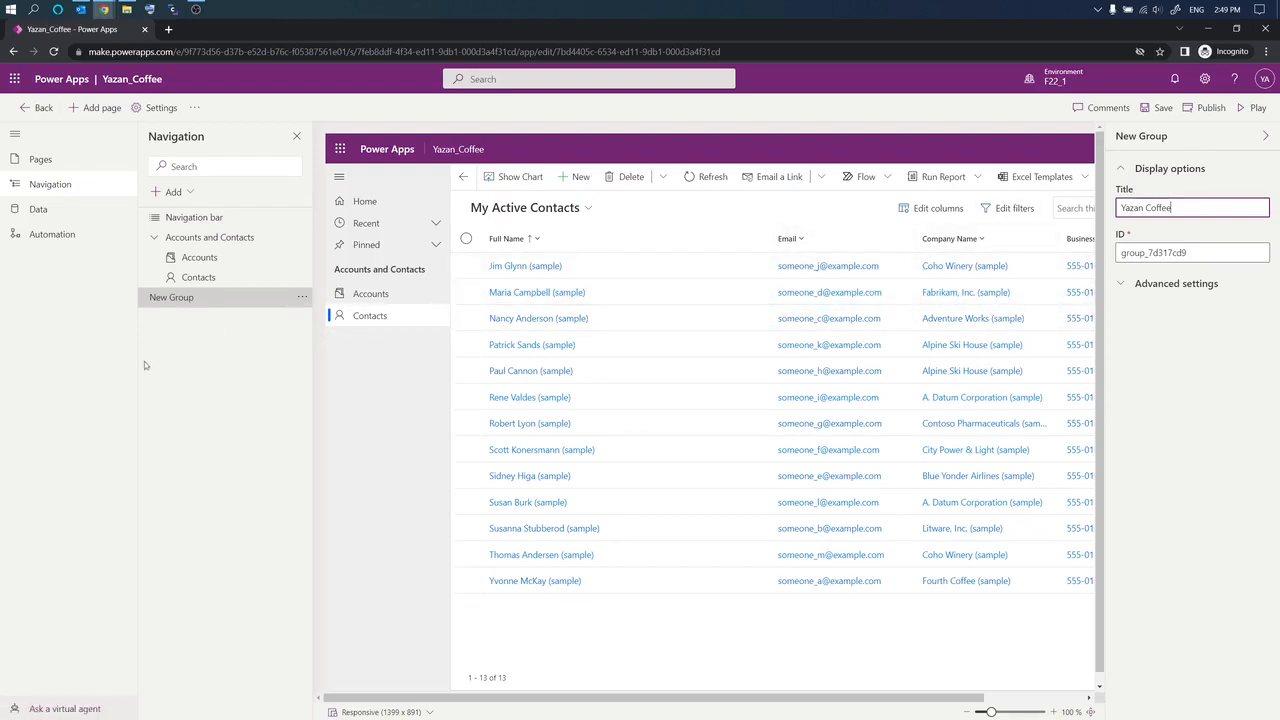
{"action": "left_click", "coordinate": [231, 364]}
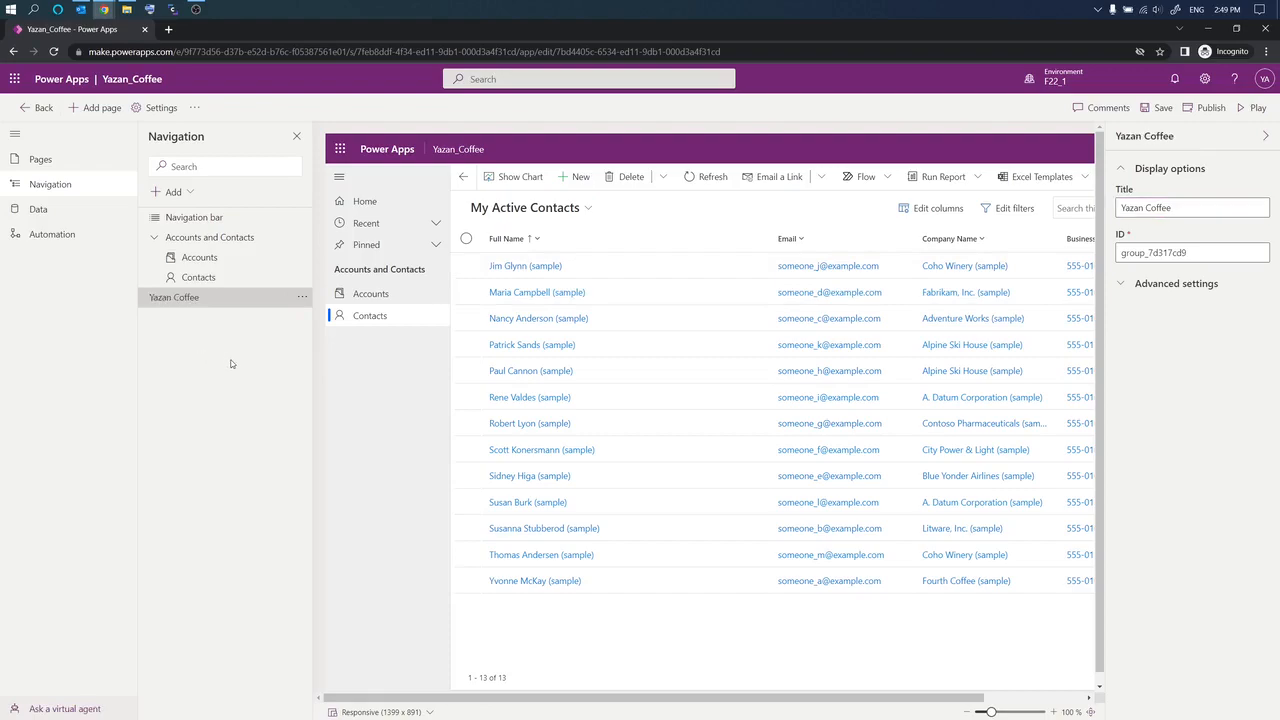
{"action": "left_click", "coordinate": [191, 192]}
Step: Add a Table-type 'Coffee Shops' subarea showing the CoffeeShop table
{"action": "left_click", "coordinate": [186, 234]}
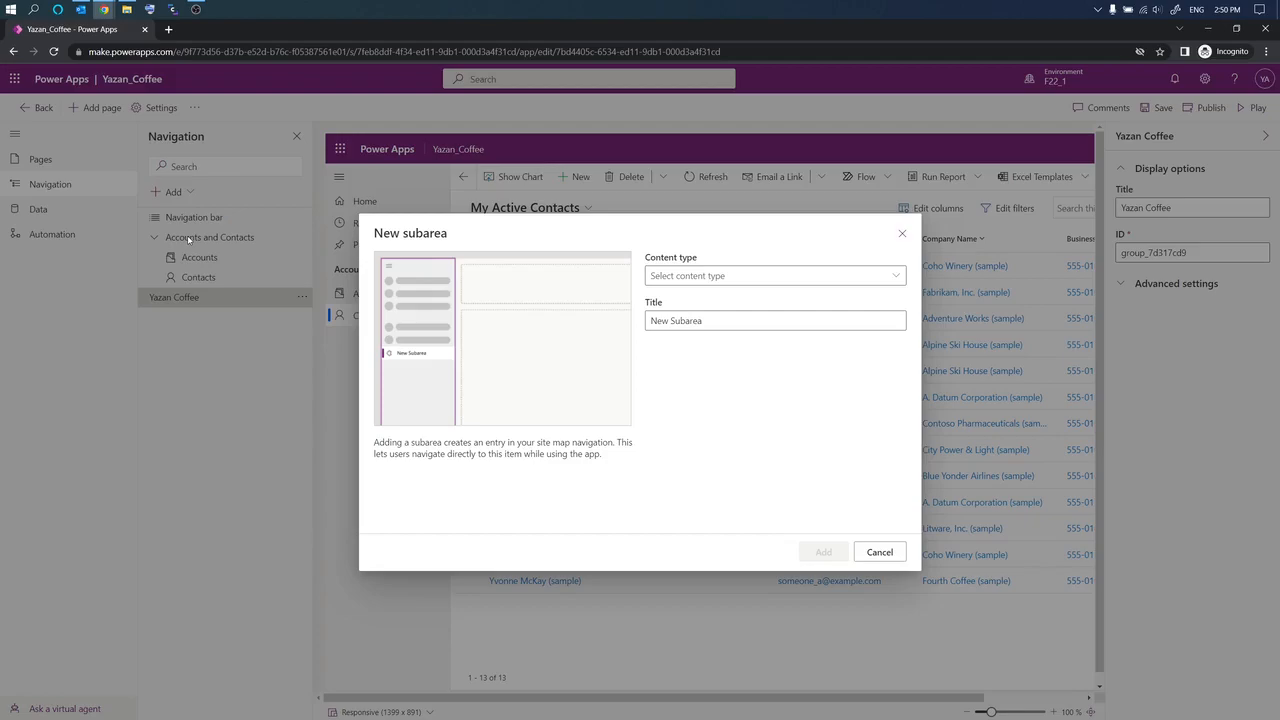
{"action": "left_click", "coordinate": [715, 276]}
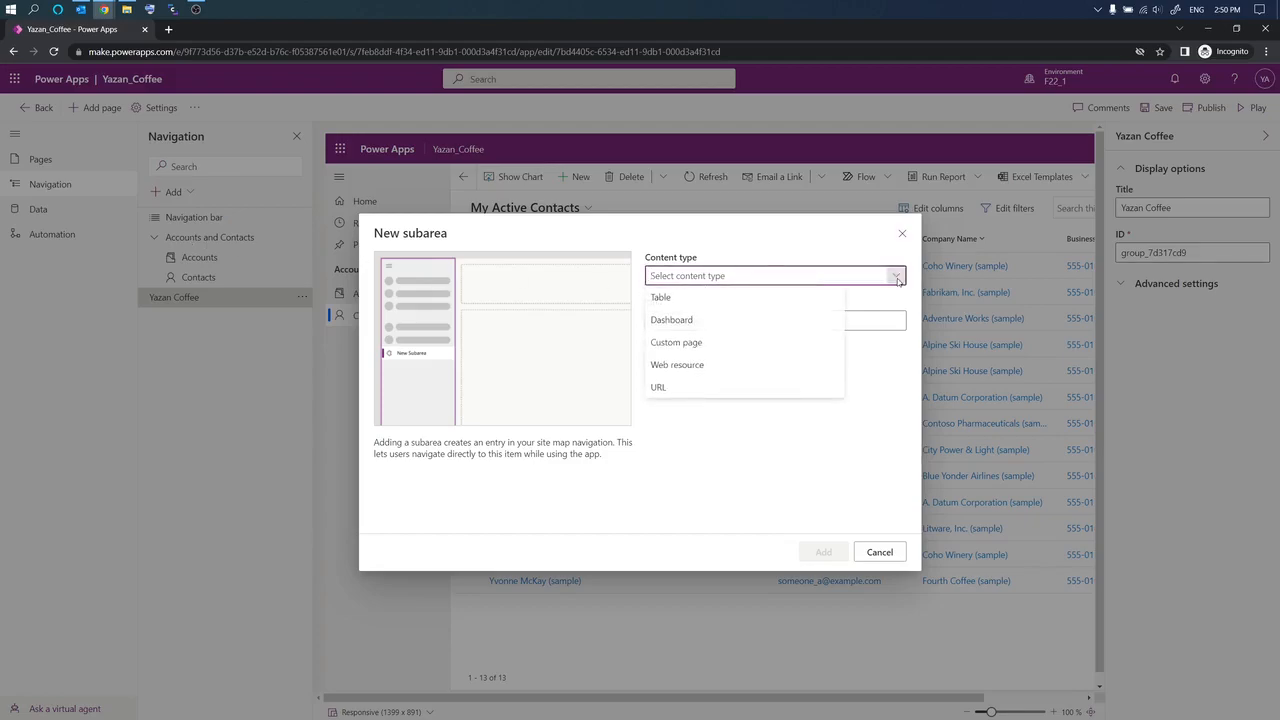
{"action": "left_click", "coordinate": [760, 302]}
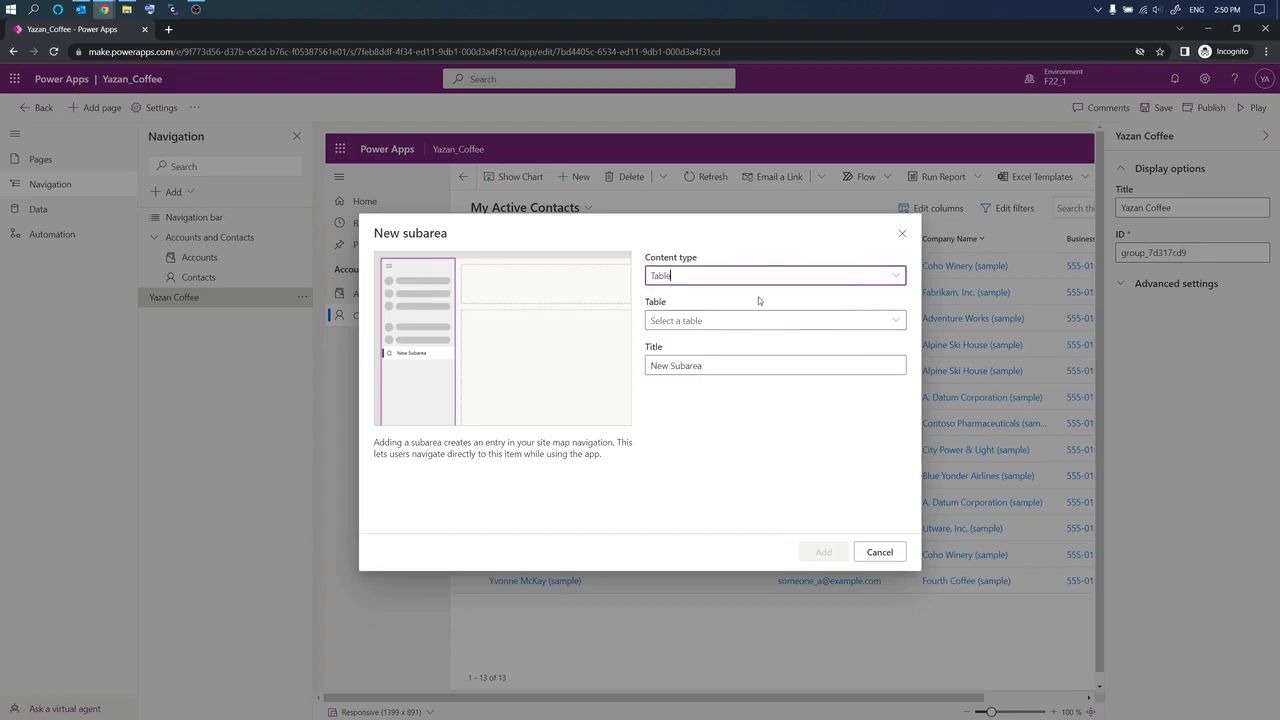
{"action": "left_click", "coordinate": [899, 324]}
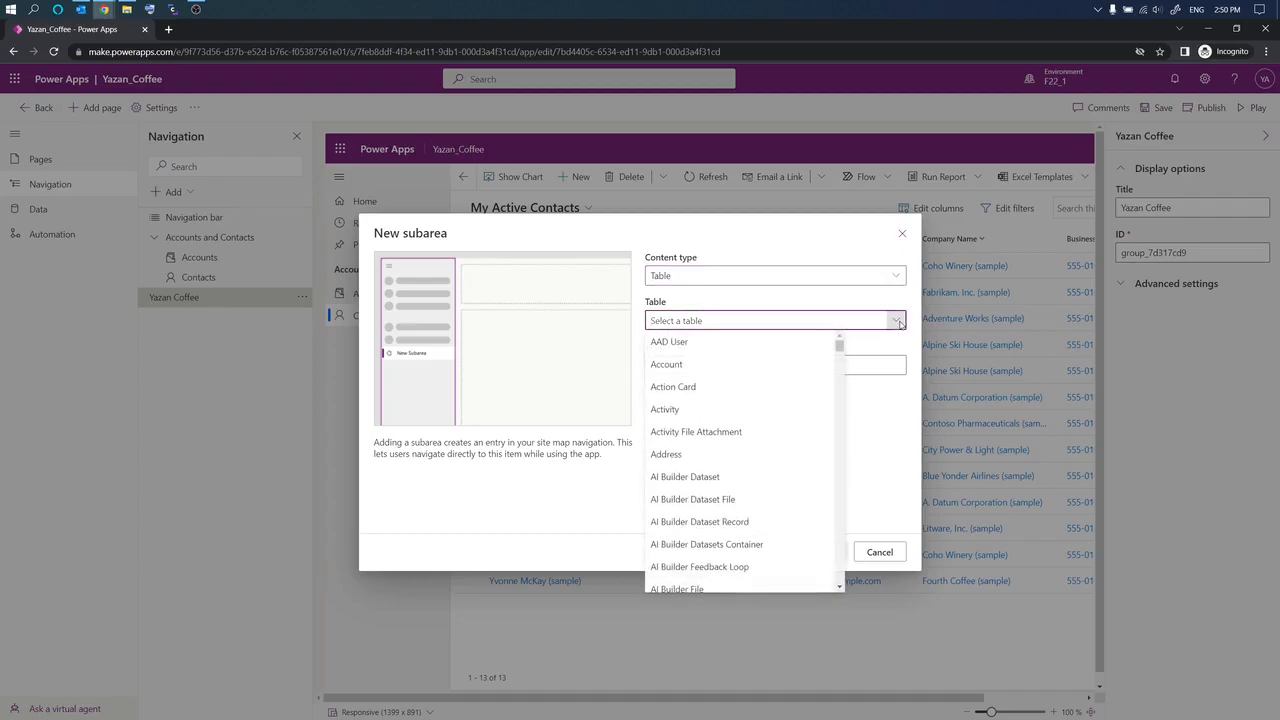
{"action": "type", "text": "CoffeeShop"}
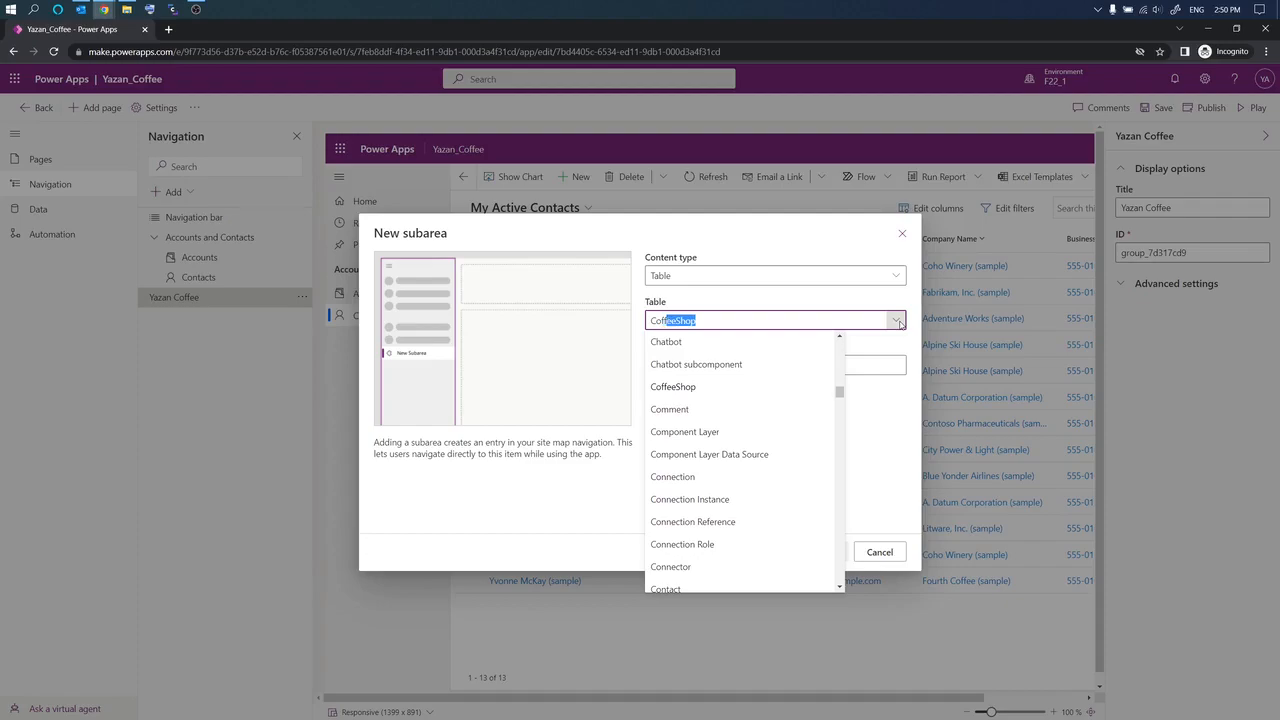
{"action": "left_click", "coordinate": [687, 387]}
{"action": "left_click", "coordinate": [679, 364]}
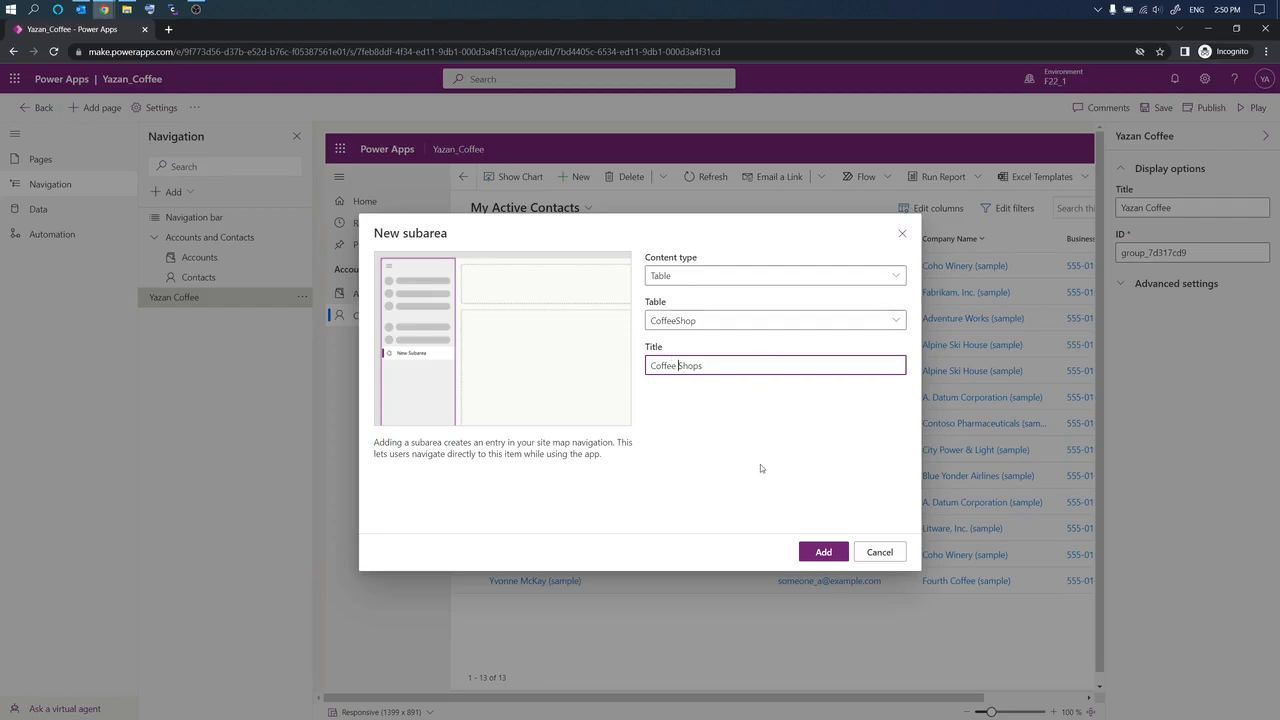
{"action": "left_click", "coordinate": [823, 552]}
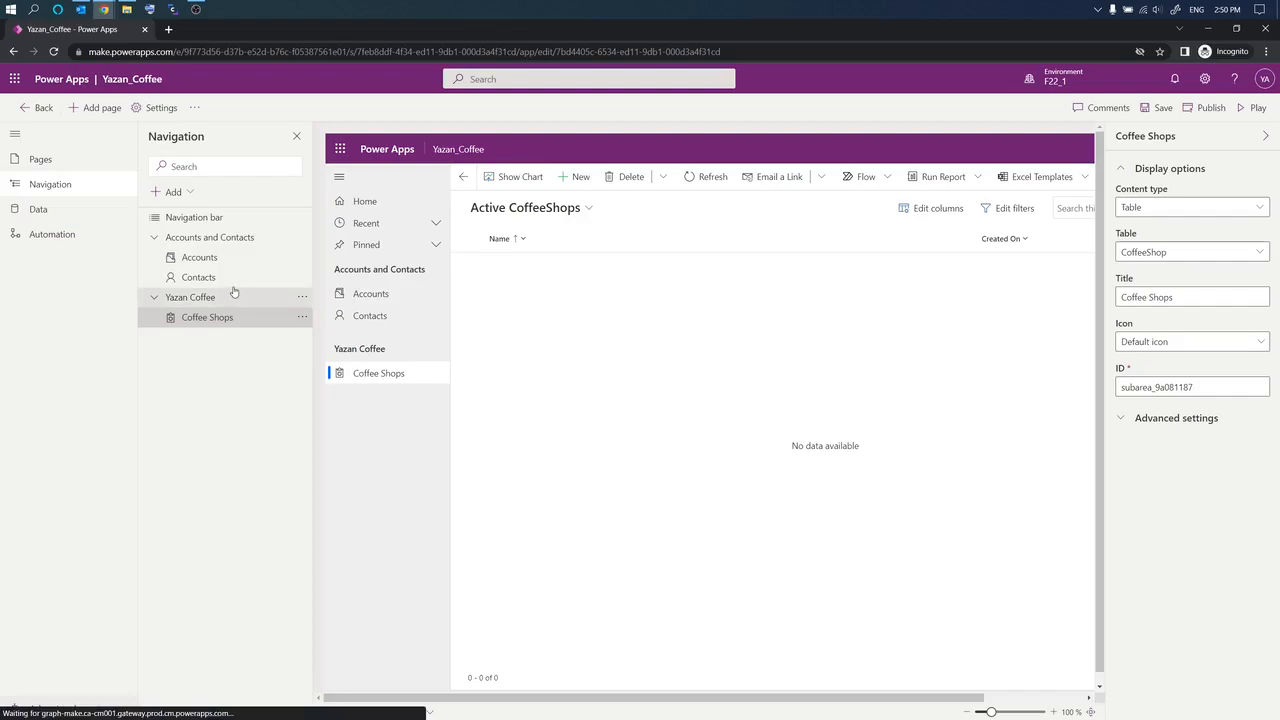
Step: Add a Table-type subarea for the Owner table, keeping the title 'Owners'
{"action": "left_click", "coordinate": [180, 192]}
{"action": "left_click", "coordinate": [194, 236]}
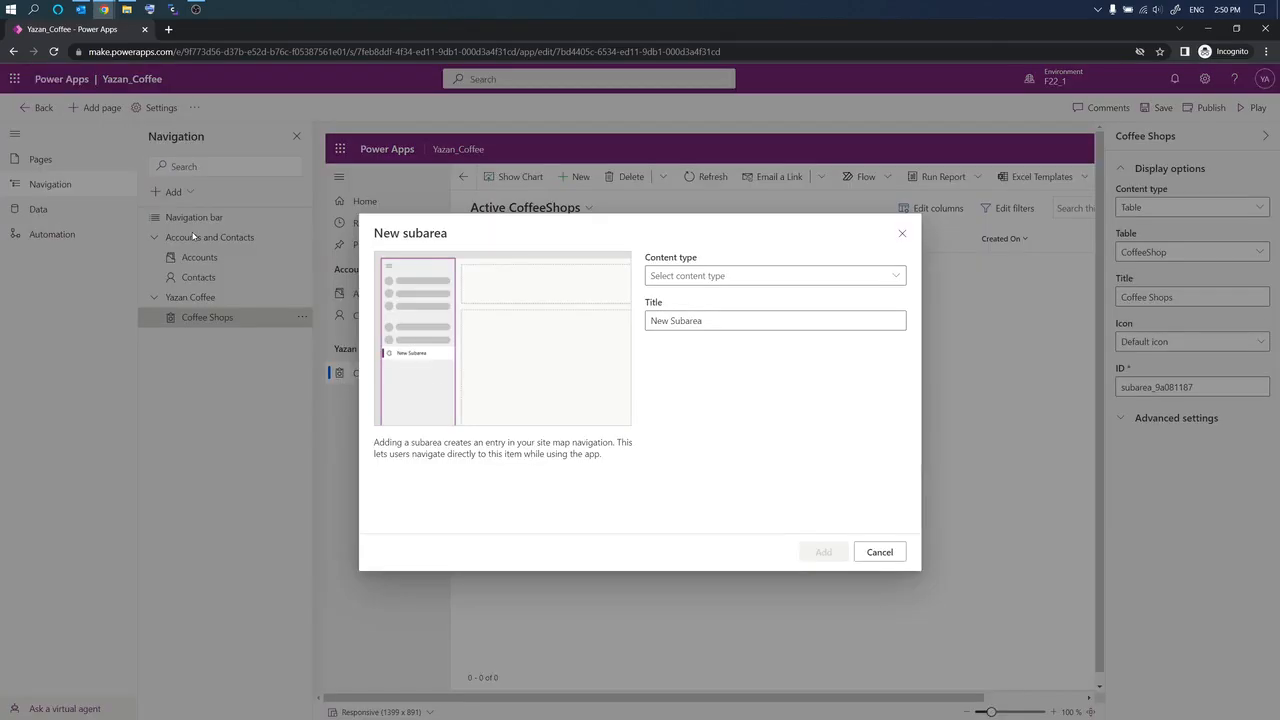
{"action": "left_click", "coordinate": [895, 275]}
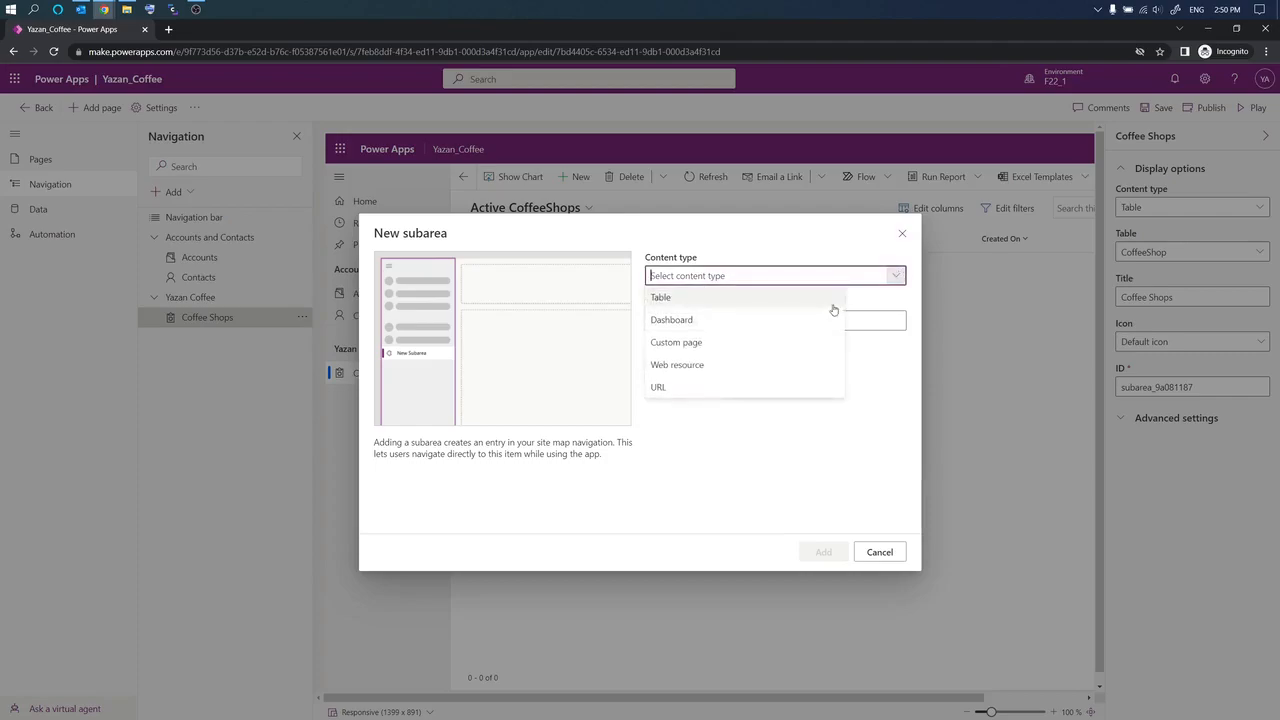
{"action": "left_click", "coordinate": [805, 298]}
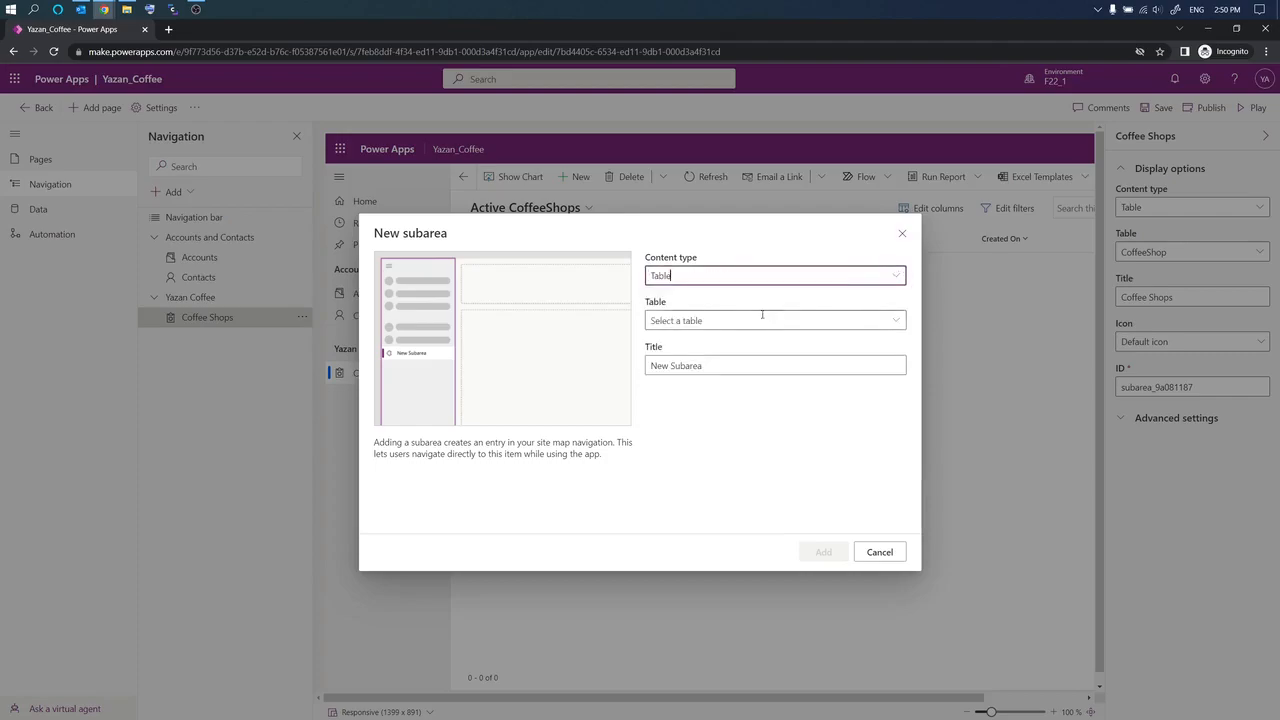
{"action": "left_click", "coordinate": [896, 321]}
{"action": "type", "text": "Owner"}
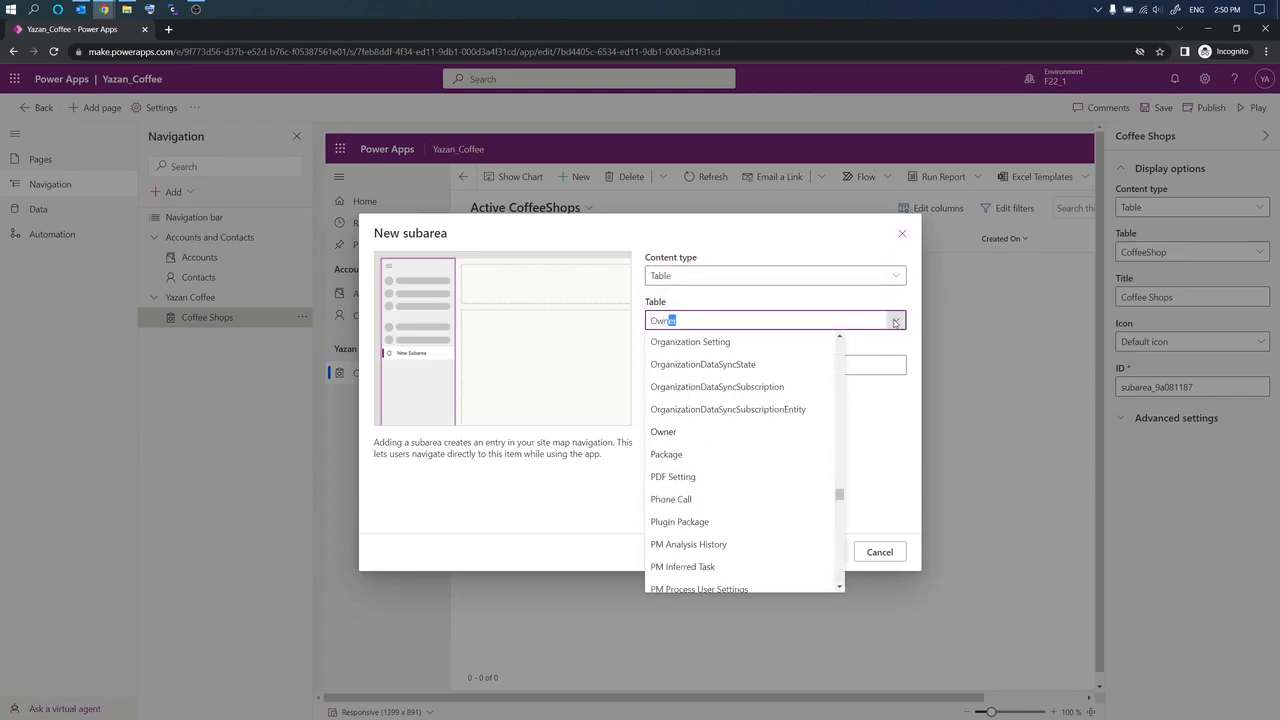
{"action": "left_click", "coordinate": [693, 433]}
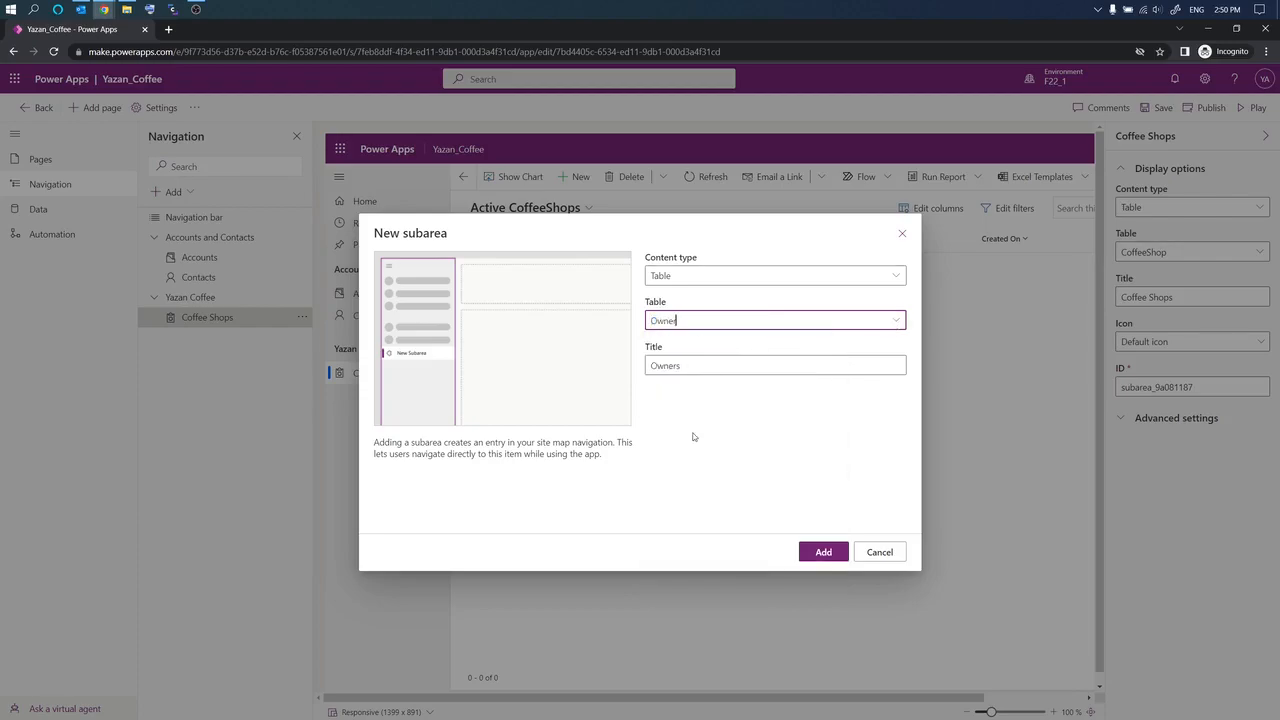
{"action": "left_click", "coordinate": [823, 553]}
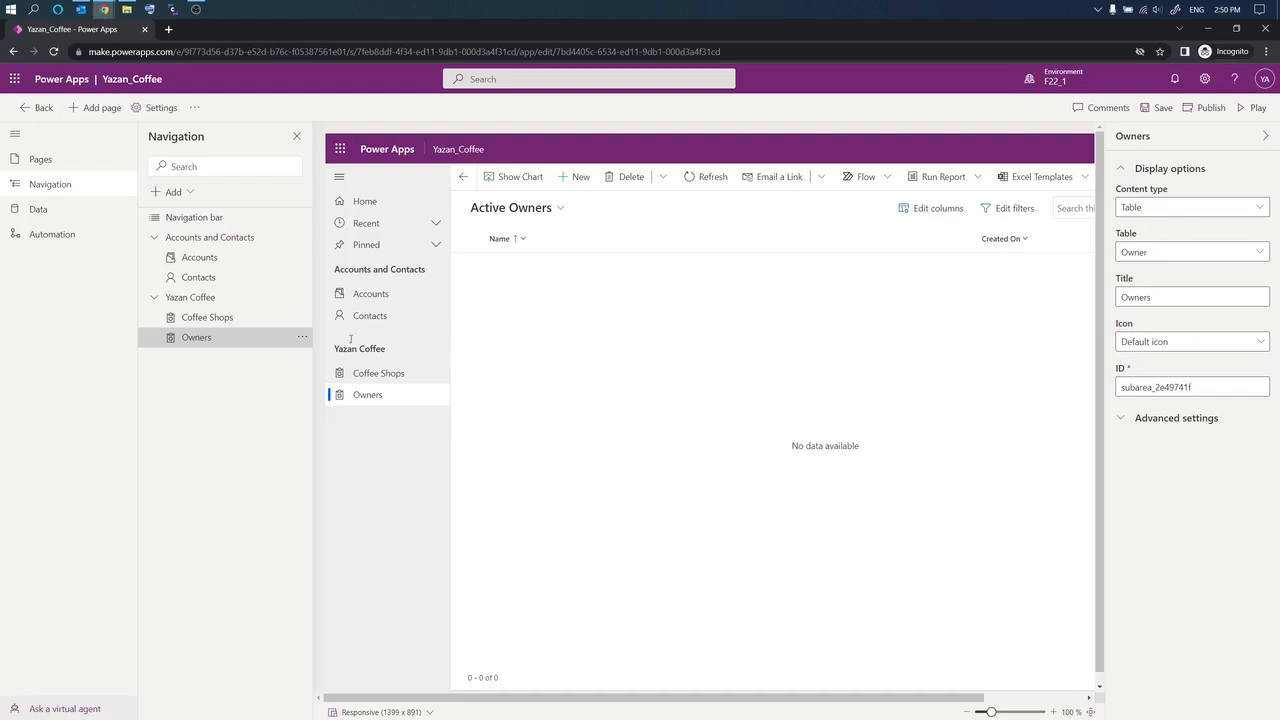
{"action": "left_click", "coordinate": [214, 259]}
{"action": "left_click", "coordinate": [217, 279]}
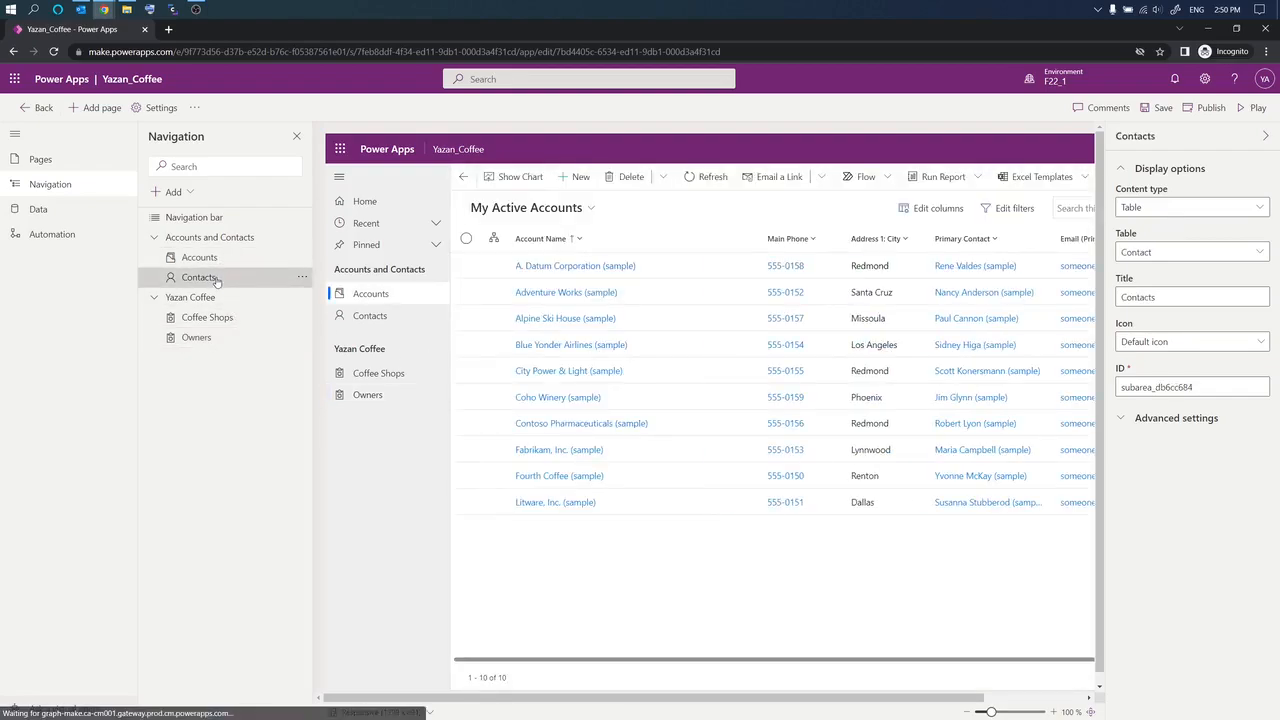
{"action": "left_click", "coordinate": [219, 258]}
{"action": "left_click", "coordinate": [217, 279]}
{"action": "left_click", "coordinate": [217, 258]}
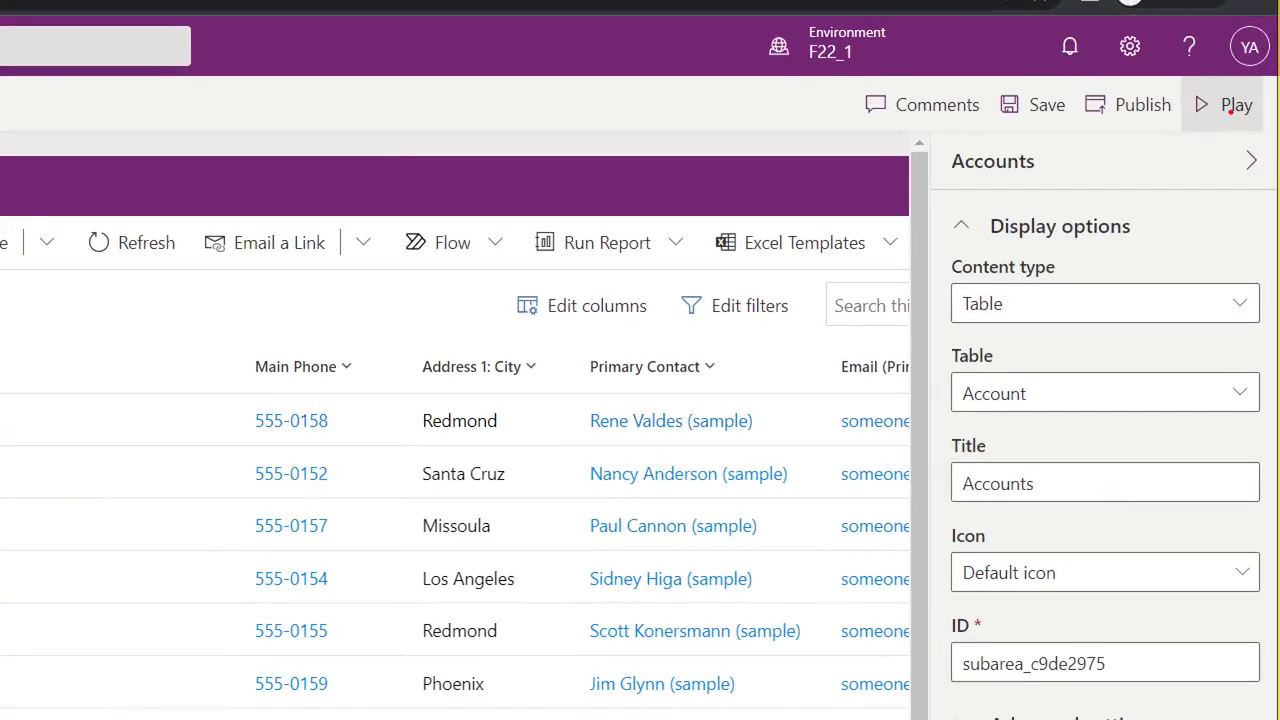
{"action": "left_click_drag", "start_coordinate": [1176, 133], "coordinate": [1268, 139]}
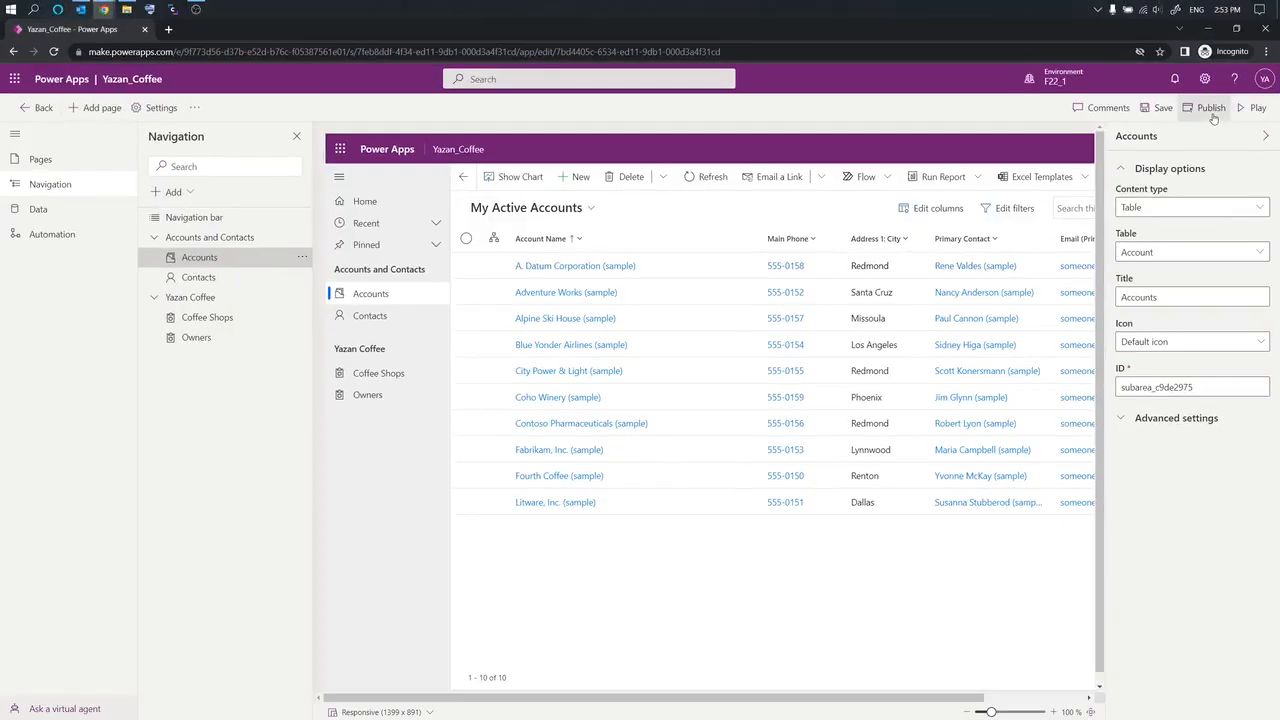
Step: Save and run the app, visit Contacts, Coffee Shops and Owners, then return to the designer
{"action": "left_click", "coordinate": [1253, 116]}
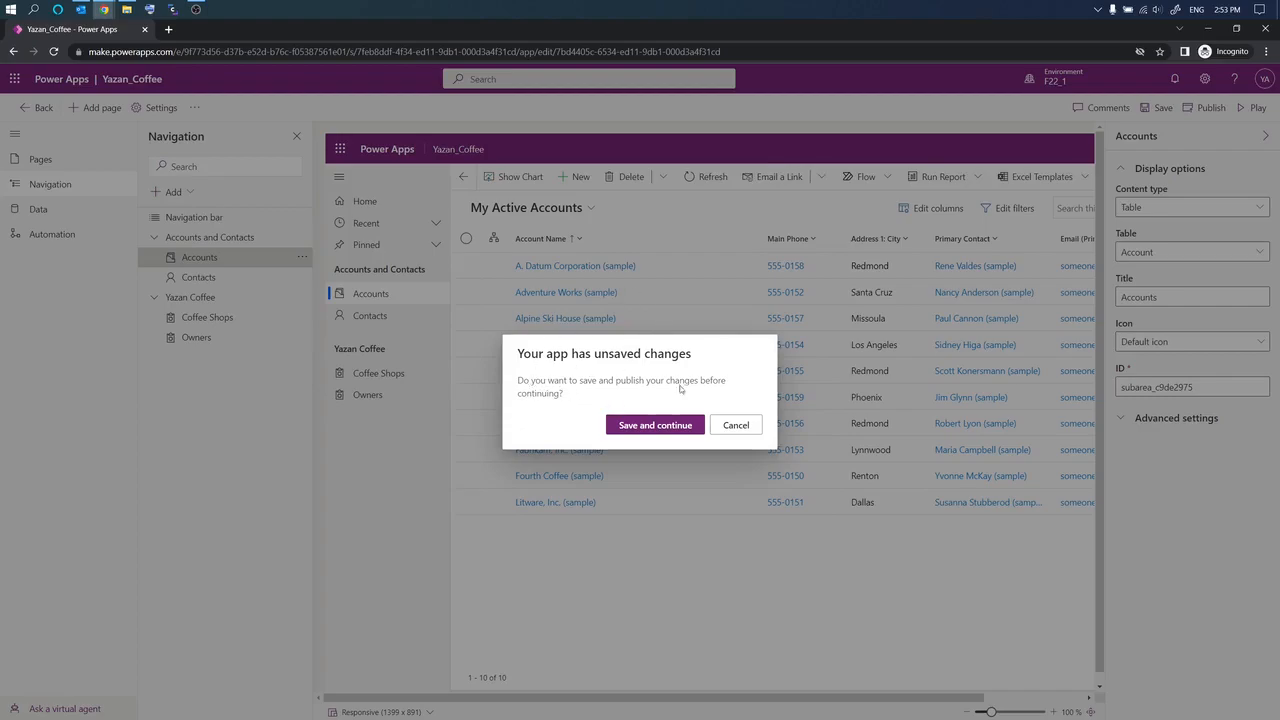
{"action": "left_click", "coordinate": [643, 425]}
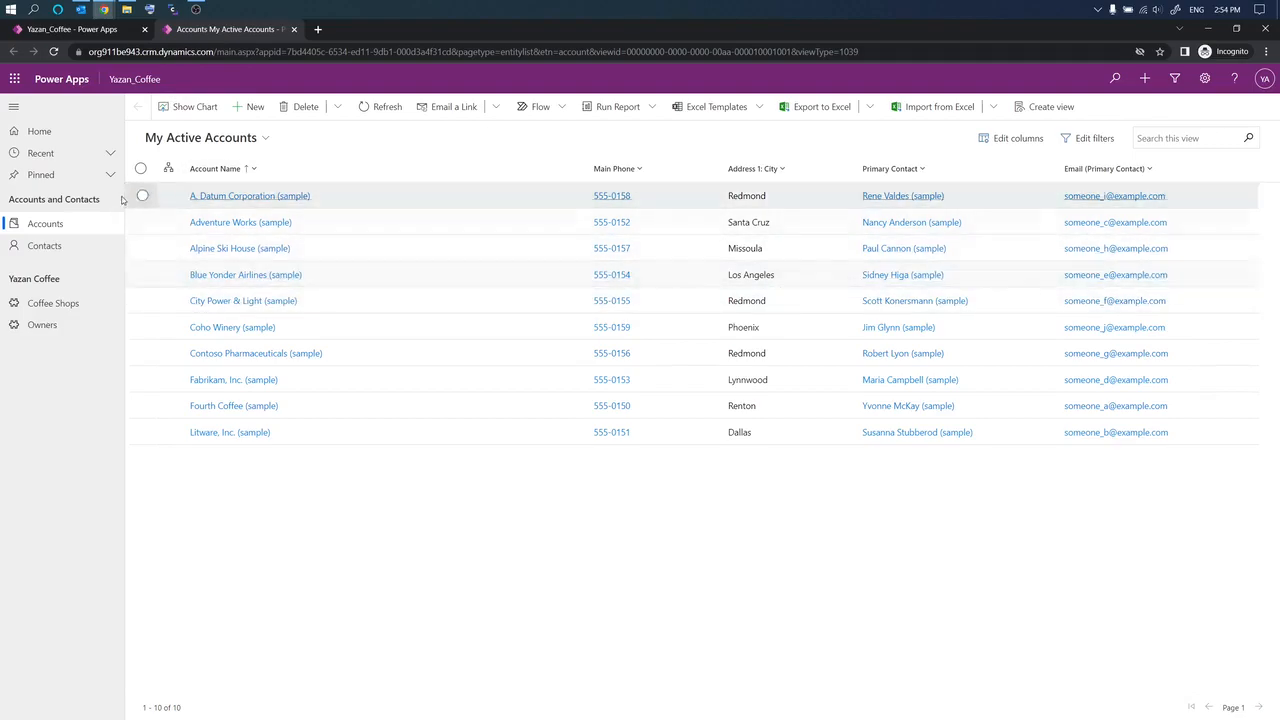
{"action": "left_click", "coordinate": [45, 247]}
{"action": "left_click", "coordinate": [48, 303]}
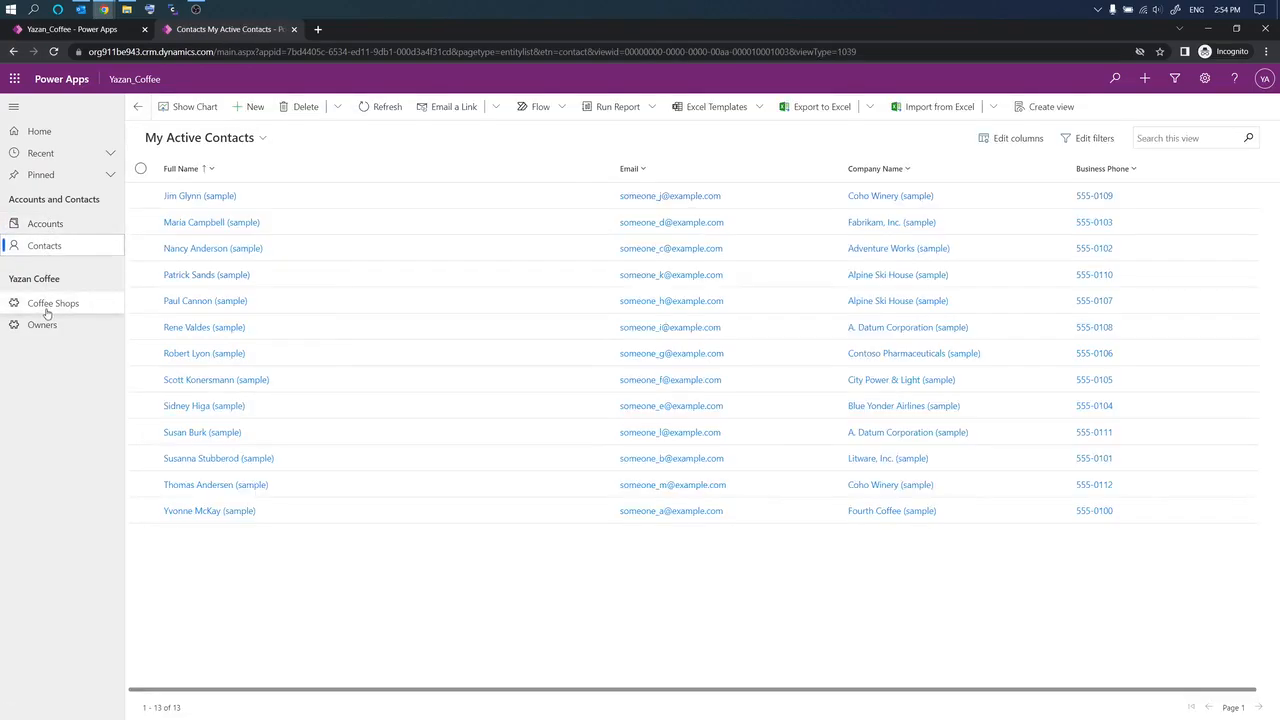
{"action": "left_click", "coordinate": [42, 325]}
{"action": "left_click", "coordinate": [44, 246]}
{"action": "left_click", "coordinate": [93, 32]}
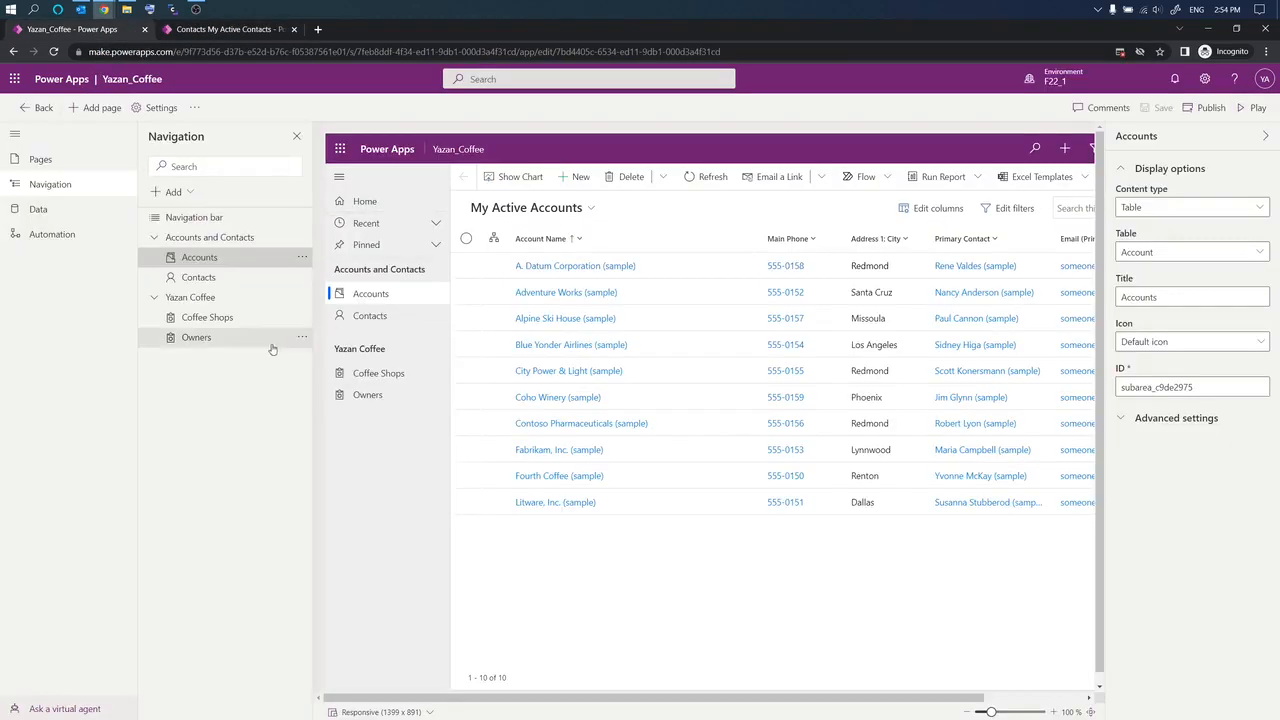
Step: Add a new navigation group titled 'Test'
{"action": "left_click", "coordinate": [190, 194]}
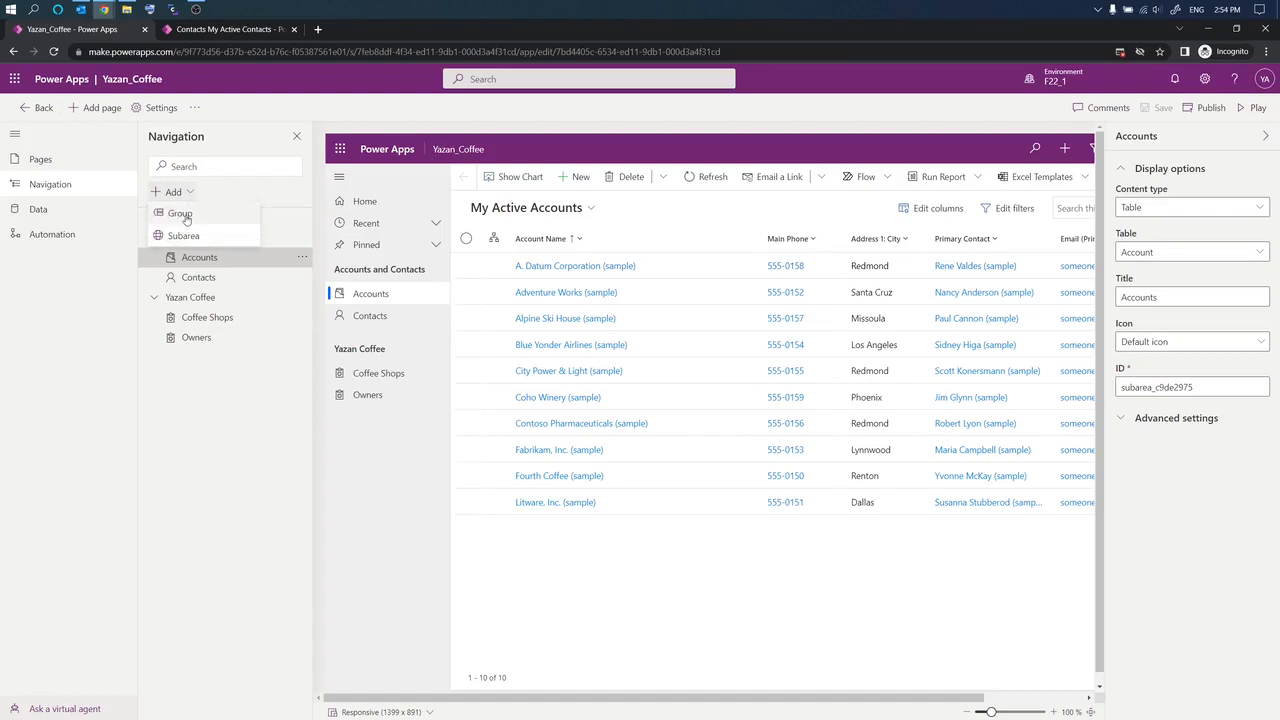
{"action": "left_click", "coordinate": [186, 217]}
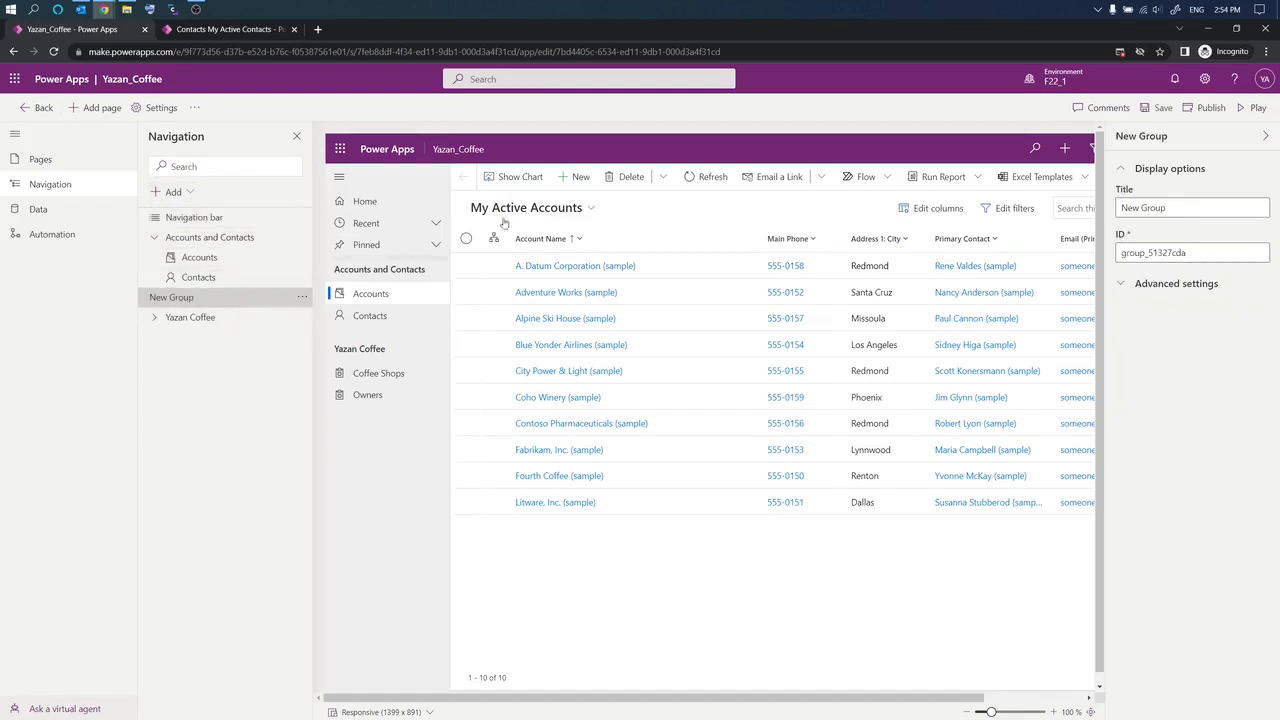
{"action": "left_click", "coordinate": [1166, 215]}
{"action": "left_click_drag", "start_coordinate": [1168, 208], "coordinate": [1088, 207]}
{"action": "type", "text": "Test"}
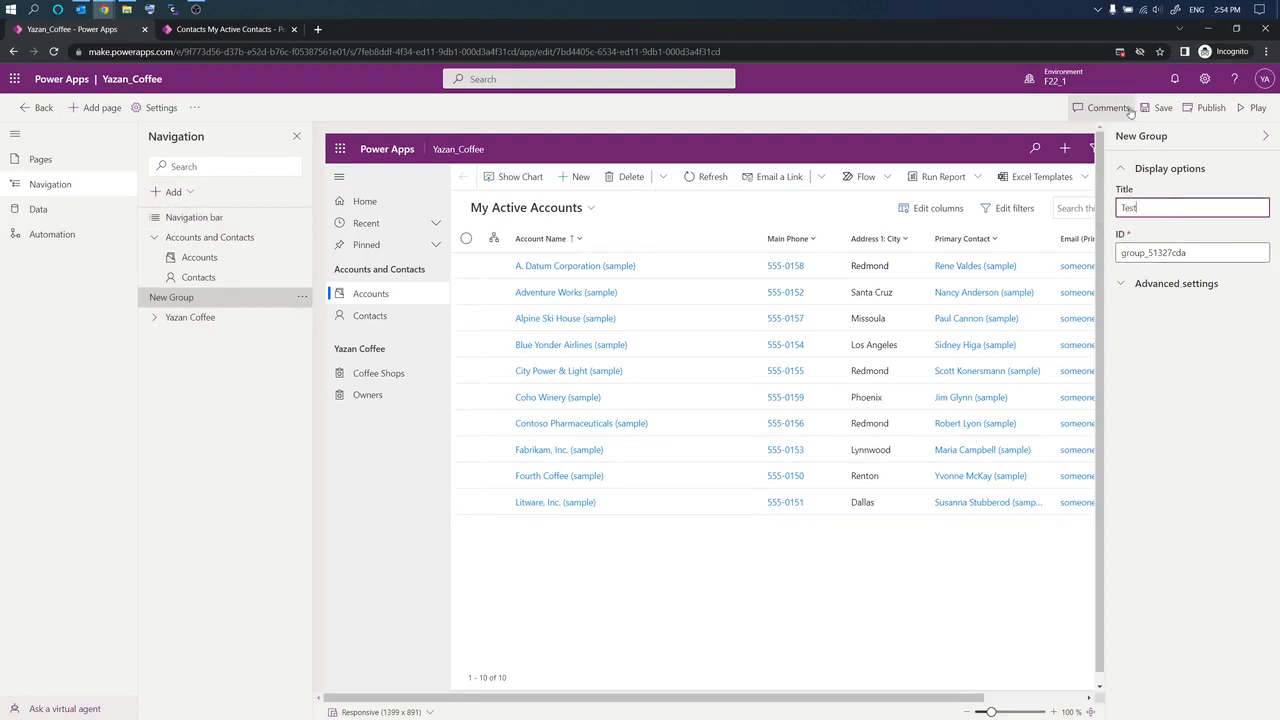
{"action": "left_click", "coordinate": [222, 378]}
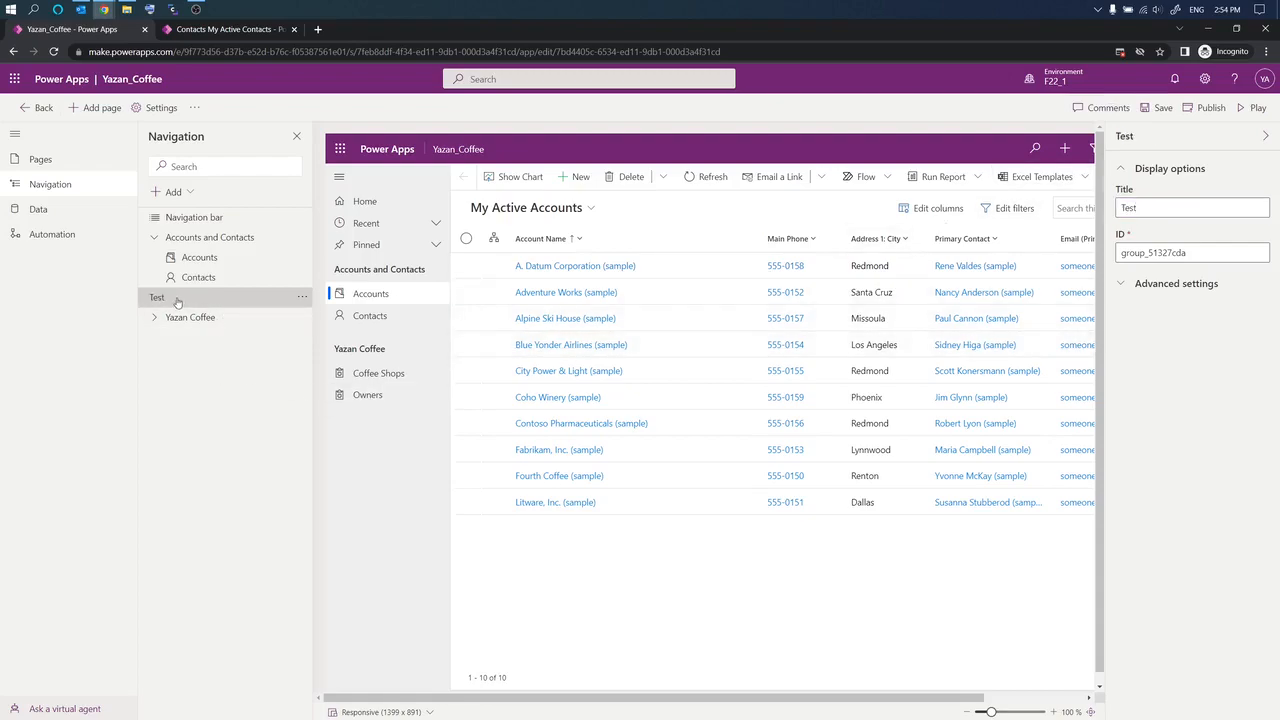
Step: Start a new subarea and try entering a value in its content type box
{"action": "left_click", "coordinate": [175, 192]}
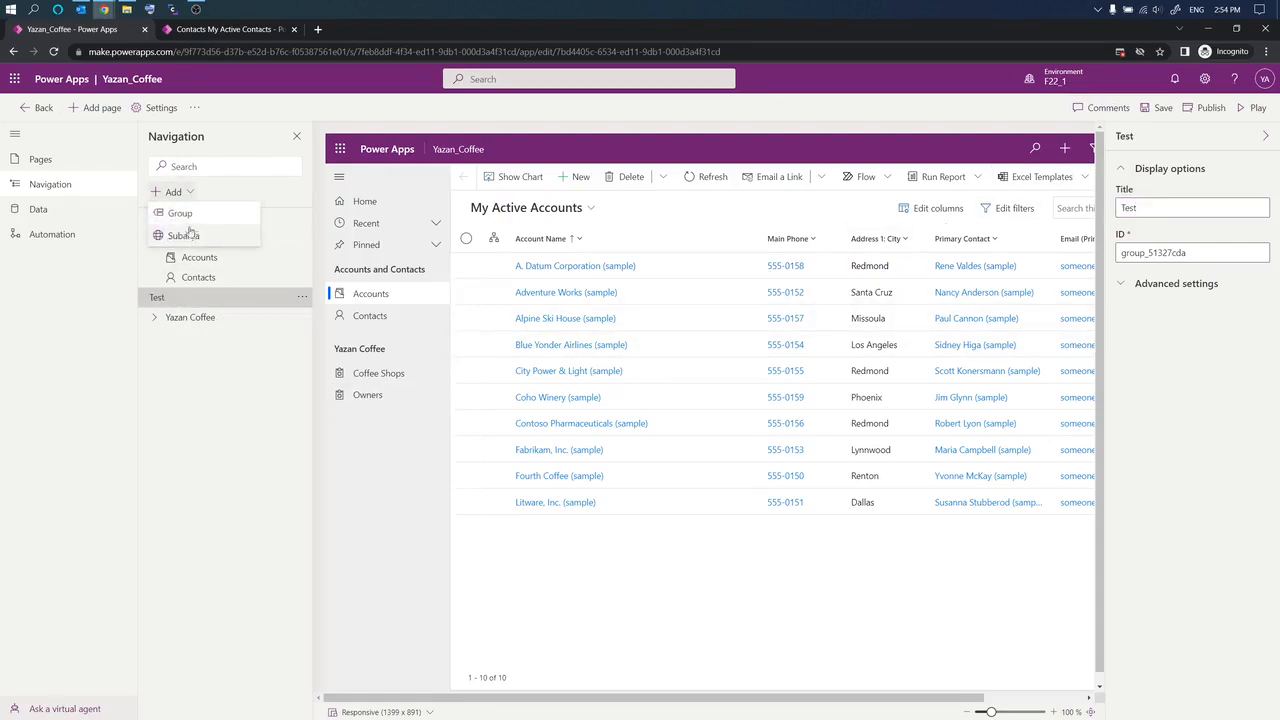
{"action": "left_click", "coordinate": [193, 235]}
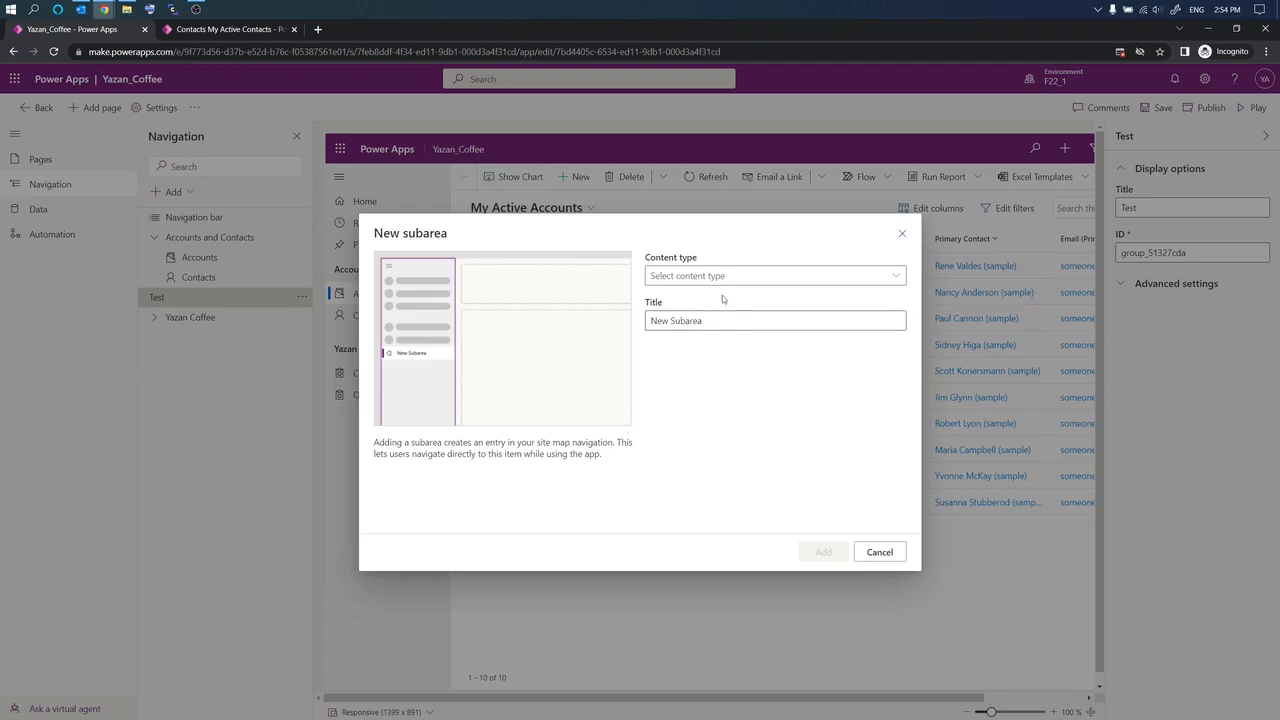
{"action": "left_click", "coordinate": [870, 272]}
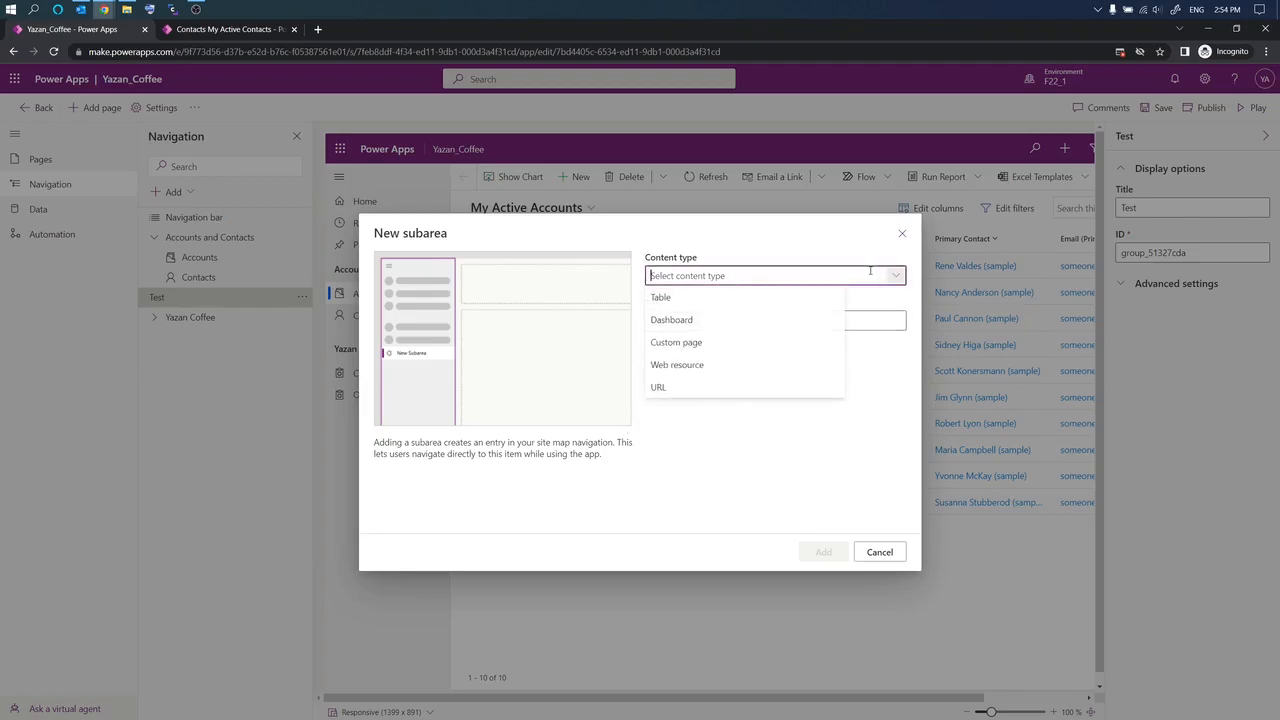
{"action": "type", "text": "u"}
{"action": "left_click", "coordinate": [652, 275]}
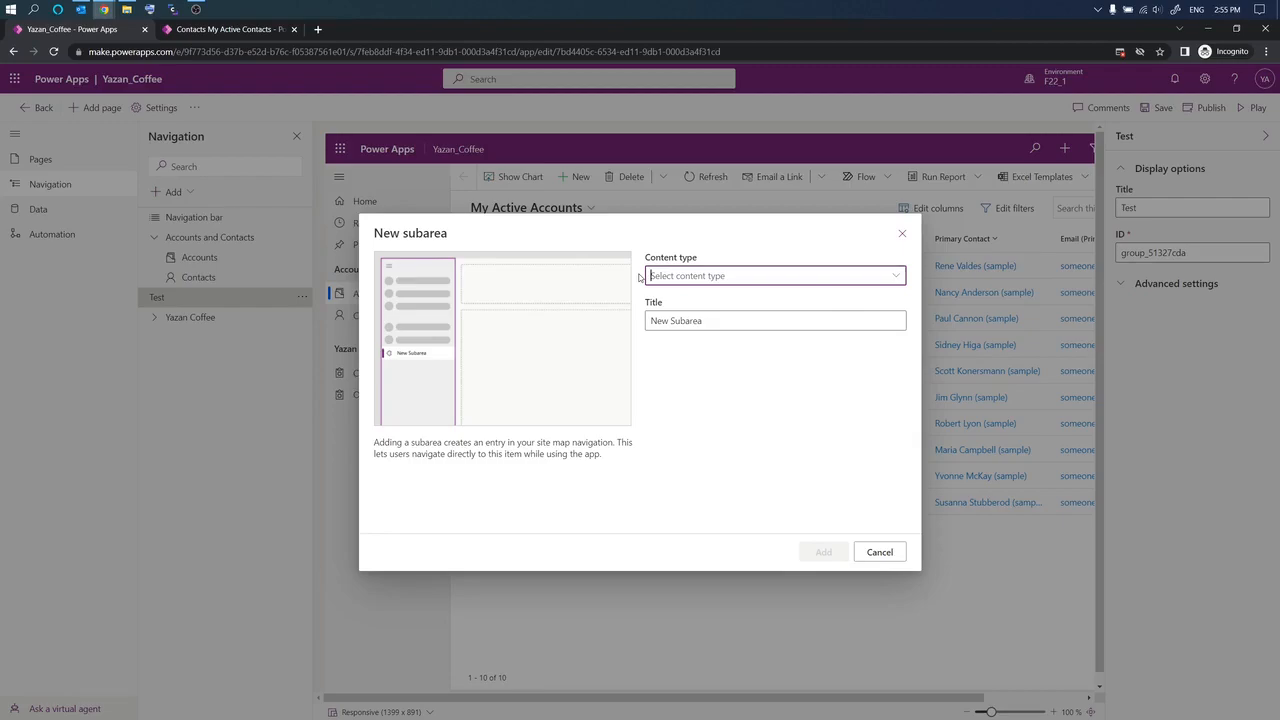
{"action": "type", "text": "w"}
{"action": "left_click_drag", "start_coordinate": [678, 278], "coordinate": [634, 280]}
{"action": "left_click", "coordinate": [895, 275]}
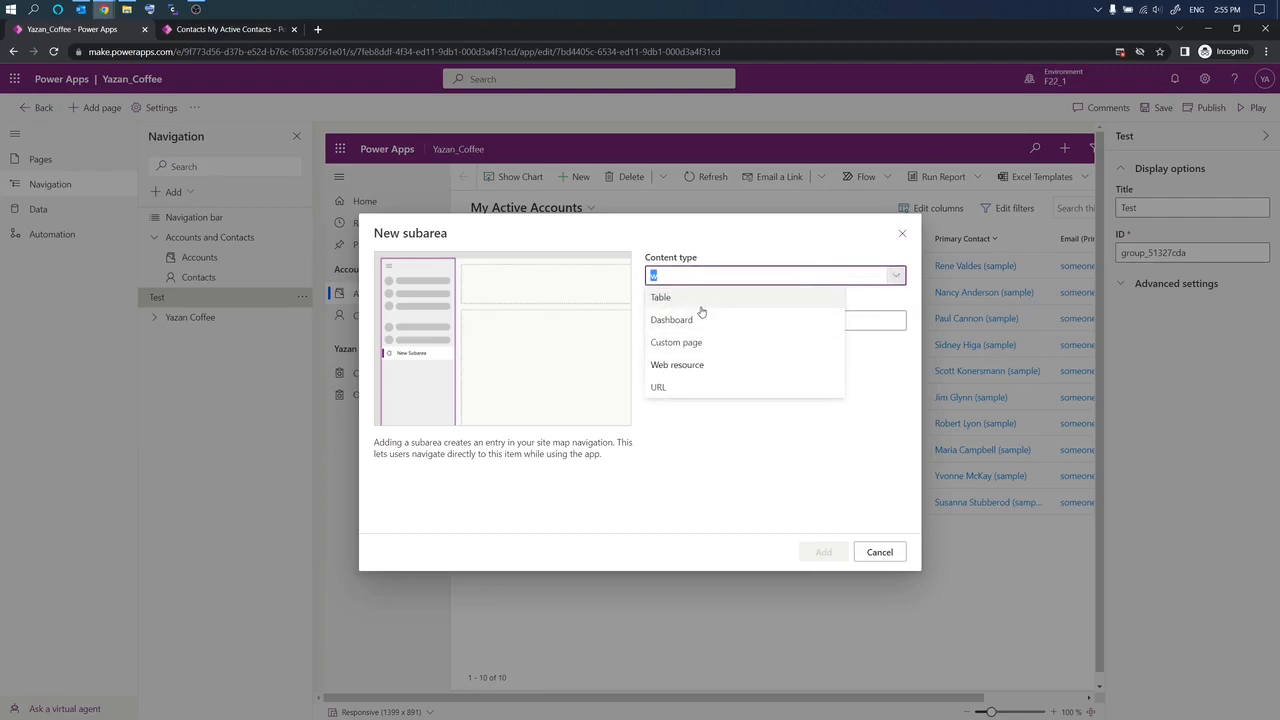
{"action": "left_click", "coordinate": [667, 275]}
{"action": "left_click_drag", "start_coordinate": [661, 275], "coordinate": [648, 274]}
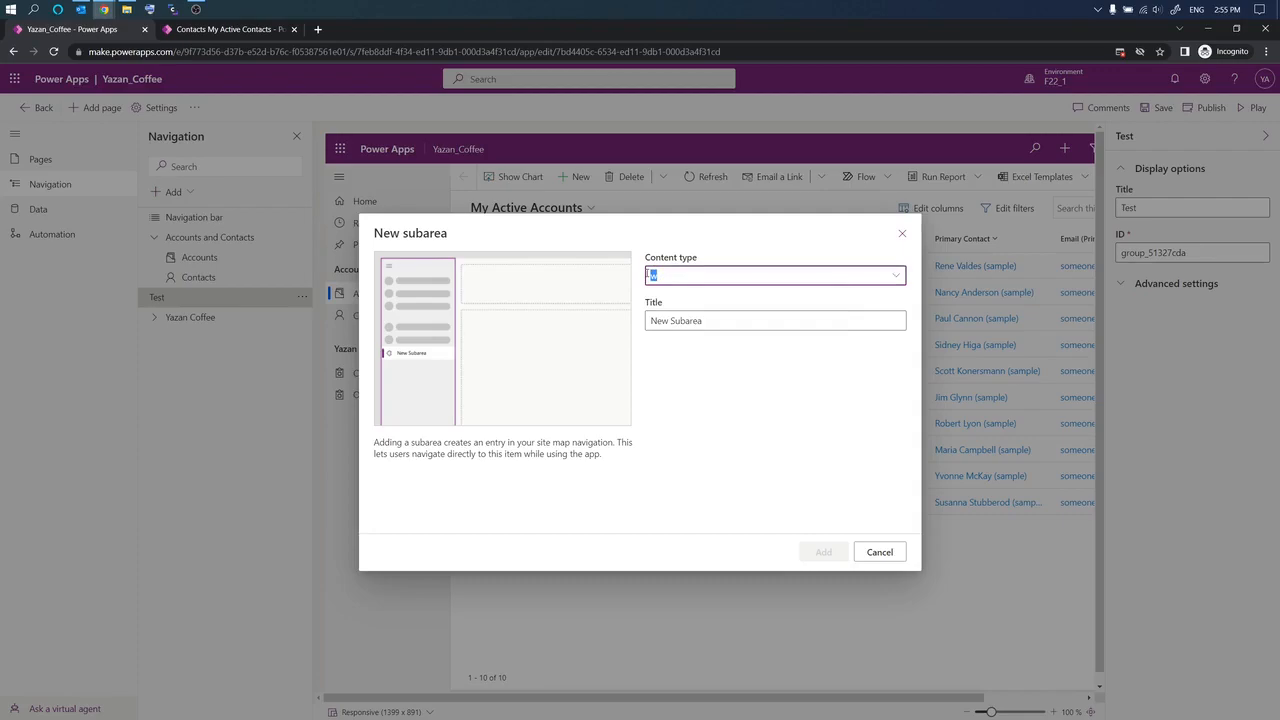
Step: Discard the unfinished subarea, then add a Table-type subarea for the Queue table under Test
{"action": "left_click", "coordinate": [879, 552]}
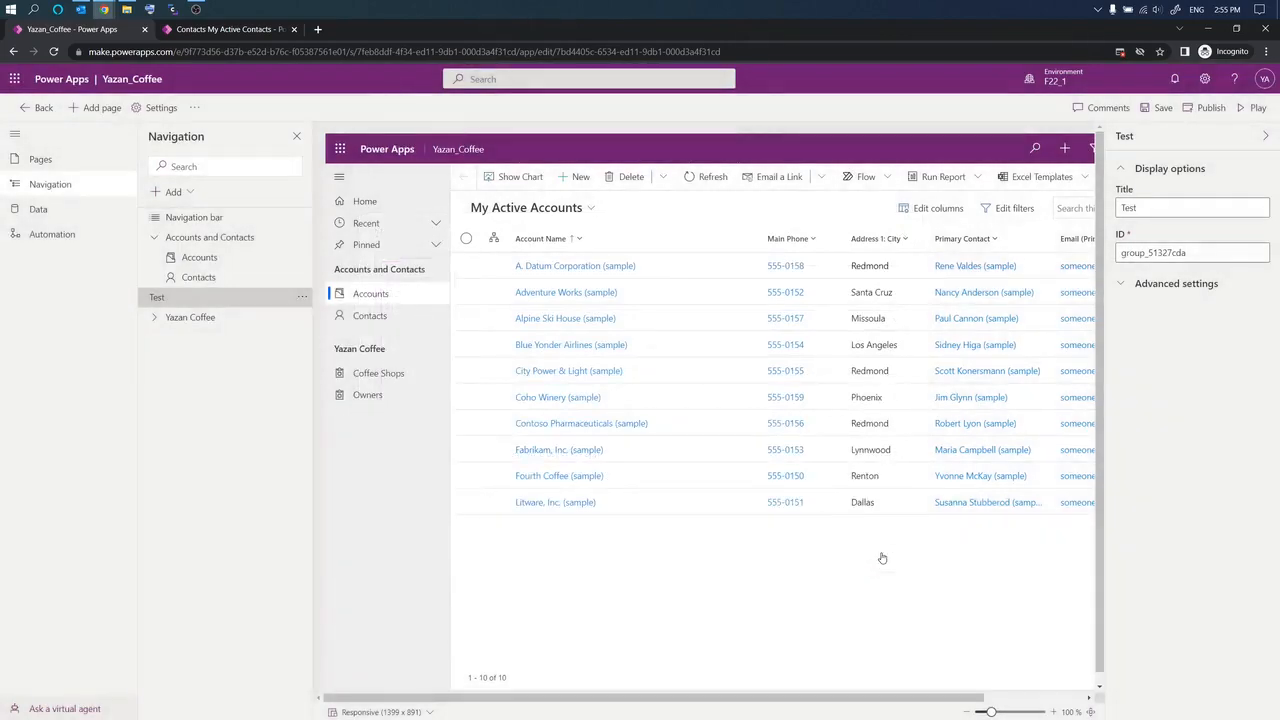
{"action": "left_click", "coordinate": [174, 191]}
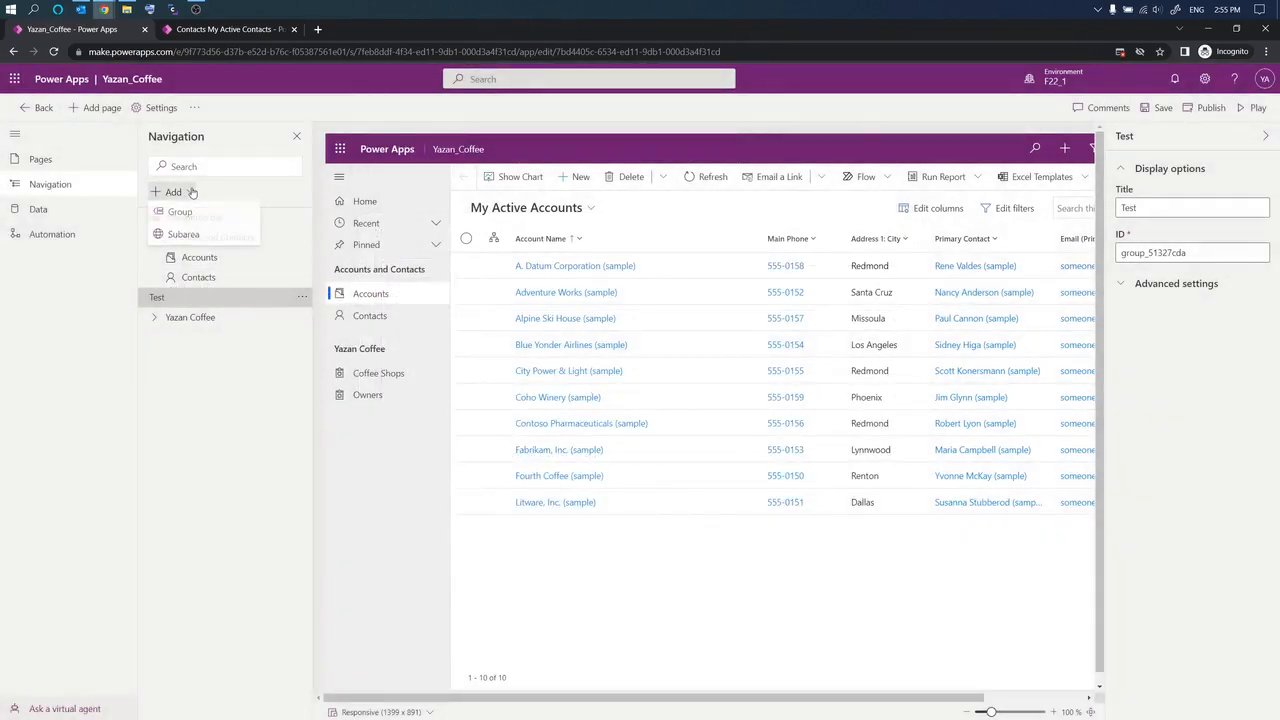
{"action": "left_click", "coordinate": [182, 238]}
{"action": "left_click", "coordinate": [893, 278]}
{"action": "left_click", "coordinate": [806, 296]}
{"action": "left_click", "coordinate": [721, 314]}
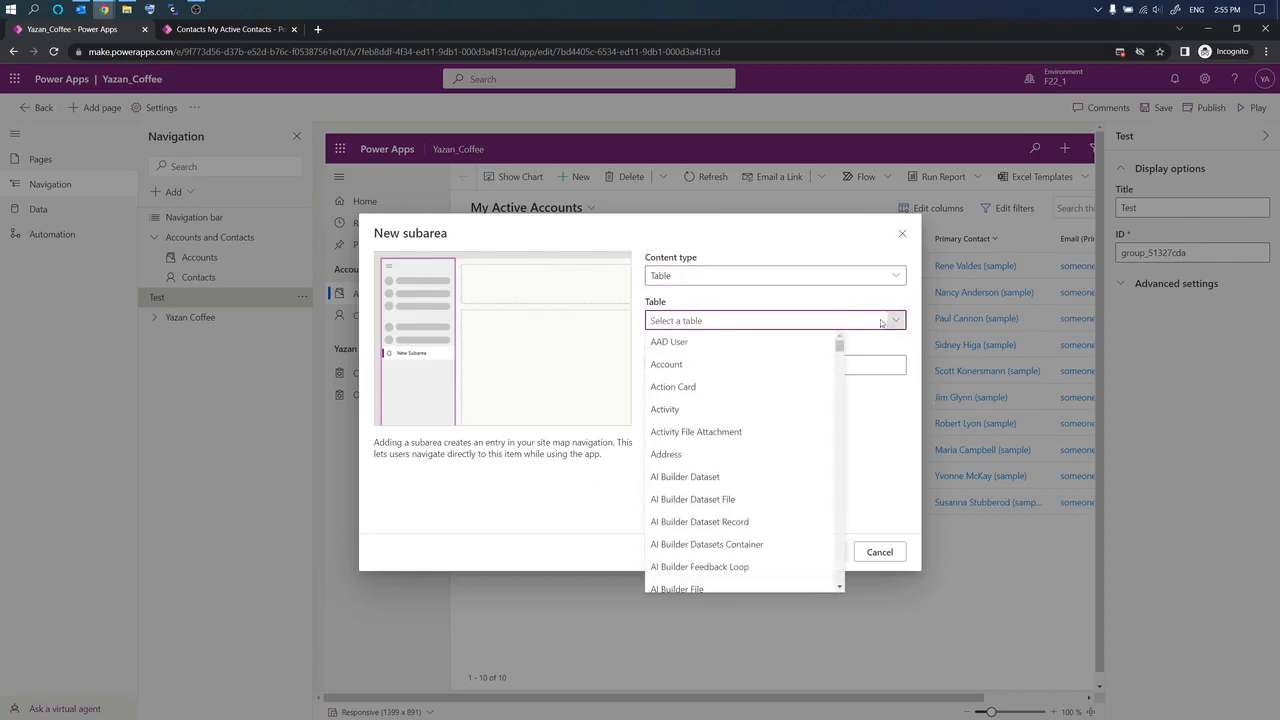
{"action": "scroll", "coordinate": [829, 502], "scroll_direction": "down", "scroll_amount": 10}
{"action": "scroll", "coordinate": [829, 520], "scroll_direction": "down", "scroll_amount": 10}
{"action": "scroll", "coordinate": [826, 580], "scroll_direction": "up", "scroll_amount": 5}
{"action": "scroll", "coordinate": [824, 579], "scroll_direction": "down", "scroll_amount": 5}
{"action": "scroll", "coordinate": [749, 501], "scroll_direction": "up", "scroll_amount": 6}
{"action": "scroll", "coordinate": [748, 501], "scroll_direction": "up", "scroll_amount": 7}
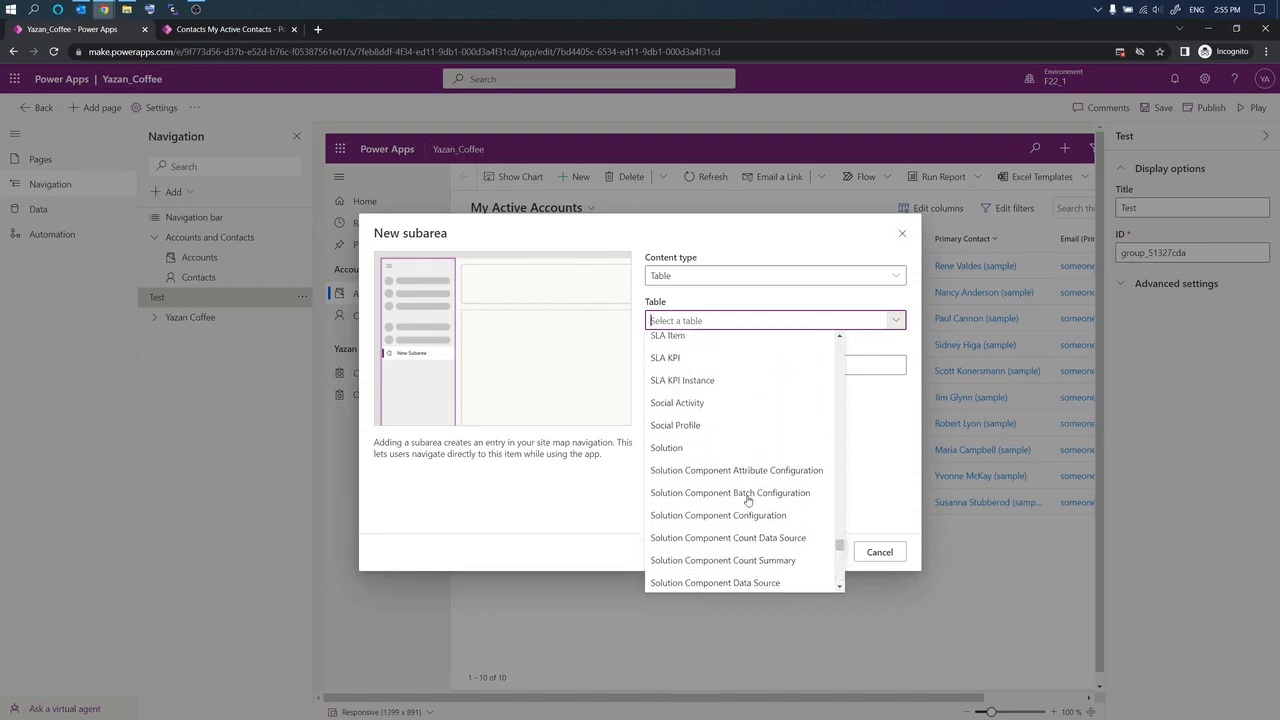
{"action": "scroll", "coordinate": [748, 501], "scroll_direction": "up", "scroll_amount": 8}
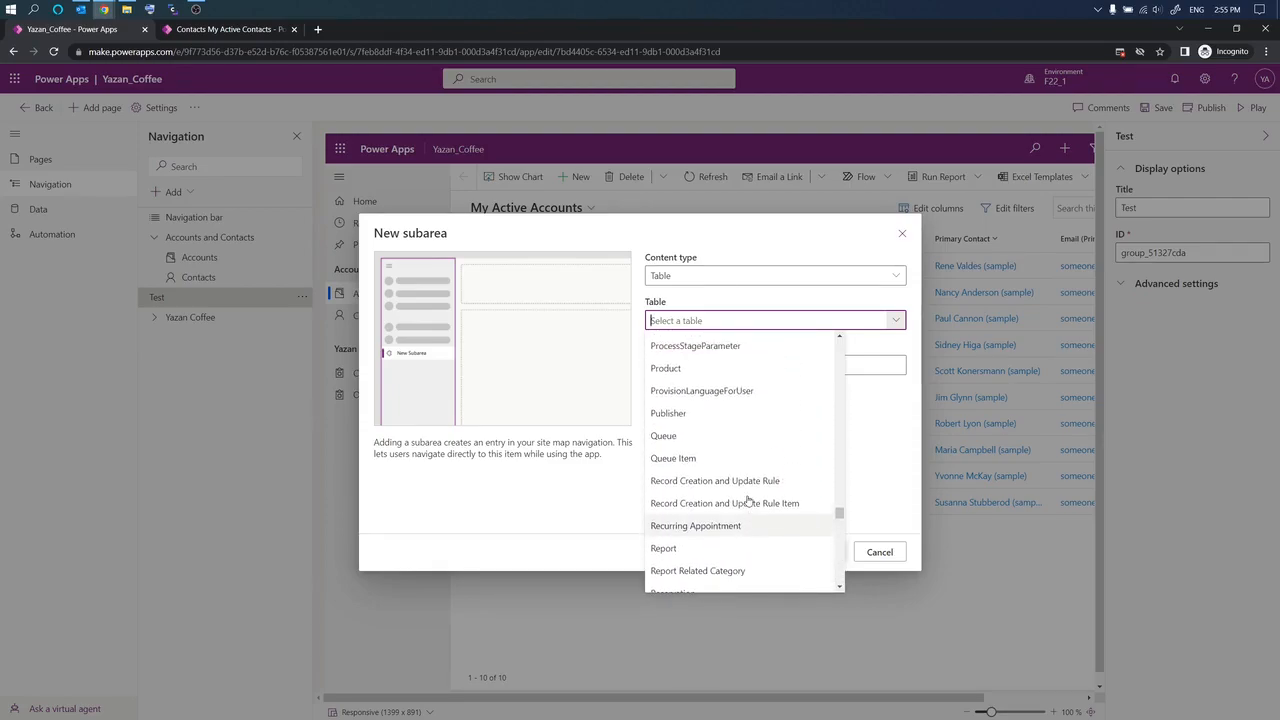
{"action": "left_click", "coordinate": [736, 435]}
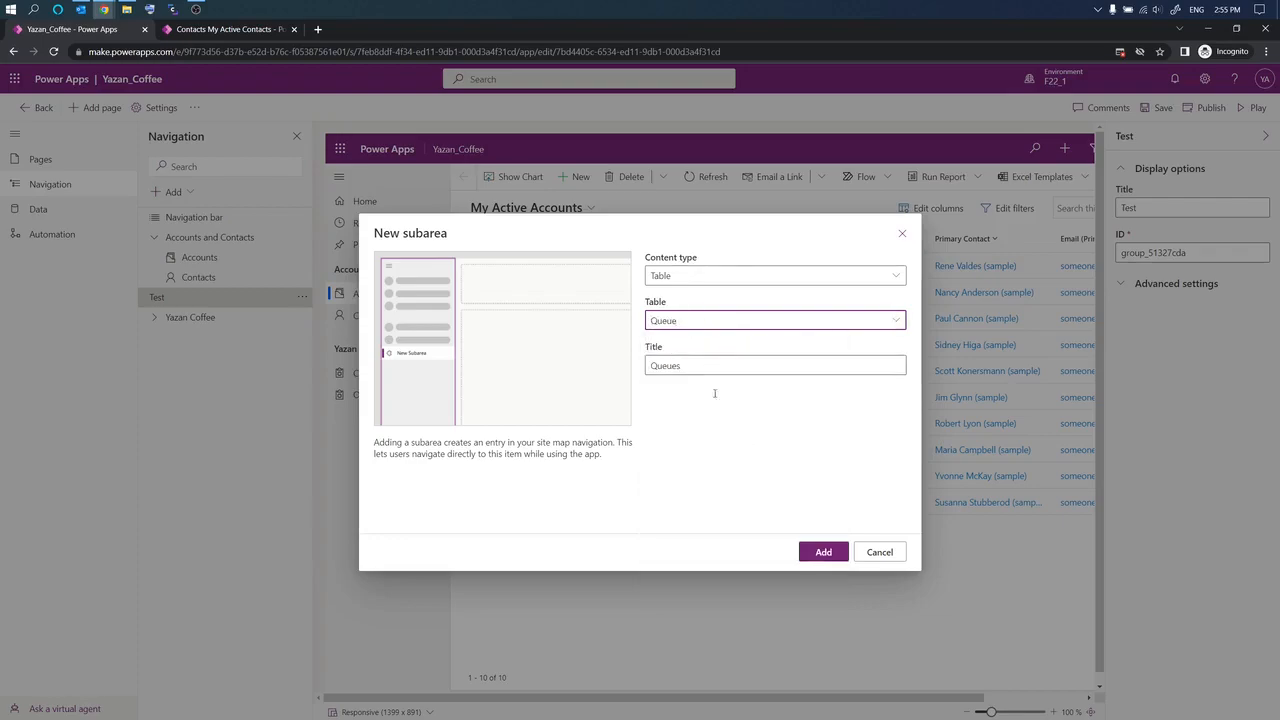
{"action": "left_click", "coordinate": [822, 555]}
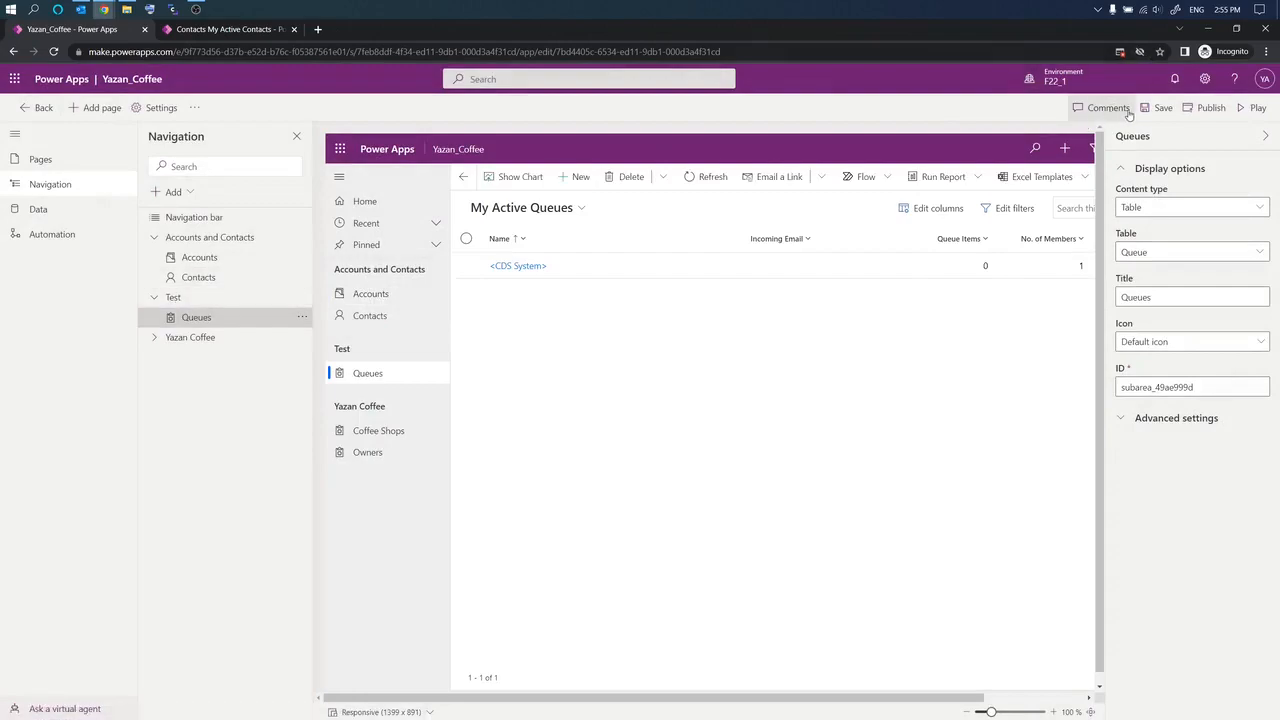
Step: Save the navigation, then pop the running app's Contacts tab into its own window and reload it
{"action": "left_click", "coordinate": [1163, 108]}
{"action": "left_click", "coordinate": [258, 30]}
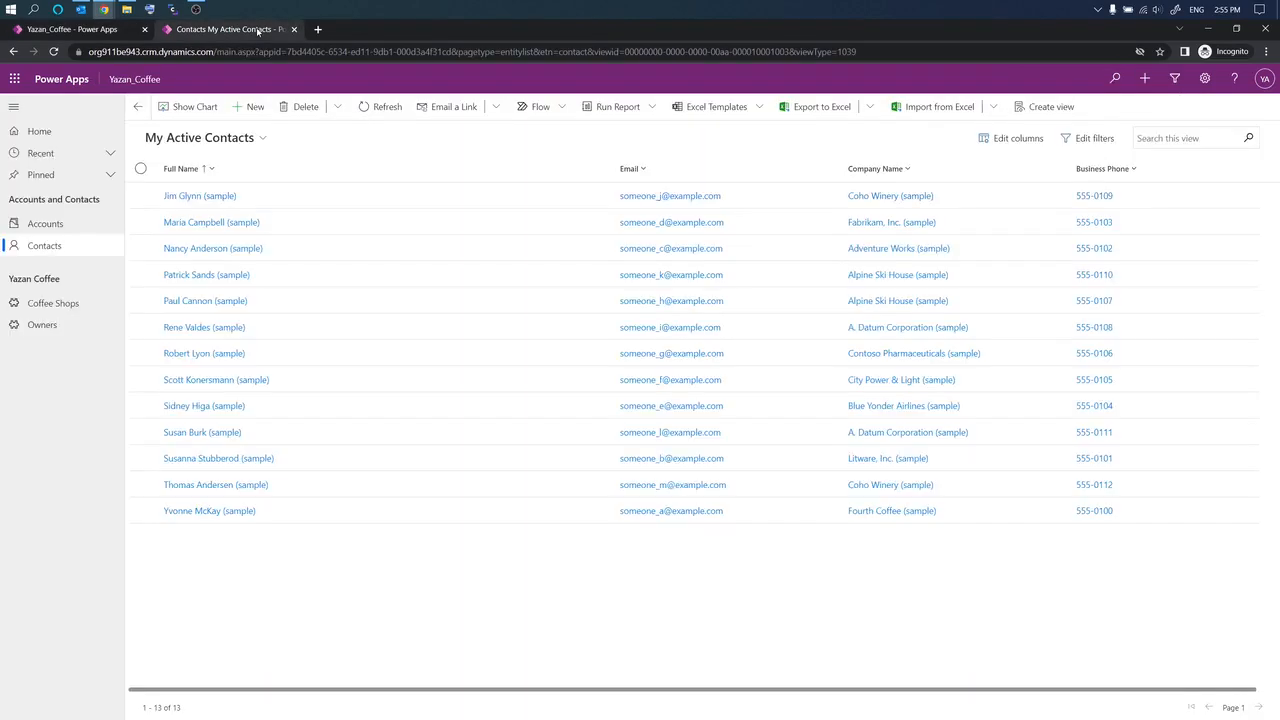
{"action": "left_click_drag", "start_coordinate": [228, 30], "coordinate": [529, 169]}
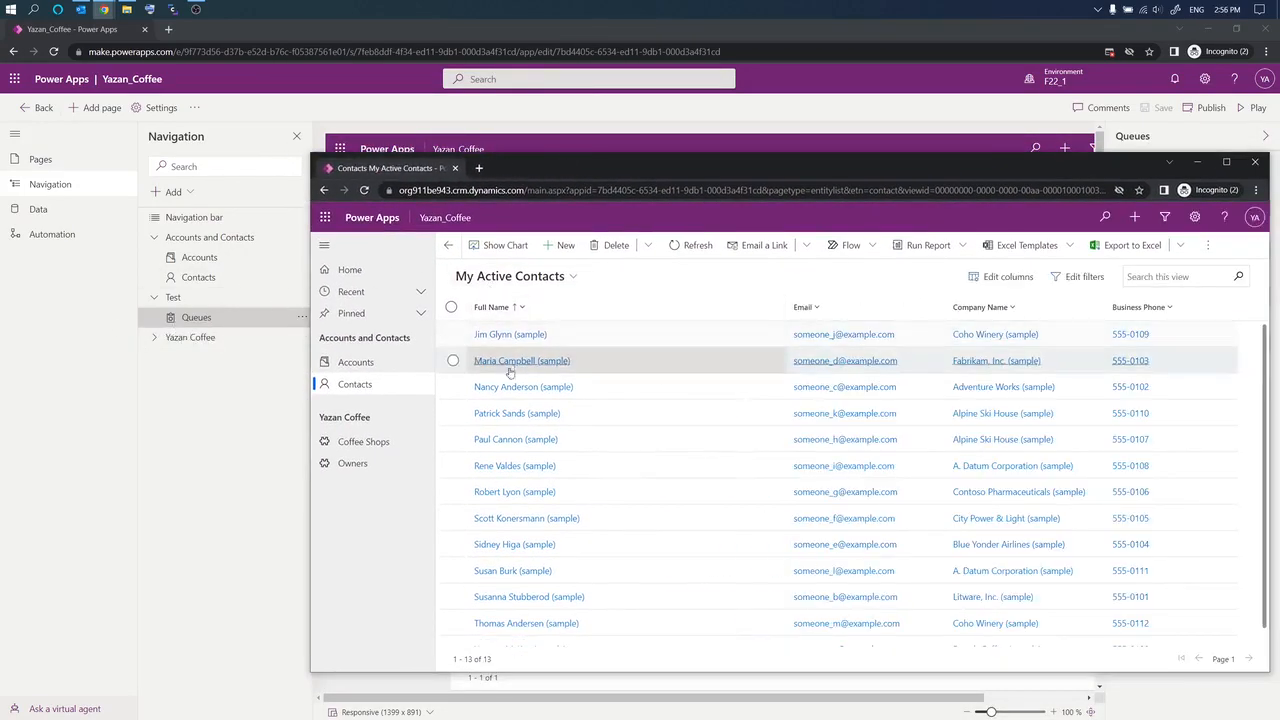
{"action": "left_click_drag", "start_coordinate": [563, 173], "coordinate": [559, 151]}
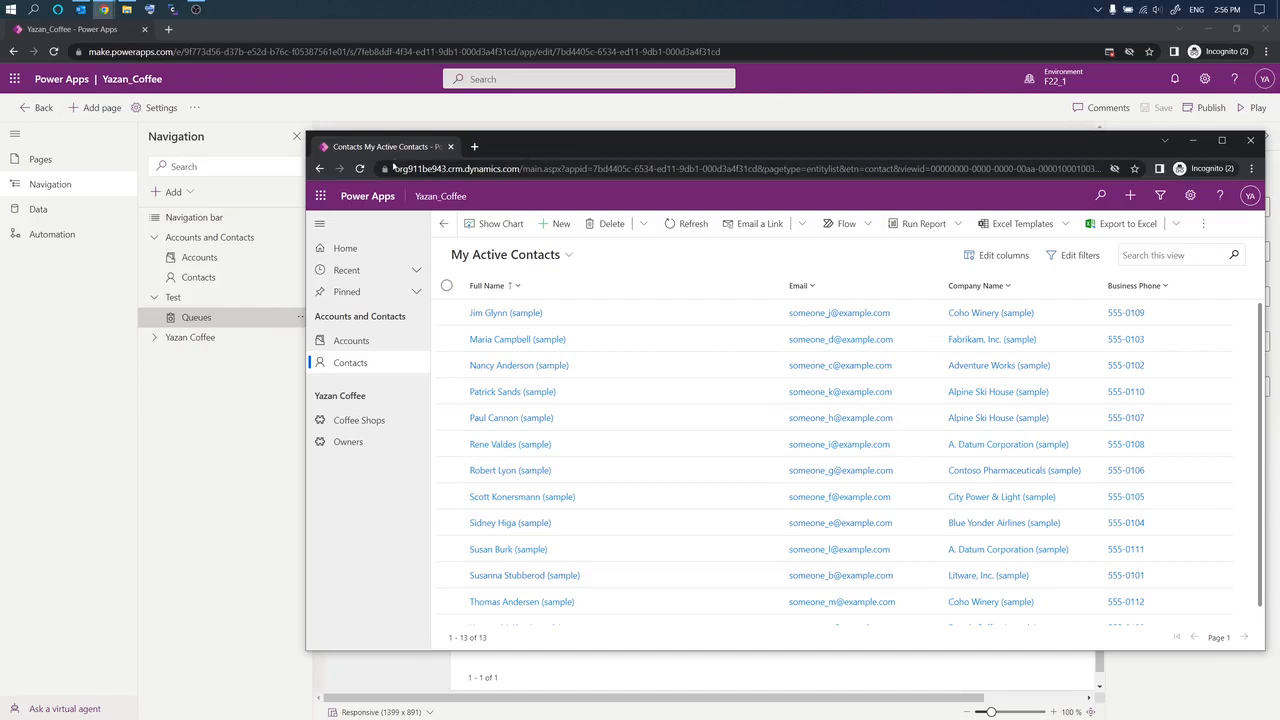
{"action": "left_click", "coordinate": [360, 168]}
Step: Publish the app, then reload the running app window and open its Queues page
{"action": "left_click_drag", "start_coordinate": [728, 148], "coordinate": [1279, 148]}
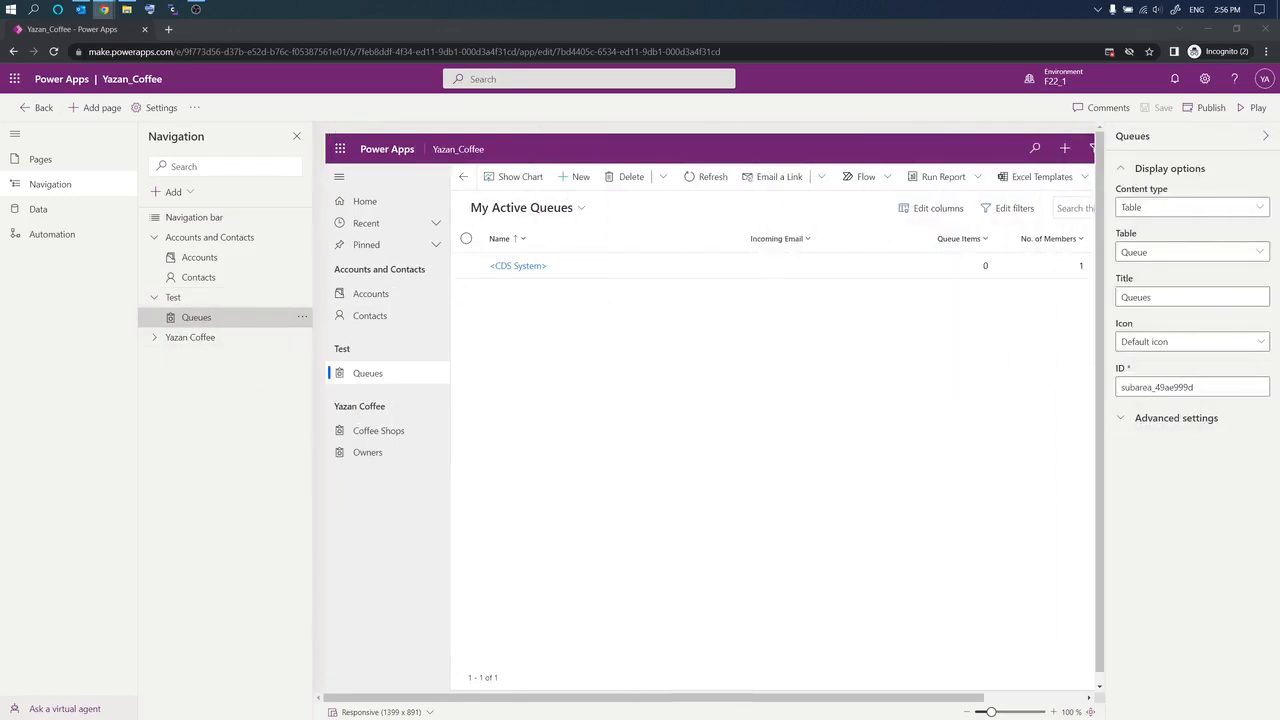
{"action": "left_click", "coordinate": [173, 397]}
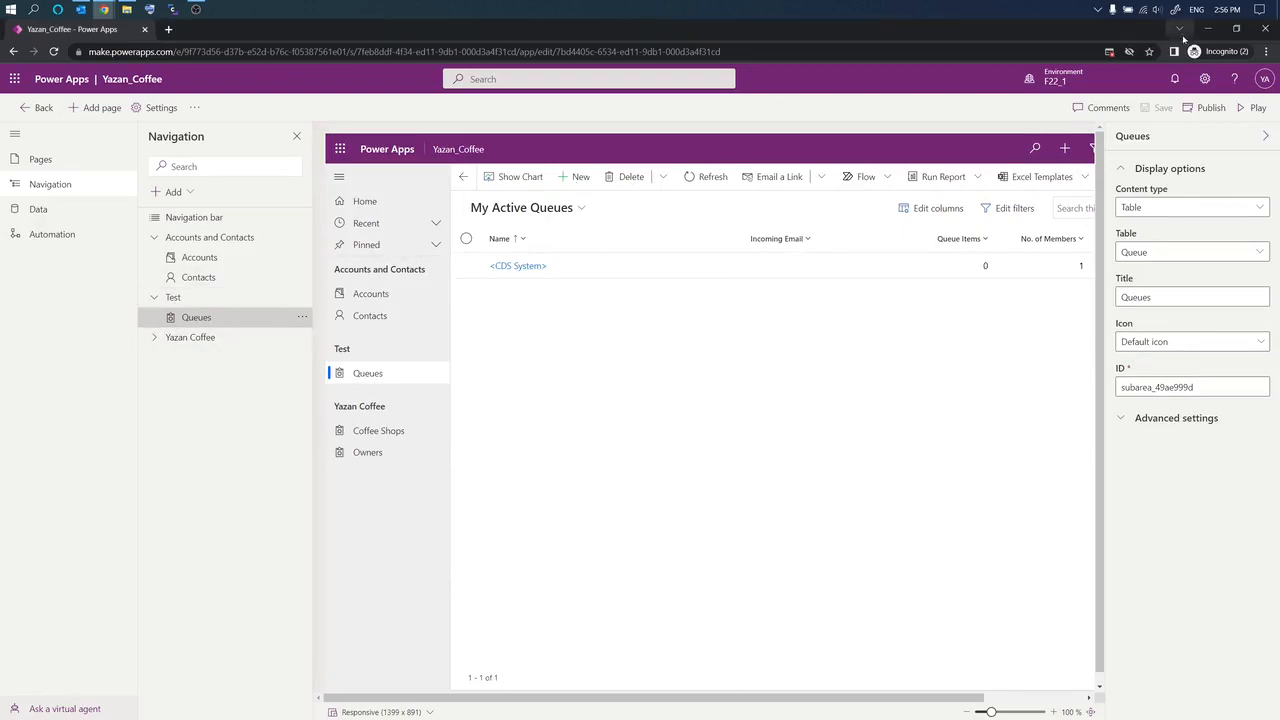
{"action": "left_click", "coordinate": [1211, 107]}
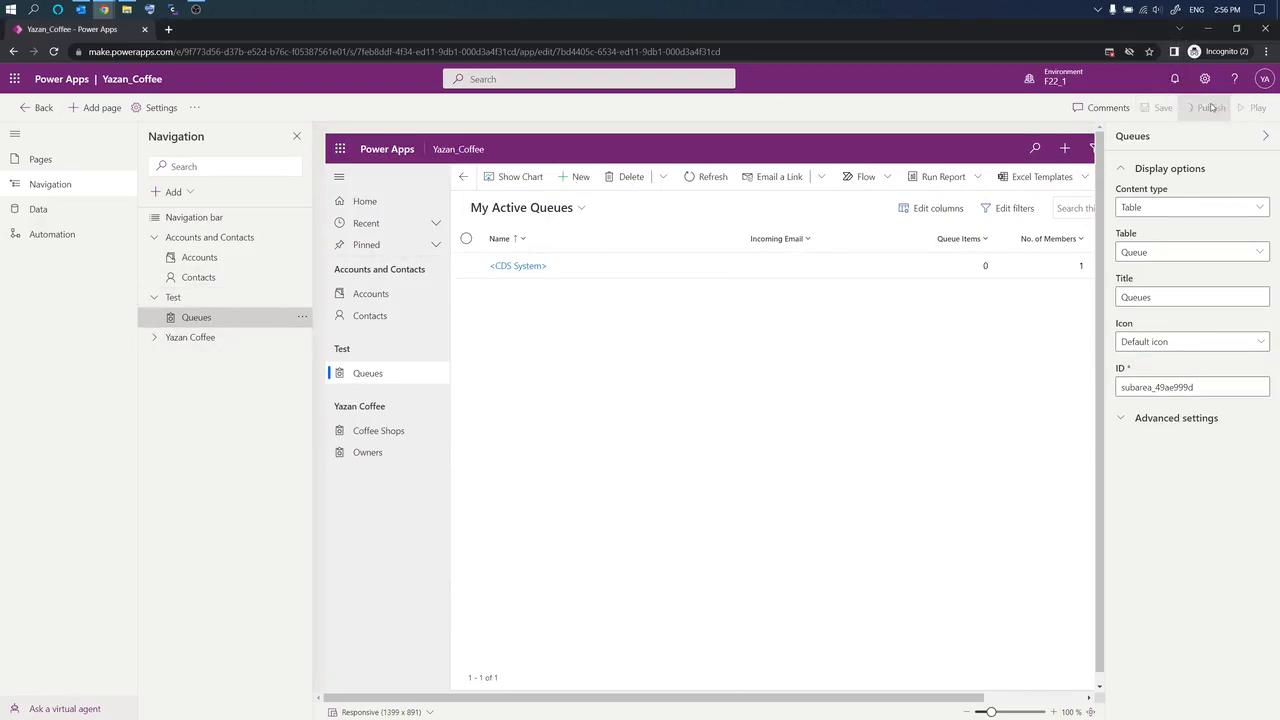
{"action": "left_click_drag", "start_coordinate": [1279, 152], "coordinate": [524, 165]}
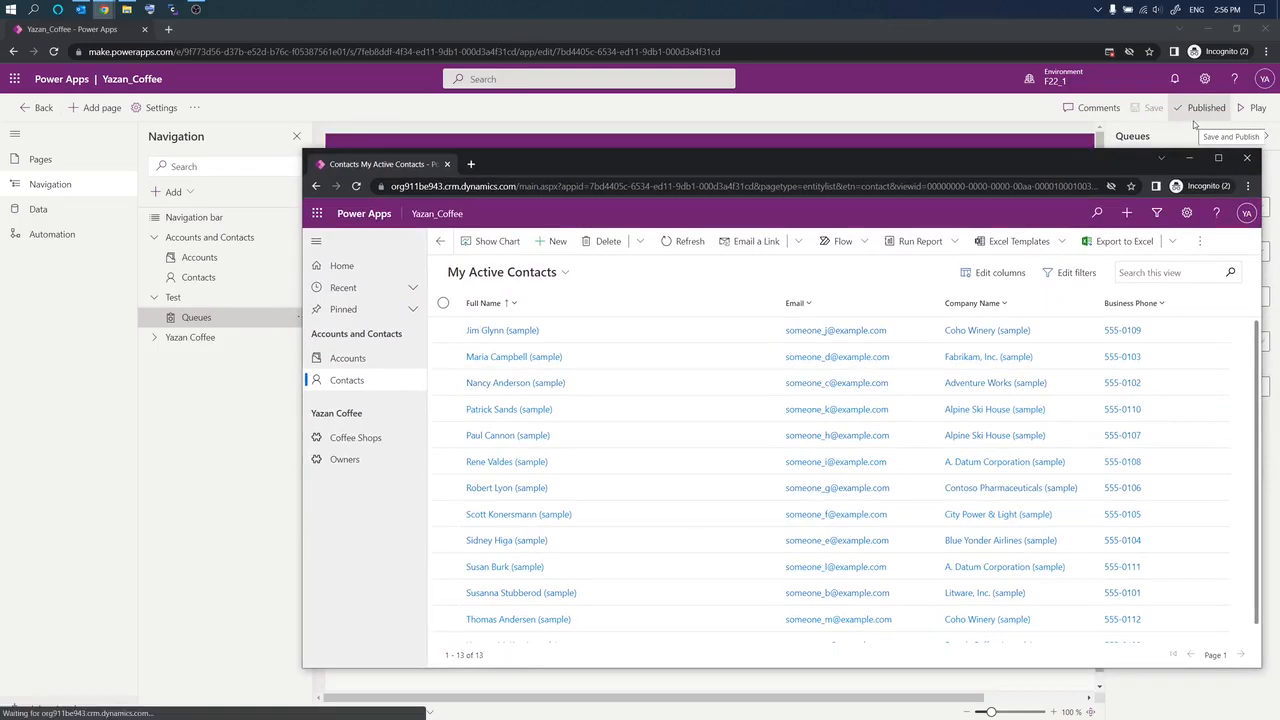
{"action": "left_click", "coordinate": [356, 186]}
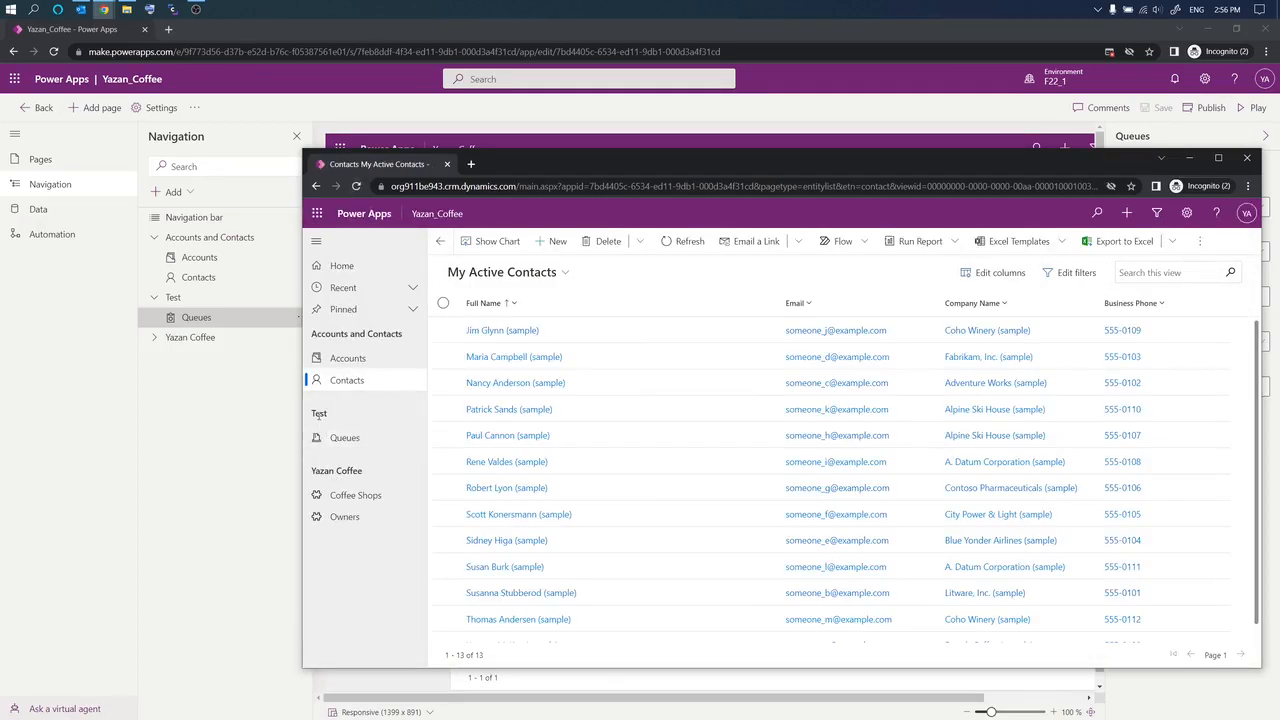
{"action": "left_click_drag", "start_coordinate": [319, 416], "coordinate": [353, 443]}
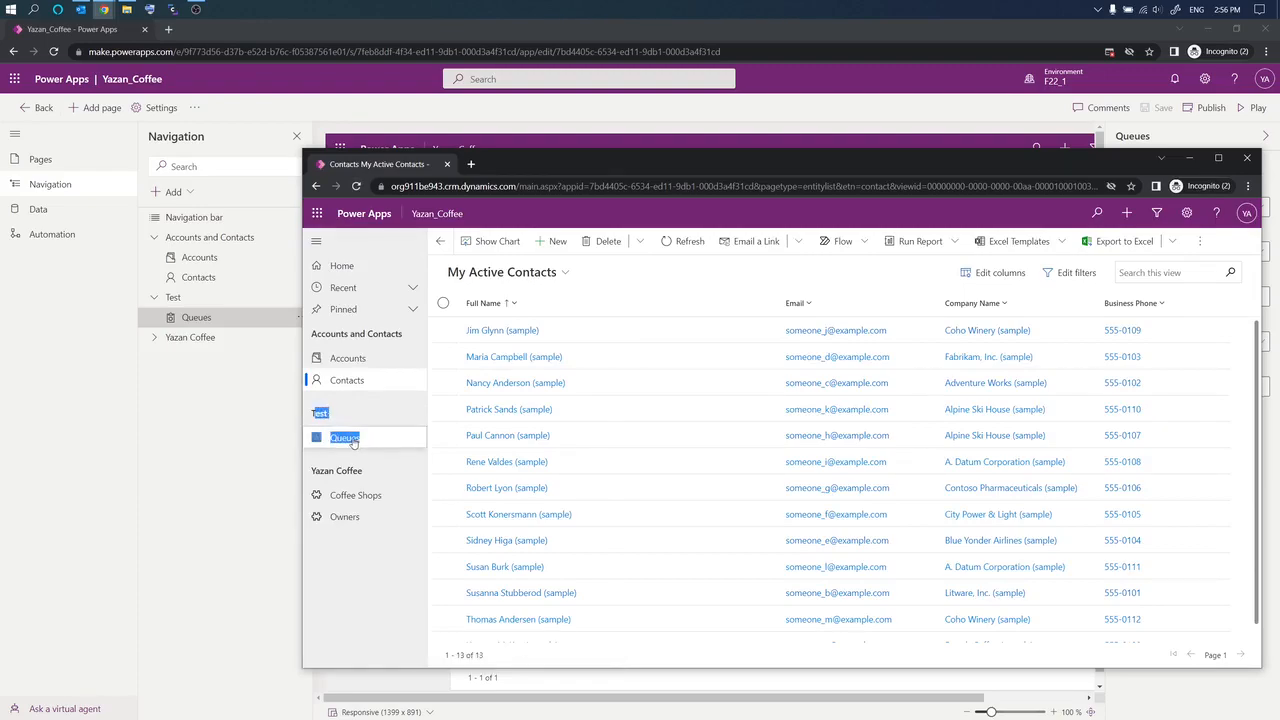
{"action": "left_click", "coordinate": [350, 440]}
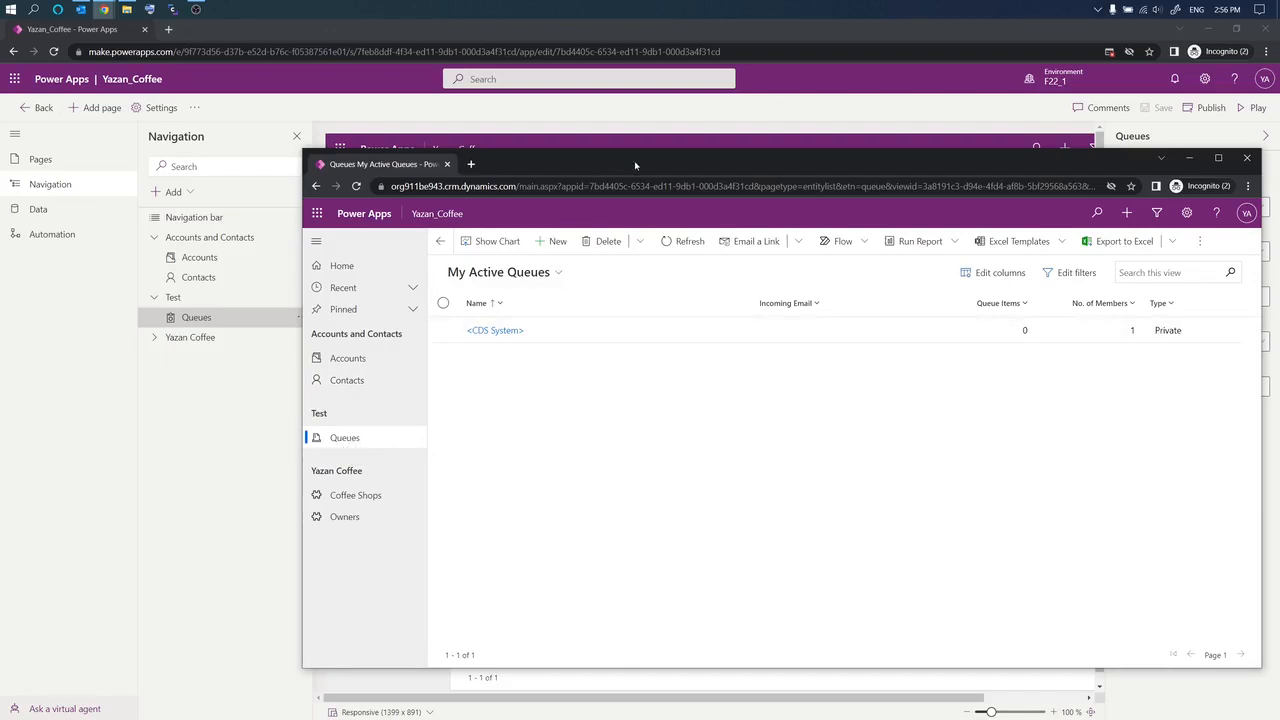
Step: Close the preview and remove the Queues page, then the Test group, from the navigation
{"action": "left_click", "coordinate": [1246, 161]}
{"action": "left_click", "coordinate": [304, 318]}
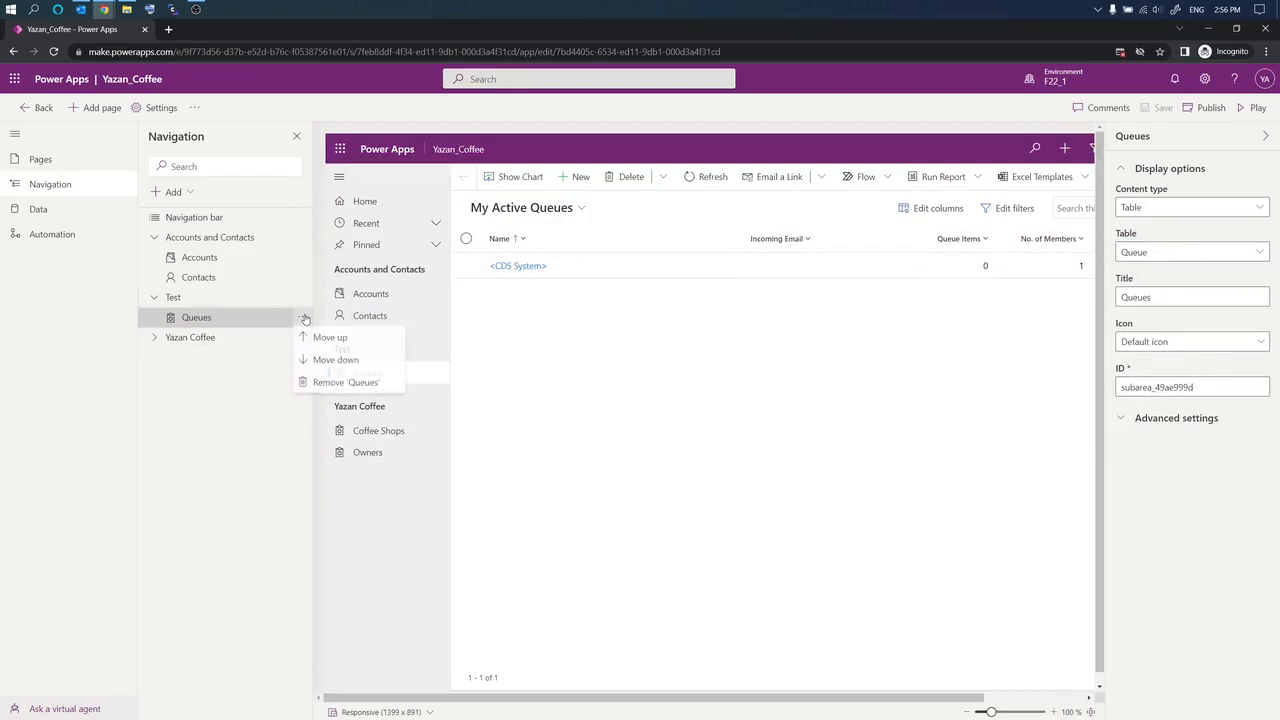
{"action": "left_click", "coordinate": [318, 383]}
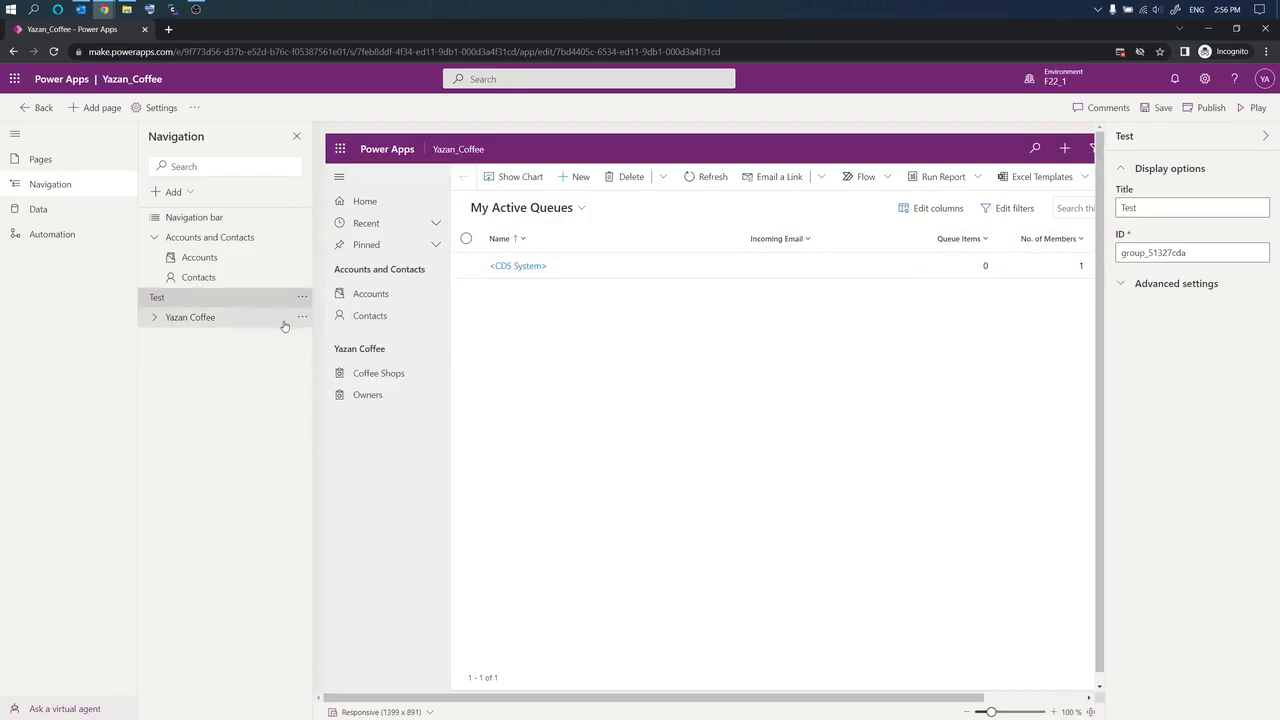
{"action": "left_click", "coordinate": [302, 297]}
{"action": "left_click", "coordinate": [322, 367]}
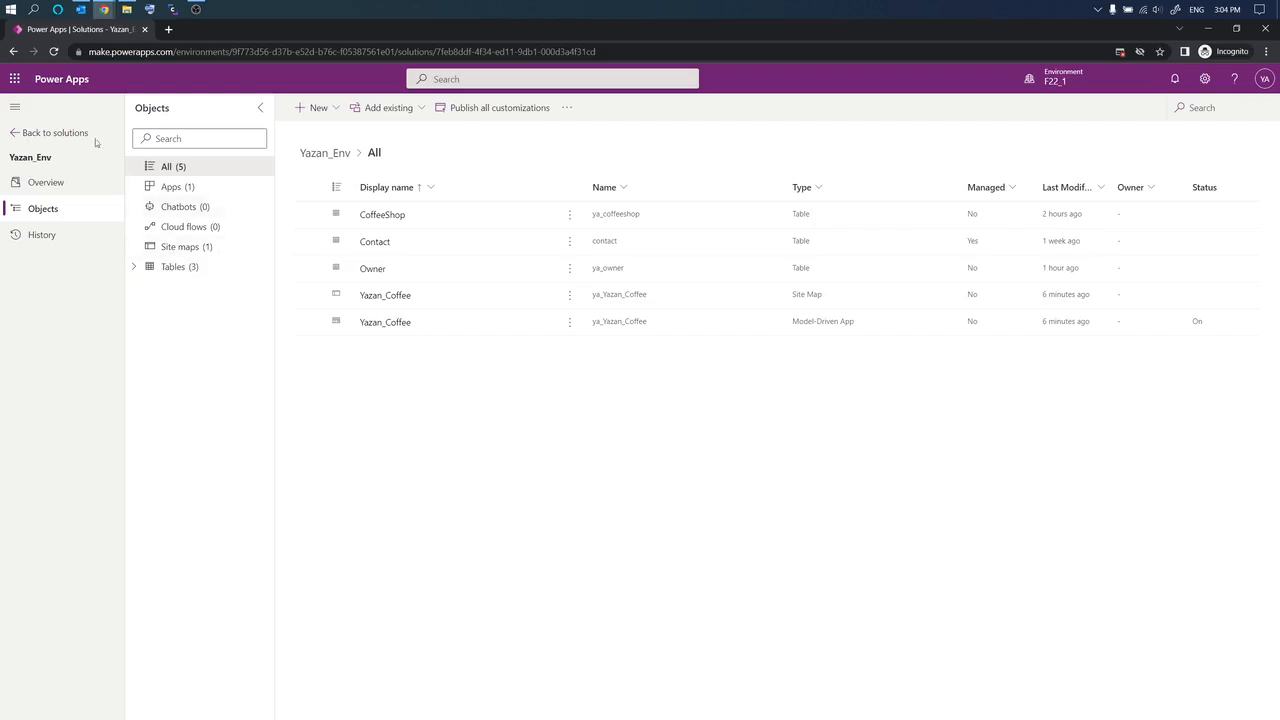
Step: Expand Tables > CoffeeShop, open its Forms list and open the Information main form
{"action": "left_click", "coordinate": [134, 267]}
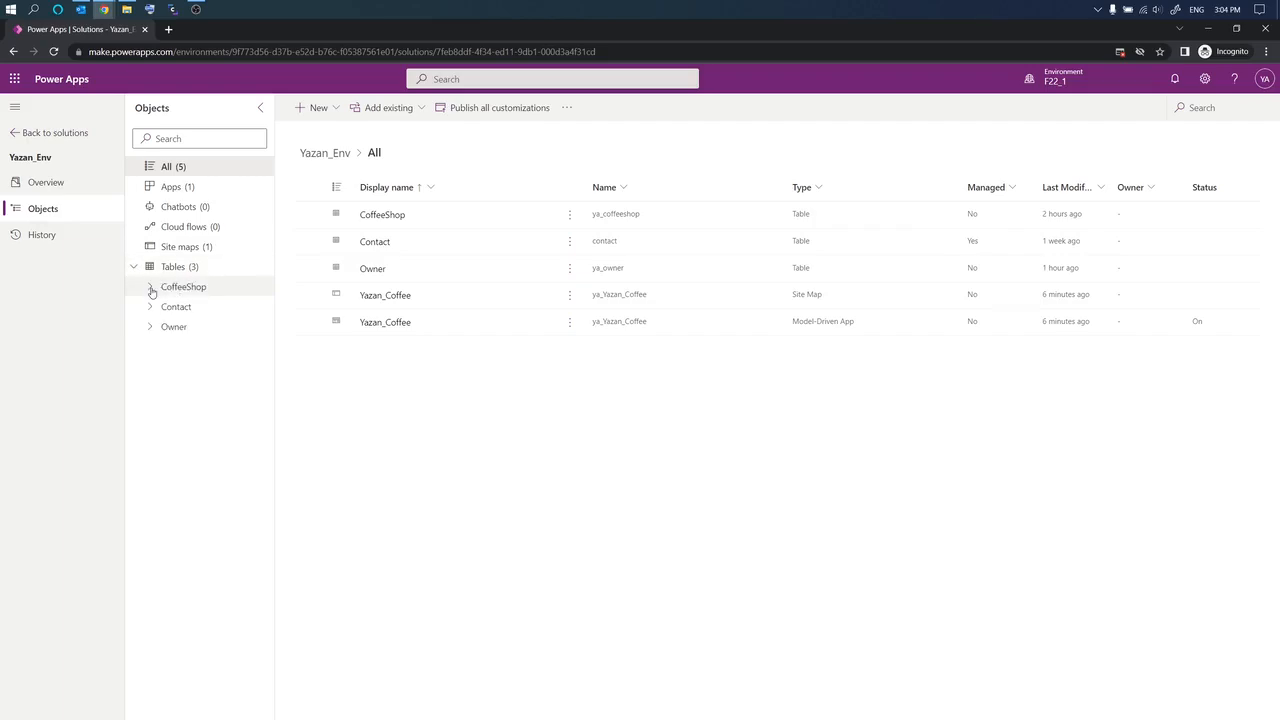
{"action": "left_click", "coordinate": [151, 287]}
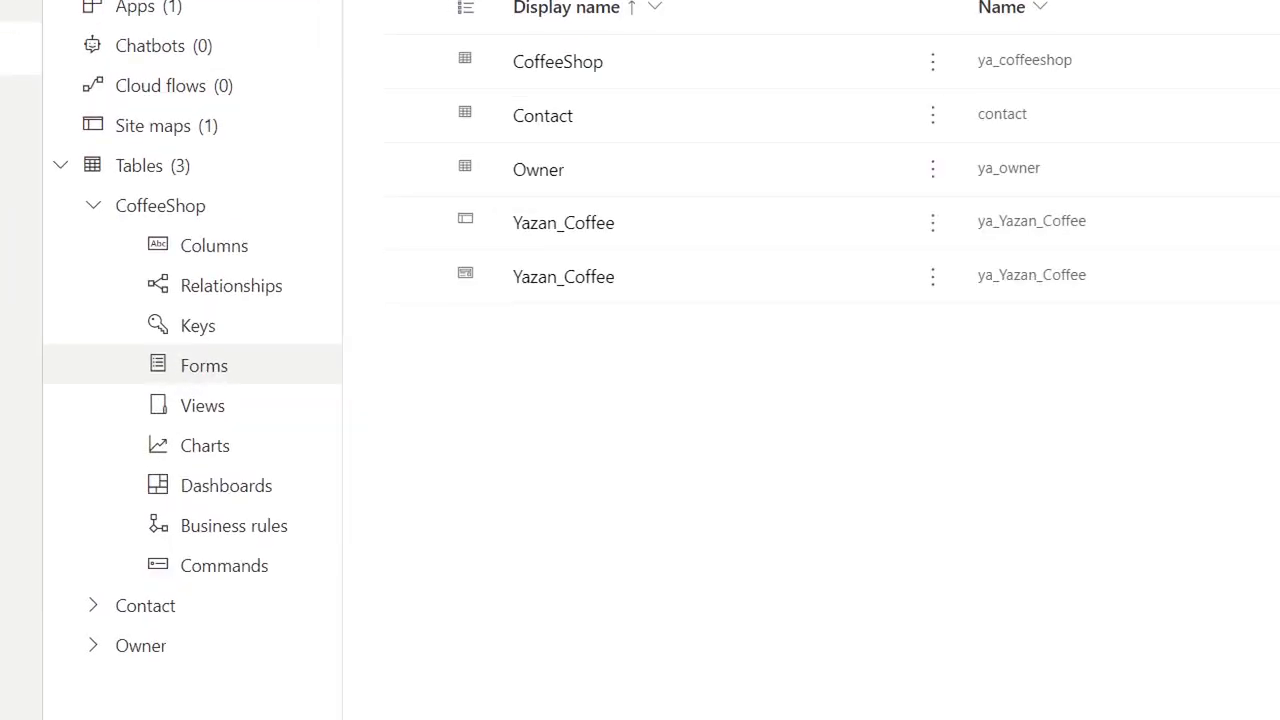
{"action": "left_click_drag", "start_coordinate": [145, 379], "coordinate": [275, 381]}
{"action": "left_click", "coordinate": [211, 370]}
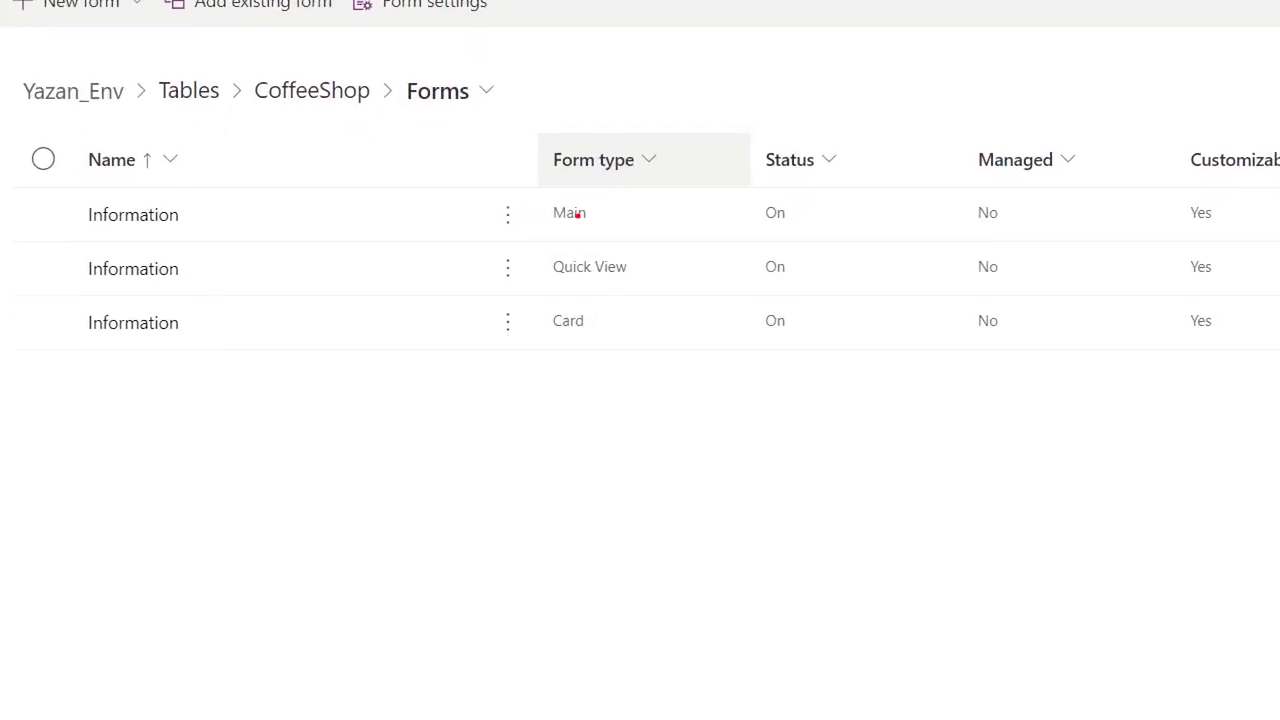
{"action": "left_click_drag", "start_coordinate": [532, 235], "coordinate": [620, 244]}
{"action": "left_click_drag", "start_coordinate": [553, 302], "coordinate": [632, 304]}
{"action": "left_click_drag", "start_coordinate": [546, 343], "coordinate": [632, 348]}
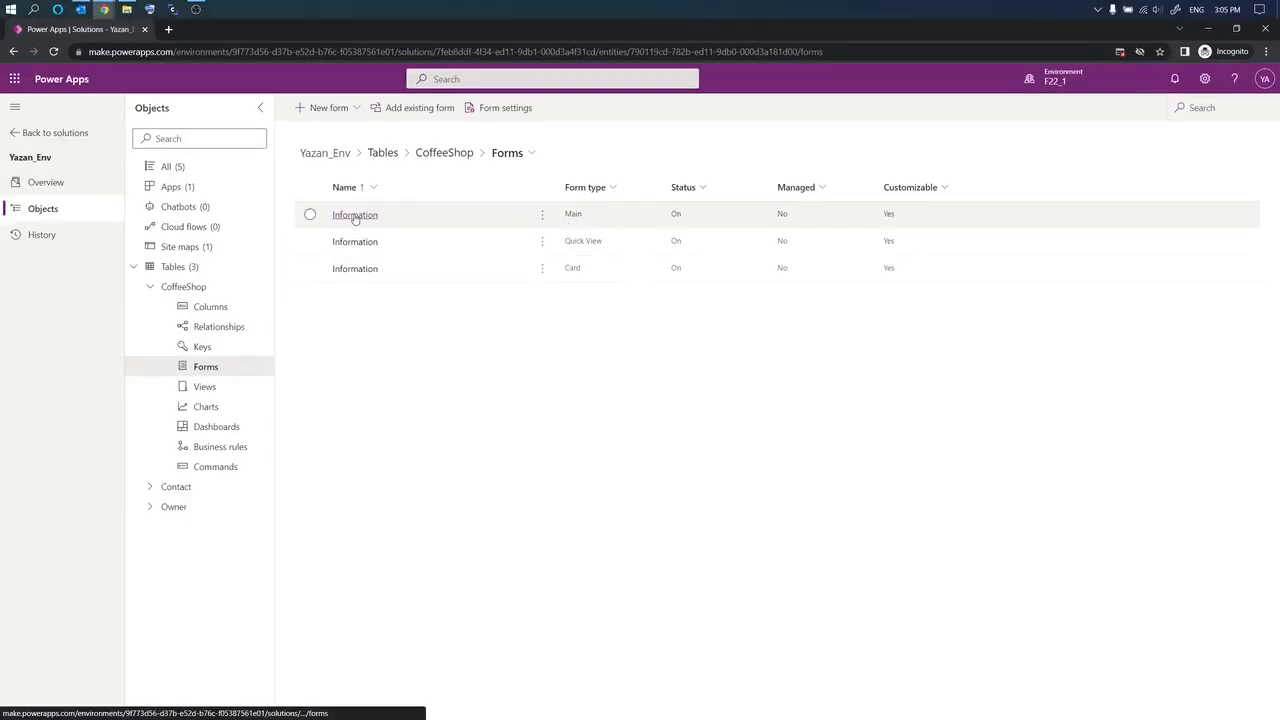
{"action": "left_click", "coordinate": [130, 216]}
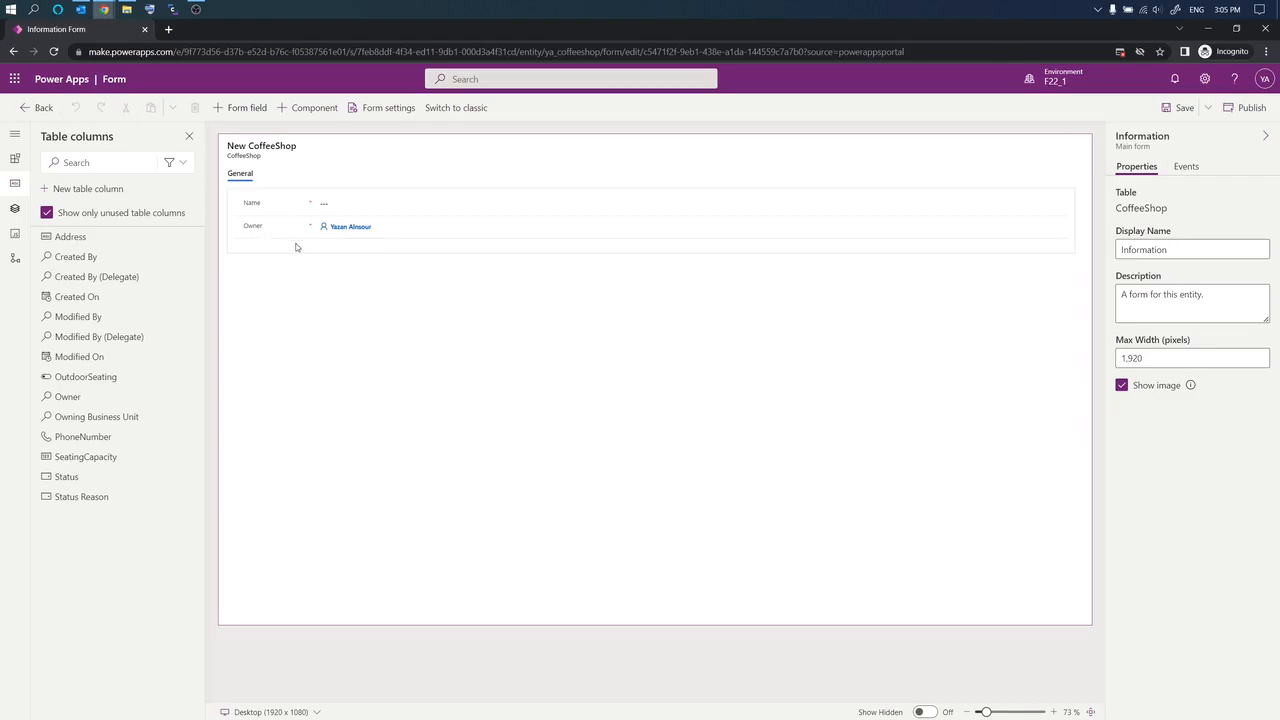
Step: Go back from the form designer and open the Owner table's overview under Tables
{"action": "left_click", "coordinate": [36, 110]}
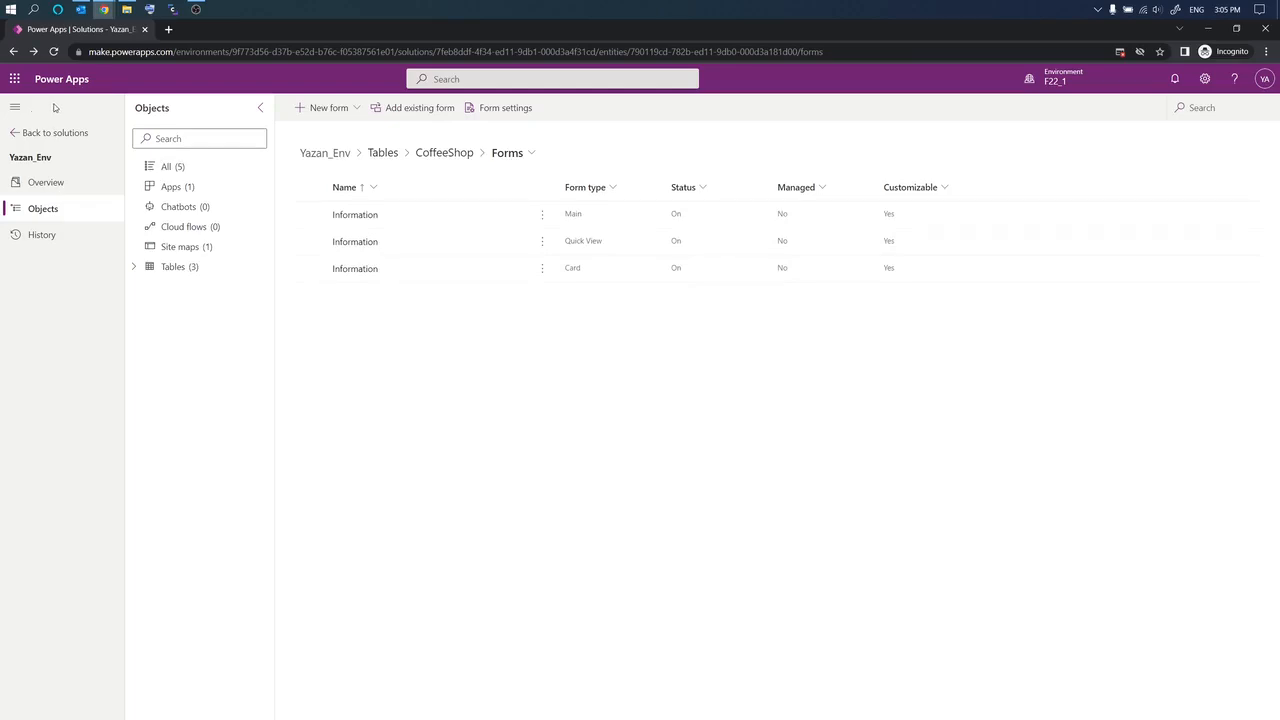
{"action": "left_click", "coordinate": [134, 268]}
{"action": "left_click", "coordinate": [151, 327]}
{"action": "left_click", "coordinate": [177, 331]}
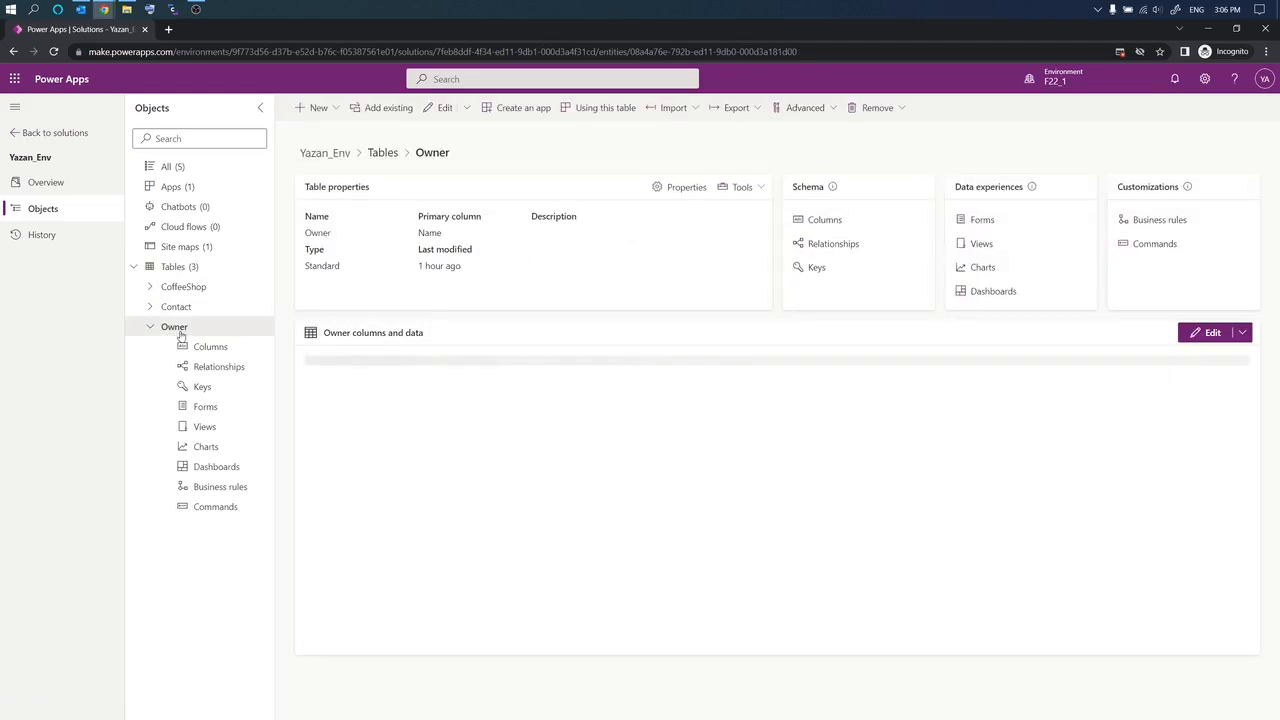
Step: Prefix the Owner table's display name with 'Coffeeshop' in its properties, save, and go back
{"action": "left_click", "coordinate": [437, 108]}
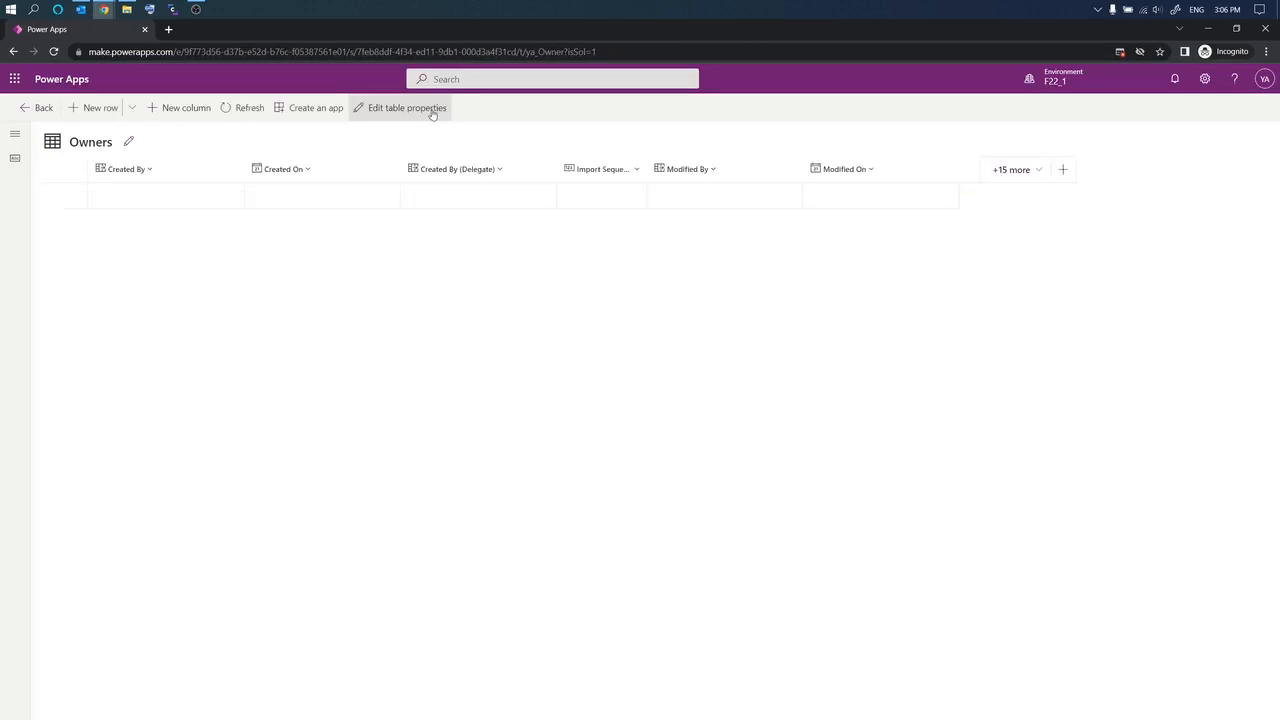
{"action": "left_click", "coordinate": [129, 143]}
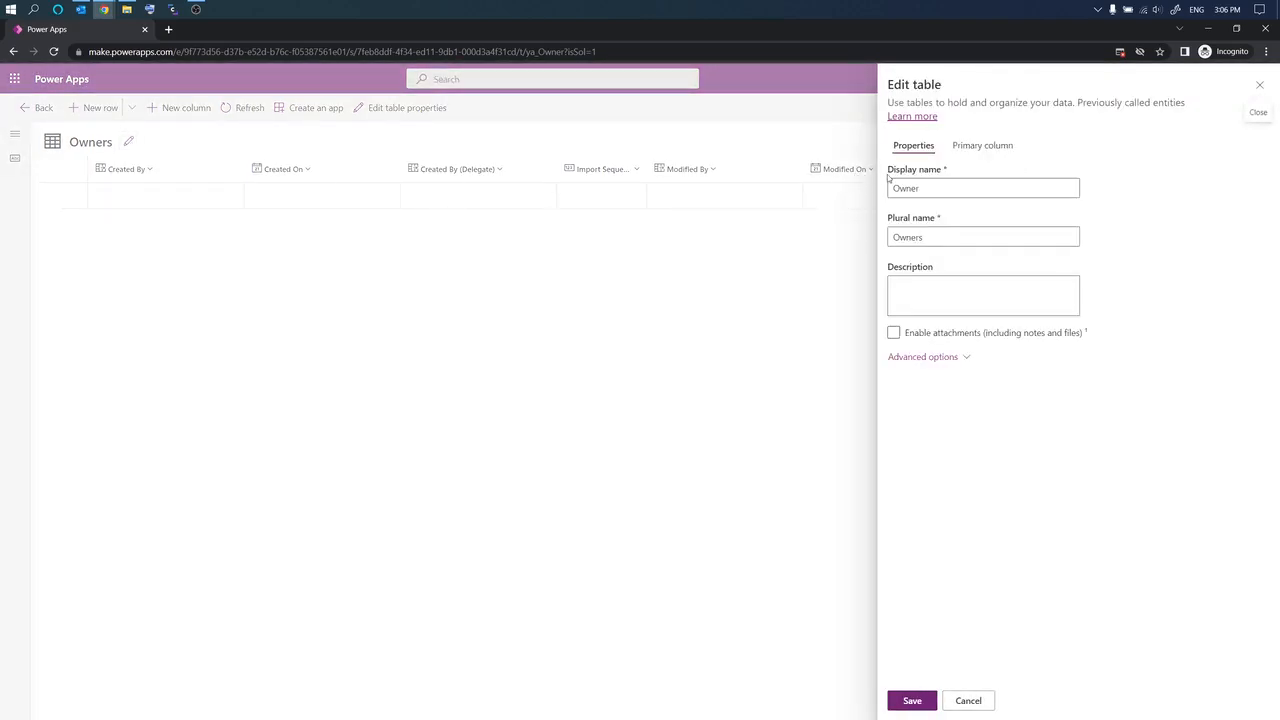
{"action": "left_click", "coordinate": [893, 188]}
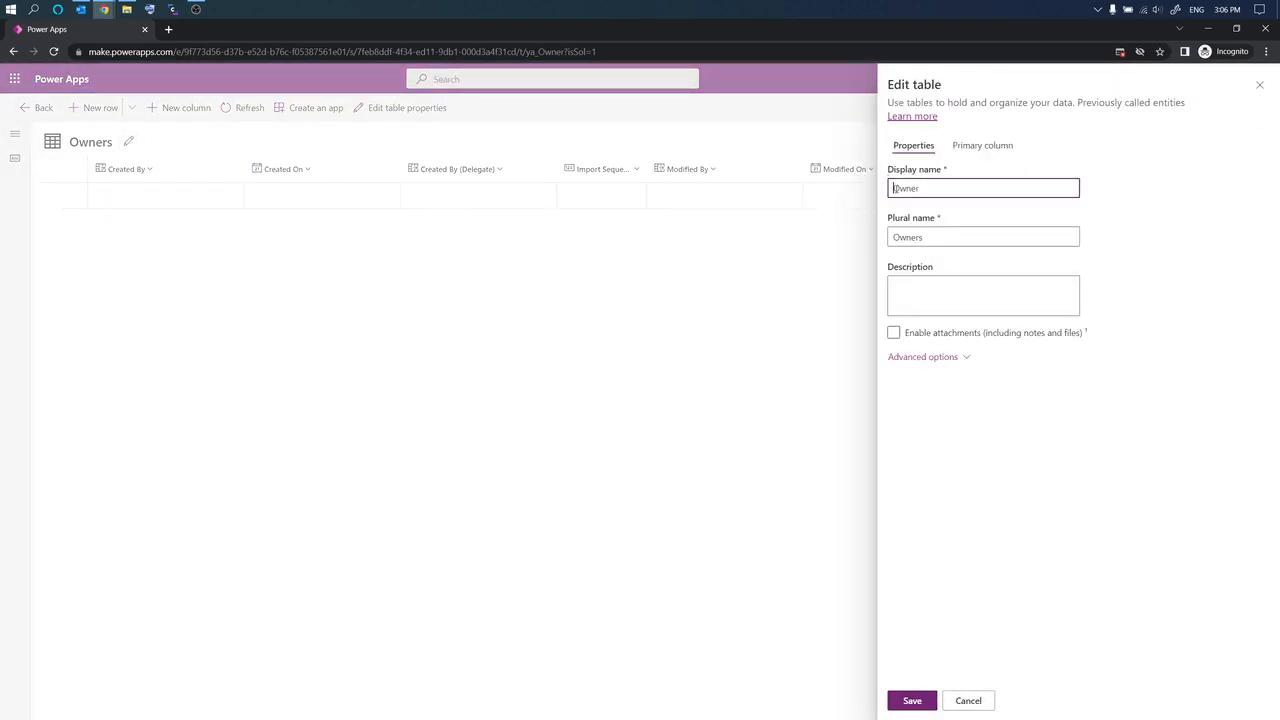
{"action": "type", "text": "Coffeeshop"}
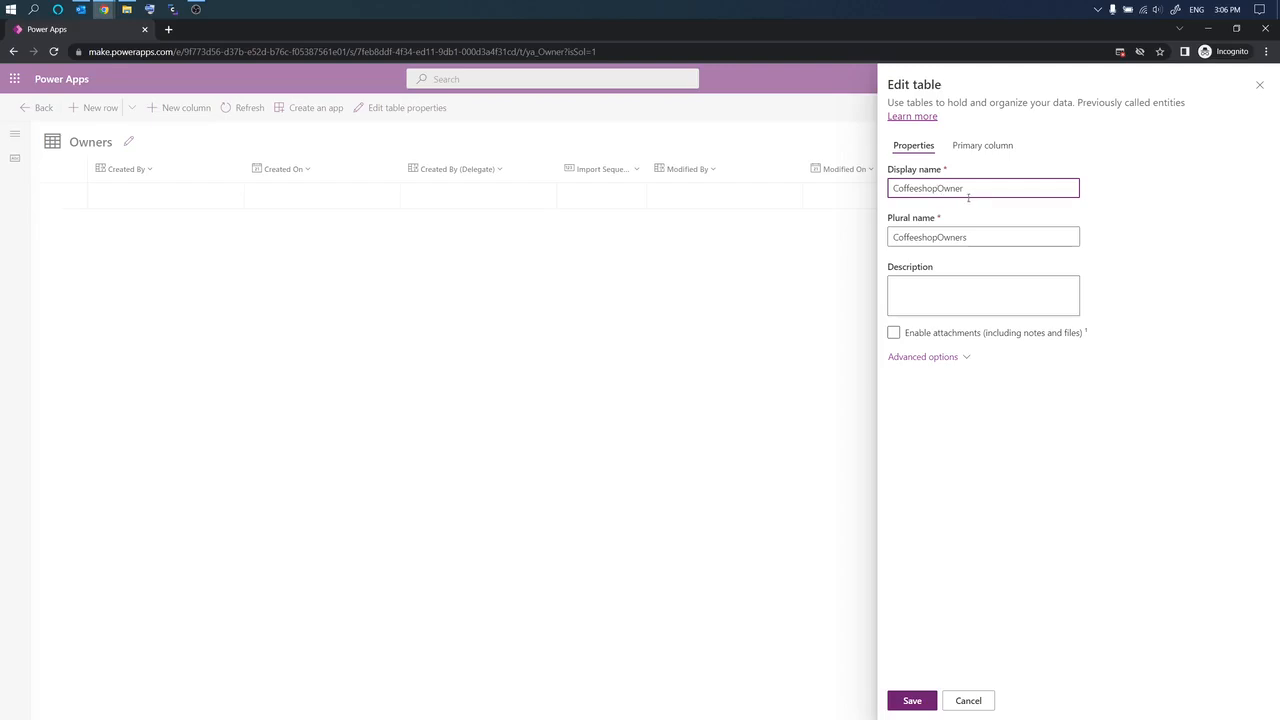
{"action": "left_click", "coordinate": [904, 701]}
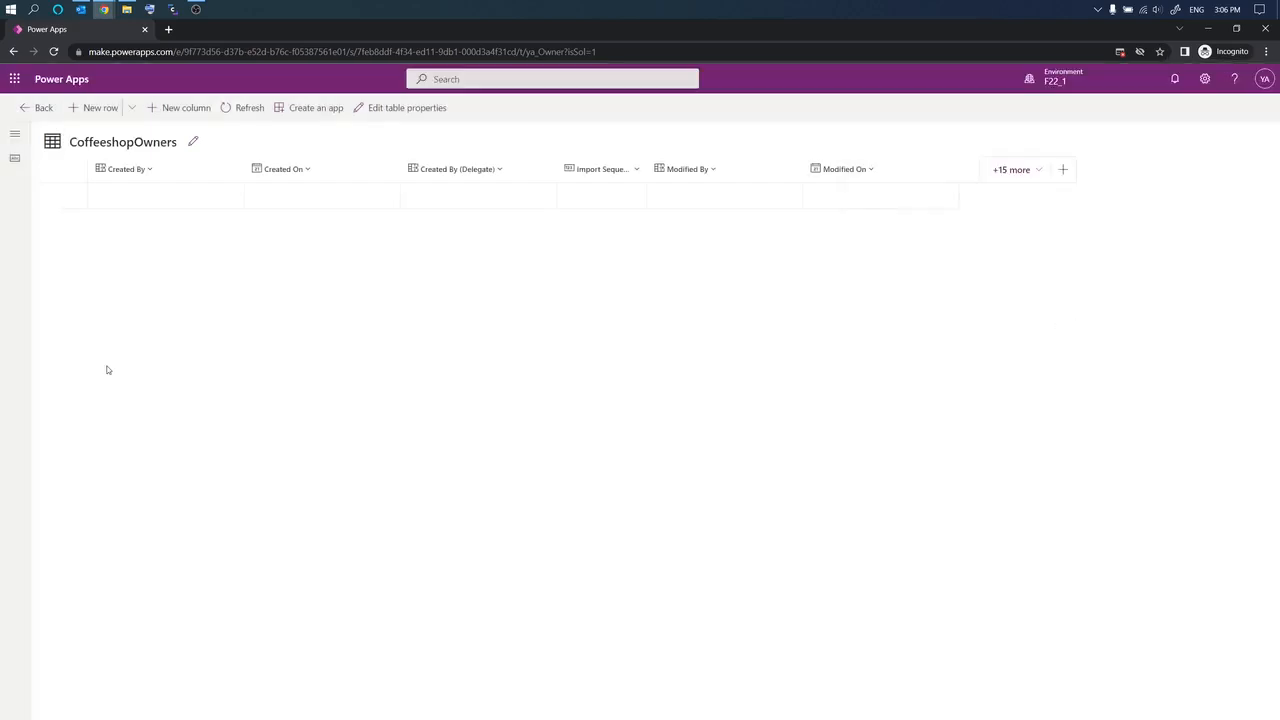
{"action": "left_click", "coordinate": [40, 107]}
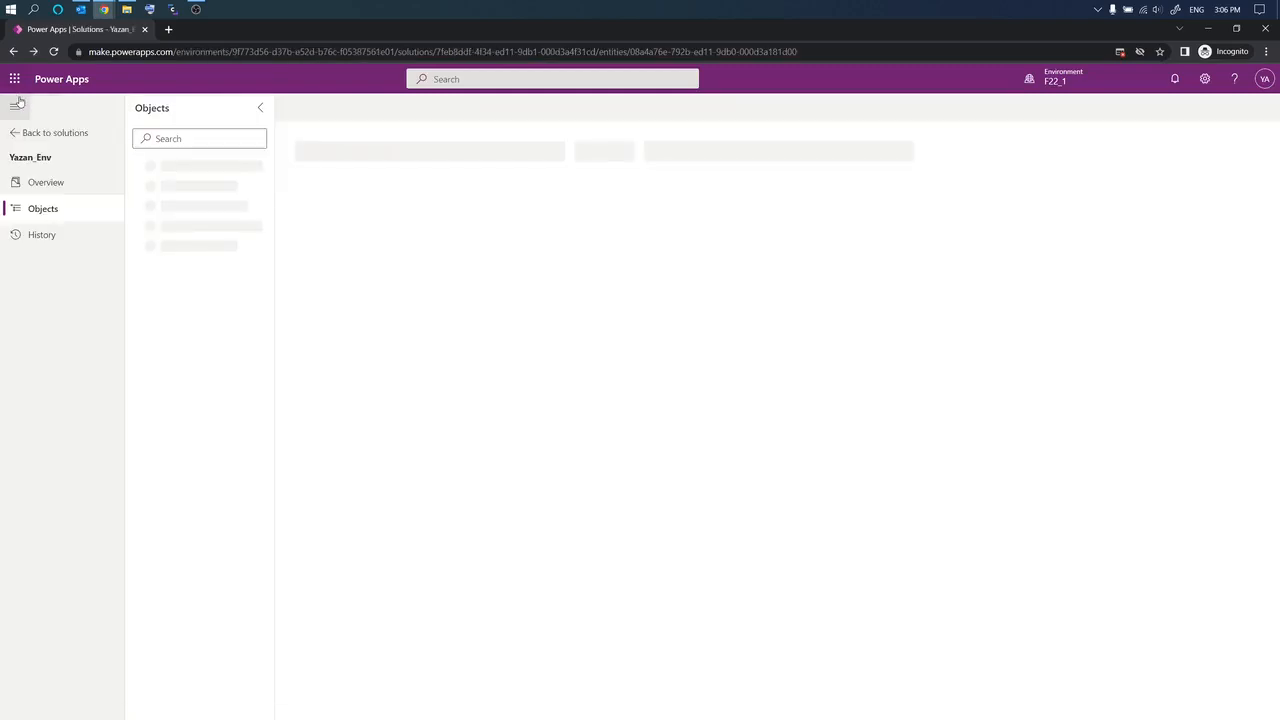
Step: Expand Tables > CoffeeShop > Forms and open the Main Information form again
{"action": "left_click", "coordinate": [133, 267]}
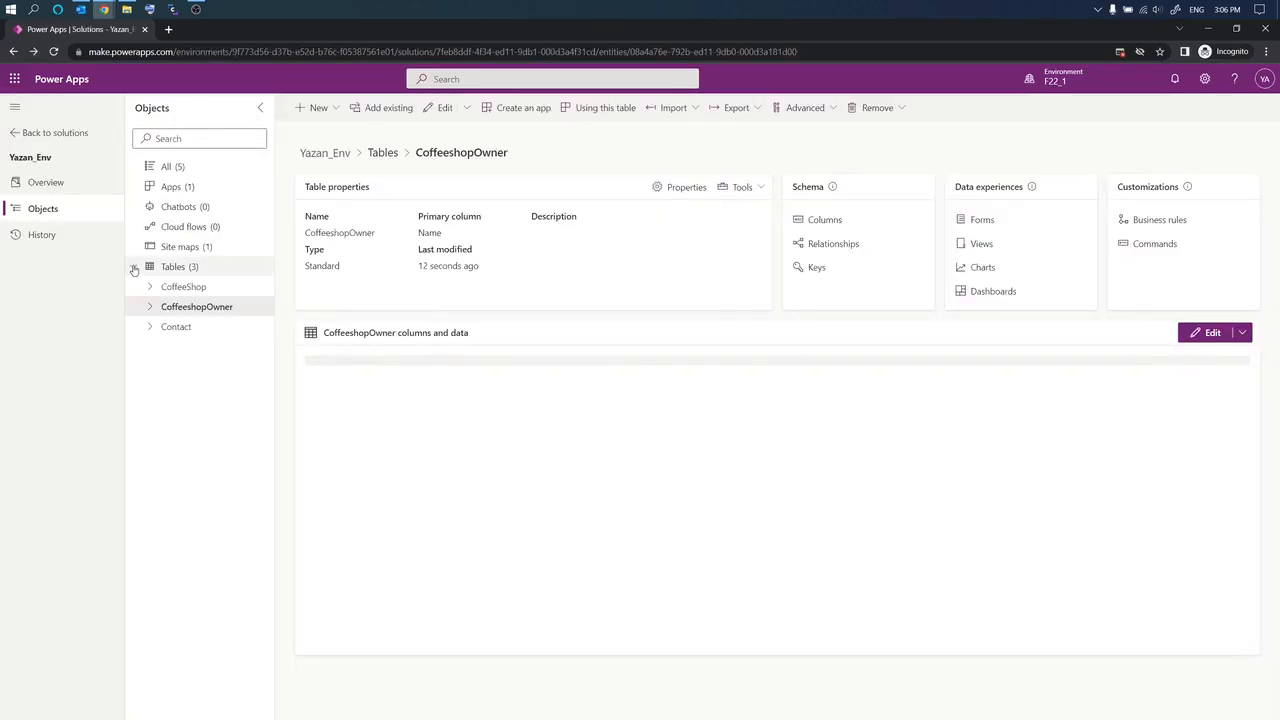
{"action": "left_click", "coordinate": [147, 287]}
{"action": "left_click", "coordinate": [210, 368]}
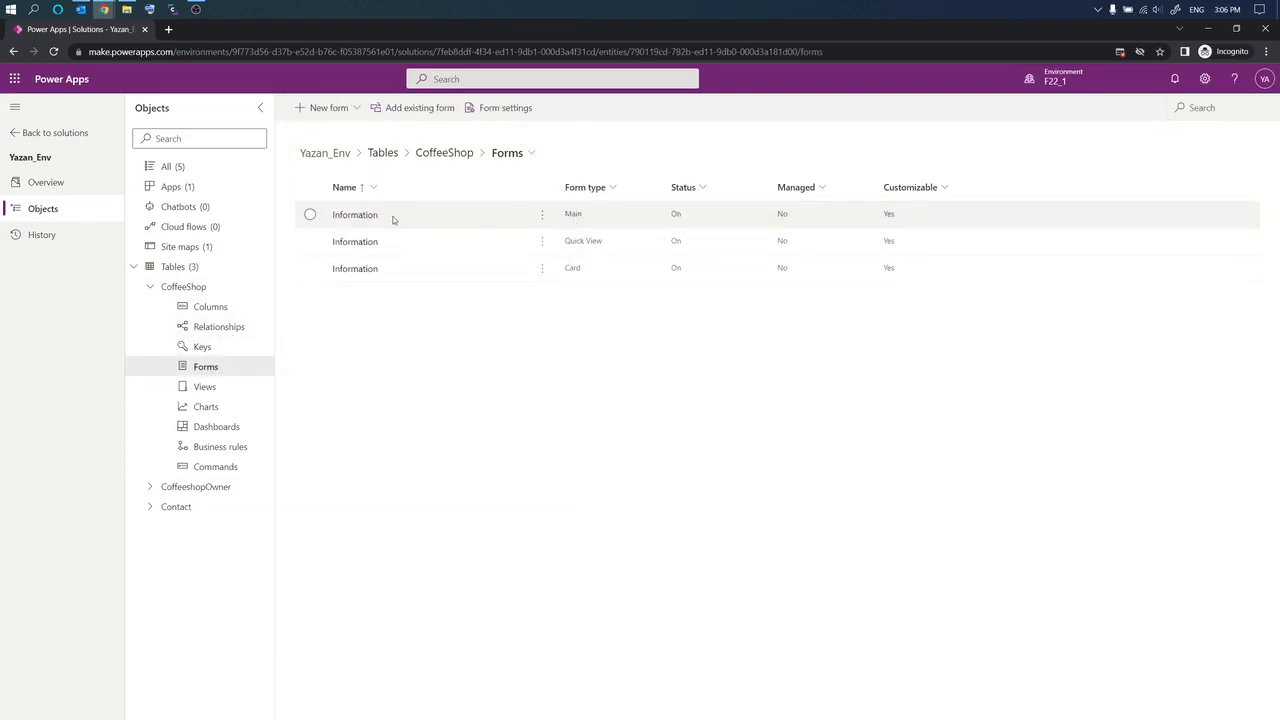
{"action": "left_click", "coordinate": [337, 220]}
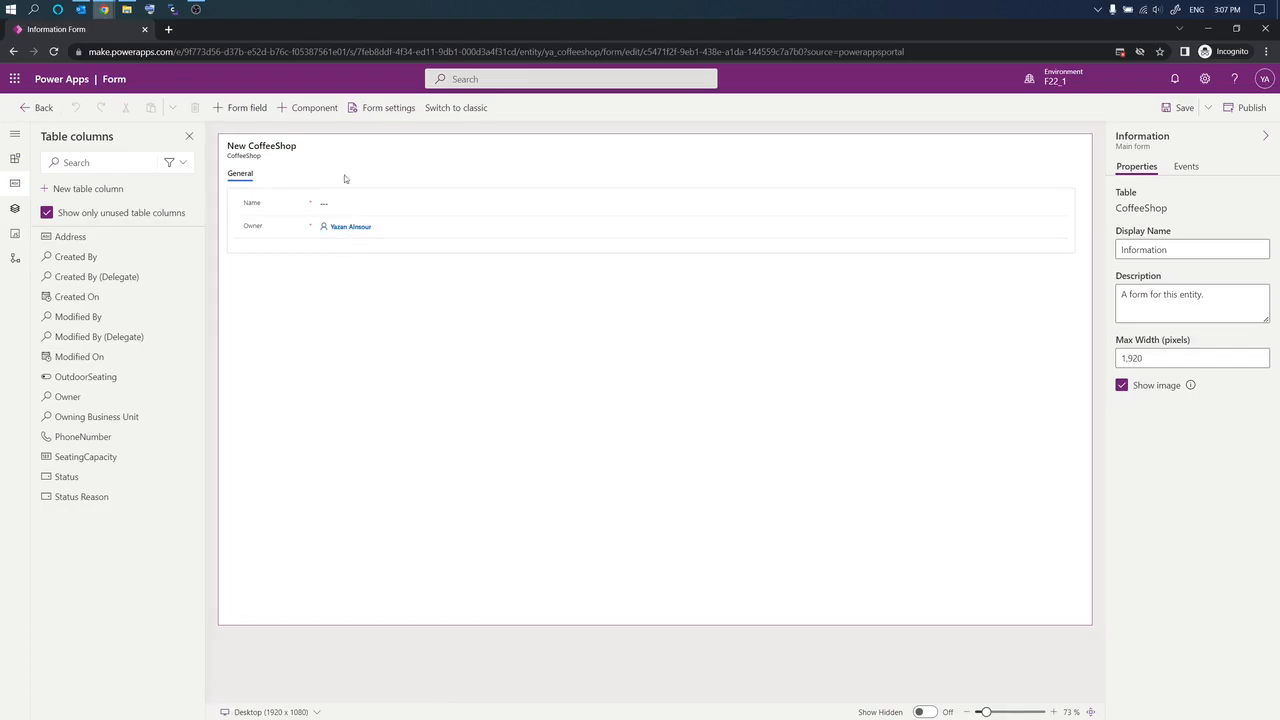
Step: Rename the General section to 'Information'
{"action": "left_click", "coordinate": [306, 251]}
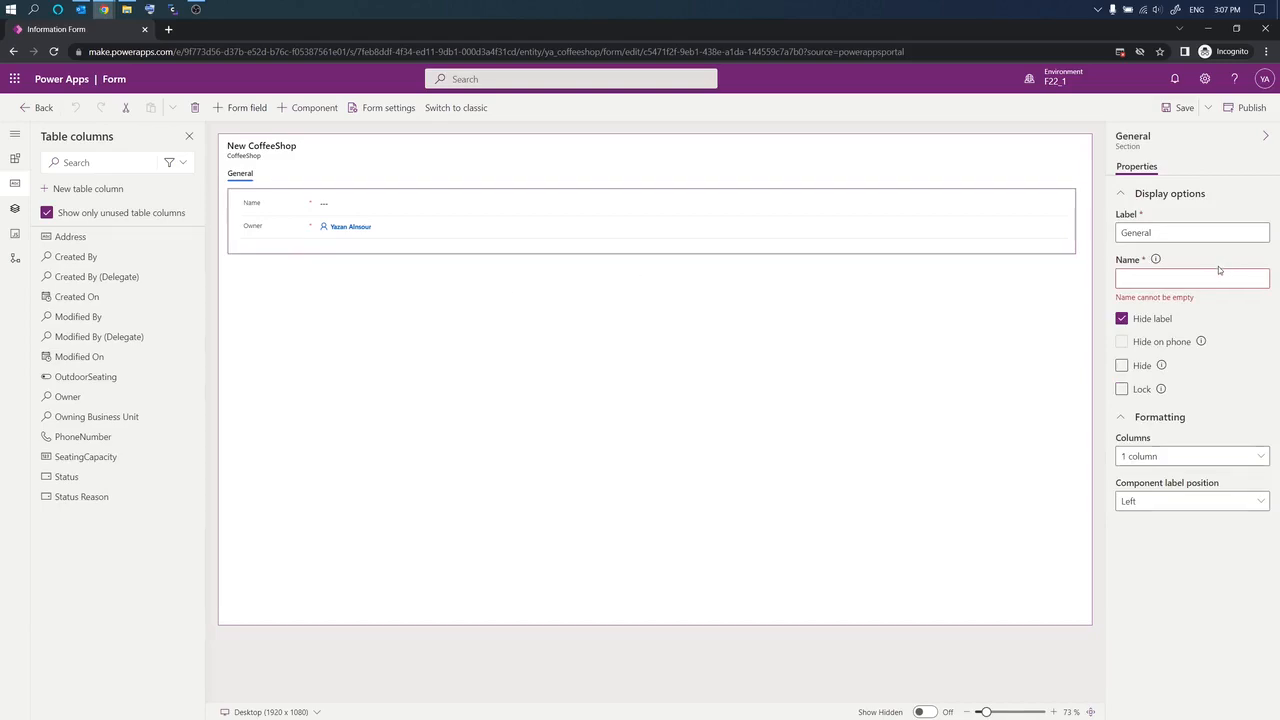
{"action": "left_click", "coordinate": [1146, 280]}
{"action": "type", "text": "a"}
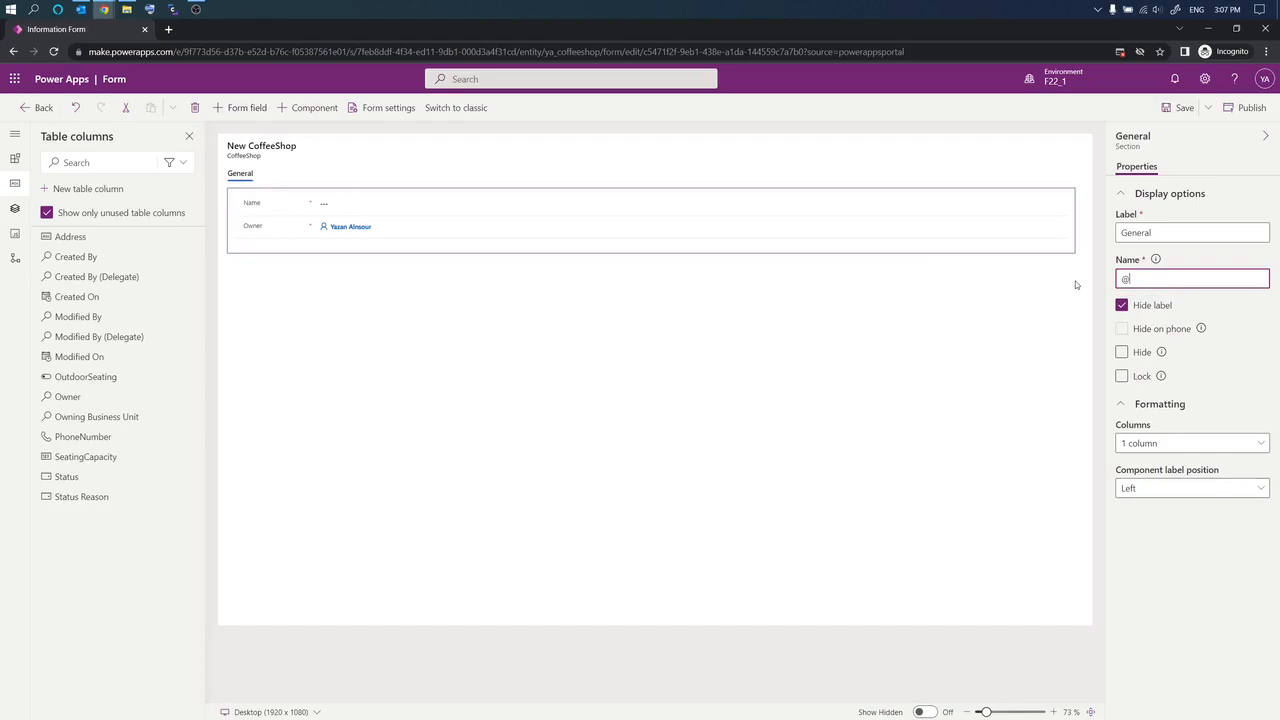
{"action": "left_click_drag", "start_coordinate": [1137, 280], "coordinate": [1115, 282]}
{"action": "type", "text": "Information"}
Step: Rename the General tab to 'Information'
{"action": "left_click", "coordinate": [1056, 310]}
{"action": "left_click", "coordinate": [1141, 277]}
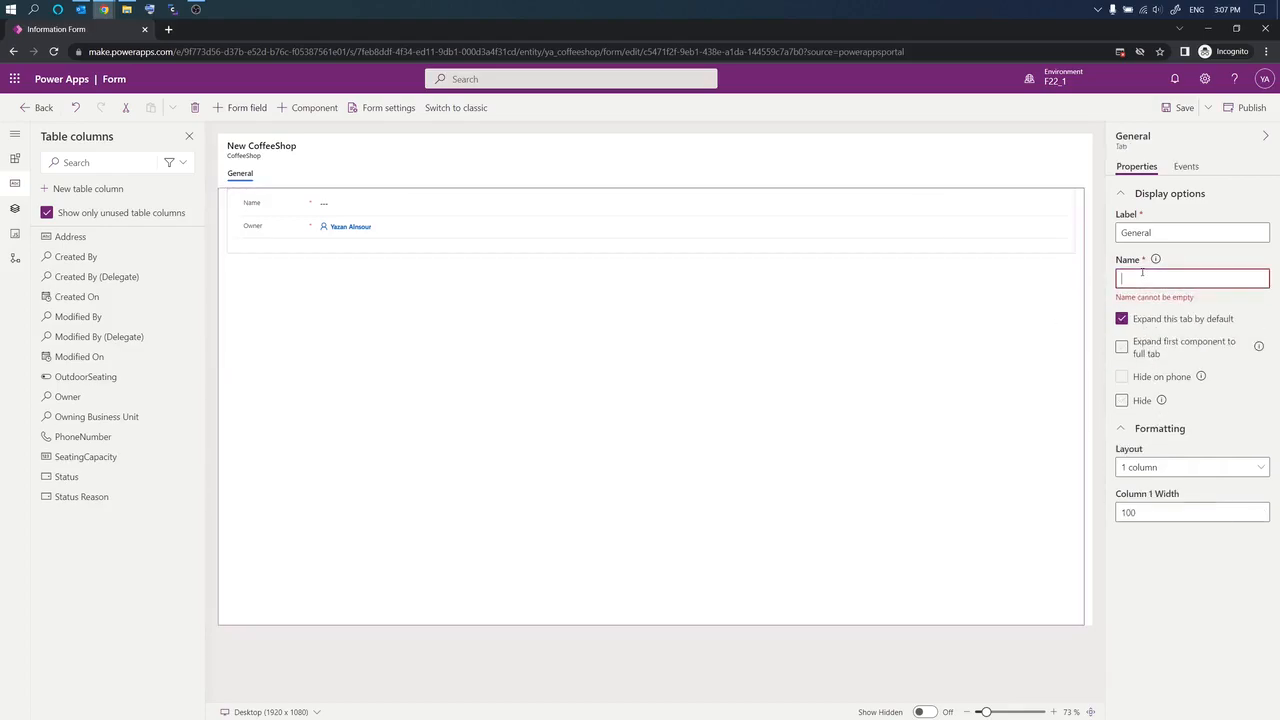
{"action": "type", "text": "information"}
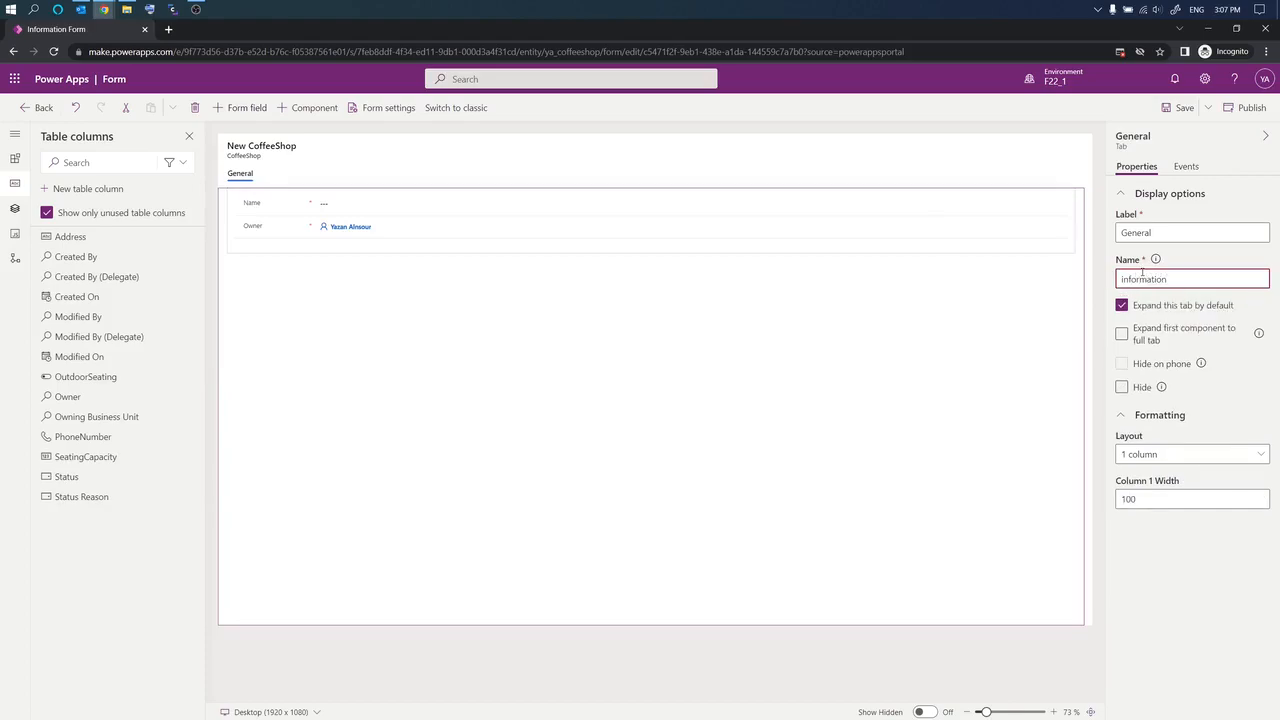
{"action": "key", "text": "Left"}
{"action": "key", "text": "Left"}
{"action": "key", "text": "shift+Left"}
{"action": "type", "text": "I"}
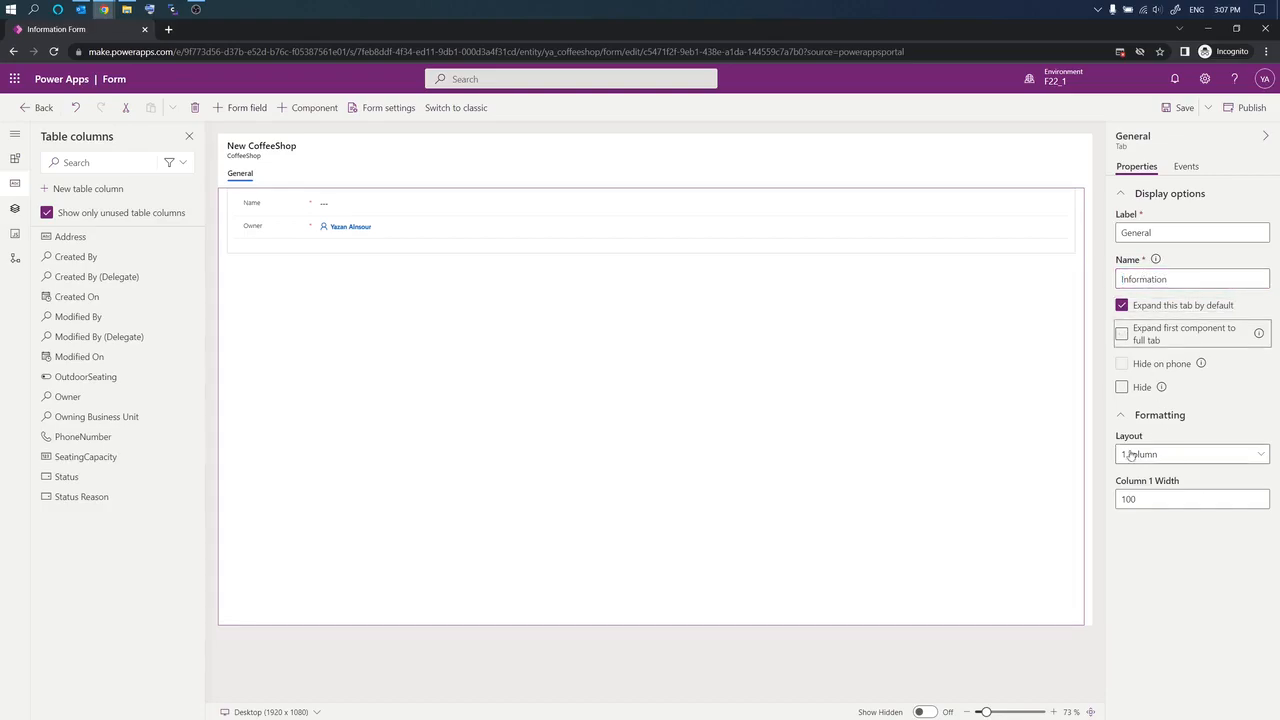
Step: Set the tab layout to 2 columns, save the form, and go back
{"action": "left_click", "coordinate": [1254, 459]}
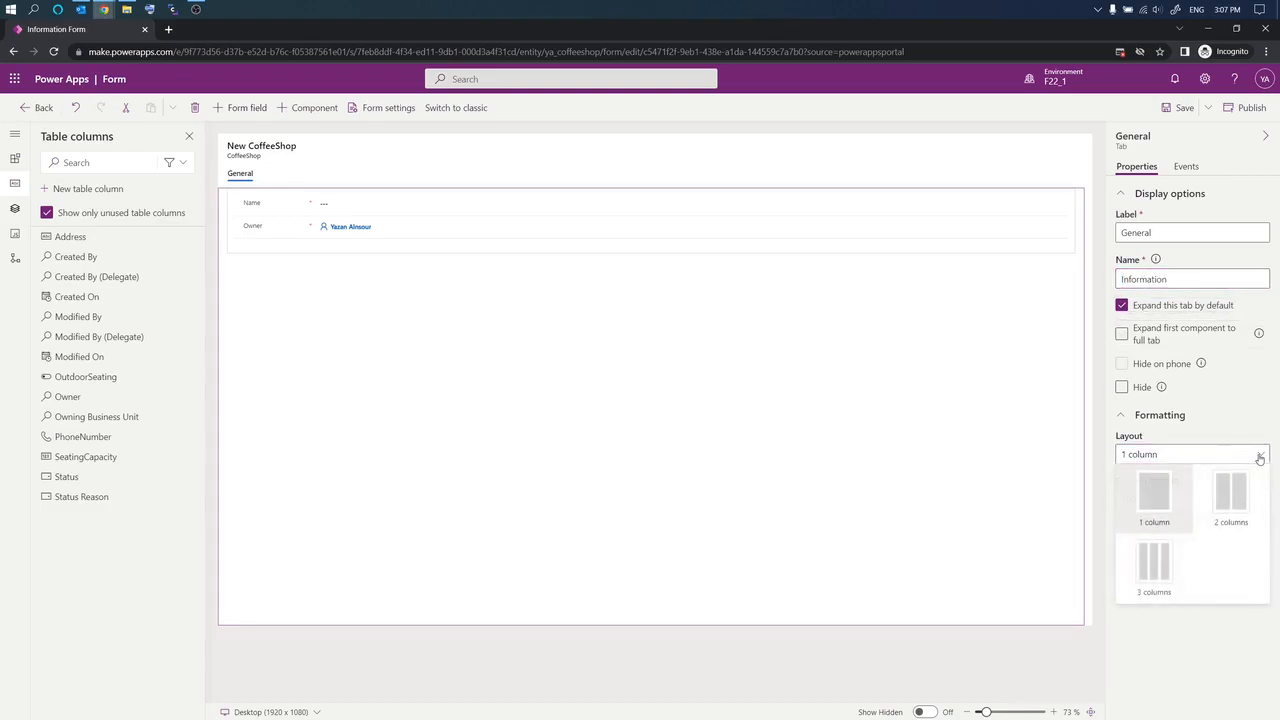
{"action": "left_click", "coordinate": [1242, 504]}
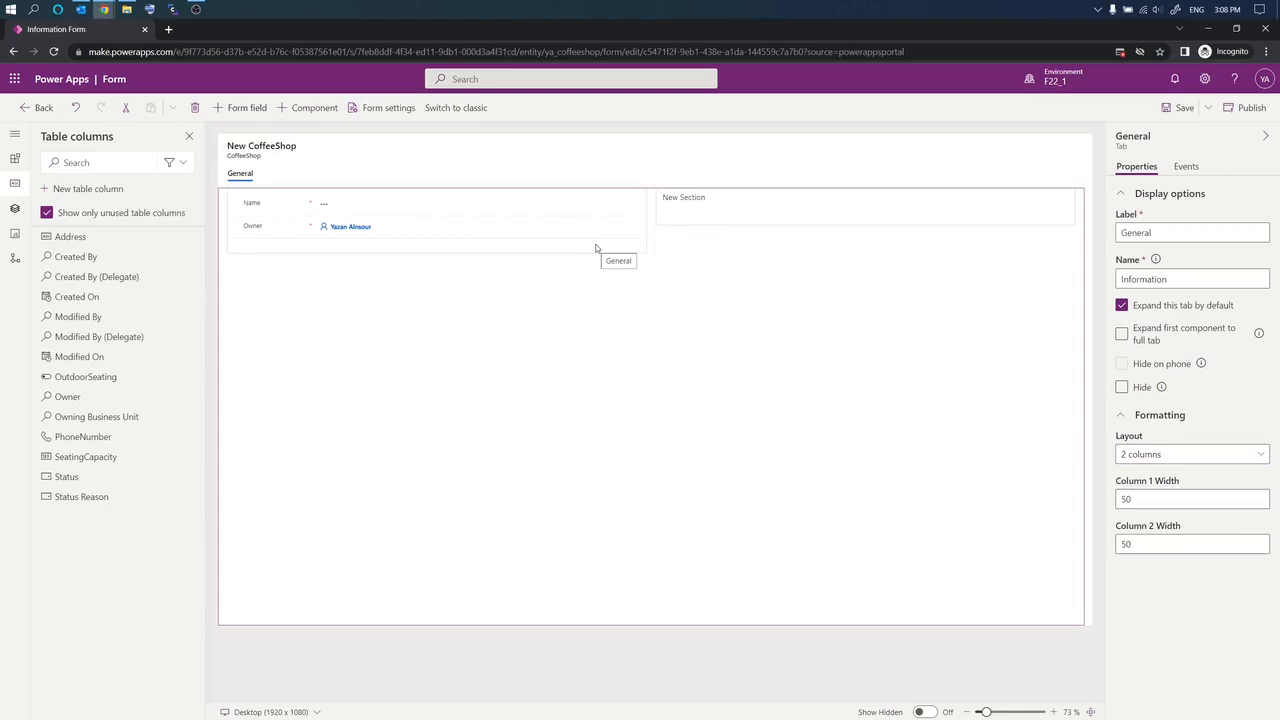
{"action": "left_click", "coordinate": [1189, 111]}
{"action": "mouse_move", "coordinate": [88, 241]}
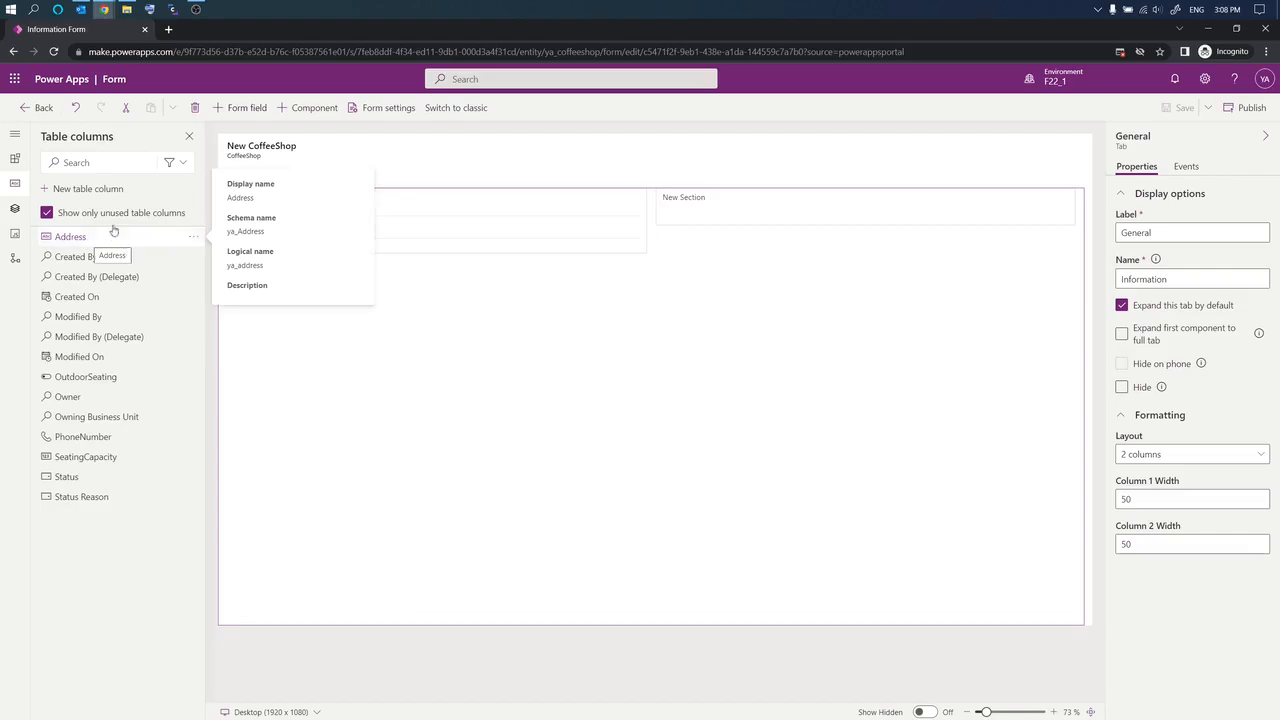
{"action": "left_click", "coordinate": [36, 108]}
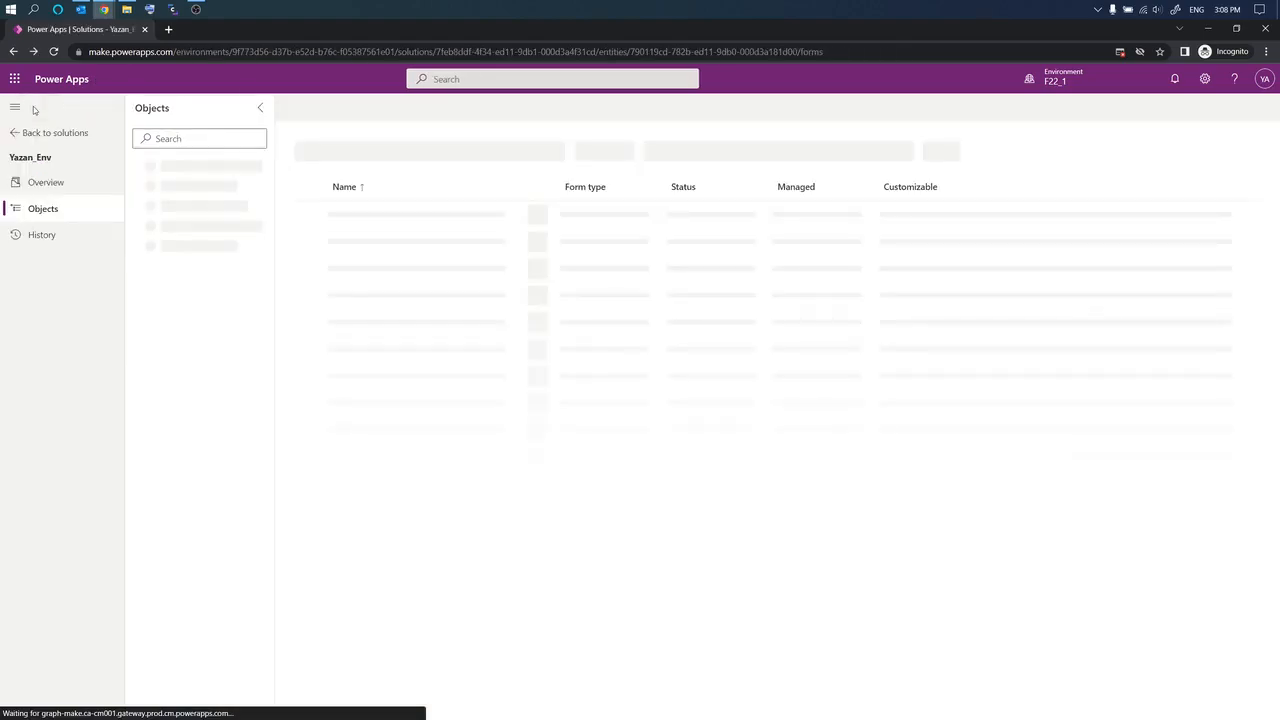
Step: Open the CoffeeShop columns list and create a 'Street Address' column
{"action": "left_click", "coordinate": [134, 266]}
{"action": "left_click", "coordinate": [150, 288]}
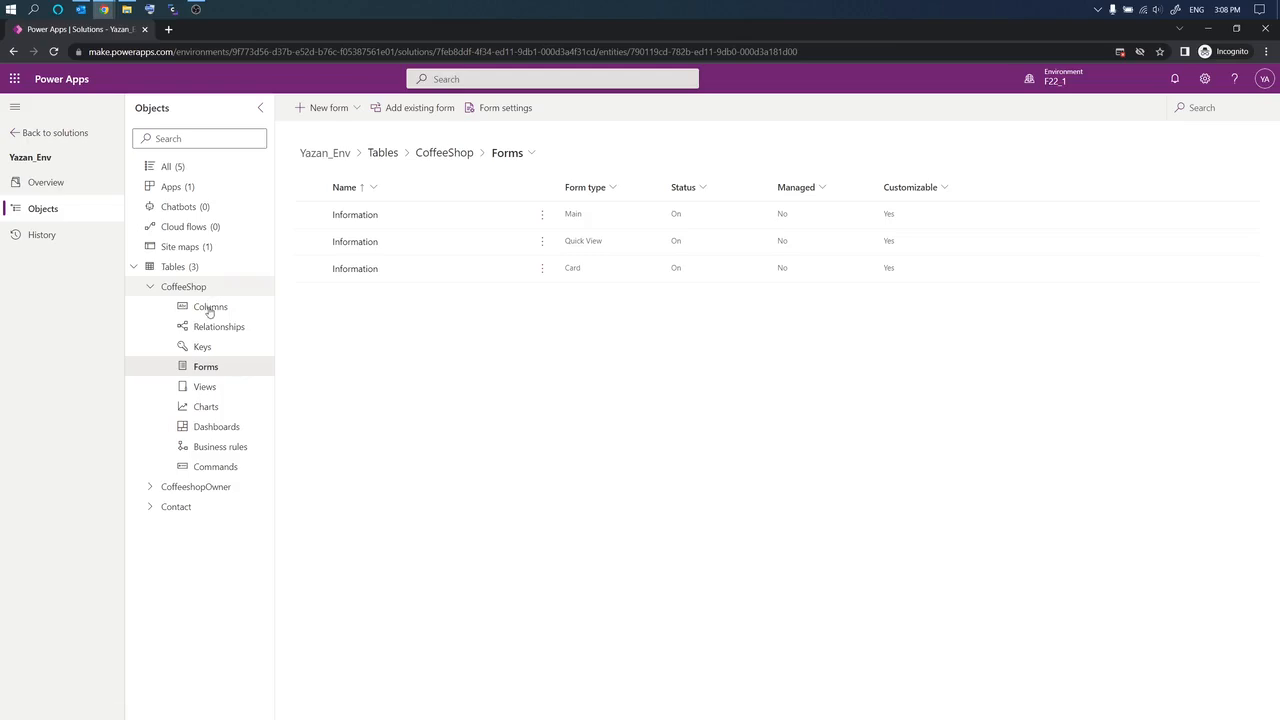
{"action": "left_click", "coordinate": [209, 309]}
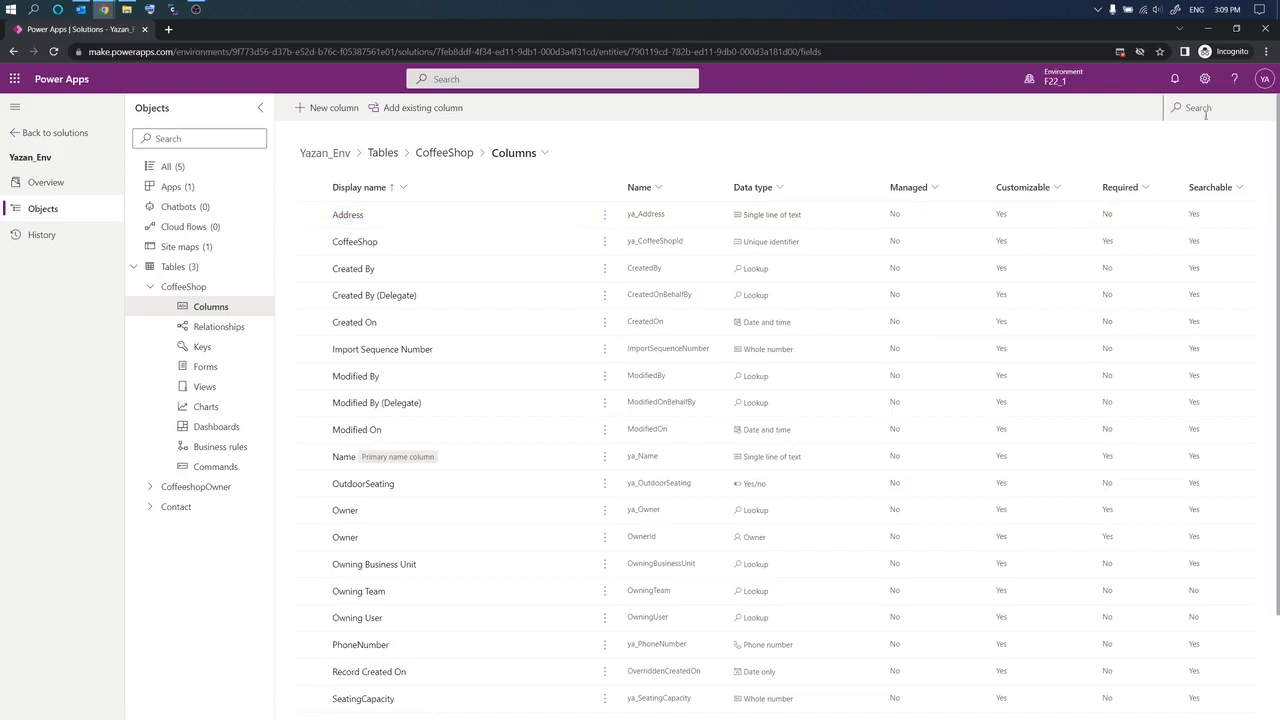
{"action": "left_click", "coordinate": [329, 109]}
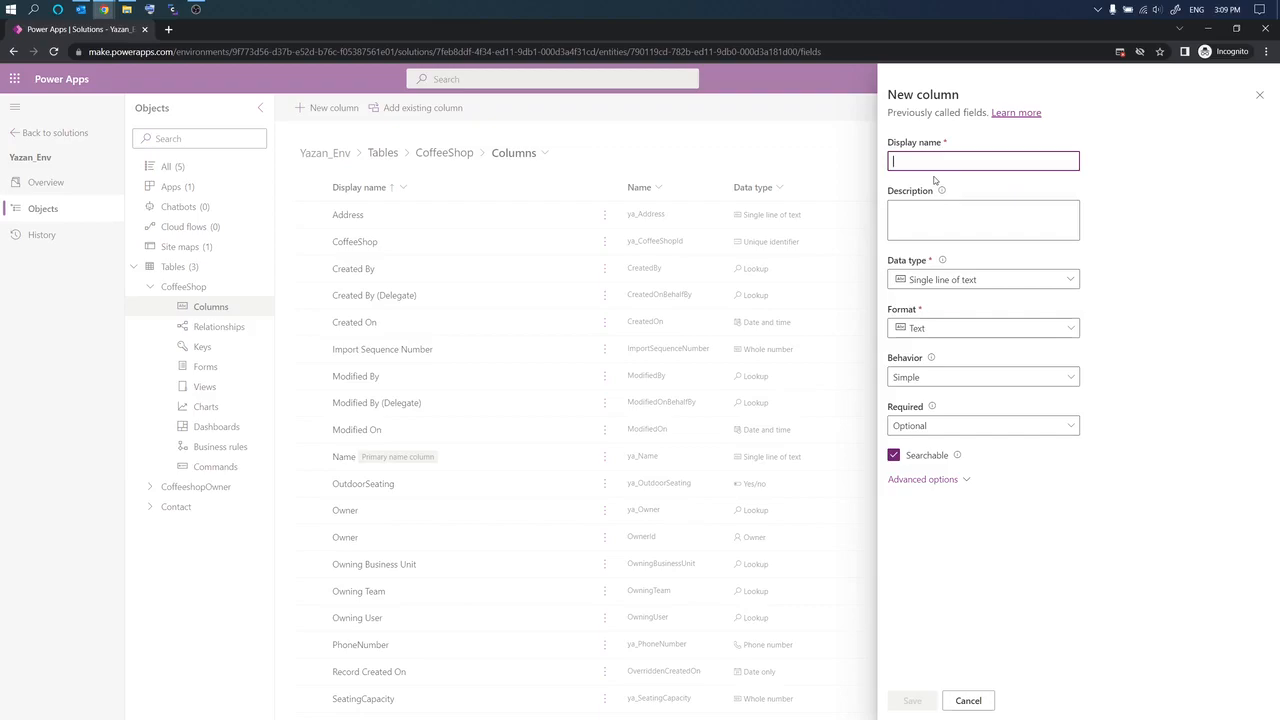
{"action": "type", "text": "Street"}
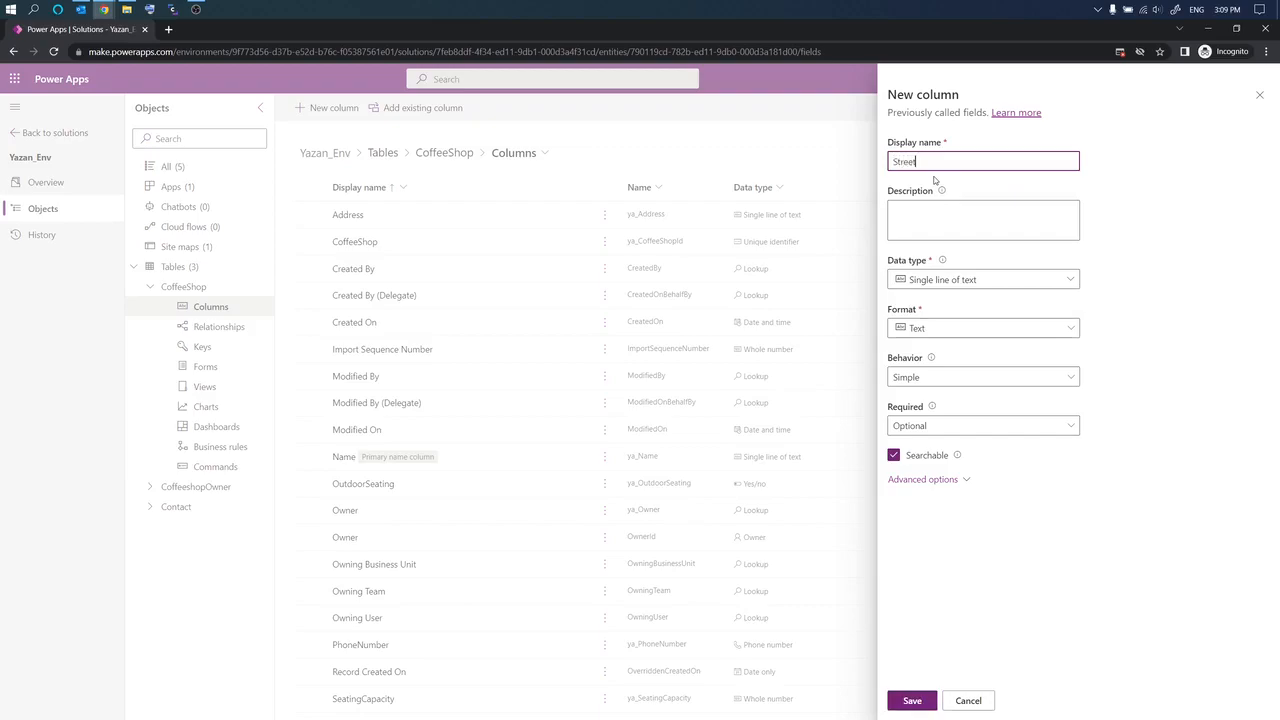
{"action": "type", "text": " Address"}
{"action": "left_click", "coordinate": [912, 701]}
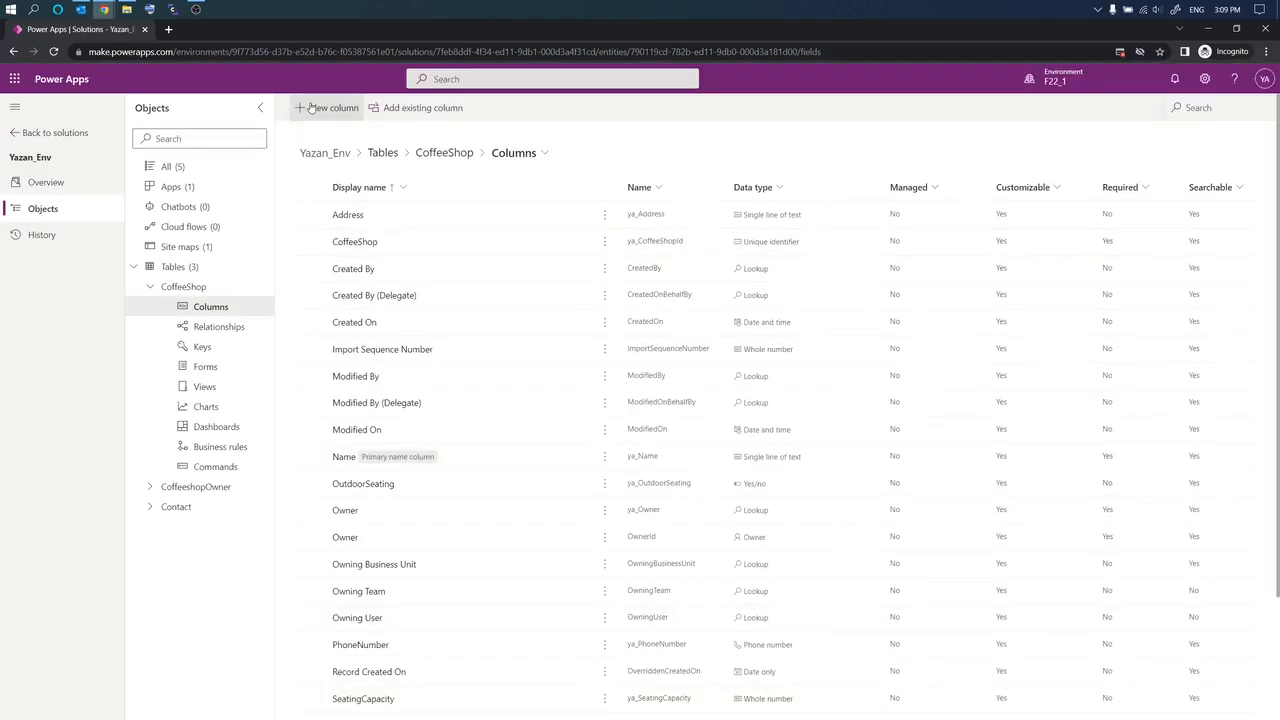
Step: Create 'City' and 'State' columns the same way
{"action": "left_click", "coordinate": [311, 108]}
{"action": "type", "text": "C"}
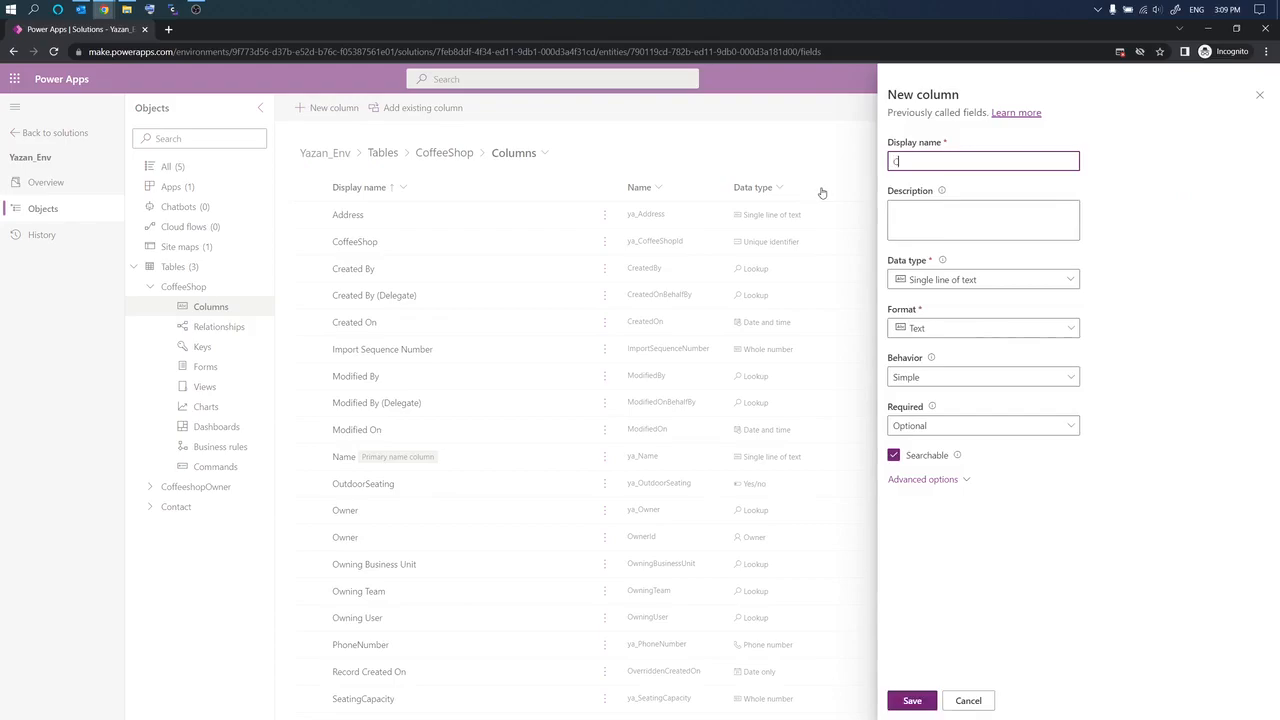
{"action": "type", "text": "ity"}
{"action": "left_click", "coordinate": [910, 700]}
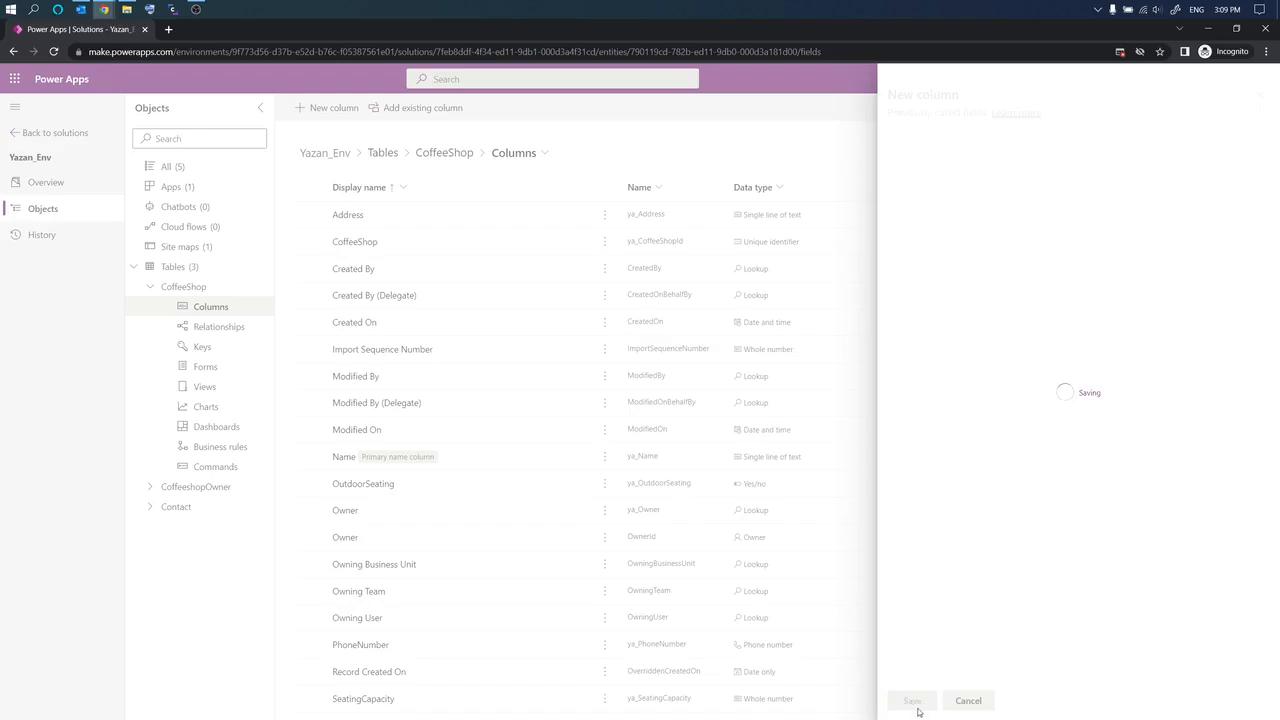
{"action": "left_click", "coordinate": [334, 107]}
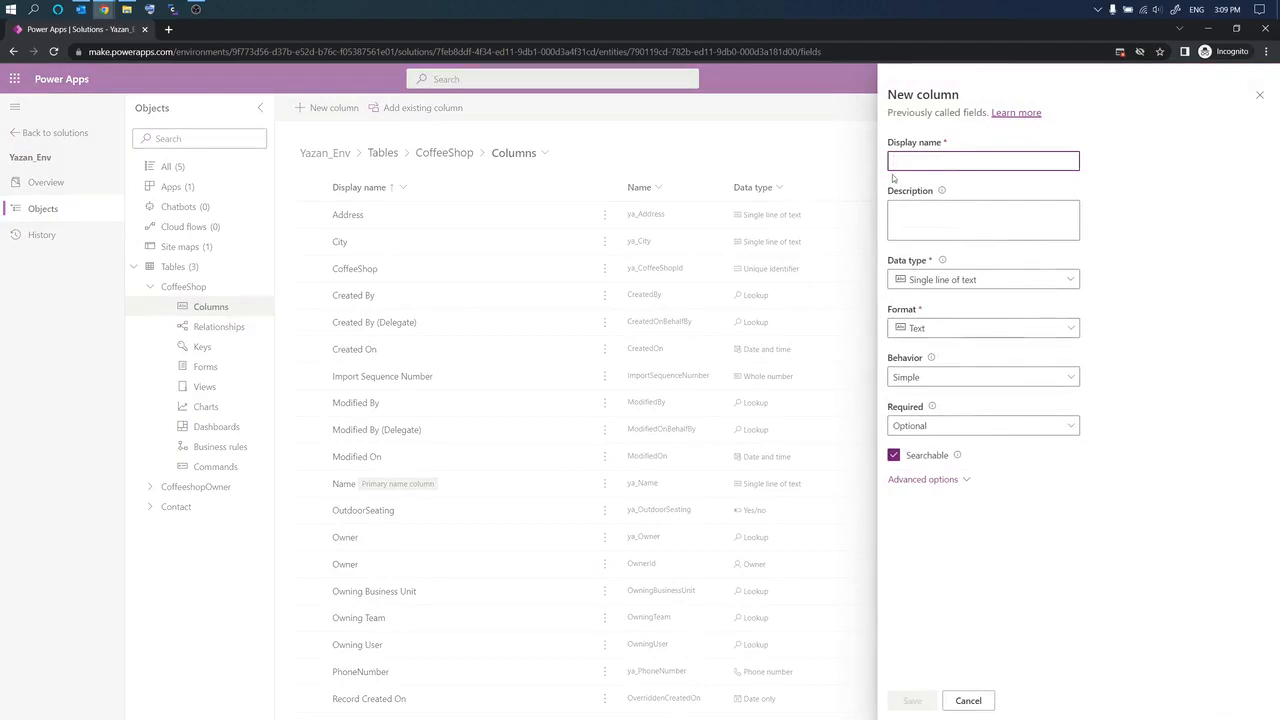
{"action": "type", "text": "State"}
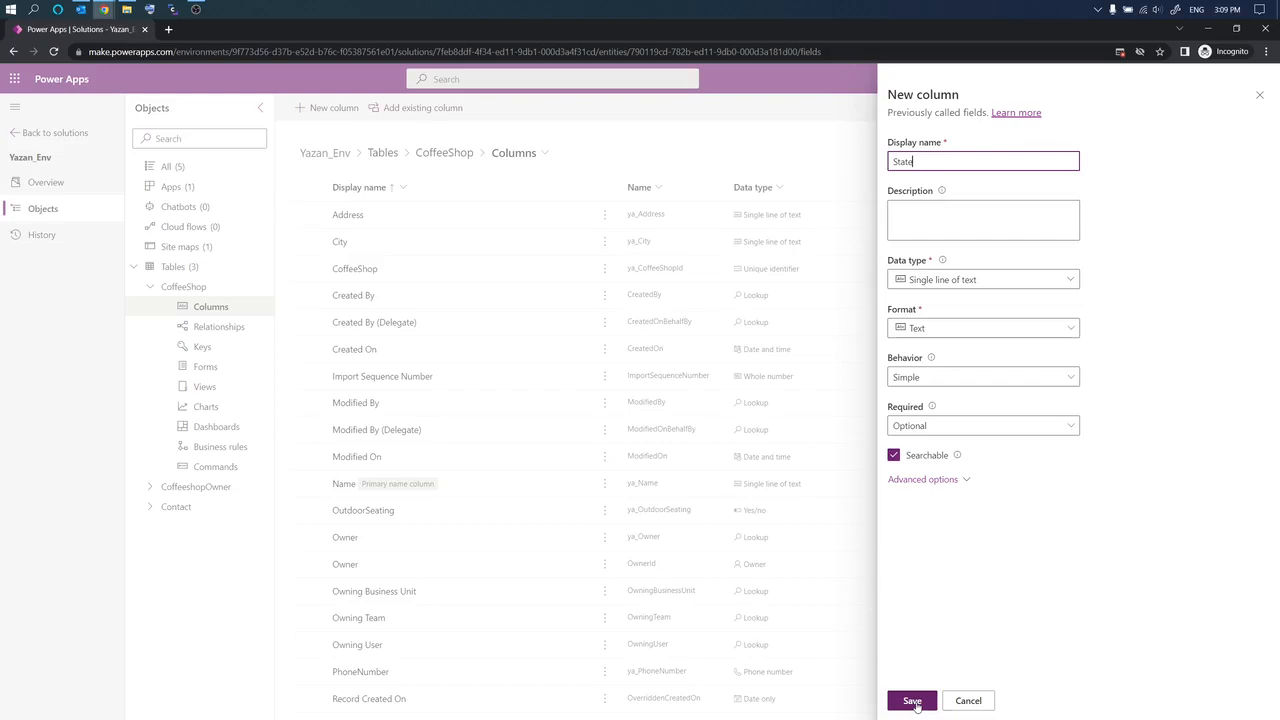
{"action": "left_click", "coordinate": [912, 702]}
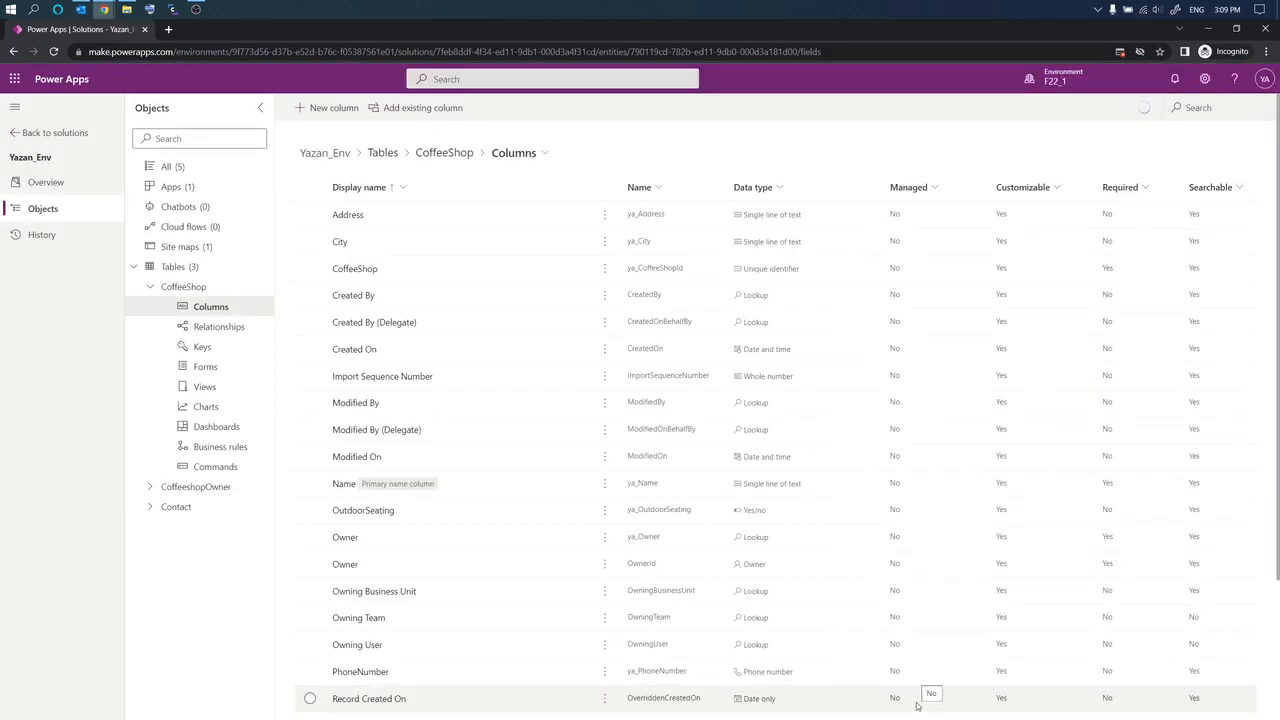
Step: Delete the Address column from the CoffeeShop table environment-wide, then show the table's forms list
{"action": "left_click", "coordinate": [310, 216]}
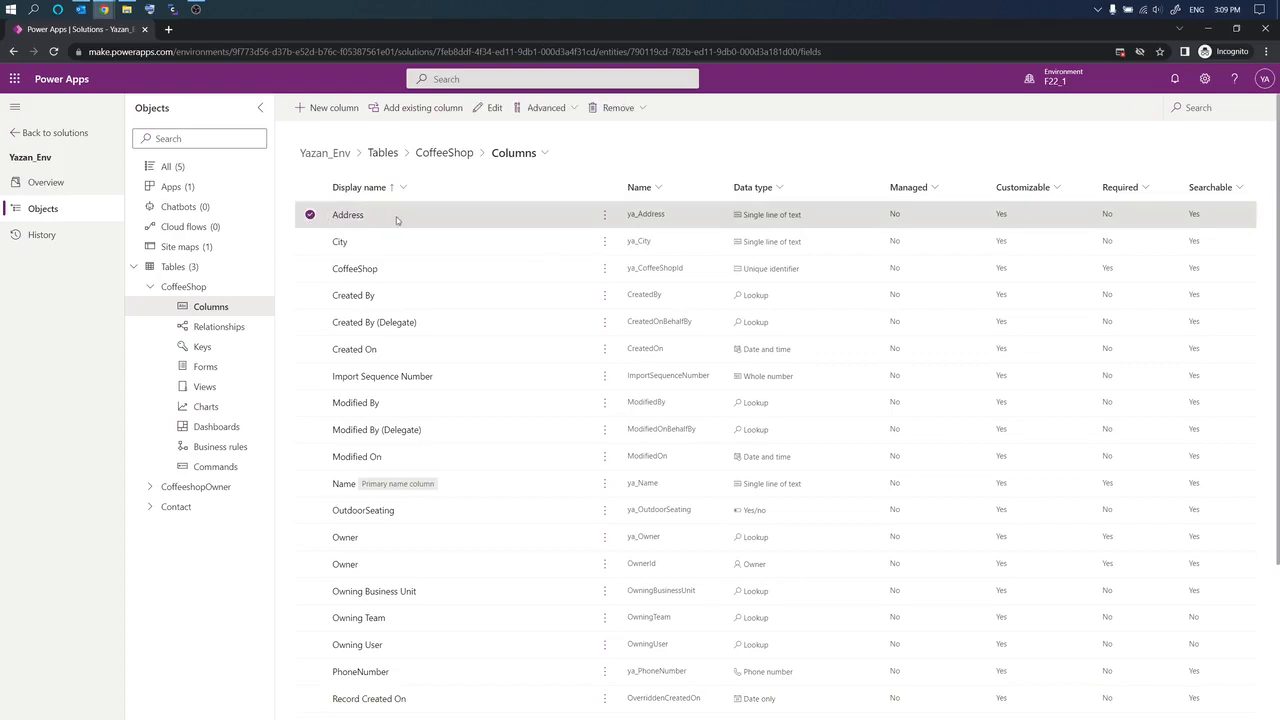
{"action": "left_click", "coordinate": [605, 215]}
{"action": "mouse_move", "coordinate": [636, 289]}
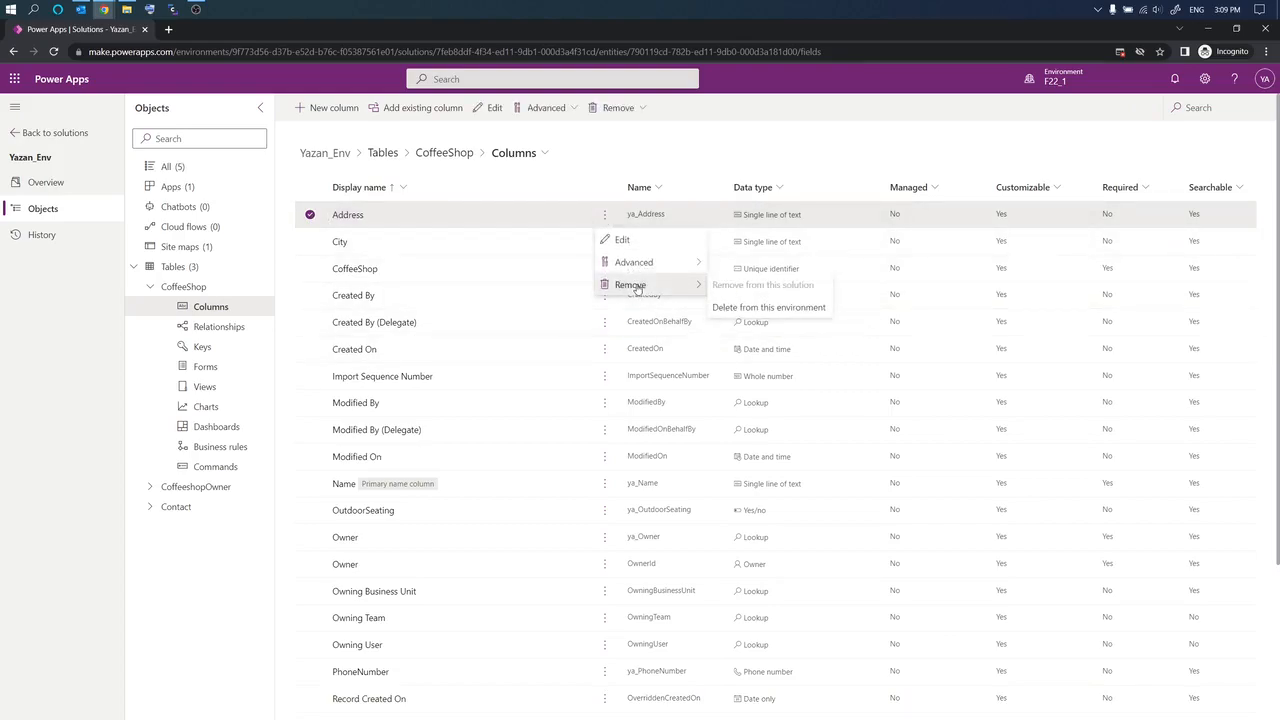
{"action": "left_click", "coordinate": [738, 310]}
{"action": "left_click", "coordinate": [656, 442]}
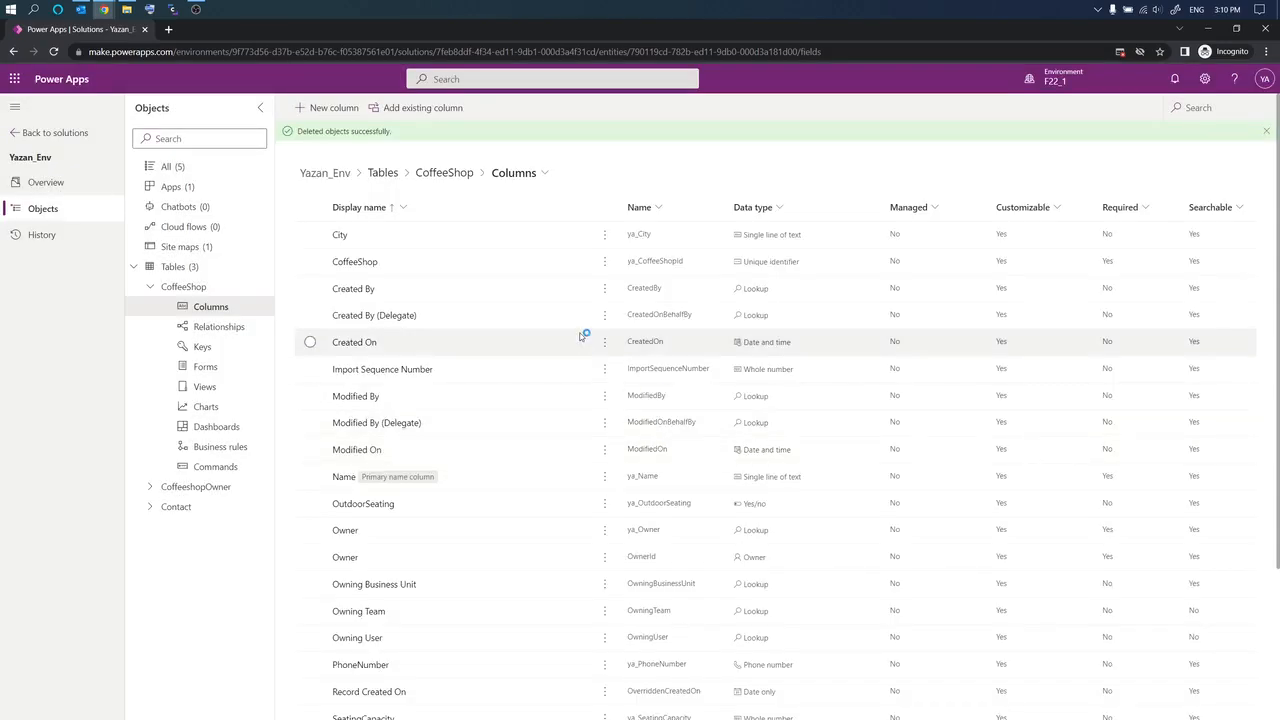
{"action": "left_click", "coordinate": [199, 368]}
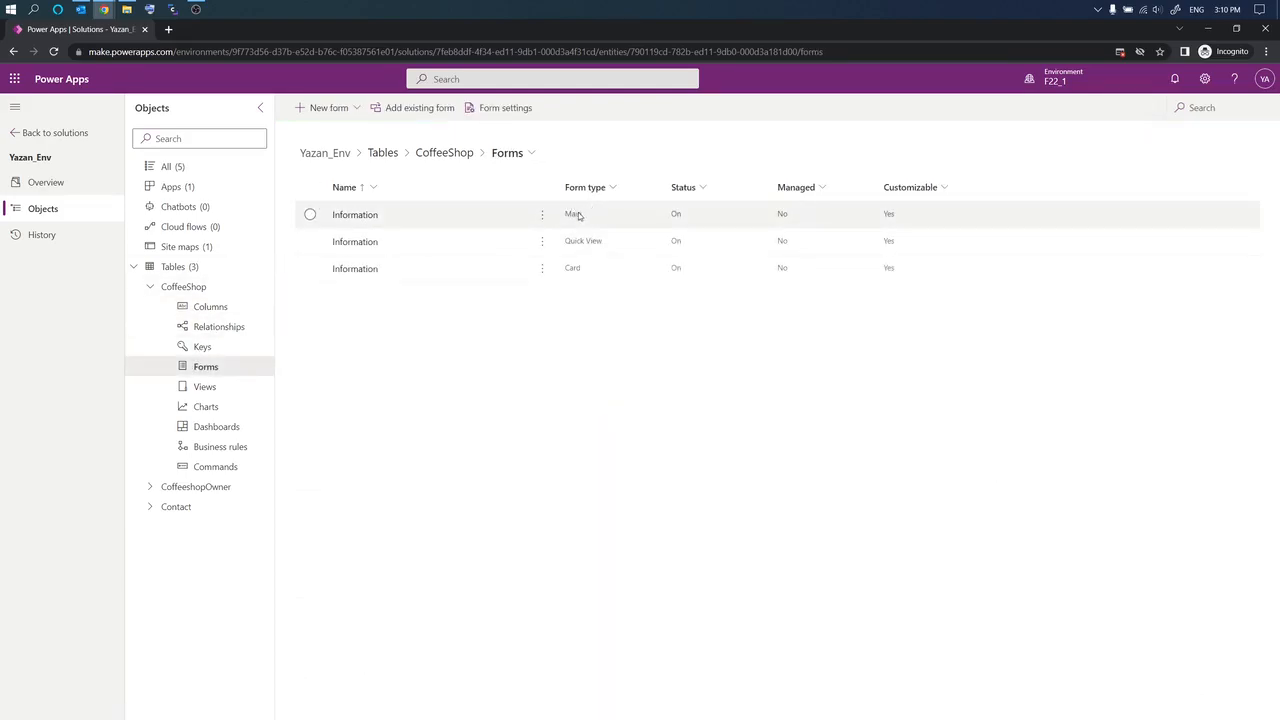
Step: On the Information main form, add Street Address, City, State and PhoneNumber above Owner
{"action": "left_click", "coordinate": [356, 215]}
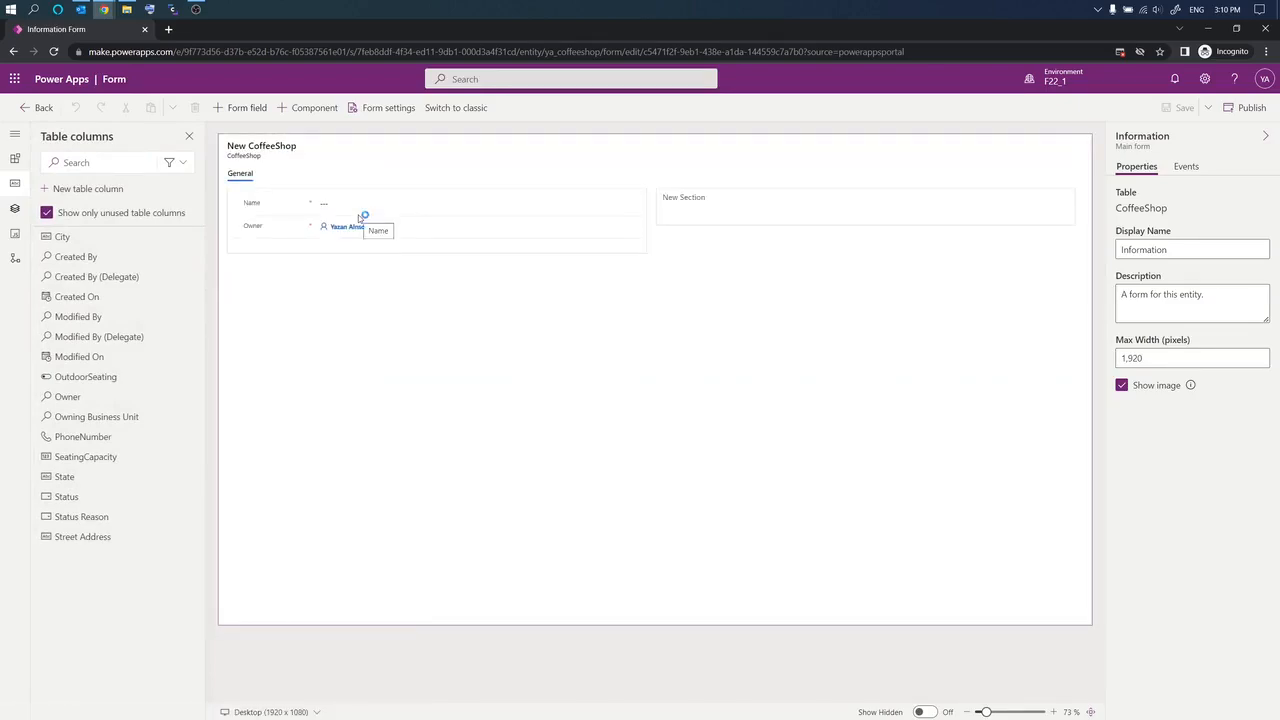
{"action": "mouse_move", "coordinate": [80, 478]}
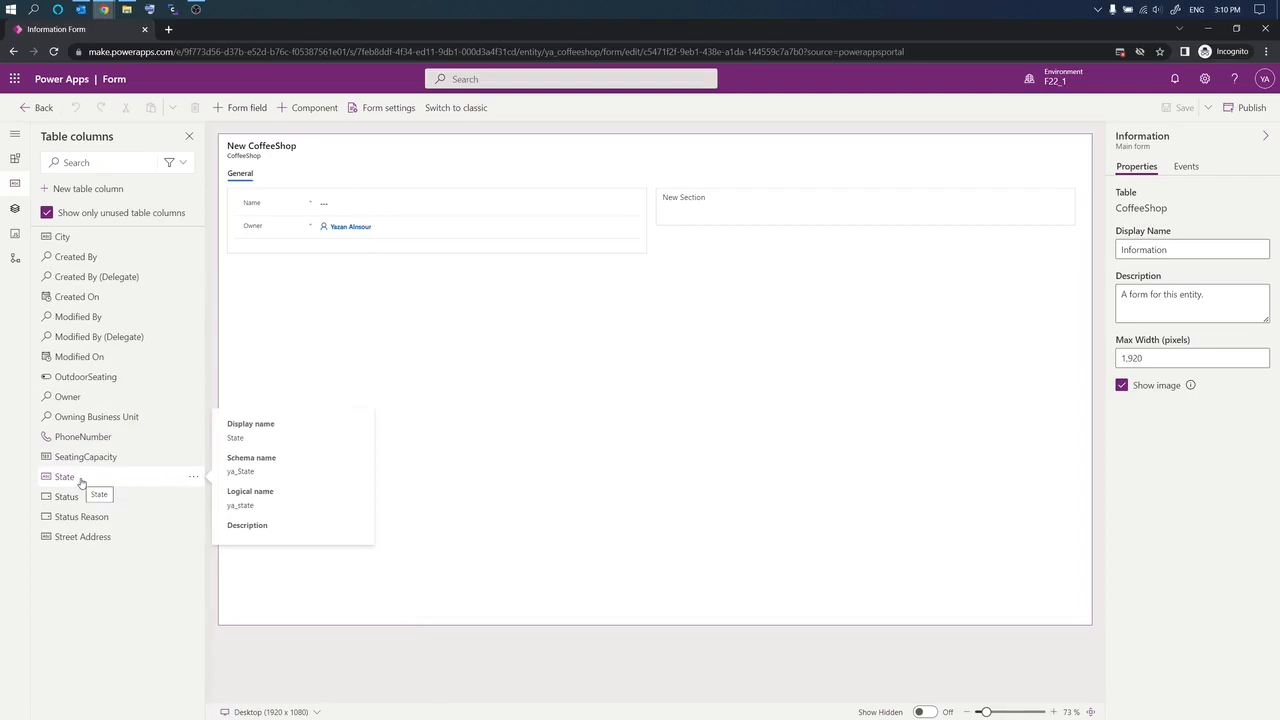
{"action": "mouse_move", "coordinate": [87, 540]}
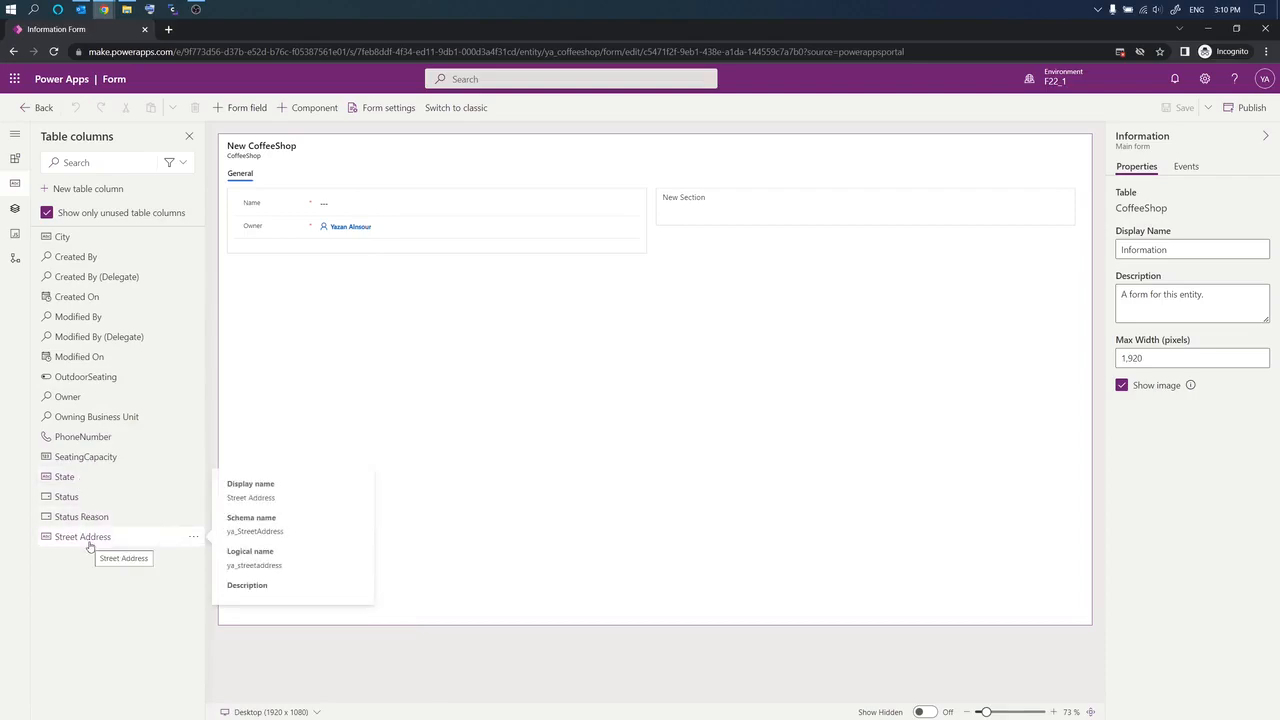
{"action": "left_click_drag", "start_coordinate": [88, 536], "coordinate": [350, 222]}
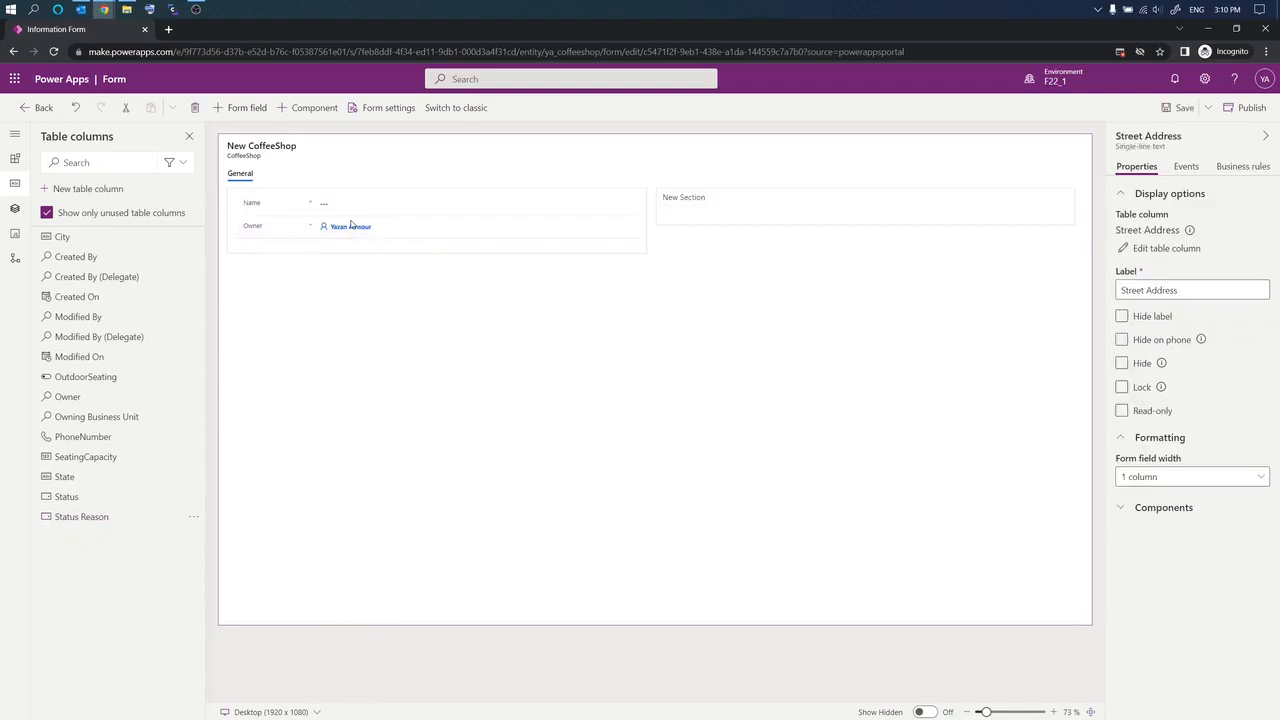
{"action": "mouse_move", "coordinate": [72, 519]}
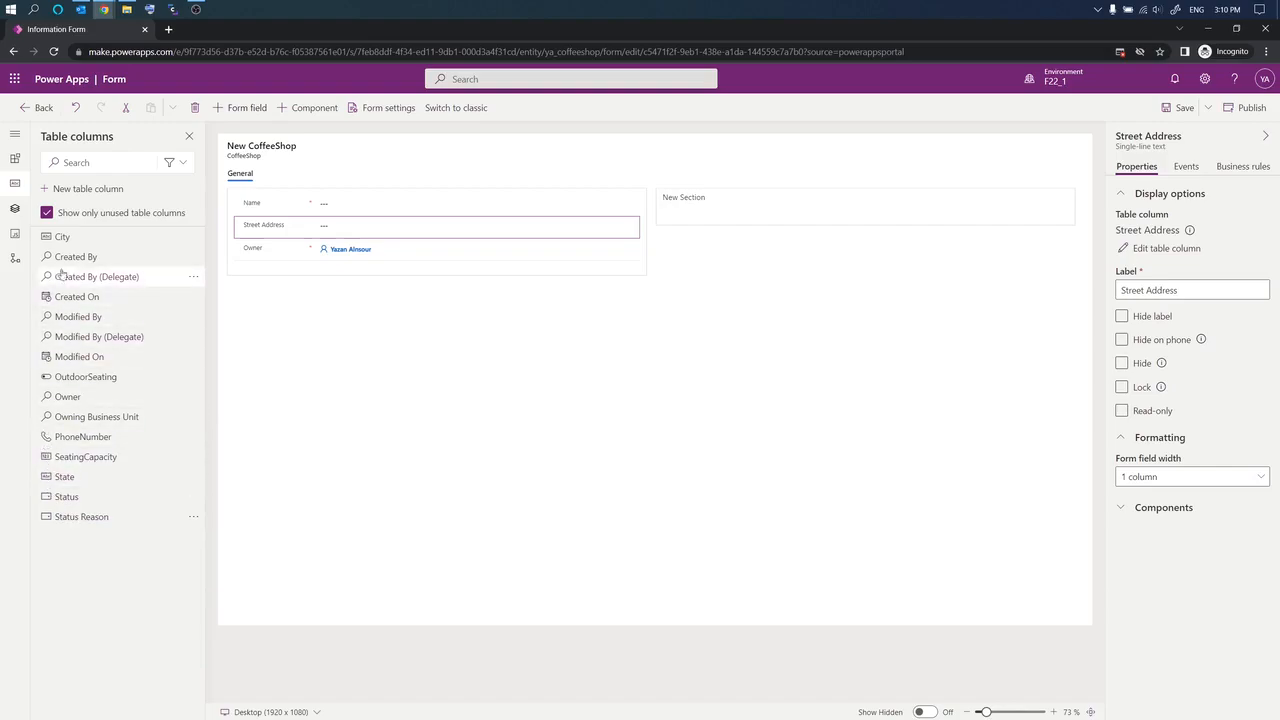
{"action": "left_click_drag", "start_coordinate": [80, 237], "coordinate": [367, 237]}
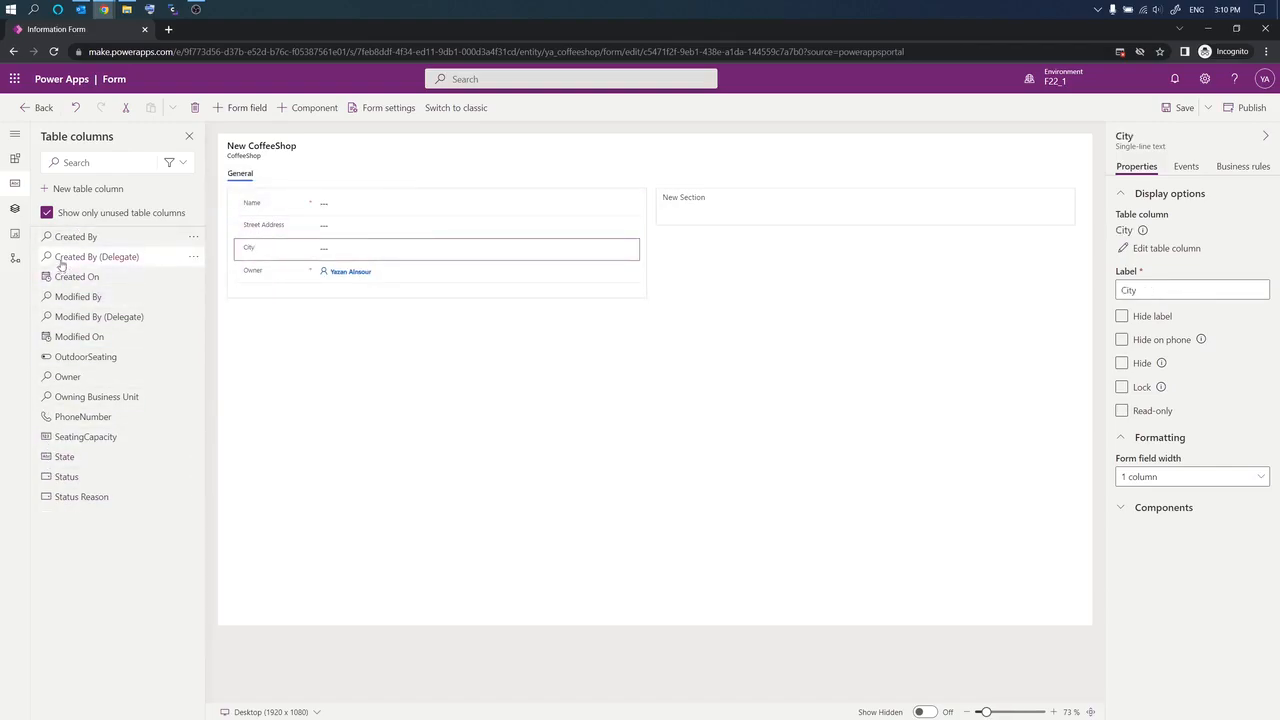
{"action": "mouse_move", "coordinate": [74, 462]}
{"action": "left_mouse_down"}
{"action": "mouse_move", "coordinate": [268, 369]}
{"action": "mouse_move", "coordinate": [356, 265]}
{"action": "left_mouse_up"}
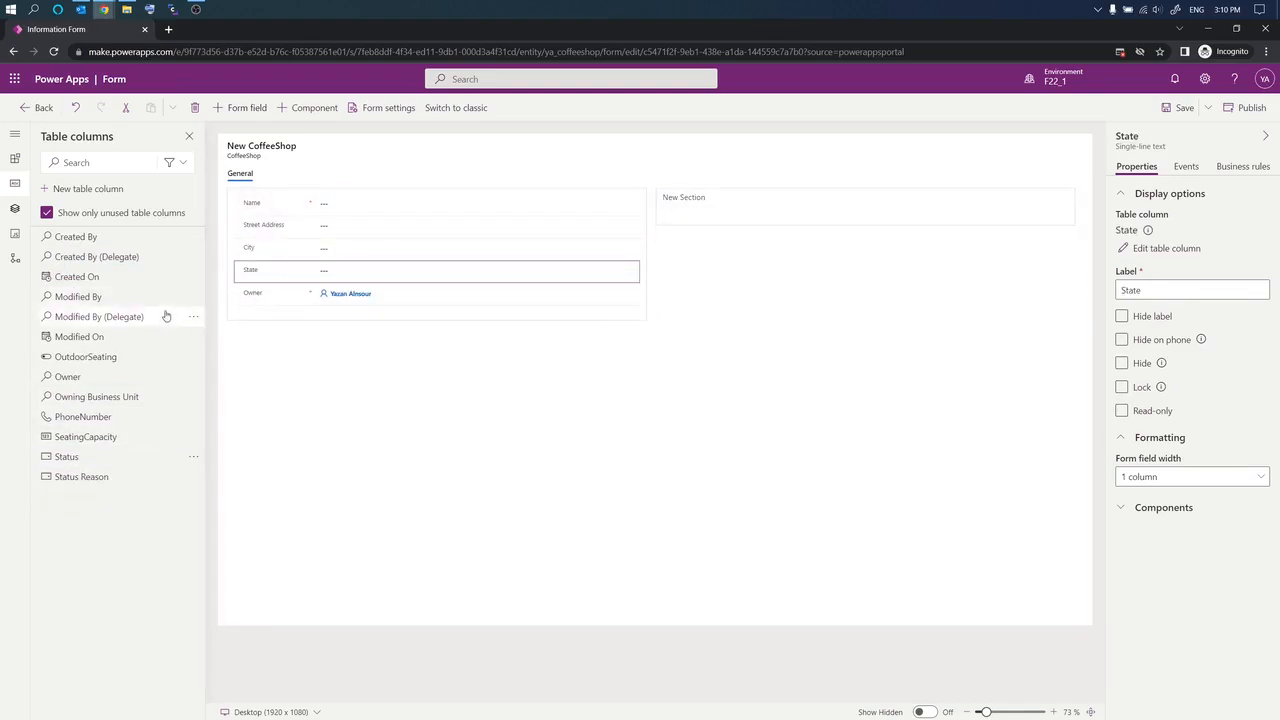
{"action": "left_click_drag", "start_coordinate": [70, 416], "coordinate": [334, 282]}
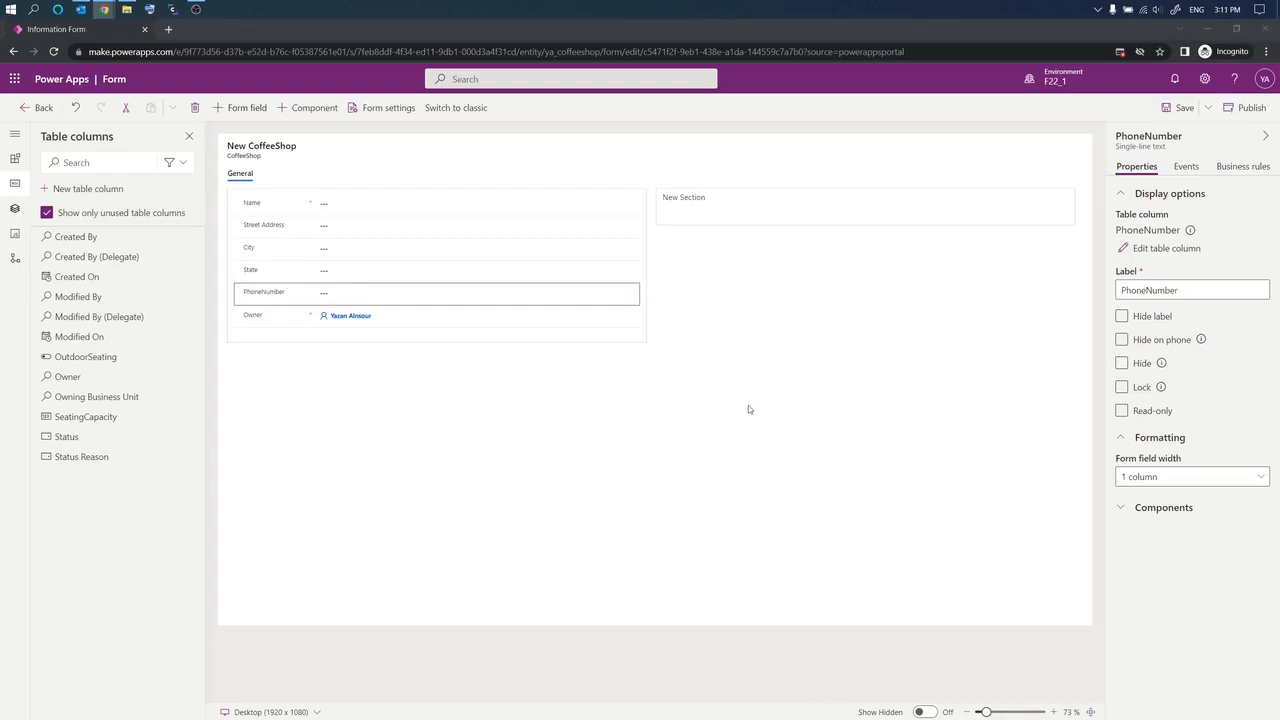
Step: Place OutdoorSeating and SeatingCapacity fields into the empty New Section
{"action": "left_click", "coordinate": [721, 207]}
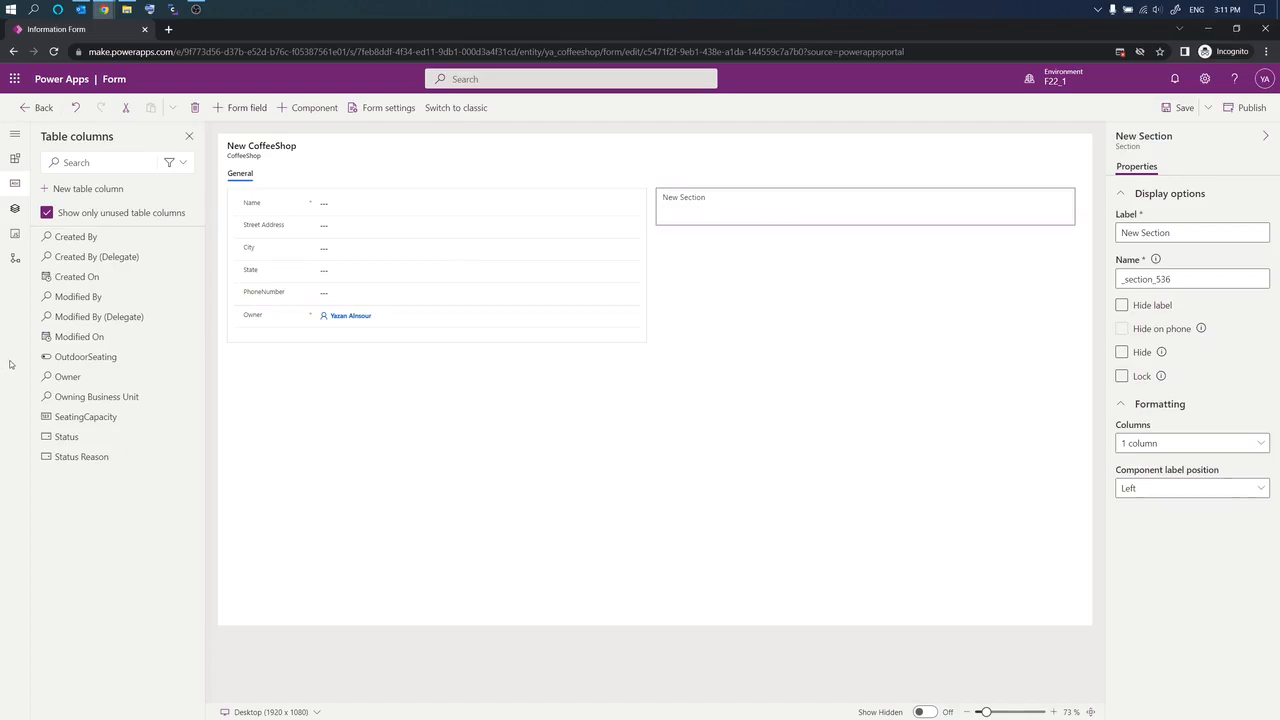
{"action": "mouse_move", "coordinate": [53, 247]}
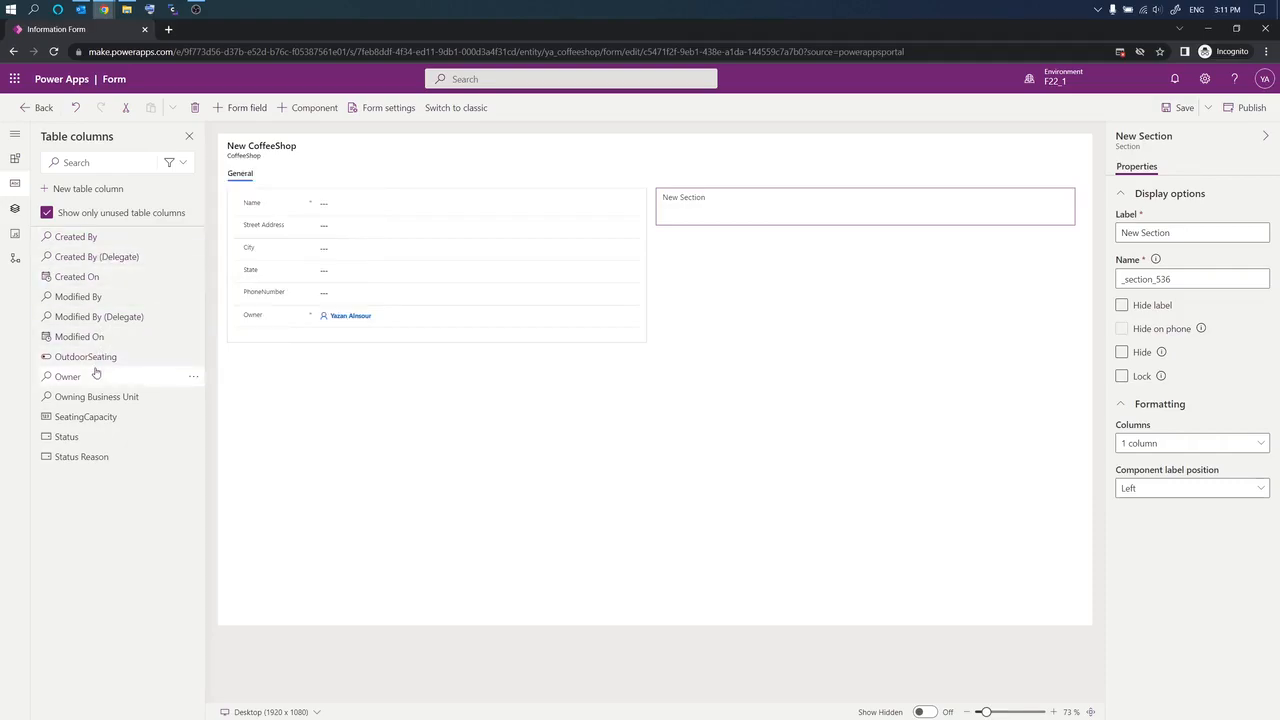
{"action": "left_click_drag", "start_coordinate": [90, 358], "coordinate": [737, 211]}
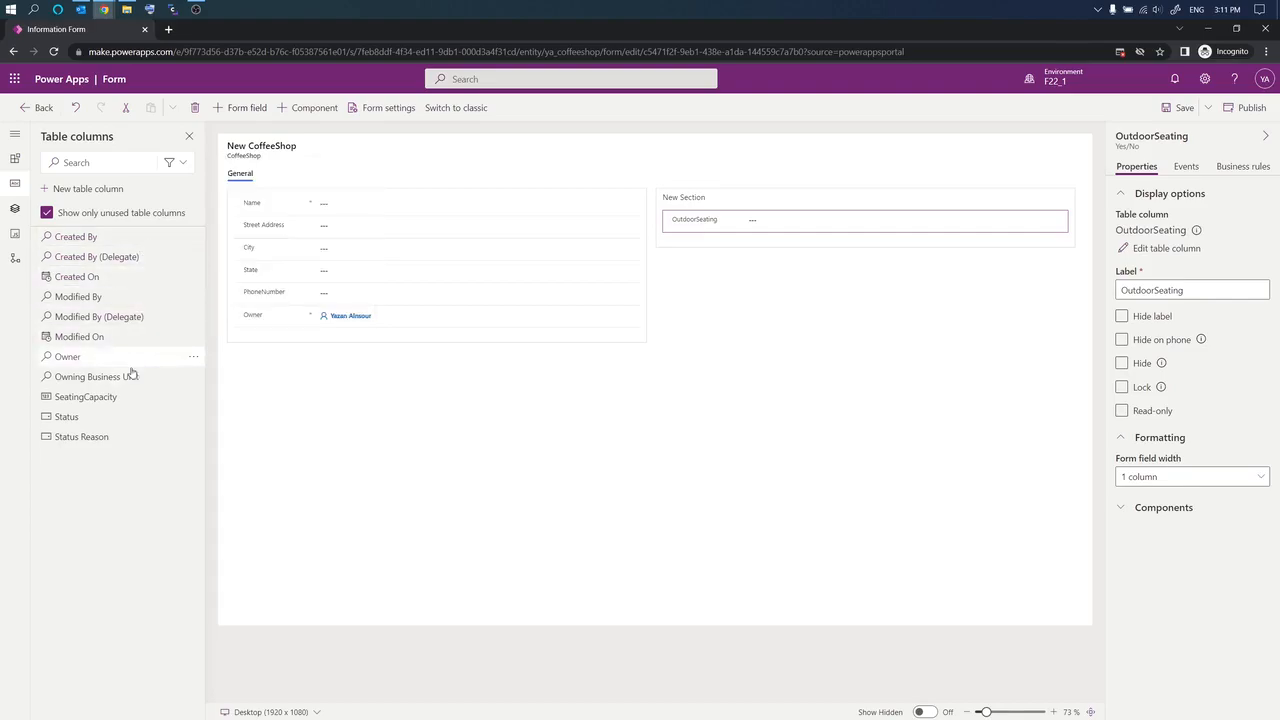
{"action": "left_click_drag", "start_coordinate": [95, 403], "coordinate": [773, 233]}
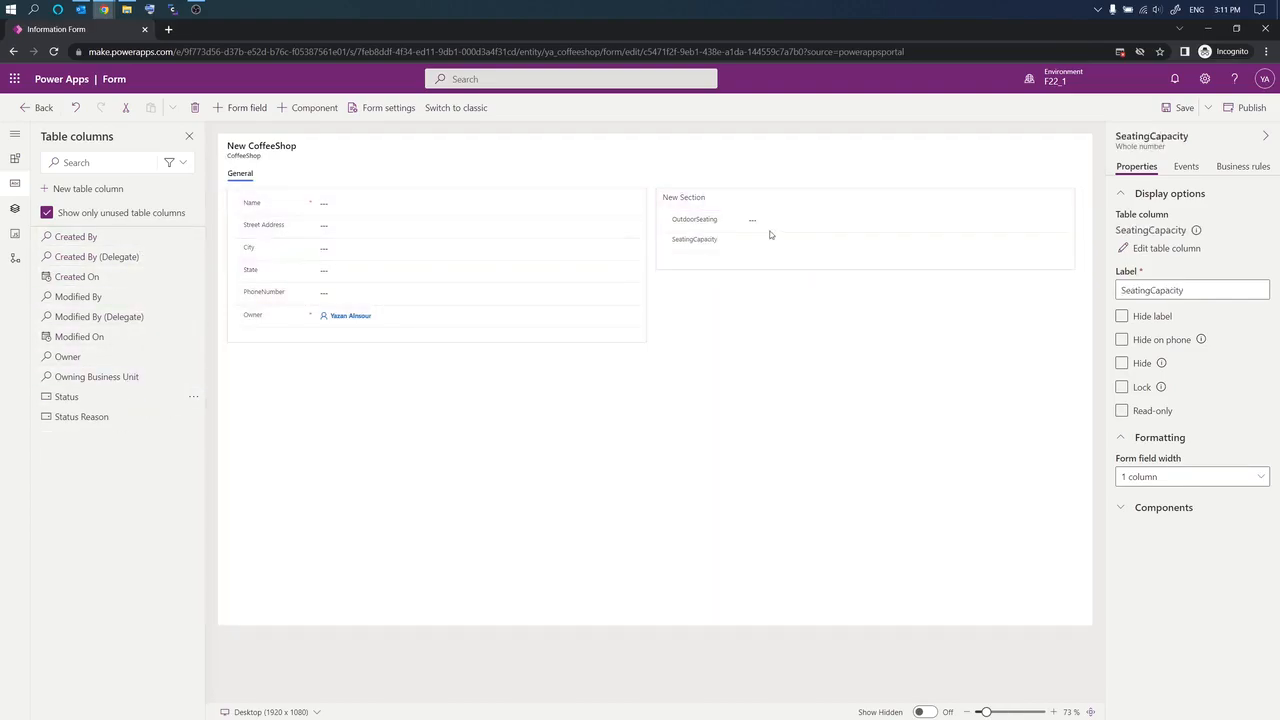
Step: Edit the field labels of OutdoorSeating and SeatingCapacity
{"action": "left_click", "coordinate": [708, 222]}
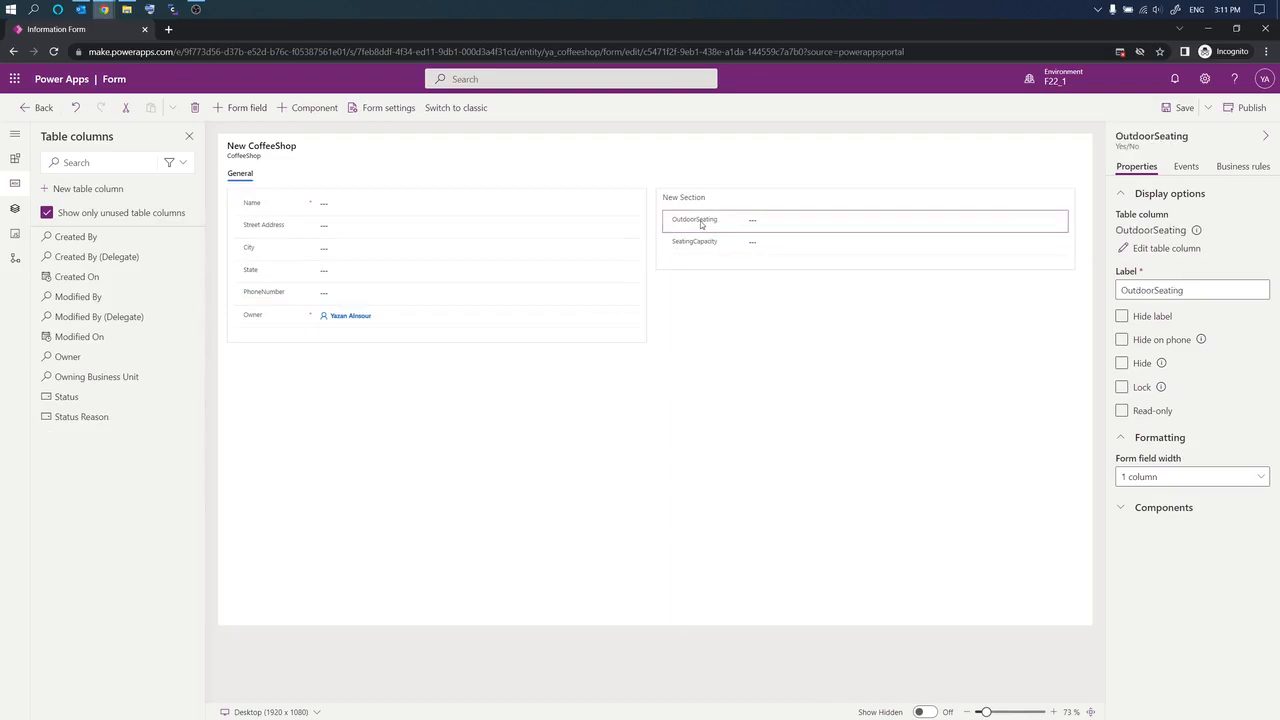
{"action": "left_click", "coordinate": [1156, 289]}
{"action": "type", "text": "b"}
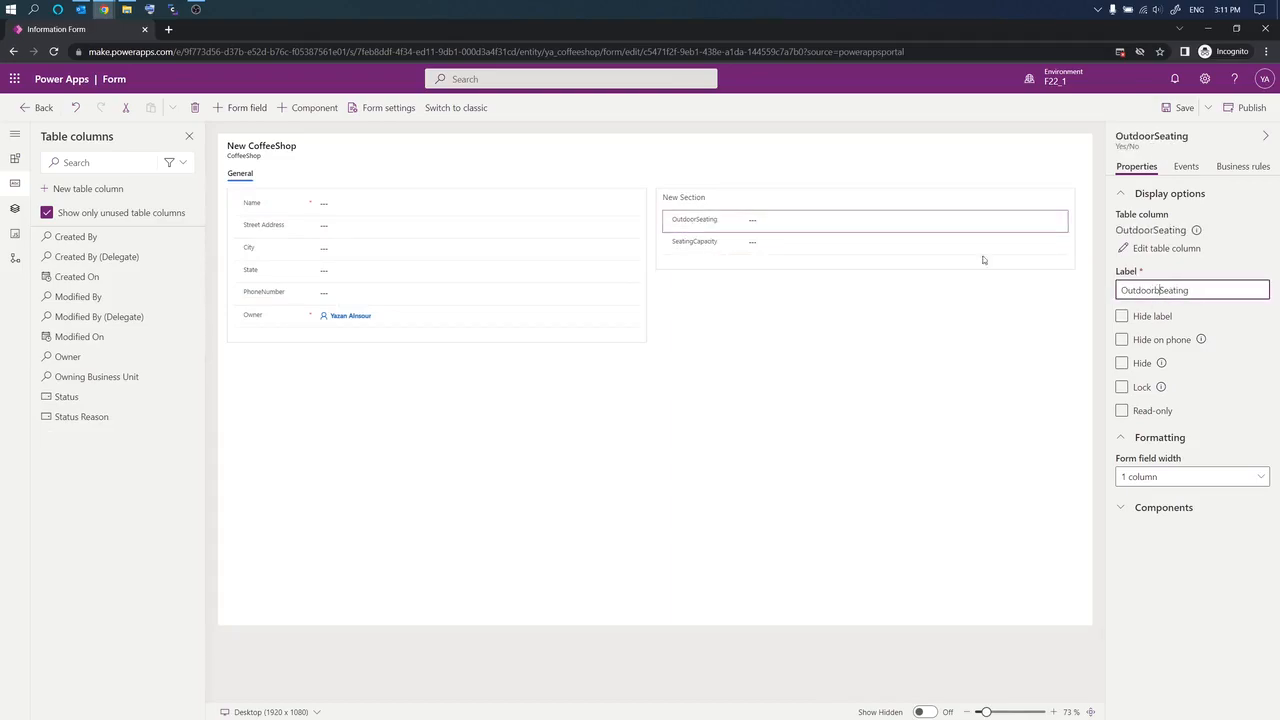
{"action": "left_click", "coordinate": [839, 251]}
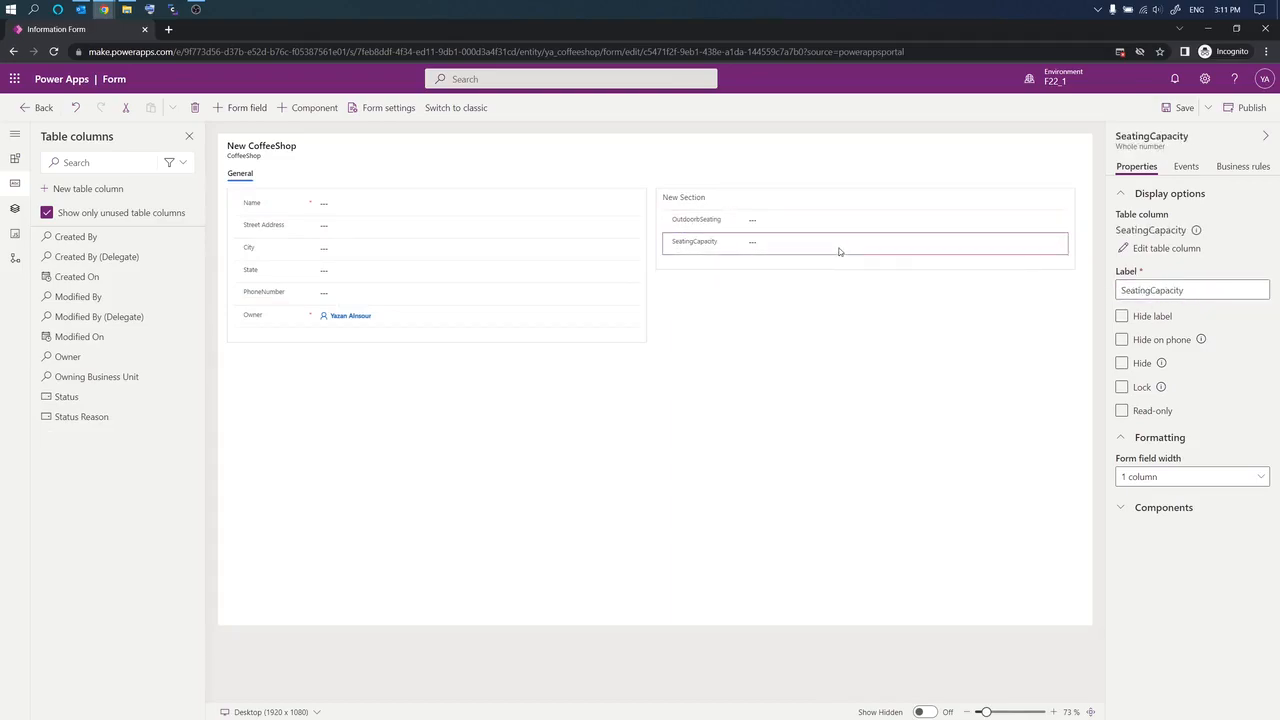
{"action": "left_click", "coordinate": [1151, 290]}
{"action": "type", "text": "b"}
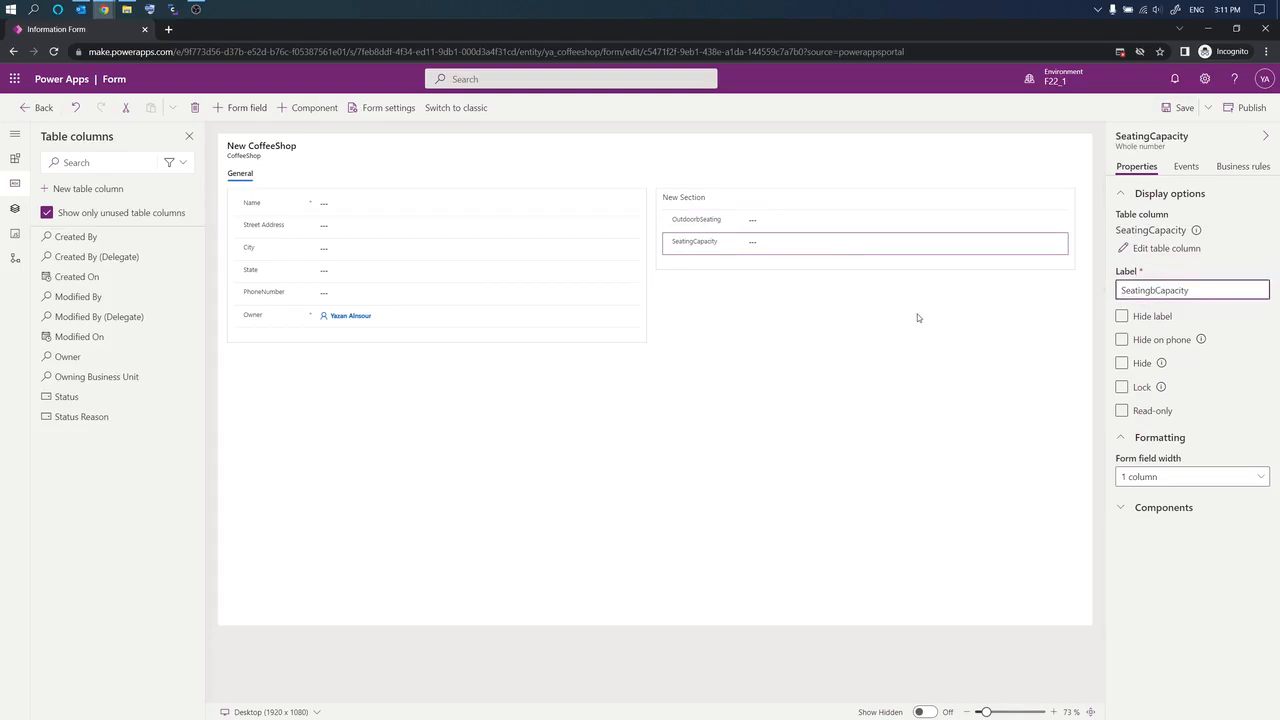
{"action": "left_click", "coordinate": [918, 318]}
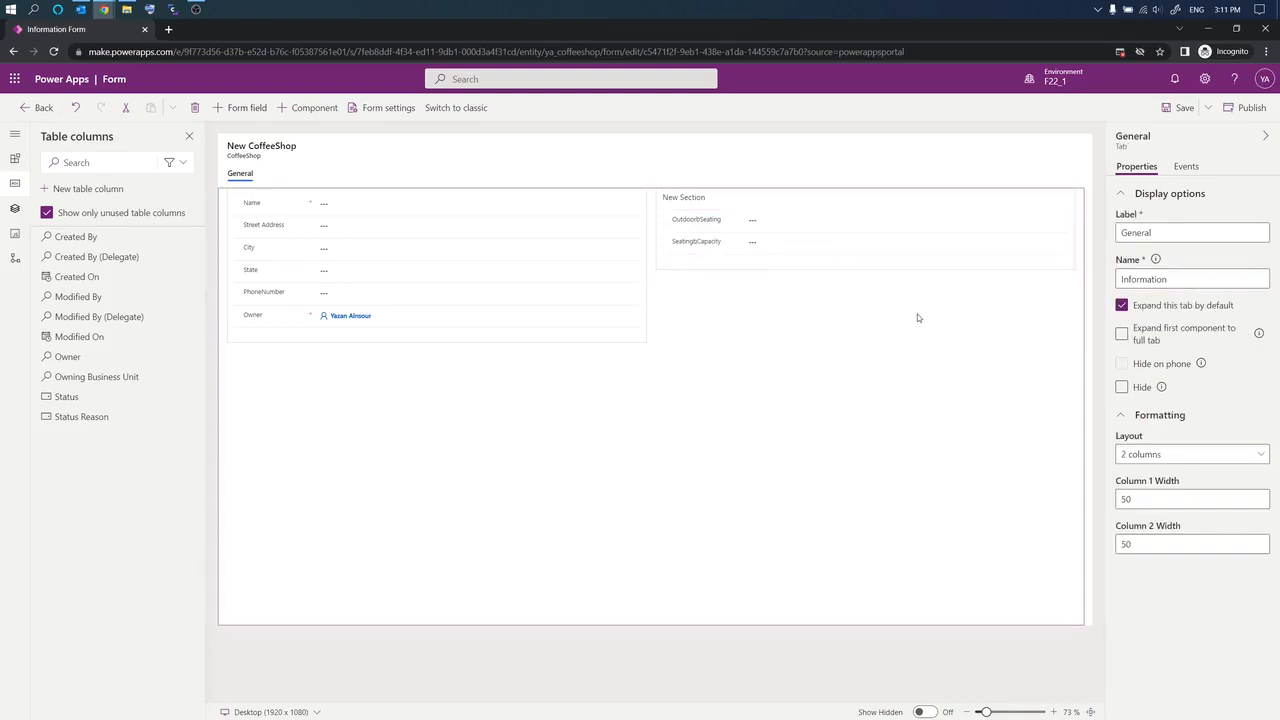
Step: Hide the New Section's label on the form
{"action": "left_click", "coordinate": [741, 195]}
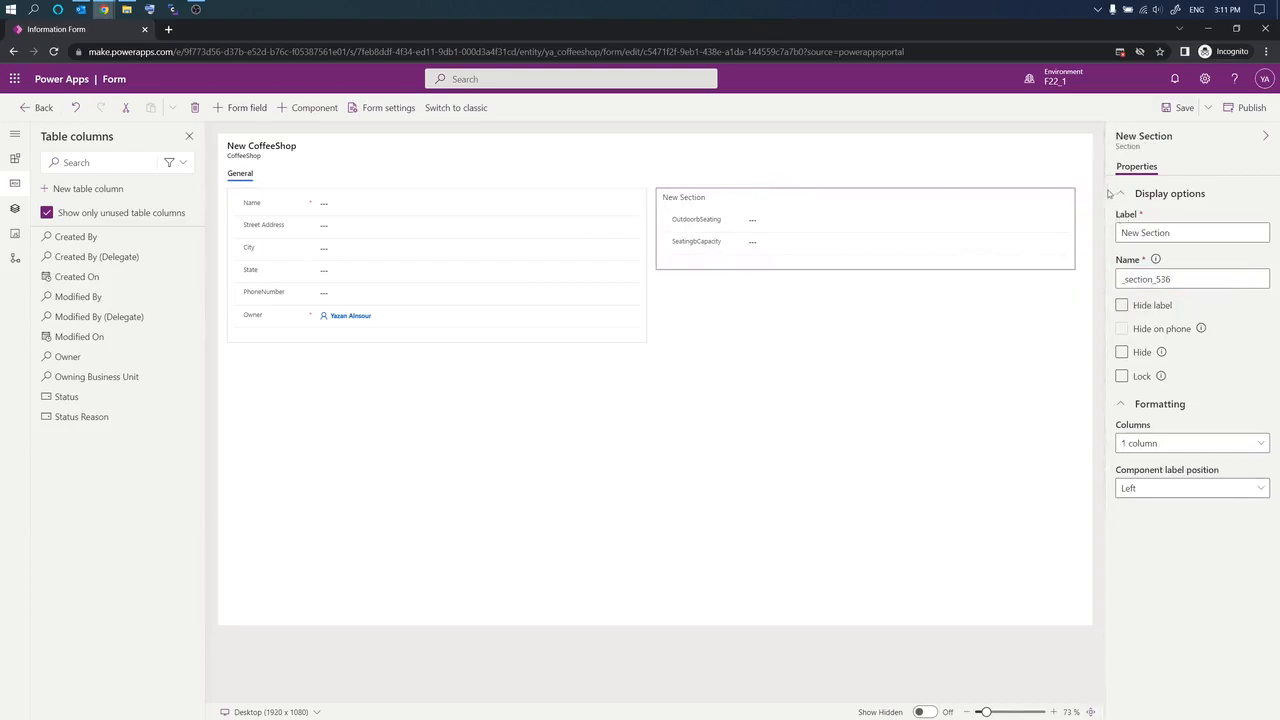
{"action": "left_click", "coordinate": [1122, 305]}
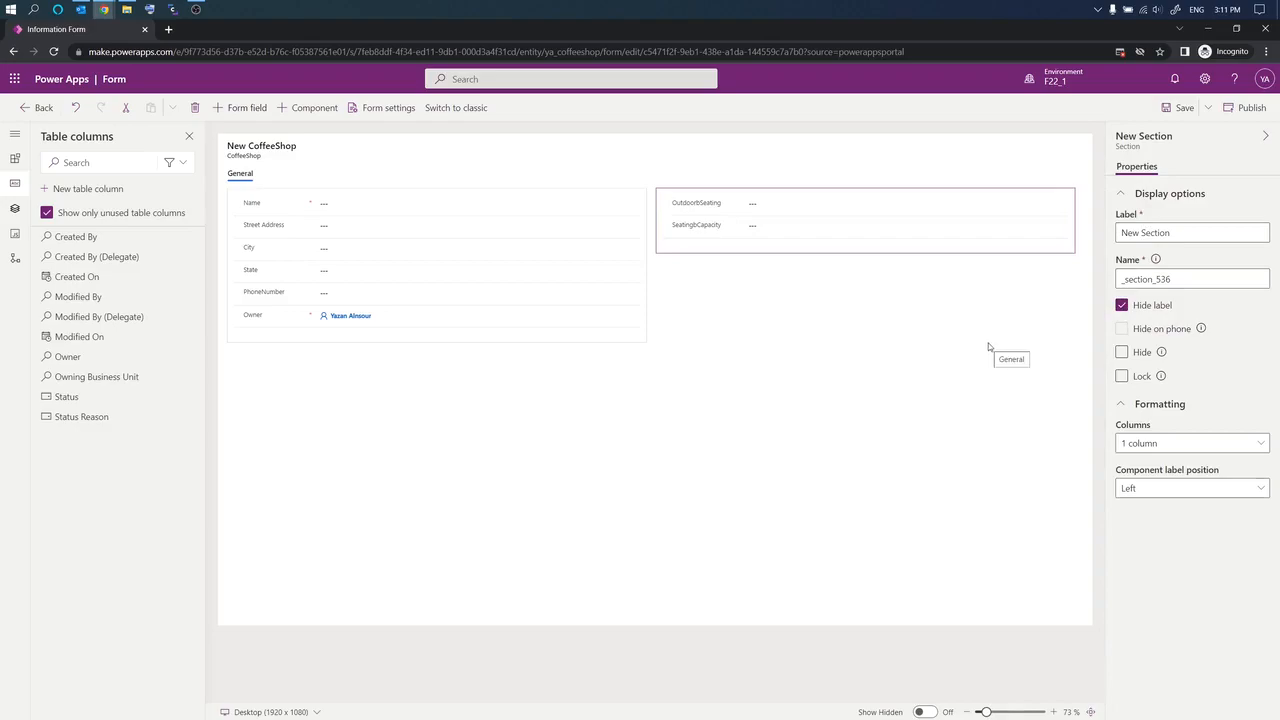
{"action": "left_click", "coordinate": [734, 336]}
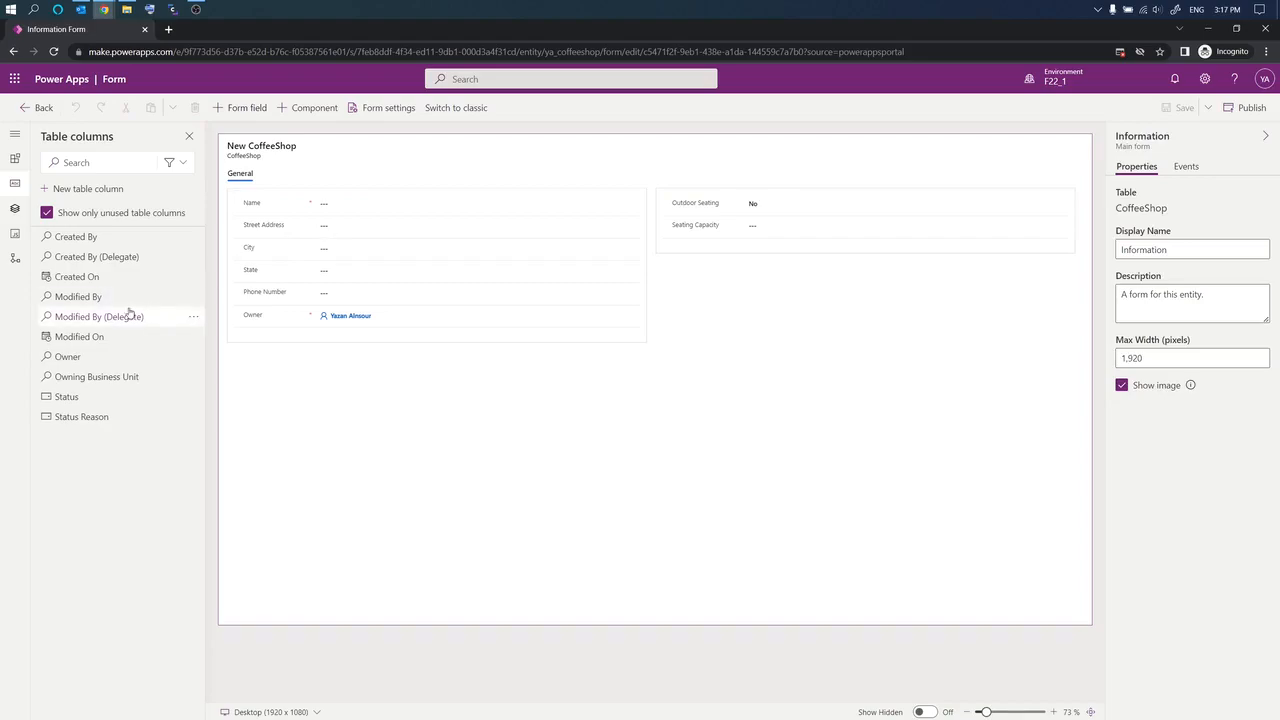
Step: Add the custom Owner lookup column via 'Add to selected section', below the original Owner field
{"action": "mouse_move", "coordinate": [148, 302]}
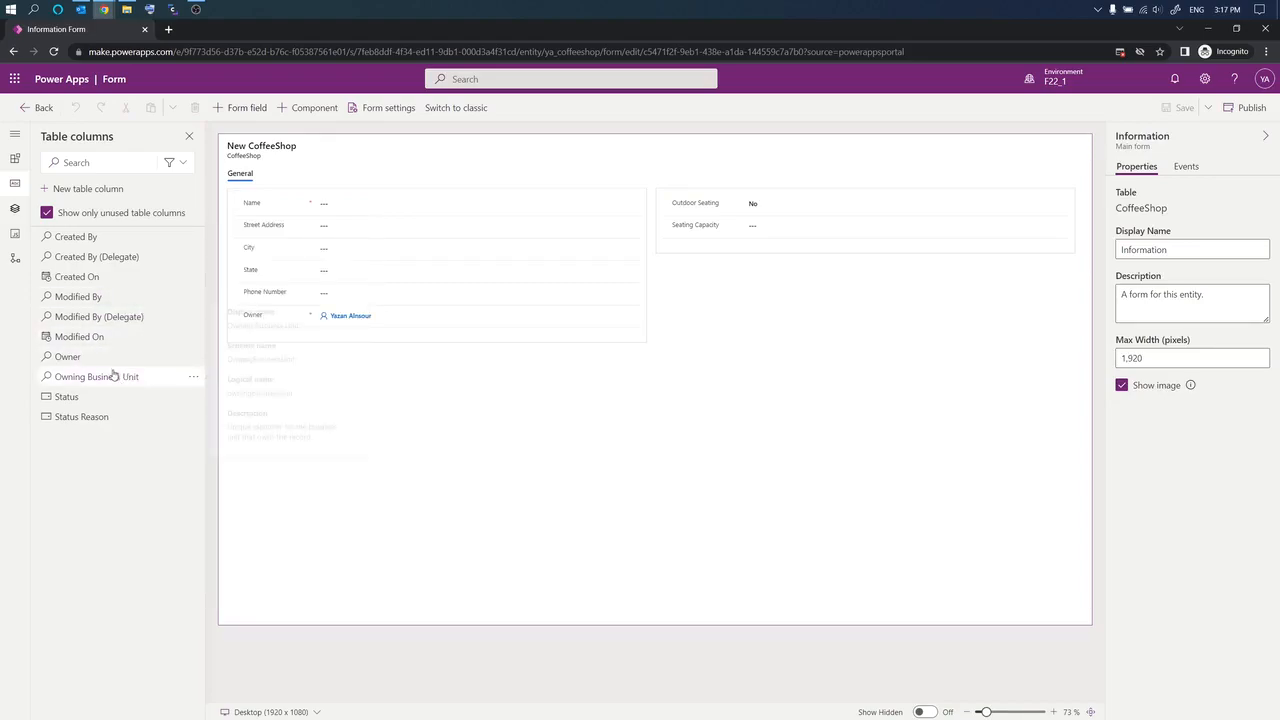
{"action": "mouse_move", "coordinate": [70, 365]}
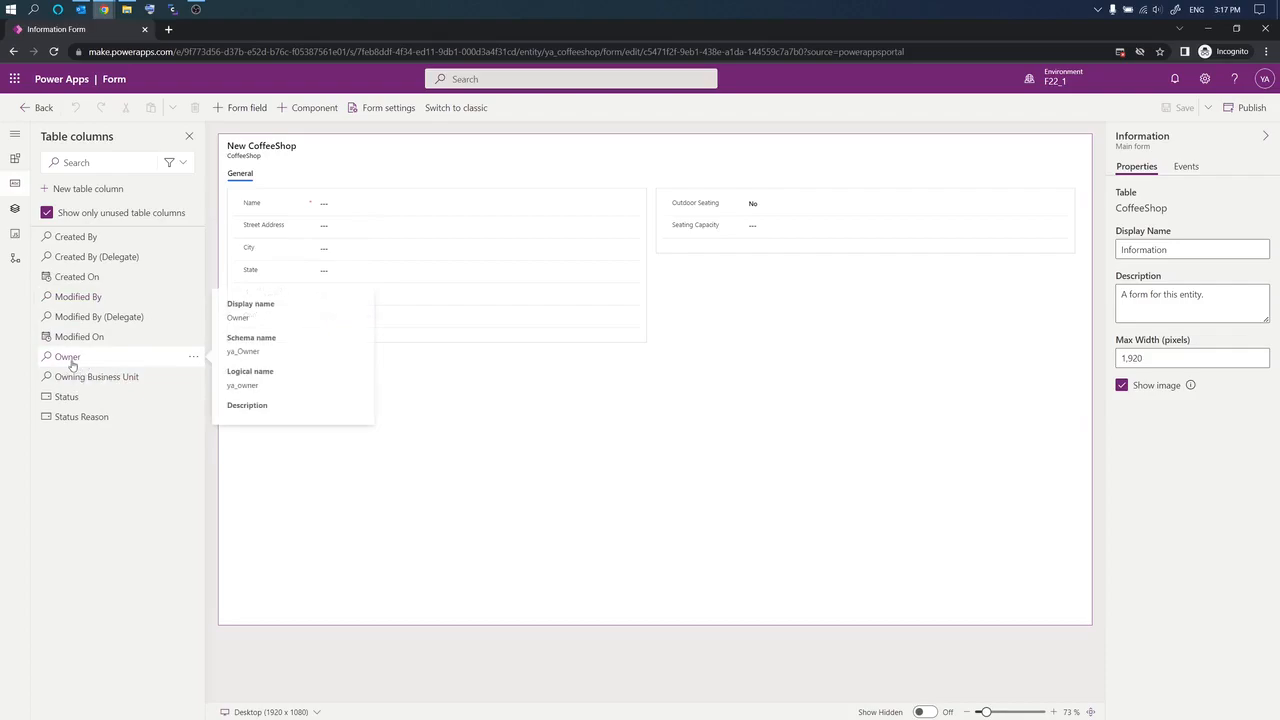
{"action": "left_click_drag", "start_coordinate": [68, 362], "coordinate": [368, 313]}
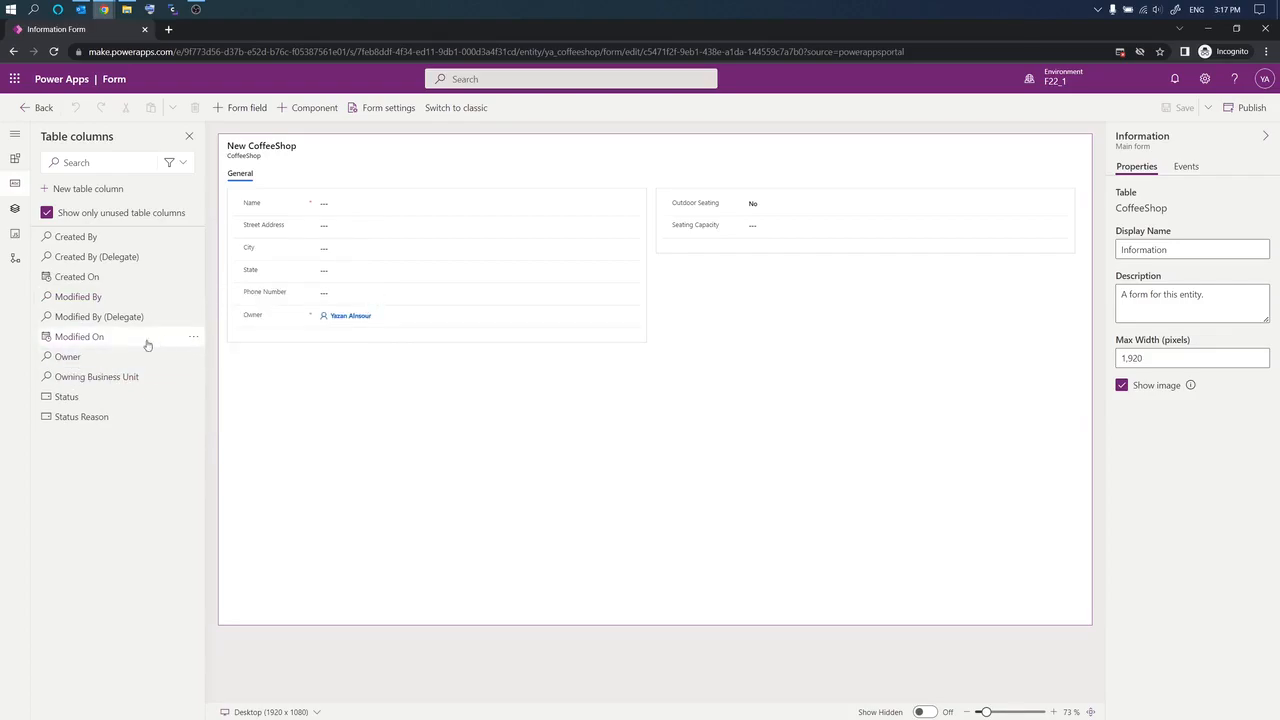
{"action": "mouse_move", "coordinate": [104, 366]}
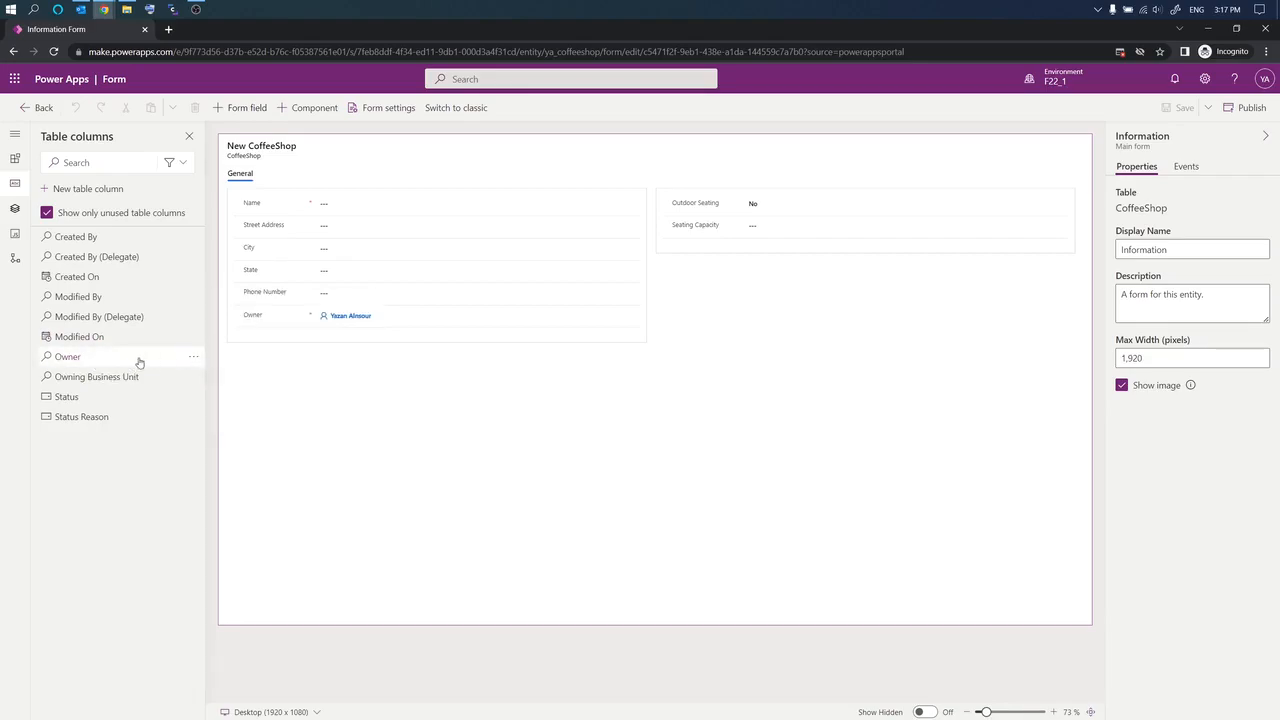
{"action": "left_click", "coordinate": [192, 357]}
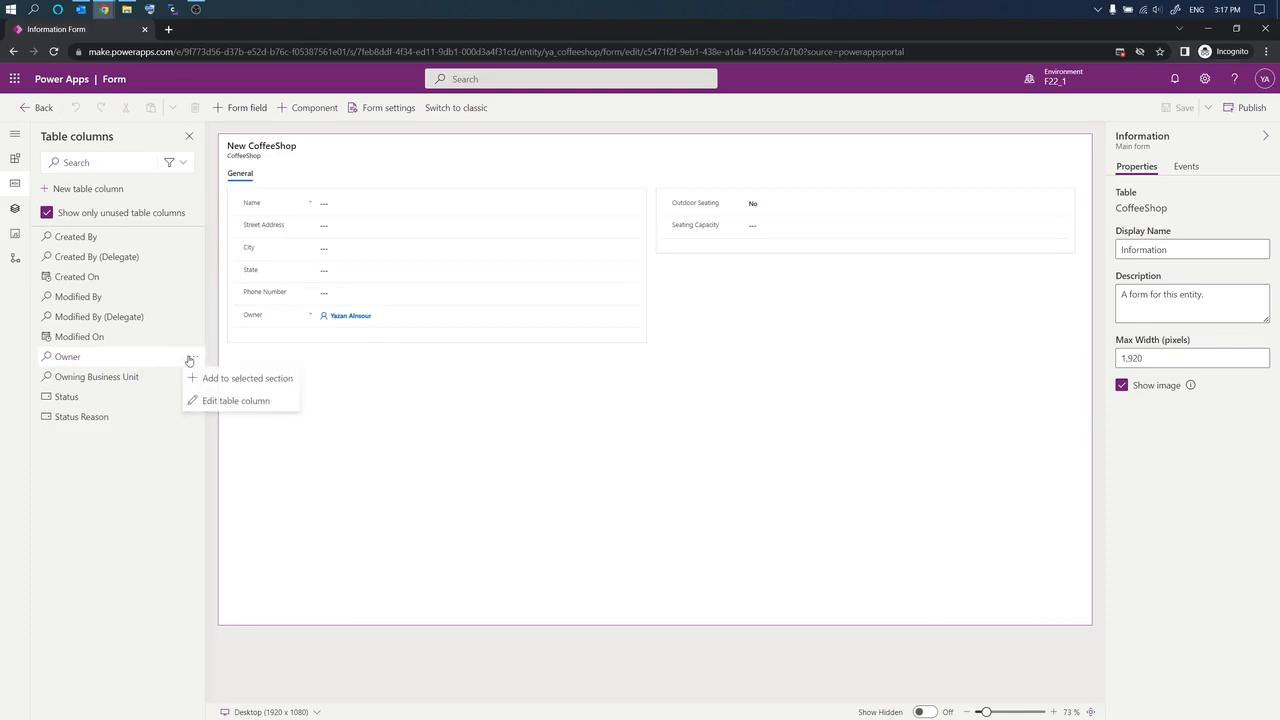
{"action": "left_click", "coordinate": [64, 357]}
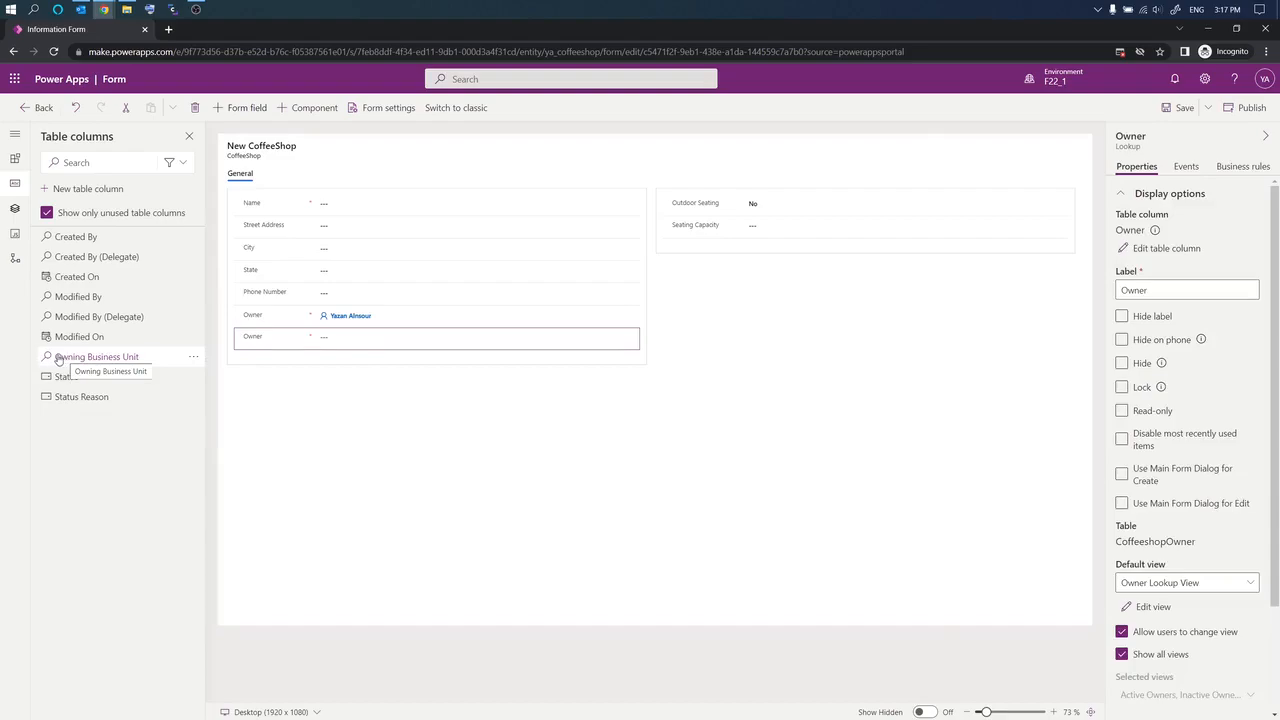
{"action": "mouse_move", "coordinate": [48, 338]}
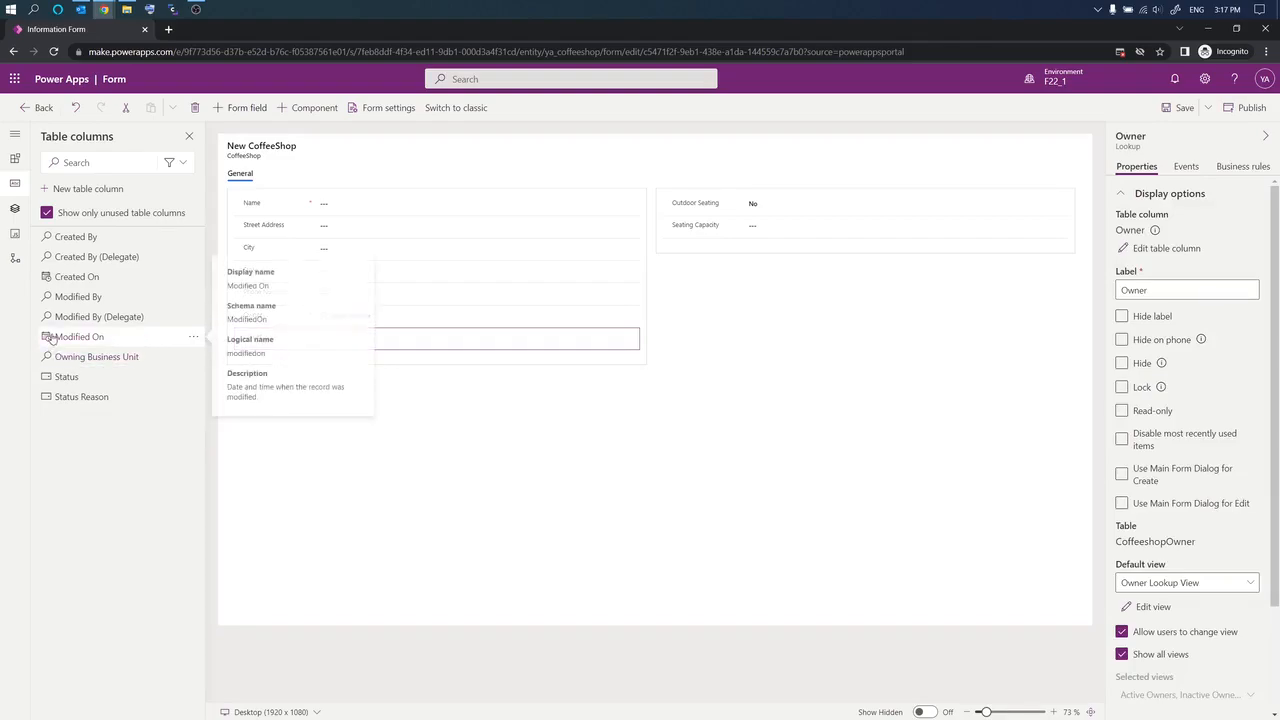
{"action": "left_click_drag", "start_coordinate": [381, 340], "coordinate": [88, 417]}
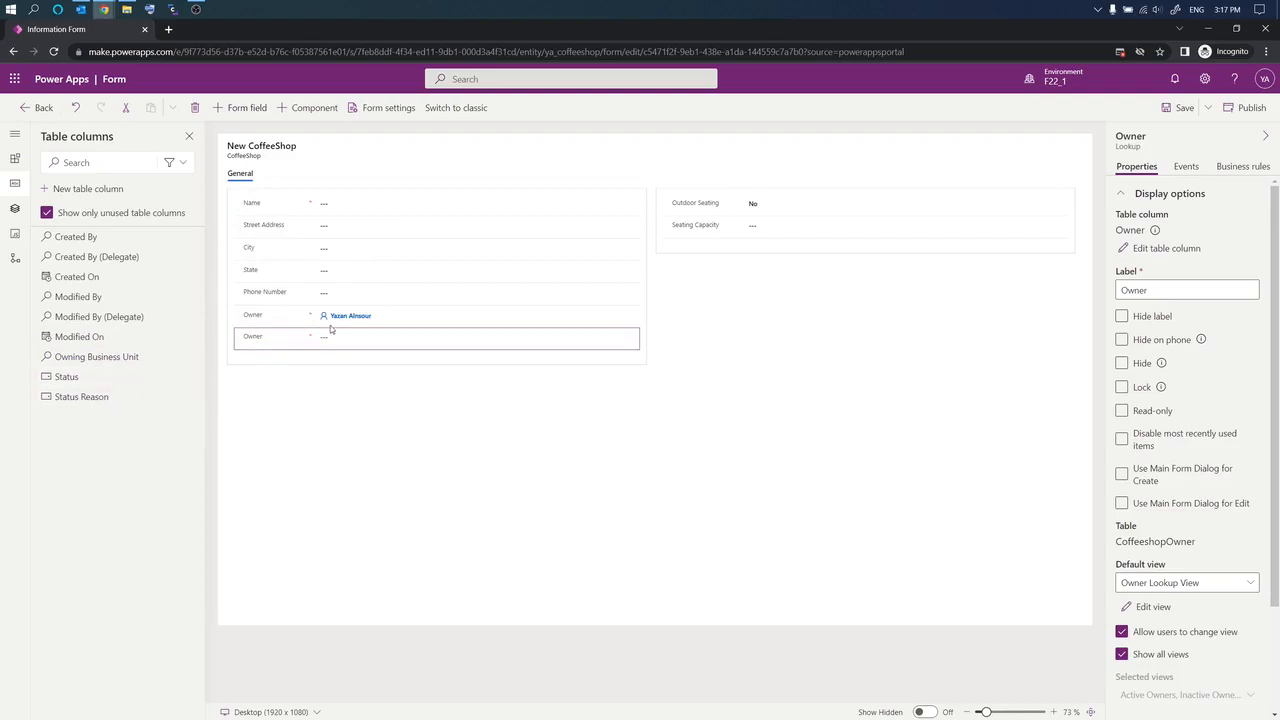
{"action": "left_click_drag", "start_coordinate": [336, 342], "coordinate": [340, 344]}
{"action": "scroll", "coordinate": [1158, 453], "scroll_direction": "down", "scroll_amount": 3}
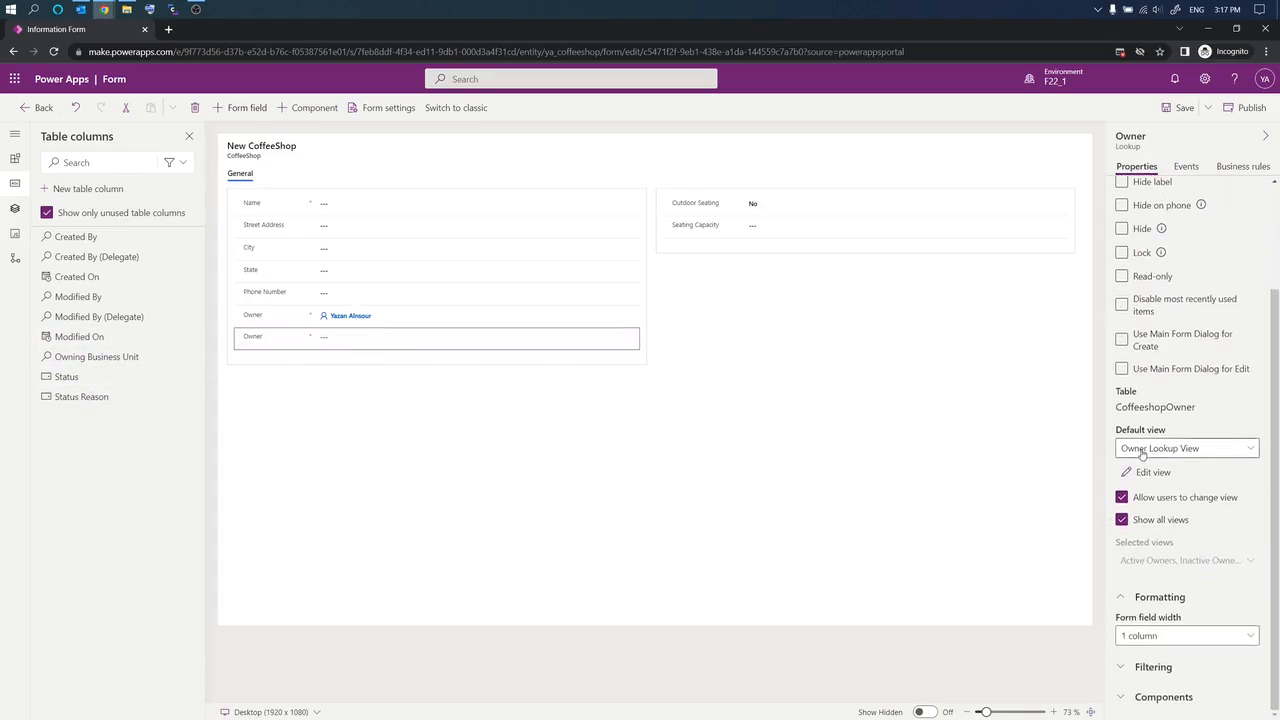
{"action": "scroll", "coordinate": [1200, 457], "scroll_direction": "up", "scroll_amount": 3}
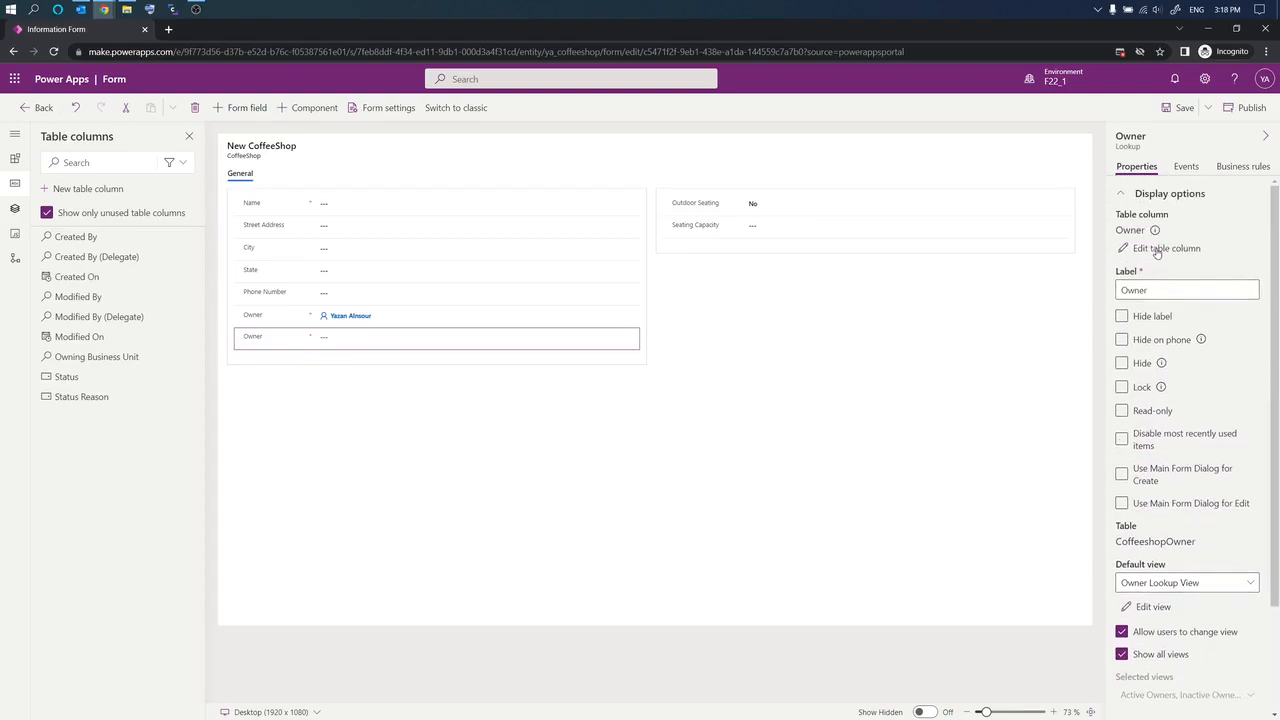
Step: Change the Owner lookup column's display name to 'Coffeeshop Owner' and save it
{"action": "left_click", "coordinate": [1160, 248]}
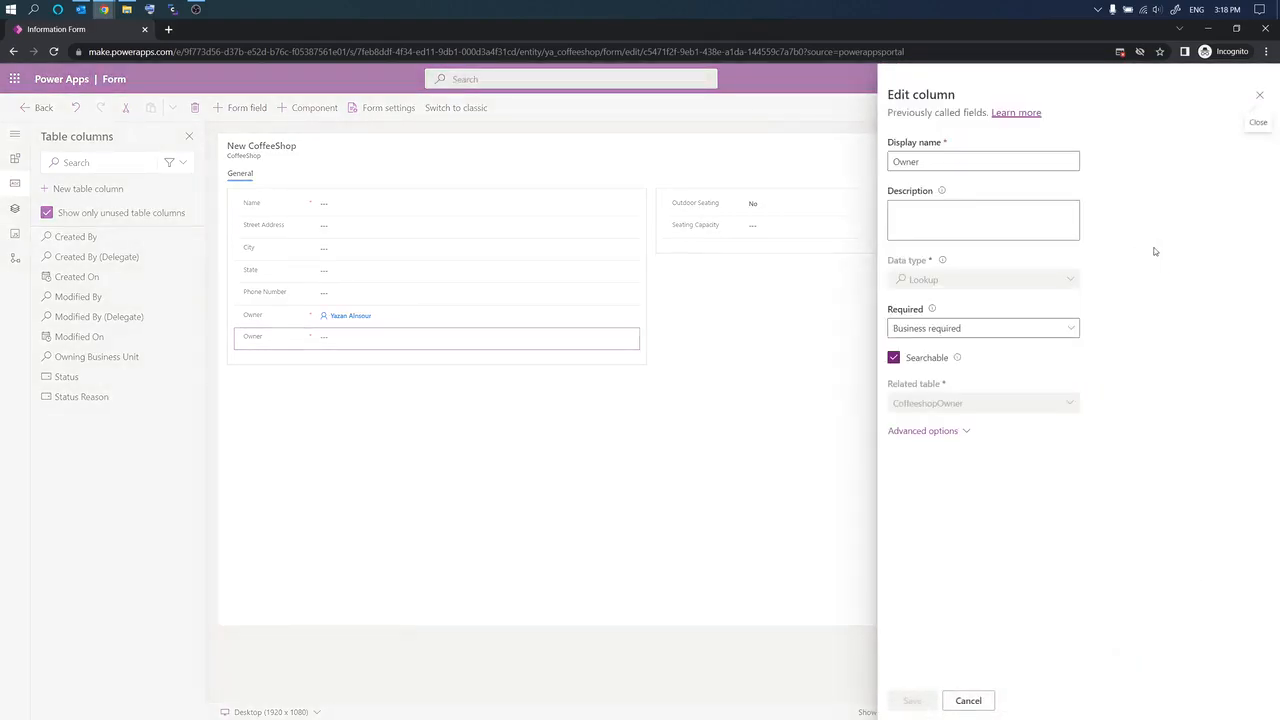
{"action": "left_click", "coordinate": [895, 161]}
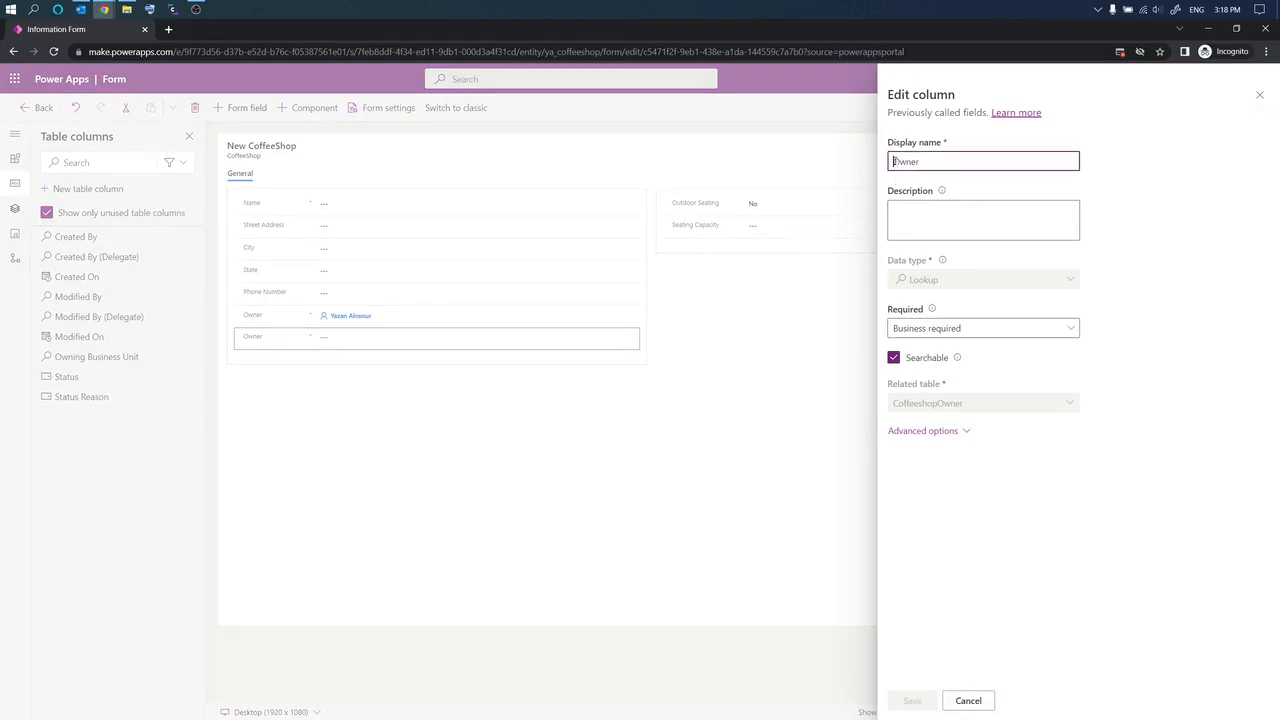
{"action": "type", "text": "Cof"}
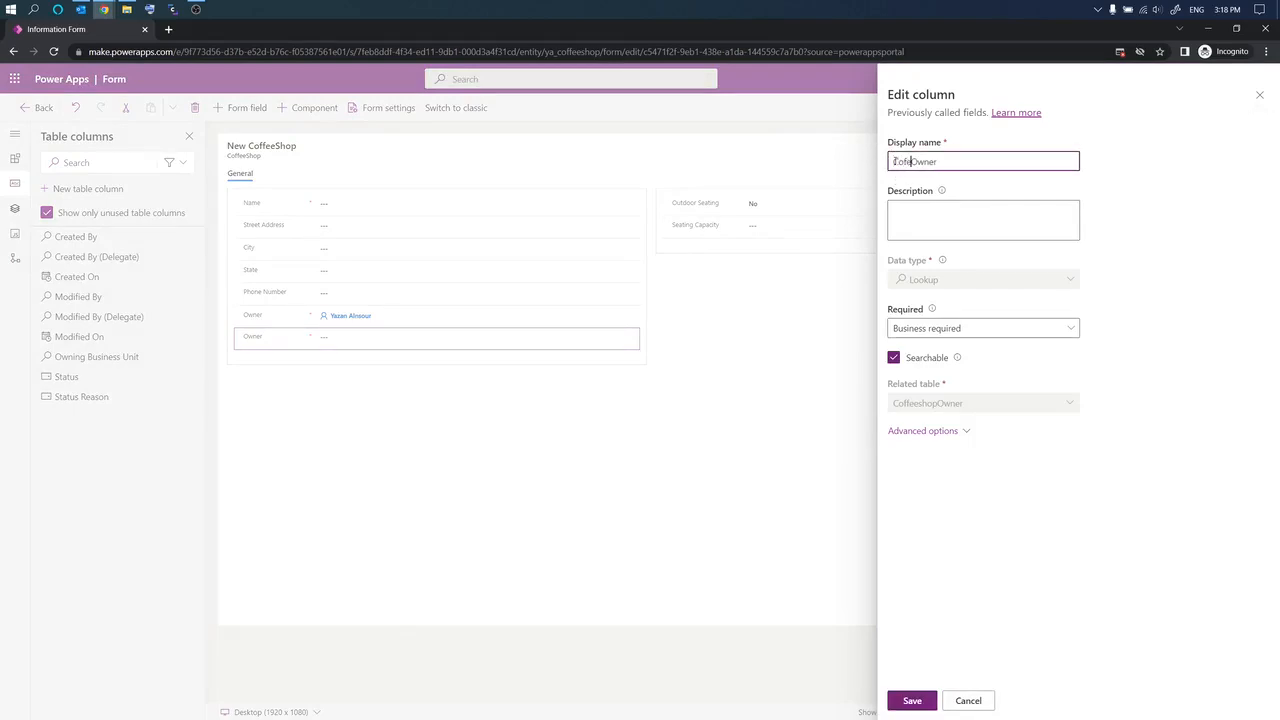
{"action": "type", "text": "feeshop"}
{"action": "left_click", "coordinate": [916, 698]}
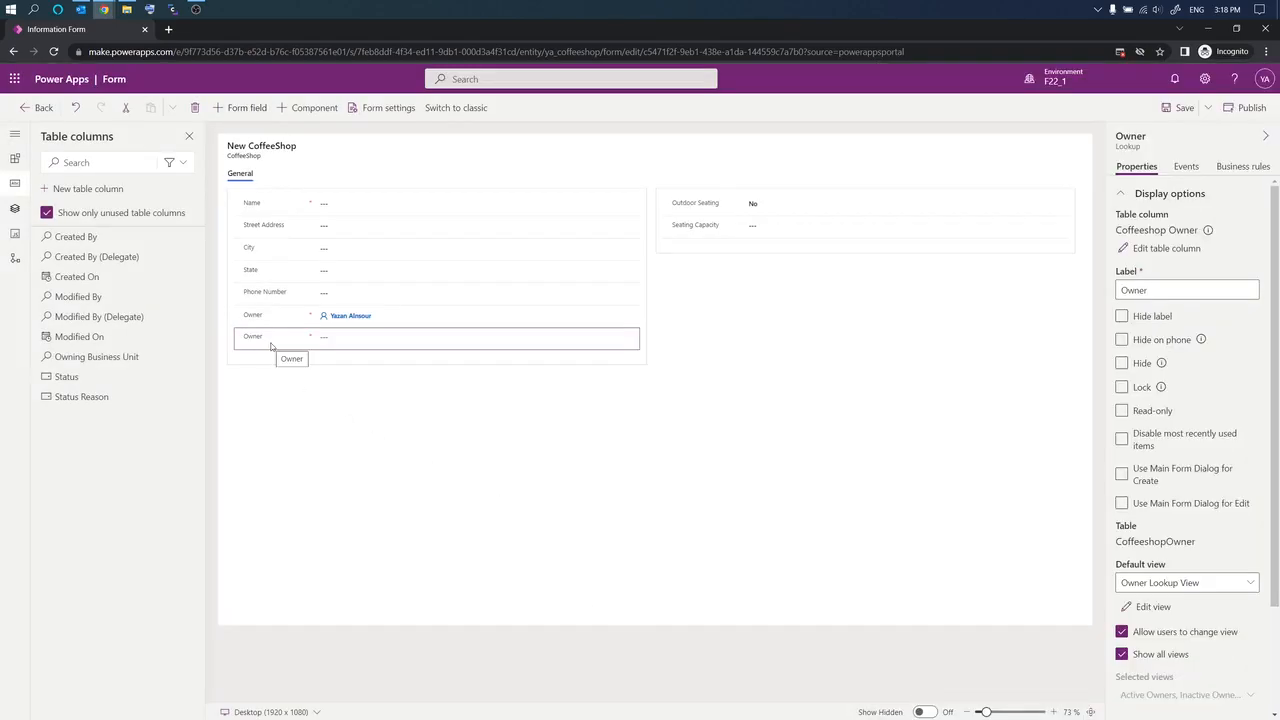
Step: Change the lookup field's form label to 'Coffeeshop Owner'
{"action": "left_click", "coordinate": [1121, 290]}
{"action": "type", "text": "Coffee"}
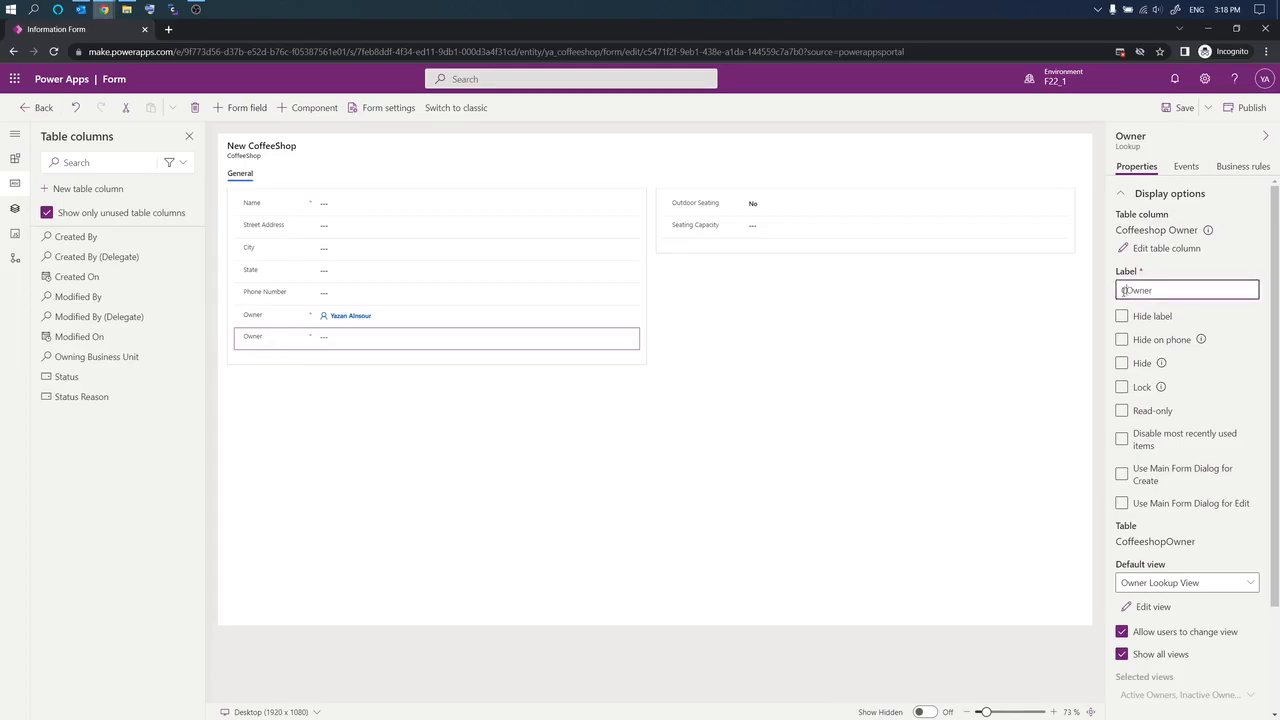
{"action": "type", "text": "sh"}
{"action": "key", "text": "Delete"}
{"action": "key", "text": "Delete"}
{"action": "key", "text": "BackSpace"}
{"action": "key", "text": "BackSpace"}
{"action": "key", "text": "BackSpace"}
{"action": "type", "text": "eshop"}
{"action": "key", "text": "Delete"}
{"action": "key", "text": "Delete"}
{"action": "type", "text": "Owne"}
{"action": "type", "text": "o"}
{"action": "left_click", "coordinate": [1017, 374]}
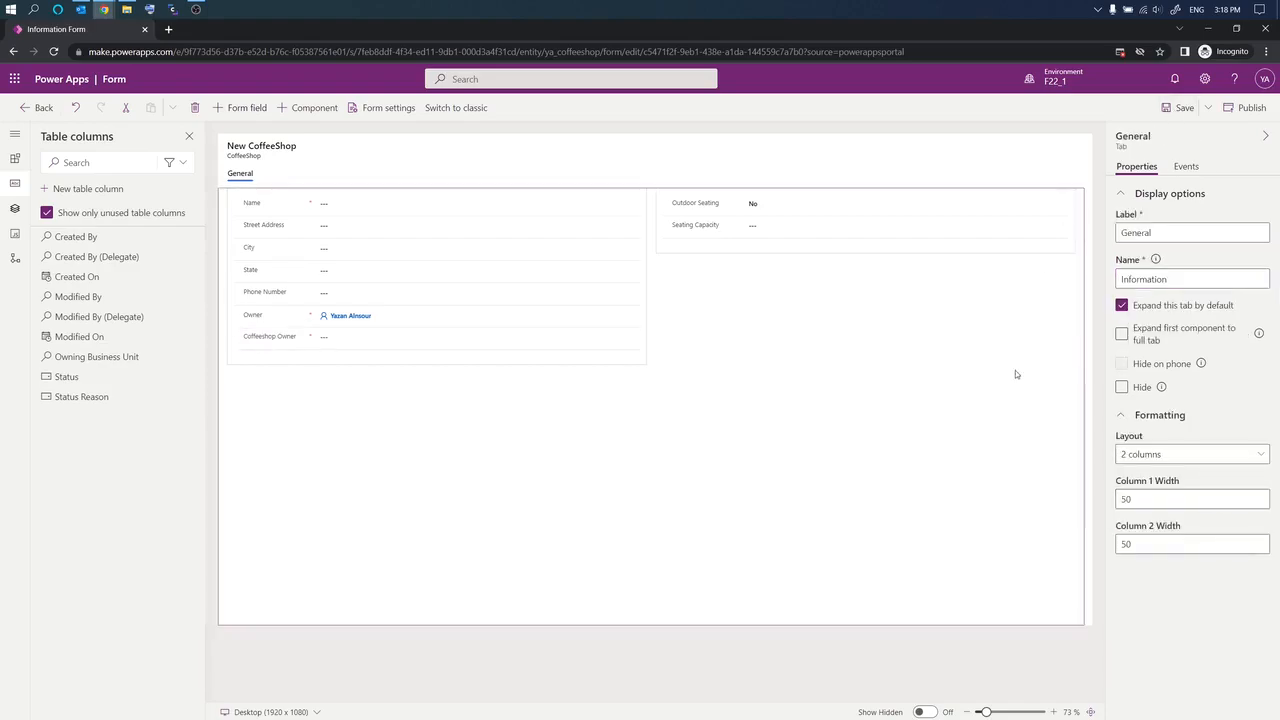
Step: Move the Coffeeshop Owner field above Owner and exit the form editor
{"action": "left_click_drag", "start_coordinate": [241, 344], "coordinate": [241, 316]}
{"action": "left_click", "coordinate": [272, 378]}
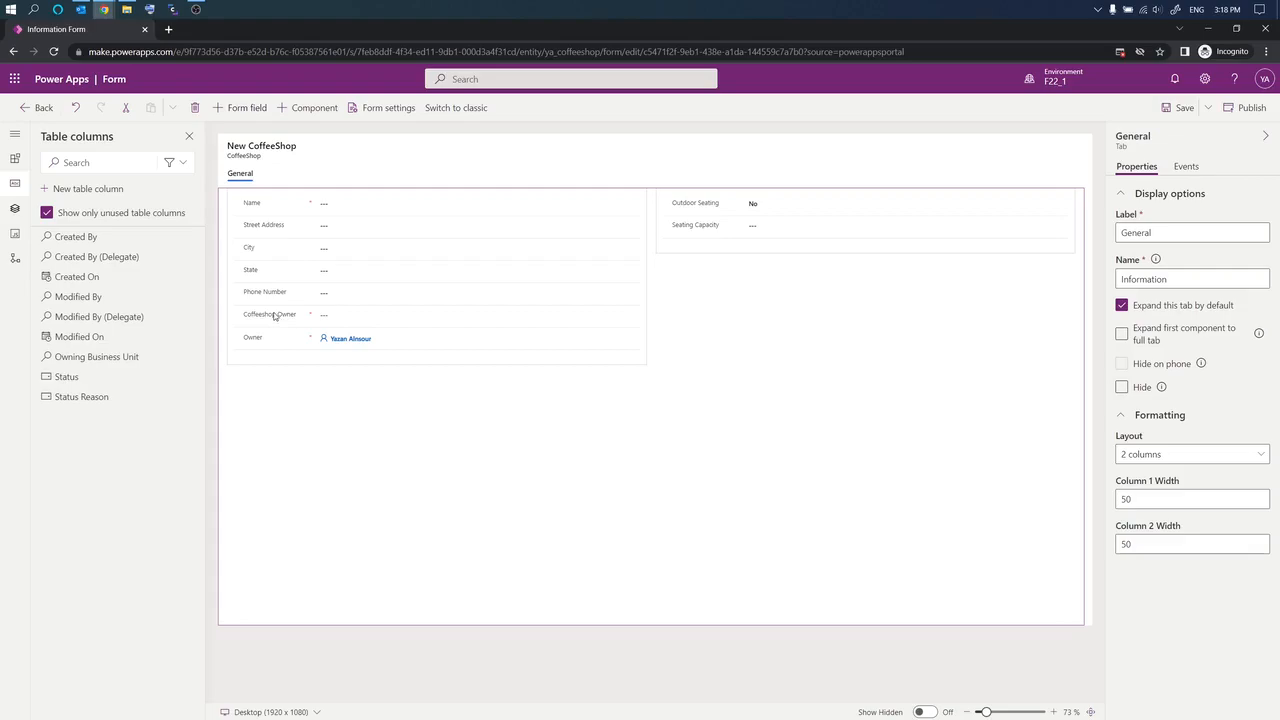
{"action": "left_click", "coordinate": [40, 110]}
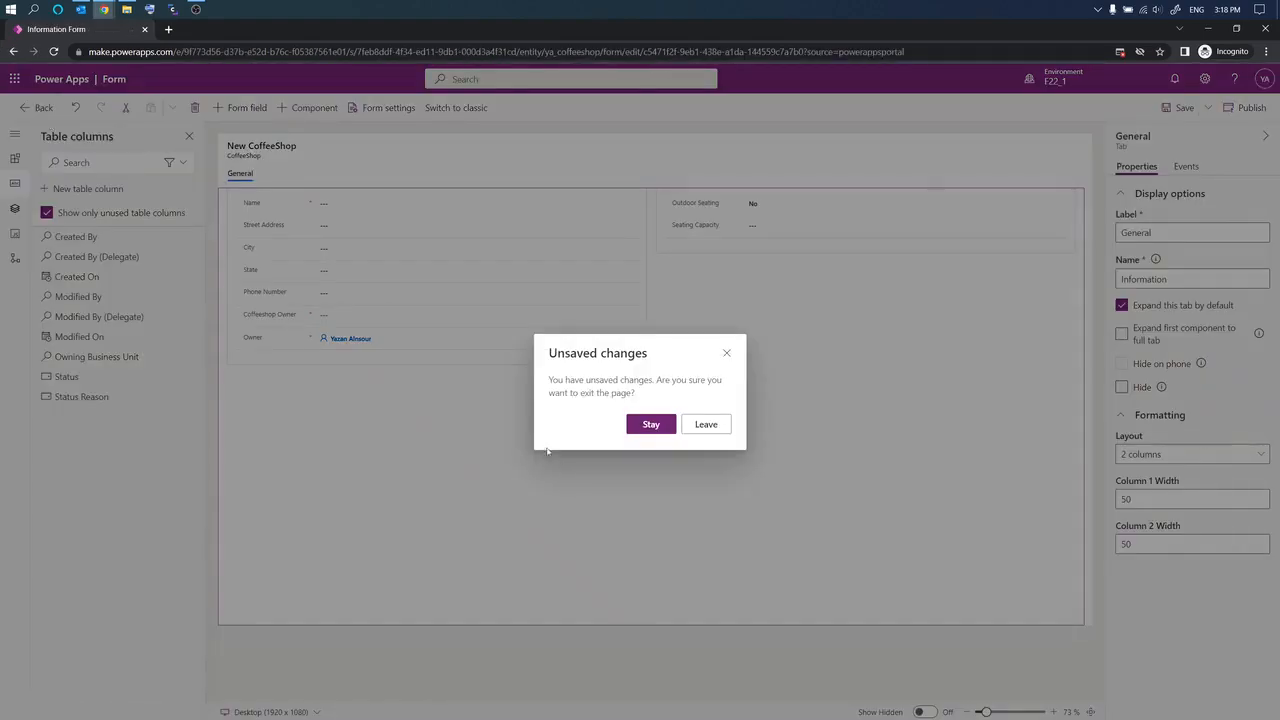
Step: Discard unsaved form changes and expand Tables > CoffeeShop in the solution's Objects tree
{"action": "left_click", "coordinate": [708, 426]}
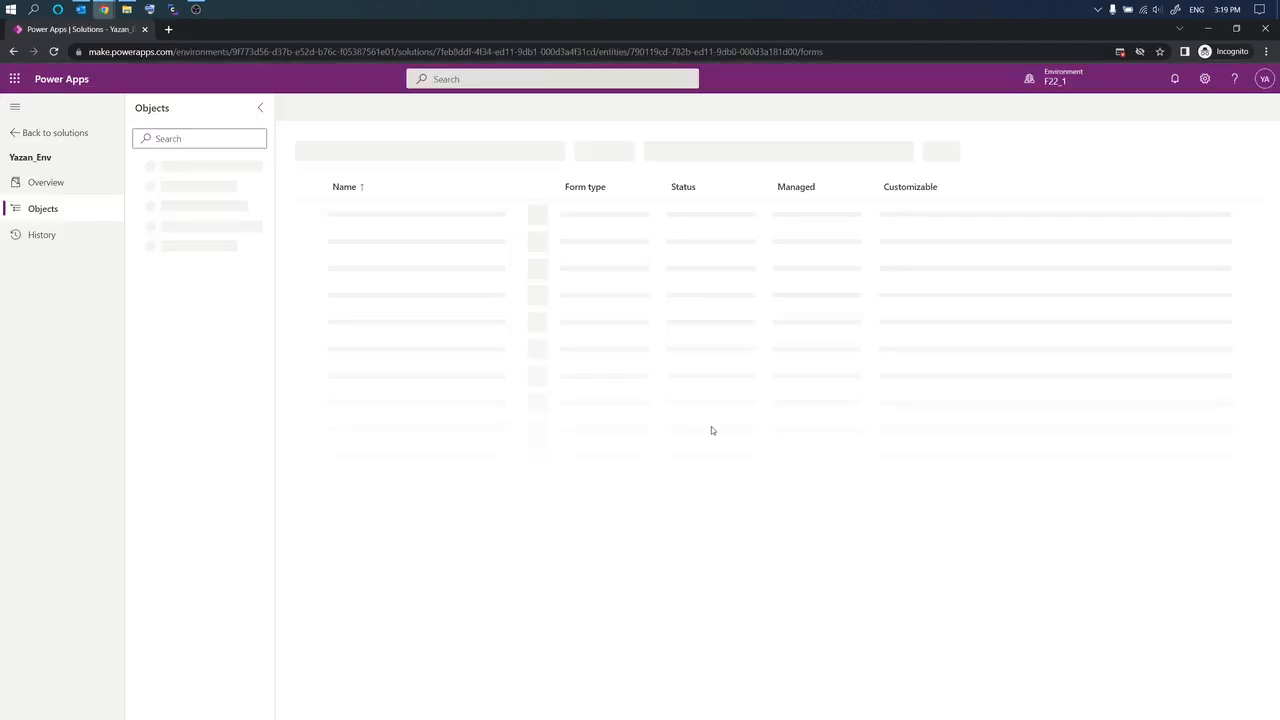
{"action": "left_click", "coordinate": [134, 268]}
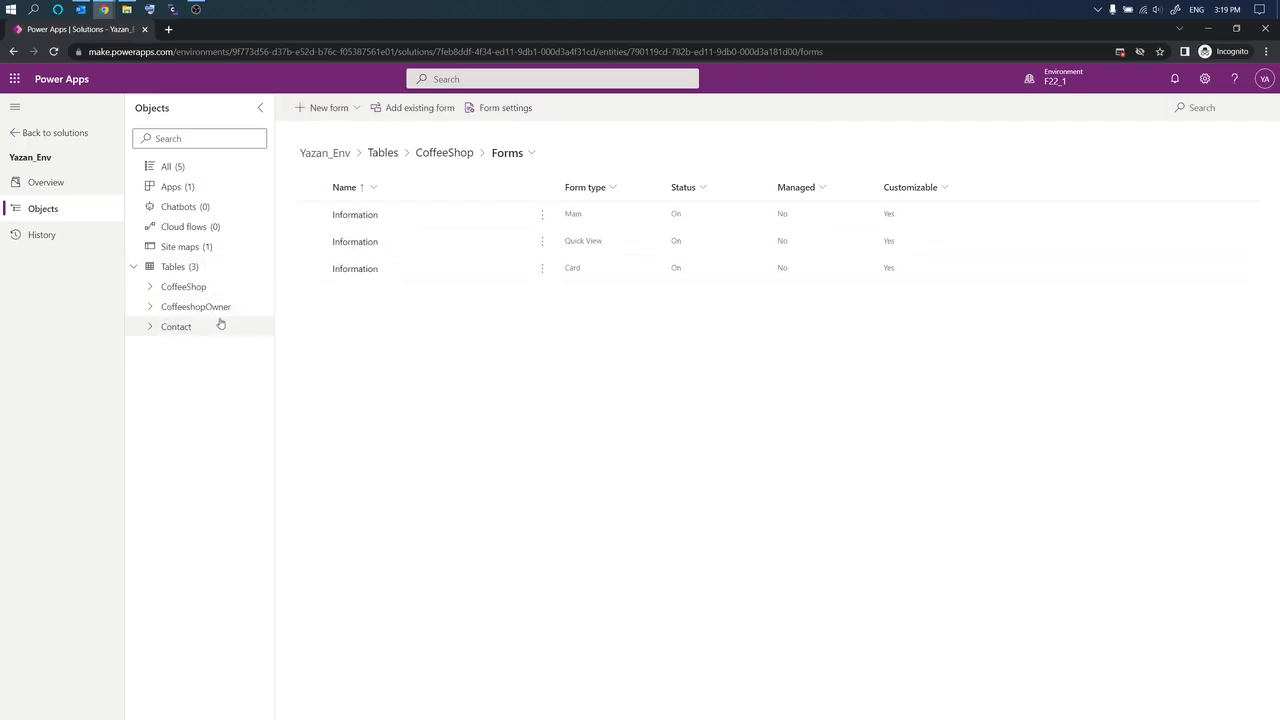
{"action": "left_click", "coordinate": [152, 289]}
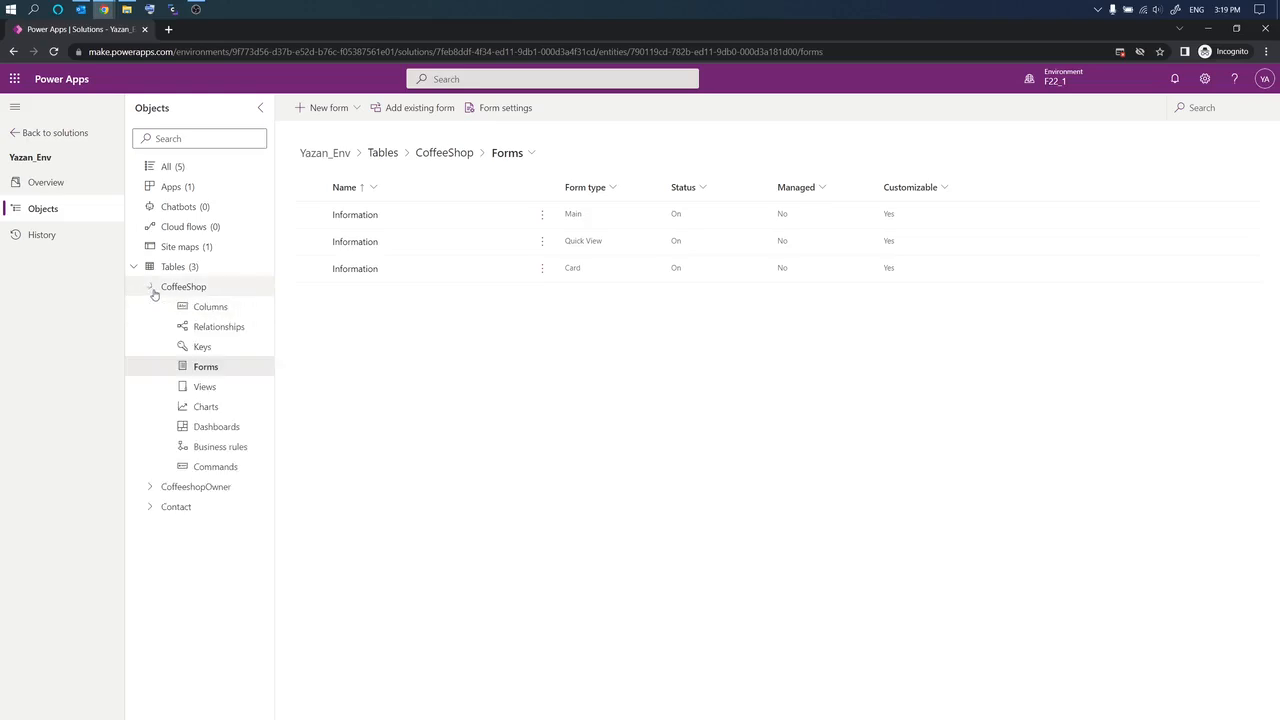
{"action": "left_click", "coordinate": [208, 309]}
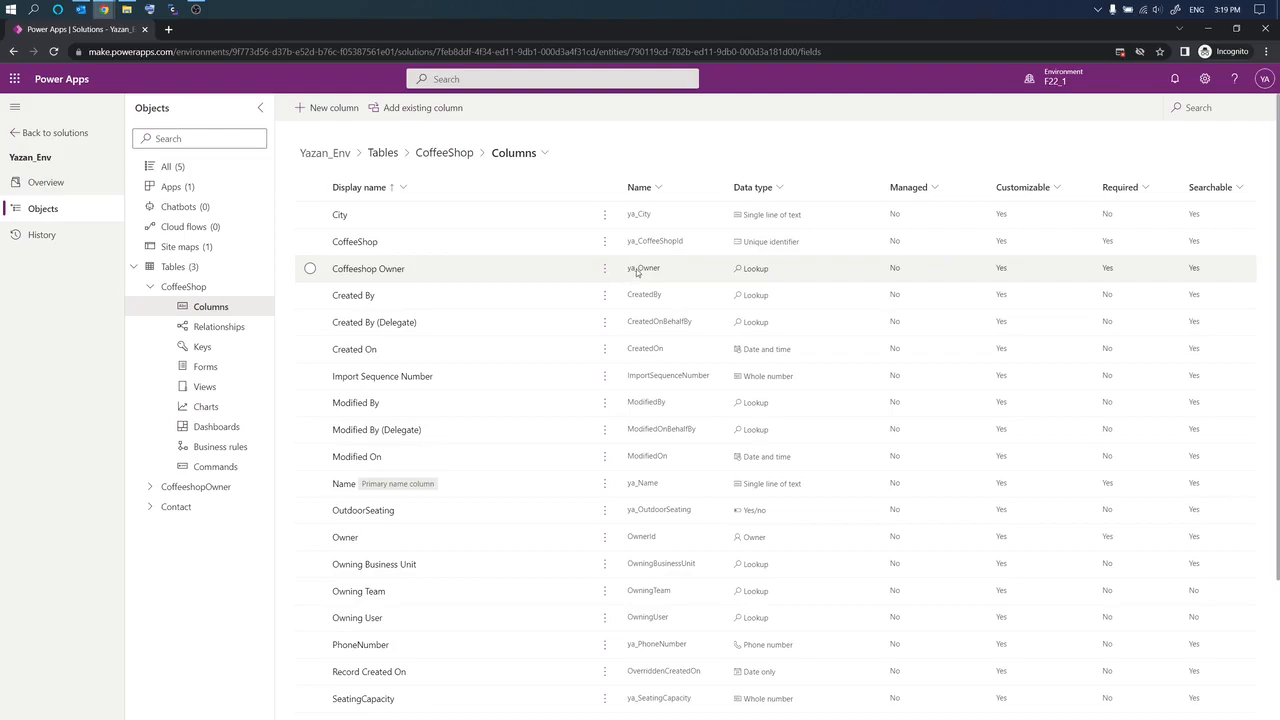
{"action": "left_click", "coordinate": [310, 269]}
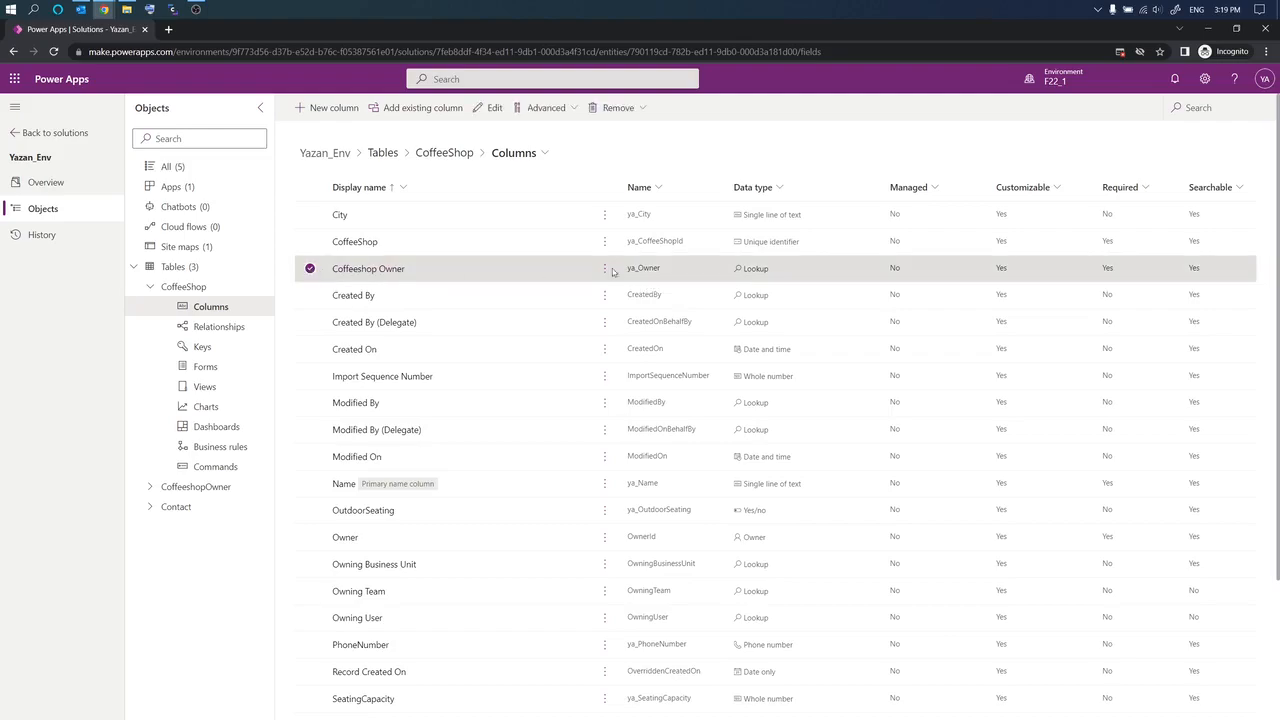
{"action": "left_click", "coordinate": [203, 367]}
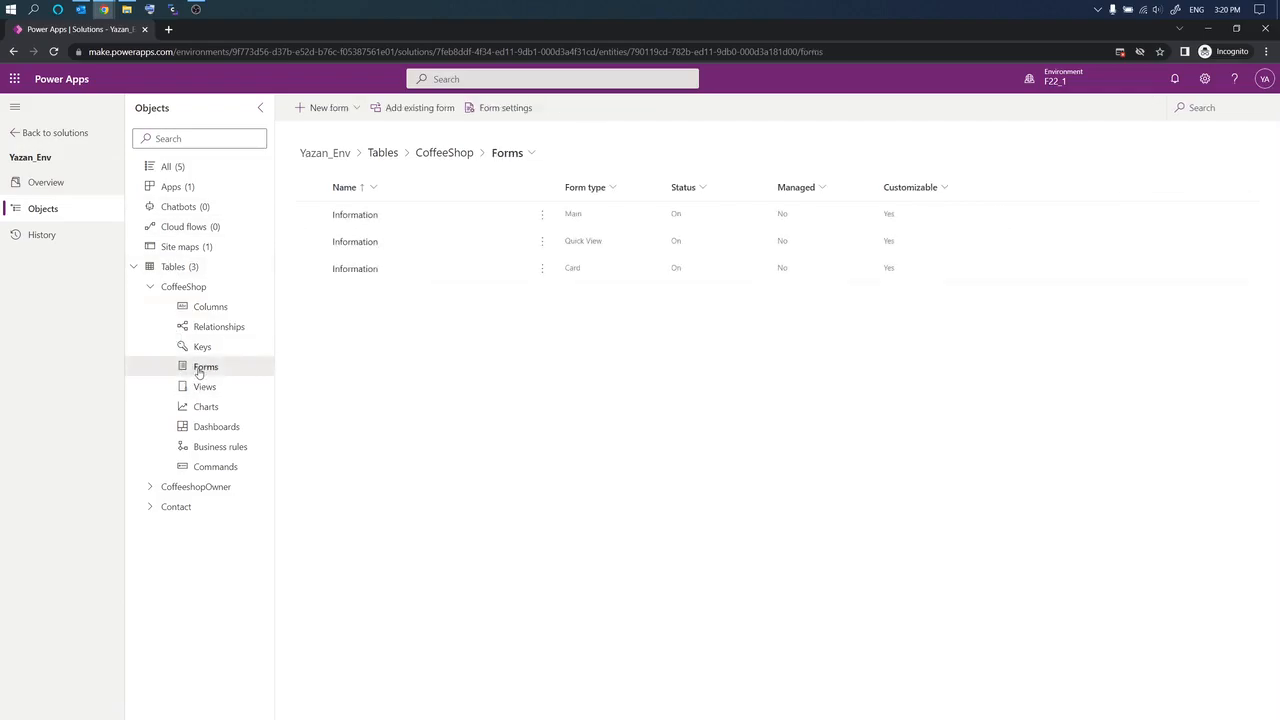
Step: Add Coffeeshop Owner to the Information form, between Phone Number and Owner
{"action": "left_click", "coordinate": [355, 216]}
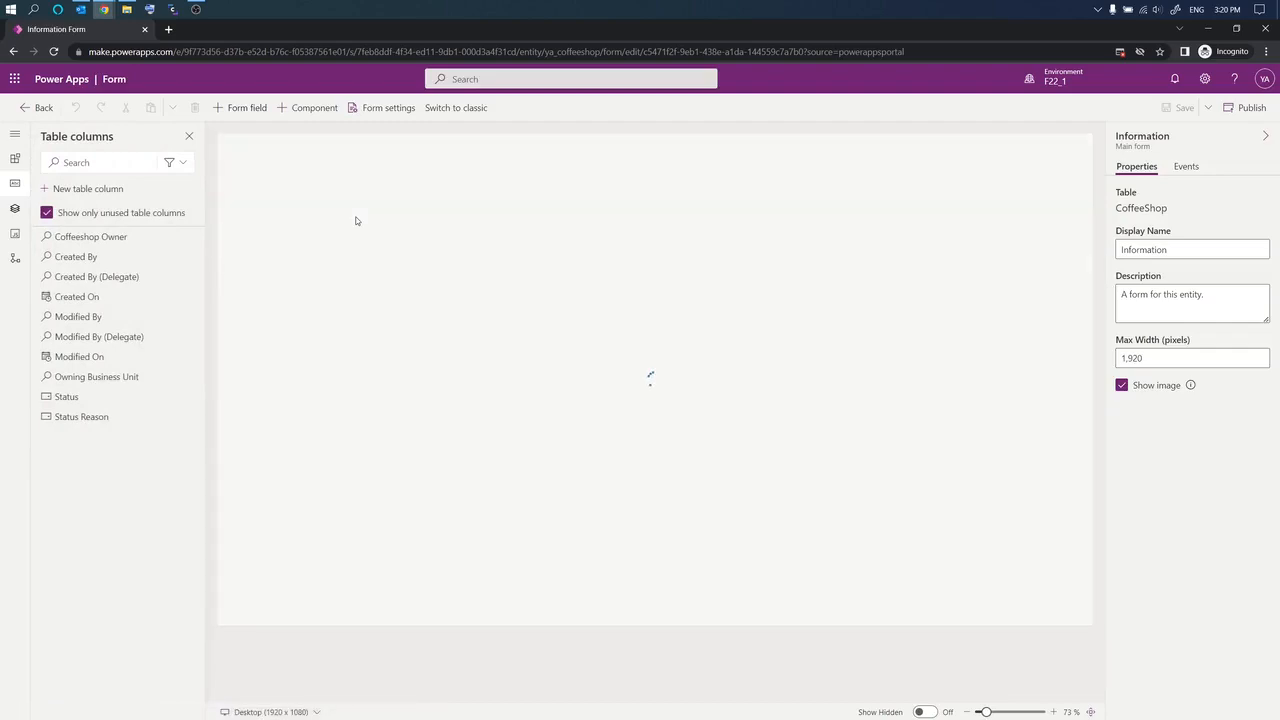
{"action": "left_click", "coordinate": [84, 242]}
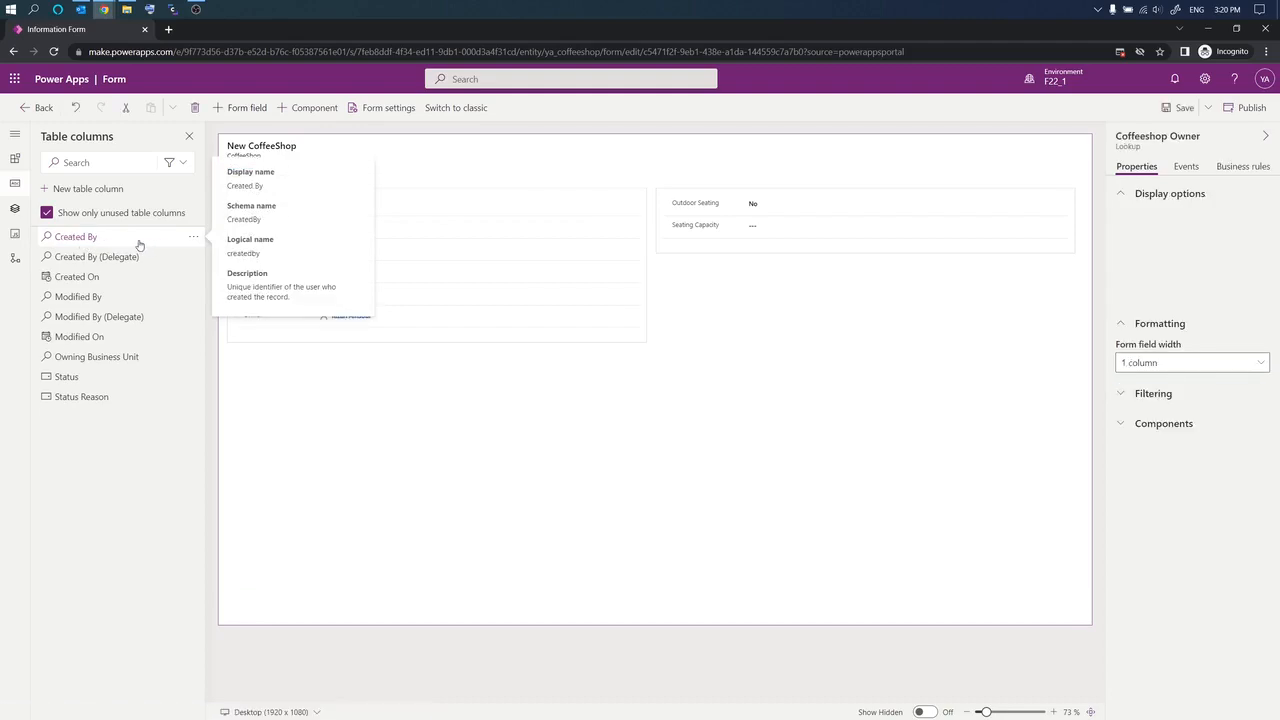
{"action": "left_click", "coordinate": [366, 500]}
{"action": "left_click_drag", "start_coordinate": [266, 343], "coordinate": [268, 318]}
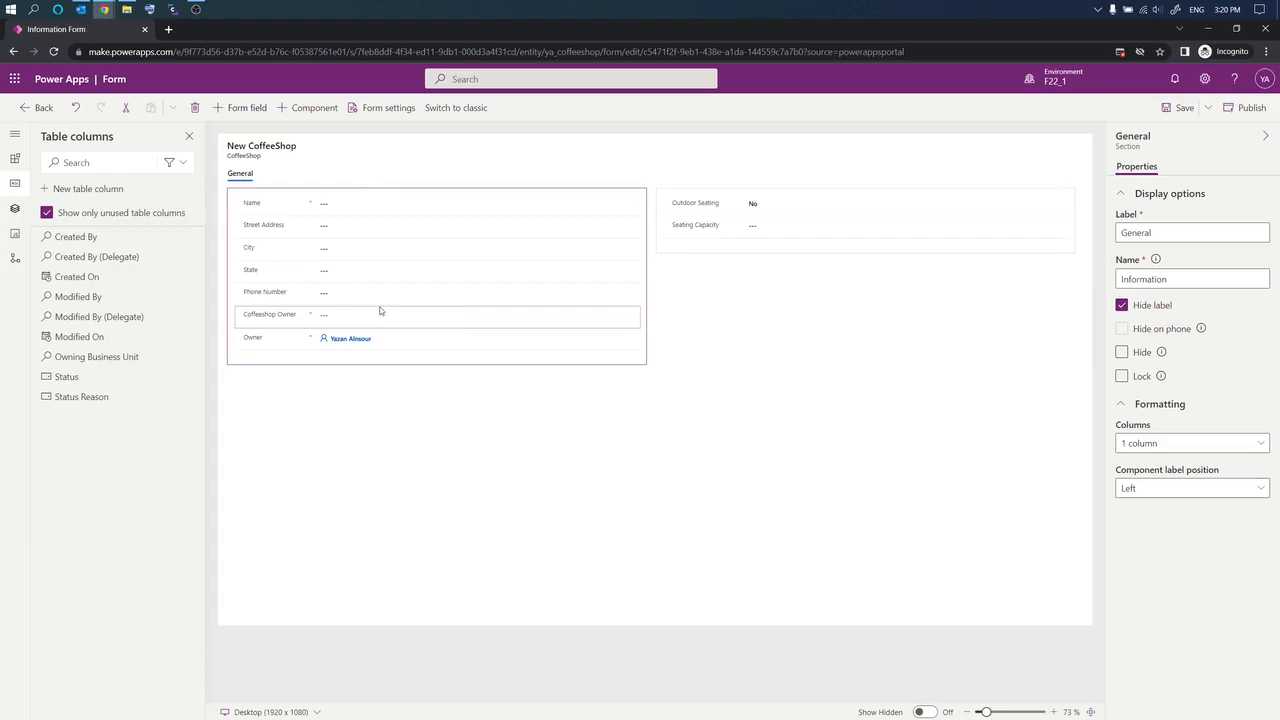
{"action": "left_click", "coordinate": [246, 465]}
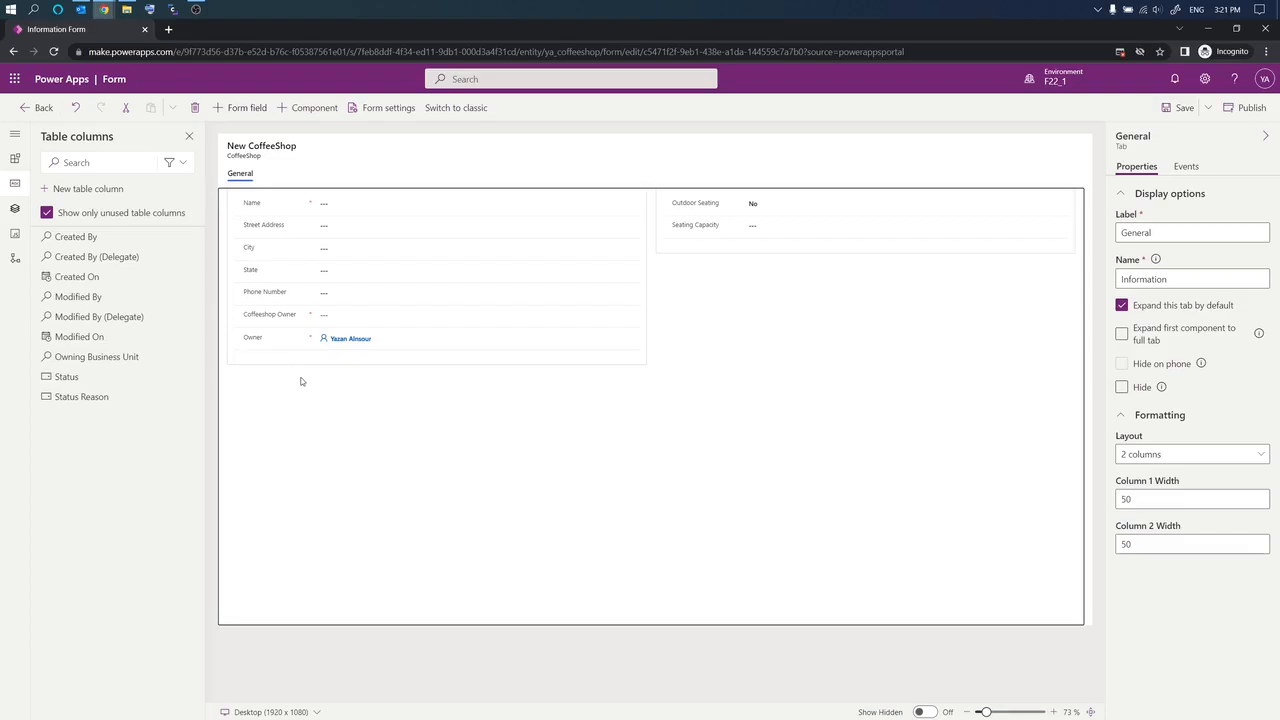
Step: Add a one-column tab from Components, then delete it again
{"action": "left_click", "coordinate": [18, 162]}
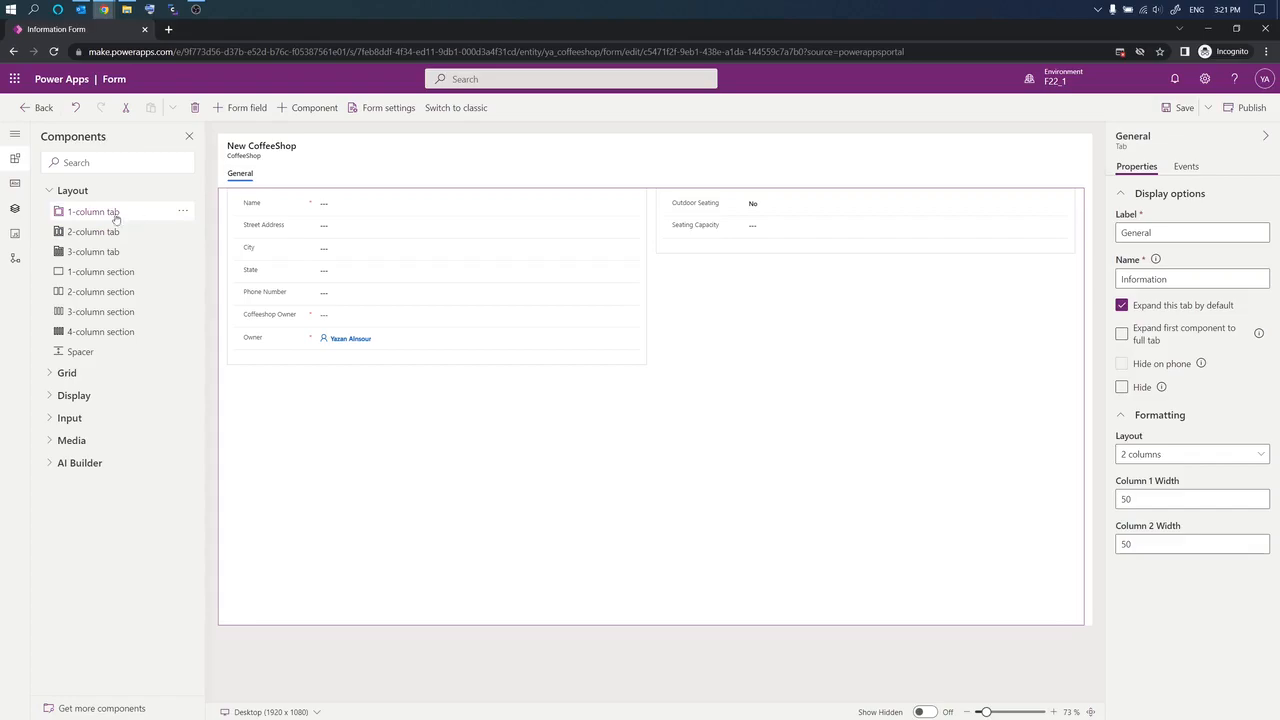
{"action": "left_click_drag", "start_coordinate": [117, 220], "coordinate": [380, 465]}
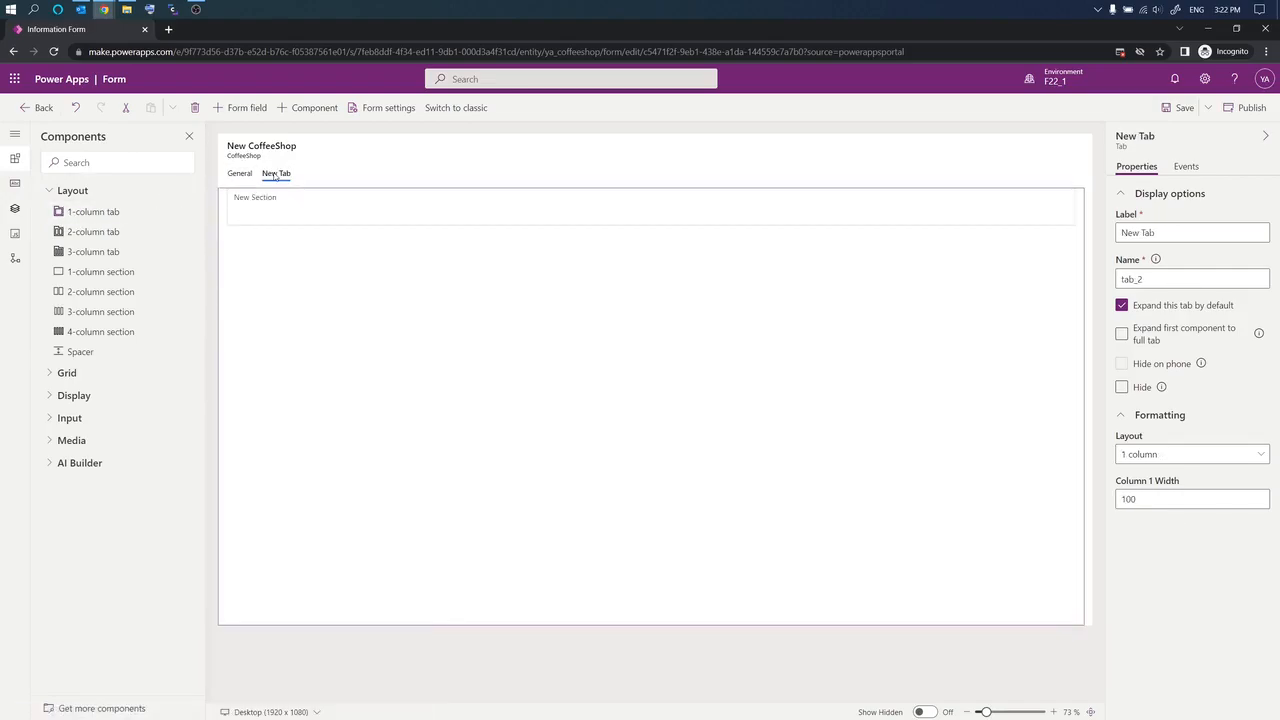
{"action": "left_click", "coordinate": [195, 107]}
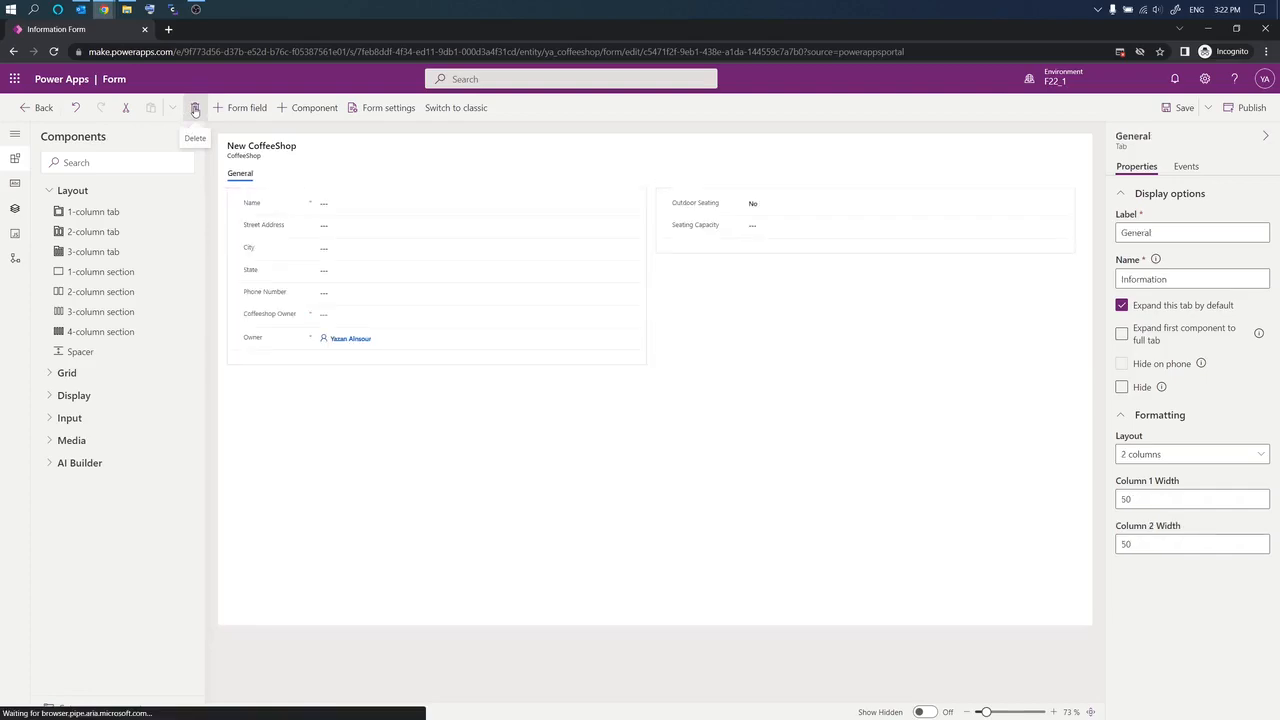
Step: Add a one-column section below the general fields and label it 'Contacts'
{"action": "left_click", "coordinate": [50, 373]}
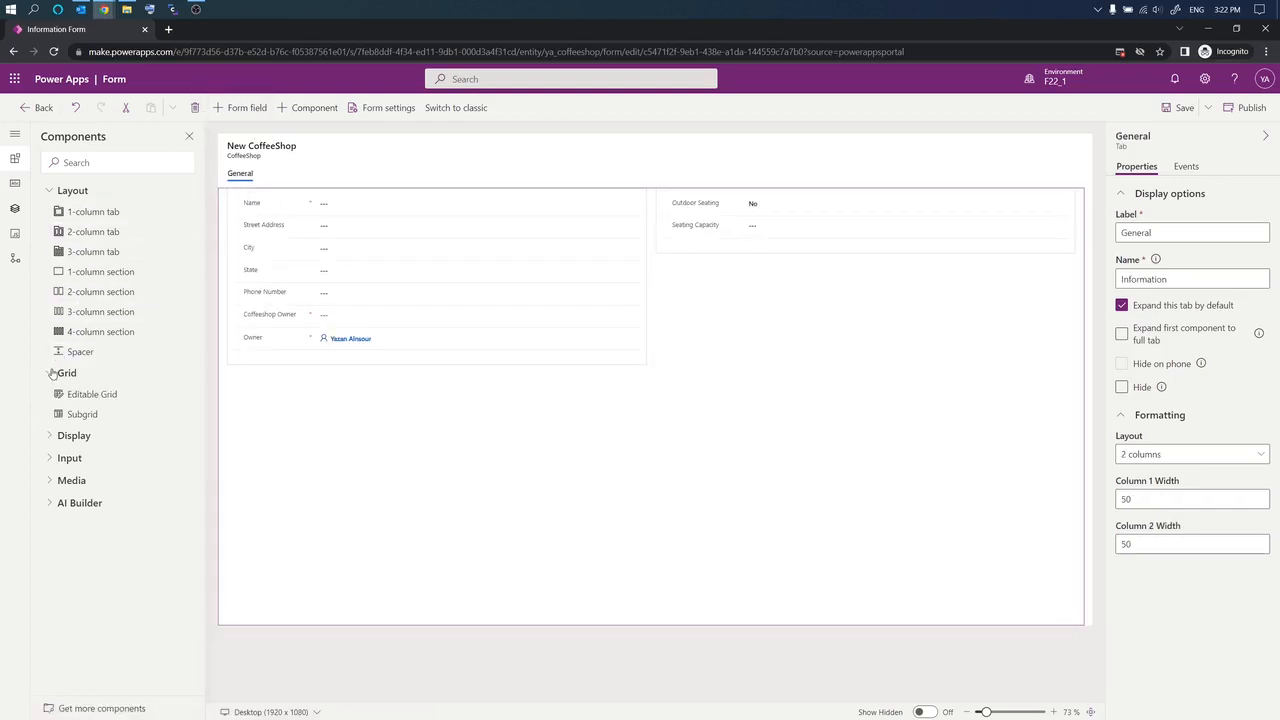
{"action": "left_click", "coordinate": [51, 438]}
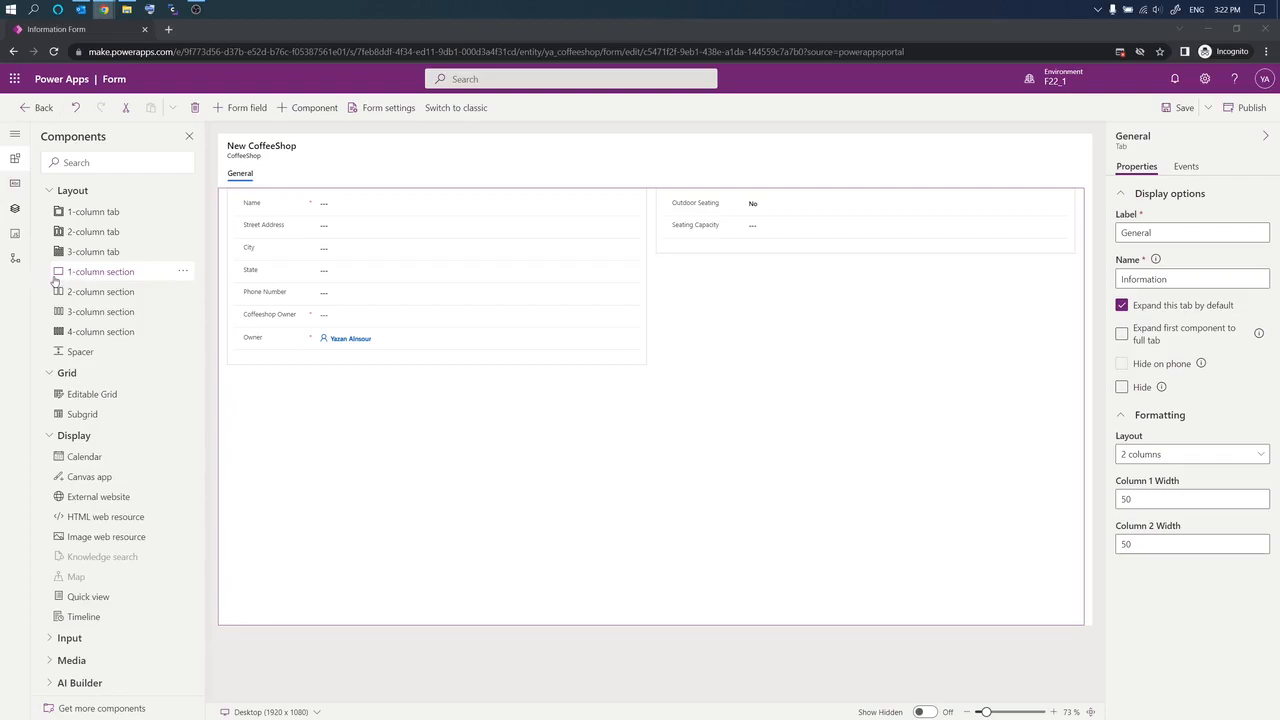
{"action": "left_click_drag", "start_coordinate": [120, 279], "coordinate": [389, 464]}
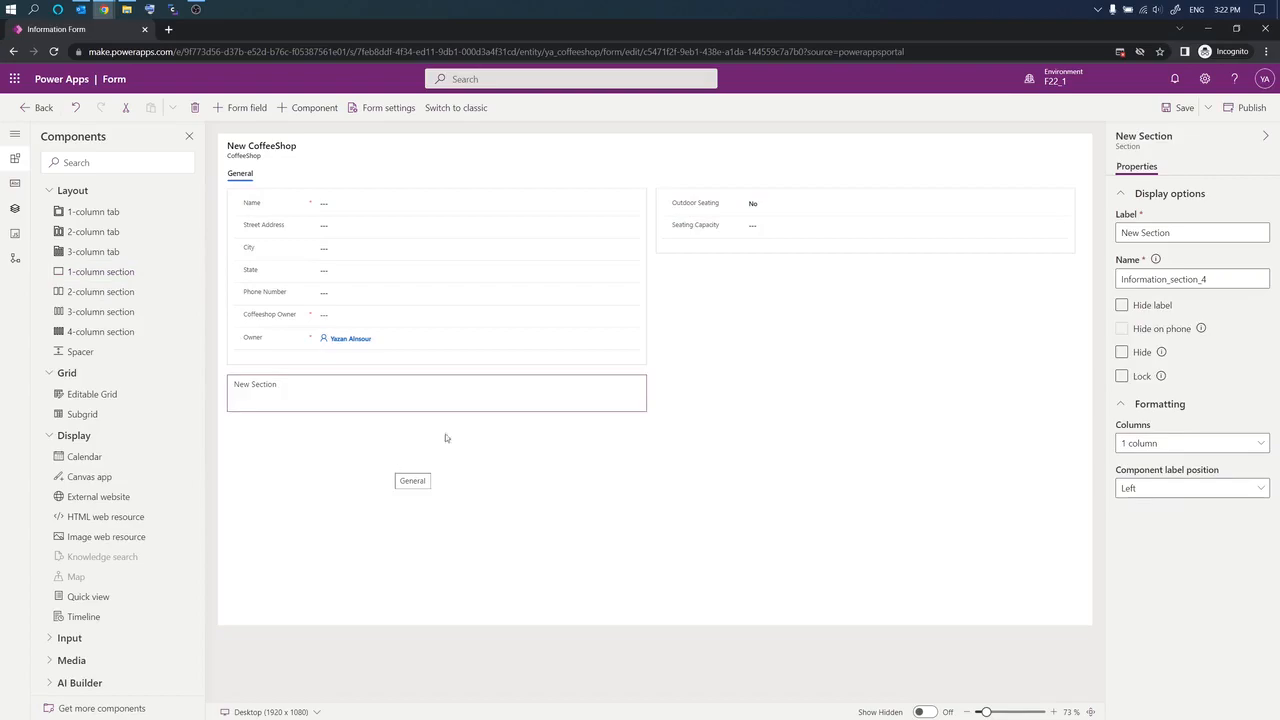
{"action": "left_click", "coordinate": [1193, 229]}
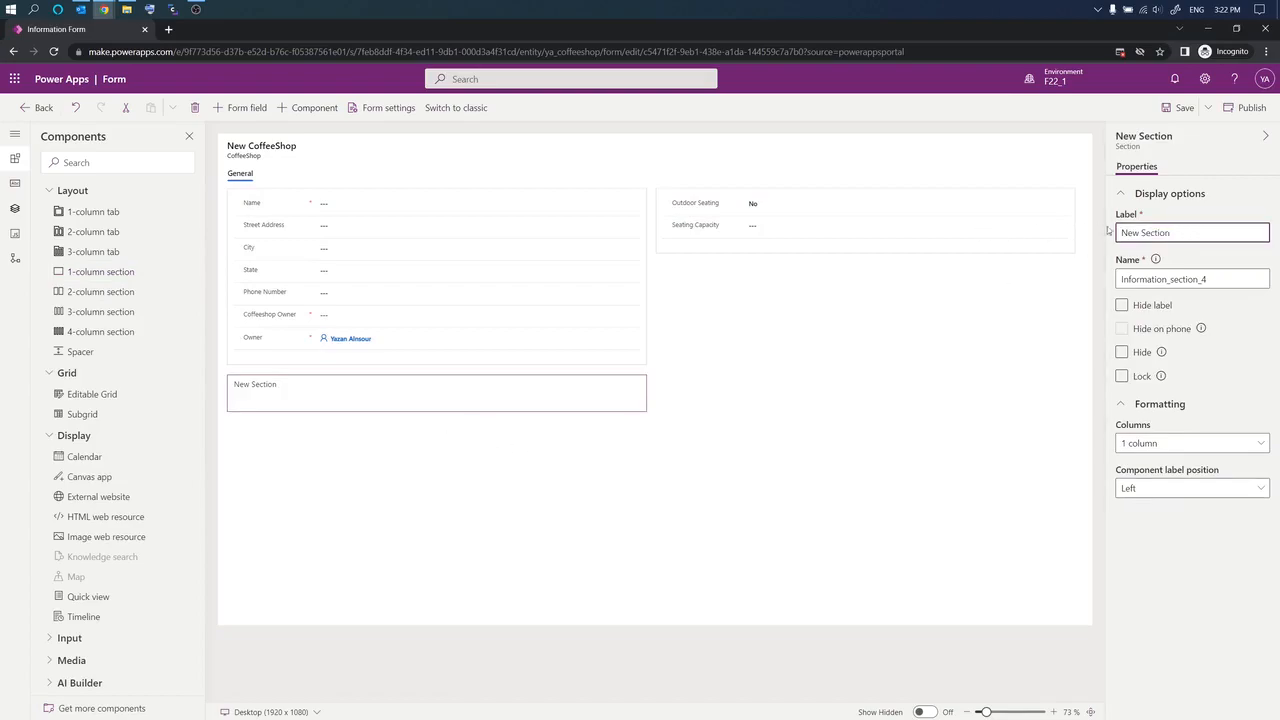
{"action": "key", "text": "ctrl+a"}
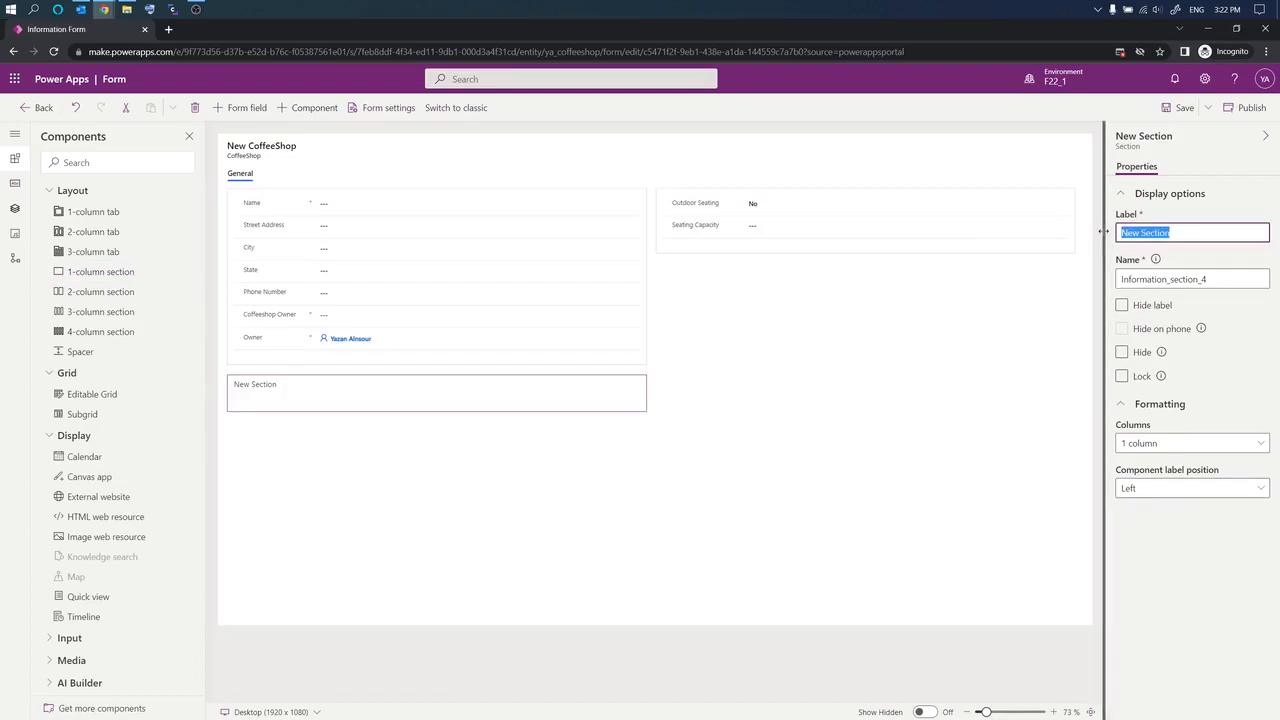
{"action": "type", "text": "Contacts"}
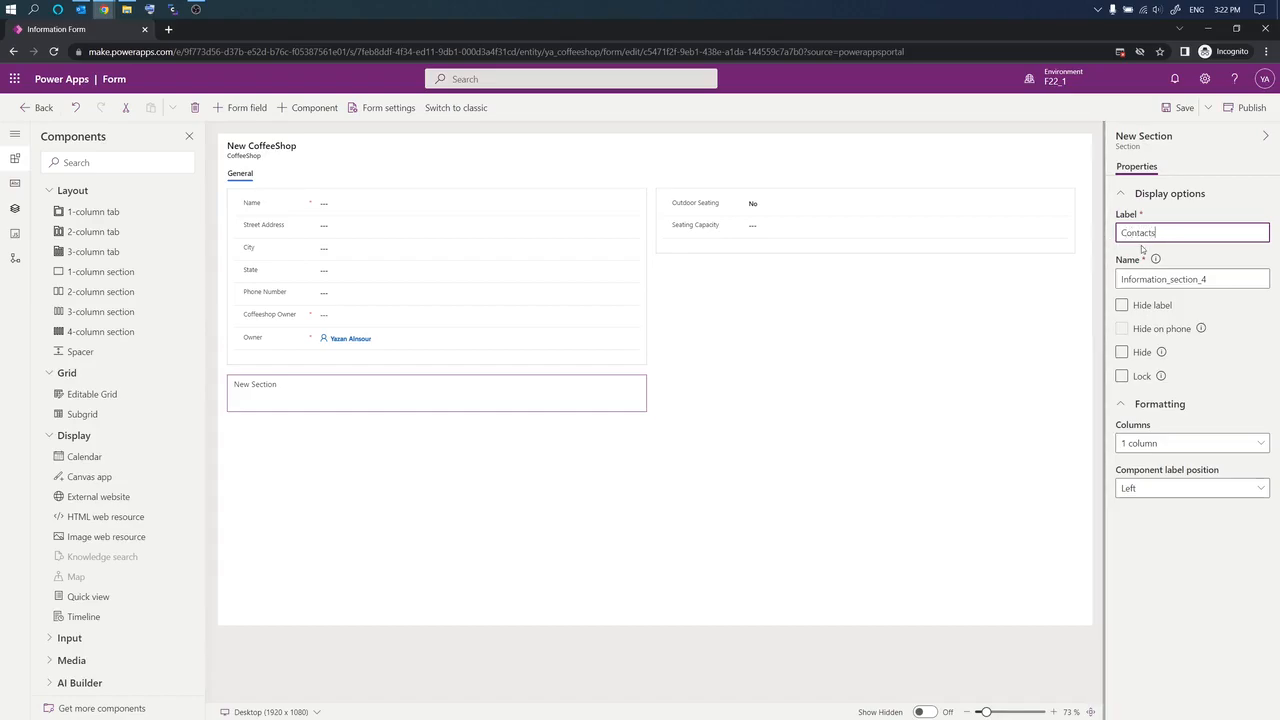
{"action": "left_click", "coordinate": [1244, 210]}
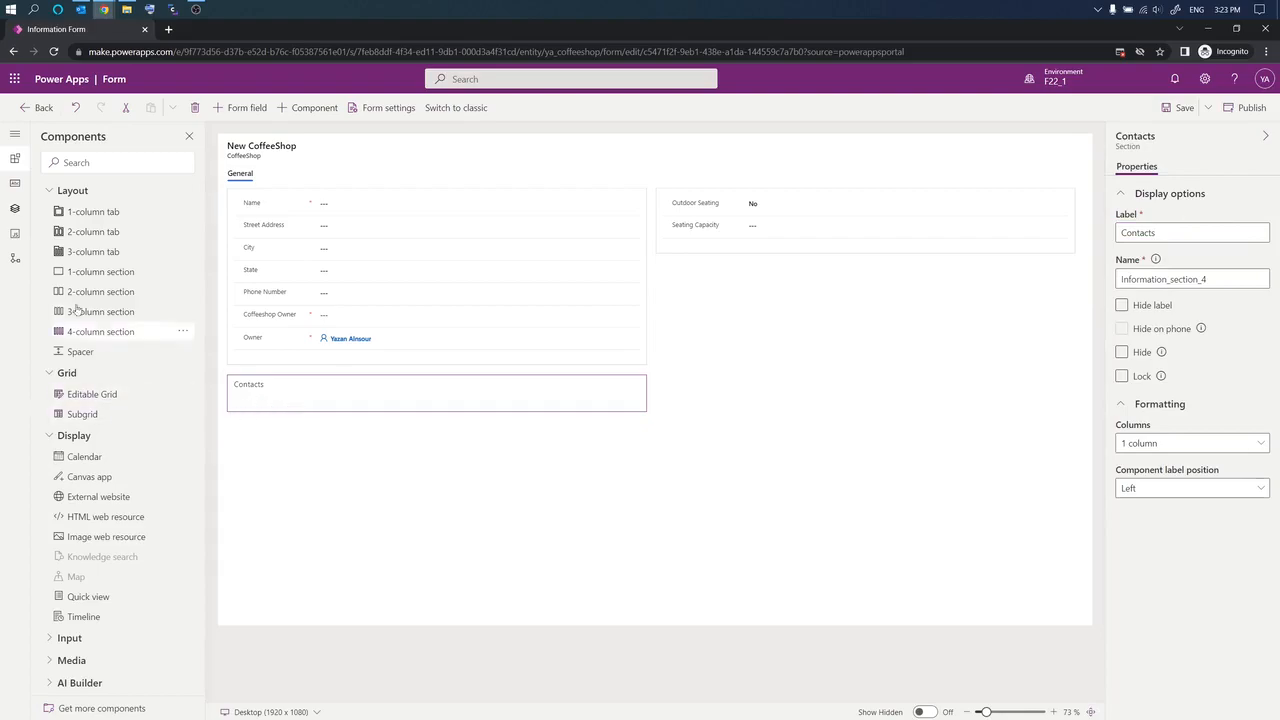
Step: Drop a subgrid into Contacts showing related Contacts records, default view Active Contacts
{"action": "left_click", "coordinate": [49, 191]}
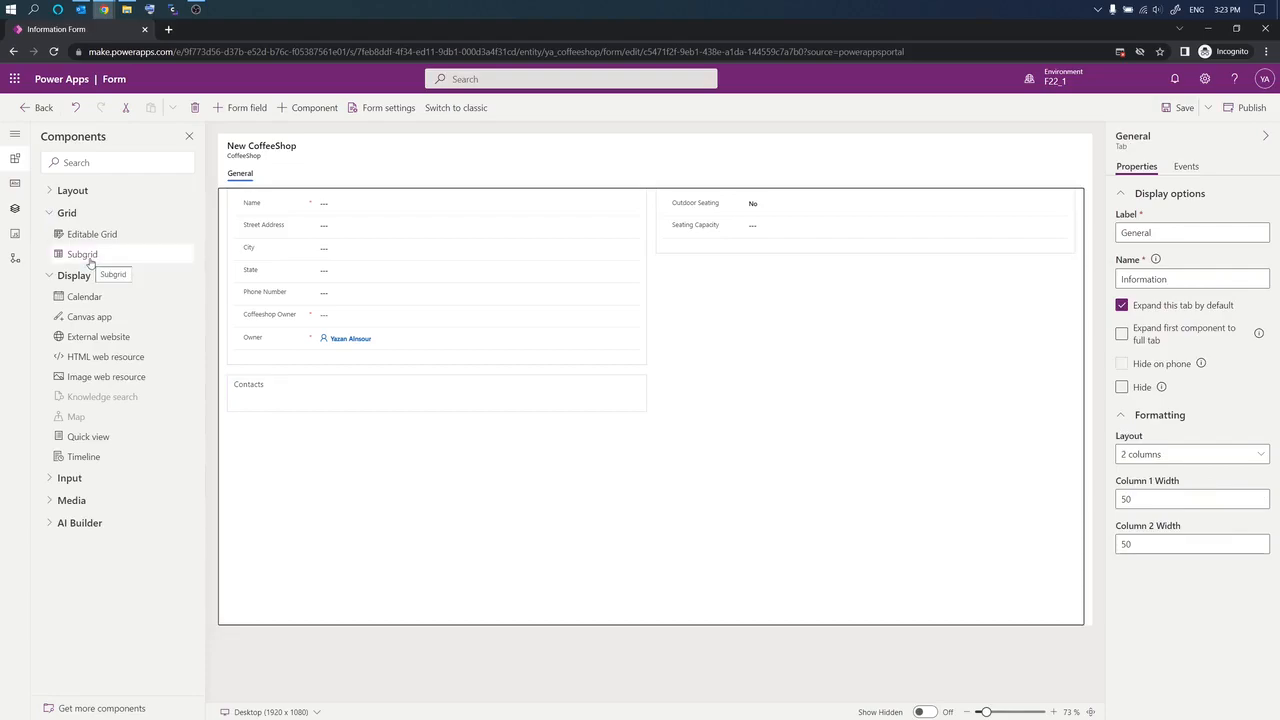
{"action": "left_click_drag", "start_coordinate": [86, 256], "coordinate": [303, 396]}
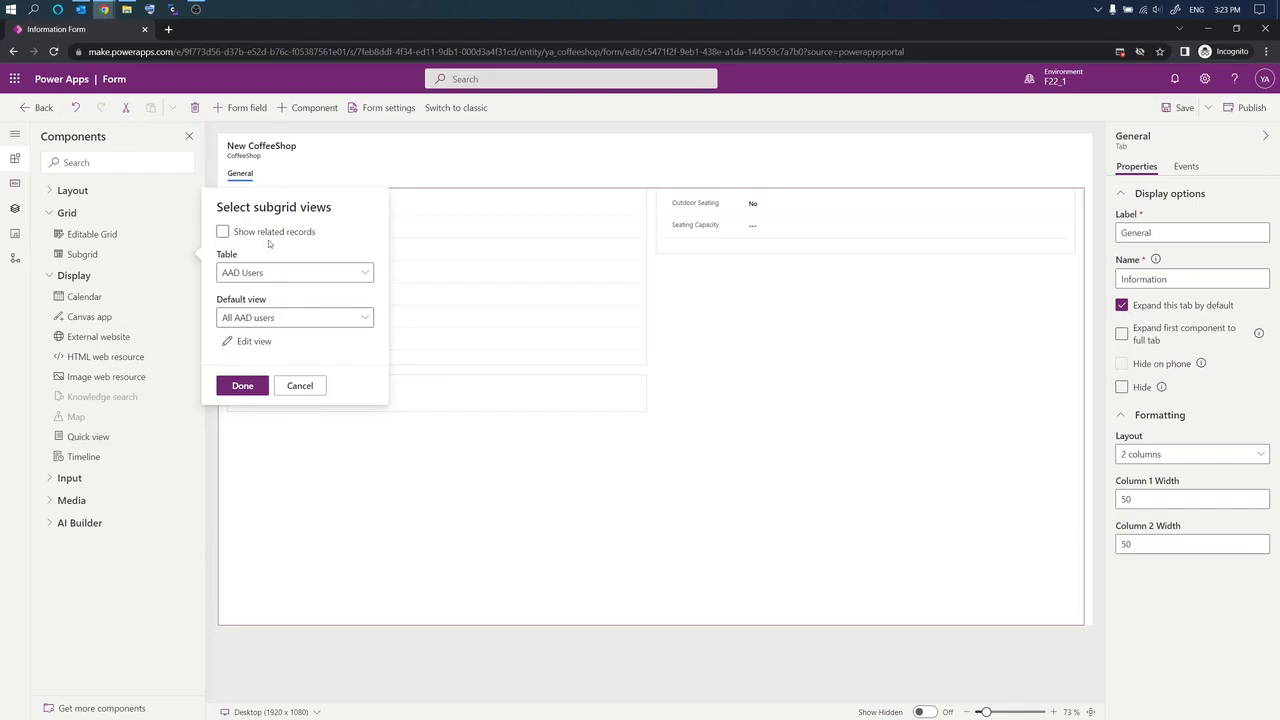
{"action": "left_click", "coordinate": [365, 274]}
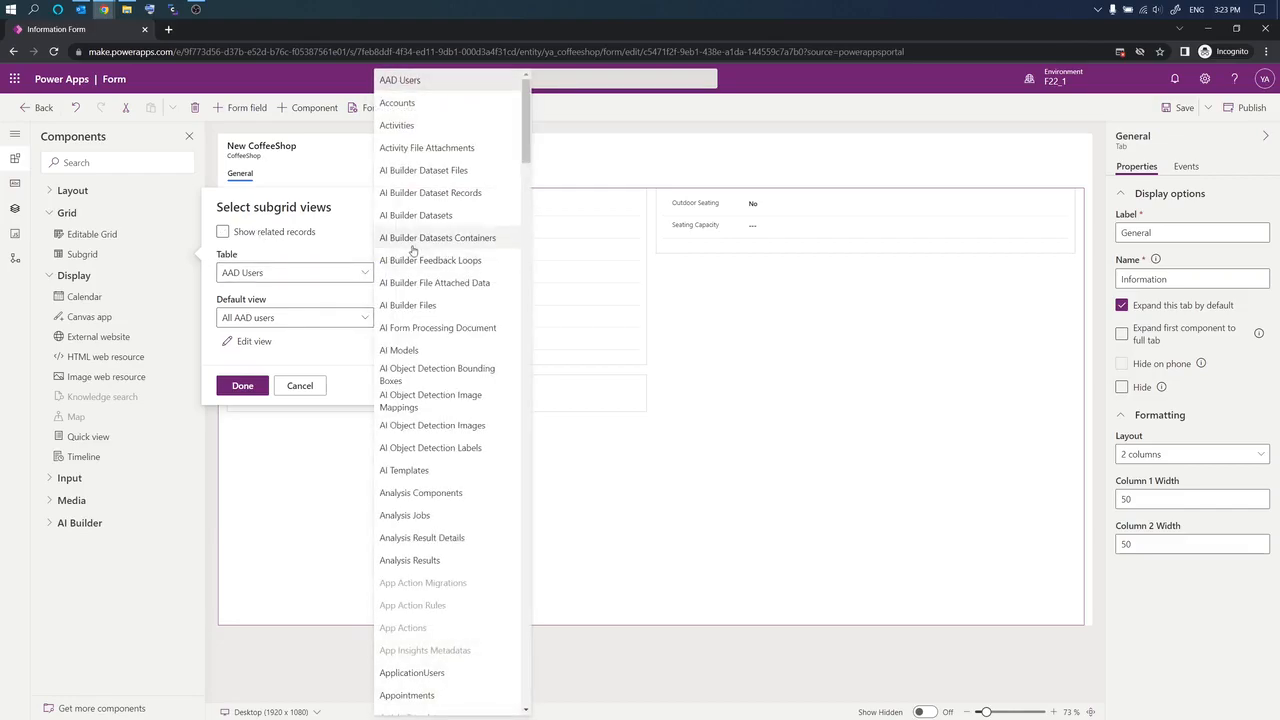
{"action": "scroll", "coordinate": [412, 250], "scroll_direction": "down", "scroll_amount": 6}
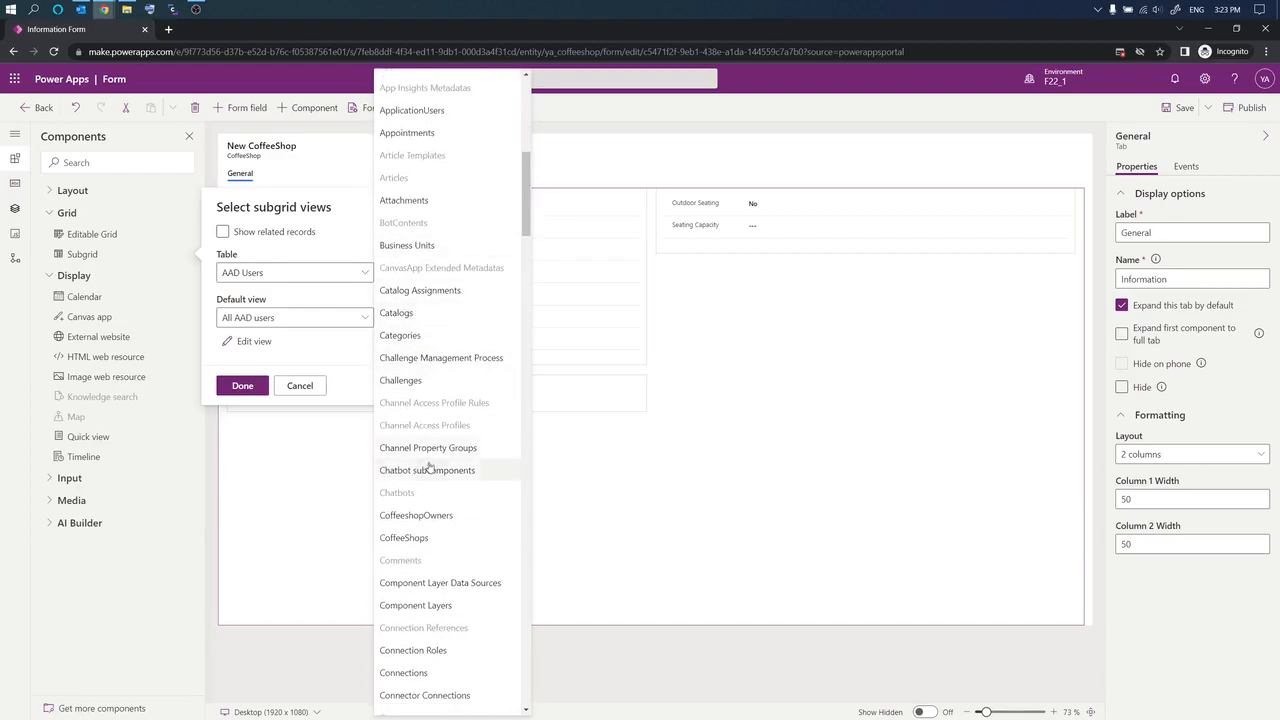
{"action": "scroll", "coordinate": [435, 551], "scroll_direction": "down", "scroll_amount": 3}
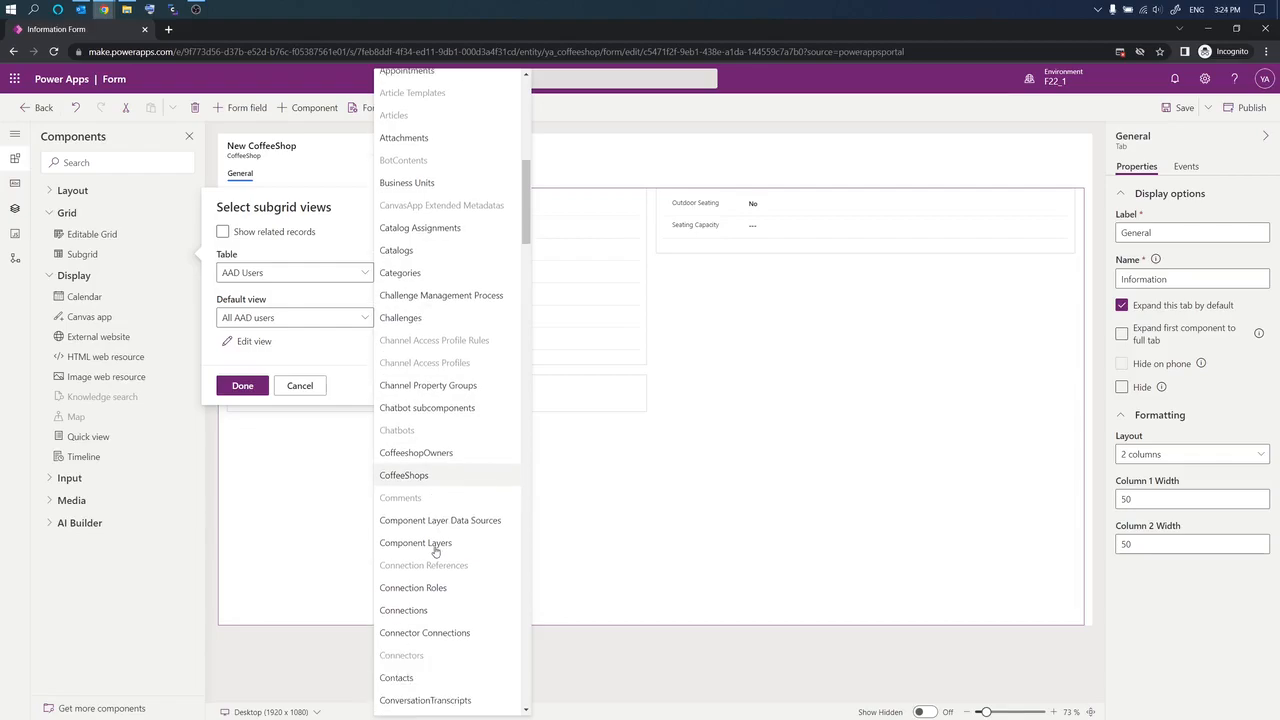
{"action": "left_click", "coordinate": [401, 555]}
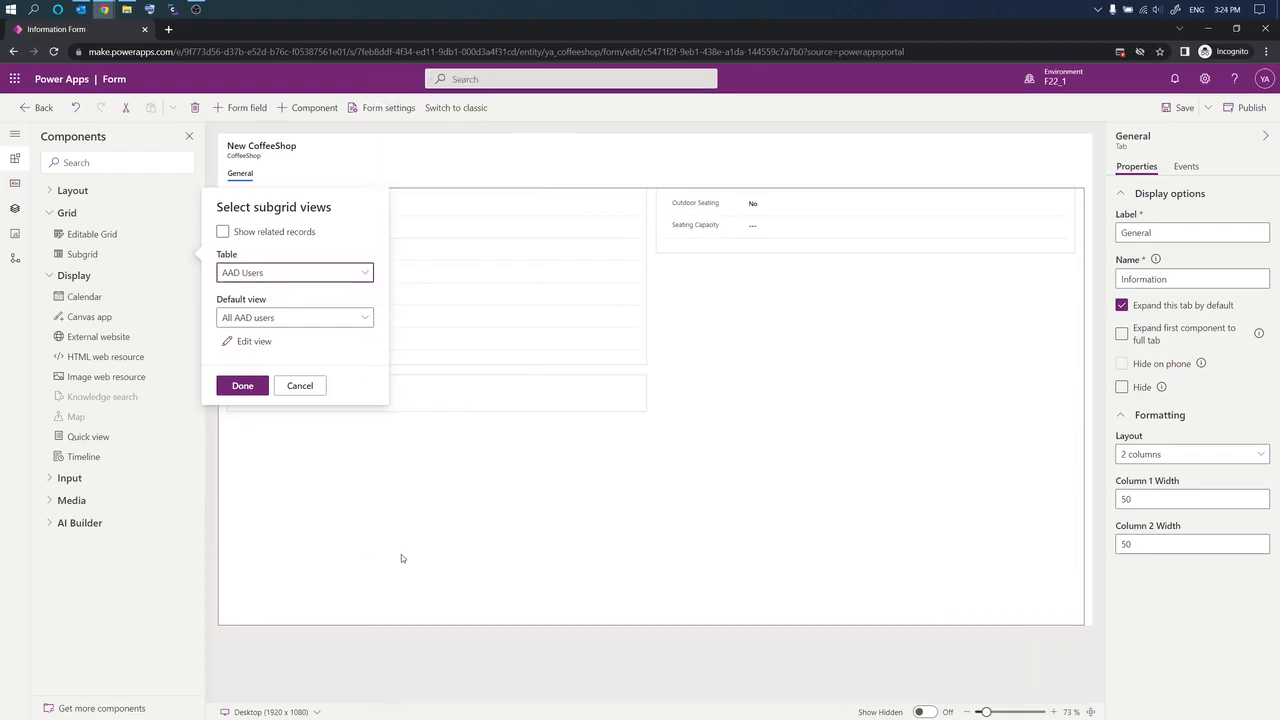
{"action": "left_click", "coordinate": [222, 232]}
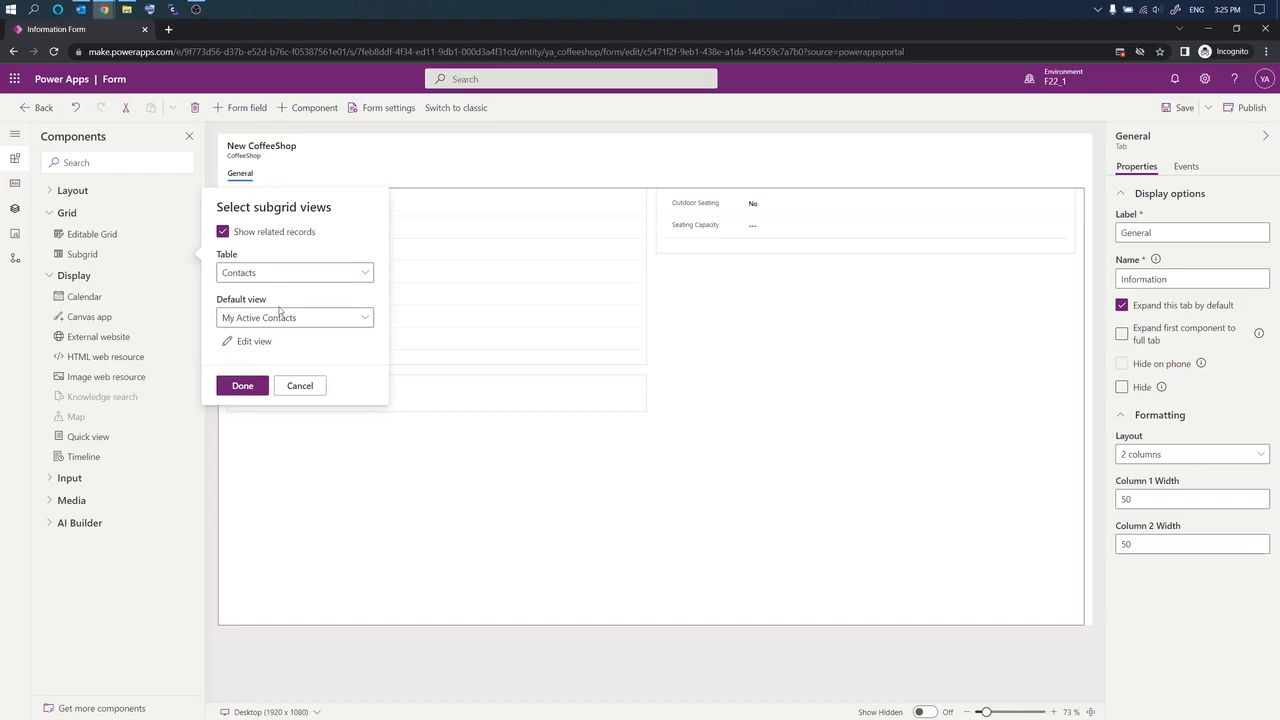
{"action": "left_click", "coordinate": [367, 318]}
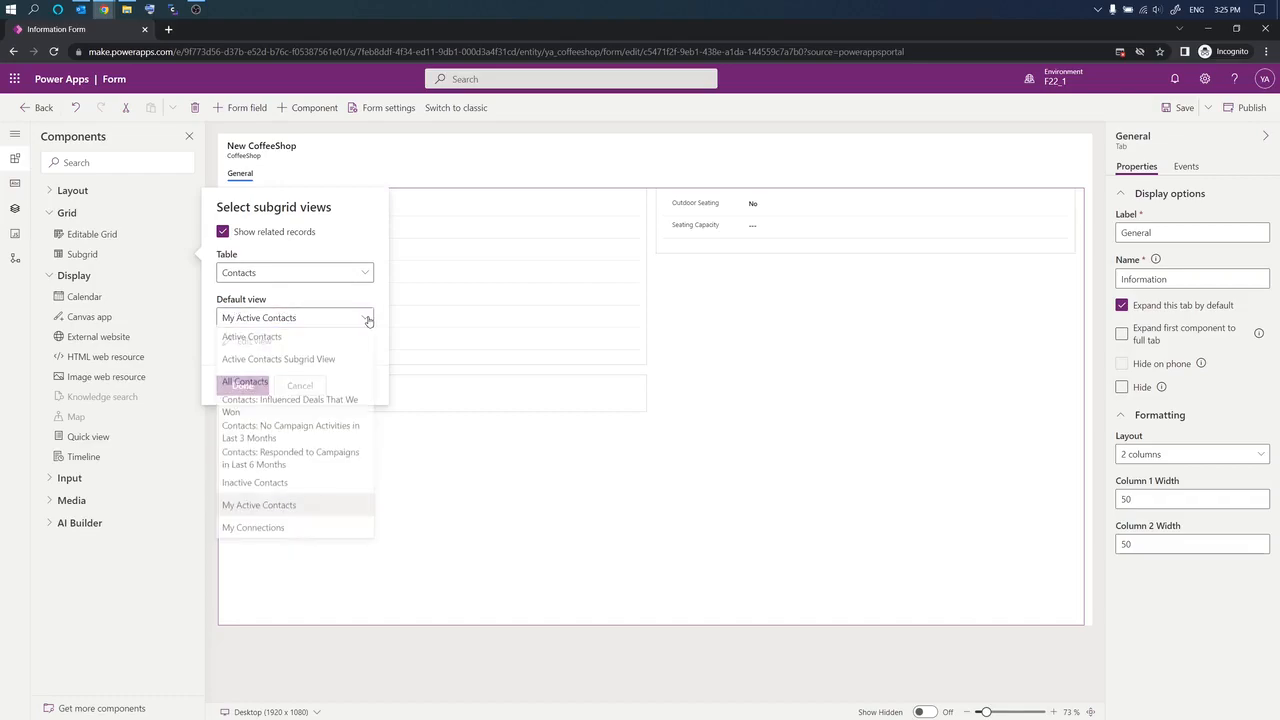
{"action": "left_click", "coordinate": [252, 338]}
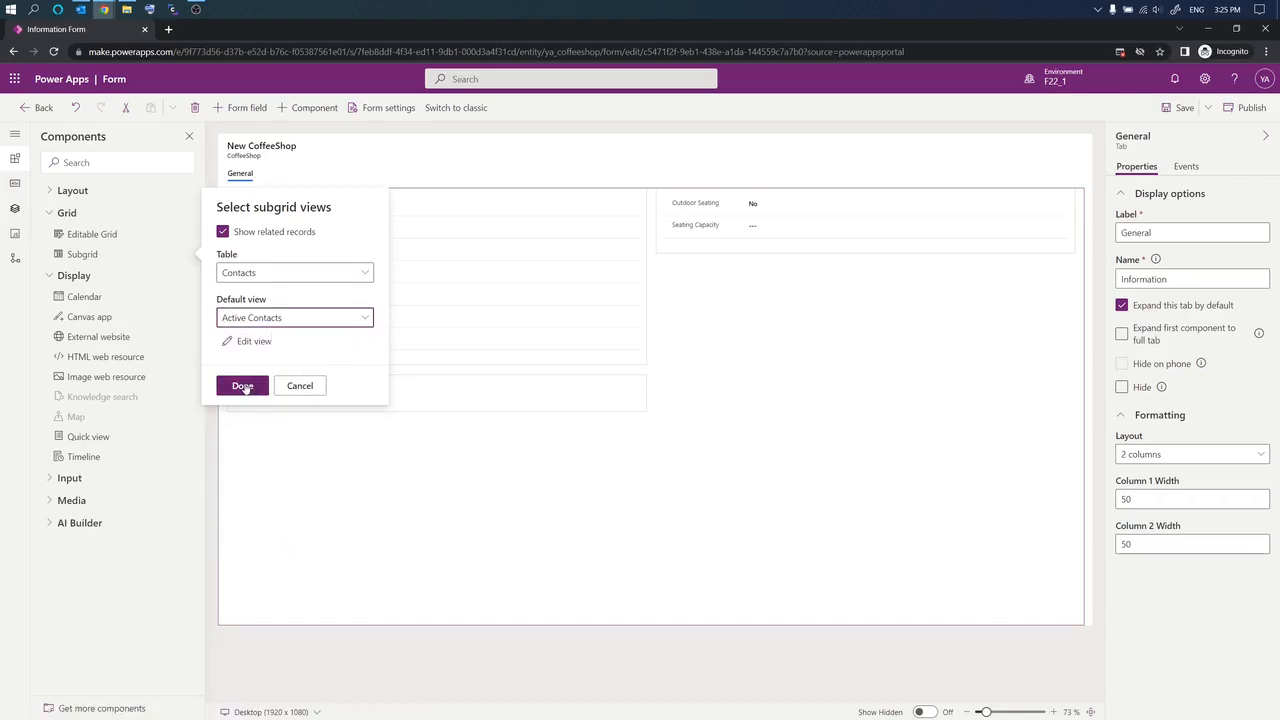
Step: Add the related Contacts subgrid and name it Coffee_Shop_Contacts
{"action": "left_click", "coordinate": [243, 386]}
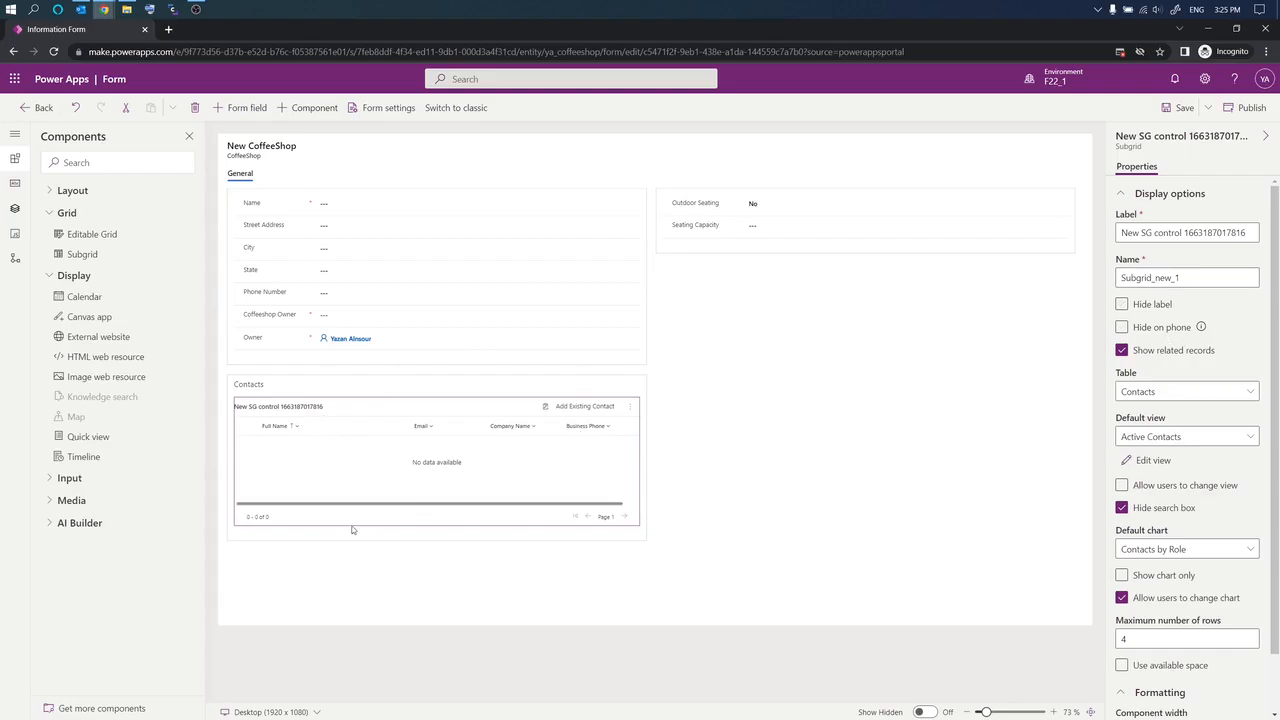
{"action": "left_click", "coordinate": [1184, 278]}
{"action": "left_click_drag", "start_coordinate": [1184, 278], "coordinate": [1106, 277]}
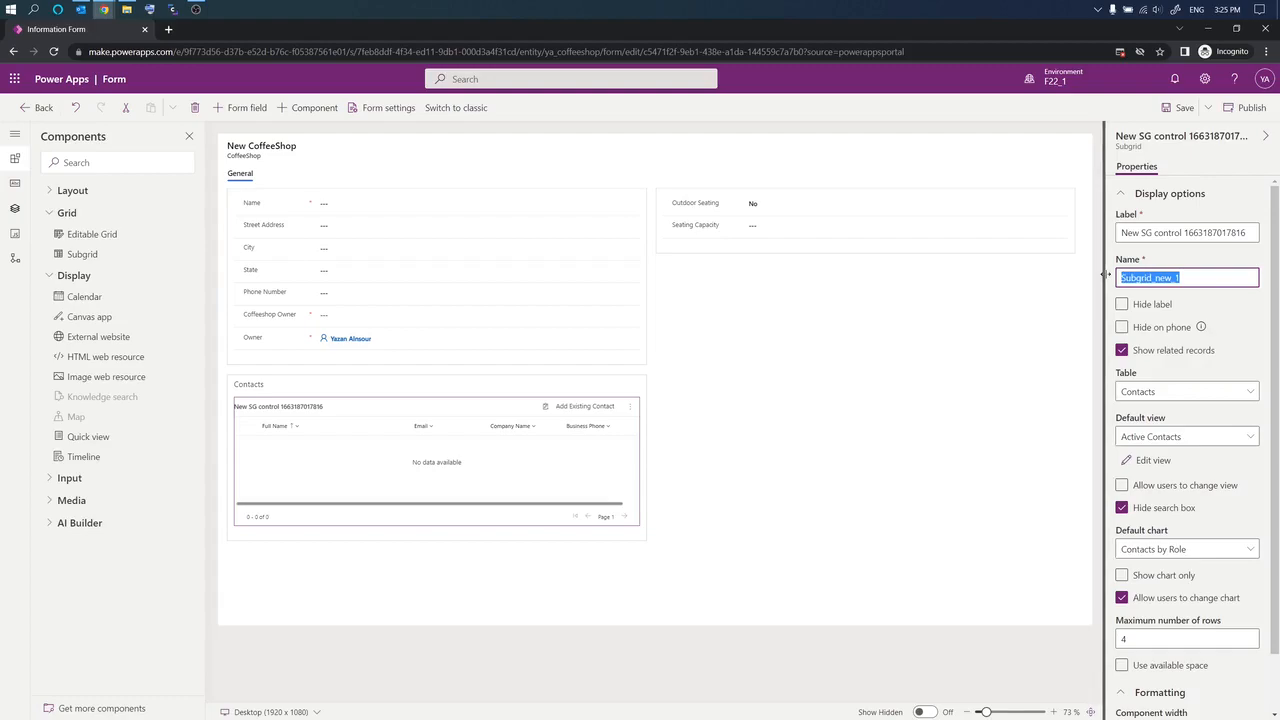
{"action": "type", "text": "Coffee sh"}
{"action": "key", "text": "BackSpace"}
{"action": "key", "text": "BackSpace"}
{"action": "type", "text": "Sh"}
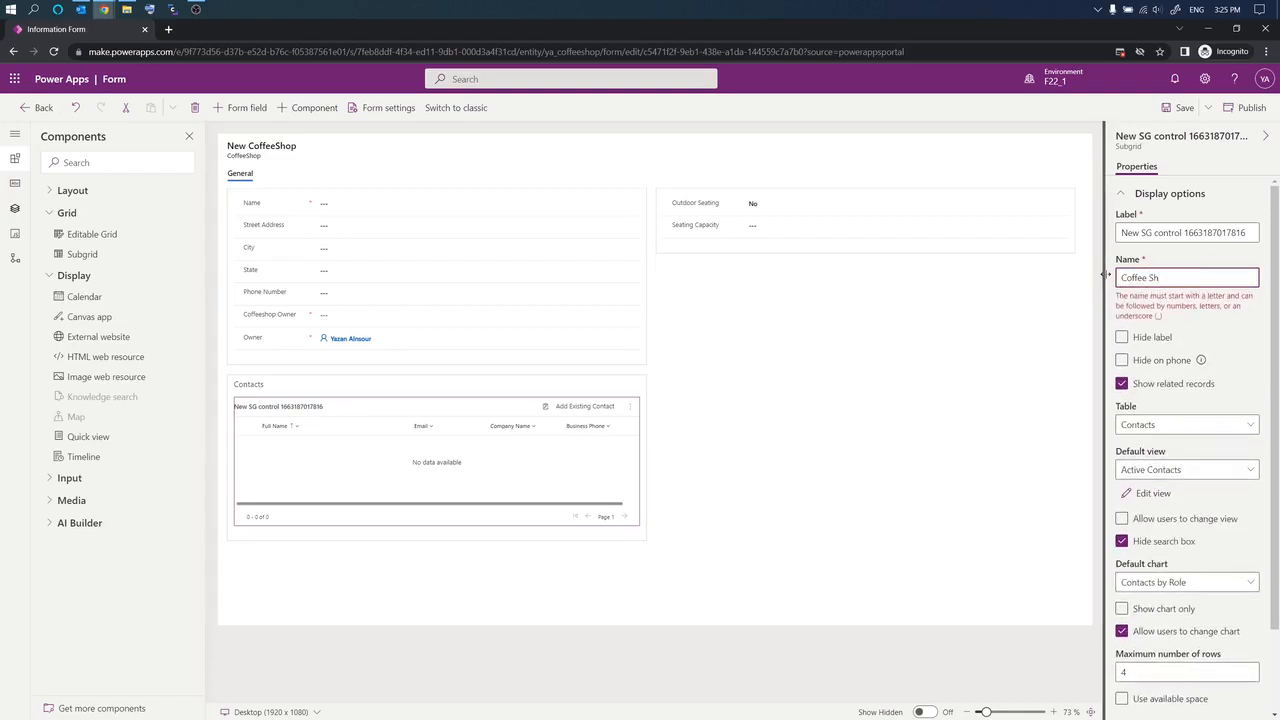
{"action": "key", "text": "BackSpace"}
{"action": "key", "text": "BackSpace"}
{"action": "key", "text": "BackSpace"}
{"action": "type", "text": "_Shop"}
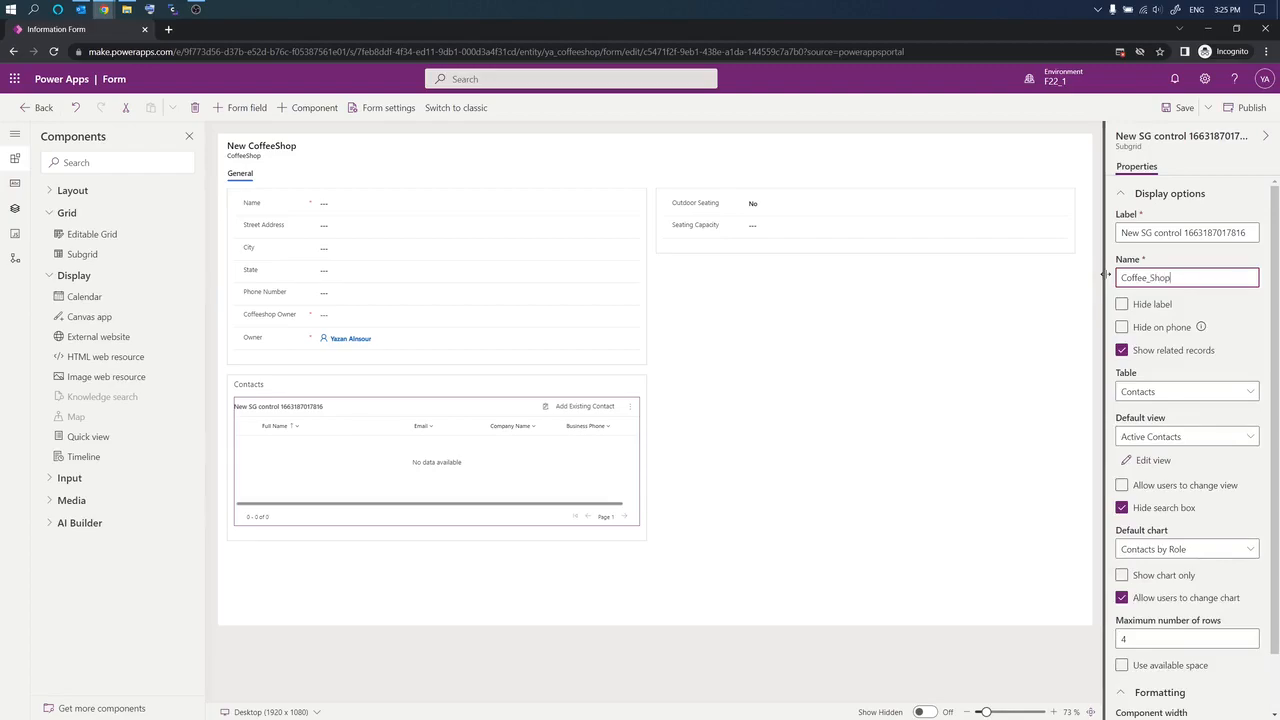
{"action": "type", "text": "_Contacts"}
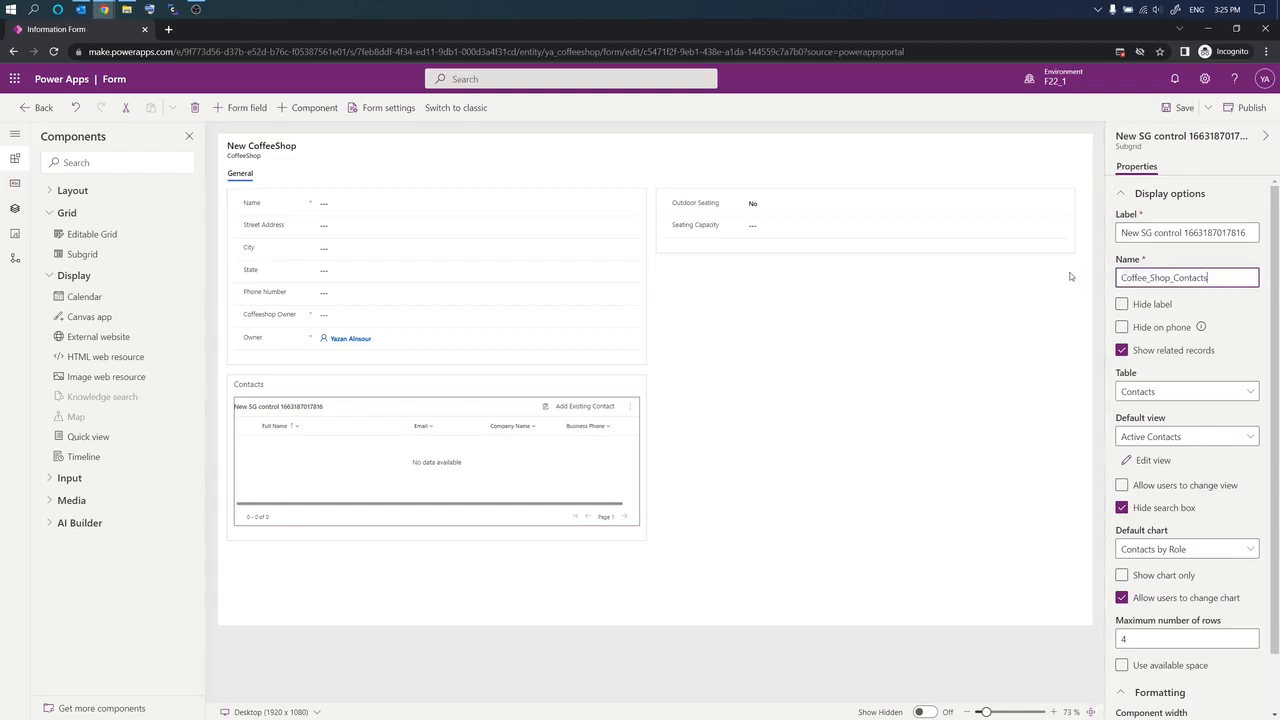
Step: Set the subgrid's label to Coffee Shop Contacts
{"action": "left_click_drag", "start_coordinate": [1208, 277], "coordinate": [1106, 277]}
{"action": "key", "text": "ctrl+c"}
{"action": "left_click", "coordinate": [1250, 232]}
{"action": "key", "text": "ctrl+v"}
{"action": "key", "text": "ctrl+a"}
{"action": "key", "text": "ctrl+v"}
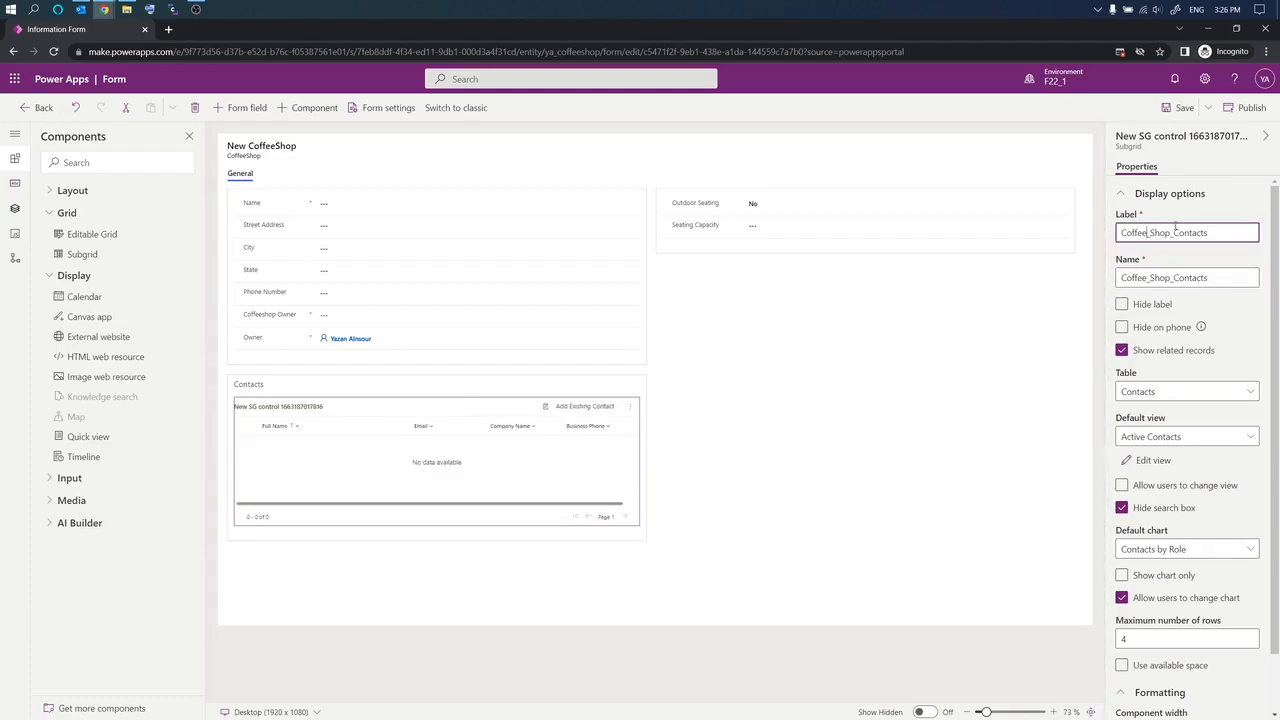
{"action": "key", "text": "BackSpace"}
{"action": "left_click", "coordinate": [1172, 231]}
{"action": "key", "text": "BackSpace"}
{"action": "left_click", "coordinate": [862, 491]}
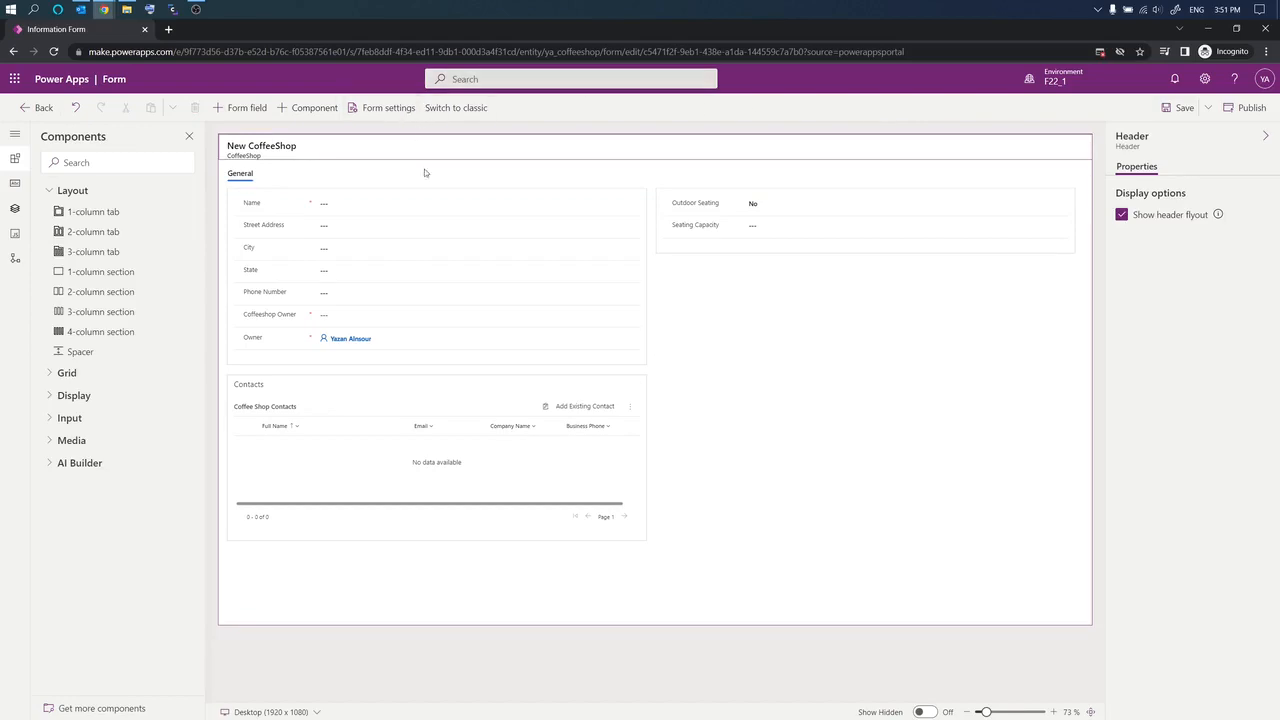
Step: Save and publish the CoffeeShop form, then return to the solution
{"action": "left_click", "coordinate": [1186, 110]}
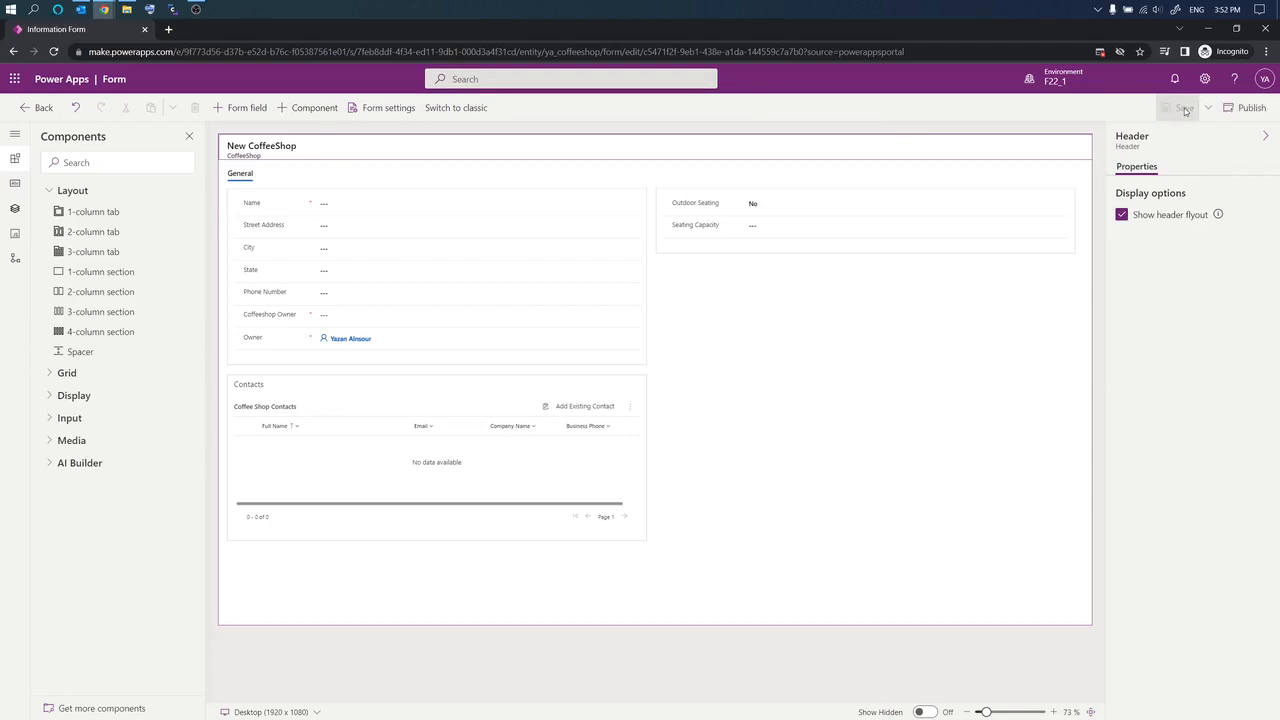
{"action": "left_click", "coordinate": [1251, 112]}
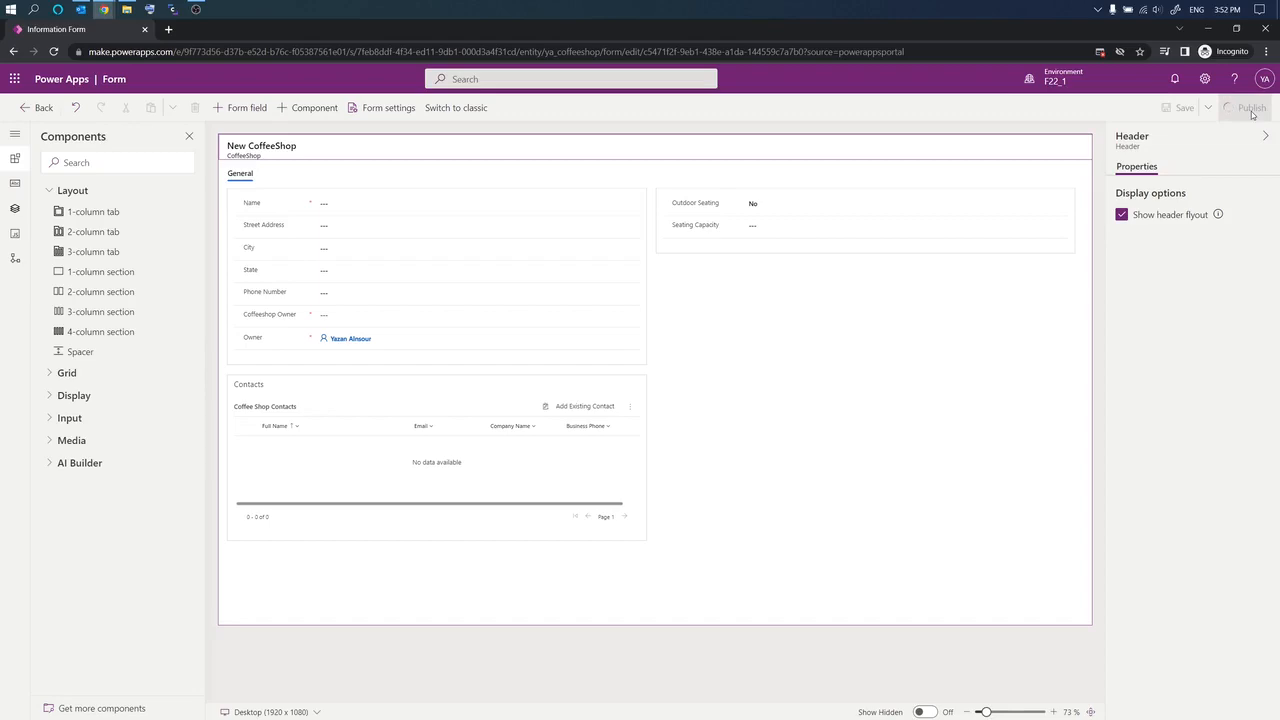
{"action": "left_click", "coordinate": [35, 106]}
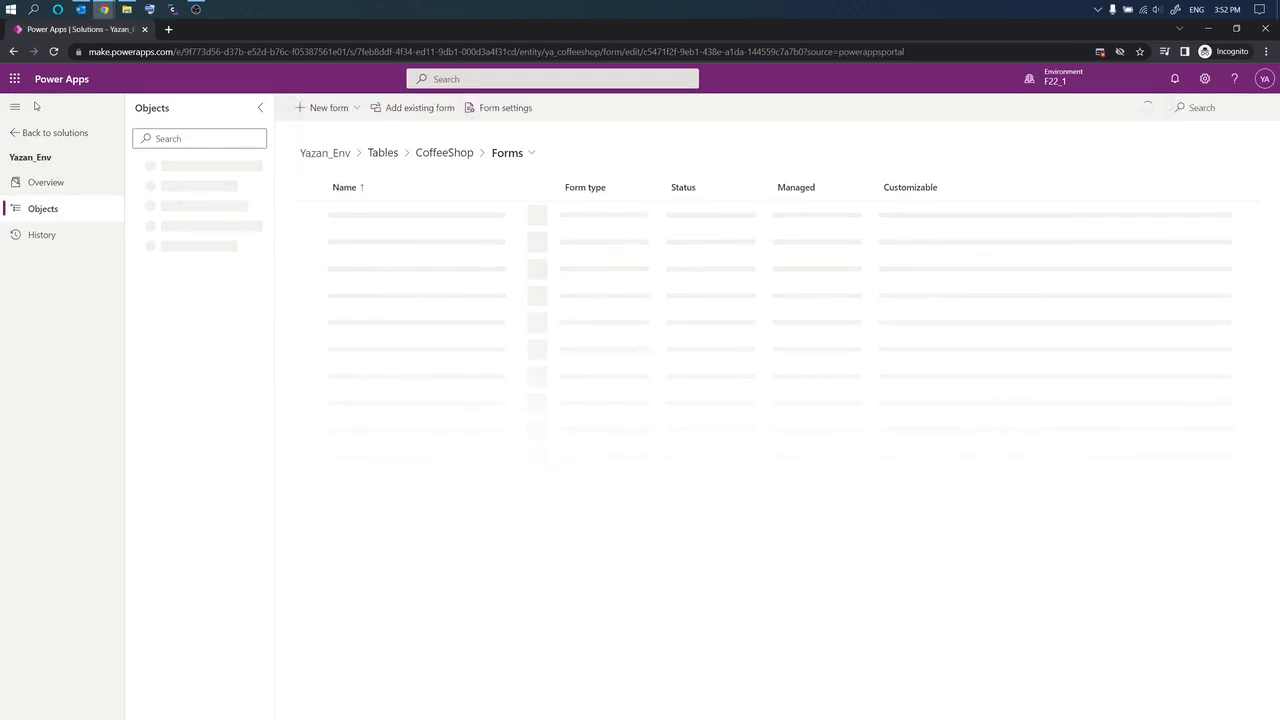
Step: Open the CoffeeshopOwner table's main Information form for editing
{"action": "left_click", "coordinate": [134, 266]}
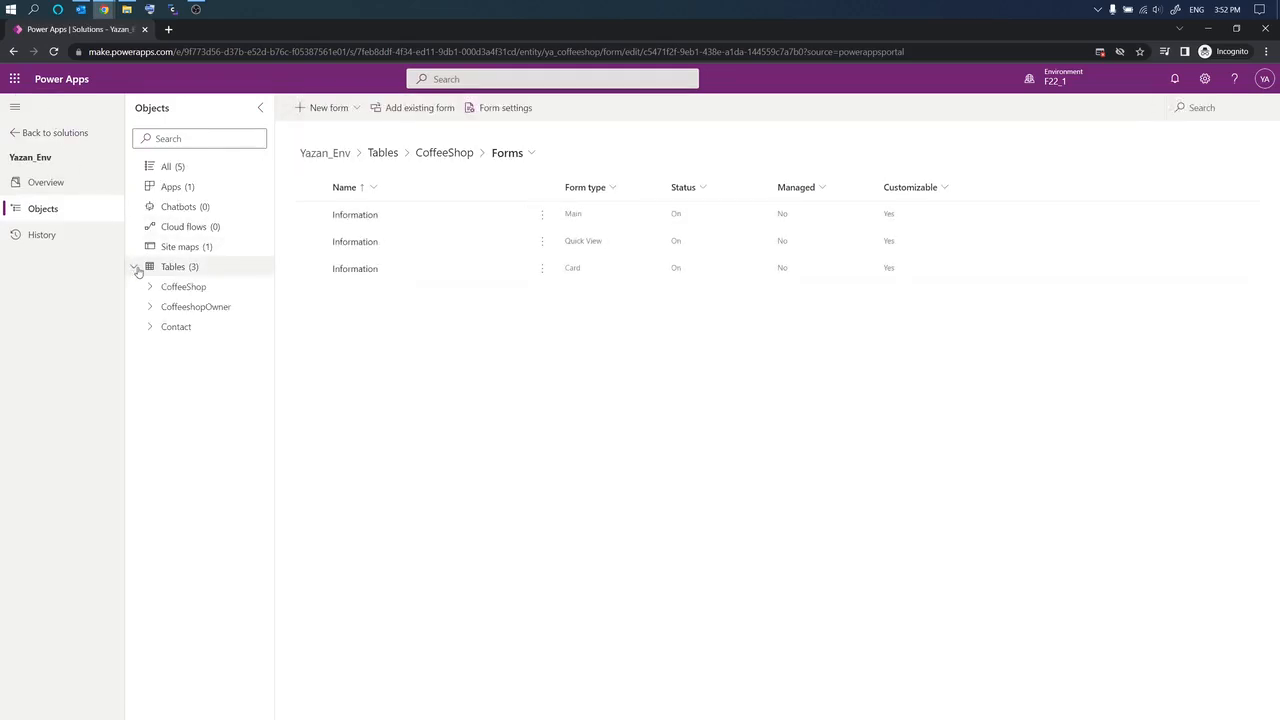
{"action": "left_click", "coordinate": [150, 307]}
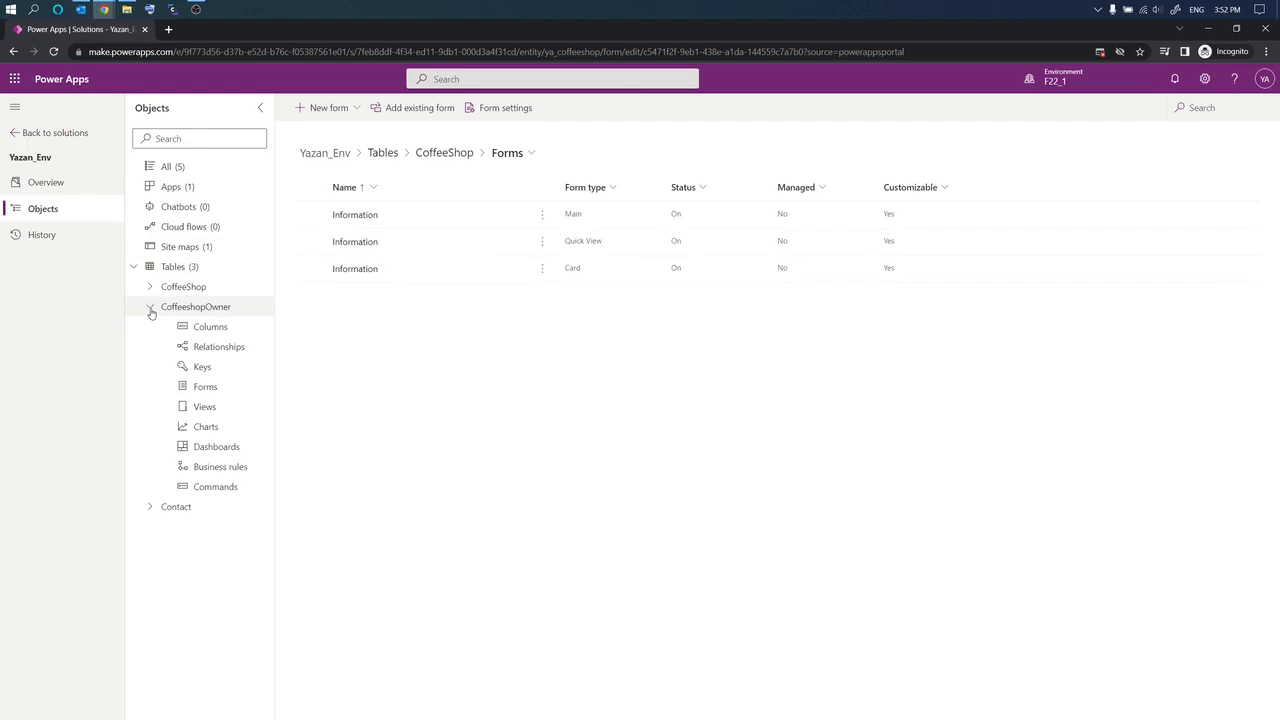
{"action": "left_click", "coordinate": [196, 390]}
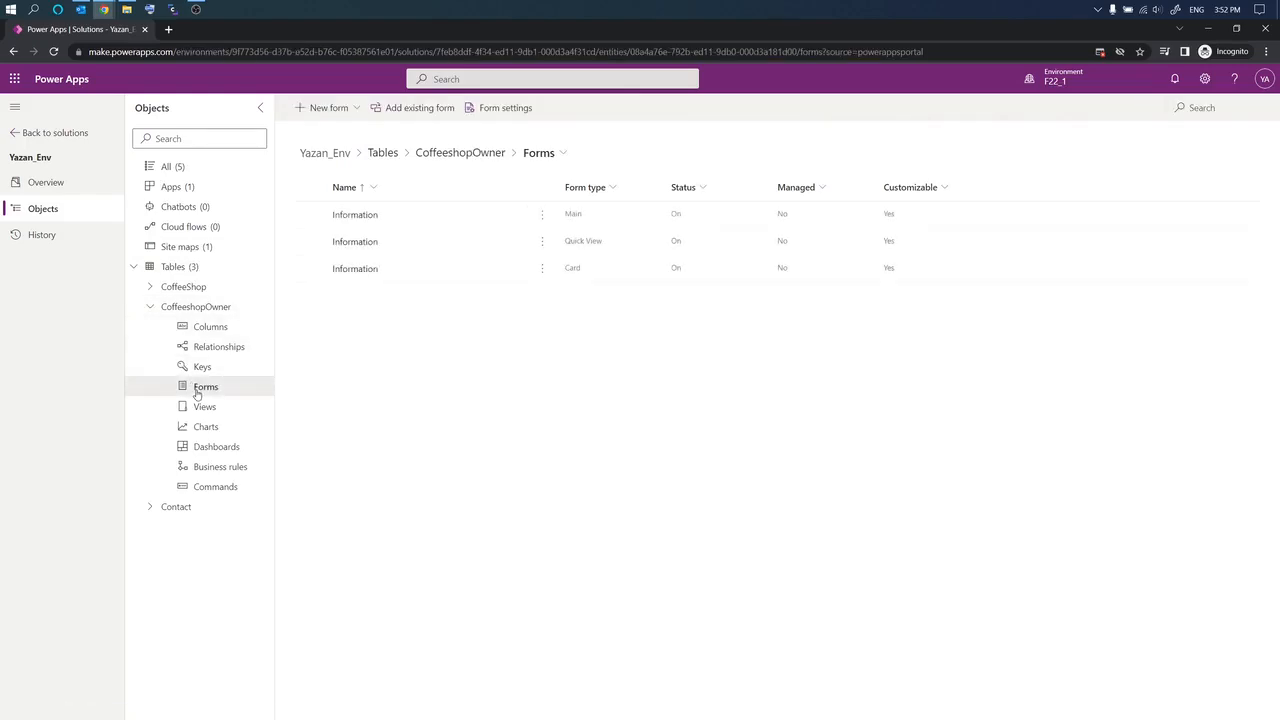
{"action": "left_click", "coordinate": [364, 217]}
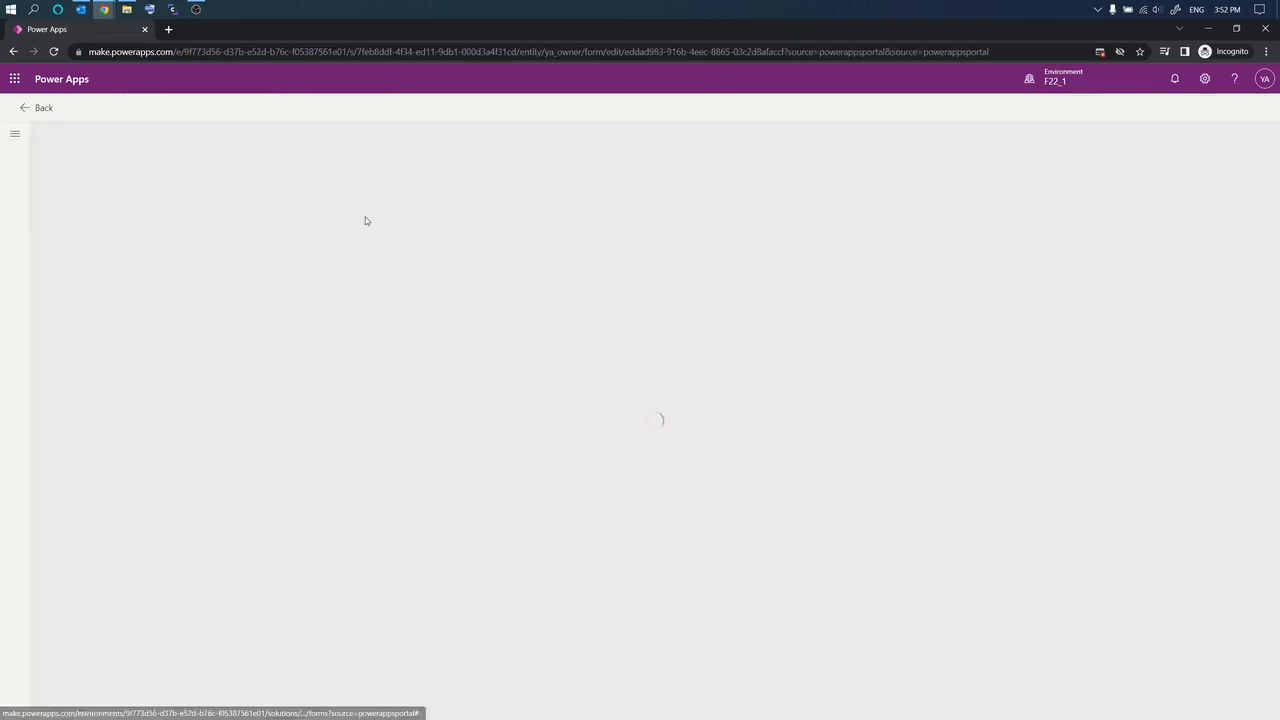
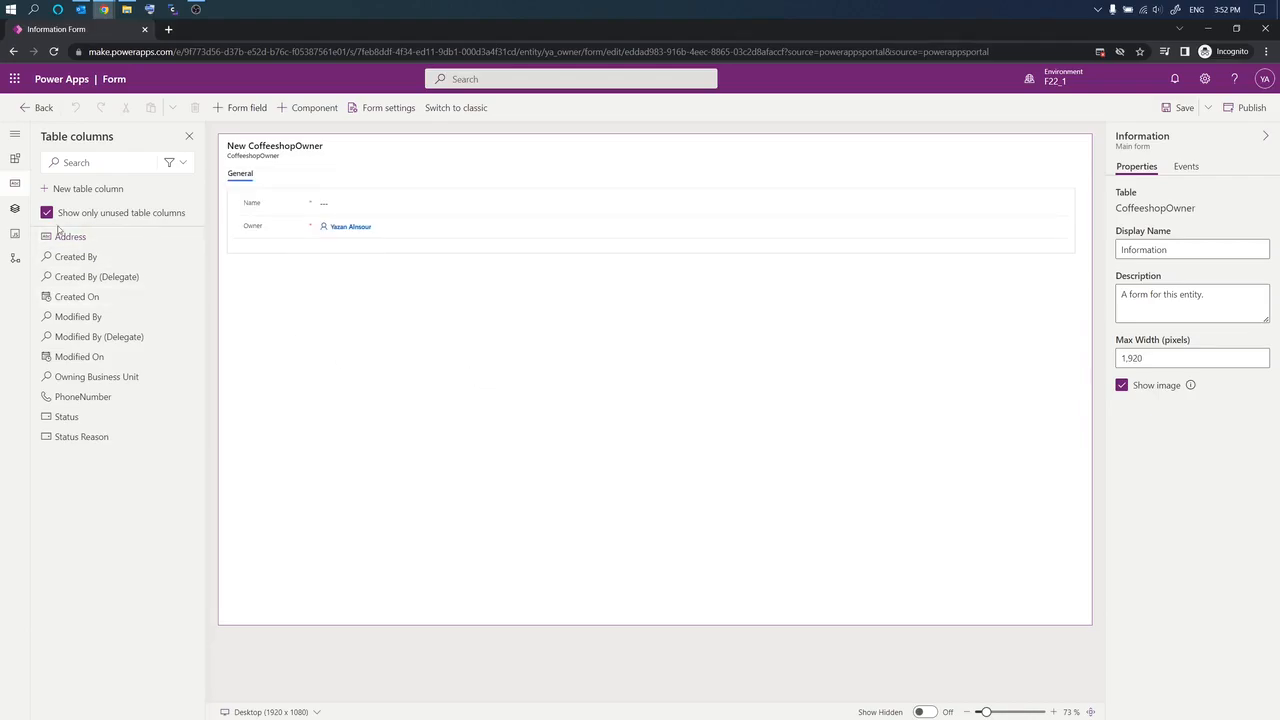
Step: Place the Address and PhoneNumber columns above Owner on the form and save it
{"action": "mouse_move", "coordinate": [61, 241]}
{"action": "left_click_drag", "start_coordinate": [61, 241], "coordinate": [457, 217]}
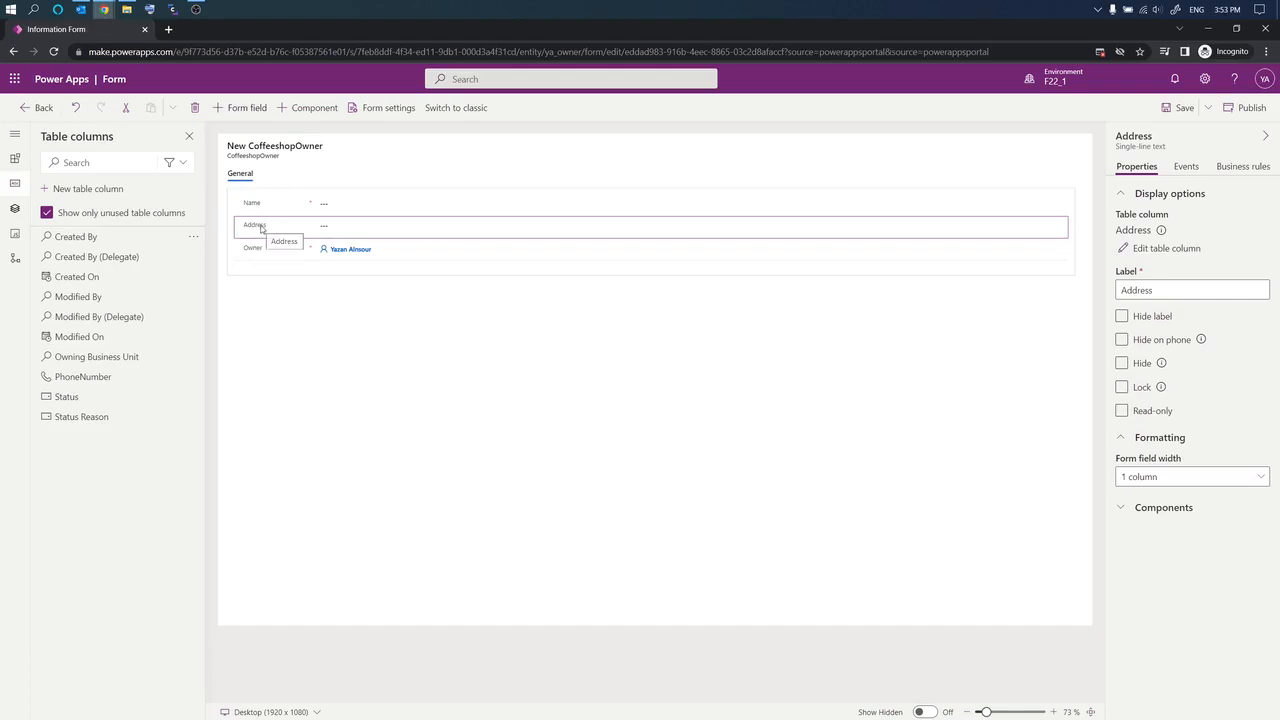
{"action": "left_click_drag", "start_coordinate": [83, 376], "coordinate": [322, 236]}
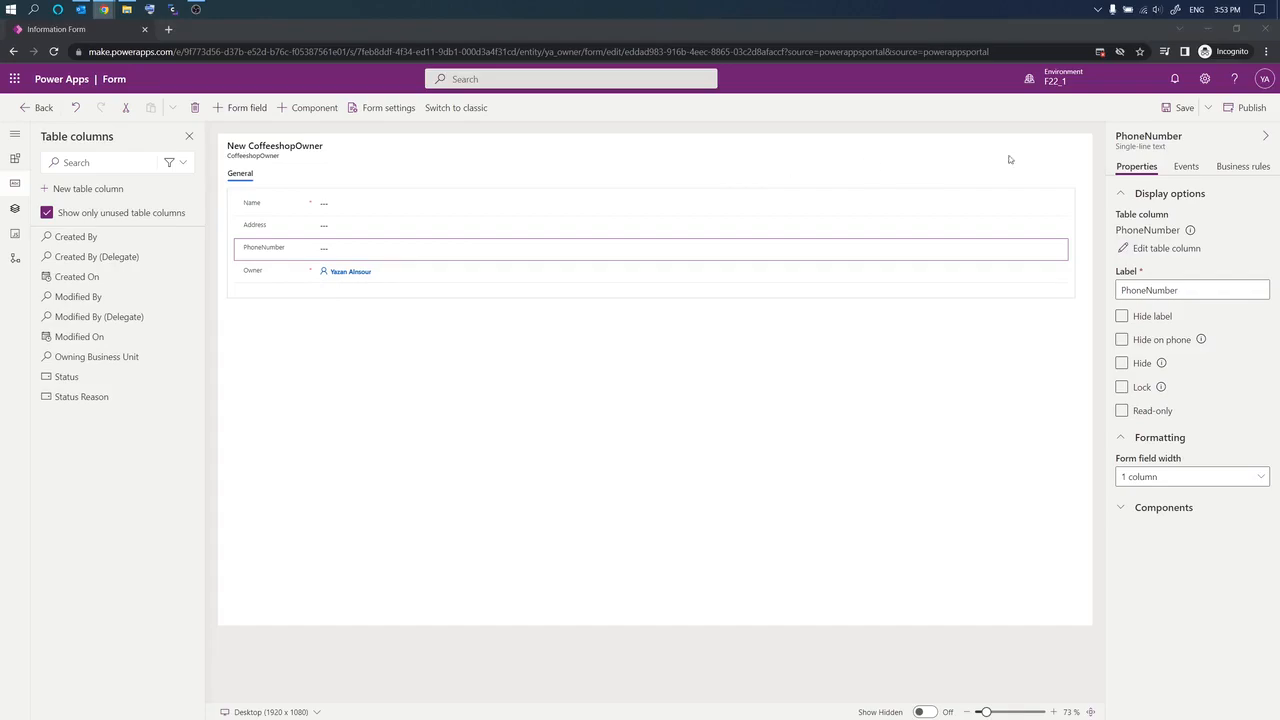
{"action": "left_click", "coordinate": [1168, 109]}
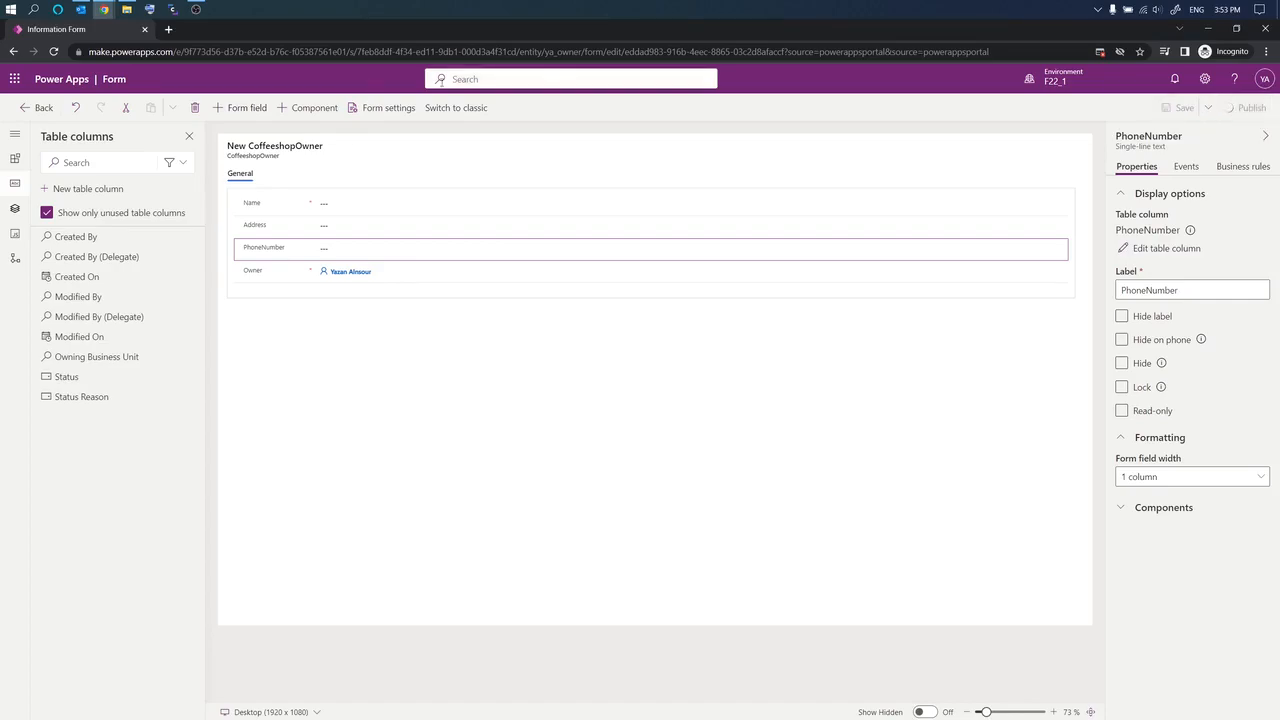
Step: From the Contact table's forms list, open the Main-type Contact form in the designer
{"action": "left_click", "coordinate": [38, 108]}
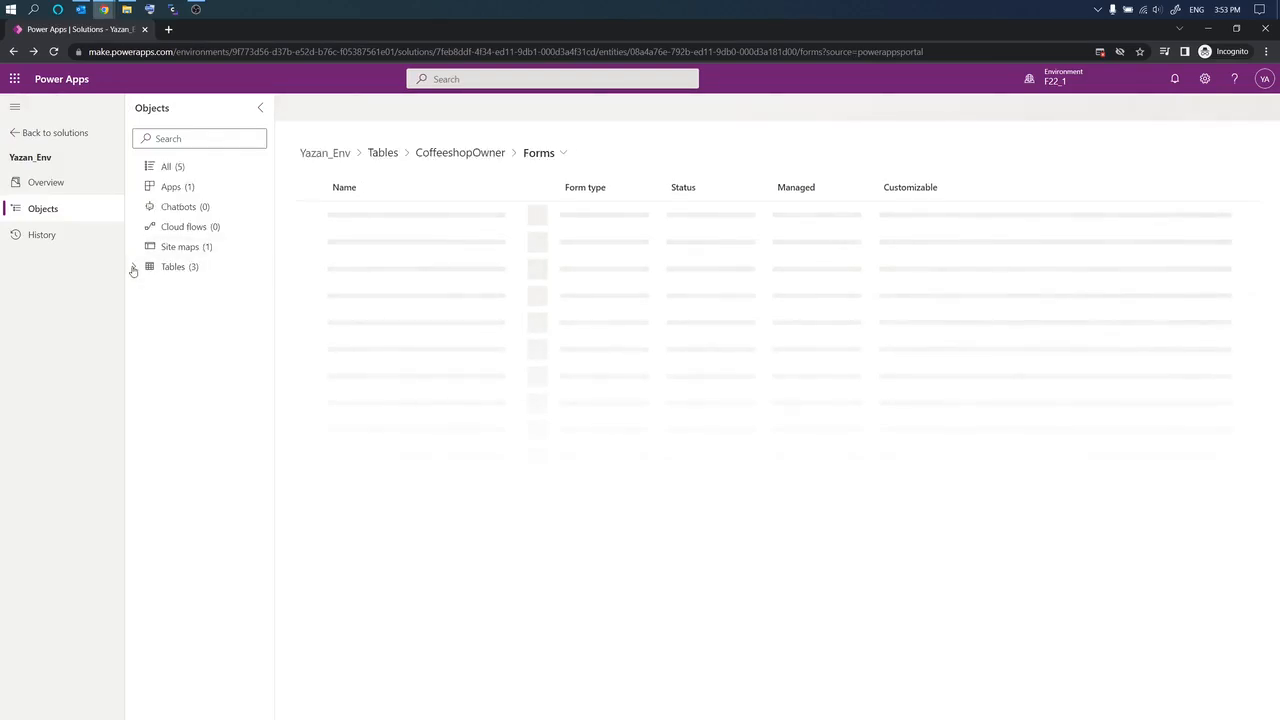
{"action": "left_click", "coordinate": [133, 268]}
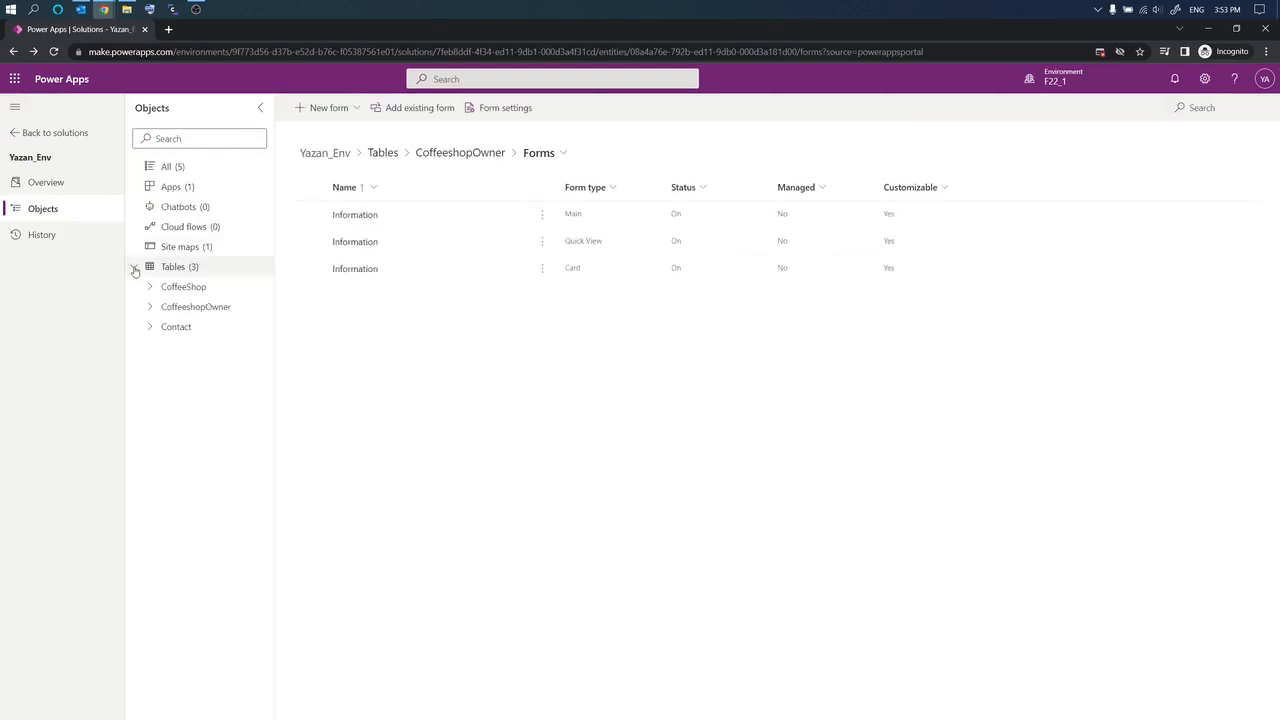
{"action": "left_click", "coordinate": [150, 328]}
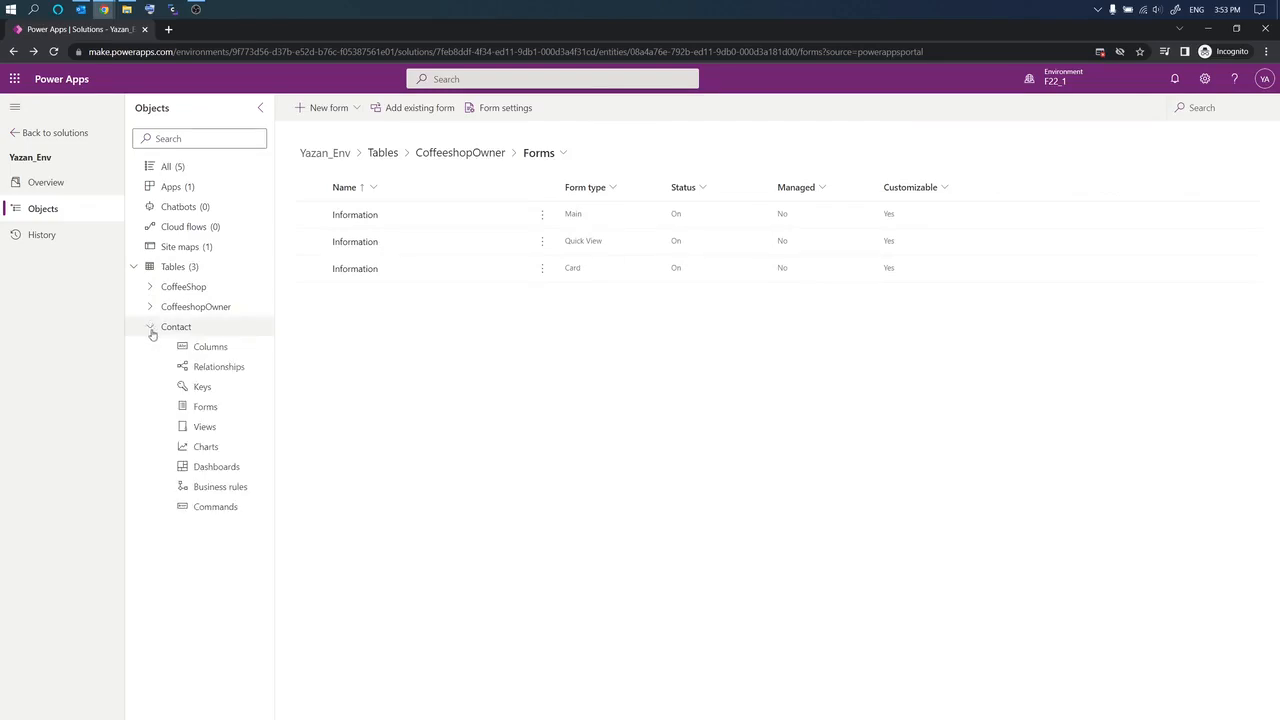
{"action": "left_click", "coordinate": [206, 407]}
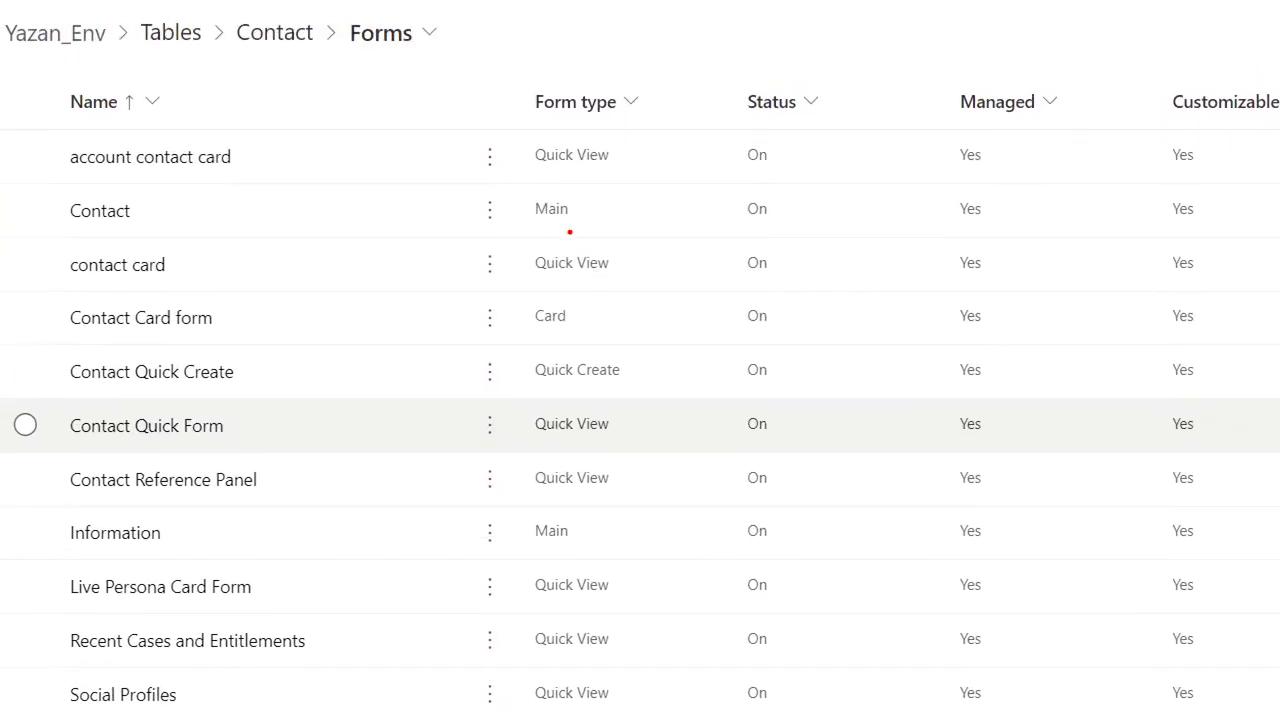
{"action": "left_click_drag", "start_coordinate": [527, 217], "coordinate": [603, 224]}
{"action": "left_click_drag", "start_coordinate": [524, 553], "coordinate": [615, 548]}
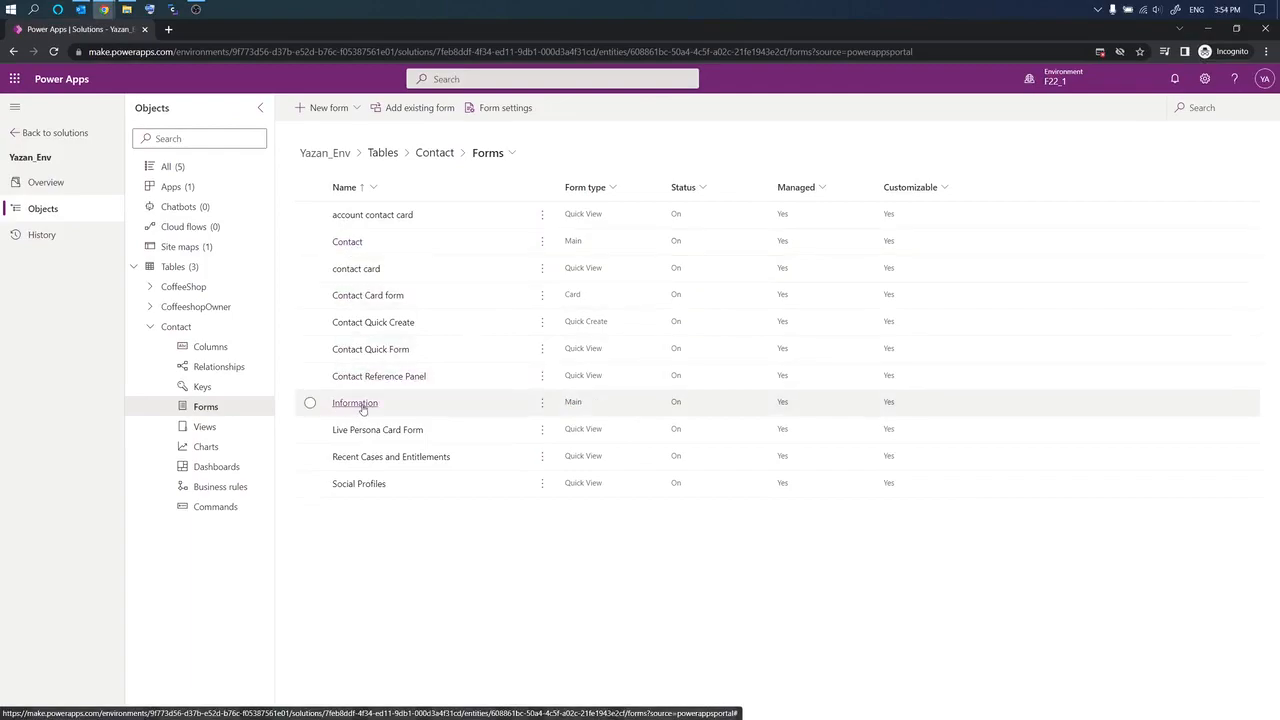
{"action": "left_click", "coordinate": [347, 242]}
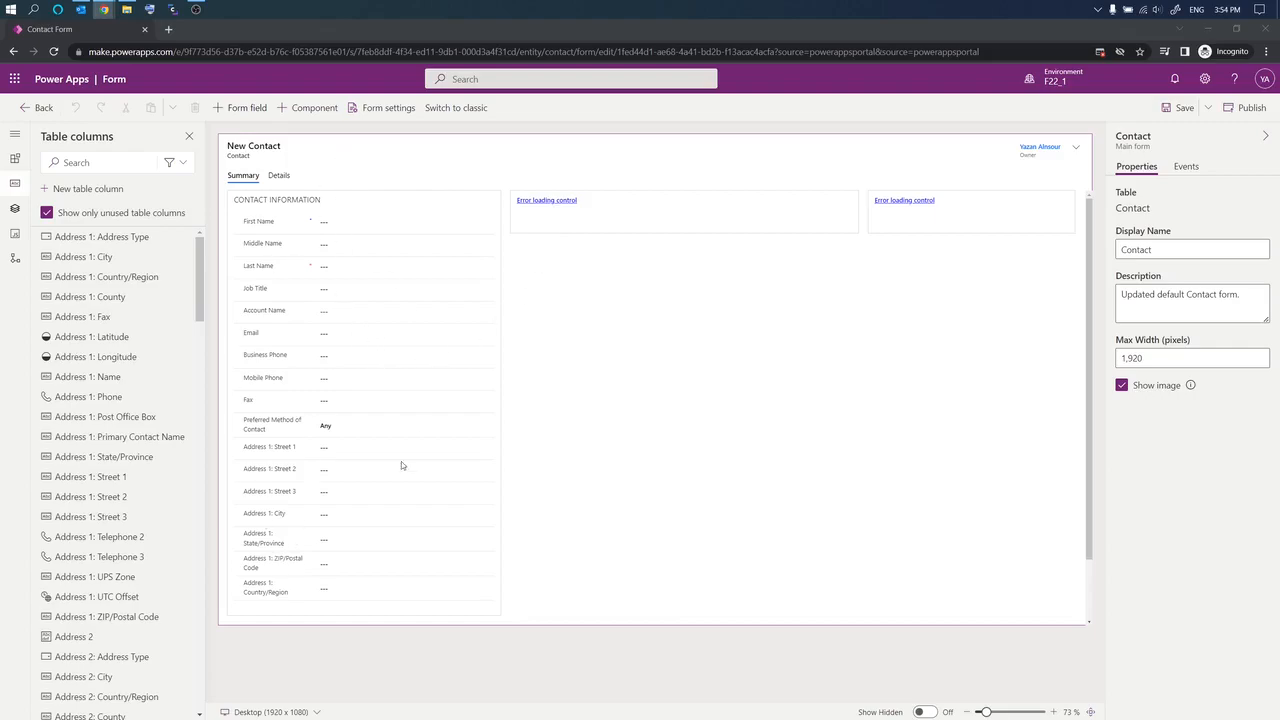
Step: Inspect the Full Name, Account Name and Job Title field properties
{"action": "left_click", "coordinate": [263, 228]}
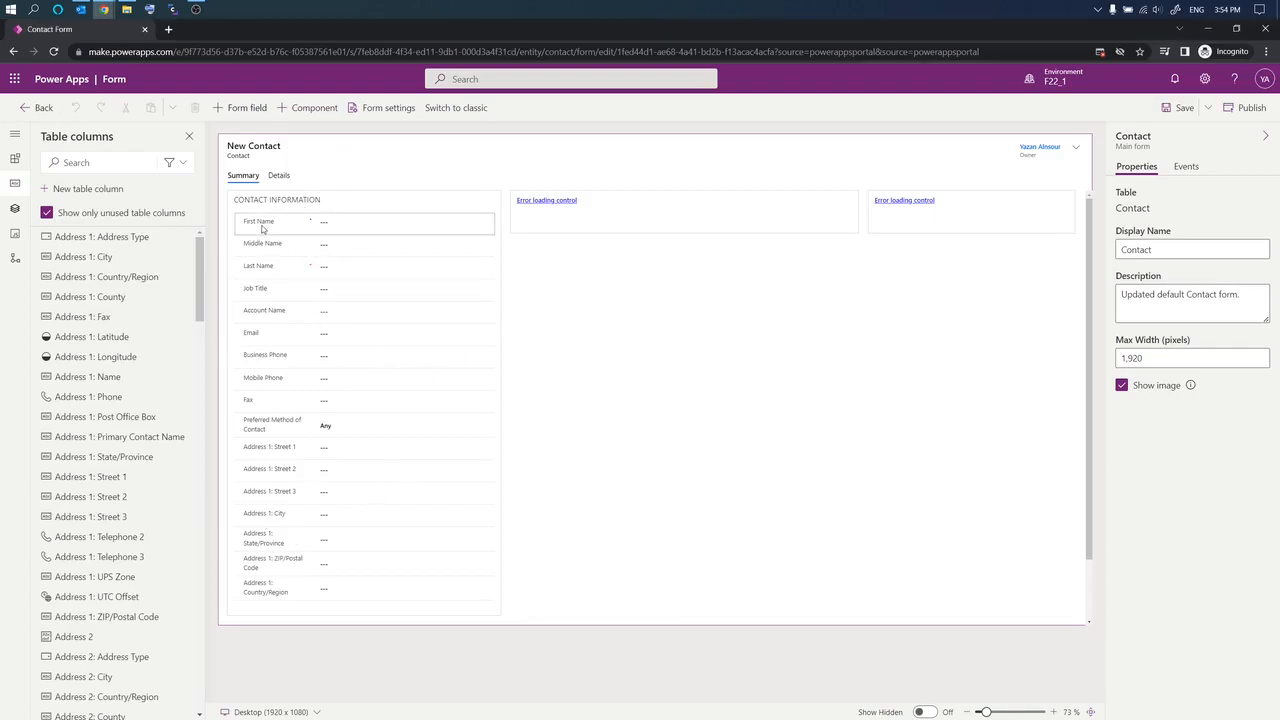
{"action": "left_click", "coordinate": [254, 312]}
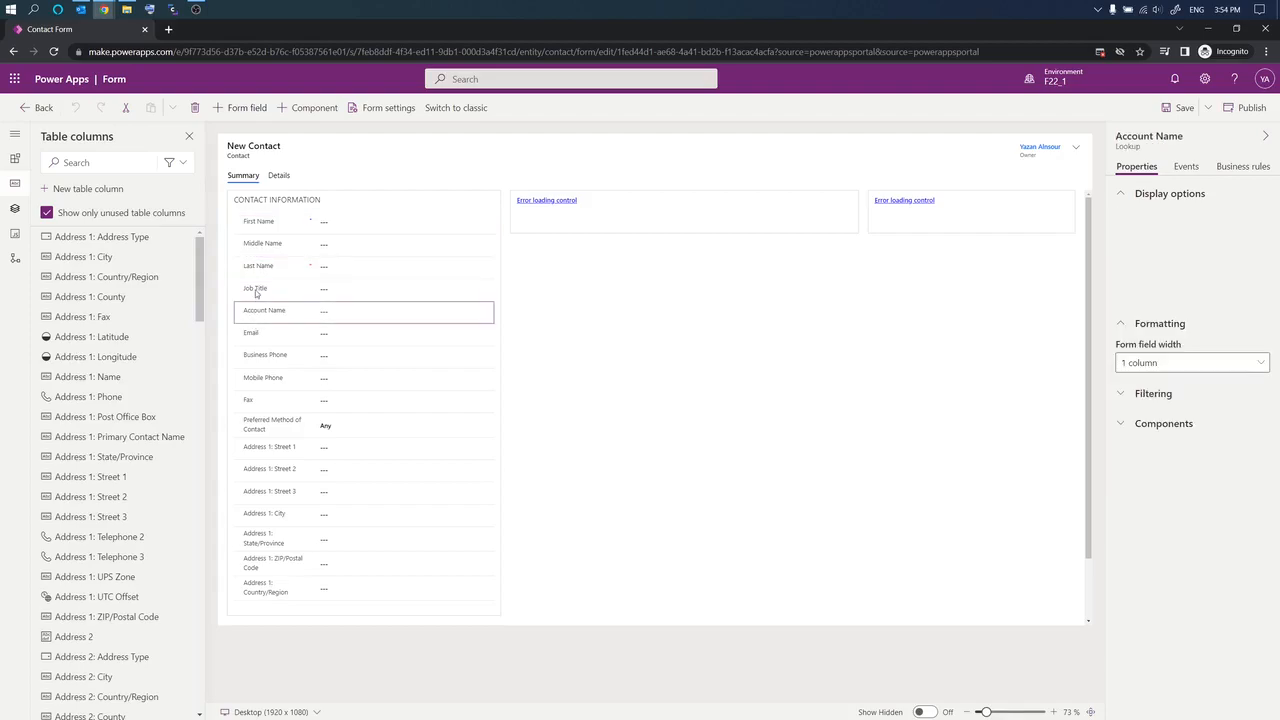
{"action": "left_click", "coordinate": [256, 289]}
{"action": "left_click", "coordinate": [292, 218]}
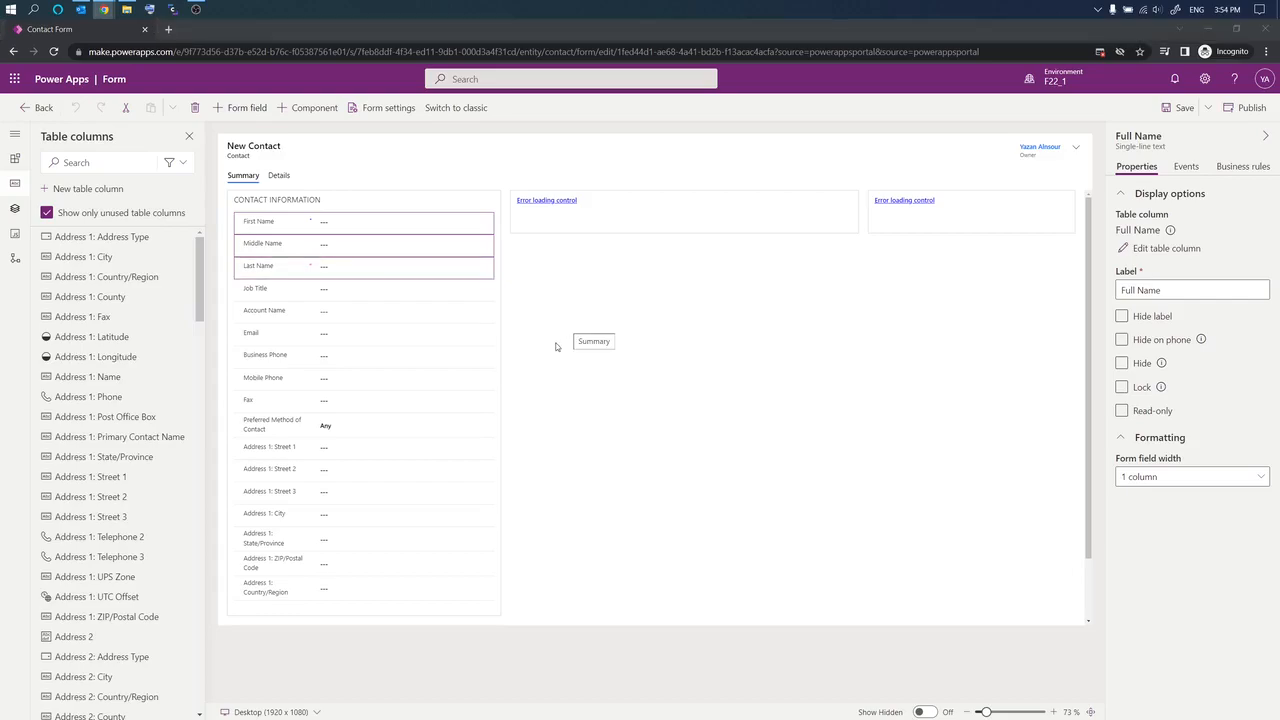
Step: Save and publish the Contact form, then go back to the forms list
{"action": "left_click", "coordinate": [1174, 108]}
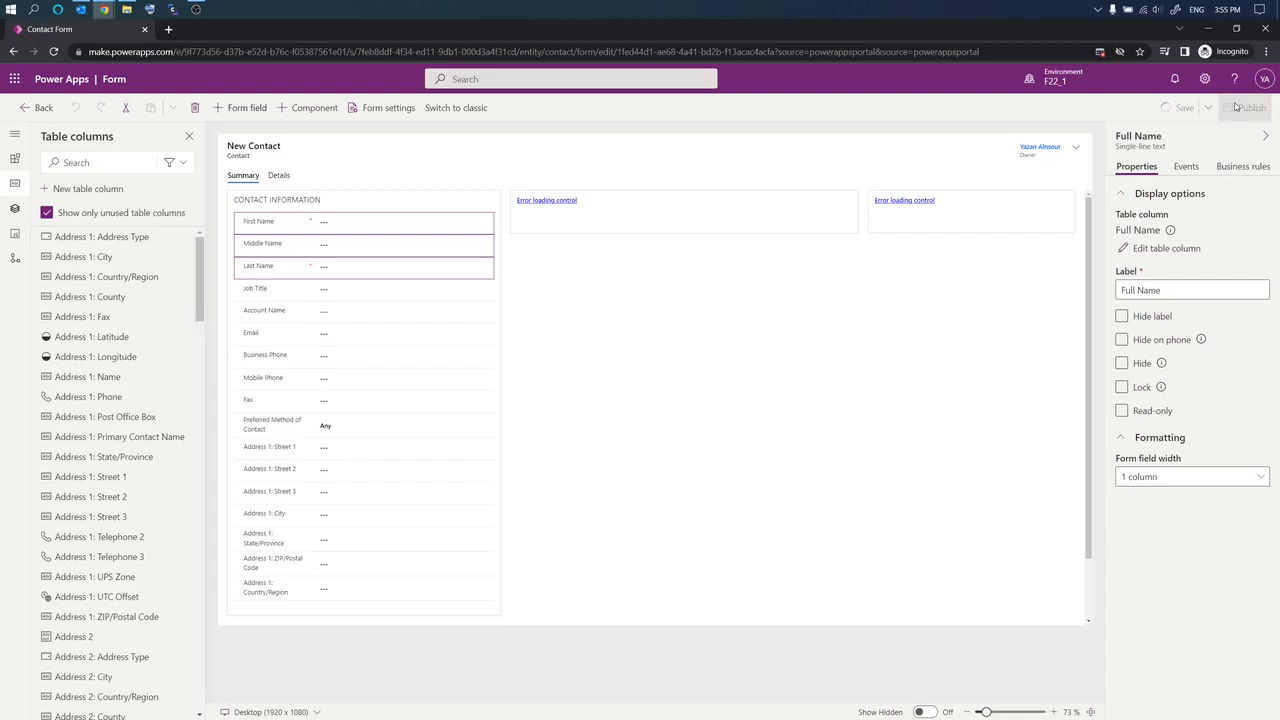
{"action": "left_click", "coordinate": [1236, 107]}
{"action": "left_click", "coordinate": [40, 108]}
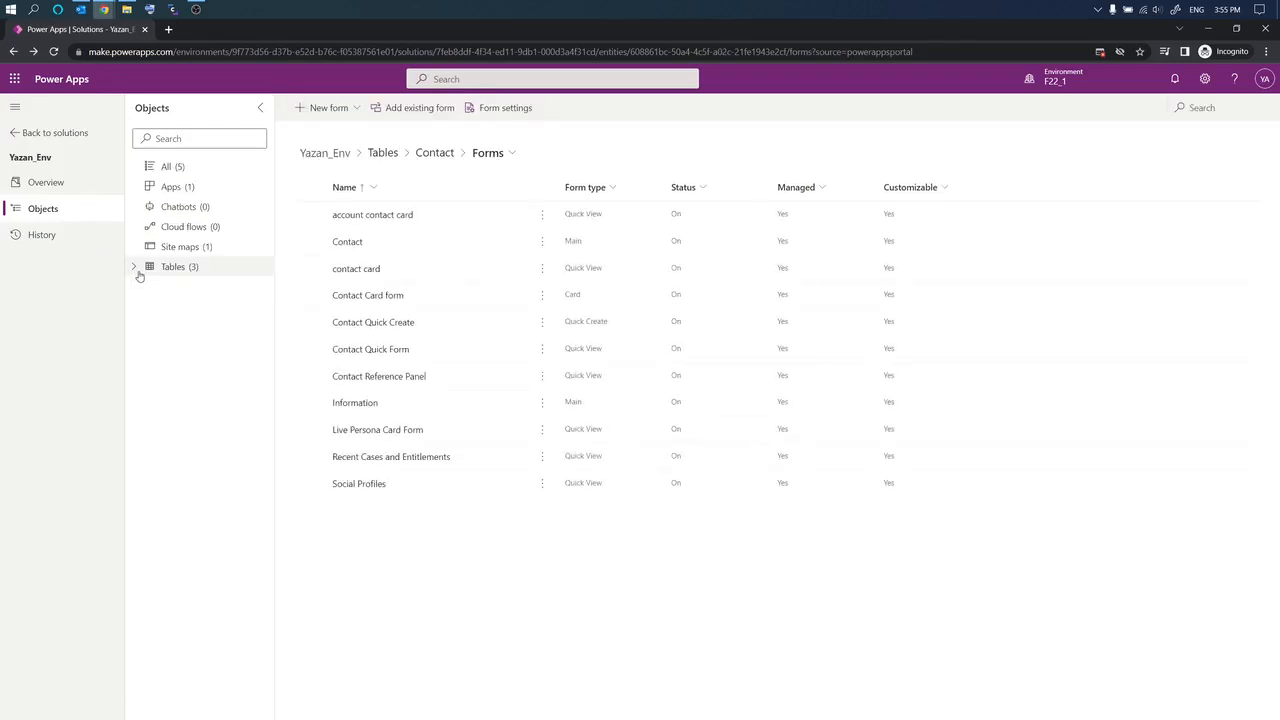
Step: Open Yazan_Coffee in the app designer, preview its Coffee Shops, Owners, Contacts and Accounts pages, then play it
{"action": "left_click", "coordinate": [180, 187]}
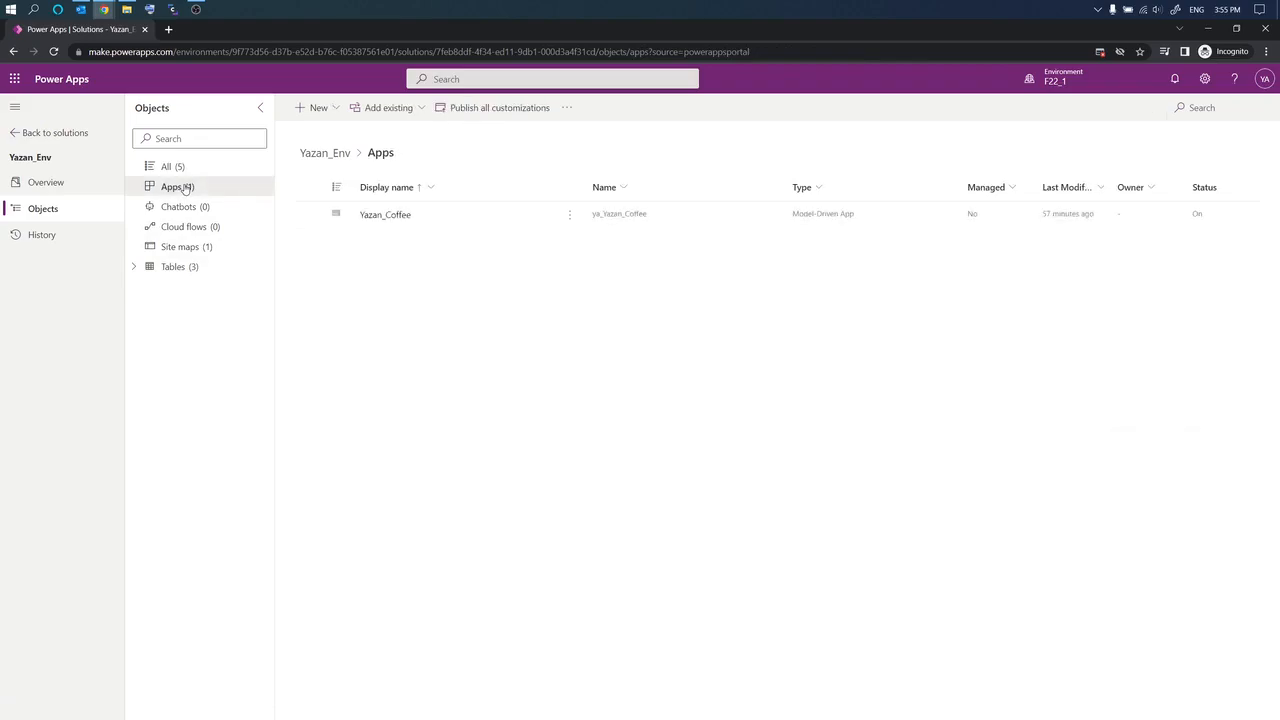
{"action": "left_click", "coordinate": [396, 218]}
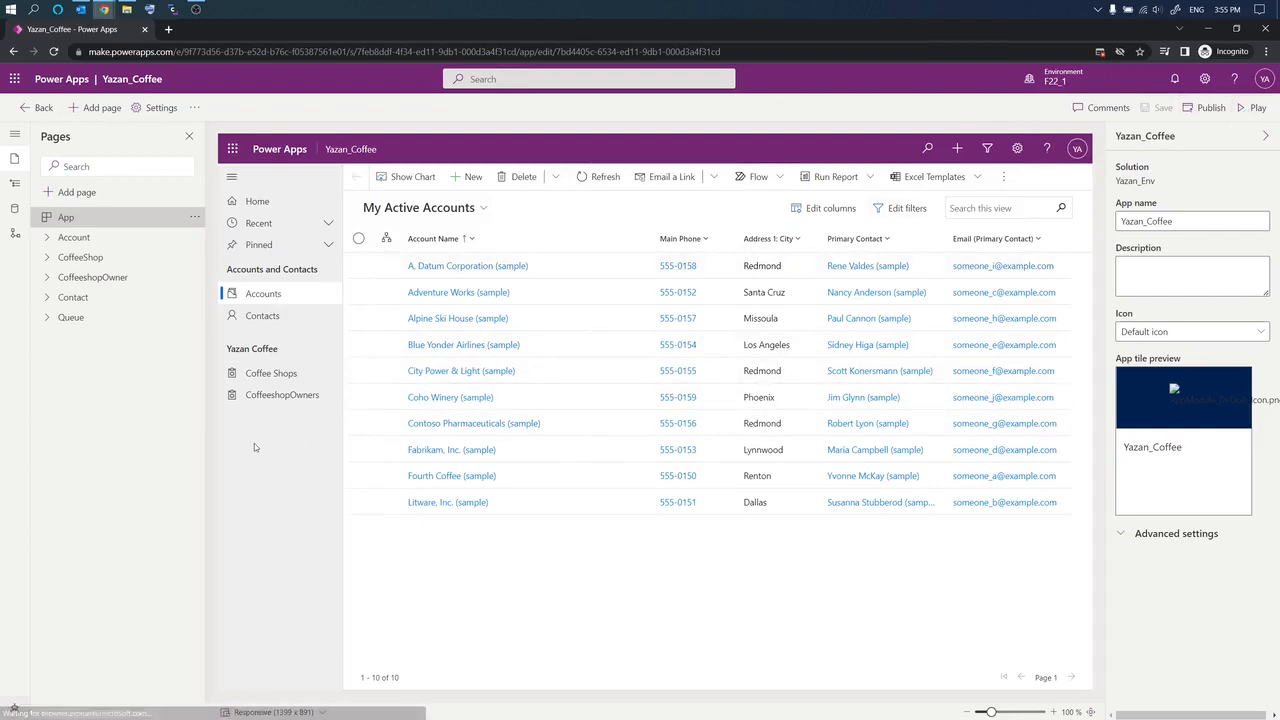
{"action": "left_click", "coordinate": [268, 374]}
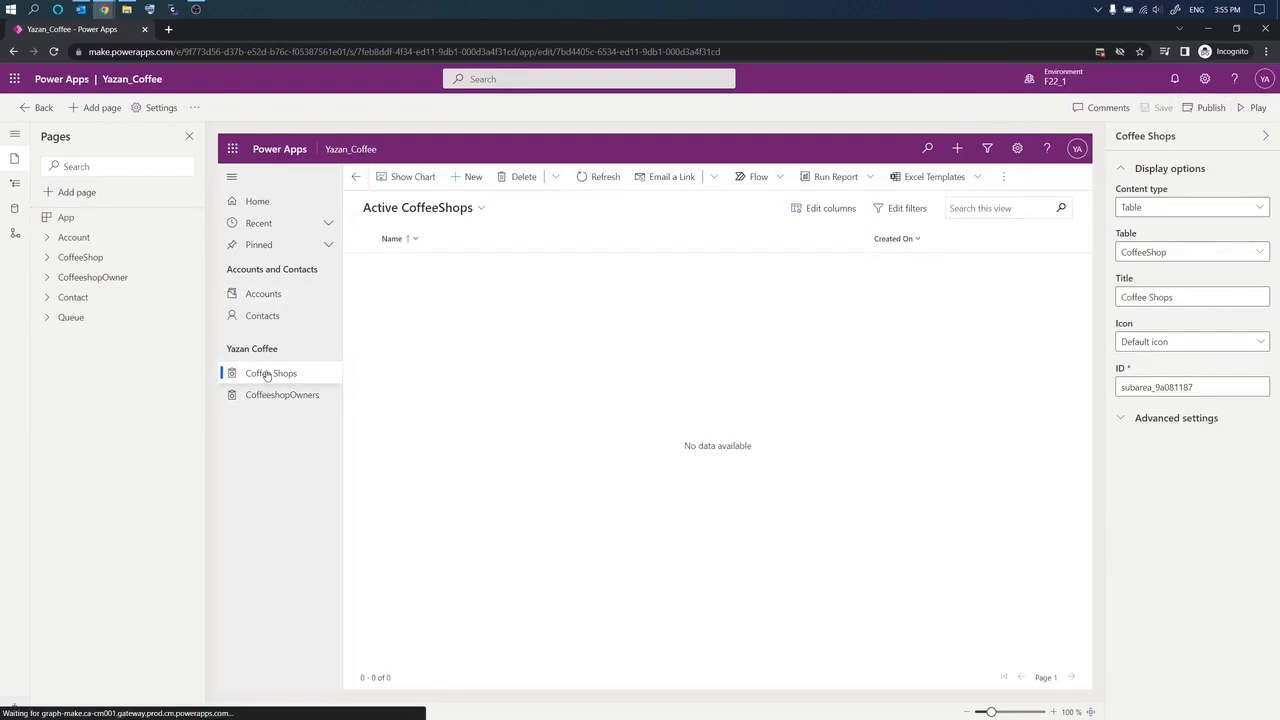
{"action": "left_click", "coordinate": [272, 395]}
{"action": "left_click", "coordinate": [268, 374]}
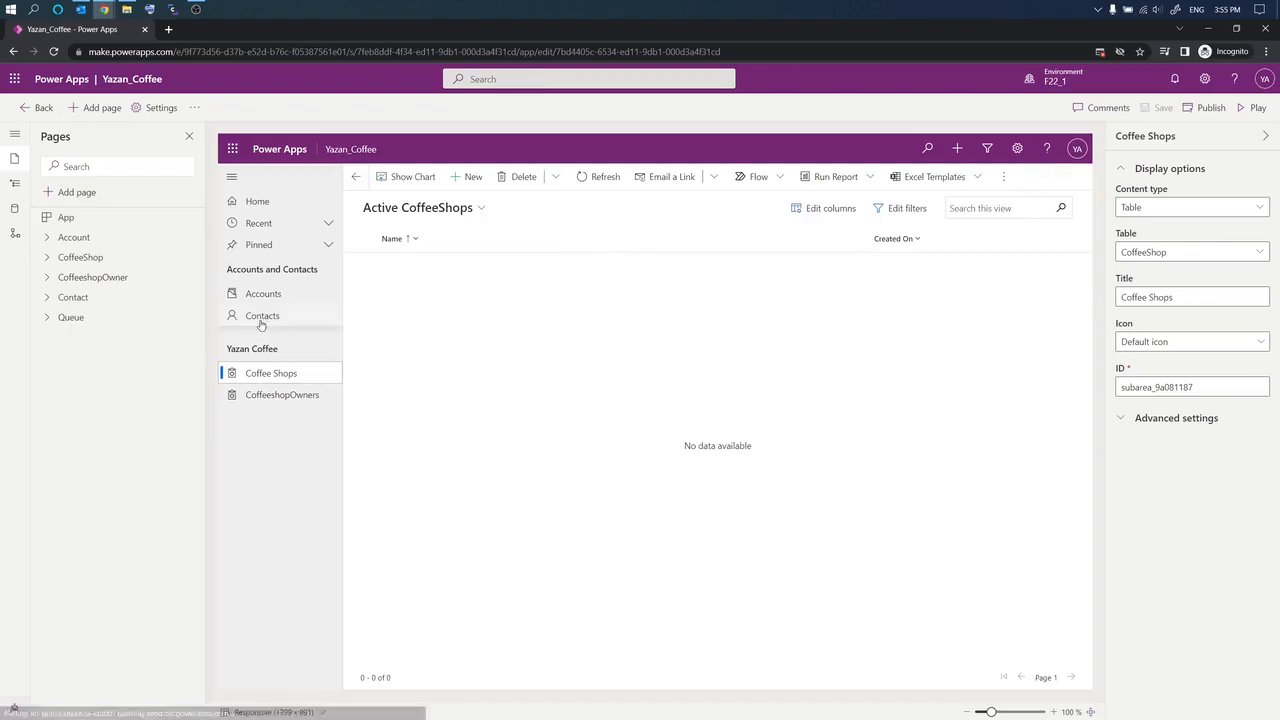
{"action": "left_click", "coordinate": [258, 318]}
{"action": "left_click", "coordinate": [261, 293]}
{"action": "left_click", "coordinate": [258, 316]}
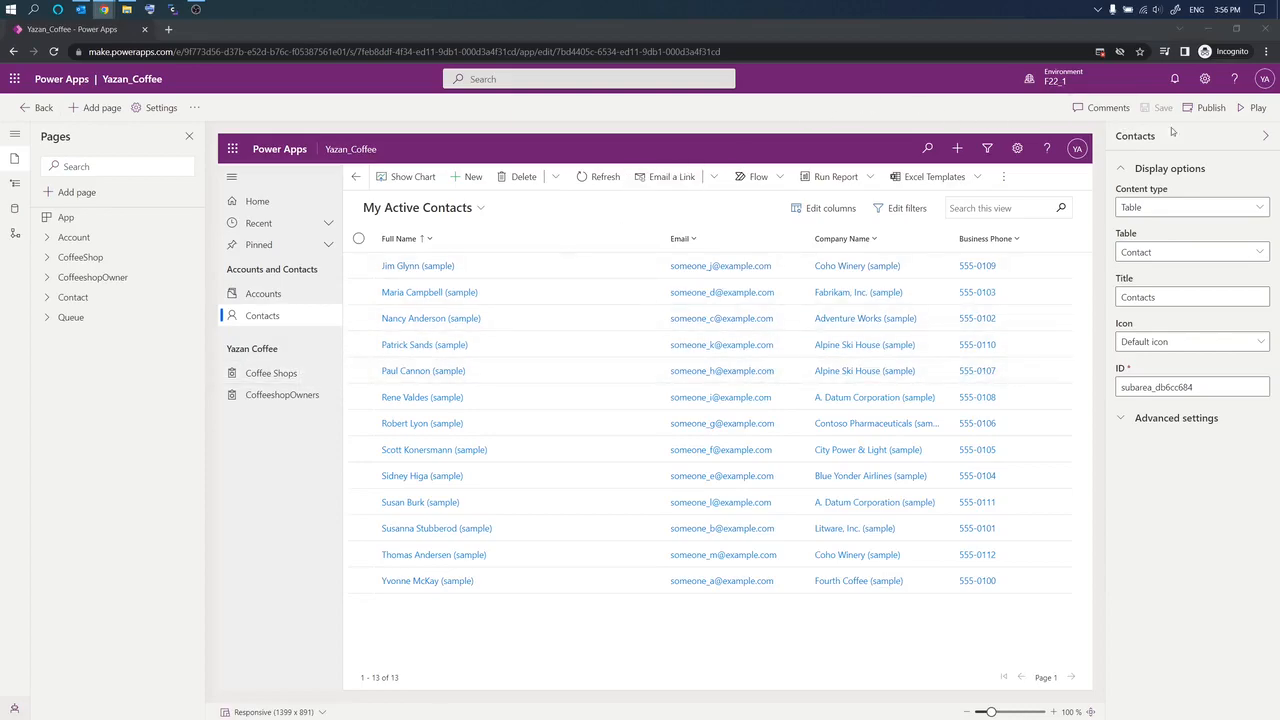
{"action": "left_click", "coordinate": [1252, 108]}
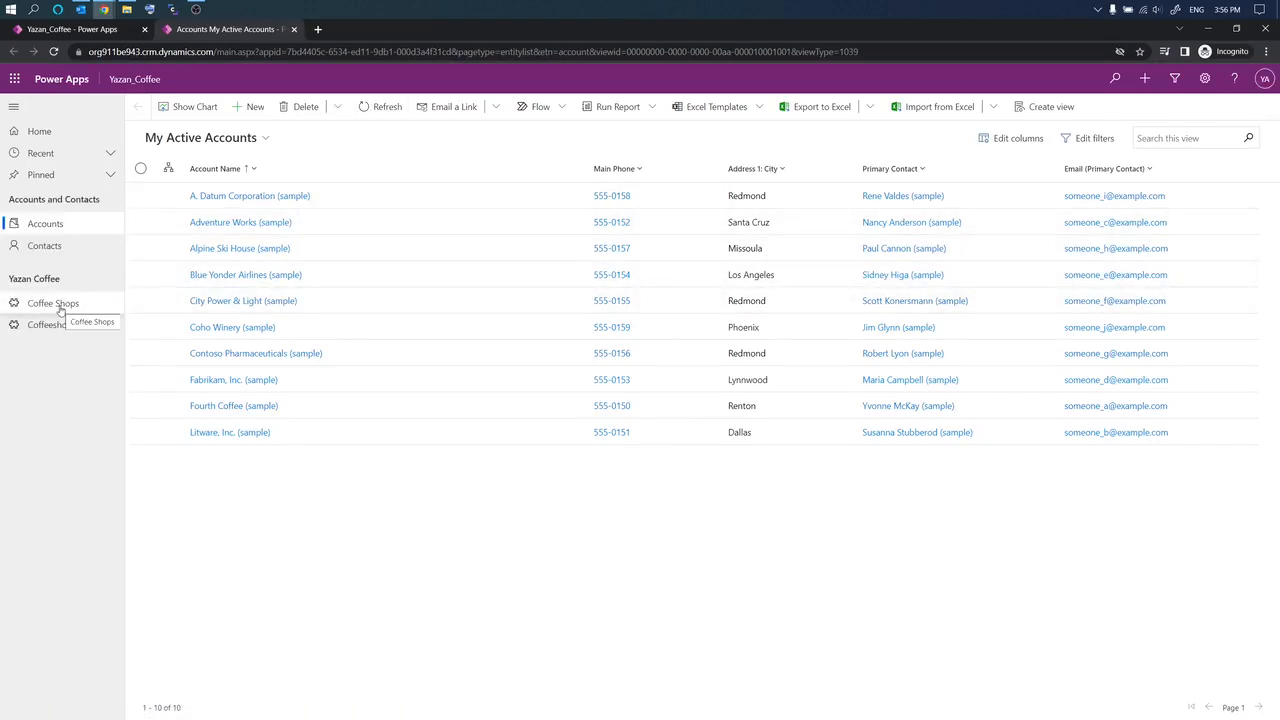
Step: Start a new record from the CoffeeshopOwners list in the running app
{"action": "left_click", "coordinate": [55, 303]}
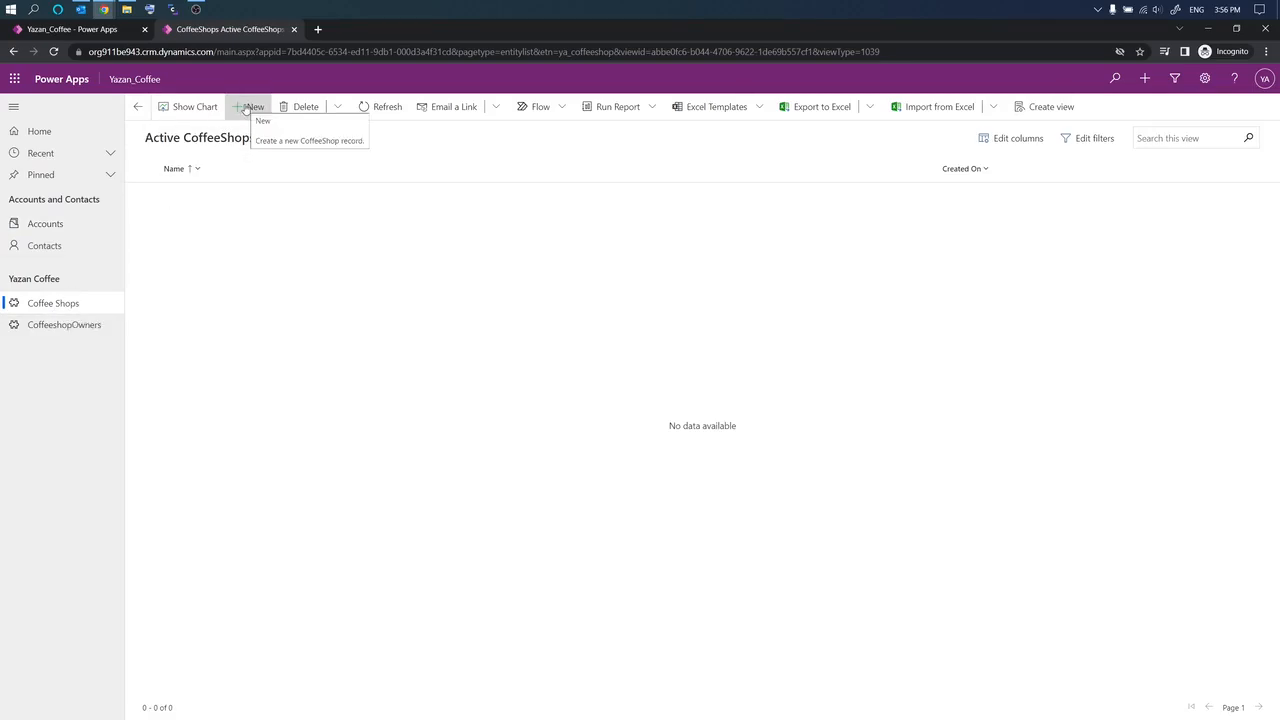
{"action": "left_click", "coordinate": [245, 109]}
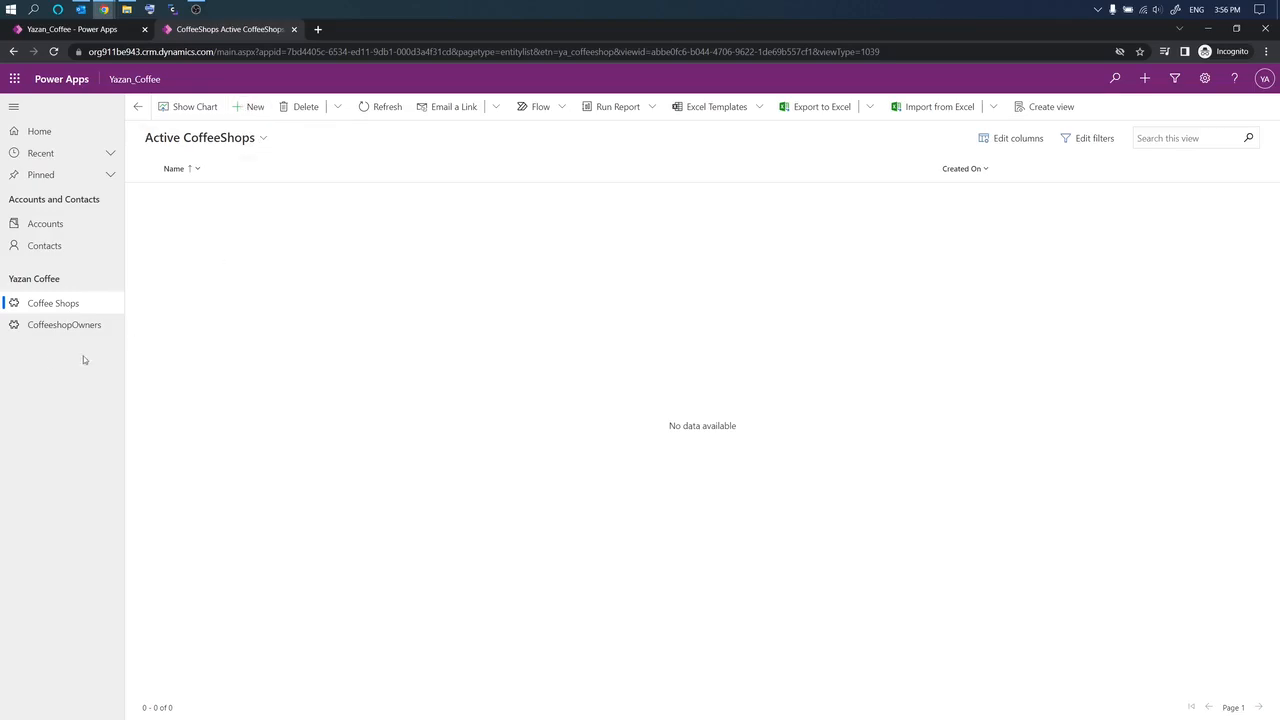
{"action": "left_click", "coordinate": [58, 327]}
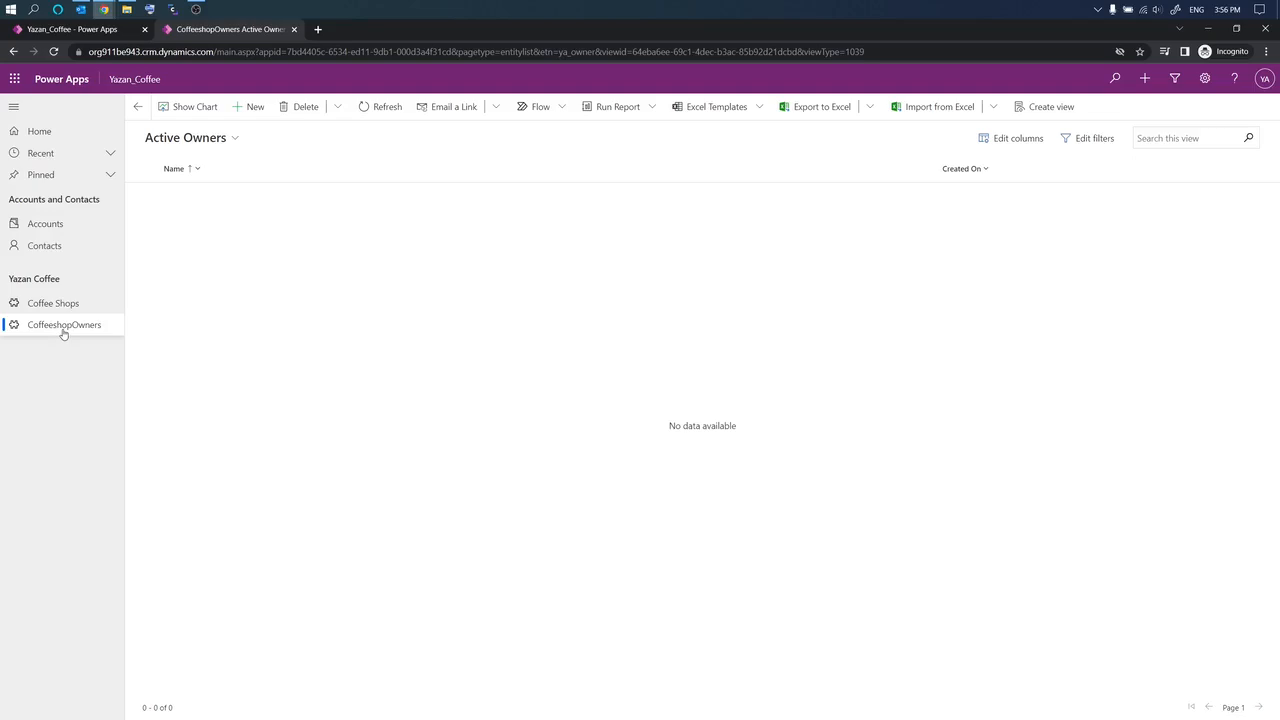
{"action": "left_click", "coordinate": [249, 106]}
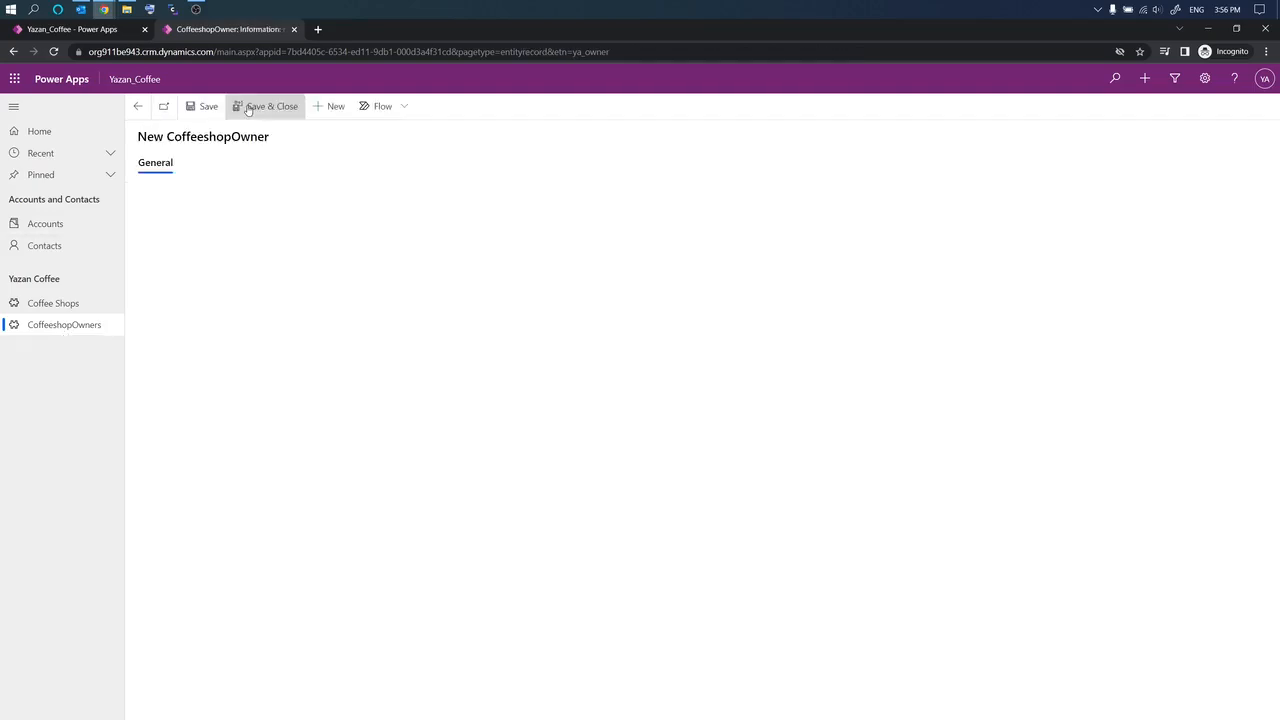
Step: Enter the owner's name, Oshkosh address and phone number, then save the record
{"action": "left_click", "coordinate": [268, 206]}
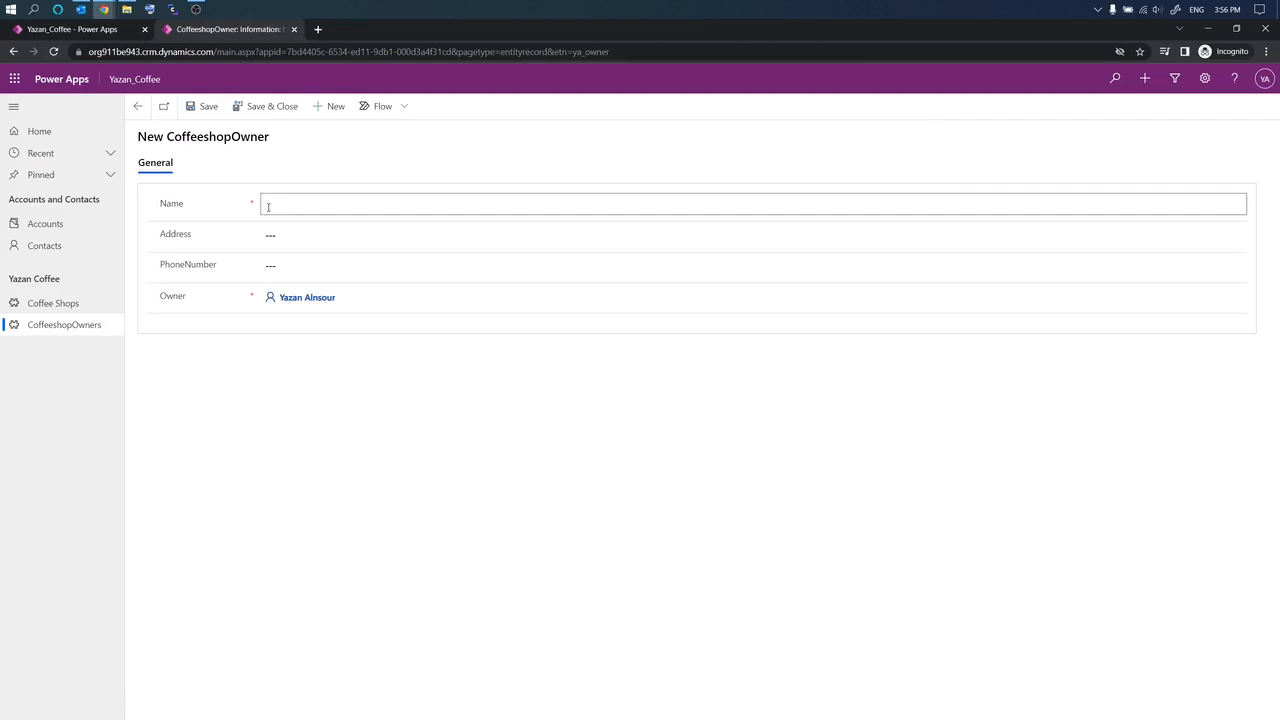
{"action": "key", "text": "Tab"}
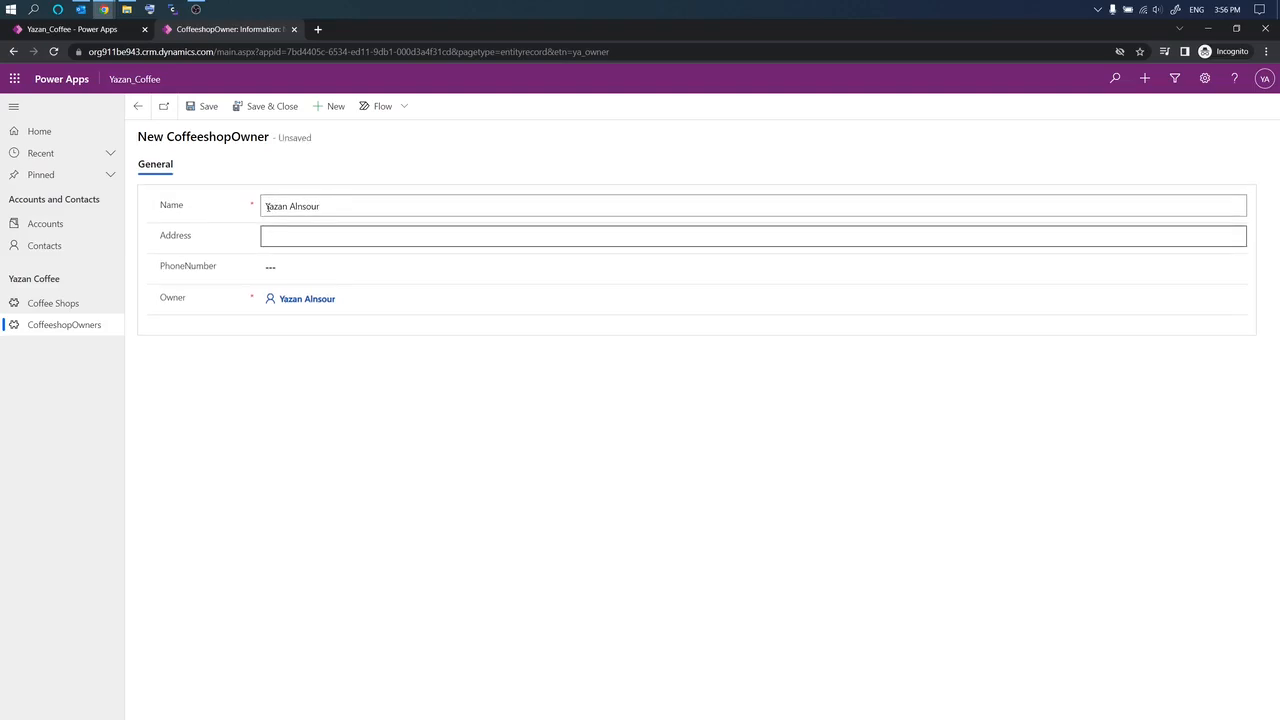
{"action": "key", "text": "Tab"}
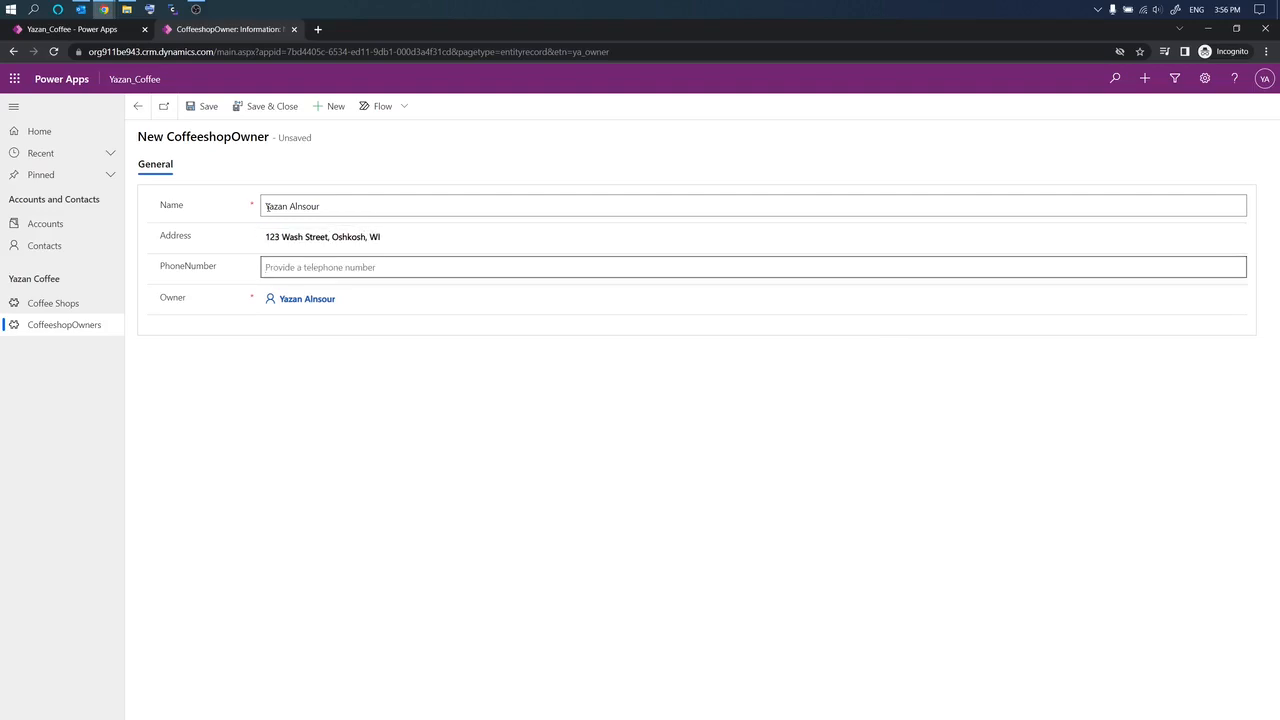
{"action": "left_click", "coordinate": [209, 116]}
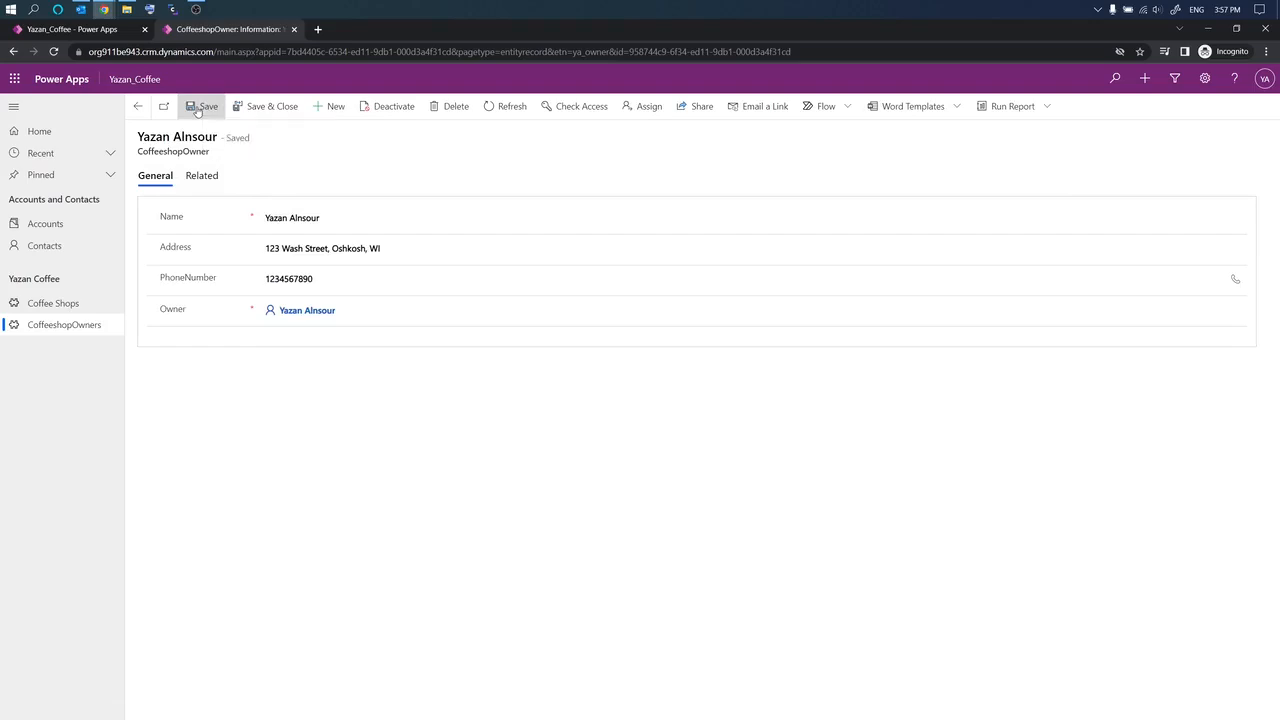
Step: Create a second owner with name, Oshkosh address and phone number, save, and go to Coffee Shops
{"action": "left_click", "coordinate": [329, 107]}
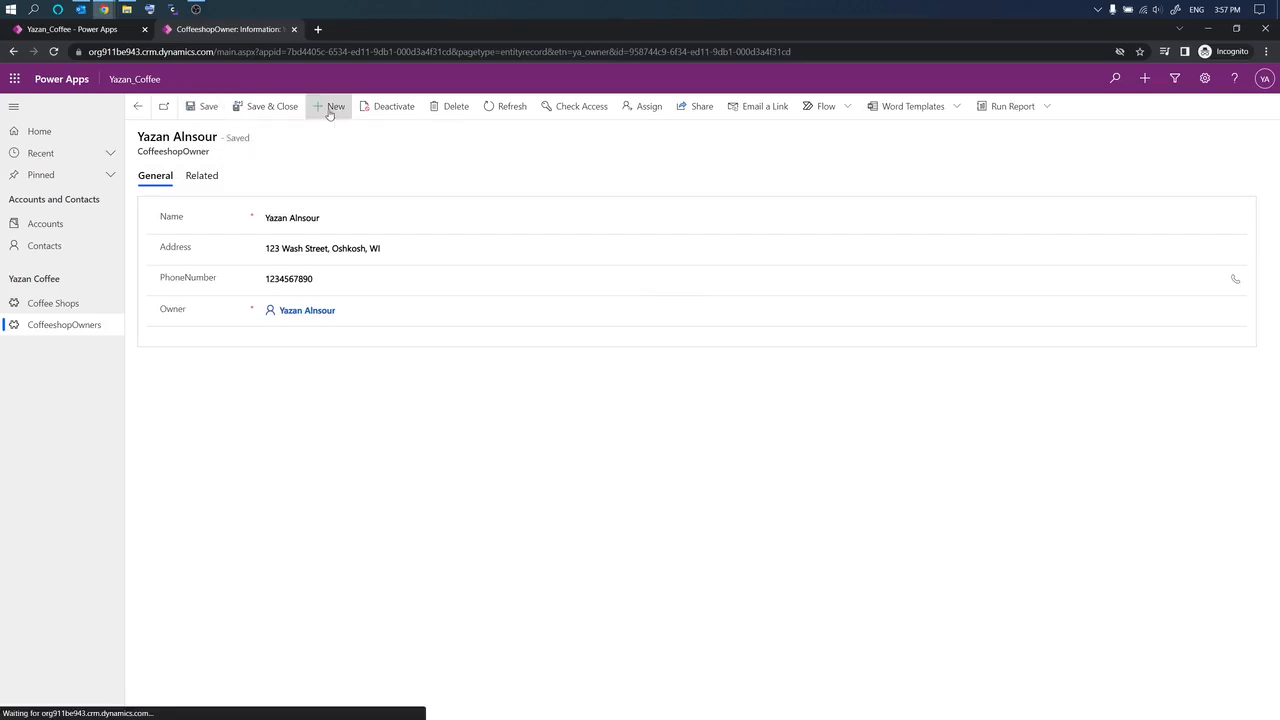
{"action": "left_click", "coordinate": [283, 202]}
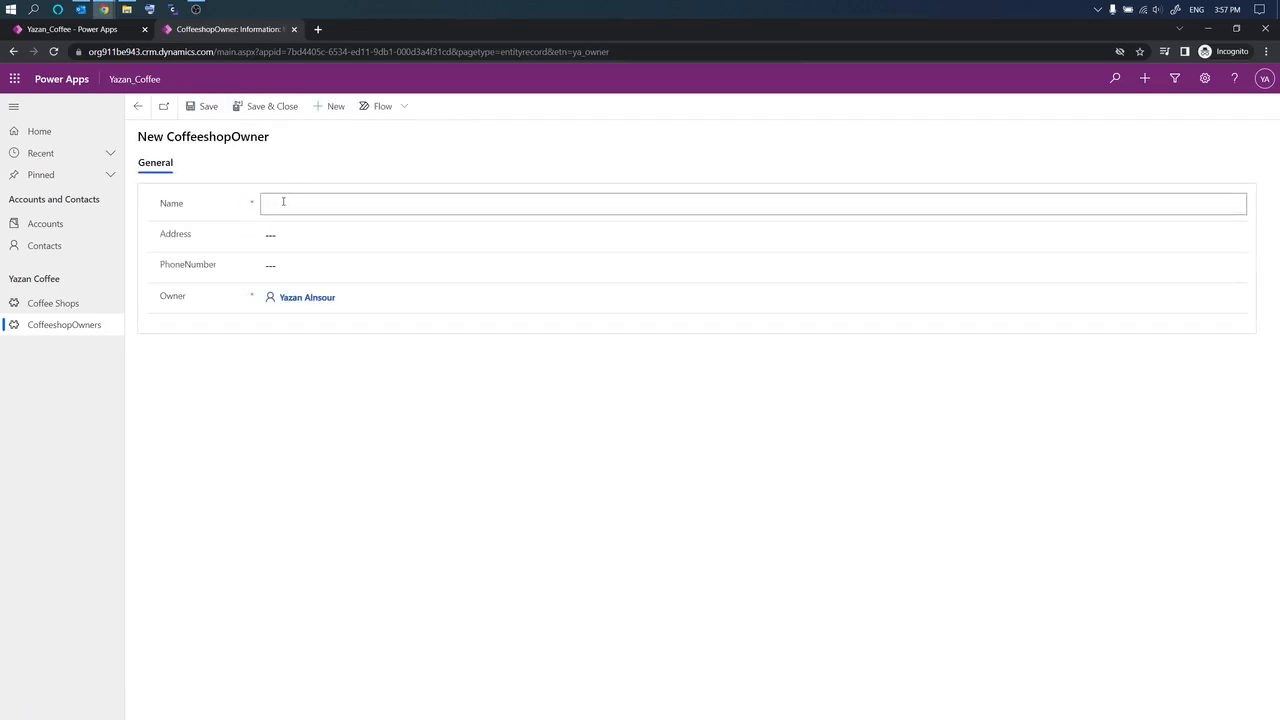
{"action": "type", "text": "John Smith"}
{"action": "key", "text": "Tab"}
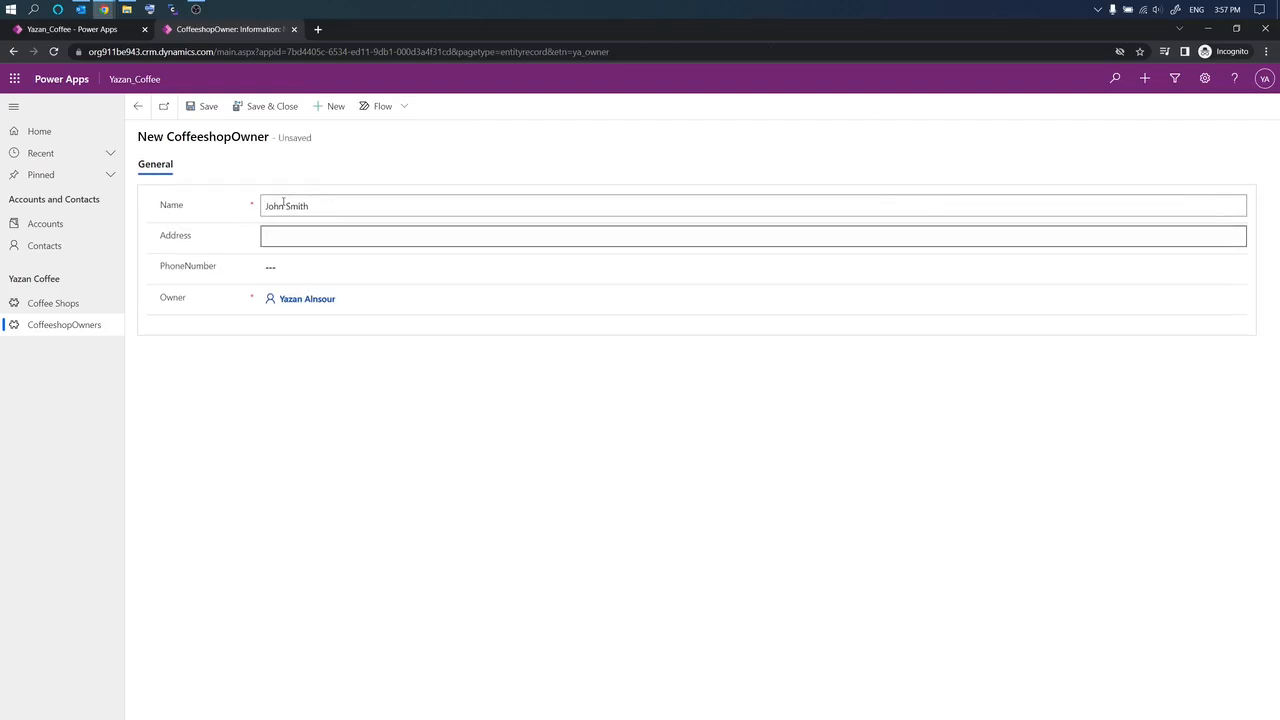
{"action": "type", "text": "123 Sal Street, Oshkosh, WI"}
{"action": "key", "text": "Tab"}
{"action": "type", "text": "09"}
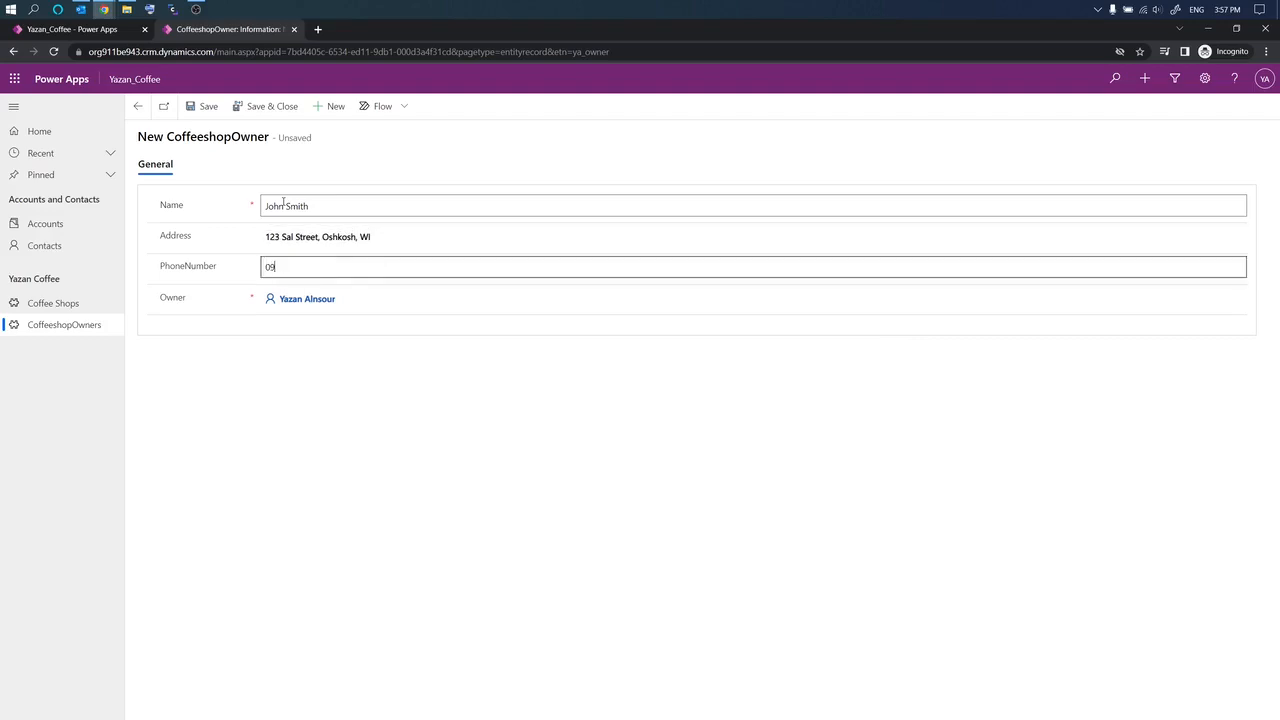
{"action": "type", "text": "87654321"}
{"action": "left_click", "coordinate": [207, 106]}
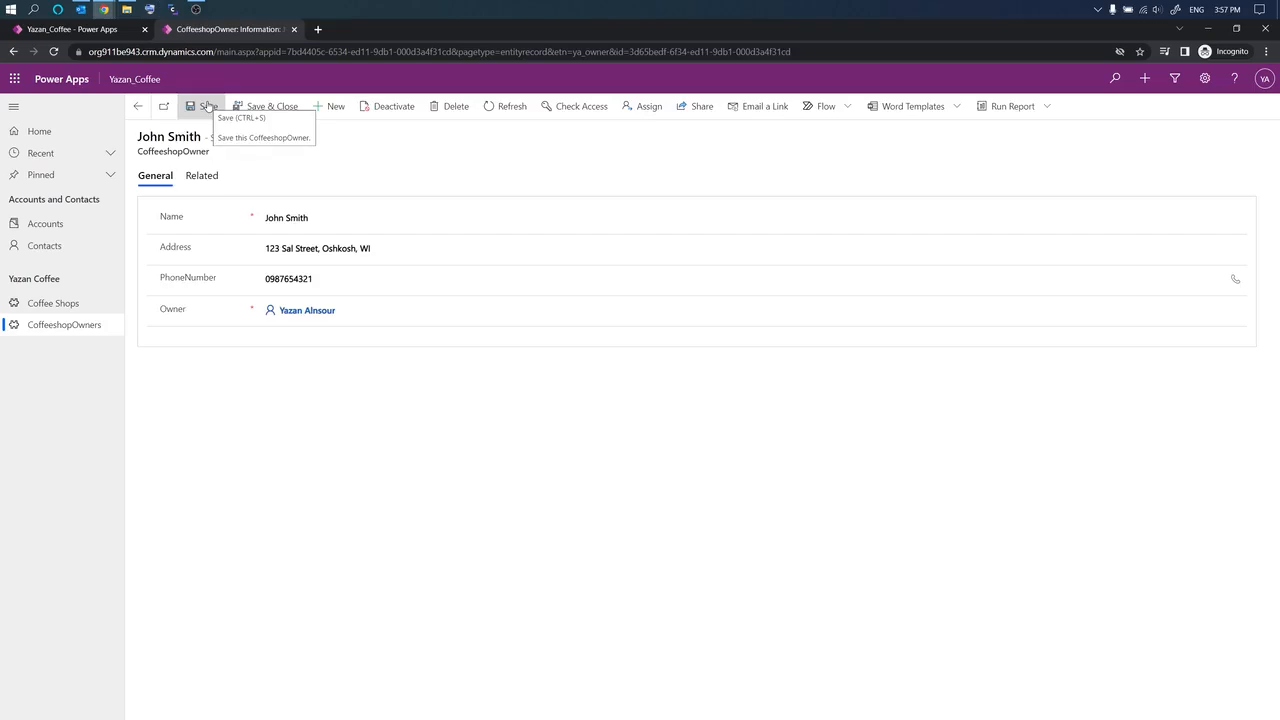
{"action": "left_click", "coordinate": [57, 309]}
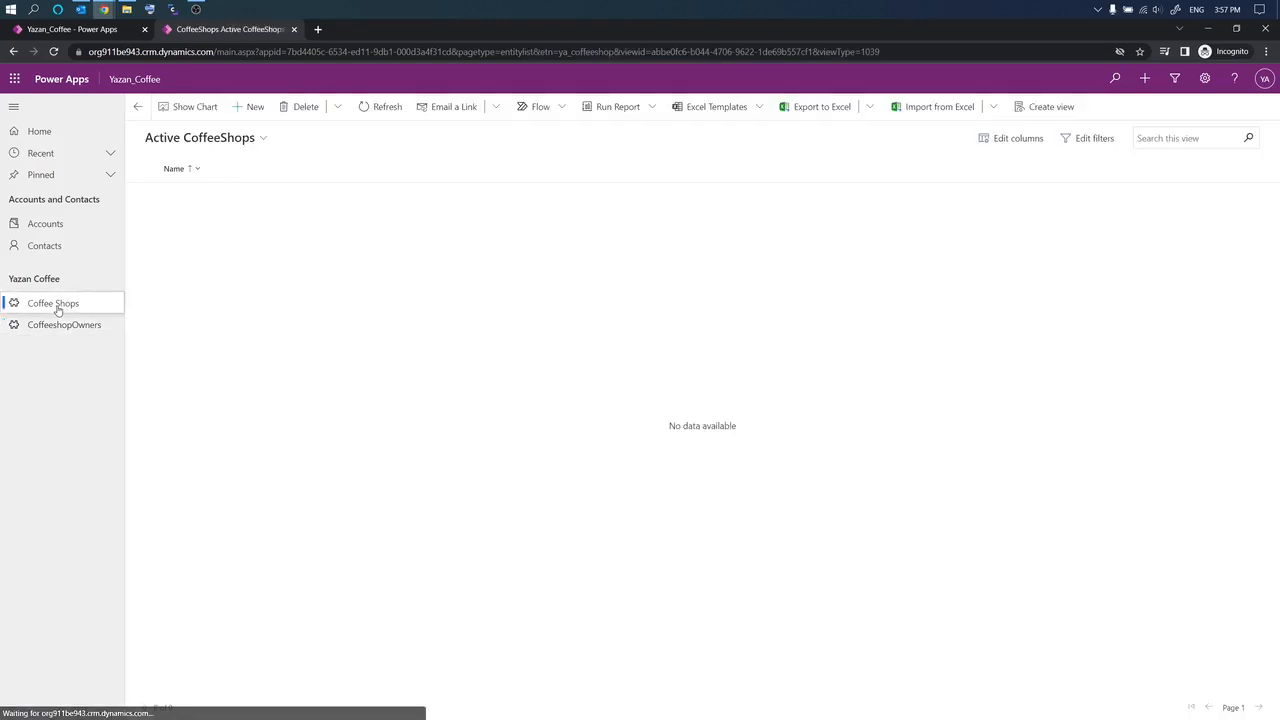
Step: Start a new coffee shop named Oshkosh Coffee with its street address, city Oshkosh, state WI and phone number
{"action": "left_click", "coordinate": [243, 108]}
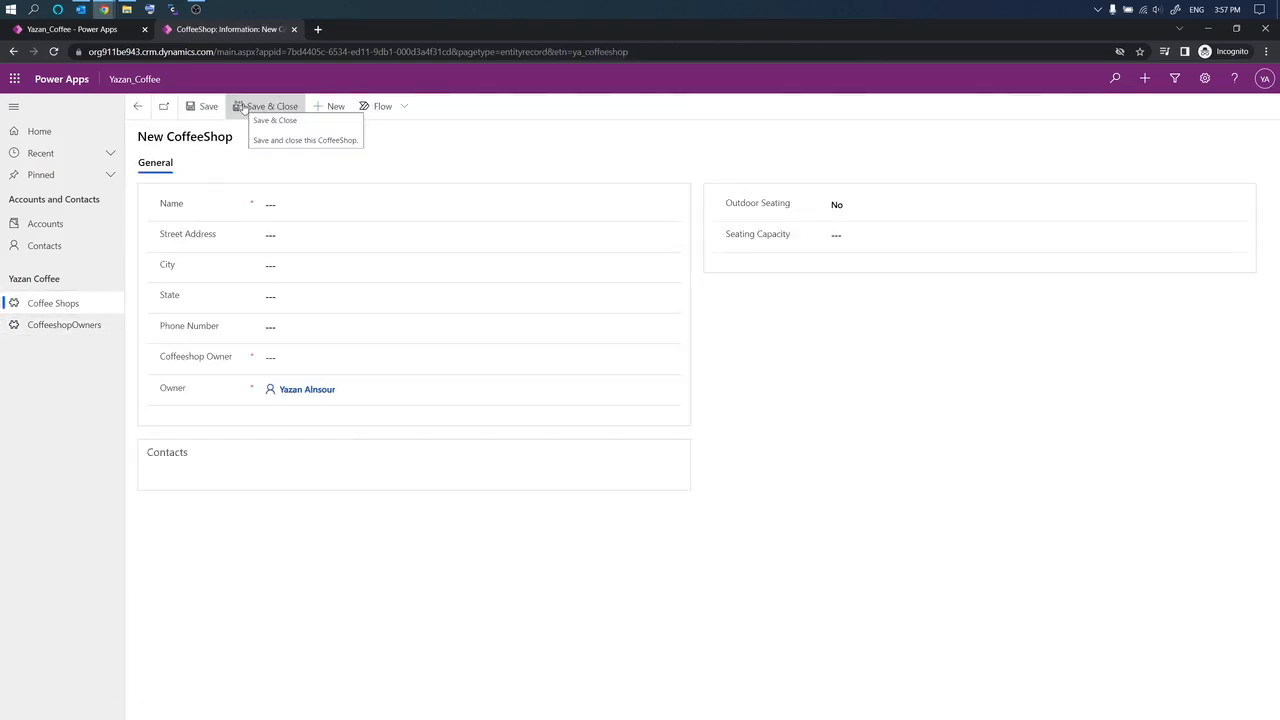
{"action": "left_click", "coordinate": [270, 205]}
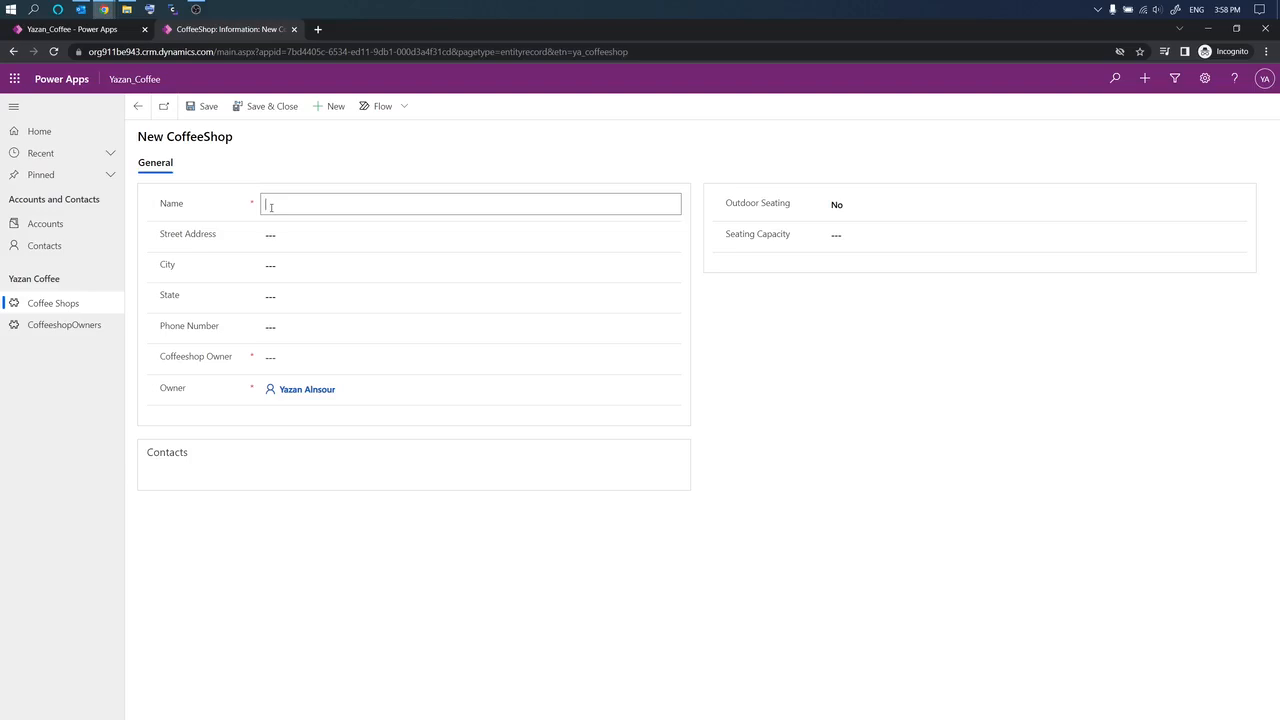
{"action": "type", "text": "Oshkosh Coffee@"}
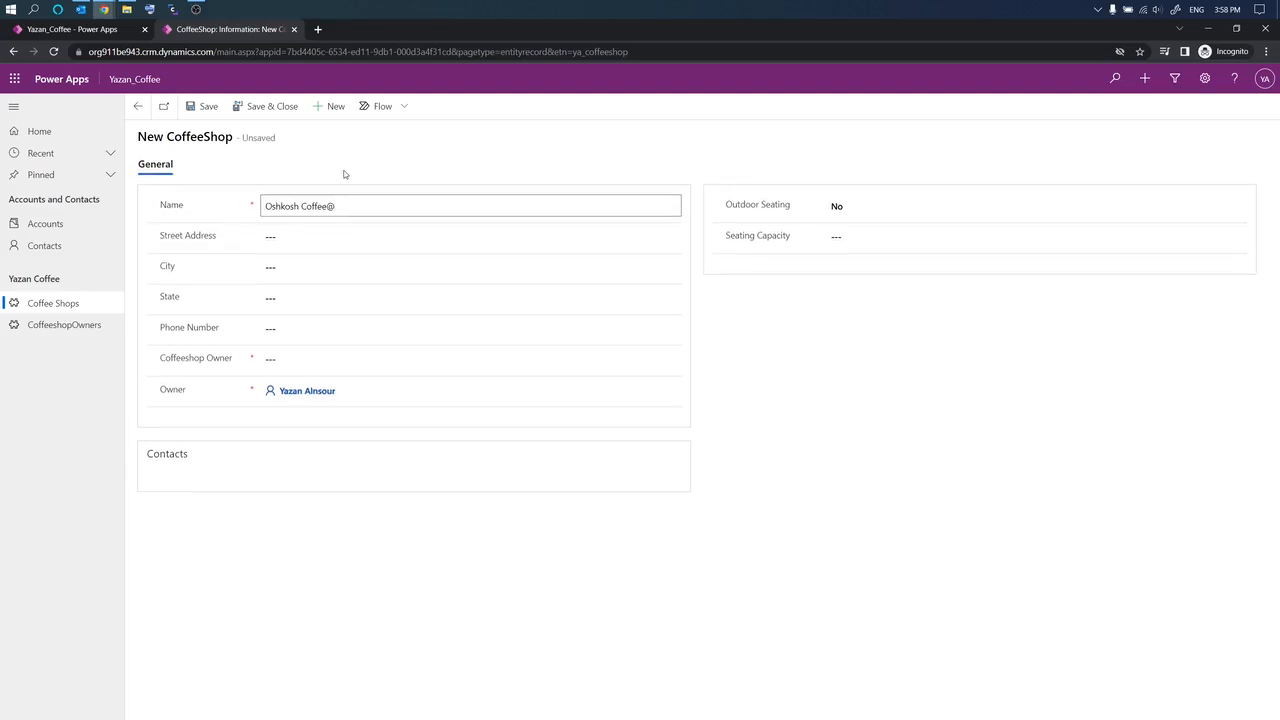
{"action": "key", "text": "BackSpace"}
{"action": "left_click", "coordinate": [344, 174]}
{"action": "left_click", "coordinate": [297, 239]}
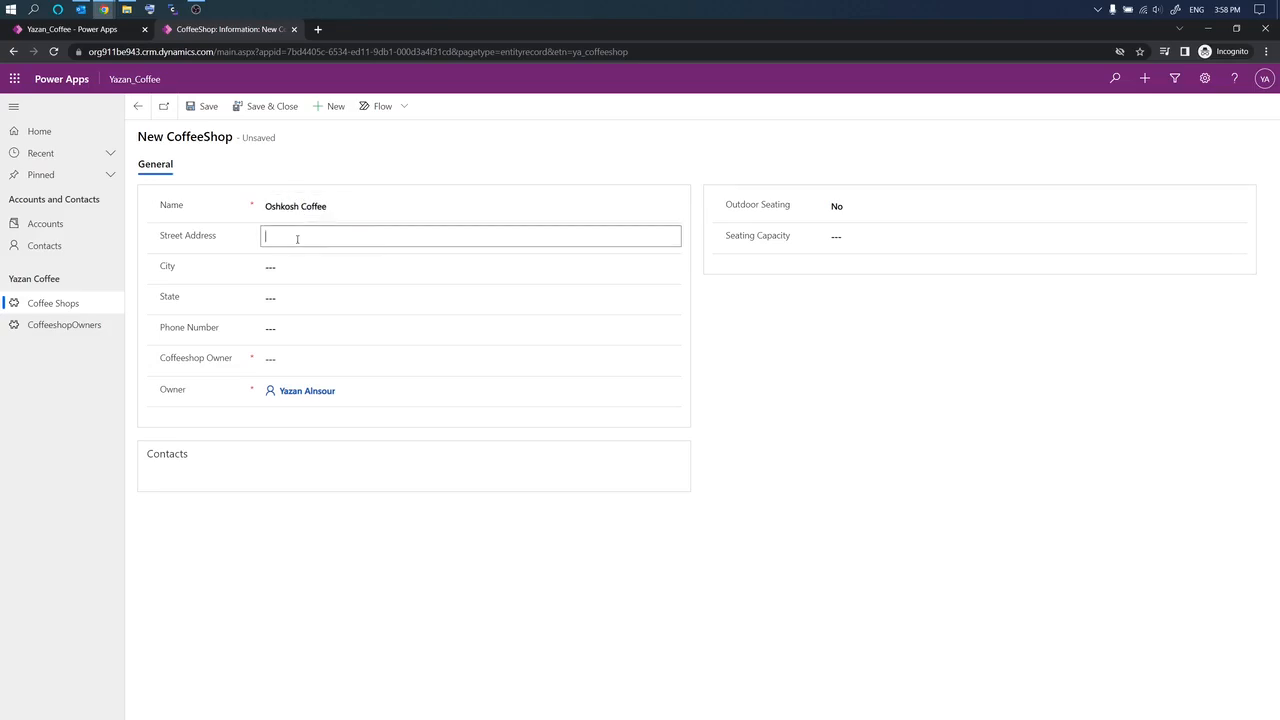
{"action": "type", "text": "123 Main Street"}
{"action": "key", "text": "Tab"}
{"action": "type", "text": "Oshkosh"}
{"action": "key", "text": "Tab"}
{"action": "type", "text": "WI"}
{"action": "key", "text": "Tab"}
{"action": "type", "text": "1231231230"}
Step: Link the new owner, set Outdoor Seating to Yes and seating capacity to 30
{"action": "left_click", "coordinate": [357, 359]}
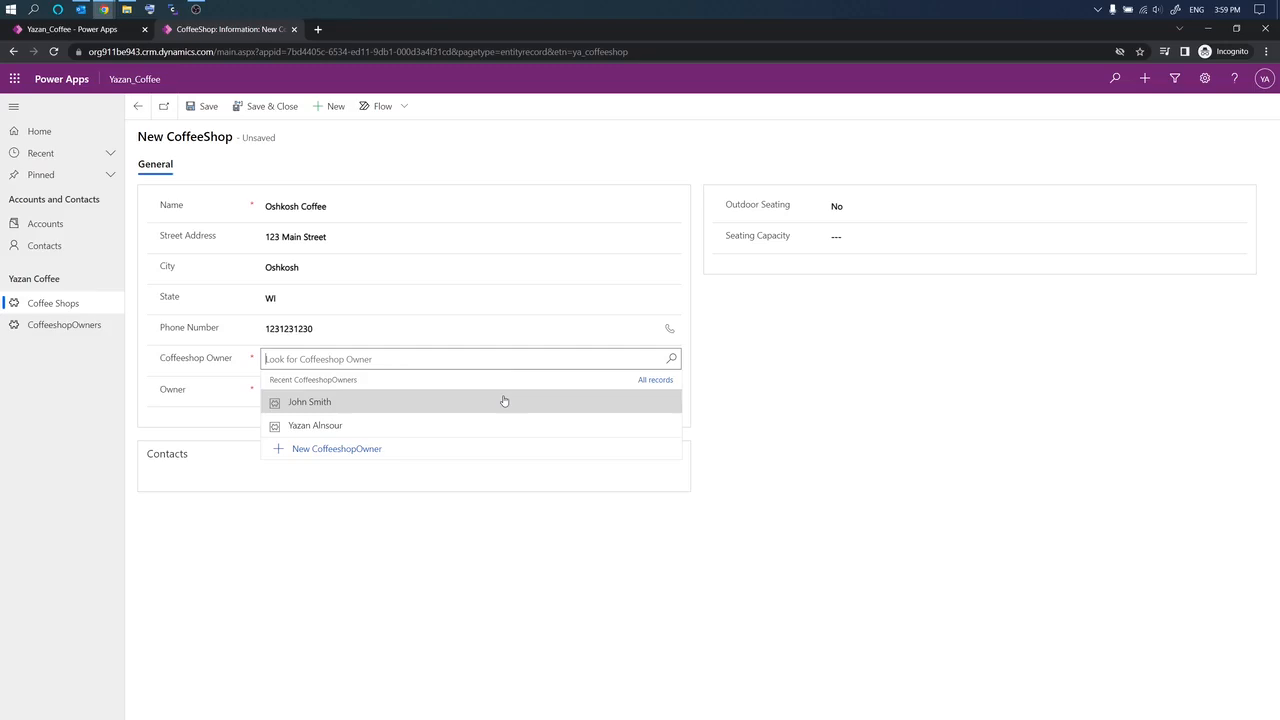
{"action": "left_click", "coordinate": [330, 403]}
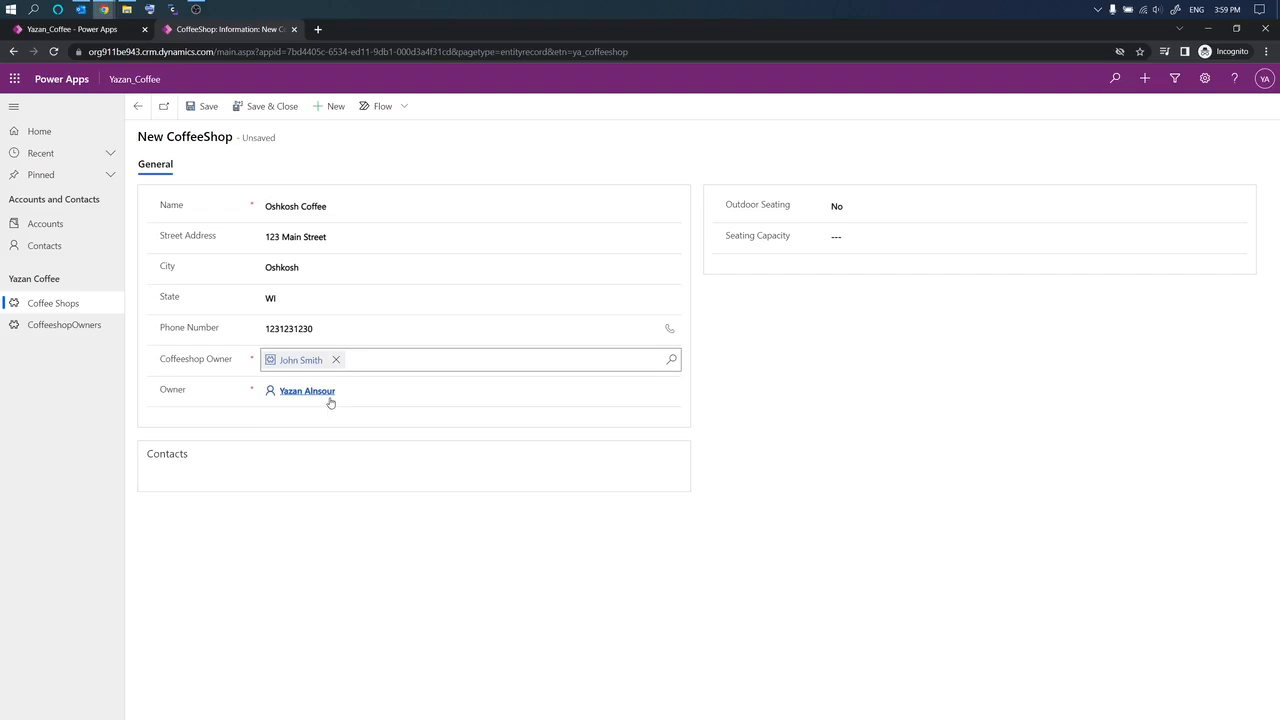
{"action": "left_click", "coordinate": [826, 377]}
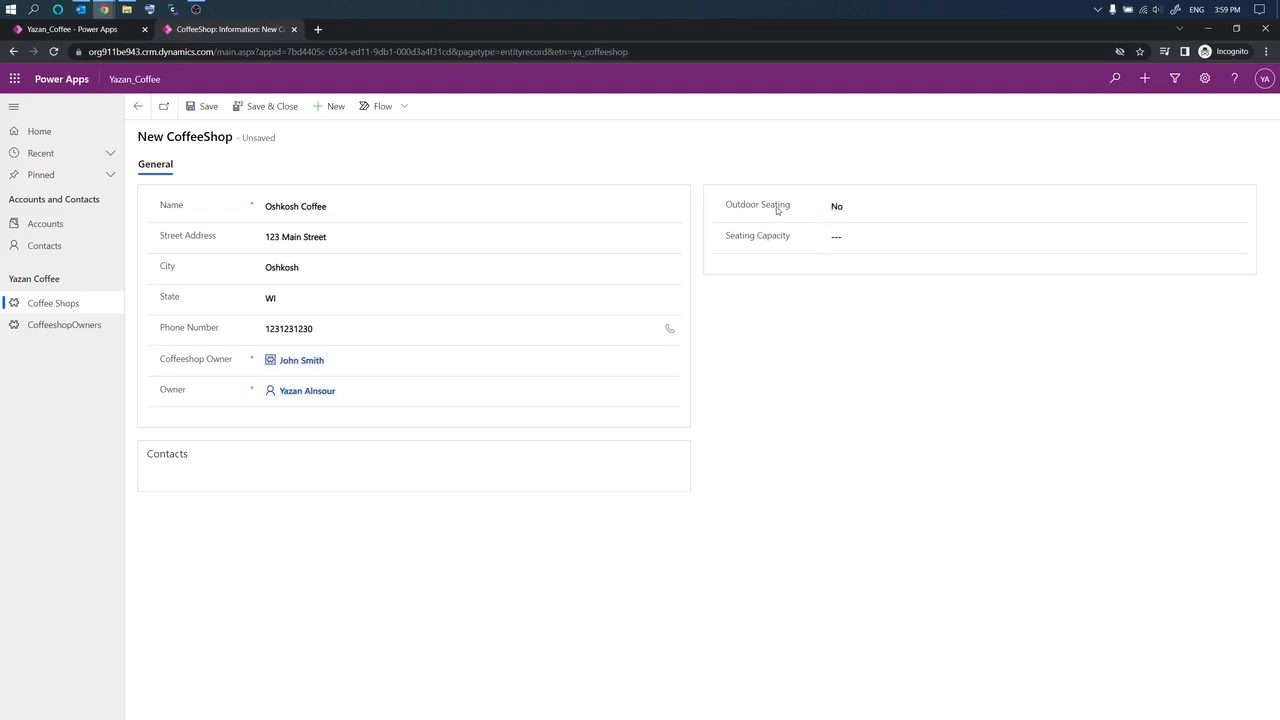
{"action": "left_click", "coordinate": [850, 208]}
{"action": "left_click", "coordinate": [840, 234]}
{"action": "left_click", "coordinate": [843, 234]}
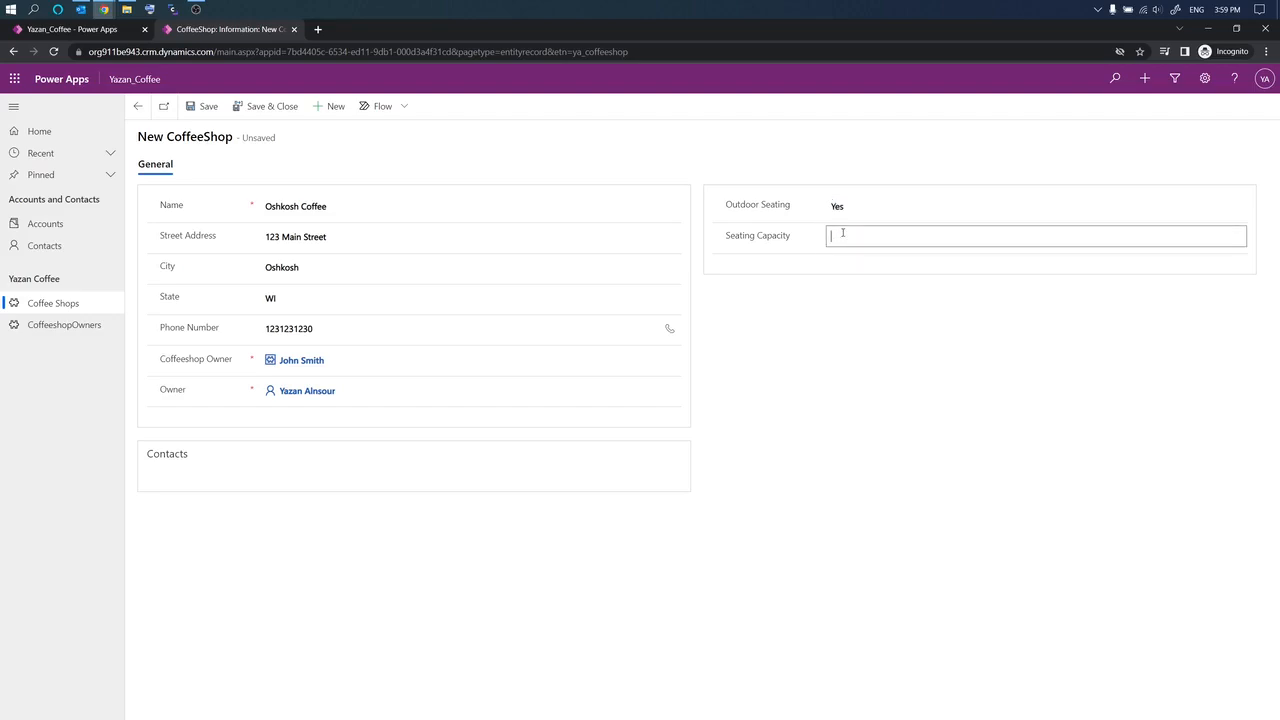
{"action": "type", "text": "30"}
{"action": "left_click", "coordinate": [854, 330]}
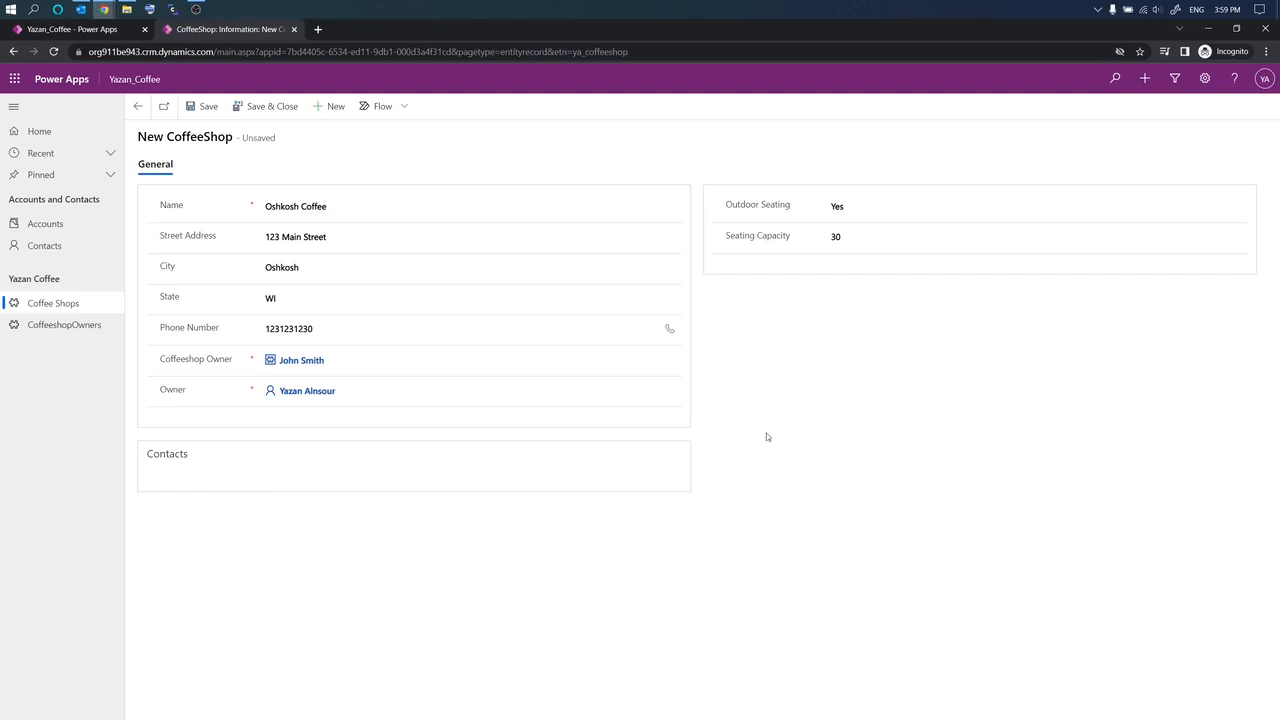
Step: Save the Oshkosh Coffee record and bring up the lookup for existing contacts
{"action": "left_click", "coordinate": [199, 107]}
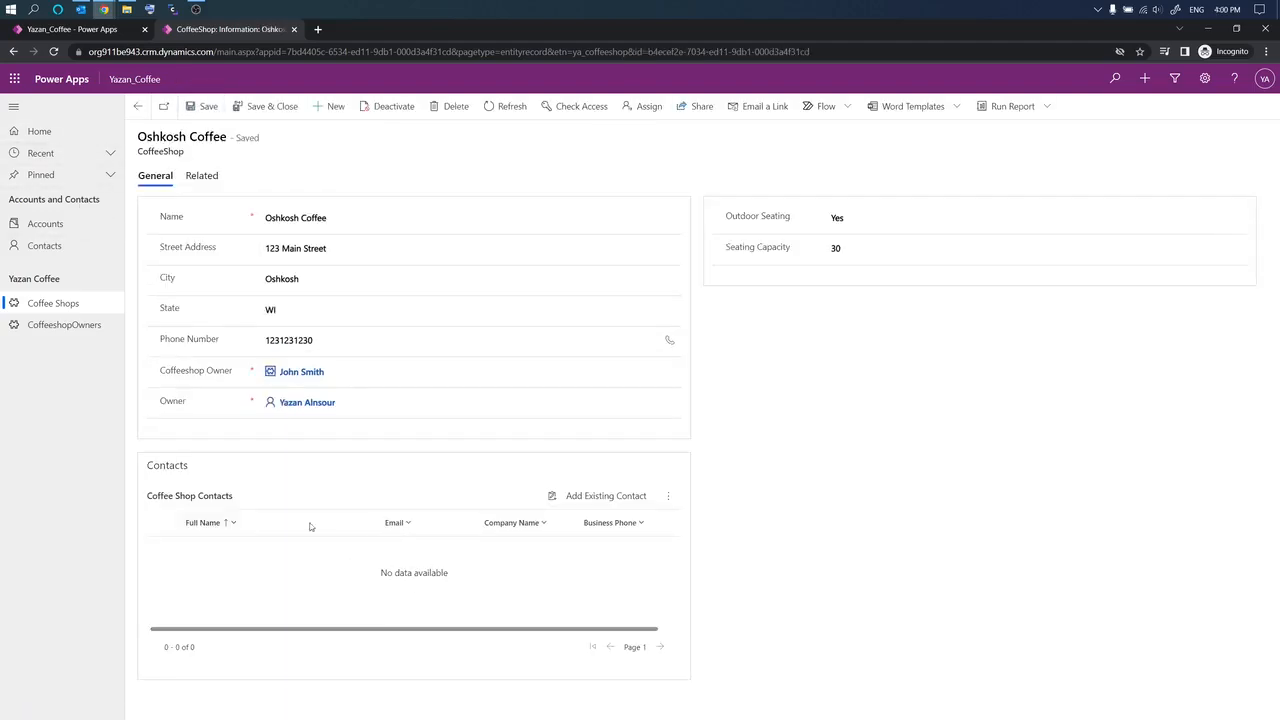
{"action": "left_click", "coordinate": [606, 496]}
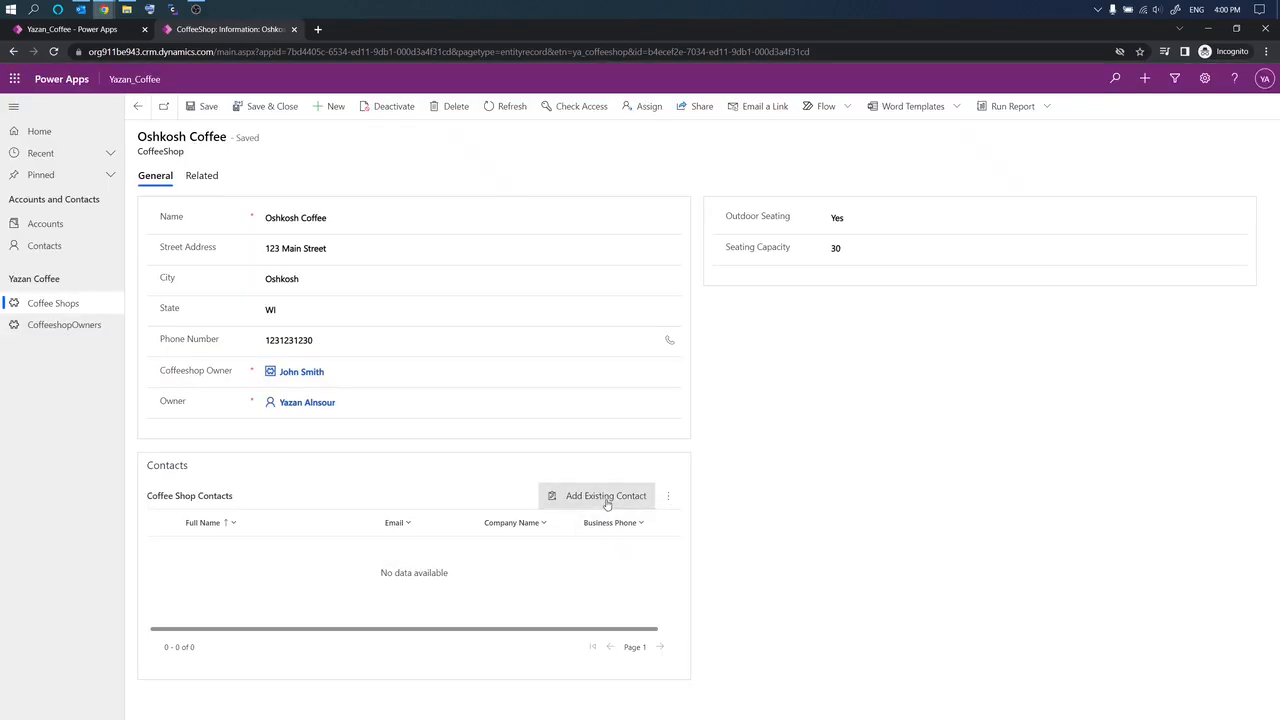
{"action": "left_click", "coordinate": [606, 496]}
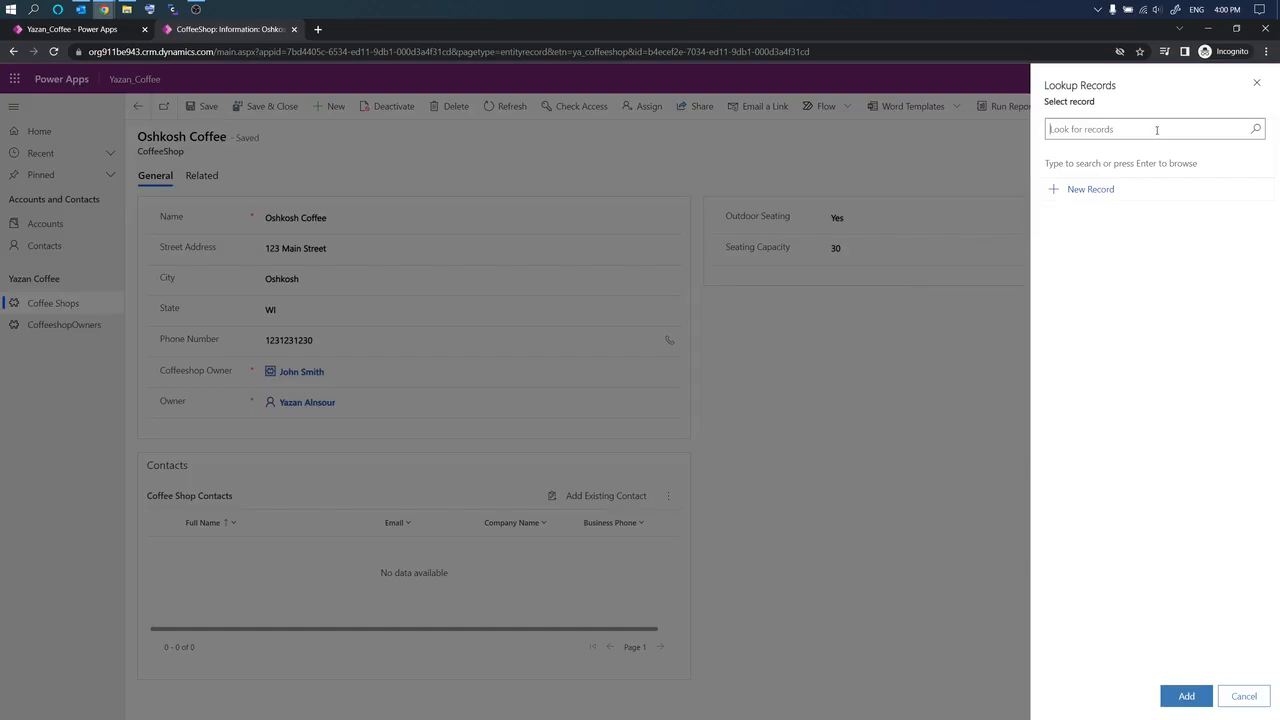
Step: Select three sample contacts in Lookup Records and add them to Oshkosh Coffee
{"action": "left_click", "coordinate": [1256, 129]}
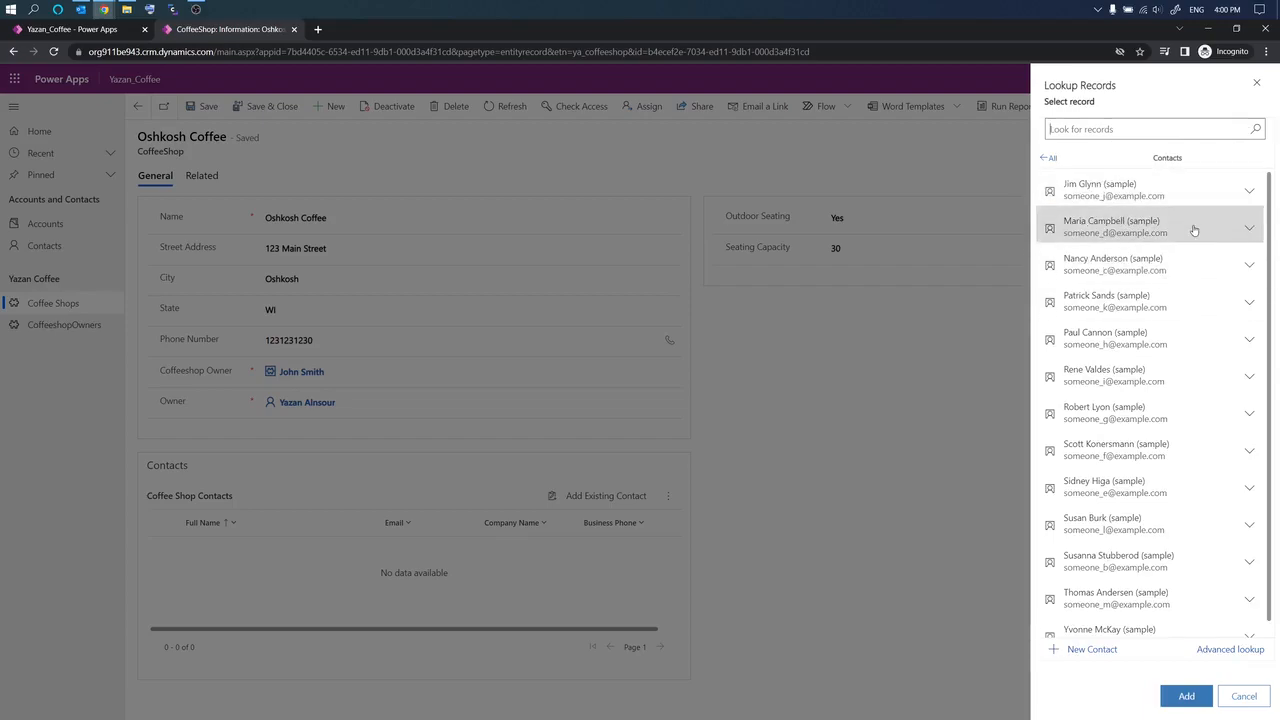
{"action": "left_click", "coordinate": [1120, 192]}
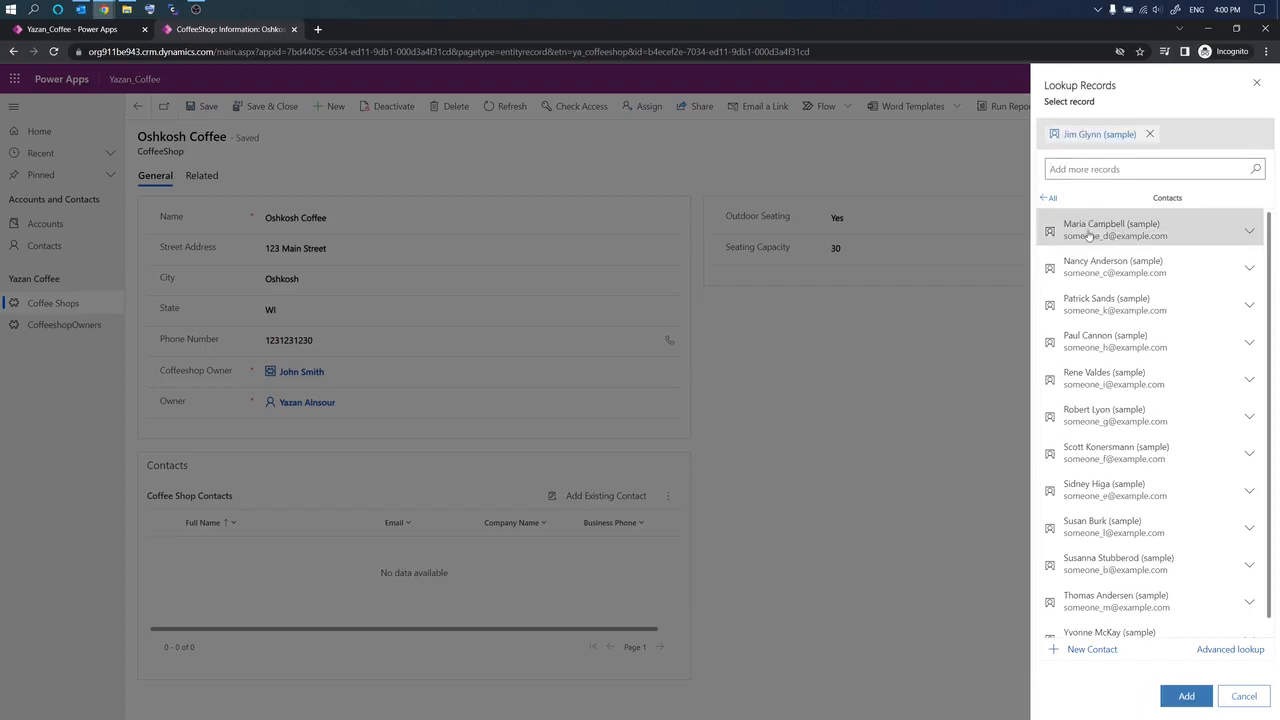
{"action": "left_click", "coordinate": [1089, 235]}
{"action": "left_click", "coordinate": [1090, 234]}
{"action": "left_click", "coordinate": [1185, 702]}
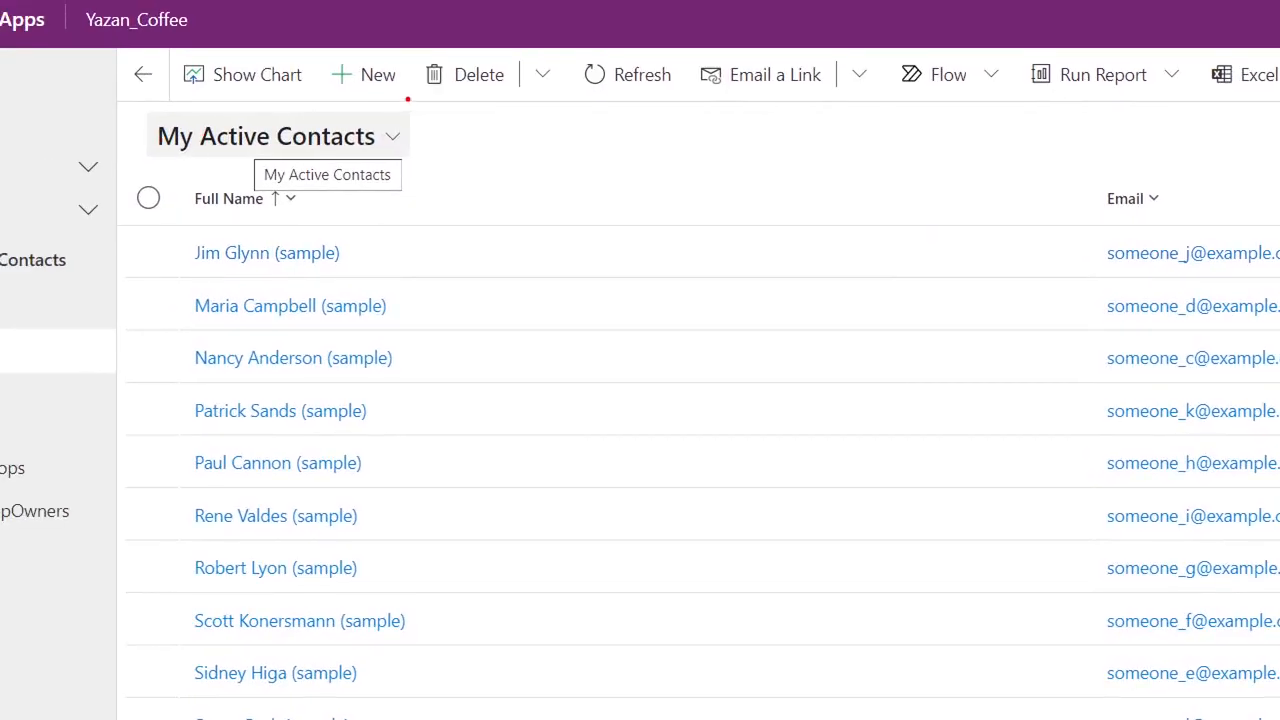
Step: Switch the Contacts list to All Contacts and set it as your default view
{"action": "left_click_drag", "start_coordinate": [165, 153], "coordinate": [396, 156]}
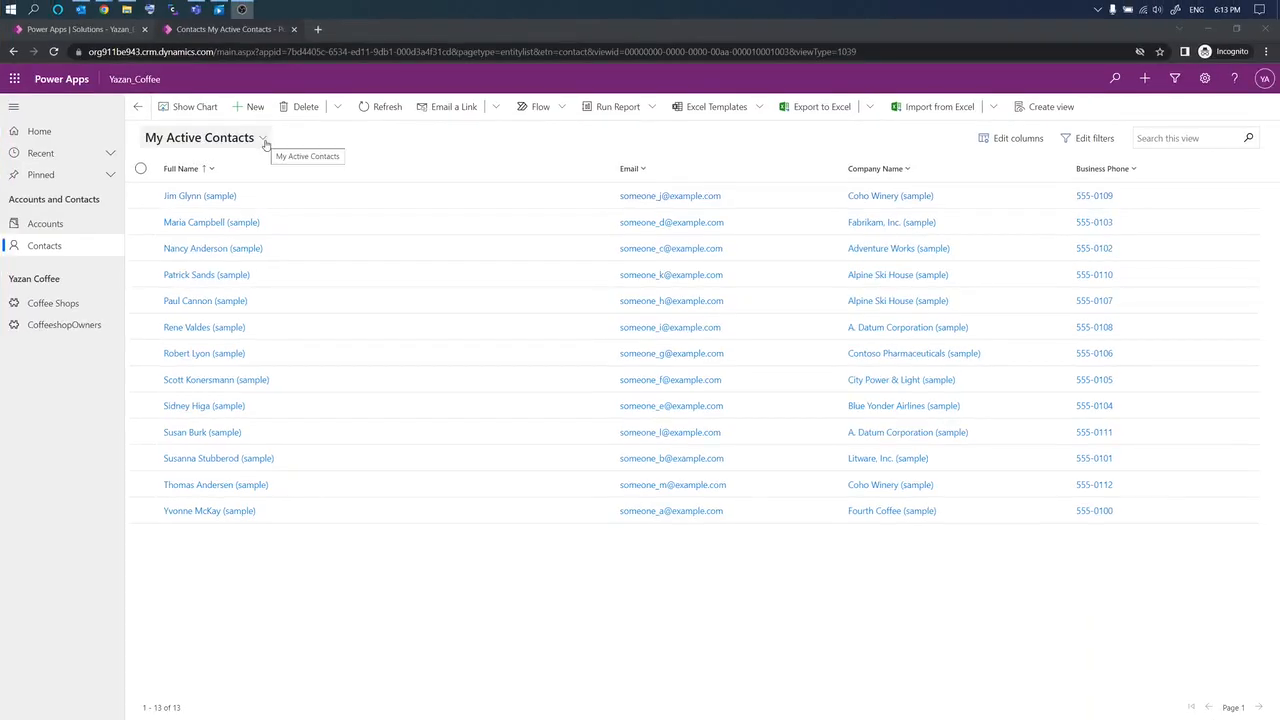
{"action": "left_click", "coordinate": [264, 141]}
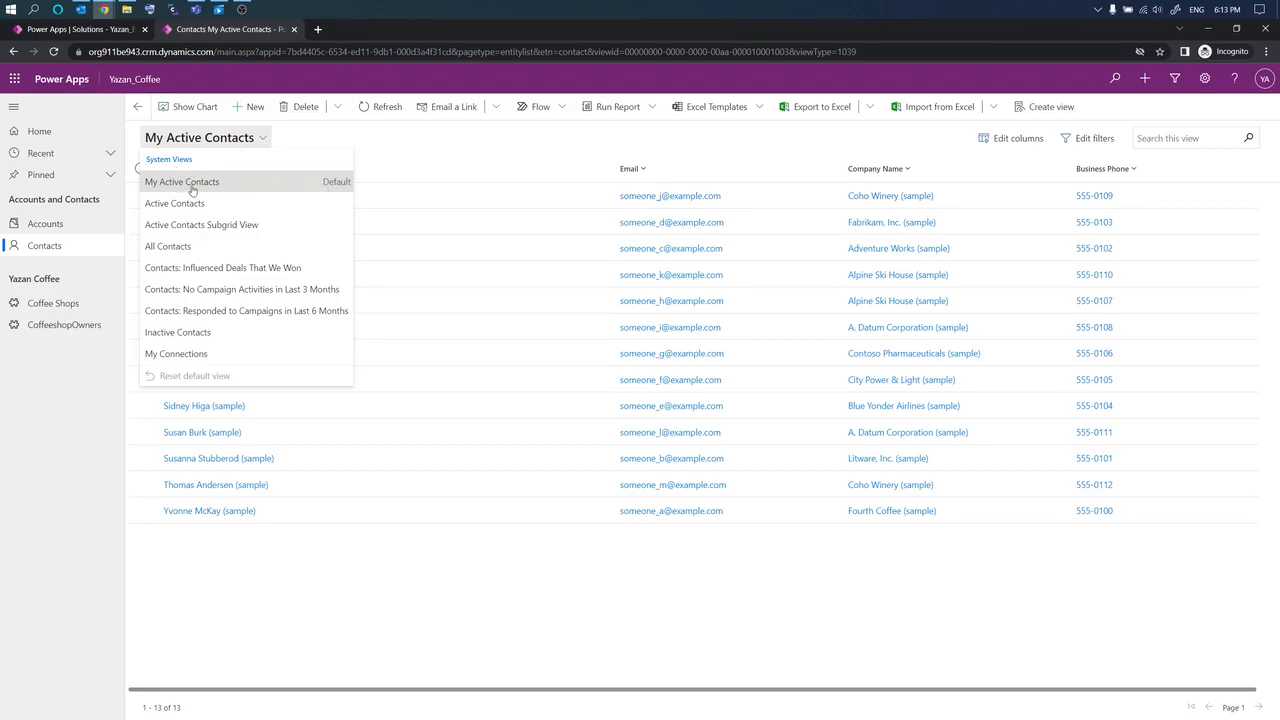
{"action": "left_click", "coordinate": [167, 247]}
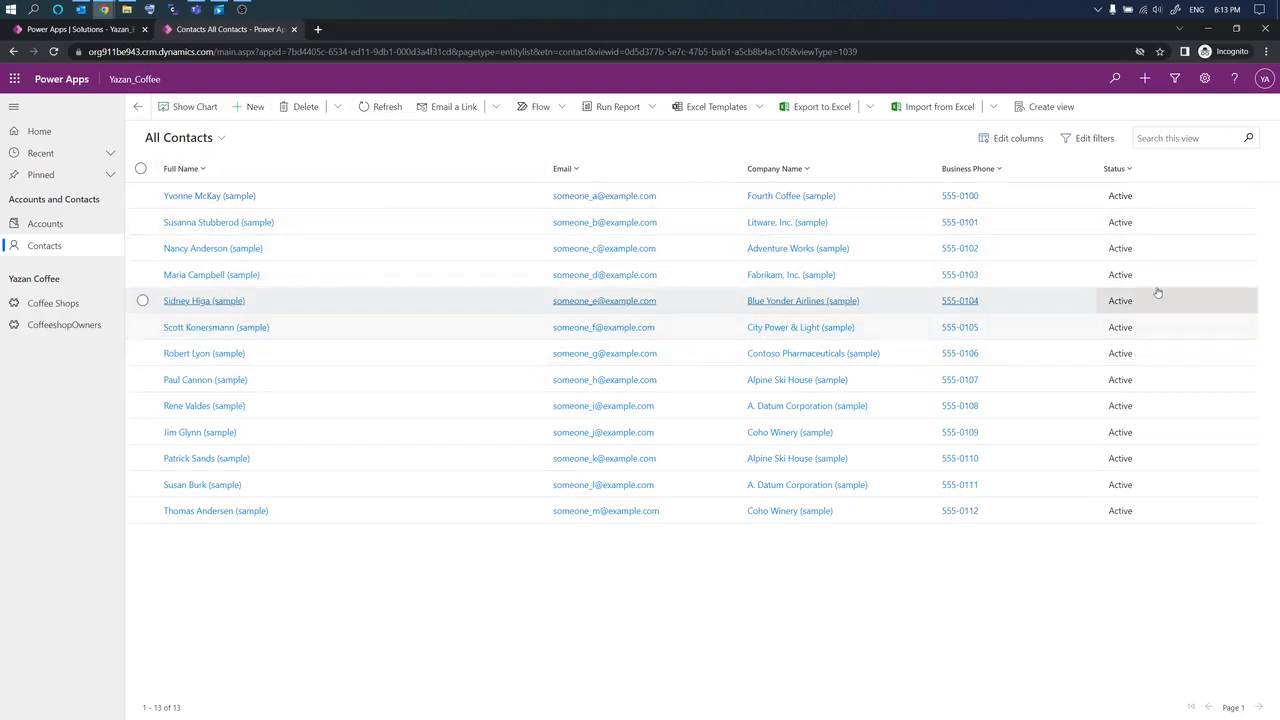
{"action": "left_click", "coordinate": [200, 138]}
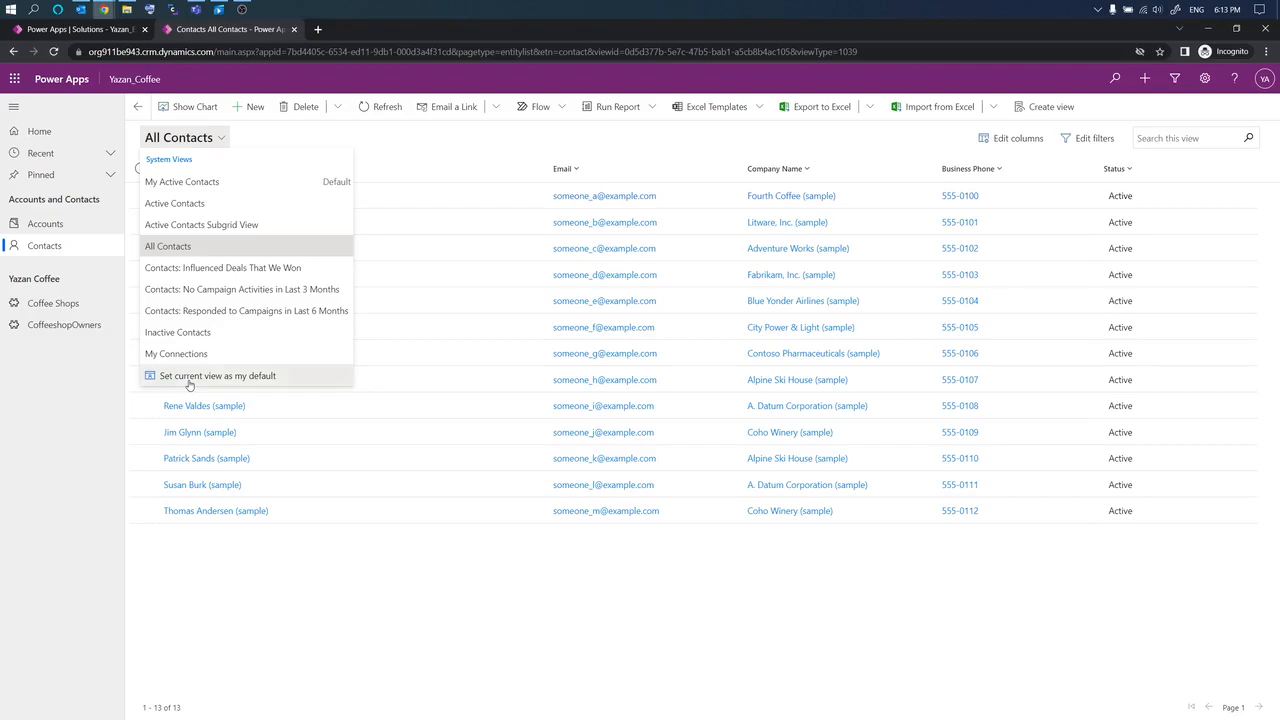
{"action": "left_click", "coordinate": [189, 377]}
{"action": "left_click", "coordinate": [188, 137]}
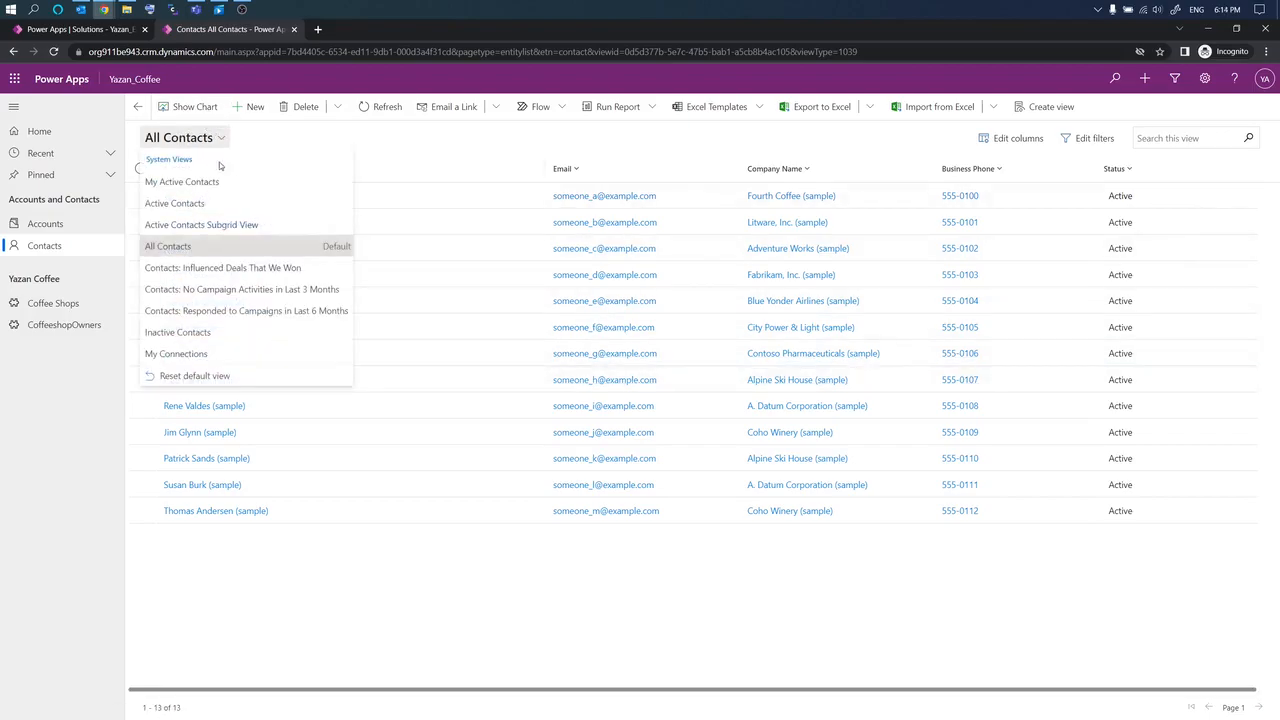
{"action": "left_click", "coordinate": [380, 140]}
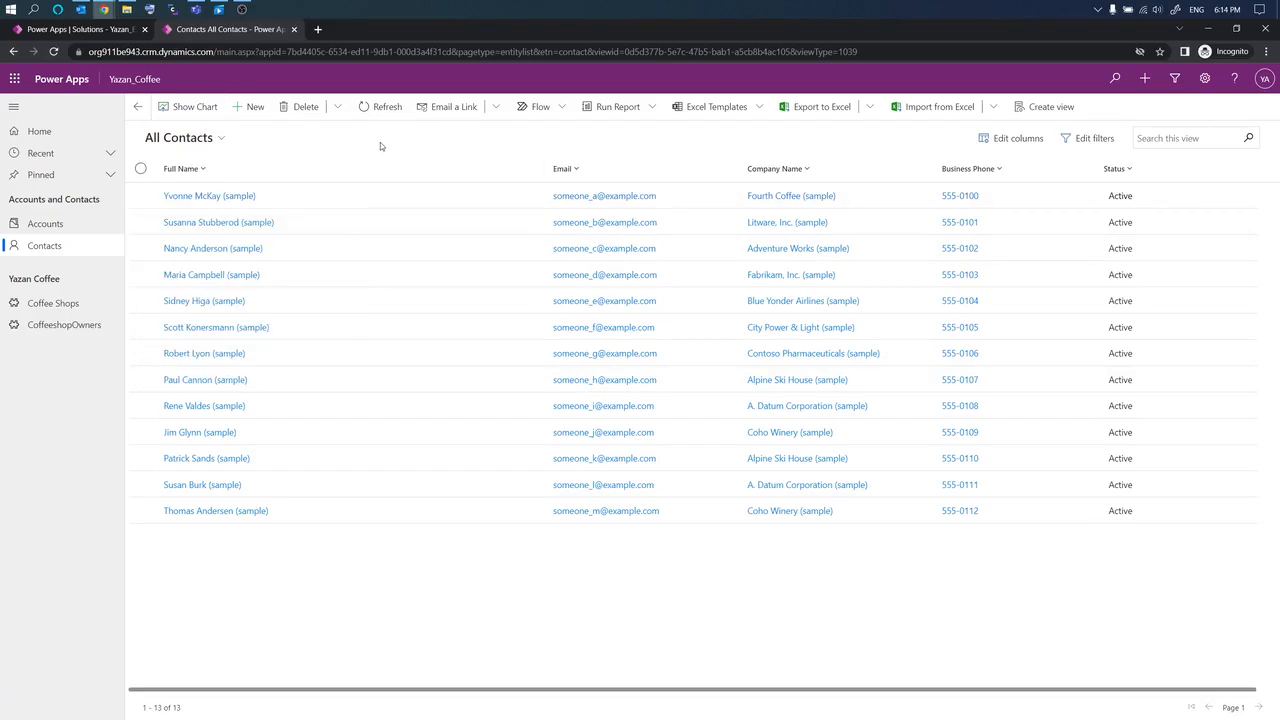
{"action": "left_click", "coordinate": [203, 170]}
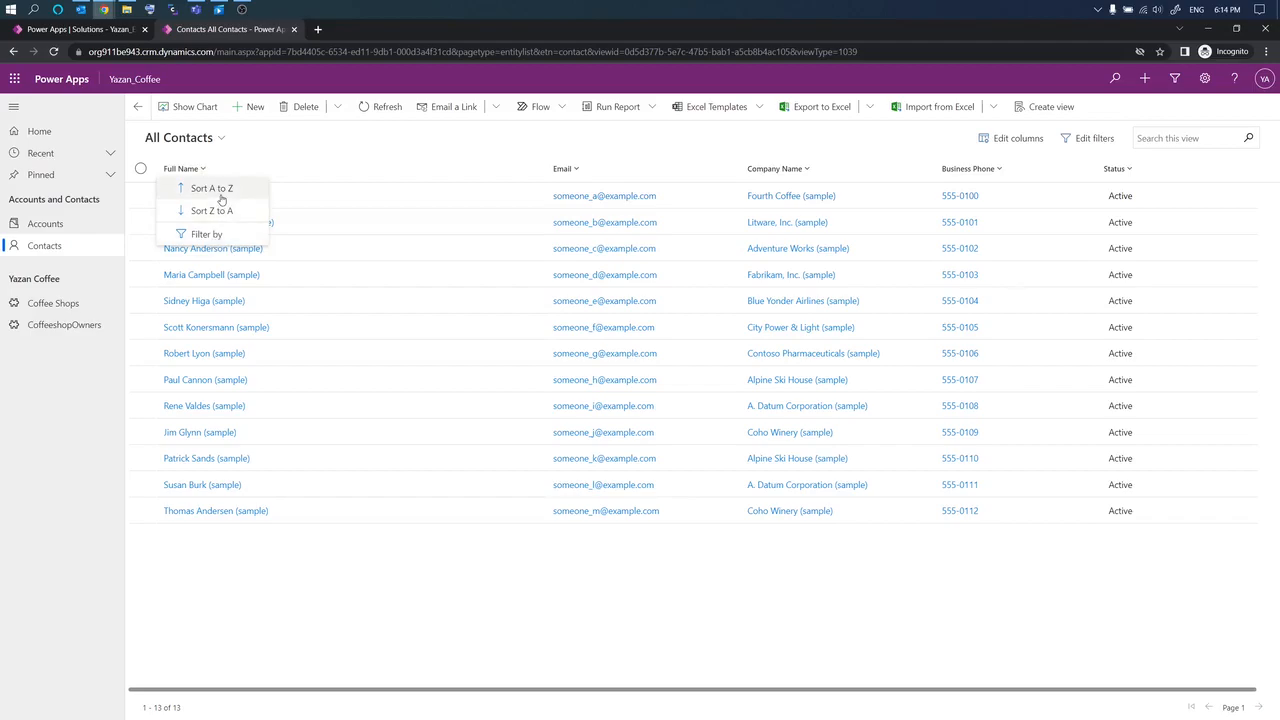
Step: Filter the contacts by Status Equals Inactive
{"action": "left_click", "coordinate": [363, 151]}
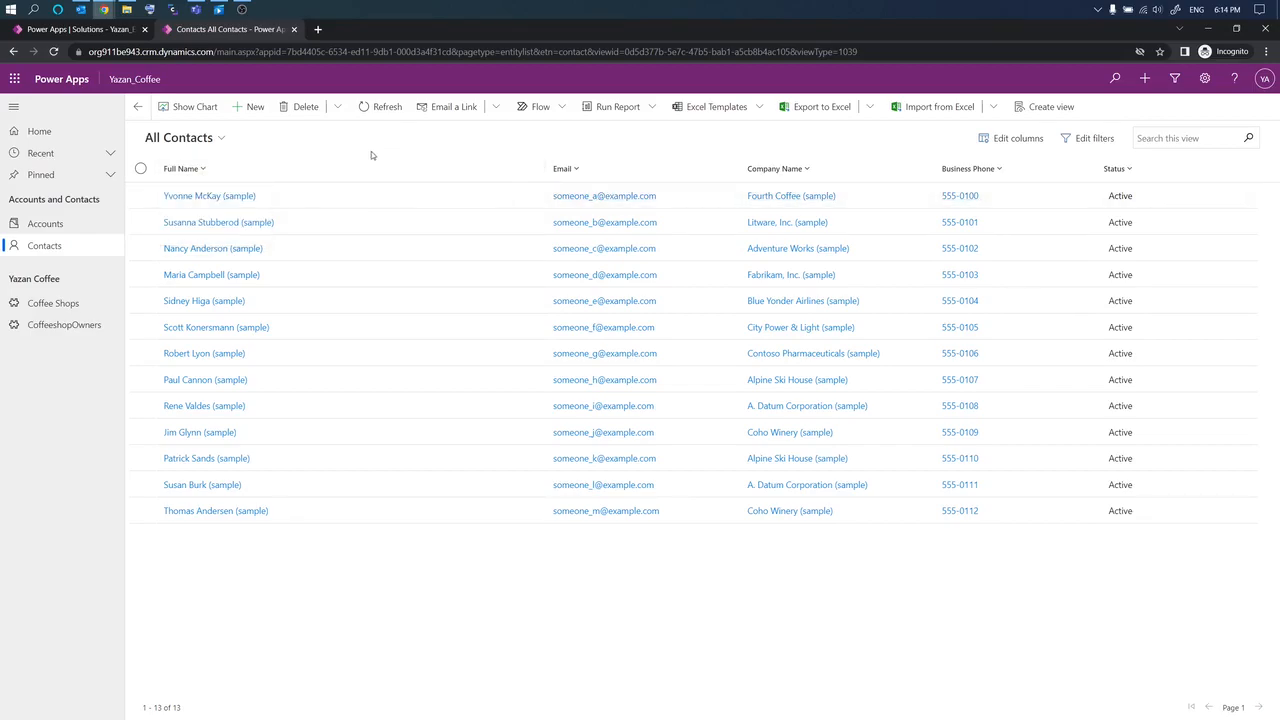
{"action": "left_click", "coordinate": [1131, 170]}
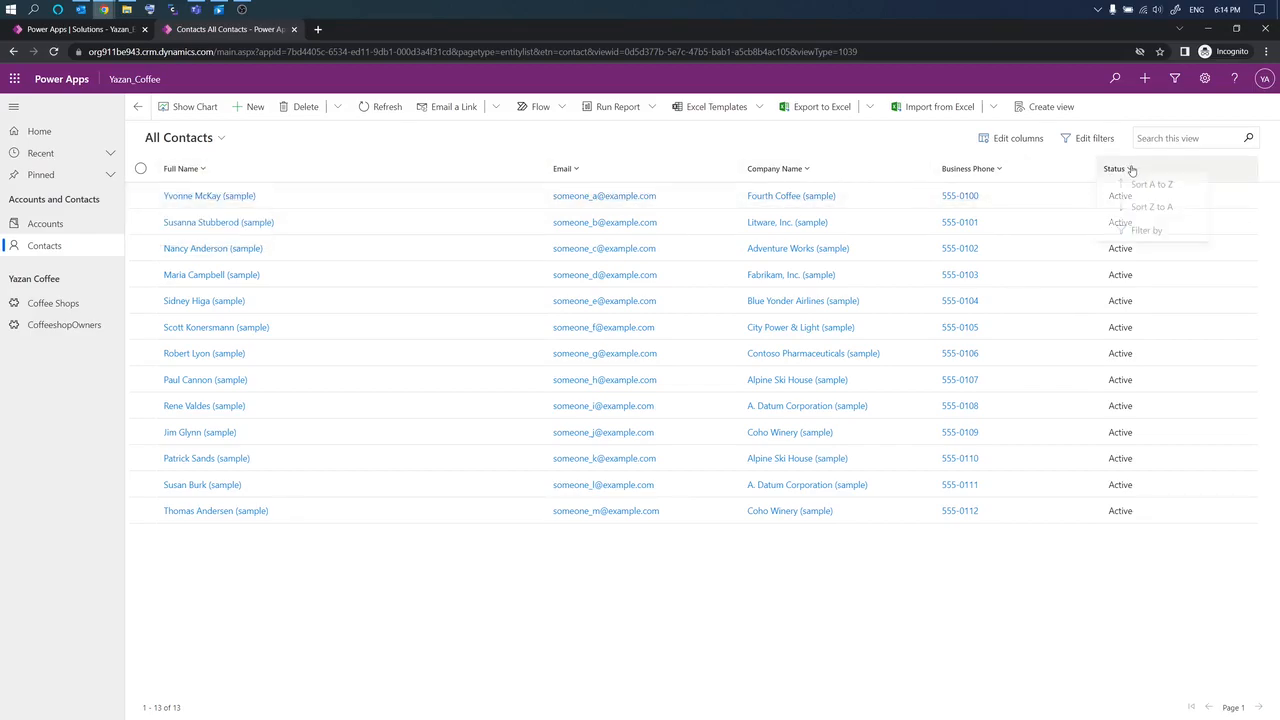
{"action": "left_click", "coordinate": [1140, 230]}
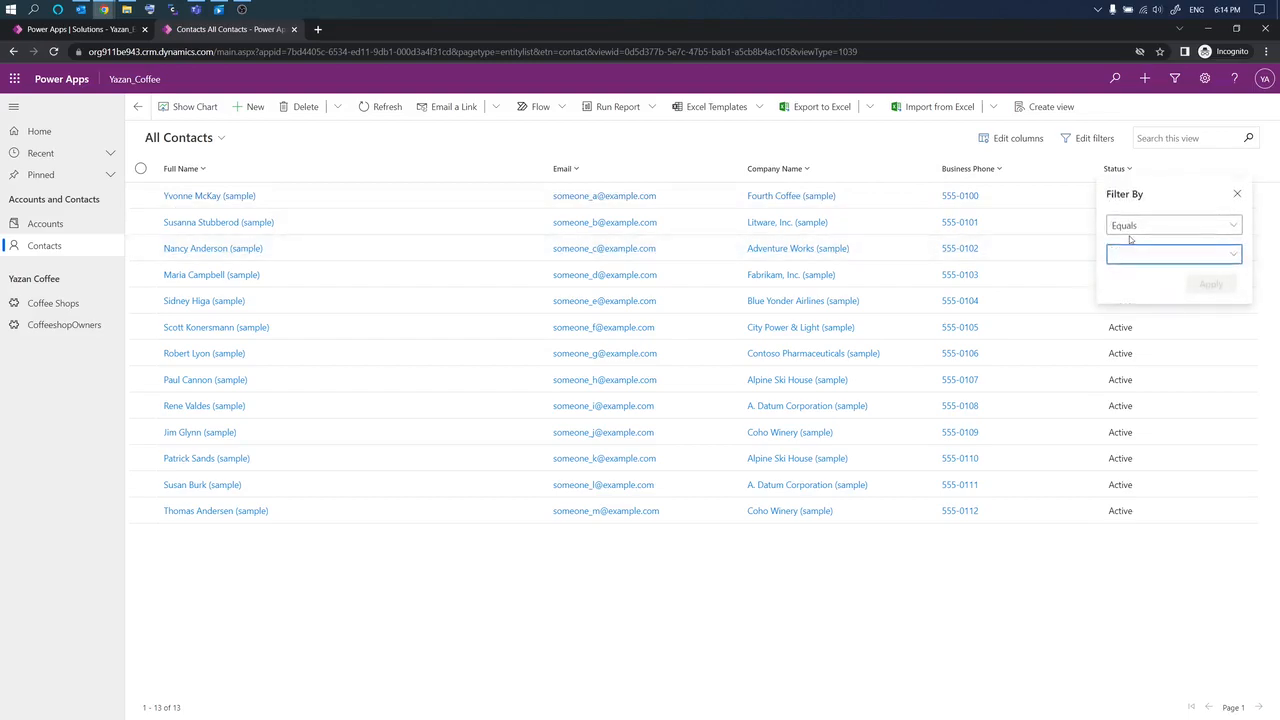
{"action": "left_click", "coordinate": [1186, 228]}
{"action": "left_click", "coordinate": [1188, 246]}
{"action": "left_click", "coordinate": [1188, 253]}
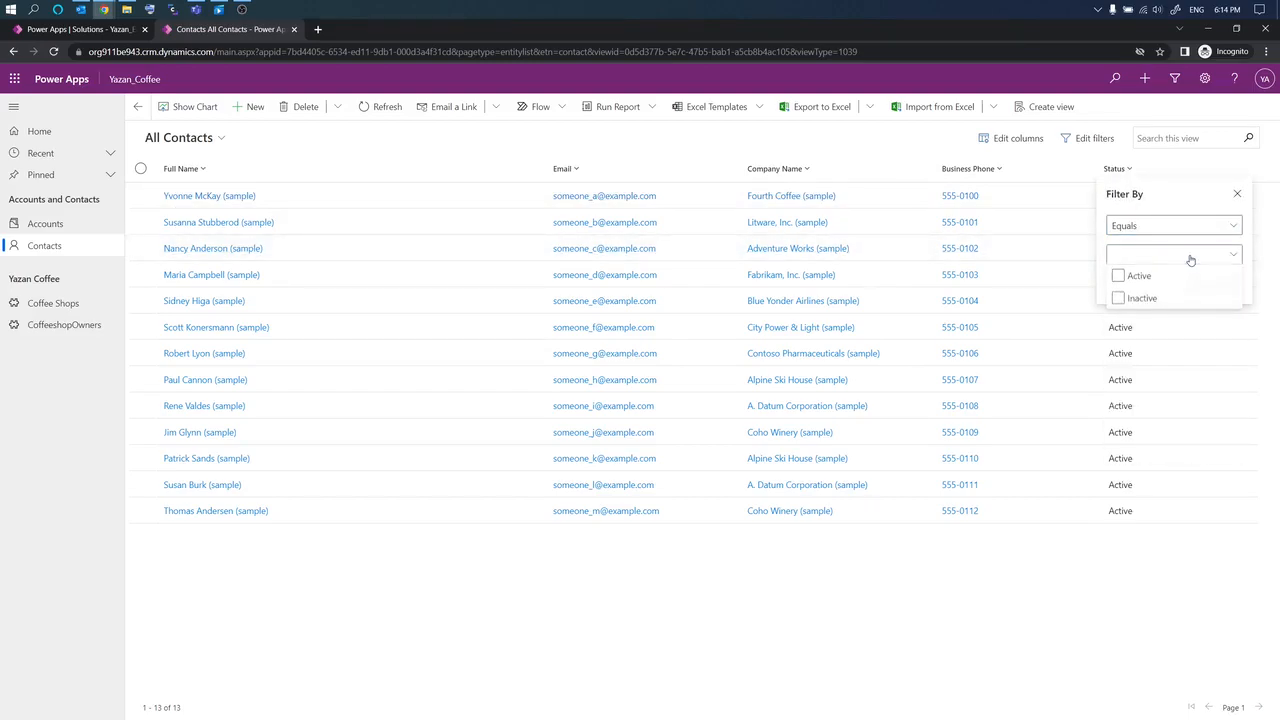
{"action": "left_click", "coordinate": [1118, 299]}
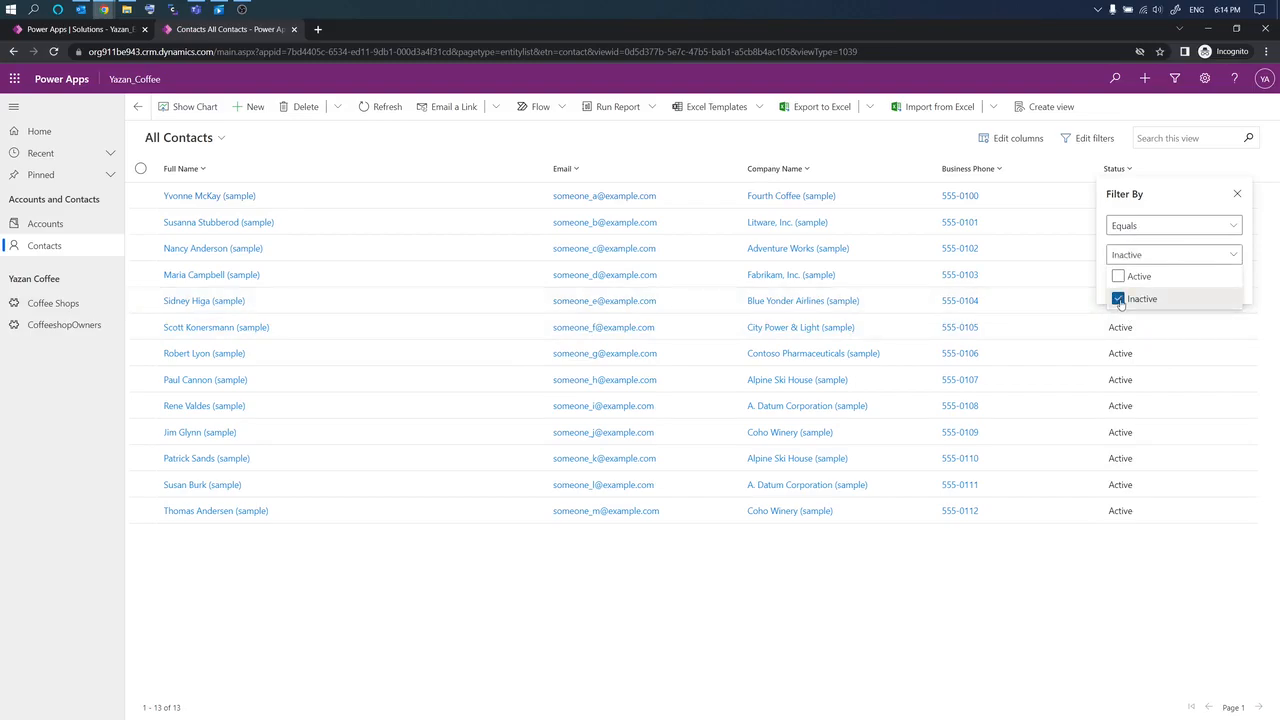
{"action": "left_click", "coordinate": [1248, 288]}
{"action": "left_click", "coordinate": [1218, 287]}
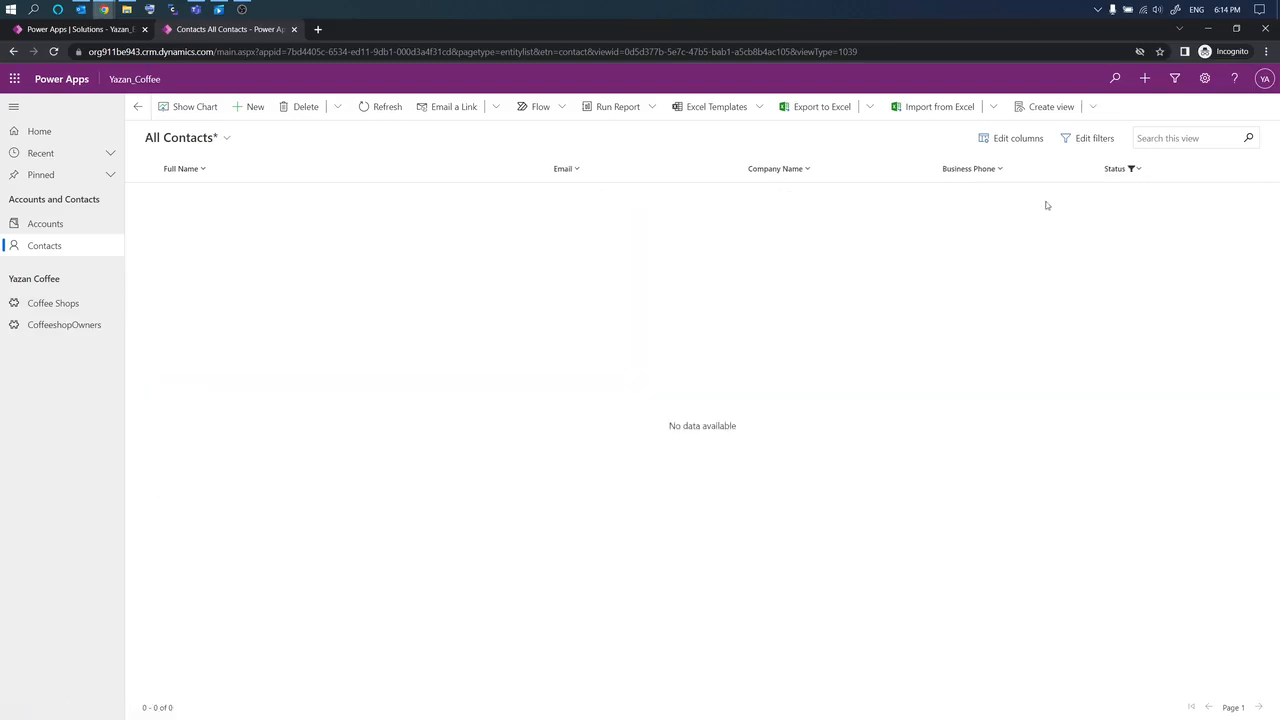
Step: Clear the Status filter and bring up Edit columns for the Contacts view
{"action": "left_click", "coordinate": [1136, 169]}
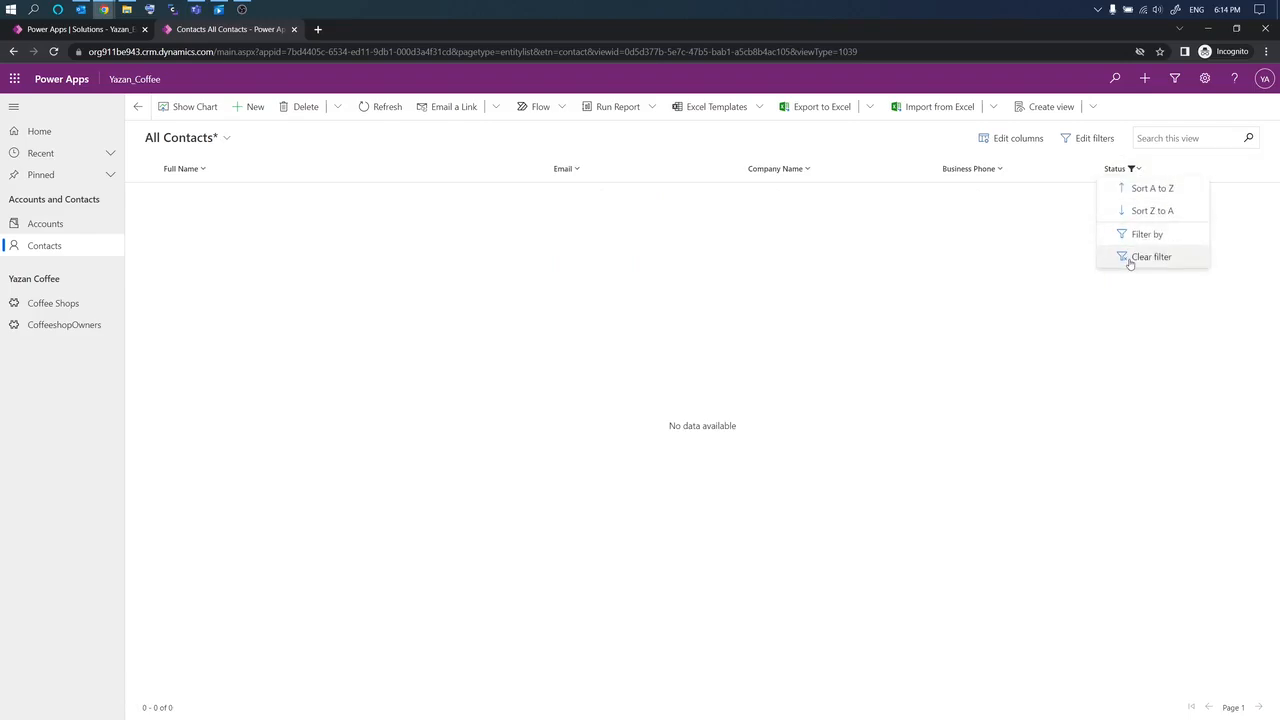
{"action": "left_click", "coordinate": [1129, 258]}
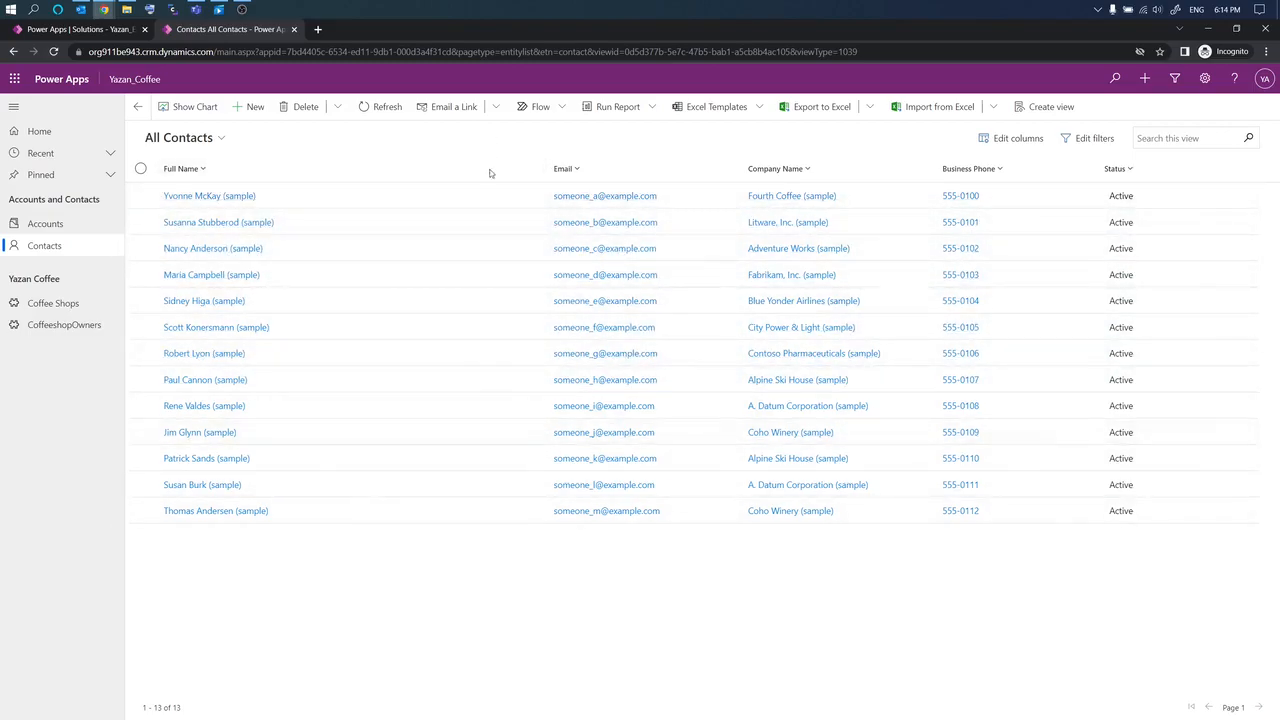
{"action": "left_click", "coordinate": [1005, 146]}
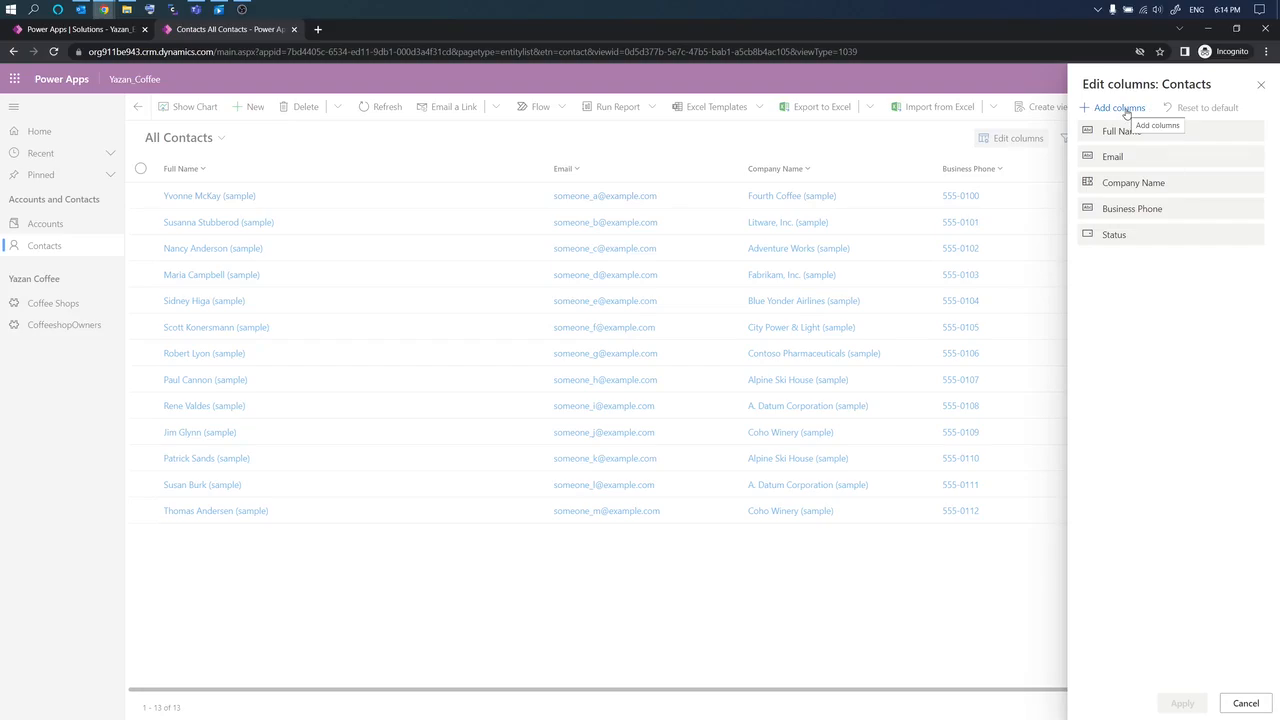
Step: Add the Email Address 2 and Email Address 3 columns from the Contact column list
{"action": "left_click", "coordinate": [1119, 108]}
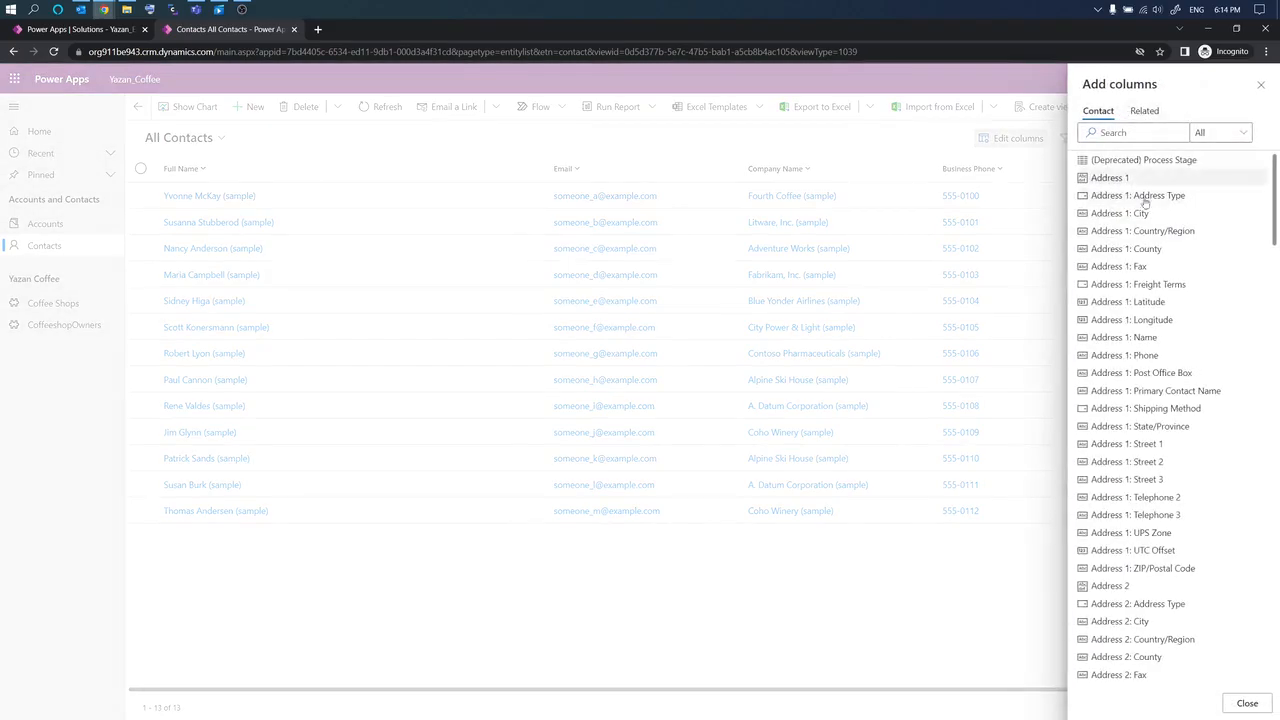
{"action": "scroll", "coordinate": [1138, 280], "scroll_direction": "down", "scroll_amount": 10}
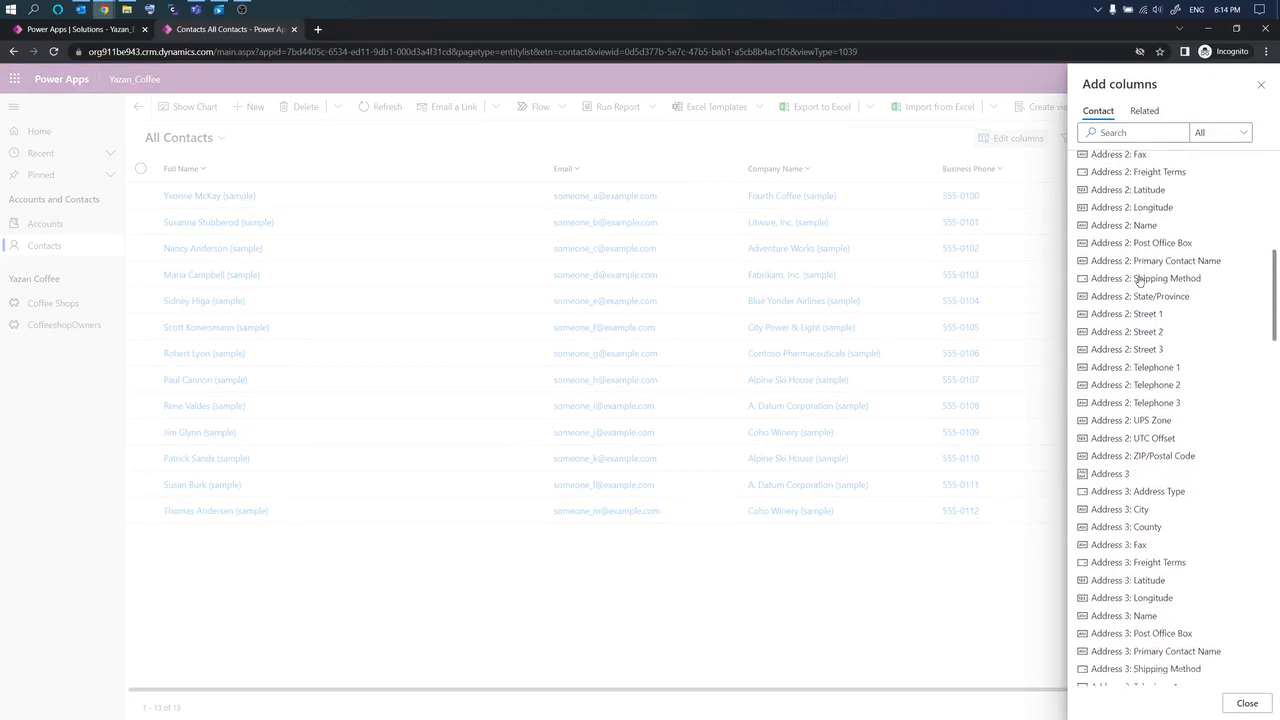
{"action": "scroll", "coordinate": [1138, 282], "scroll_direction": "down", "scroll_amount": 15}
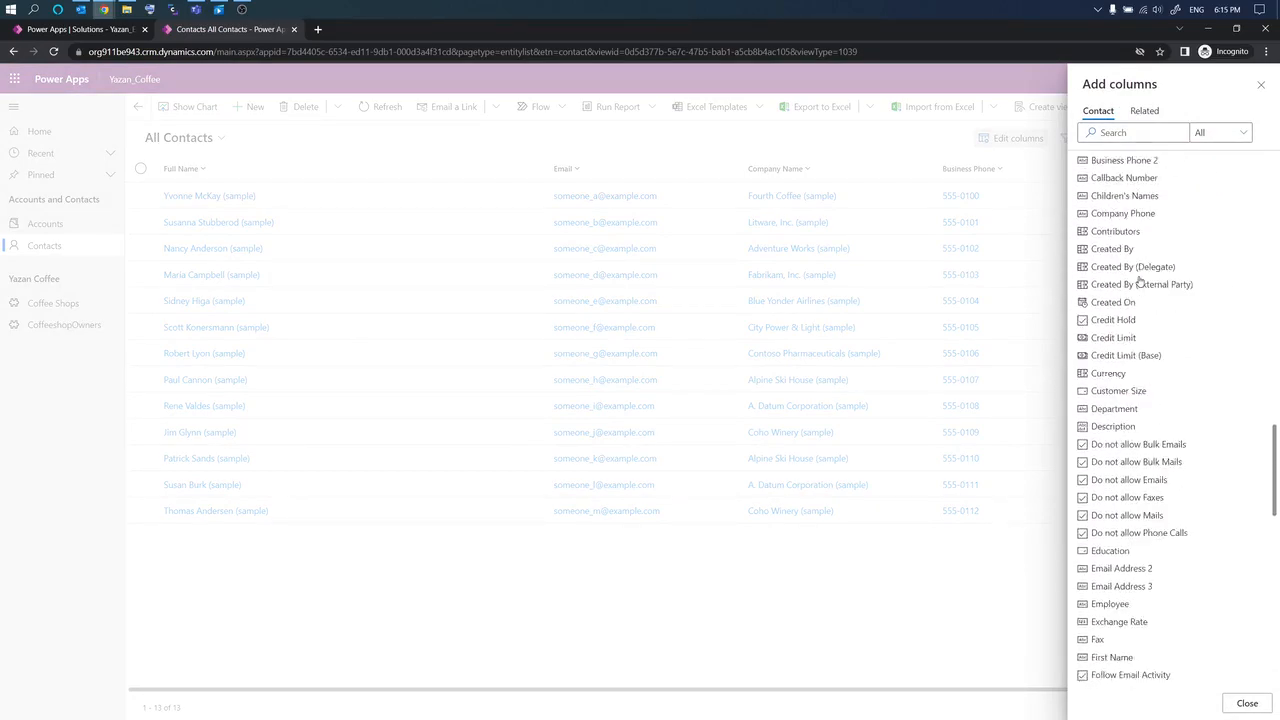
{"action": "scroll", "coordinate": [1138, 282], "scroll_direction": "down", "scroll_amount": 2}
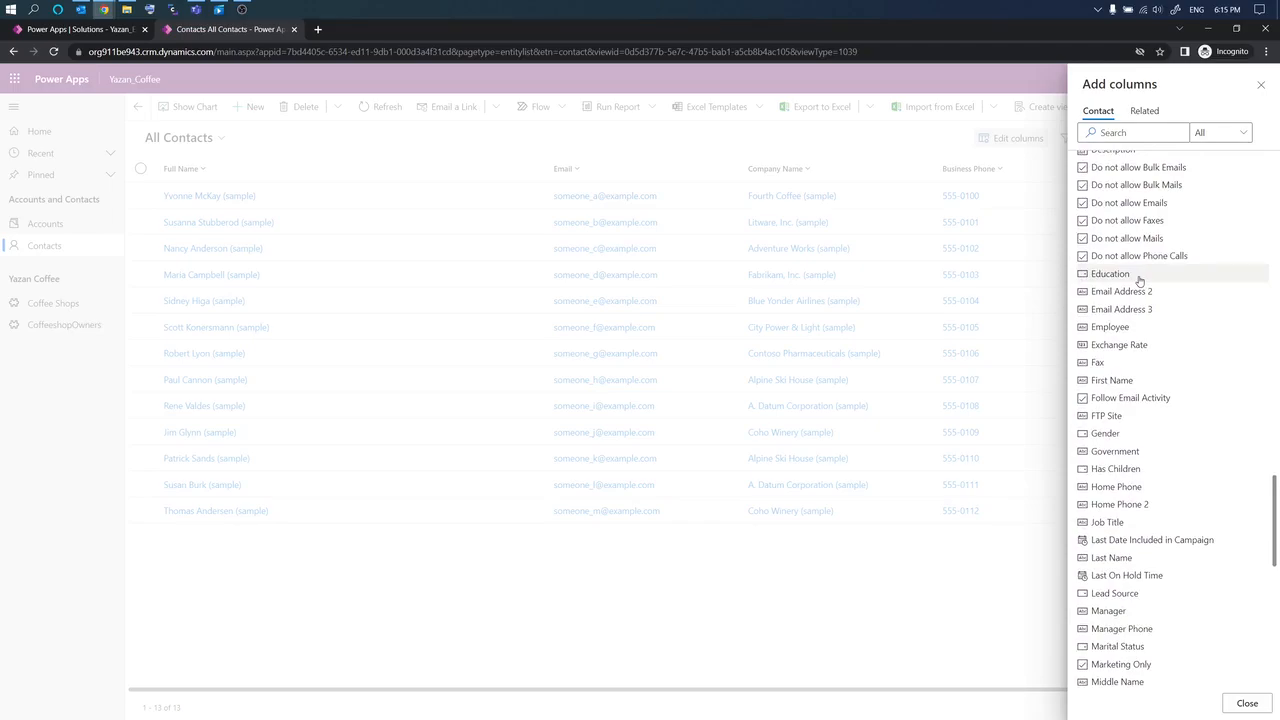
{"action": "scroll", "coordinate": [1125, 293], "scroll_direction": "up", "scroll_amount": 3}
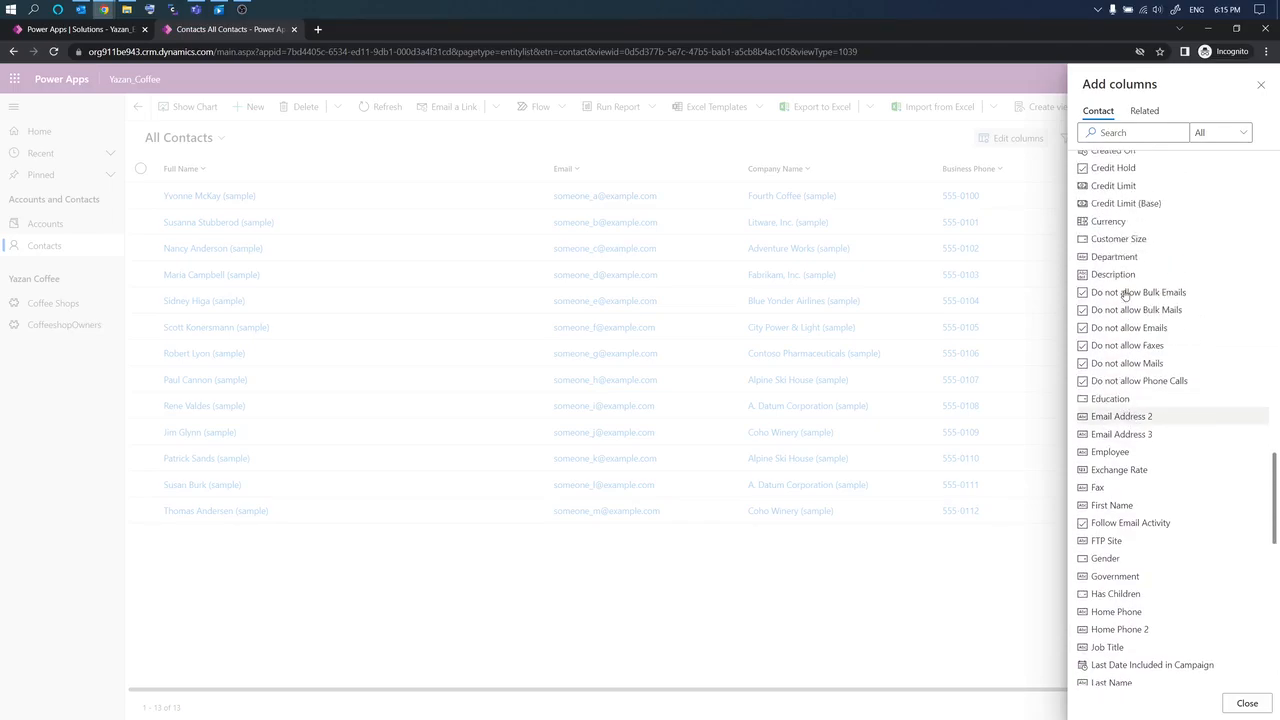
{"action": "scroll", "coordinate": [1125, 293], "scroll_direction": "down", "scroll_amount": 10}
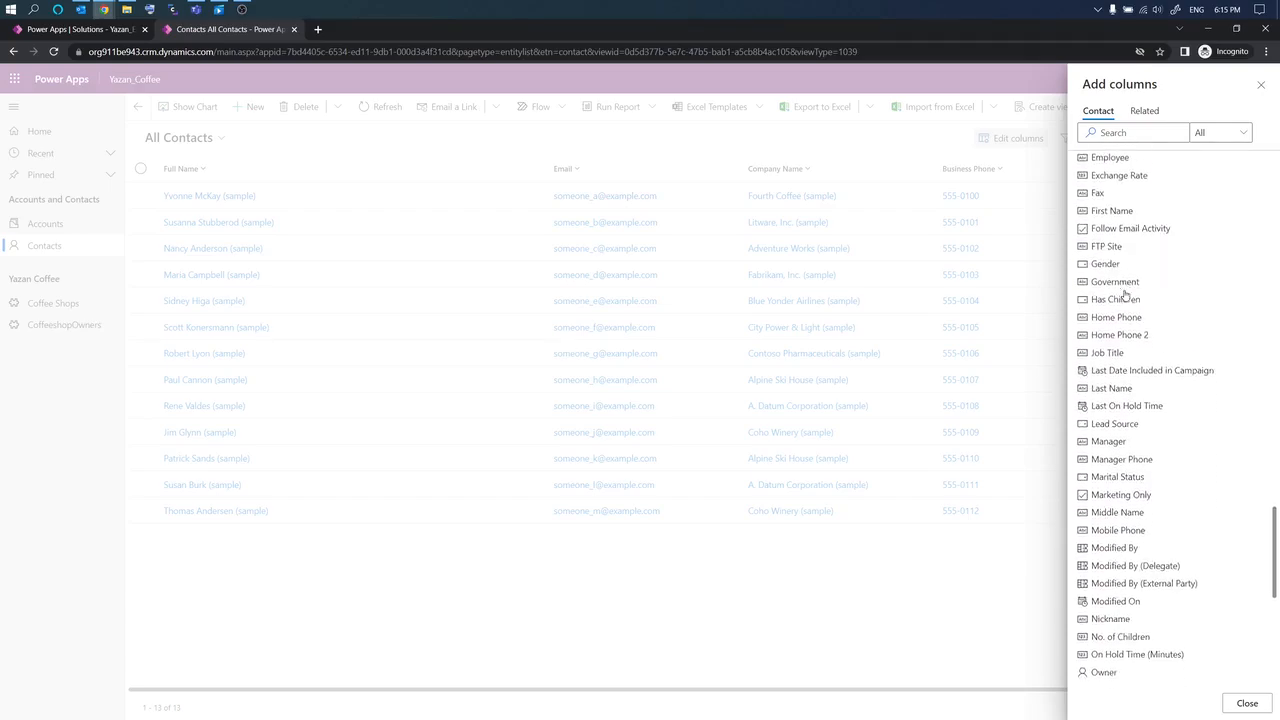
{"action": "scroll", "coordinate": [1125, 293], "scroll_direction": "down", "scroll_amount": 7}
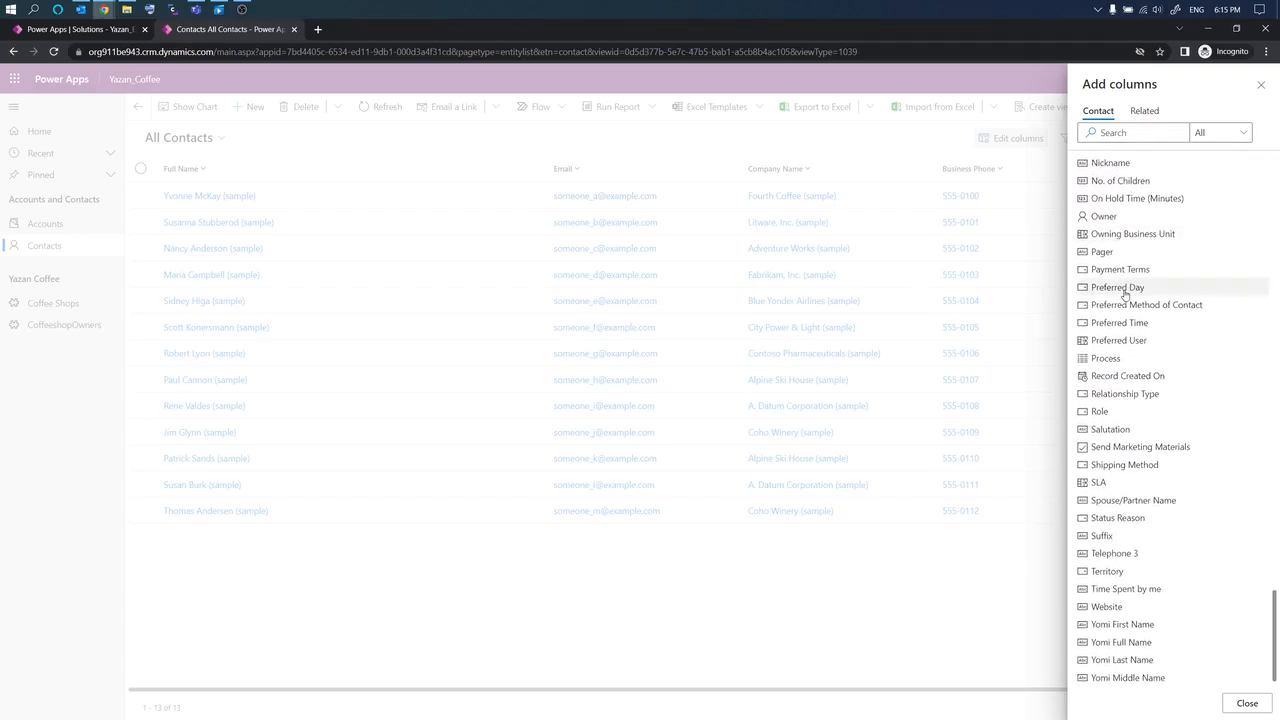
{"action": "scroll", "coordinate": [1125, 293], "scroll_direction": "up", "scroll_amount": 18}
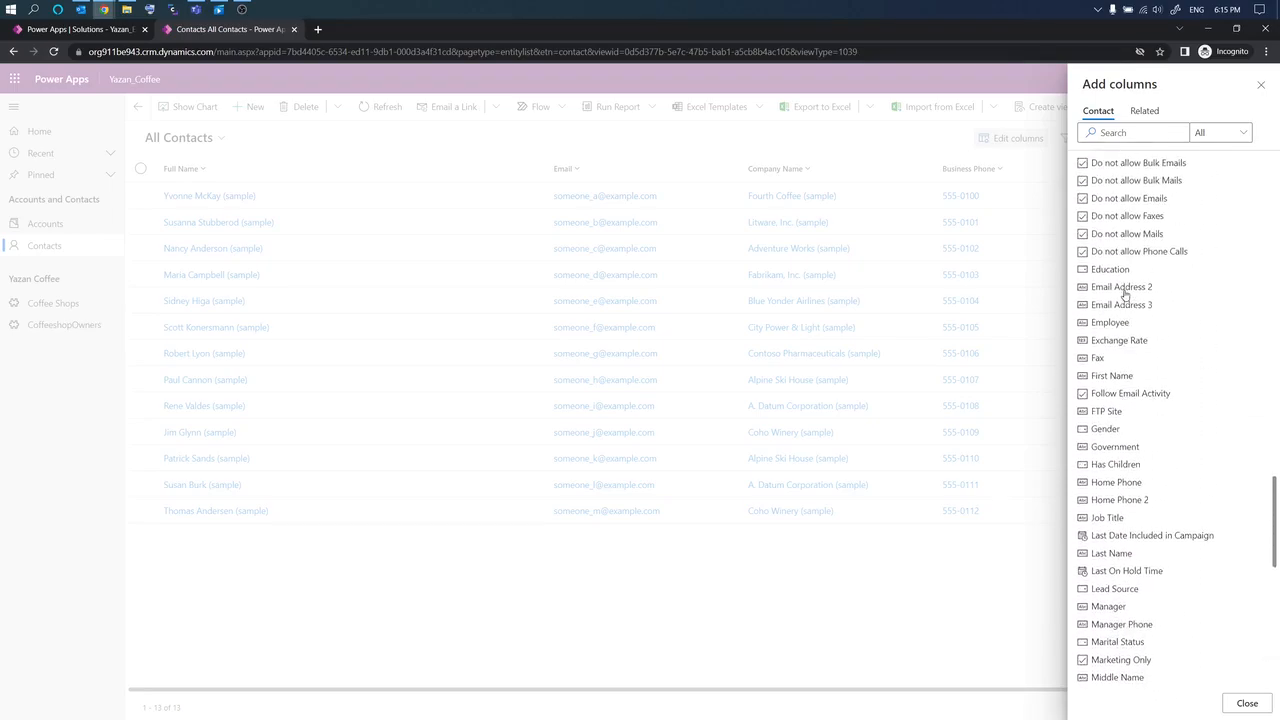
{"action": "scroll", "coordinate": [1125, 293], "scroll_direction": "up", "scroll_amount": 9}
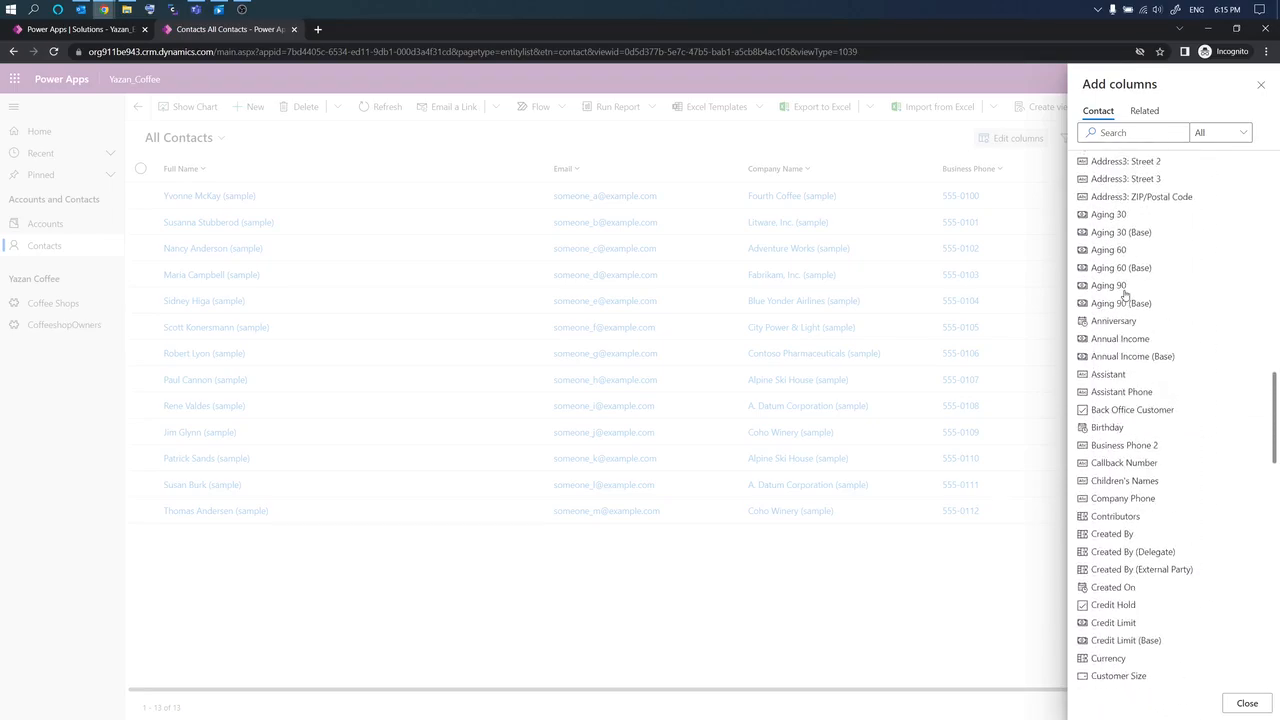
{"action": "scroll", "coordinate": [1125, 293], "scroll_direction": "up", "scroll_amount": 9}
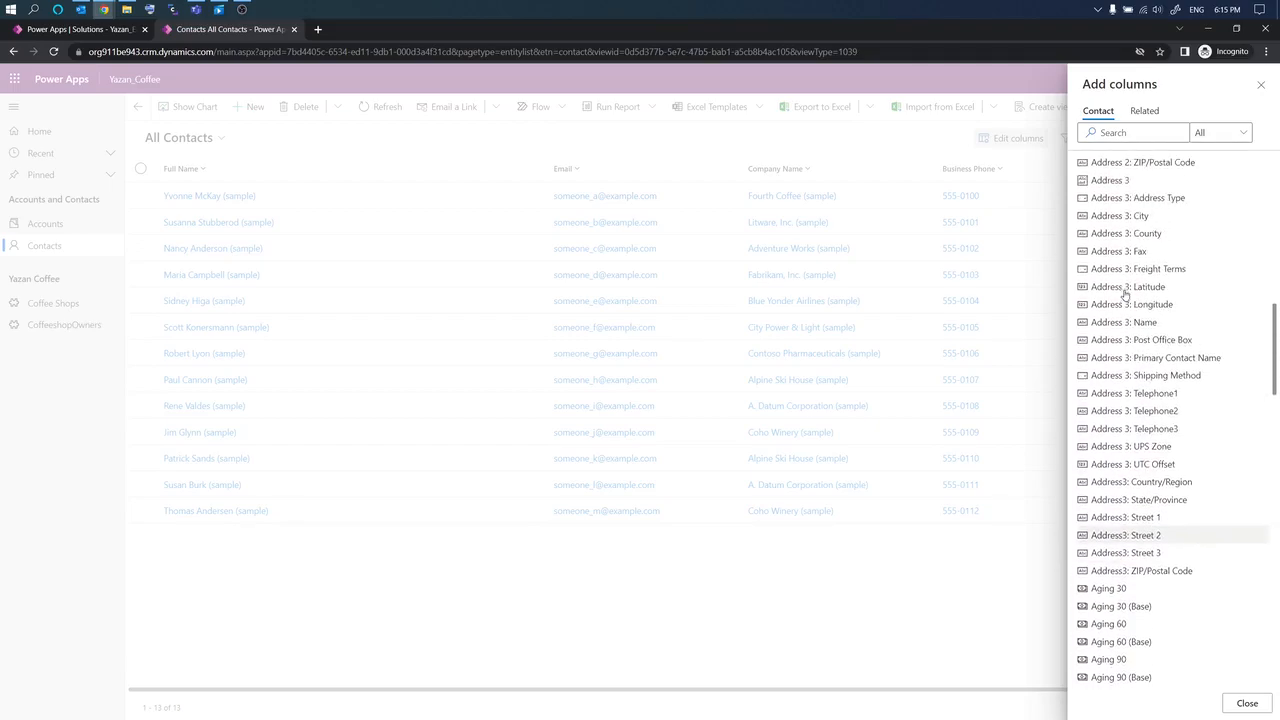
{"action": "scroll", "coordinate": [1125, 293], "scroll_direction": "down", "scroll_amount": 6}
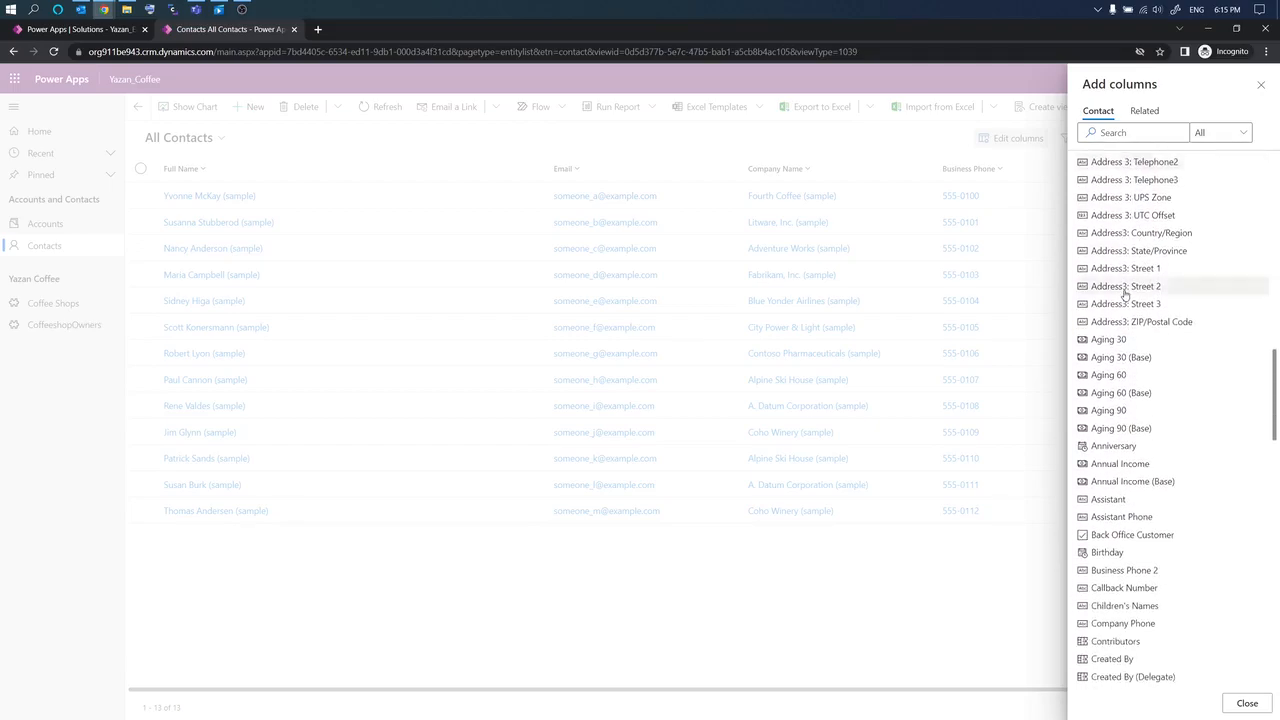
{"action": "scroll", "coordinate": [1120, 290], "scroll_direction": "down", "scroll_amount": 9}
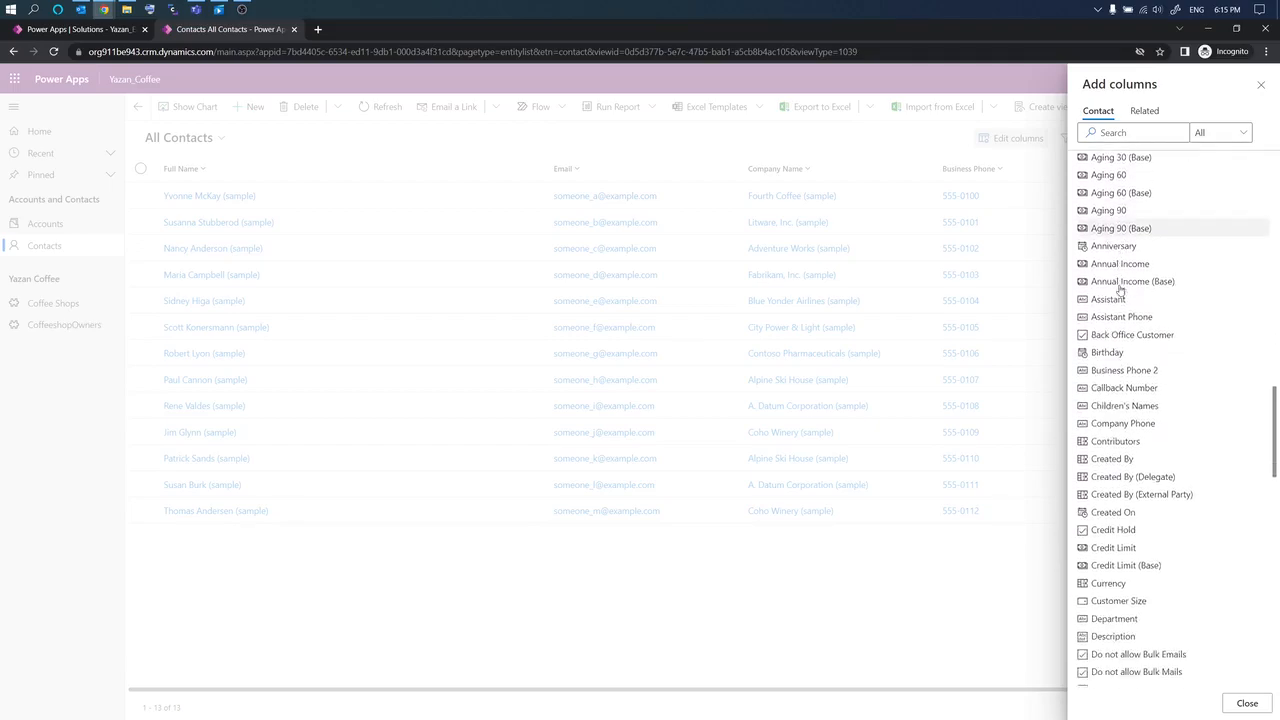
{"action": "scroll", "coordinate": [1120, 290], "scroll_direction": "down", "scroll_amount": 6}
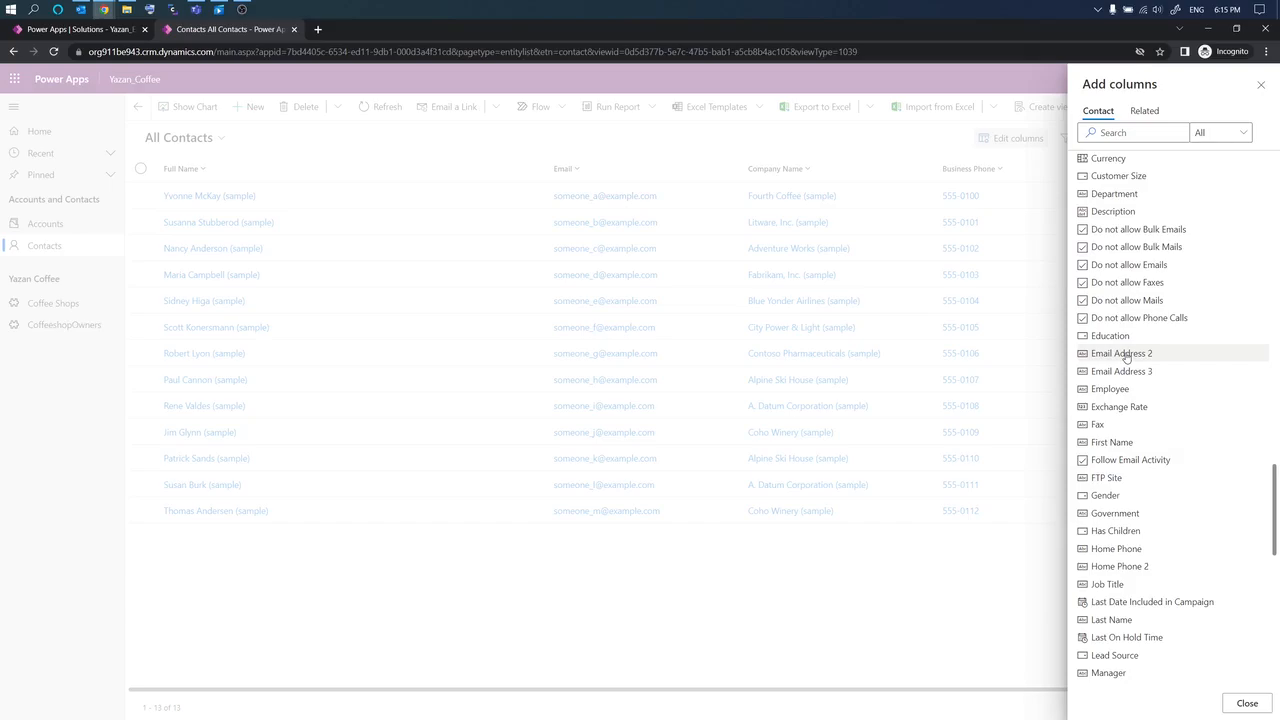
{"action": "left_click", "coordinate": [1126, 357]}
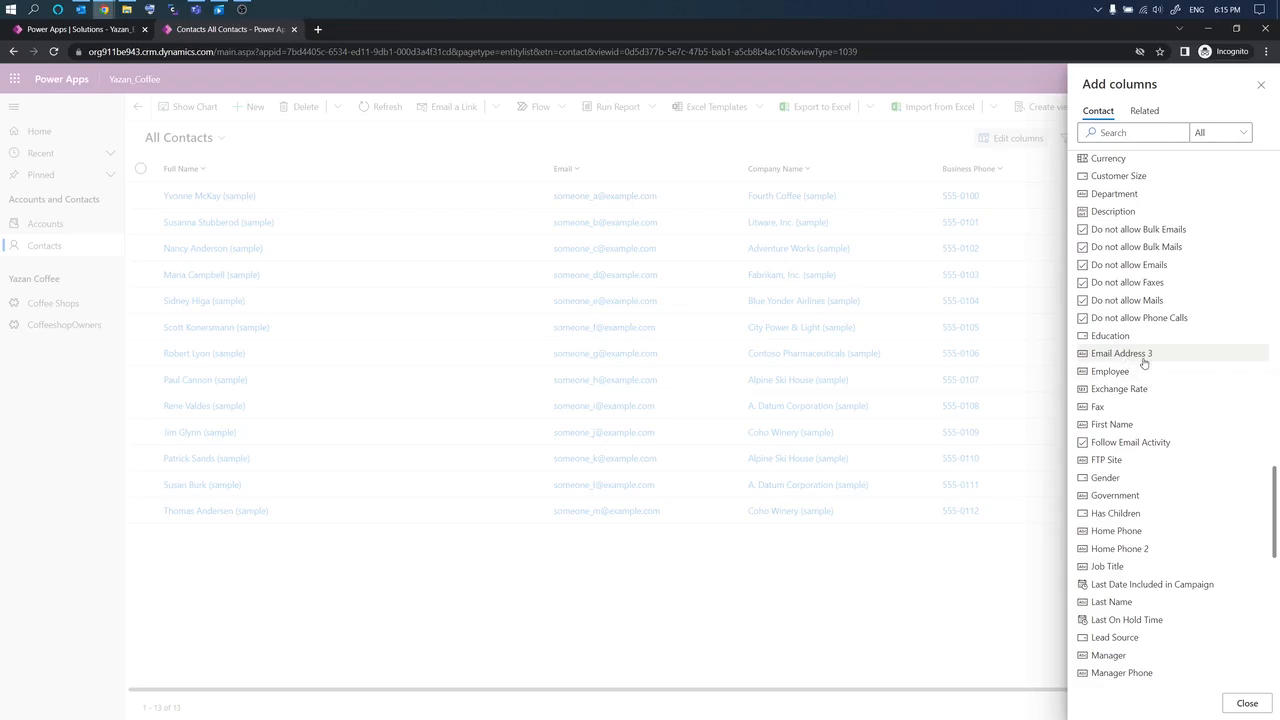
{"action": "scroll", "coordinate": [1144, 362], "scroll_direction": "up", "scroll_amount": 1}
{"action": "scroll", "coordinate": [1144, 362], "scroll_direction": "down", "scroll_amount": 1}
{"action": "left_click", "coordinate": [1123, 356]}
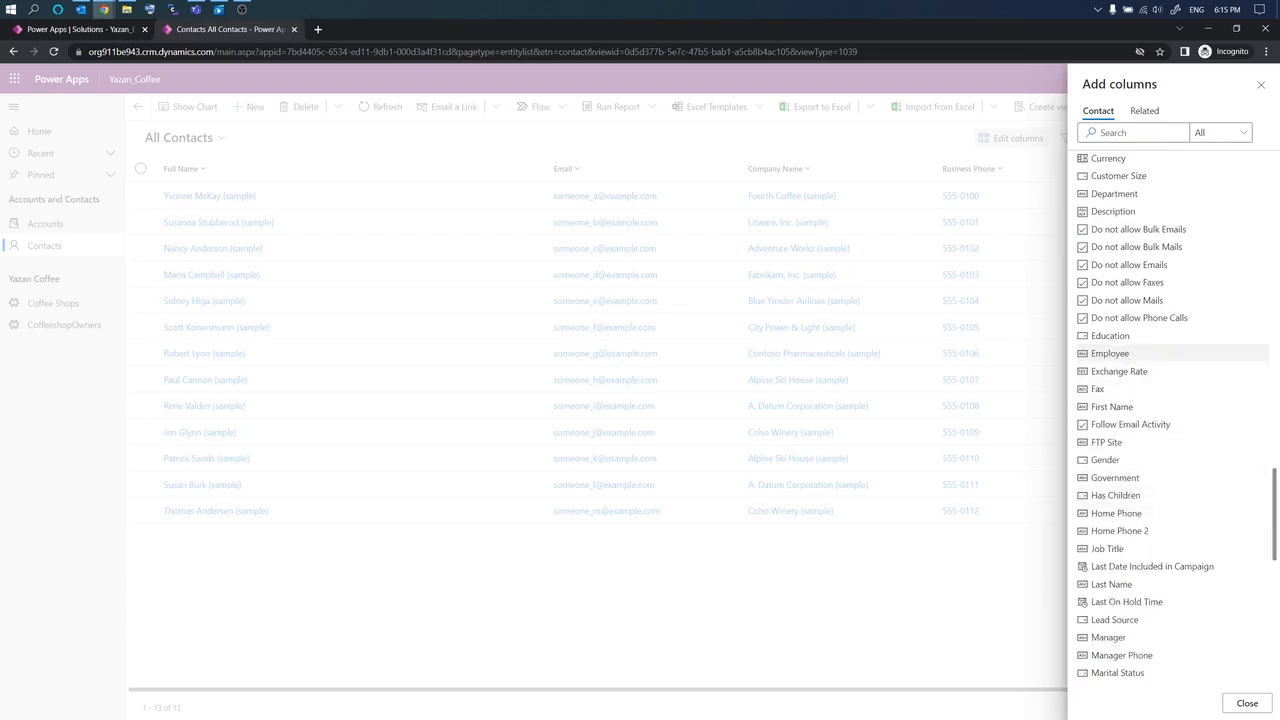
Step: Search the available columns for 'em', then clear the search
{"action": "left_click", "coordinate": [1126, 132]}
{"action": "type", "text": "emaik"}
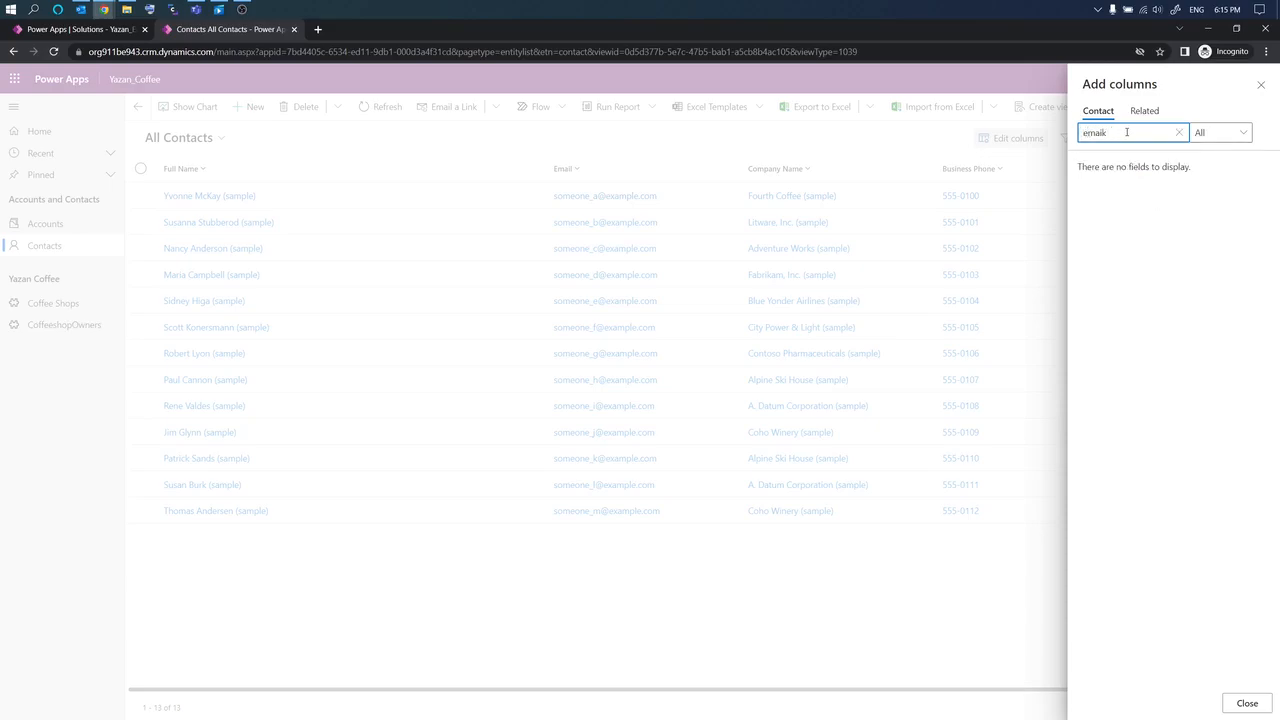
{"action": "key", "text": "BackSpace"}
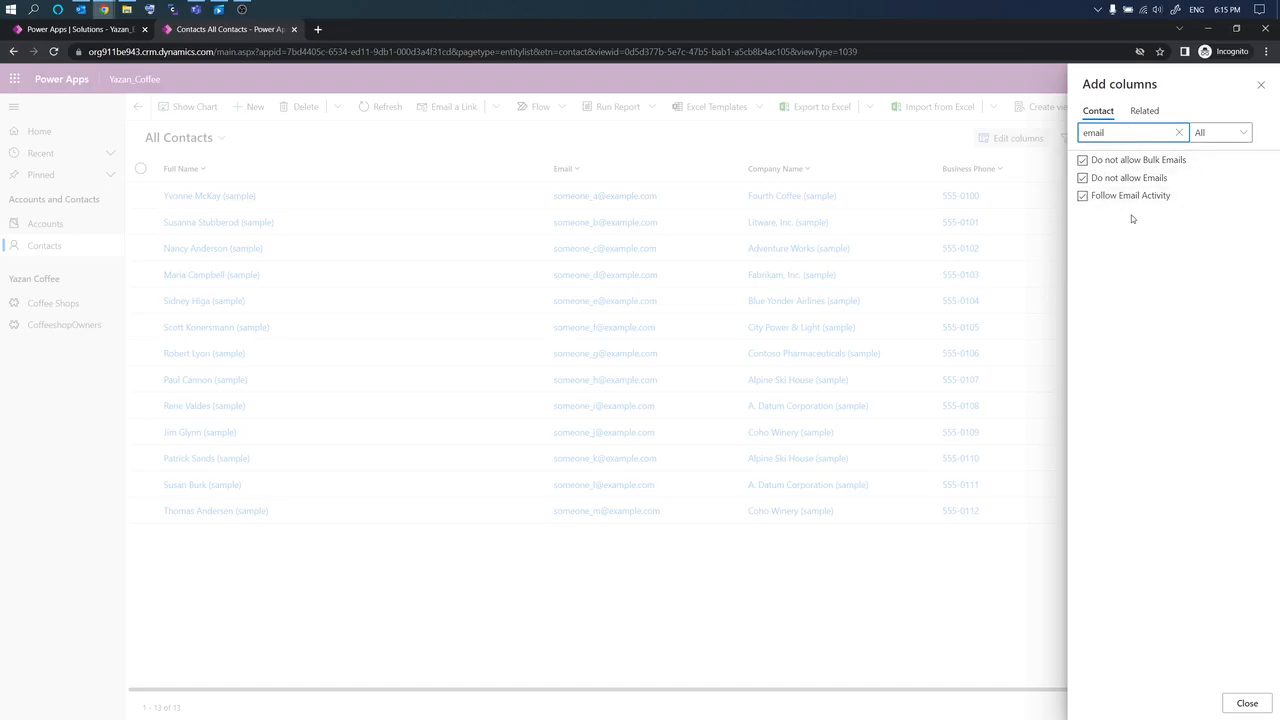
{"action": "left_click", "coordinate": [1179, 132]}
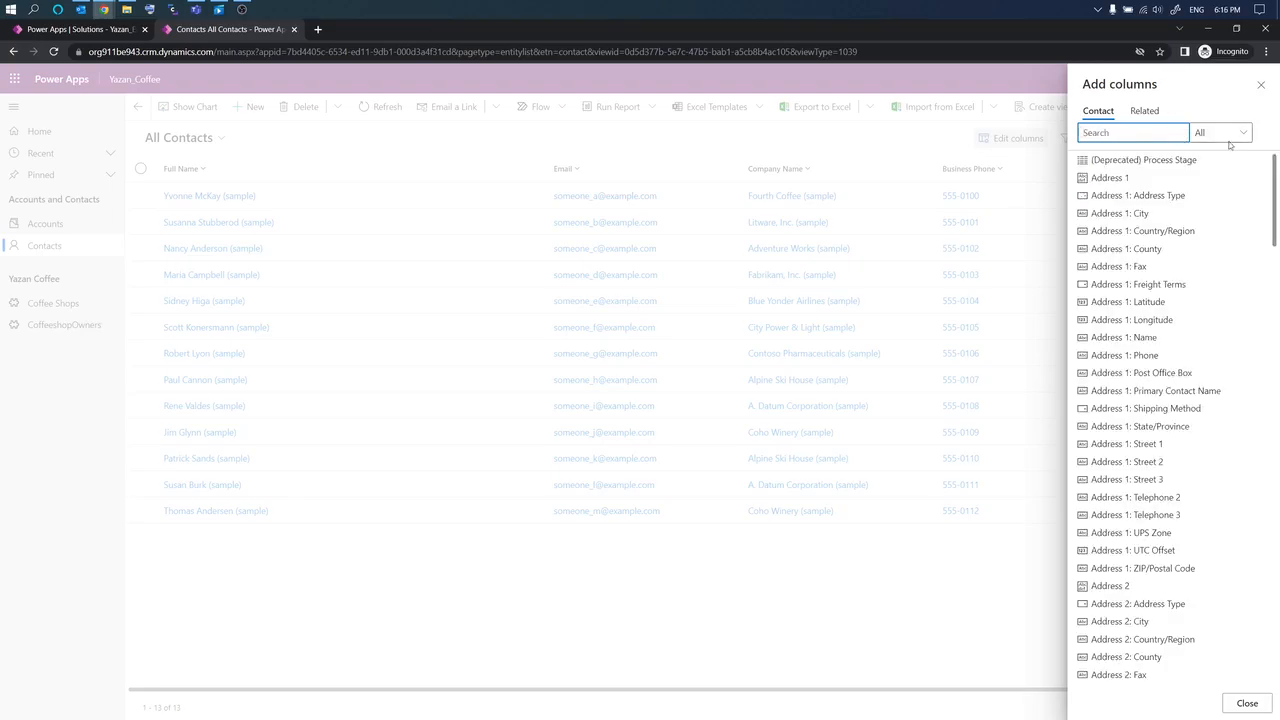
Step: Move Email Address 2 and Email Address 3 directly below Email and apply the column layout
{"action": "left_click", "coordinate": [1245, 703]}
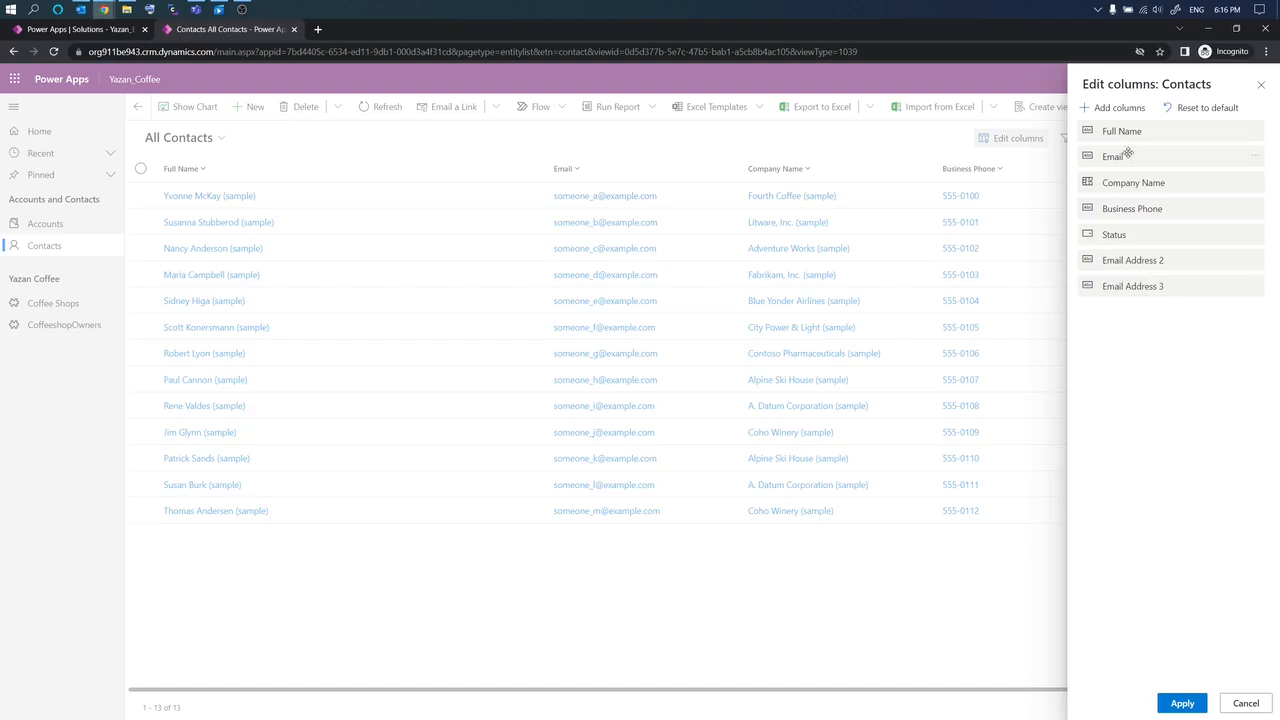
{"action": "left_click_drag", "start_coordinate": [1131, 263], "coordinate": [1138, 176]}
{"action": "left_click_drag", "start_coordinate": [1137, 286], "coordinate": [1134, 203]}
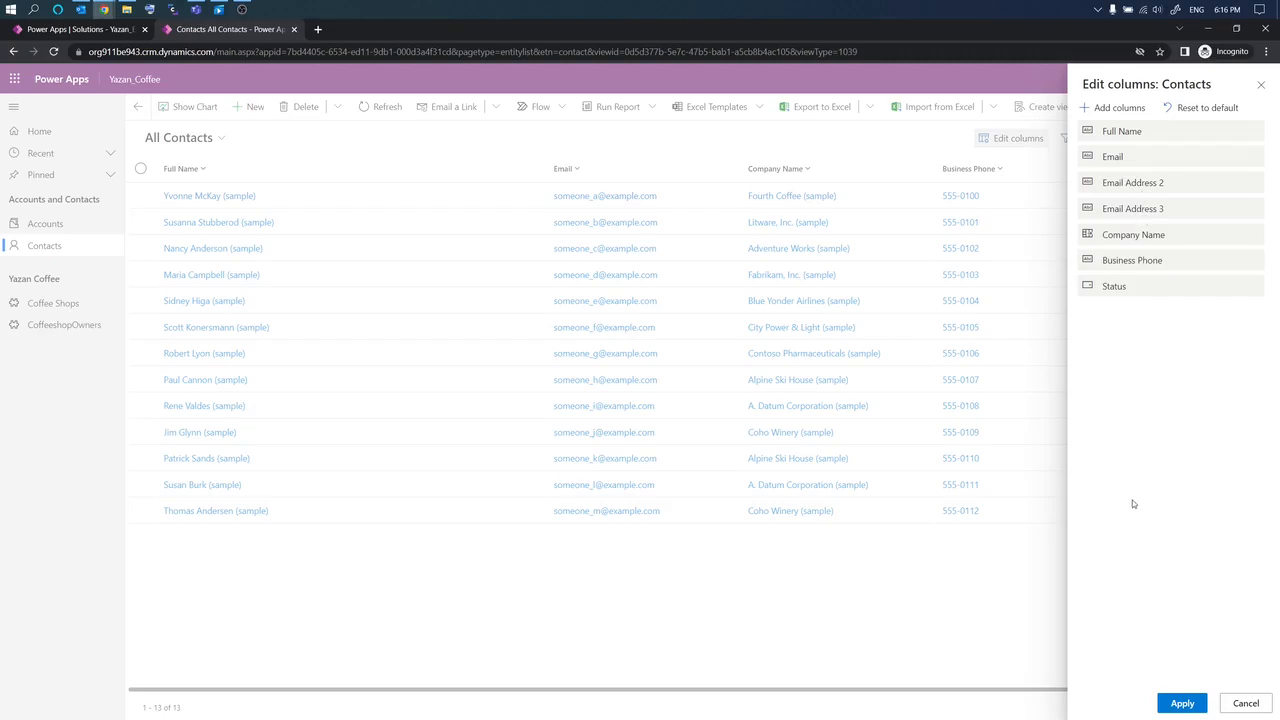
{"action": "left_click", "coordinate": [1178, 704]}
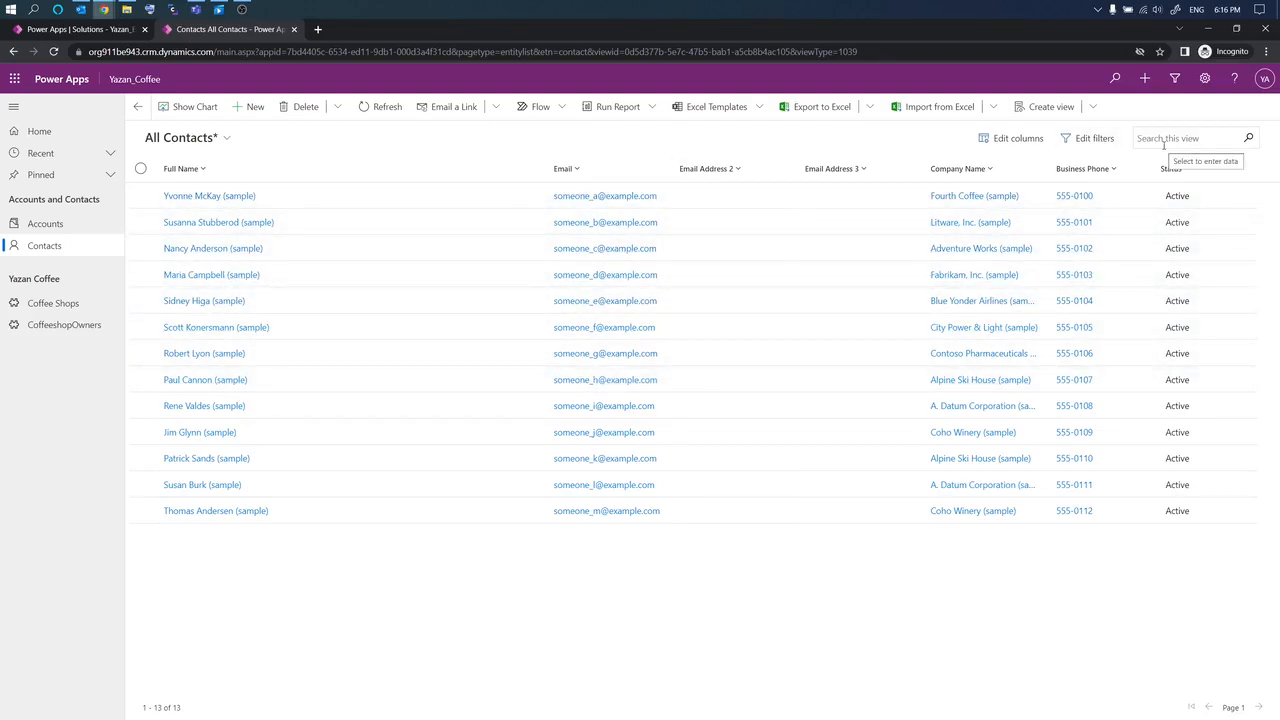
{"action": "left_click", "coordinate": [34, 228]}
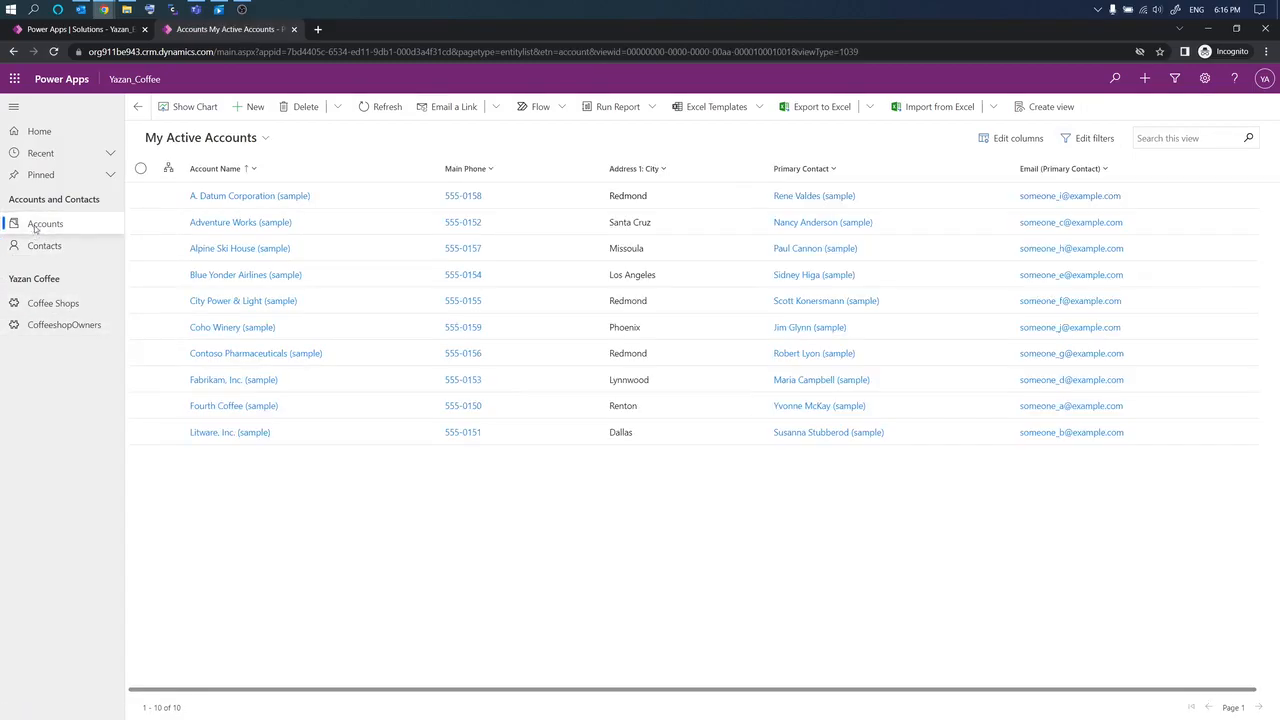
Step: Add Number of Employees to My Active Accounts through a 'num' search, placed after Account Name
{"action": "left_click", "coordinate": [253, 140]}
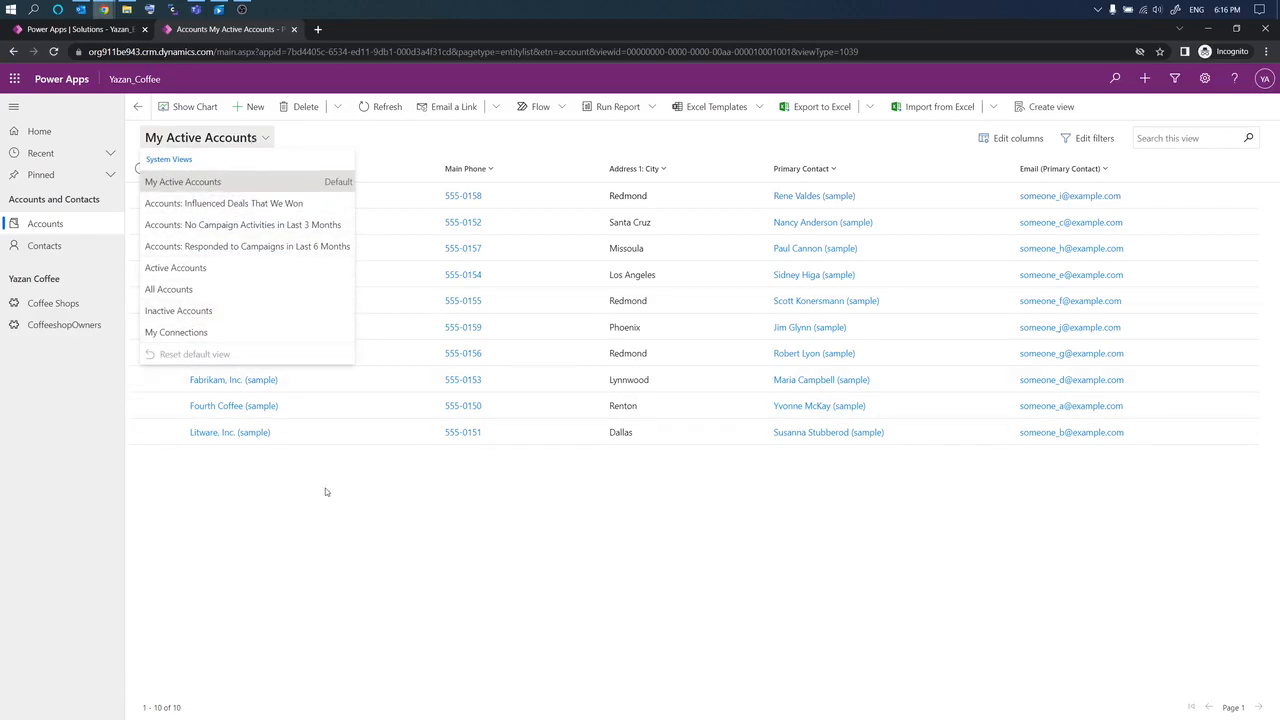
{"action": "left_click", "coordinate": [354, 521]}
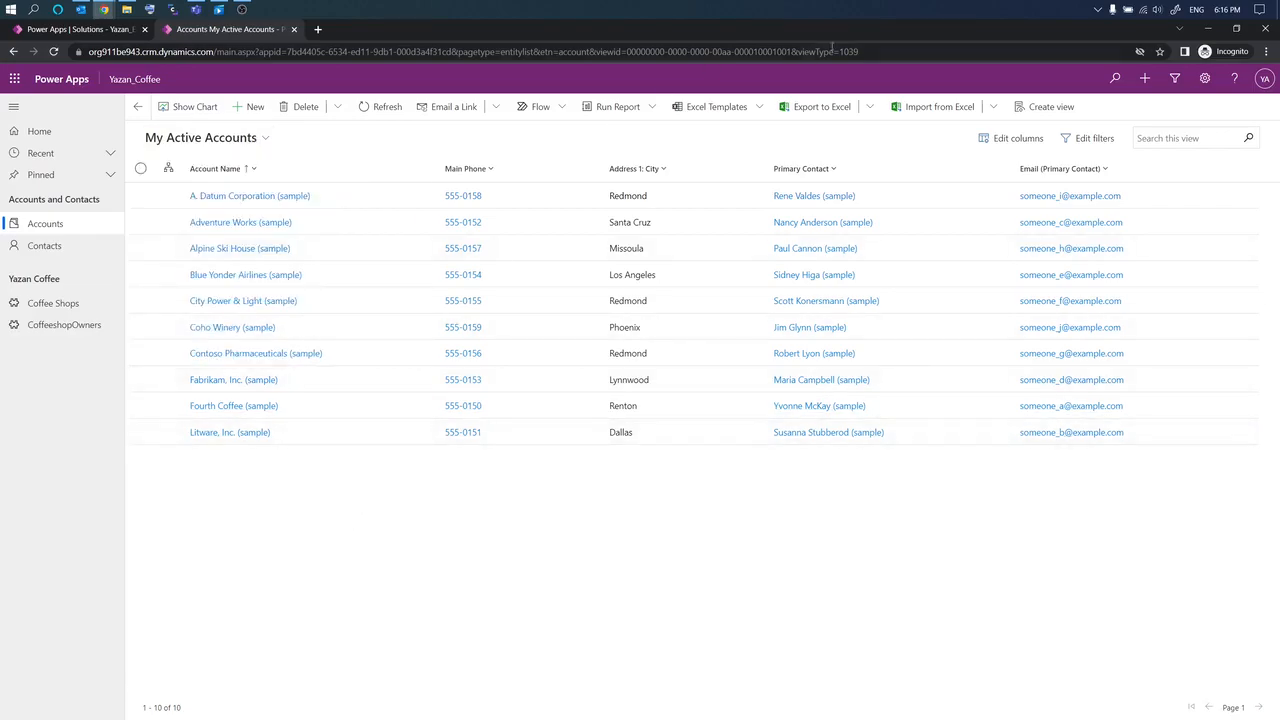
{"action": "left_click", "coordinate": [1012, 138]}
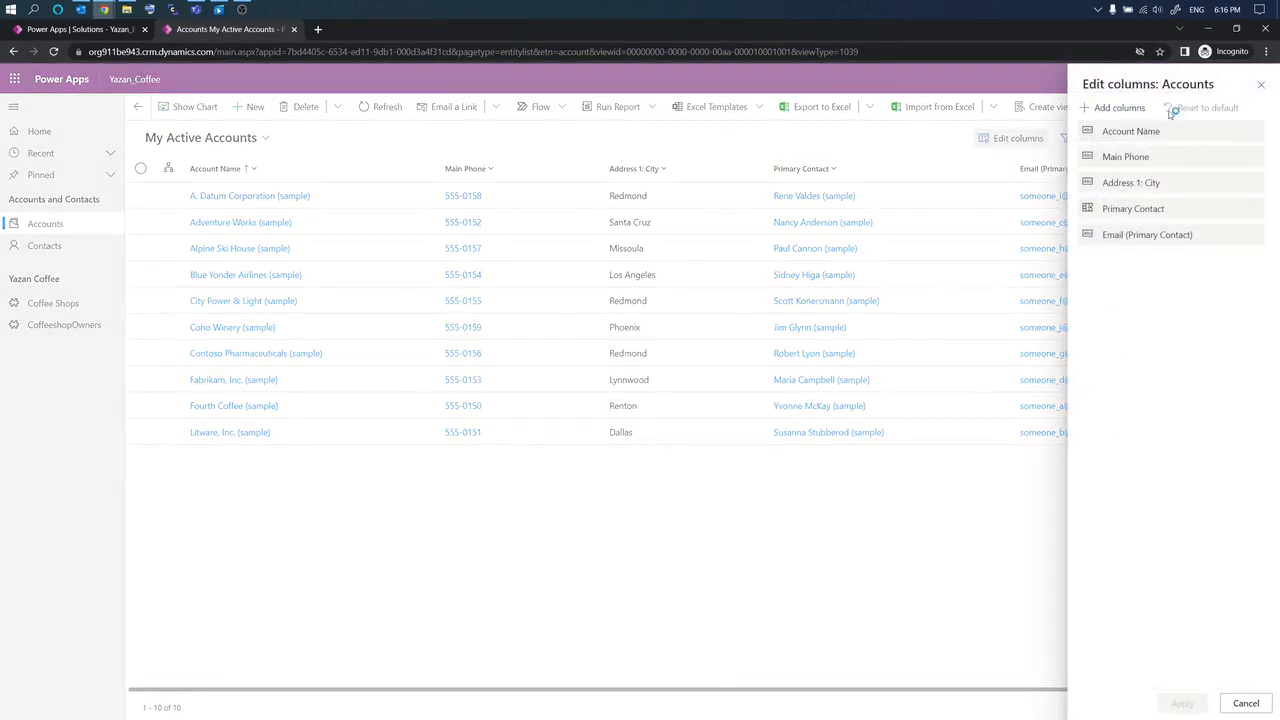
{"action": "left_click", "coordinate": [1118, 110]}
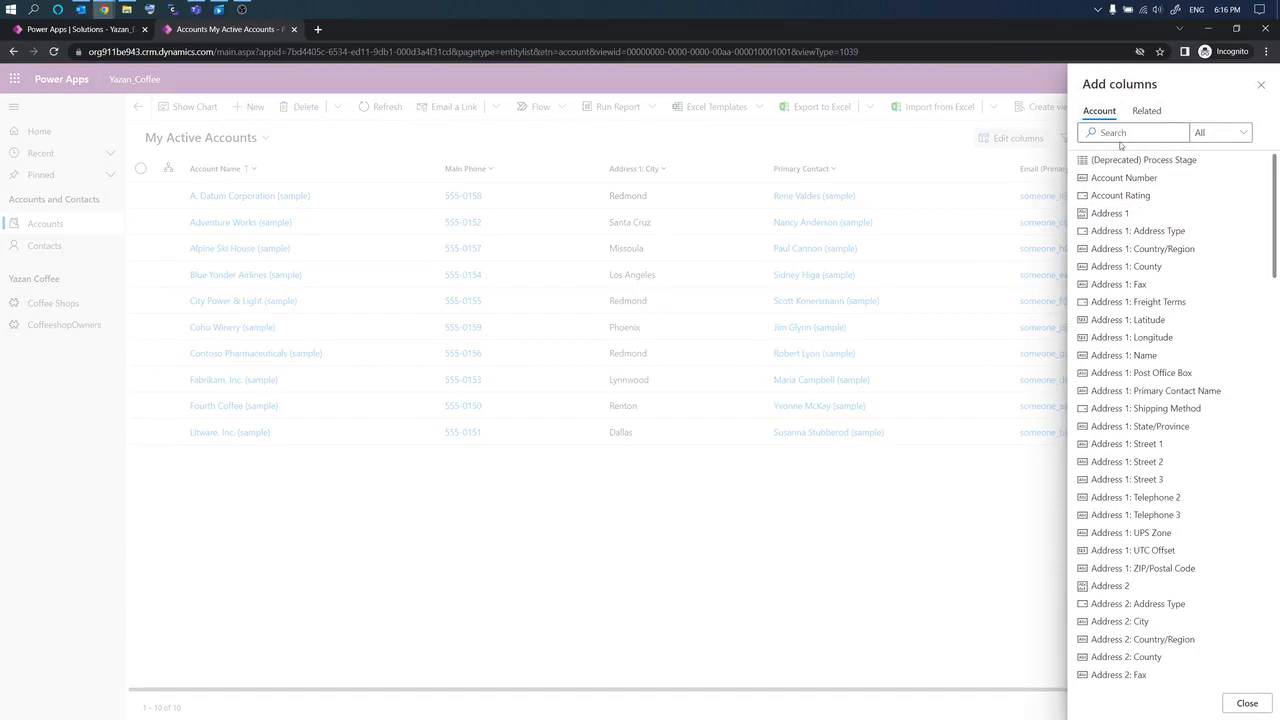
{"action": "left_click", "coordinate": [1119, 134]}
{"action": "type", "text": "number"}
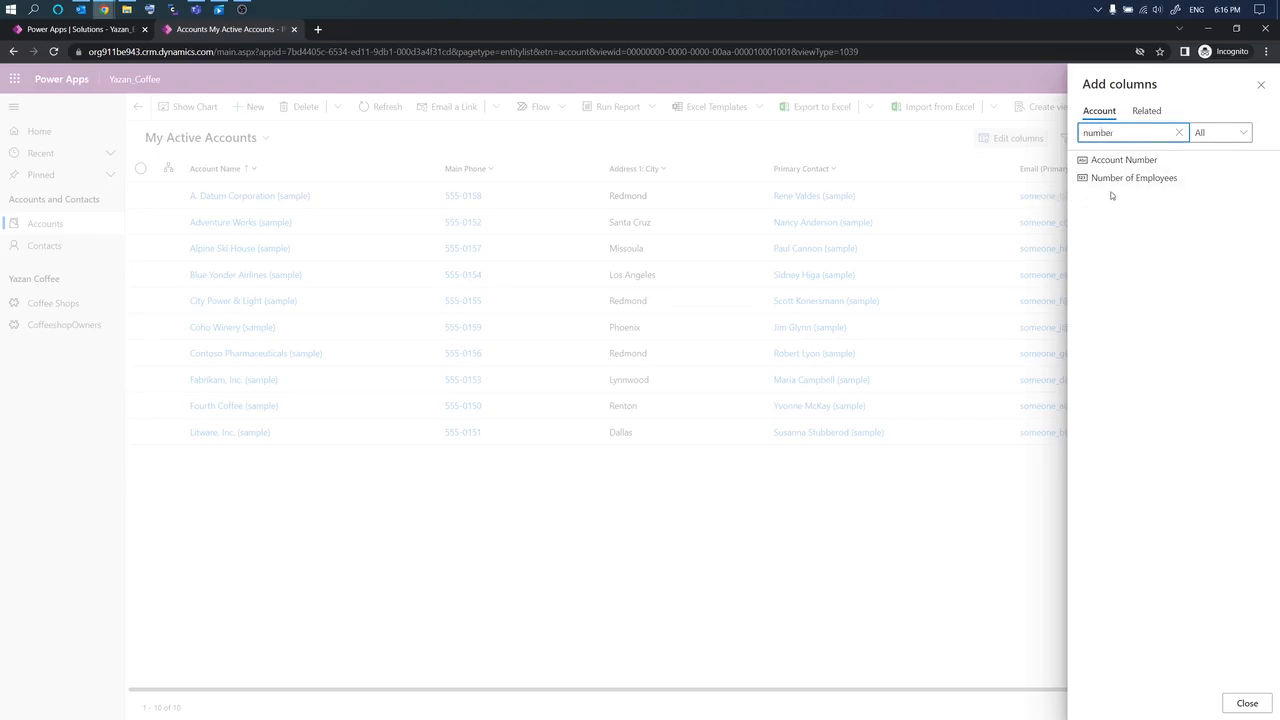
{"action": "left_click", "coordinate": [1110, 182]}
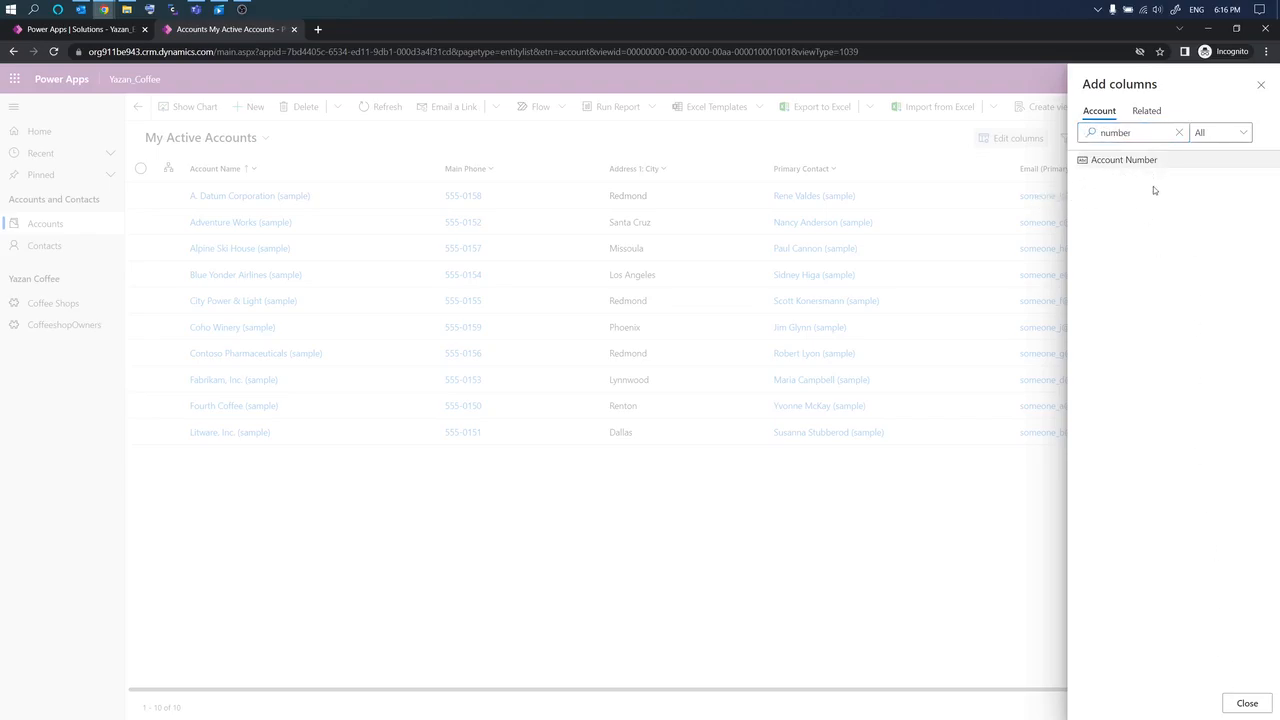
{"action": "left_click", "coordinate": [1246, 703]}
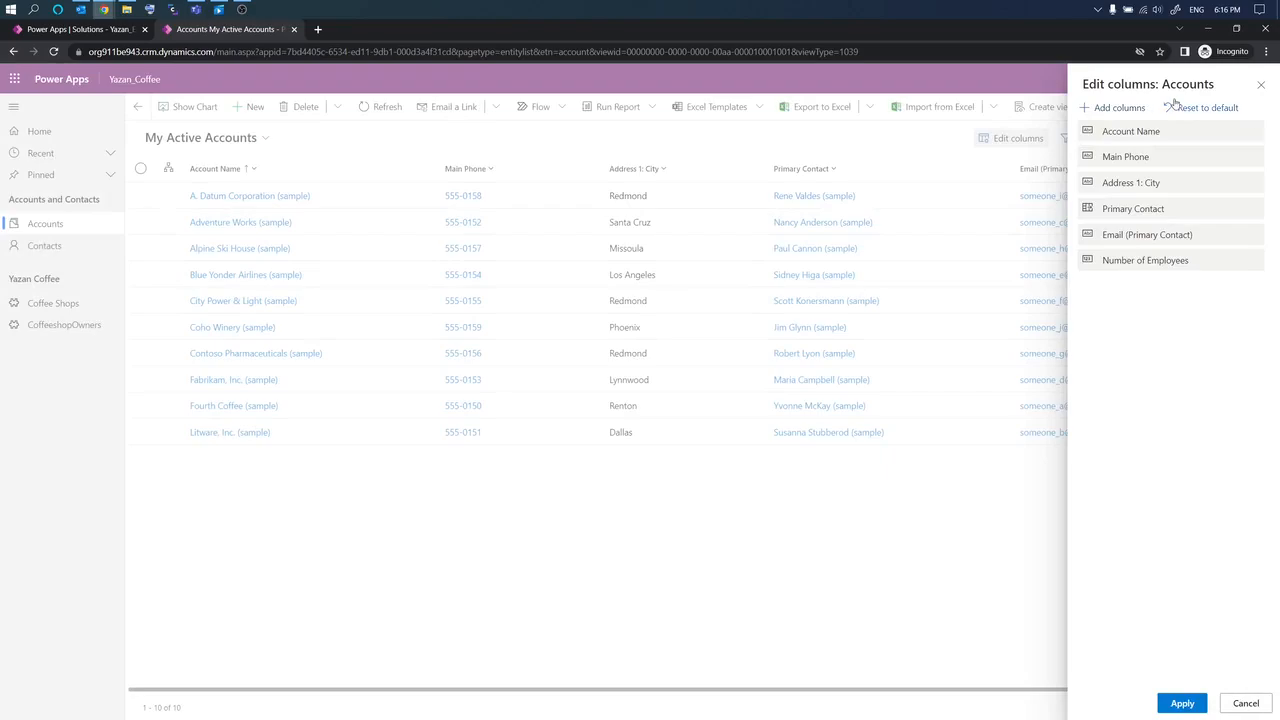
{"action": "left_click_drag", "start_coordinate": [1129, 265], "coordinate": [1133, 177]}
{"action": "left_click_drag", "start_coordinate": [1135, 170], "coordinate": [1136, 156]}
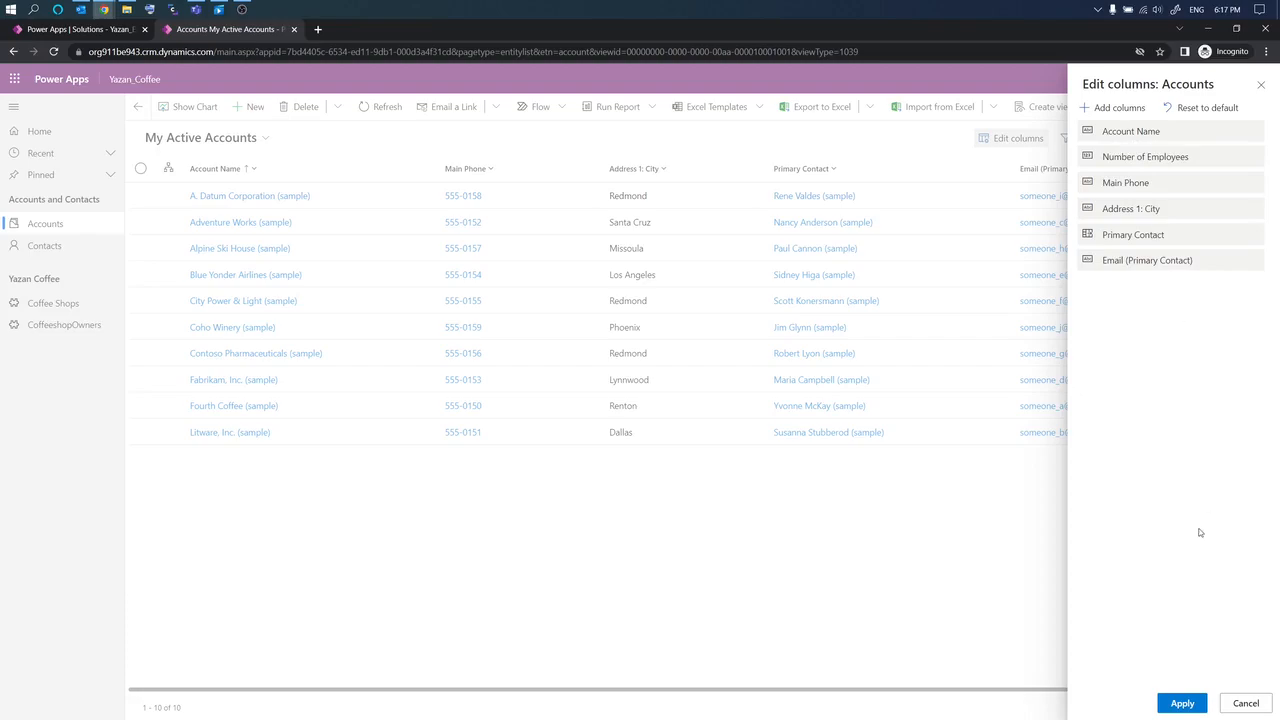
{"action": "left_click", "coordinate": [1176, 703]}
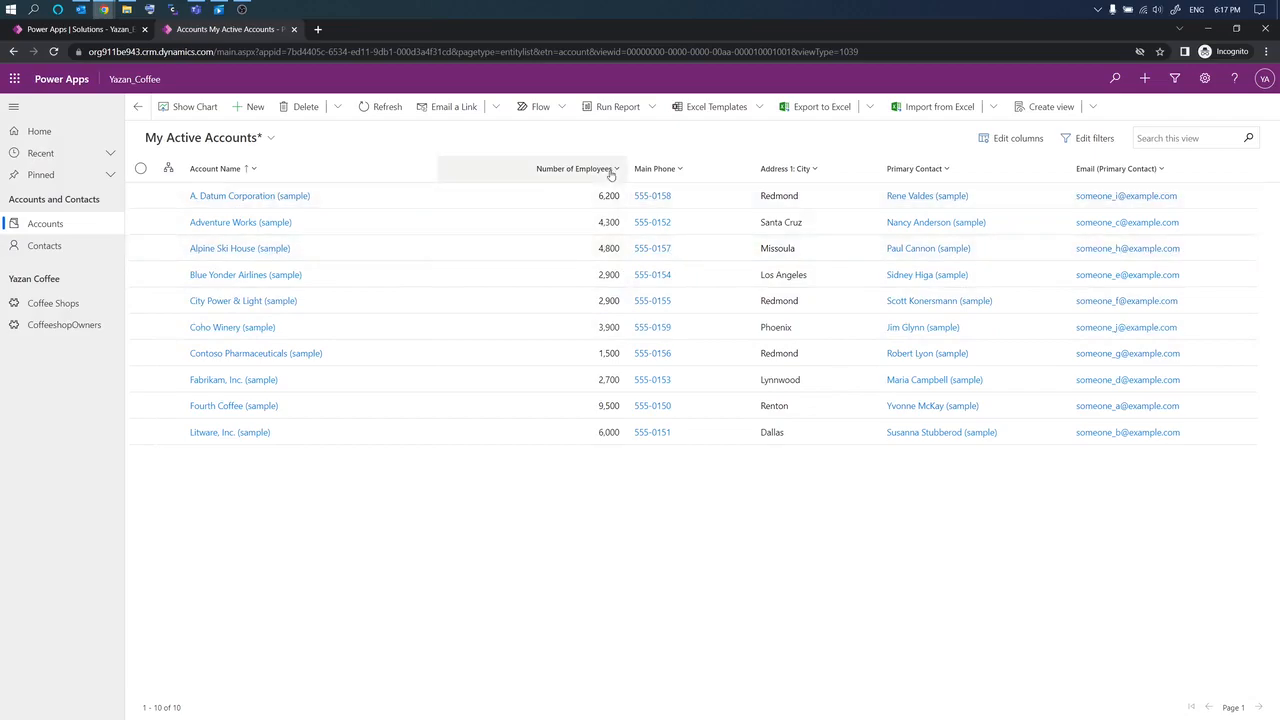
{"action": "left_click", "coordinate": [609, 170]}
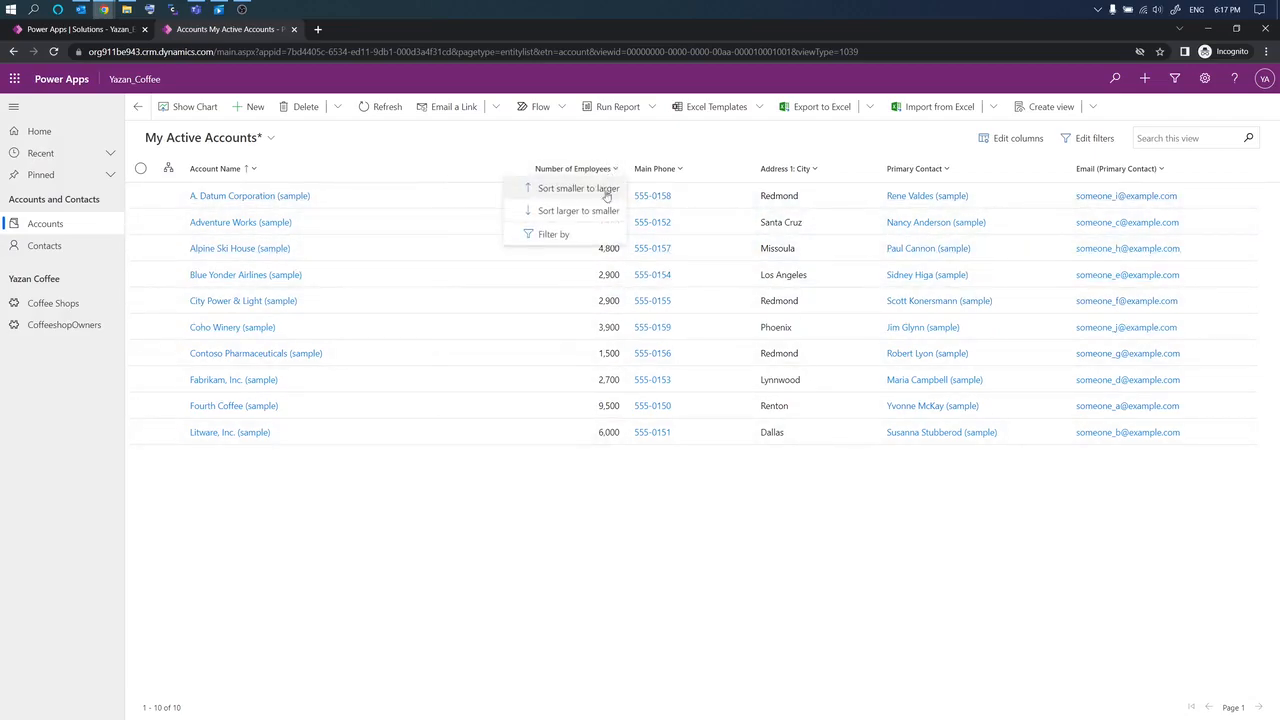
{"action": "left_click", "coordinate": [562, 236]}
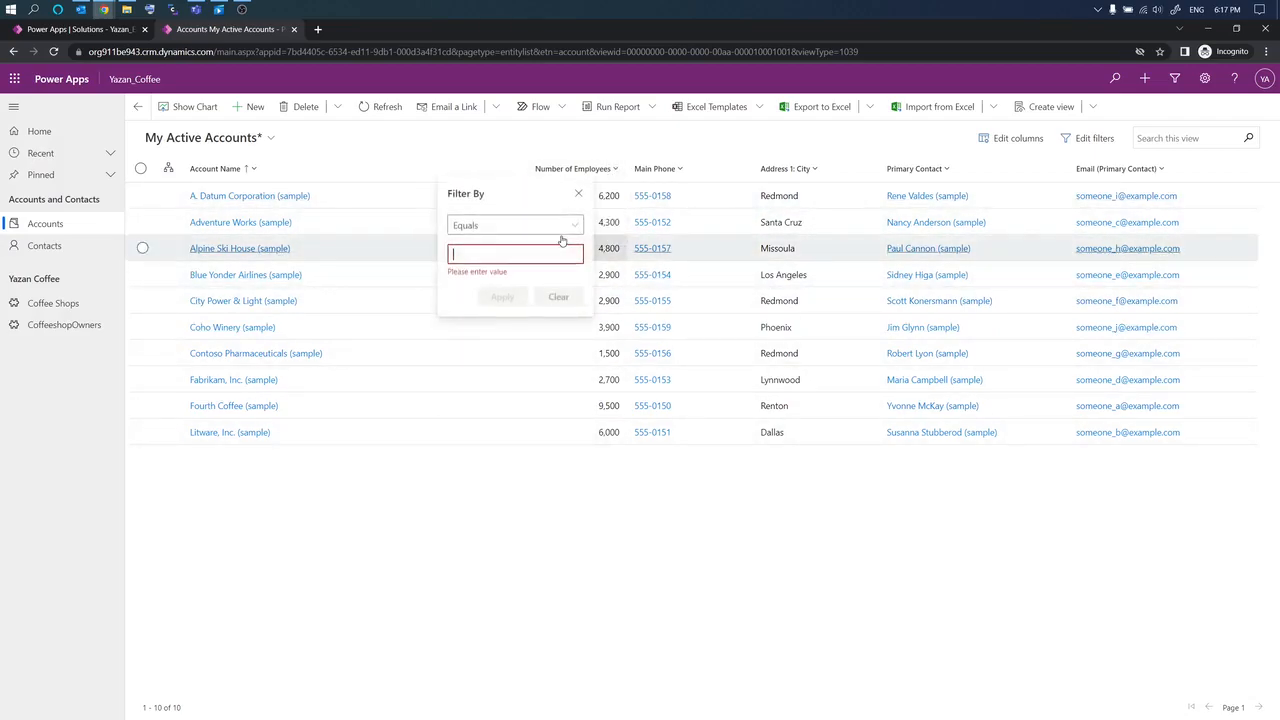
{"action": "left_click", "coordinate": [531, 228]}
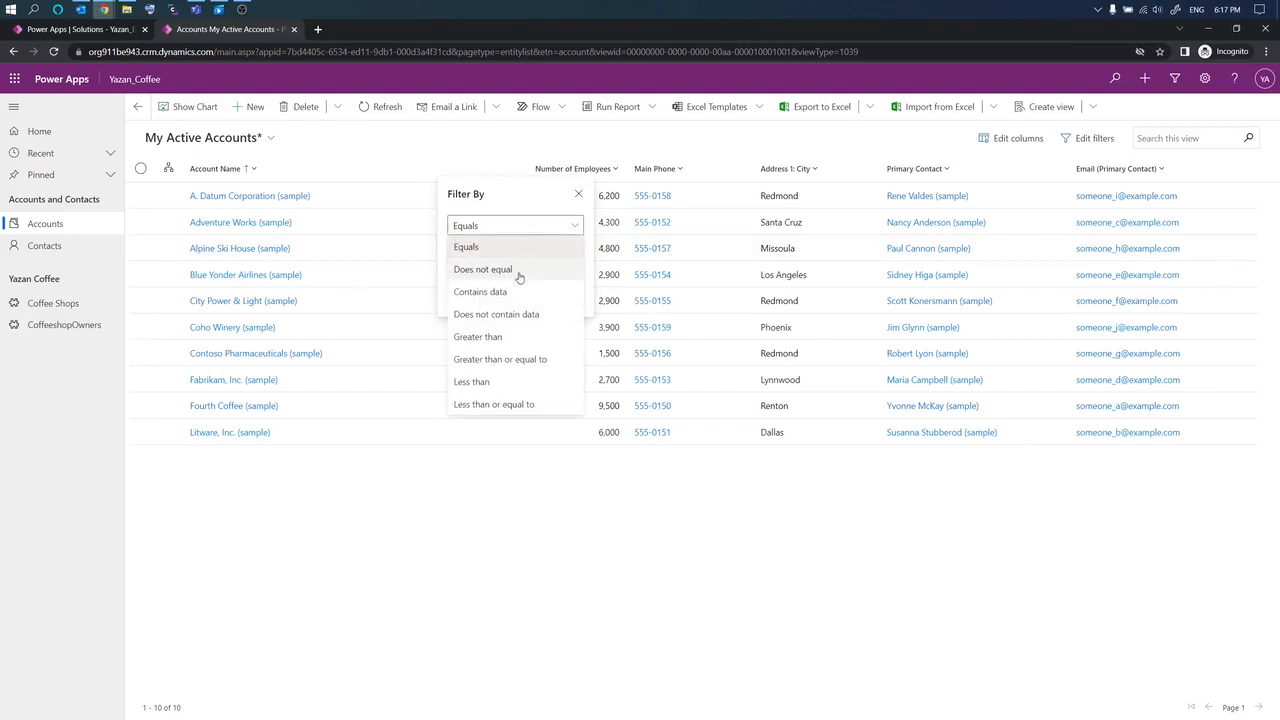
{"action": "left_click", "coordinate": [530, 338]}
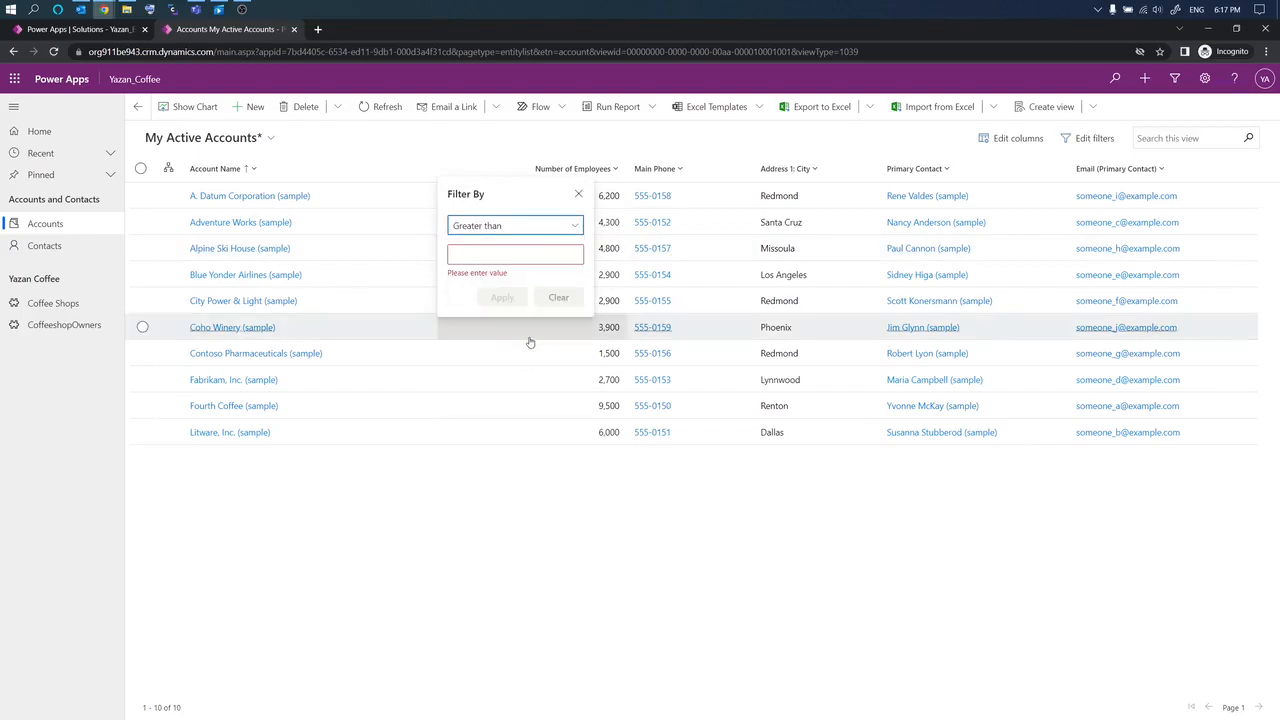
{"action": "left_click", "coordinate": [508, 256]}
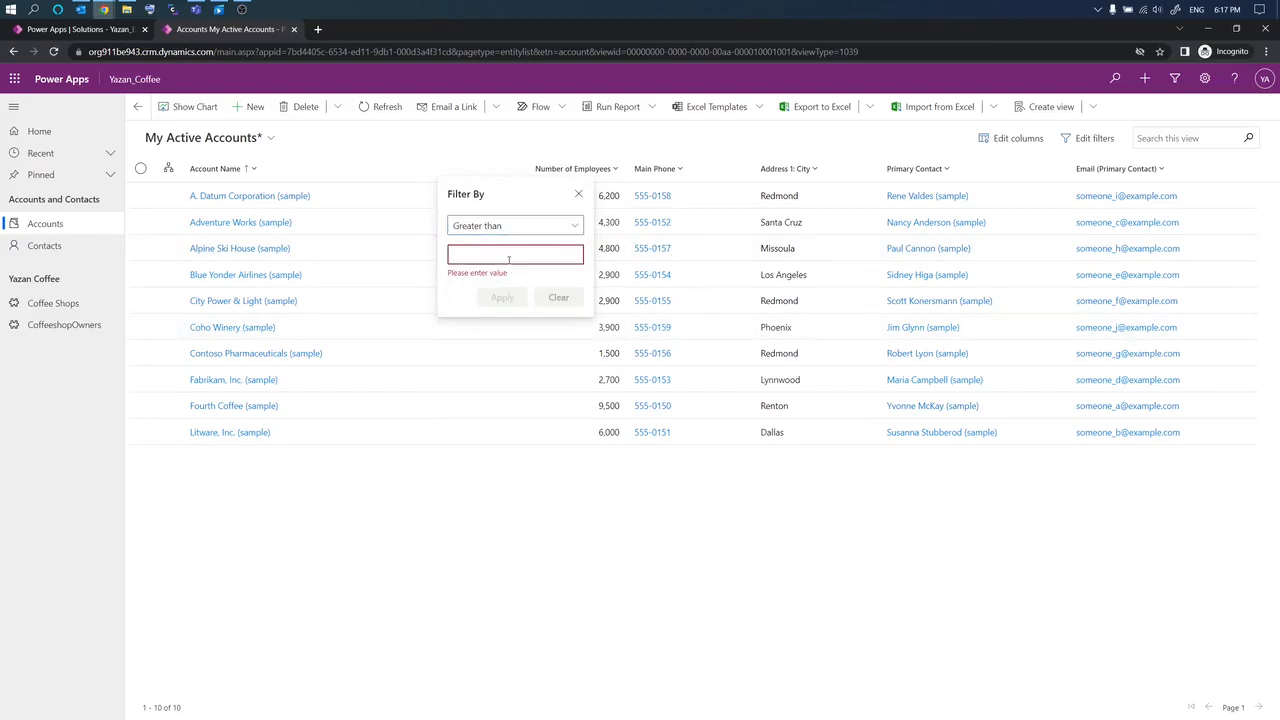
{"action": "type", "text": "5000"}
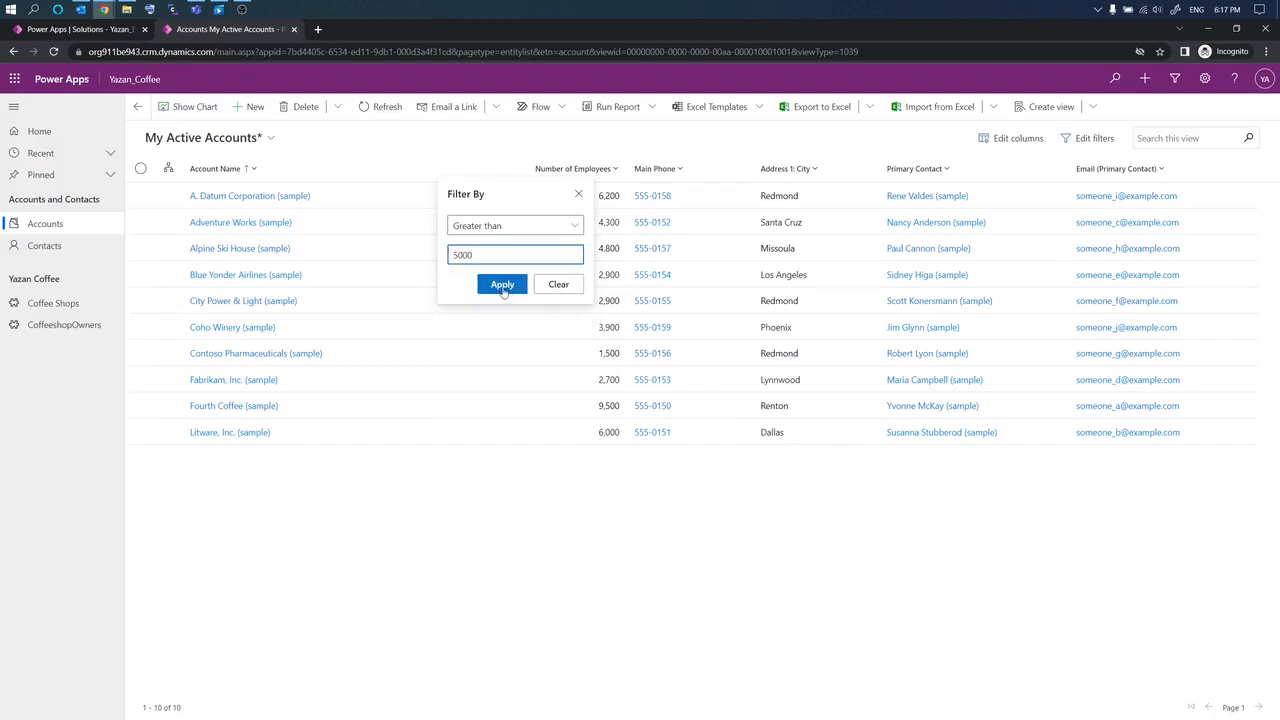
{"action": "left_click", "coordinate": [502, 286]}
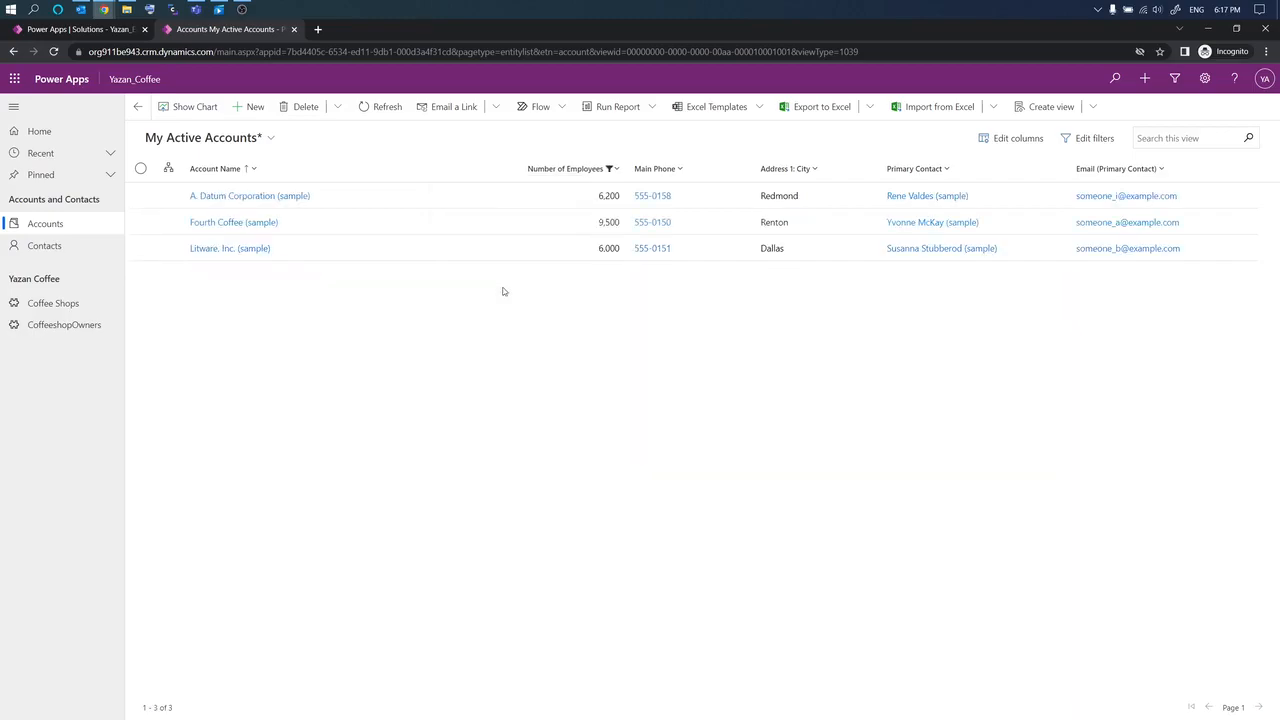
{"action": "left_click", "coordinate": [620, 170]}
{"action": "left_click", "coordinate": [580, 259]}
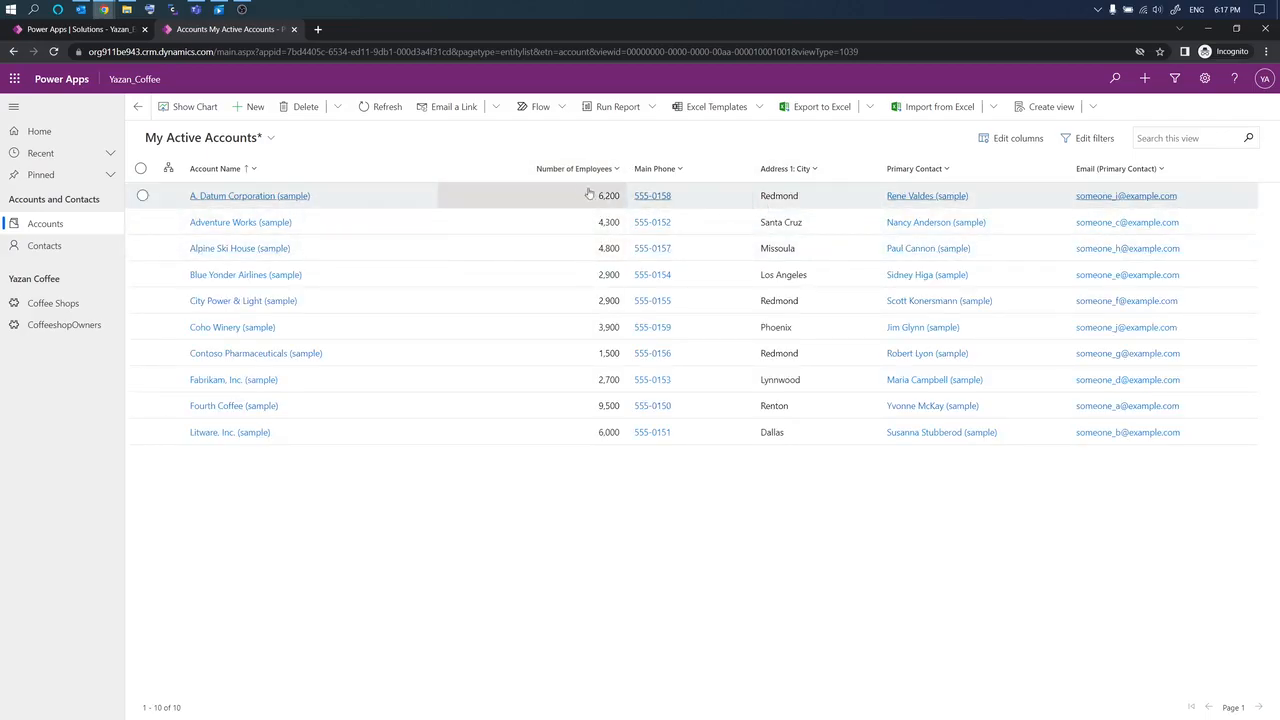
Step: Reset the My Active Accounts columns to default and apply, removing Number of Employees
{"action": "left_click", "coordinate": [1055, 116]}
{"action": "left_click", "coordinate": [1019, 140]}
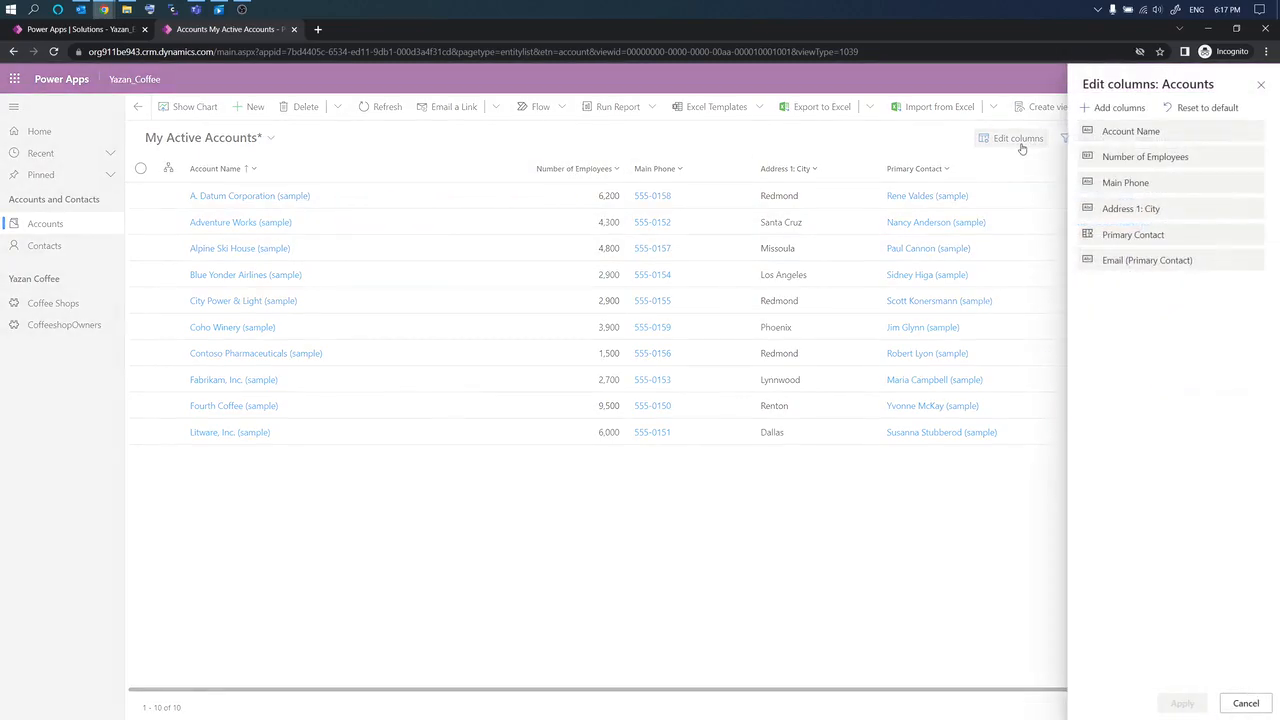
{"action": "left_click", "coordinate": [1201, 112]}
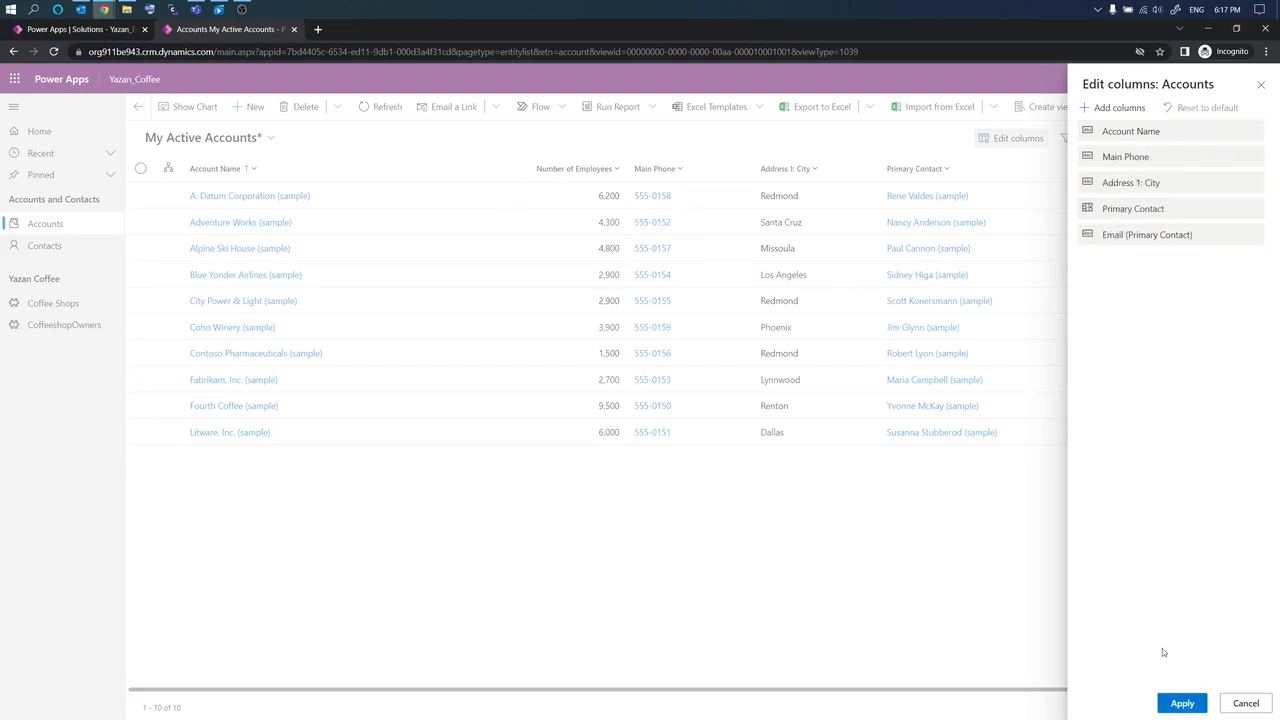
{"action": "left_click", "coordinate": [1182, 703]}
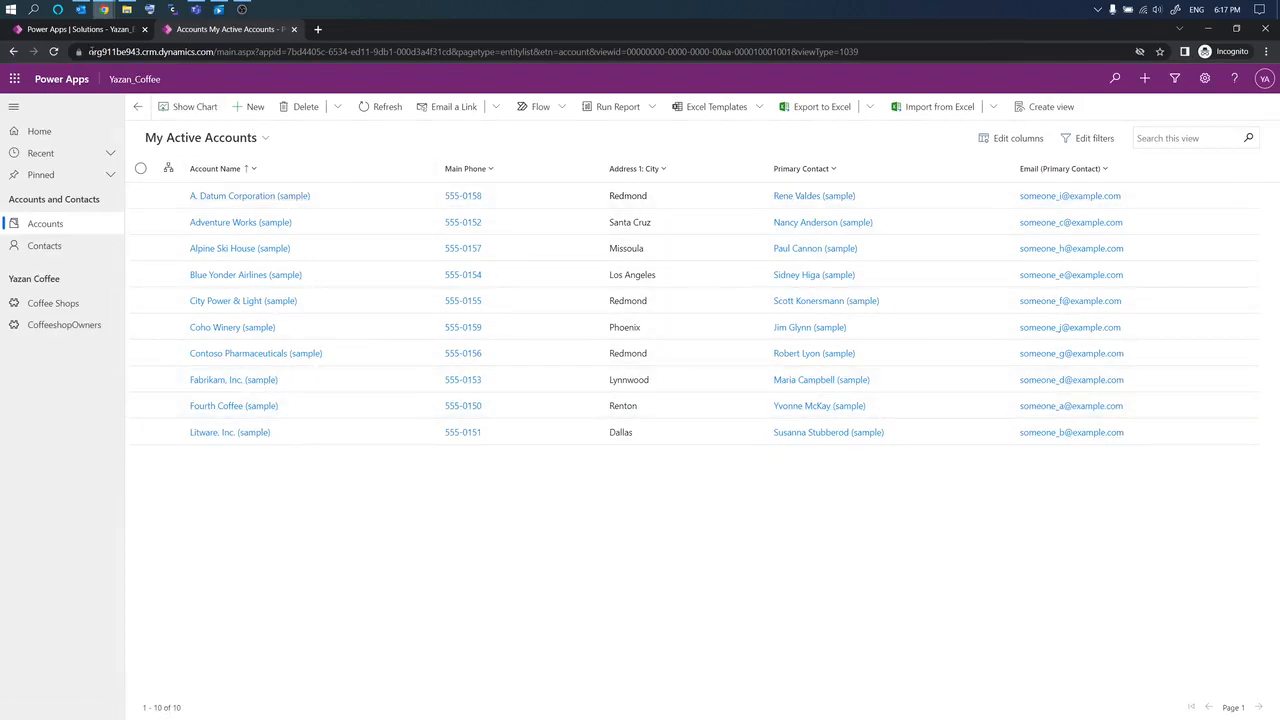
{"action": "left_click", "coordinate": [80, 29]}
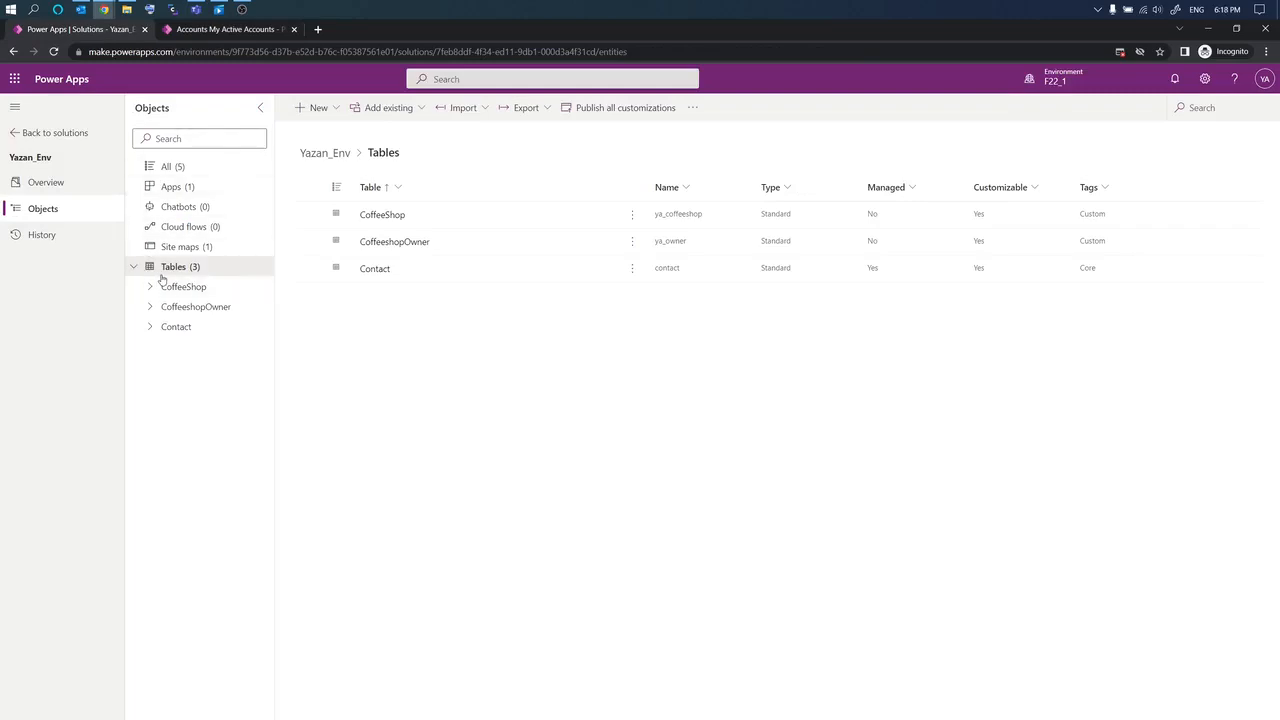
Step: Add the existing Account table, with all its objects, to the Yazan_Env solution
{"action": "left_click", "coordinate": [336, 109]}
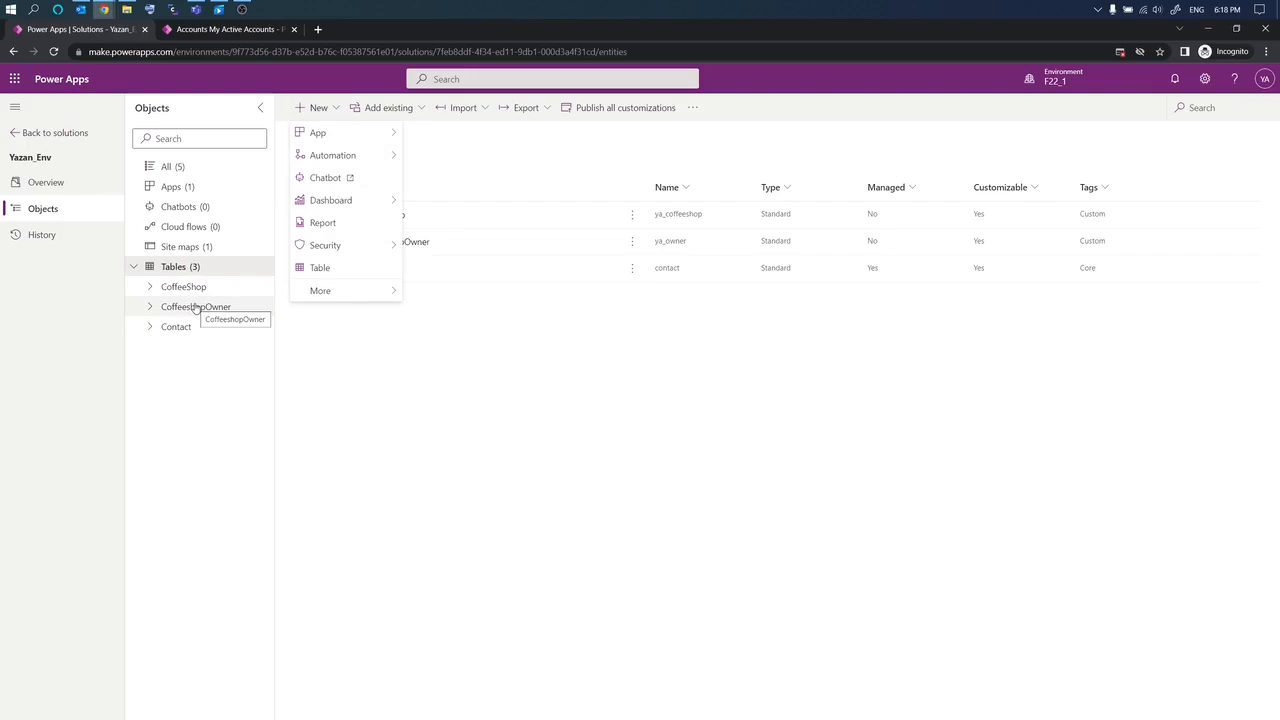
{"action": "left_click", "coordinate": [360, 107]}
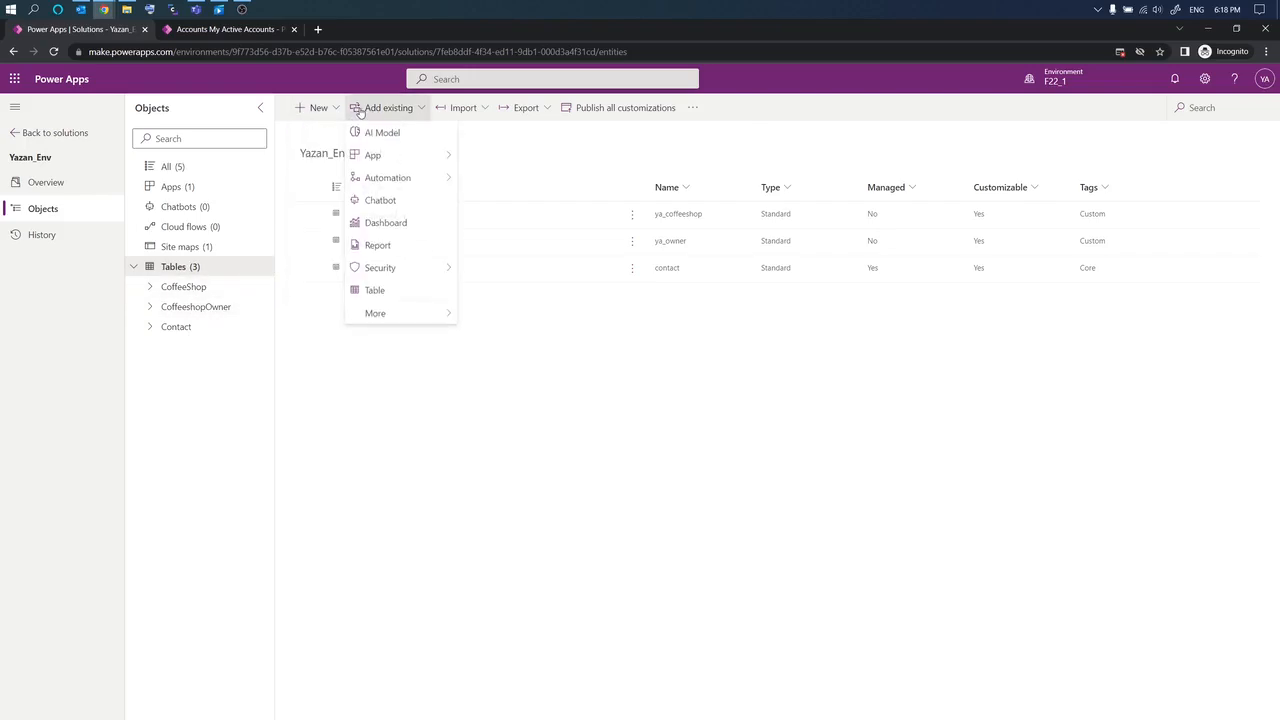
{"action": "left_click", "coordinate": [374, 290]}
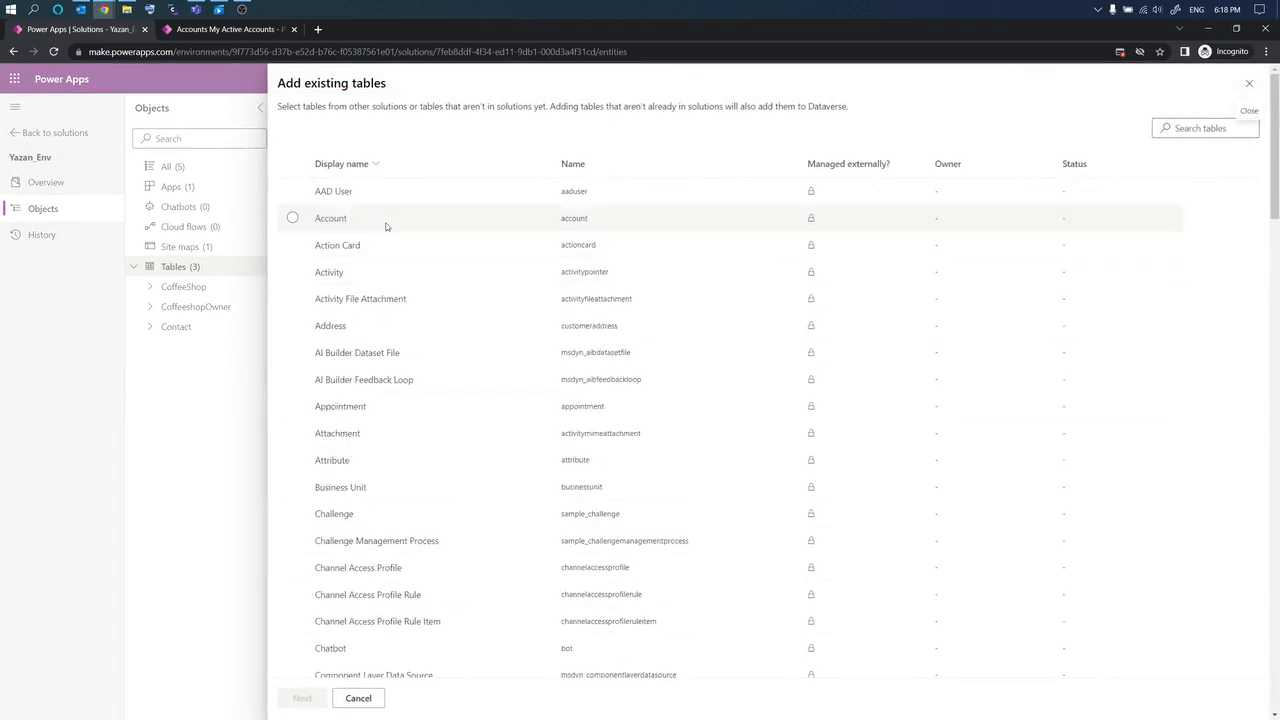
{"action": "left_click", "coordinate": [291, 244]}
{"action": "left_click", "coordinate": [291, 218]}
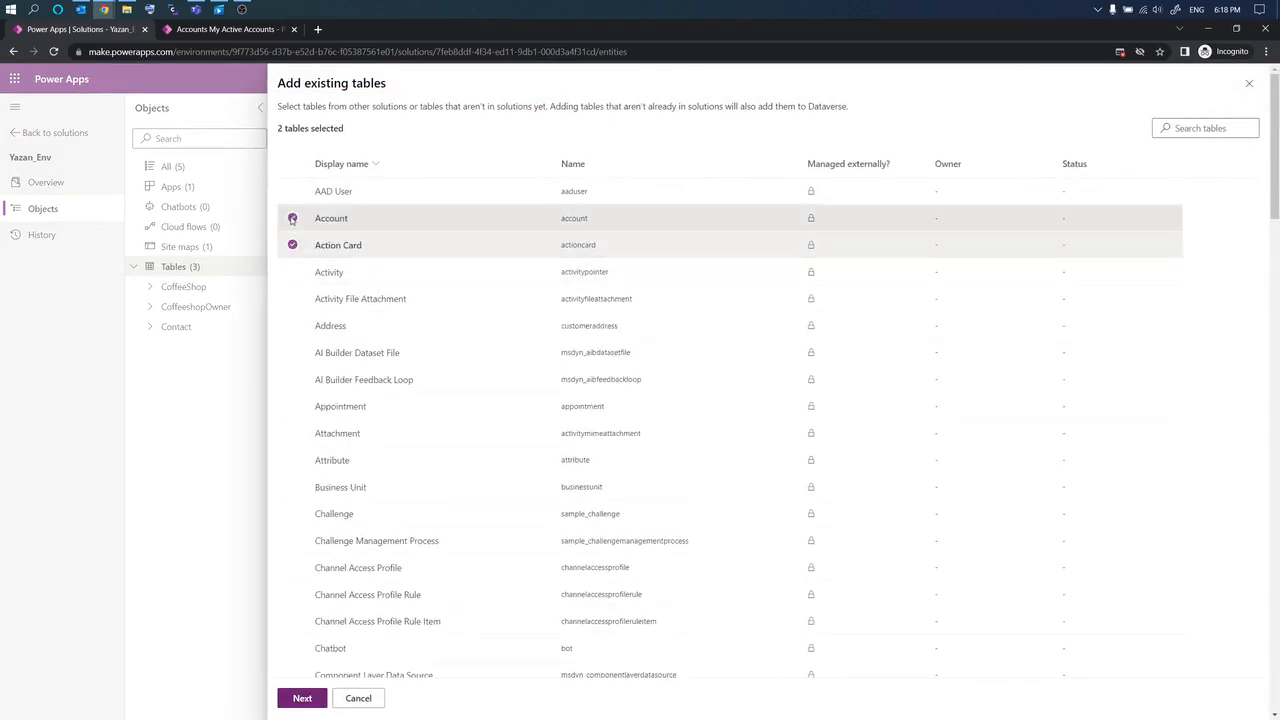
{"action": "left_click", "coordinate": [292, 245]}
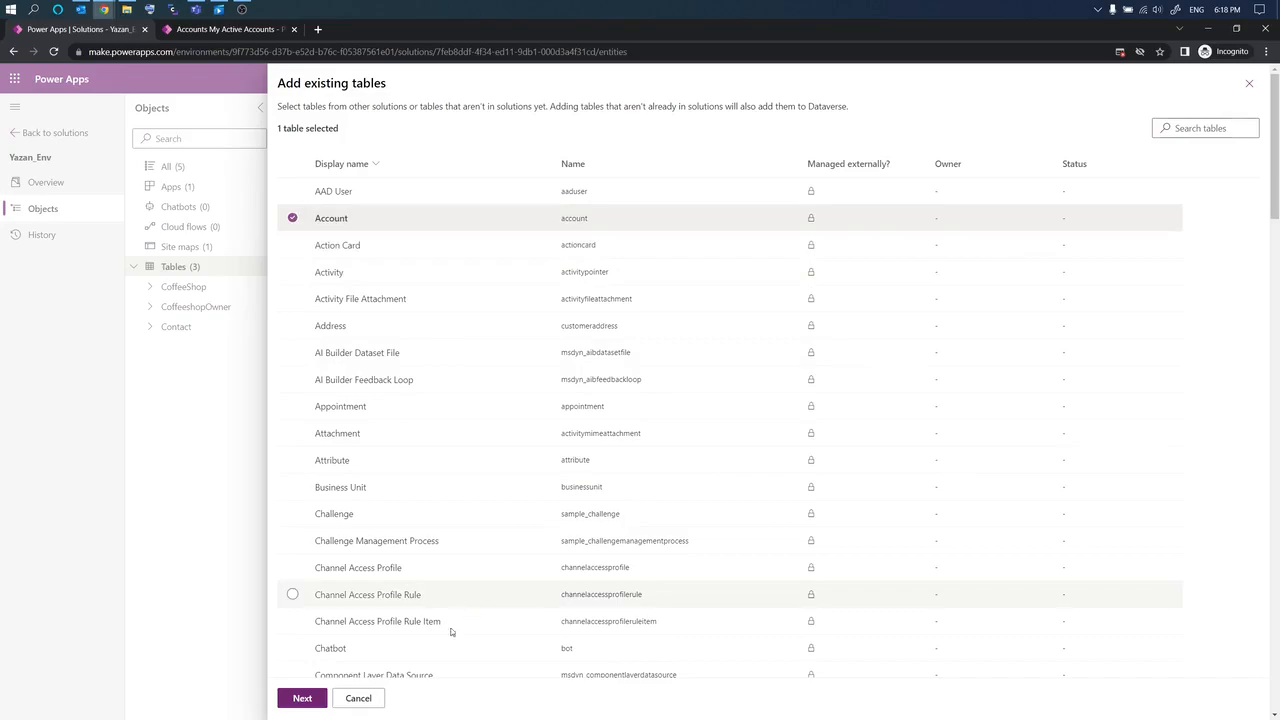
{"action": "left_click", "coordinate": [302, 698]}
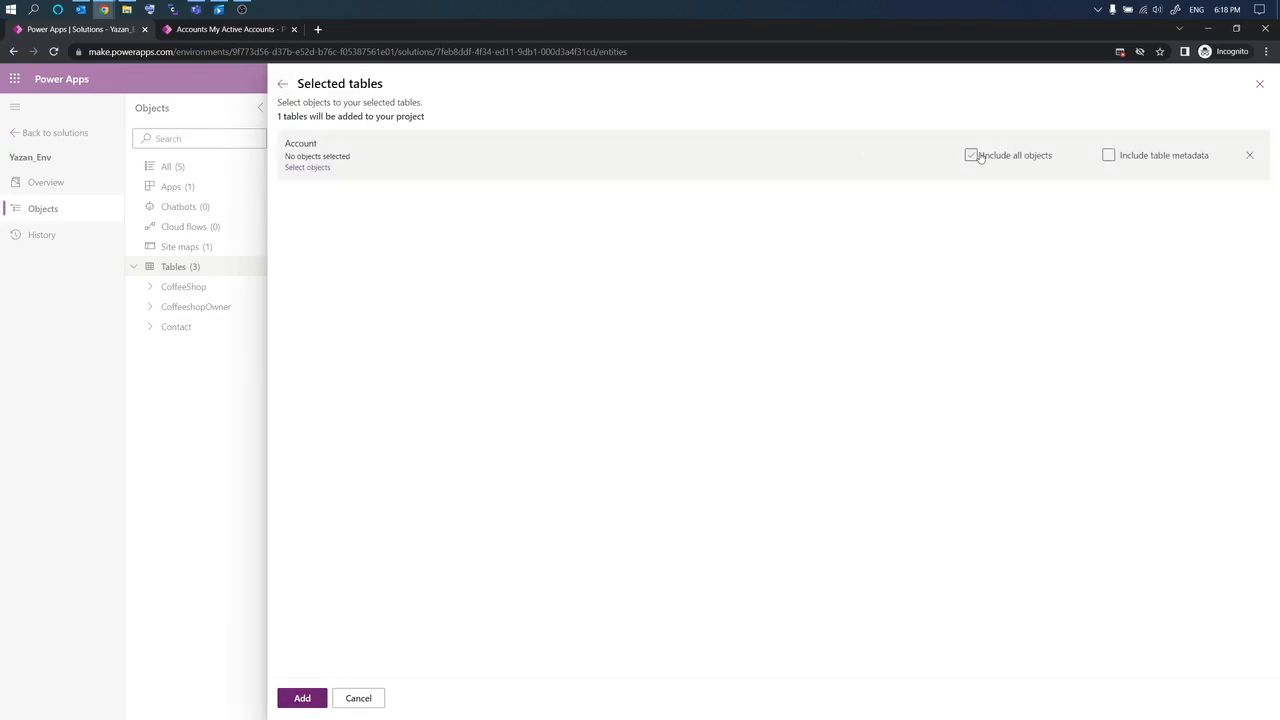
{"action": "mouse_move", "coordinate": [949, 197]}
{"action": "left_mouse_down"}
{"action": "mouse_move", "coordinate": [1066, 199]}
{"action": "mouse_move", "coordinate": [1130, 182]}
{"action": "left_mouse_up"}
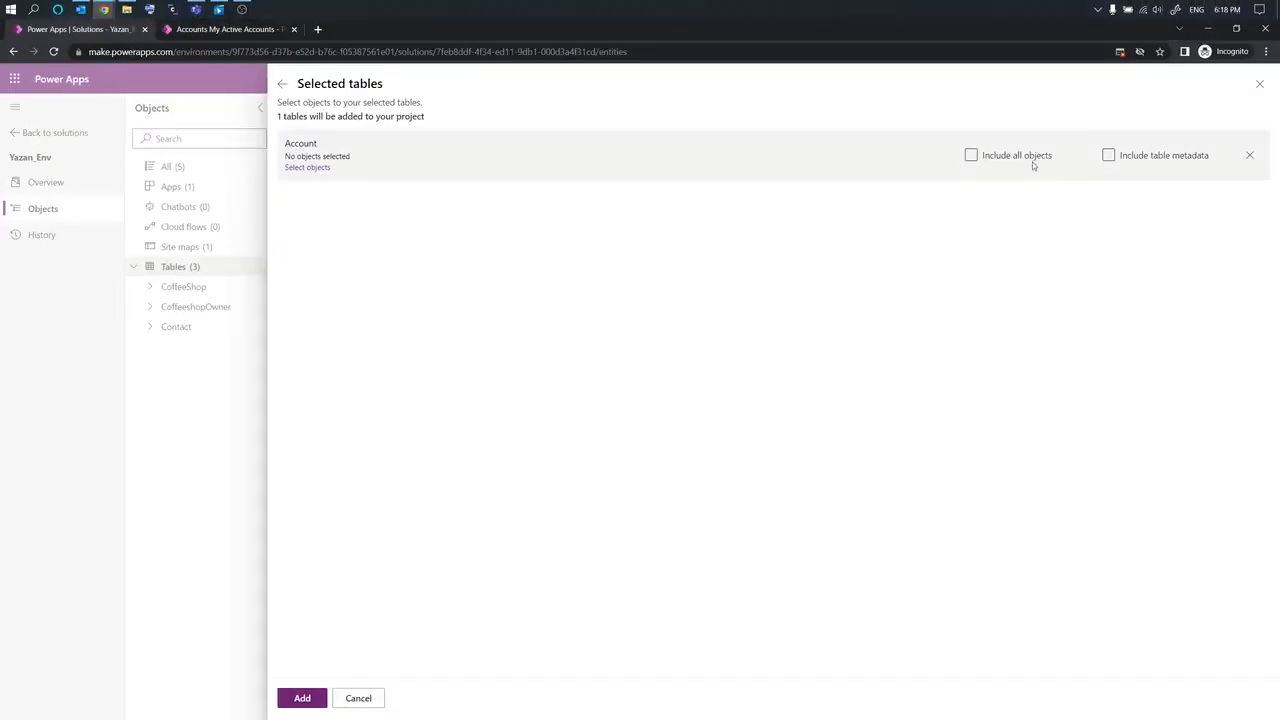
{"action": "left_click", "coordinate": [971, 155]}
{"action": "left_click", "coordinate": [301, 697]}
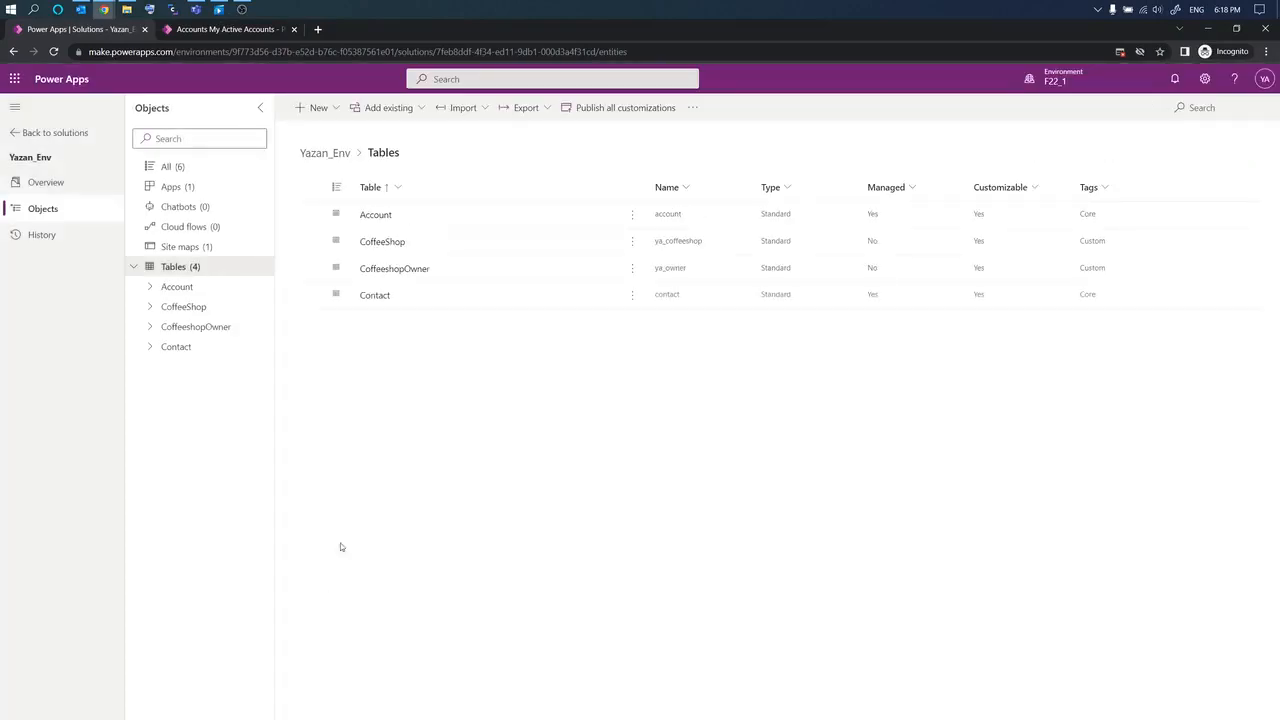
Step: Expand the Account table in the Objects tree and open its Views list
{"action": "left_click", "coordinate": [150, 290]}
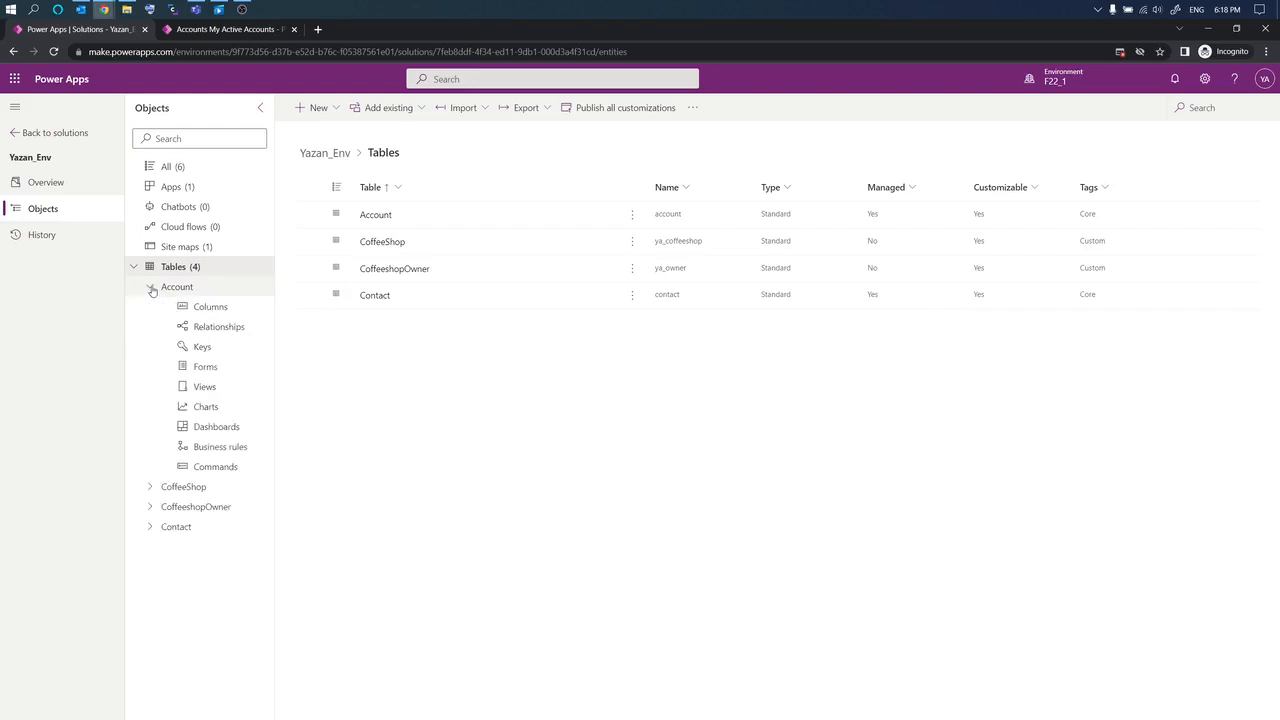
{"action": "left_click", "coordinate": [198, 371]}
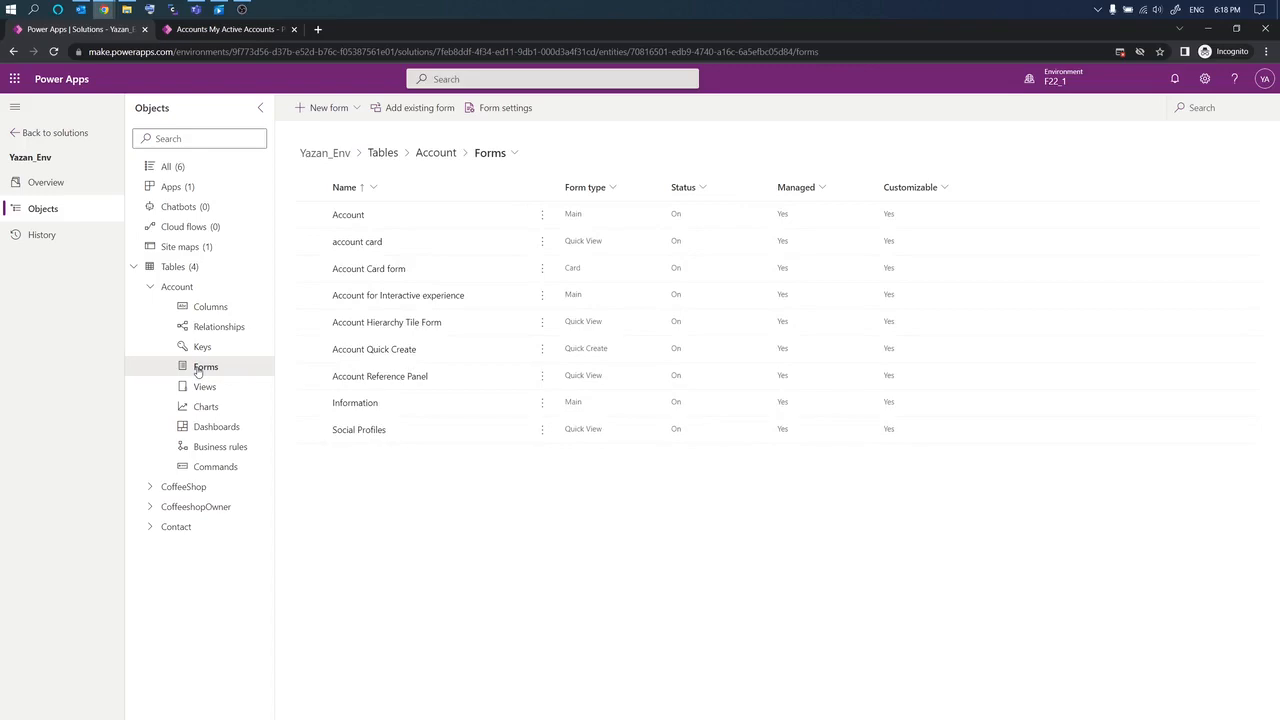
{"action": "left_click", "coordinate": [200, 392]}
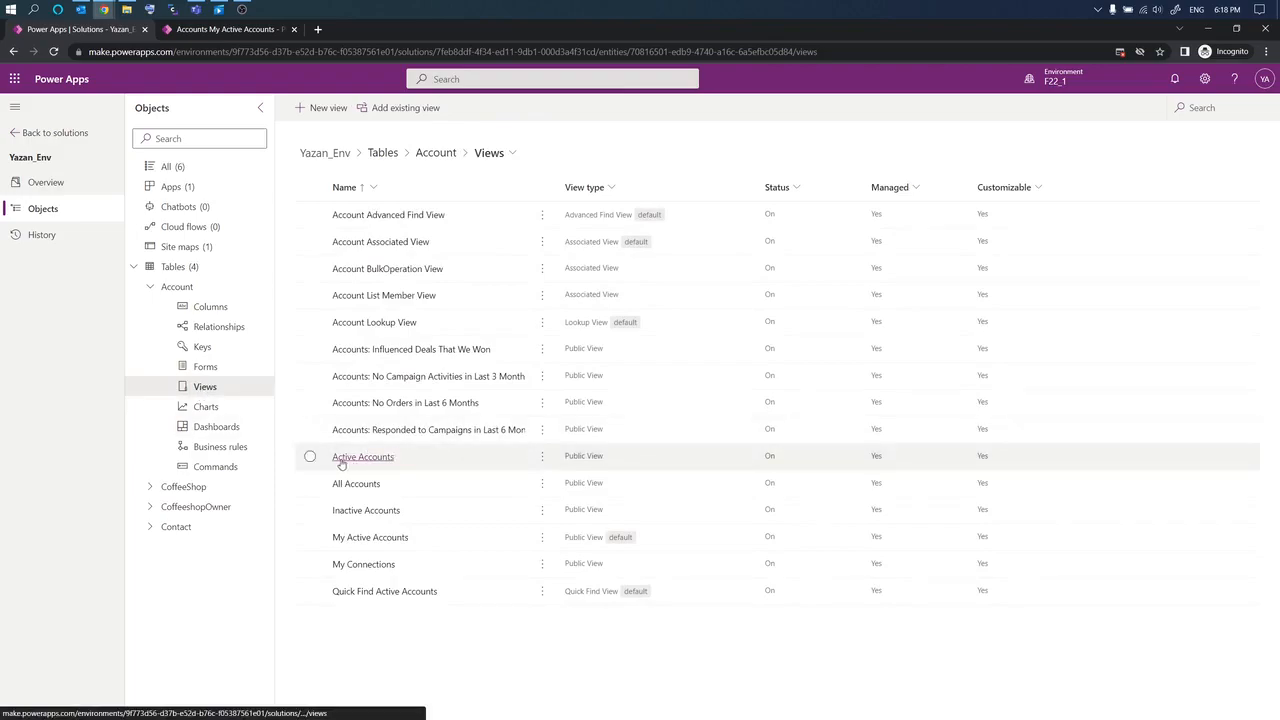
Step: Add Number of Employees after Account Name in Active Accounts, narrow Account Name, and save
{"action": "left_click", "coordinate": [383, 462]}
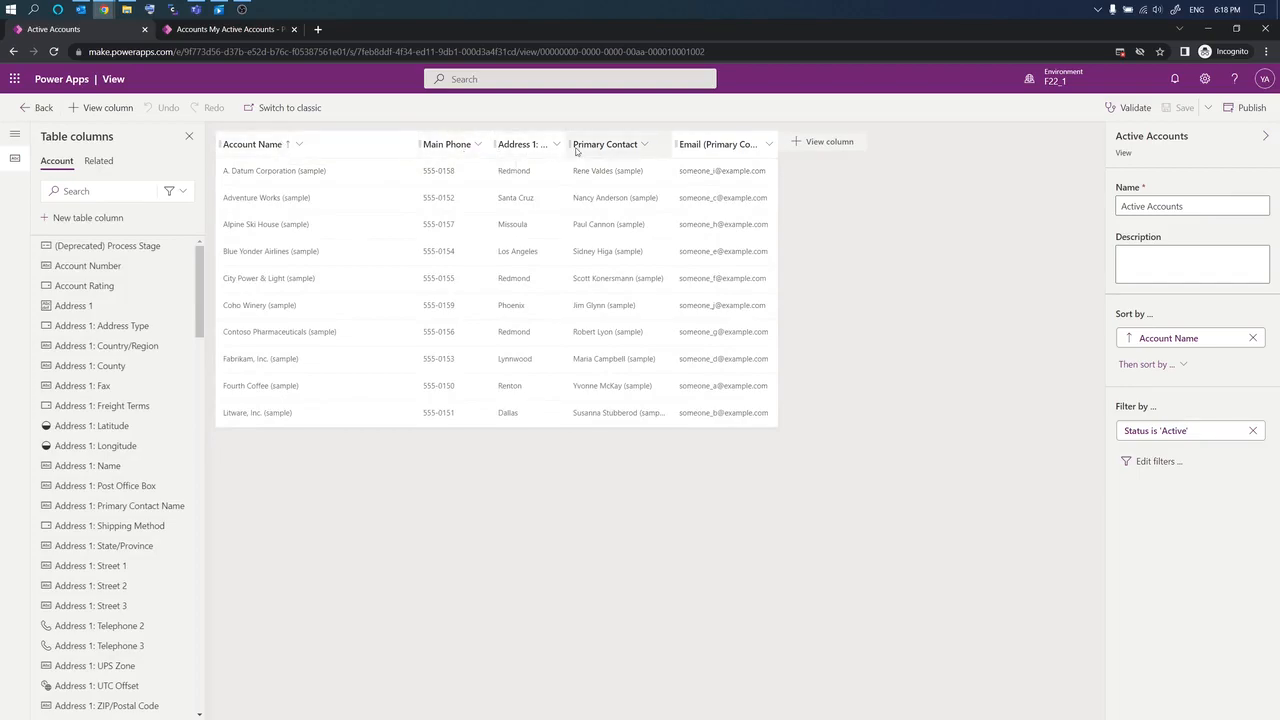
{"action": "left_click", "coordinate": [827, 143]}
{"action": "left_click", "coordinate": [801, 233]}
{"action": "type", "text": "em"}
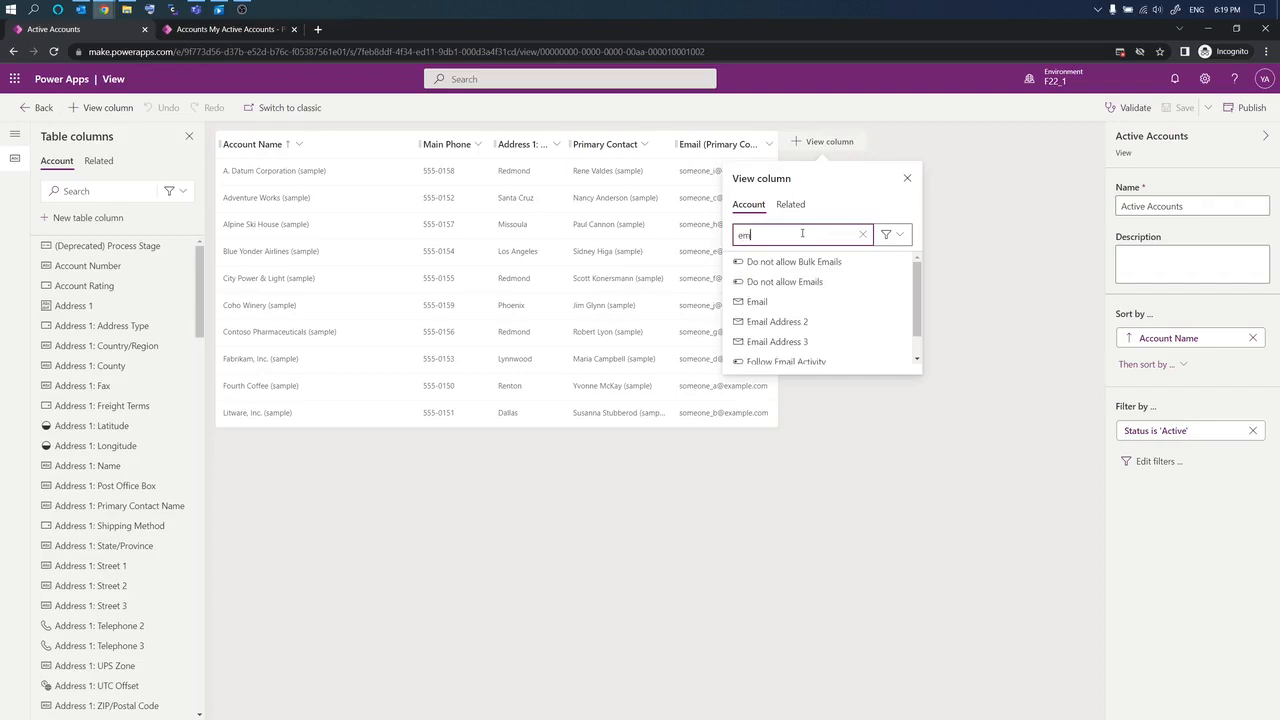
{"action": "type", "text": "pl"}
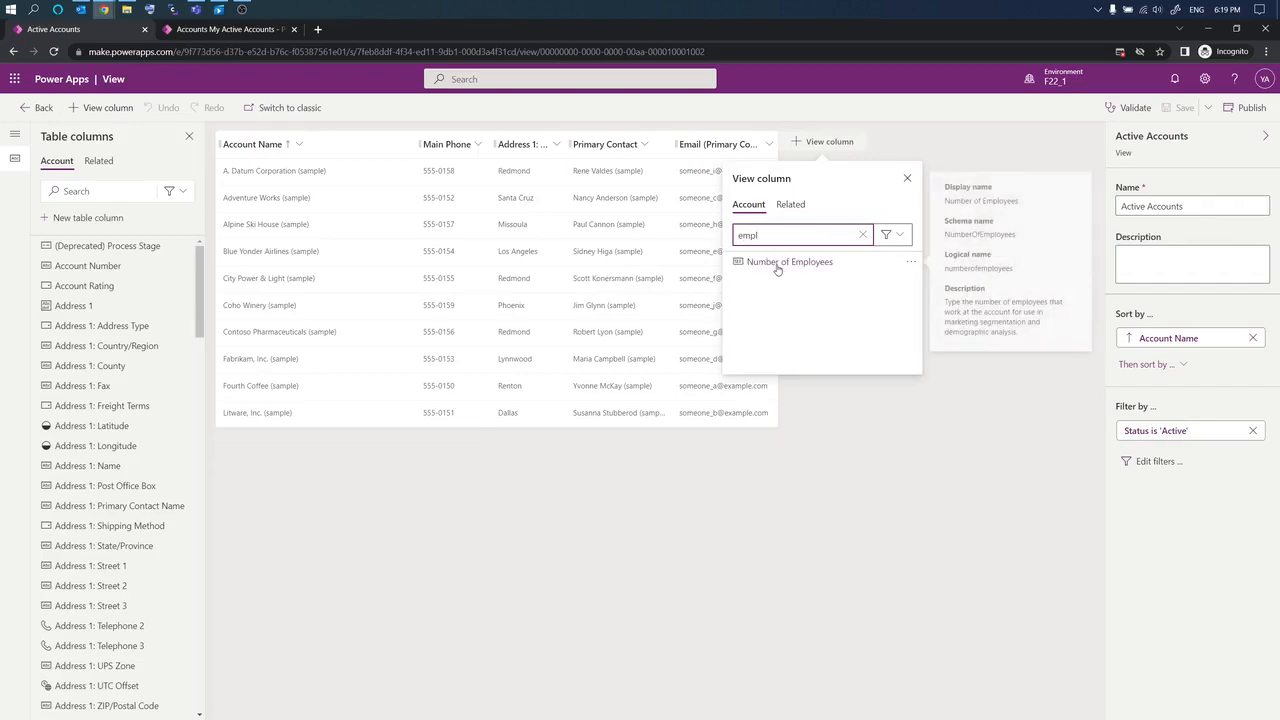
{"action": "left_click", "coordinate": [776, 262]}
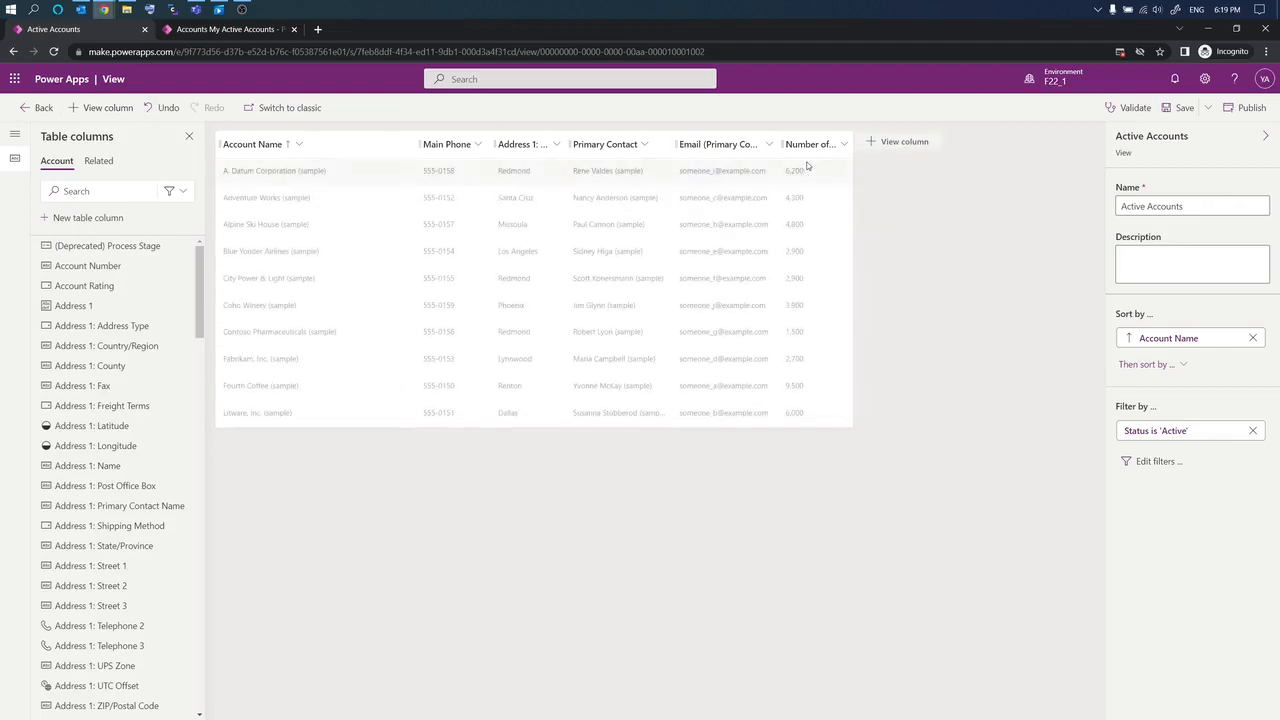
{"action": "mouse_move", "coordinate": [825, 159]}
{"action": "left_mouse_down"}
{"action": "mouse_move", "coordinate": [403, 161]}
{"action": "mouse_move", "coordinate": [435, 158]}
{"action": "left_mouse_up"}
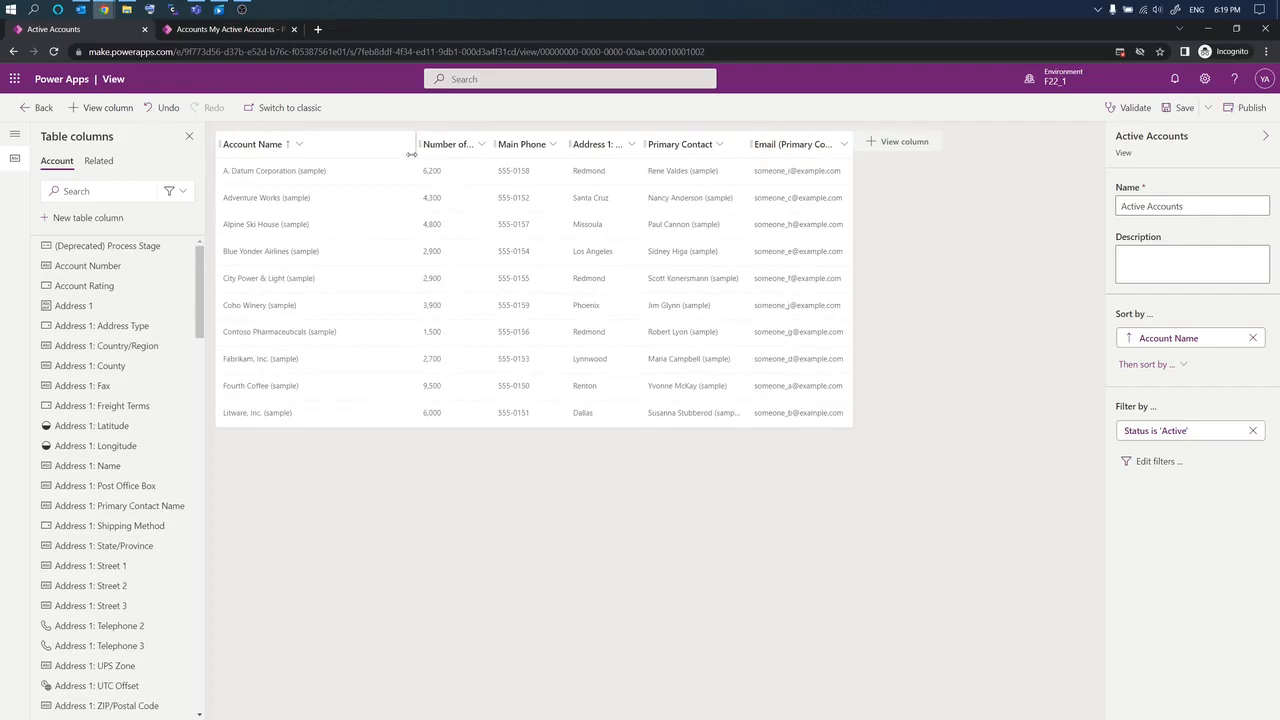
{"action": "left_click_drag", "start_coordinate": [411, 154], "coordinate": [357, 156]}
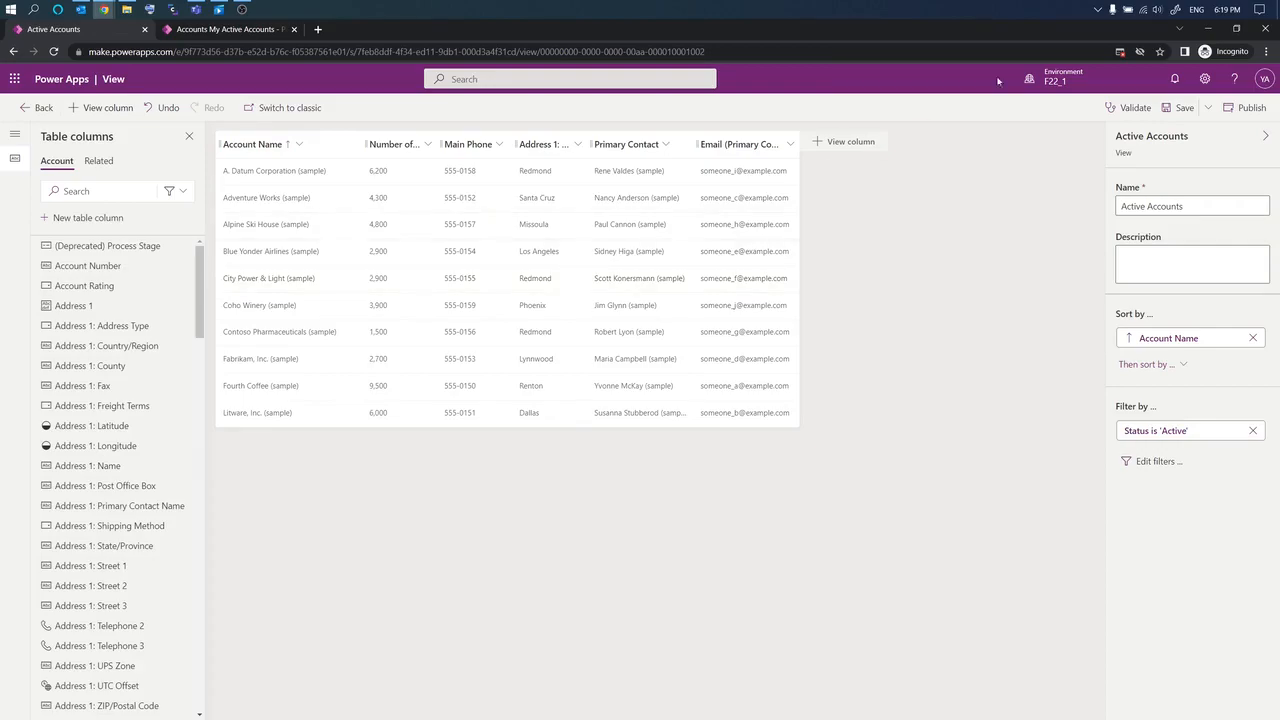
{"action": "left_click", "coordinate": [1179, 110]}
{"action": "left_click", "coordinate": [248, 32]}
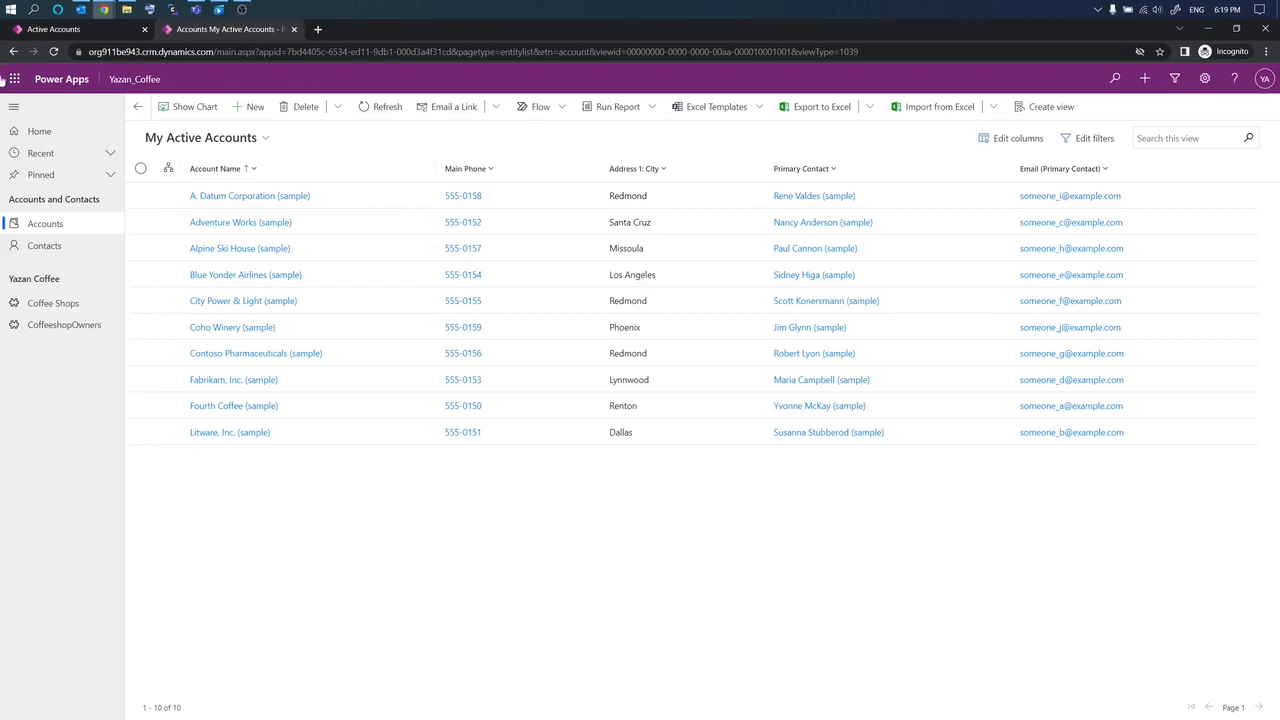
Step: Reload the Yazan_Coffee app, then publish the edited Active Accounts view
{"action": "left_click", "coordinate": [54, 52]}
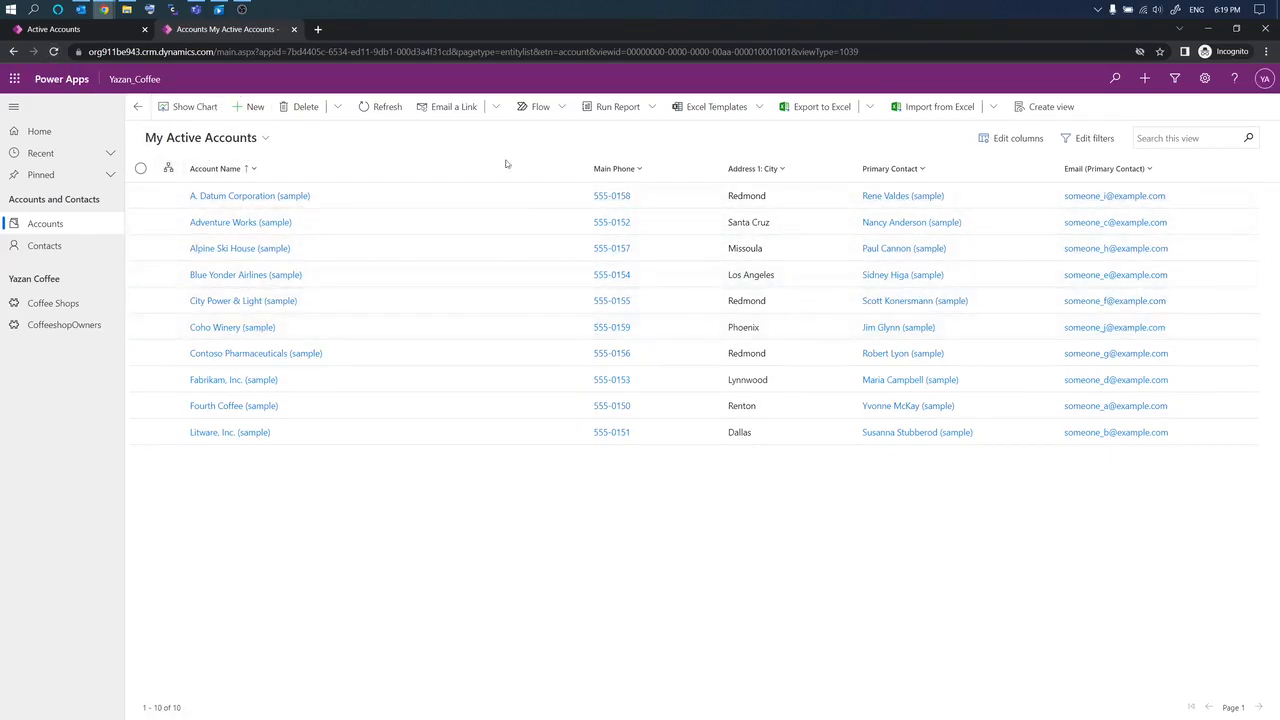
{"action": "left_click", "coordinate": [90, 33]}
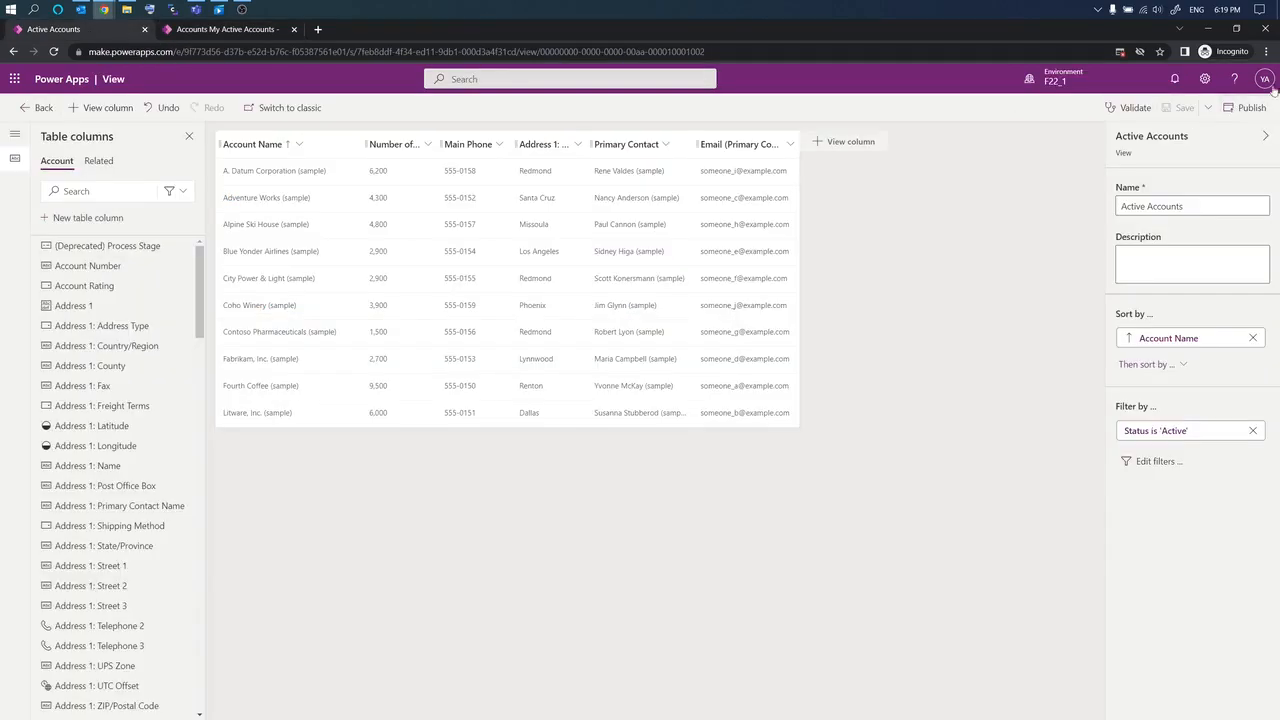
{"action": "left_click", "coordinate": [1248, 108]}
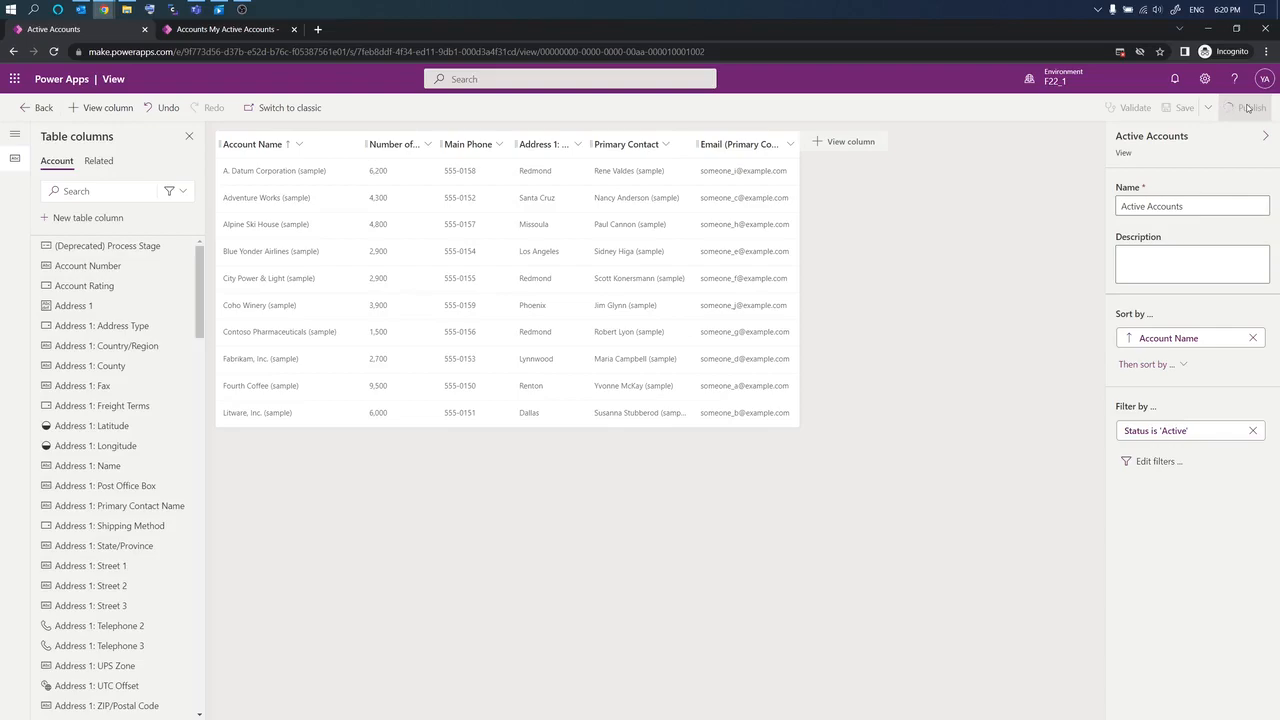
Step: Move the Yazan_Coffee app into its own window, reload it, and resize it beside the editor
{"action": "left_click", "coordinate": [201, 33]}
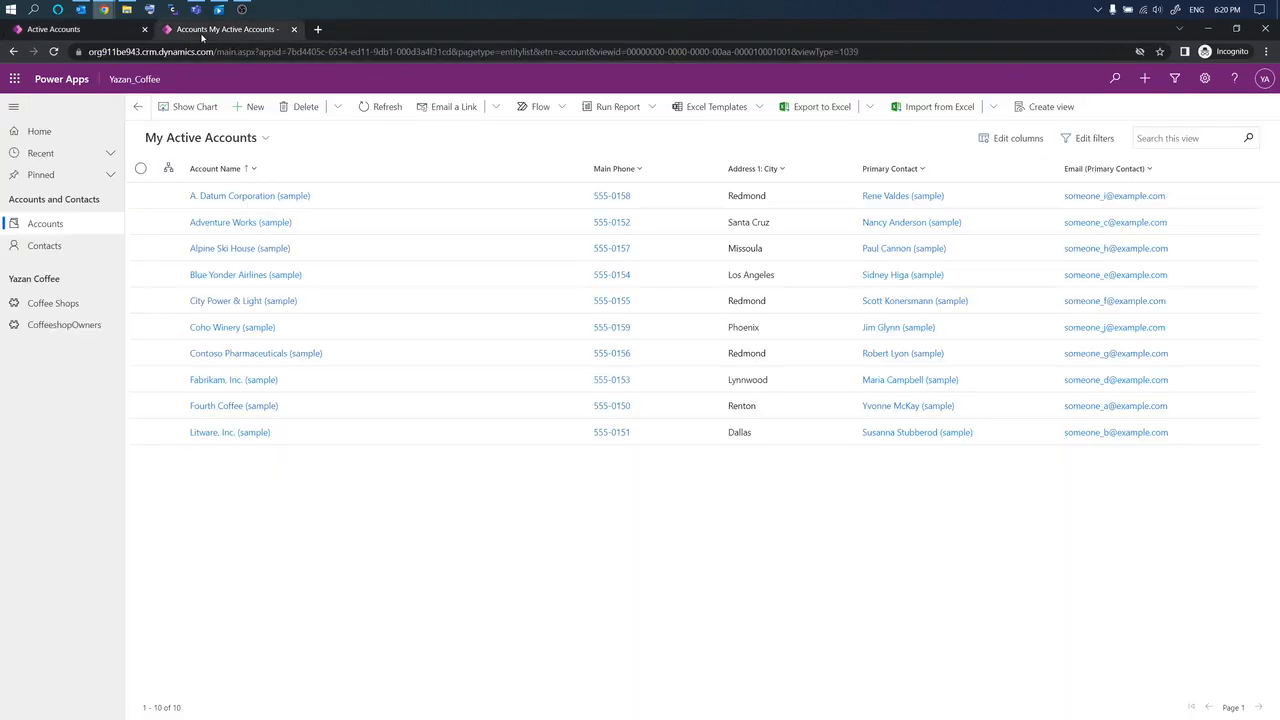
{"action": "left_click_drag", "start_coordinate": [204, 35], "coordinate": [381, 124]}
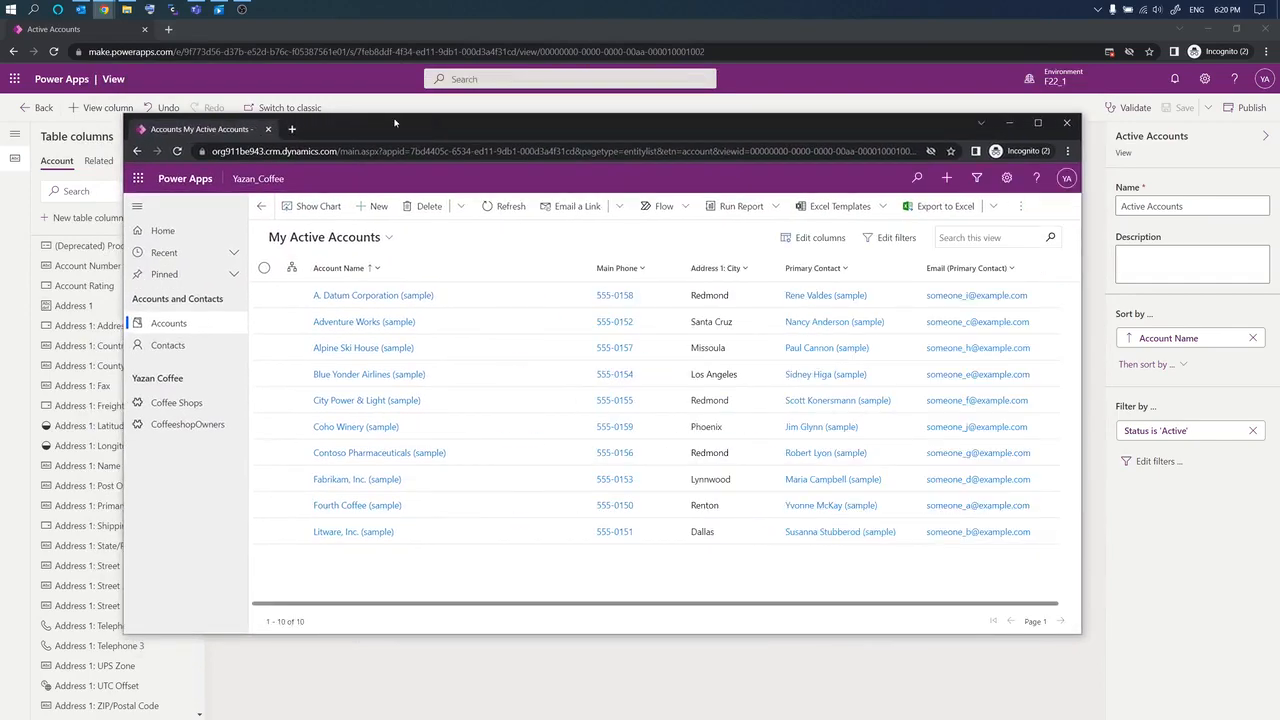
{"action": "double_click", "coordinate": [395, 122]}
{"action": "left_click", "coordinate": [54, 52]}
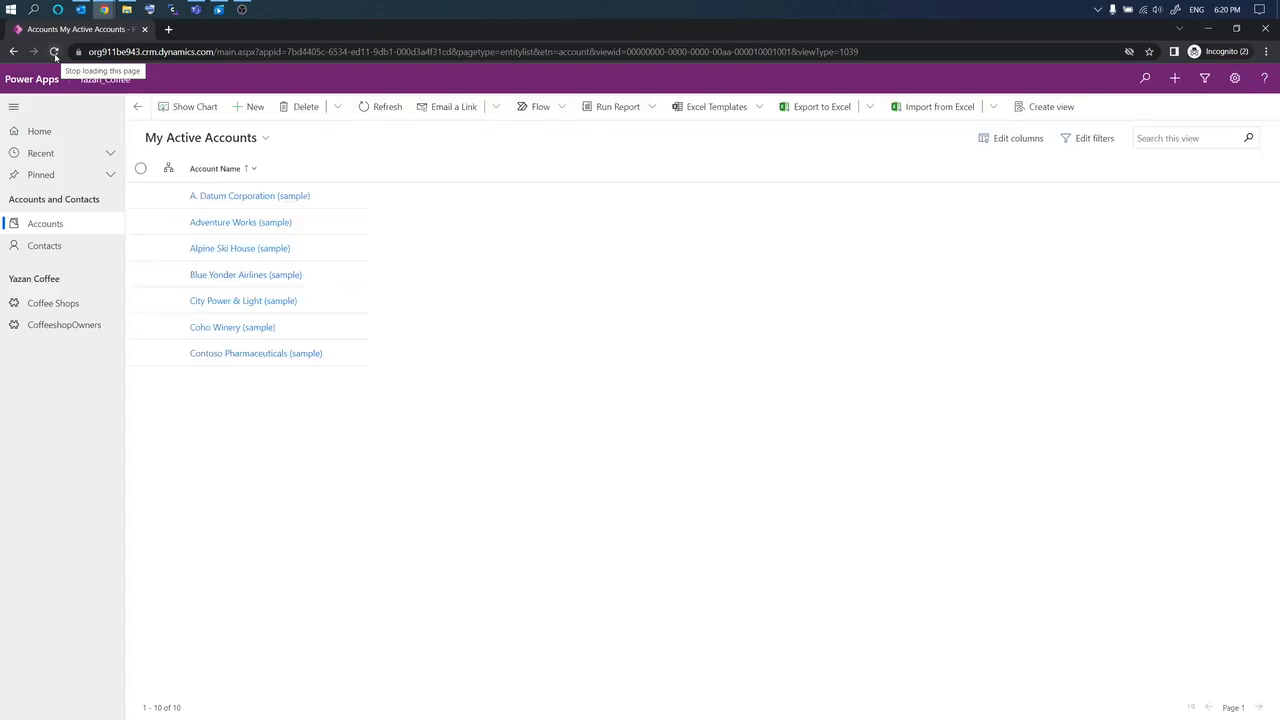
{"action": "left_click", "coordinate": [54, 52]}
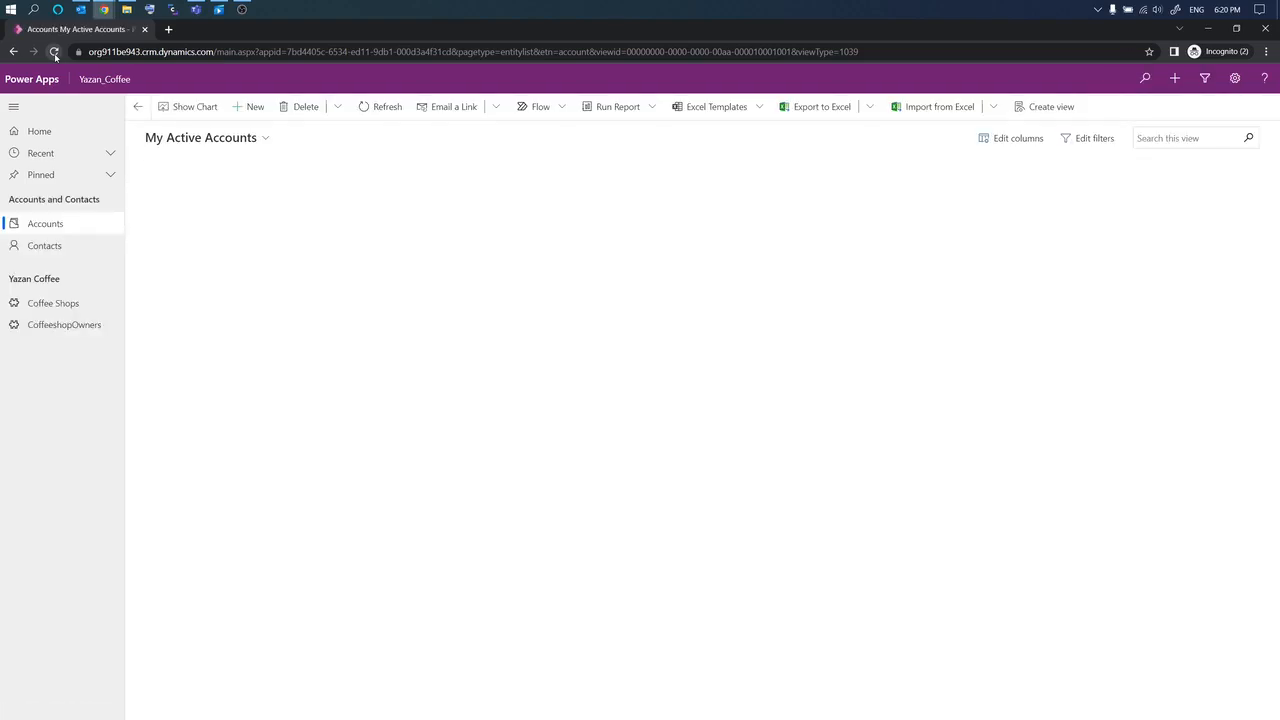
{"action": "left_click", "coordinate": [54, 53]}
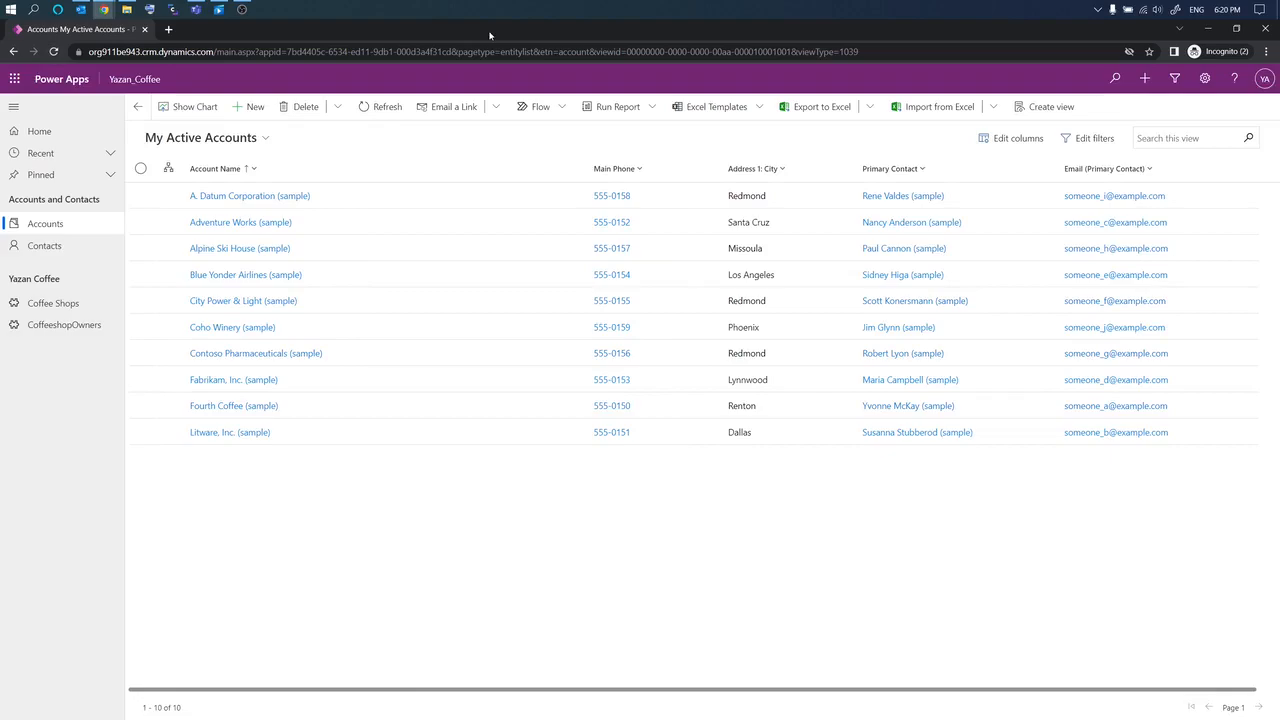
{"action": "left_click_drag", "start_coordinate": [492, 37], "coordinate": [770, 248]}
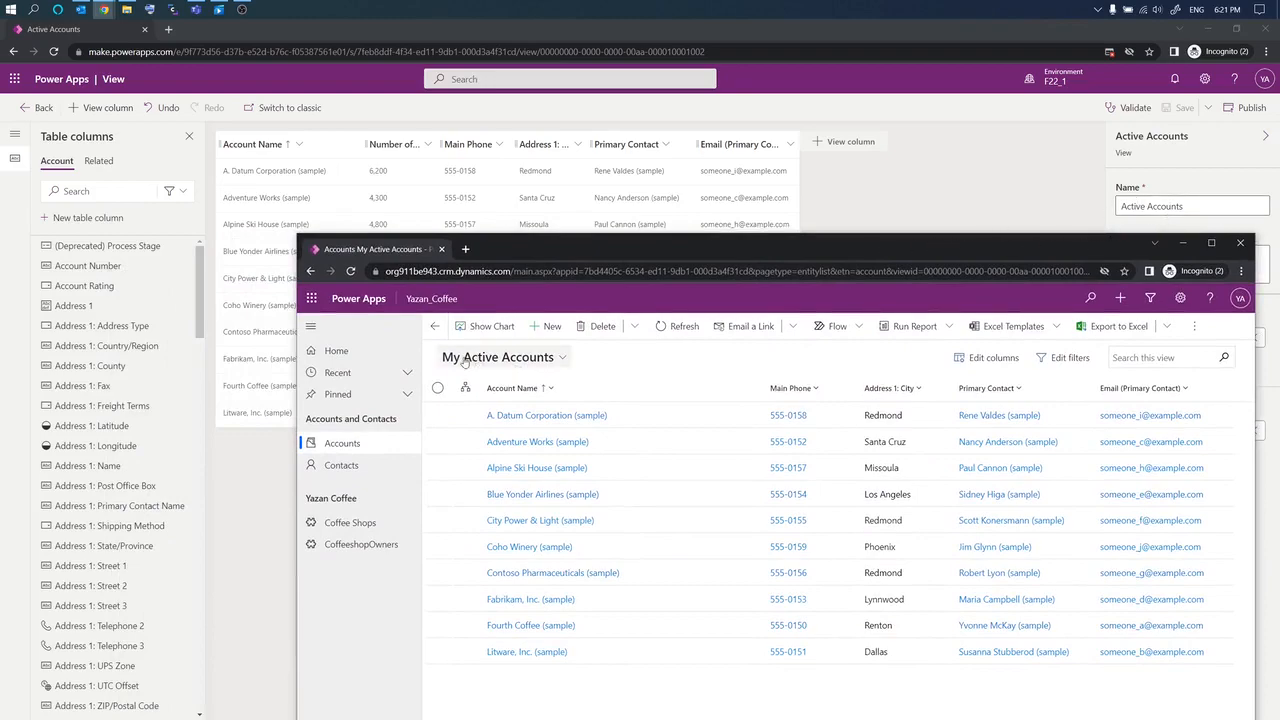
Step: Check the Number of Employees column in Active Accounts, then switch back to My Active Accounts
{"action": "left_click", "coordinate": [561, 362]}
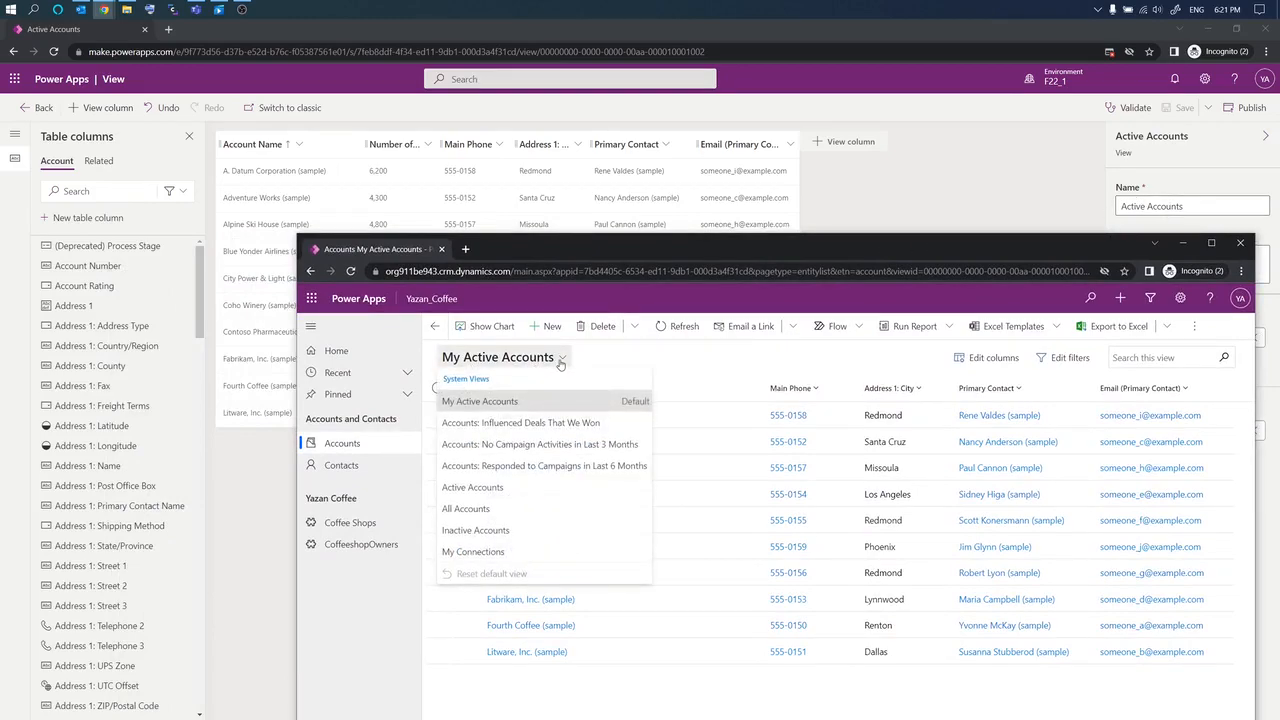
{"action": "left_click", "coordinate": [475, 488]}
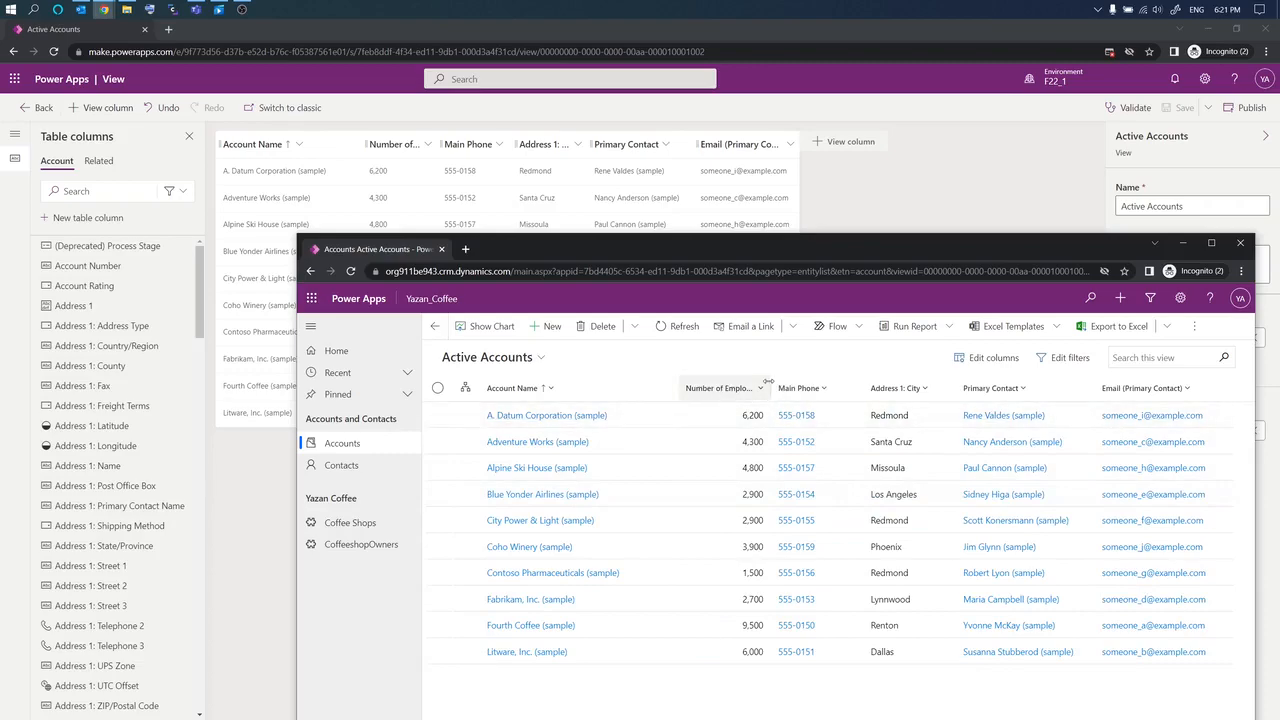
{"action": "left_click_drag", "start_coordinate": [773, 388], "coordinate": [819, 386]}
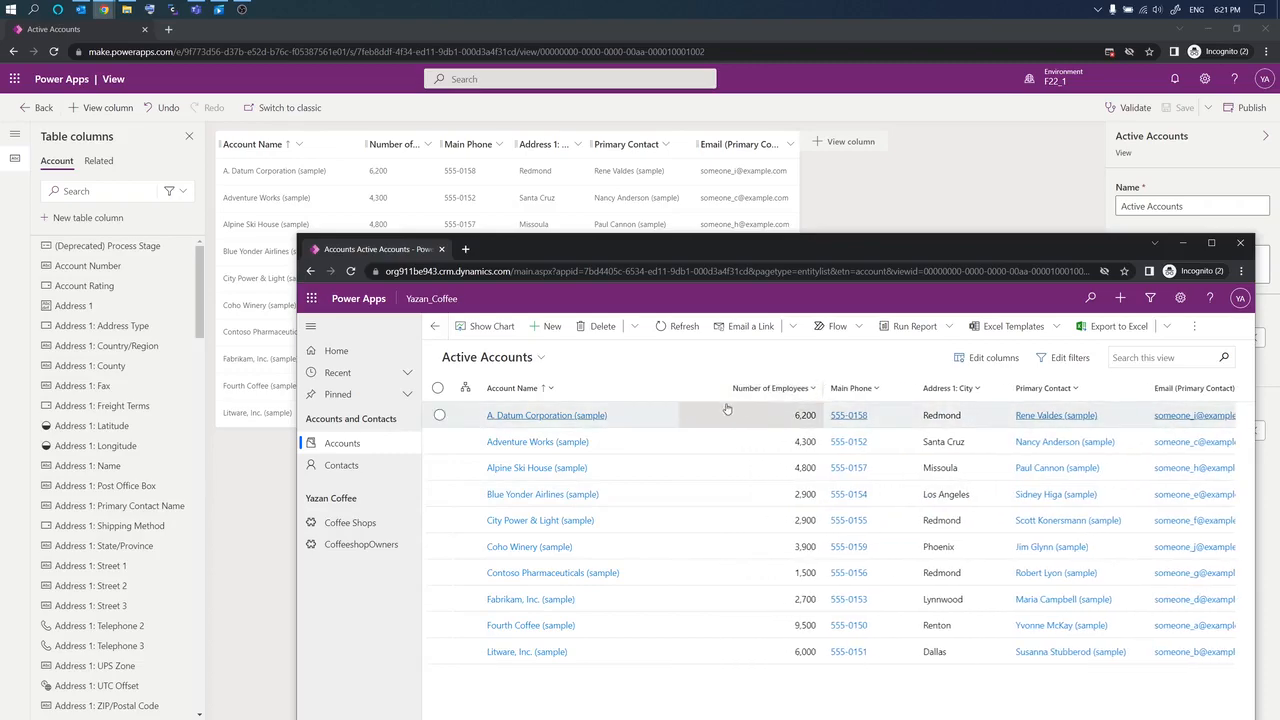
{"action": "left_click", "coordinate": [541, 358]}
{"action": "left_click", "coordinate": [528, 401]}
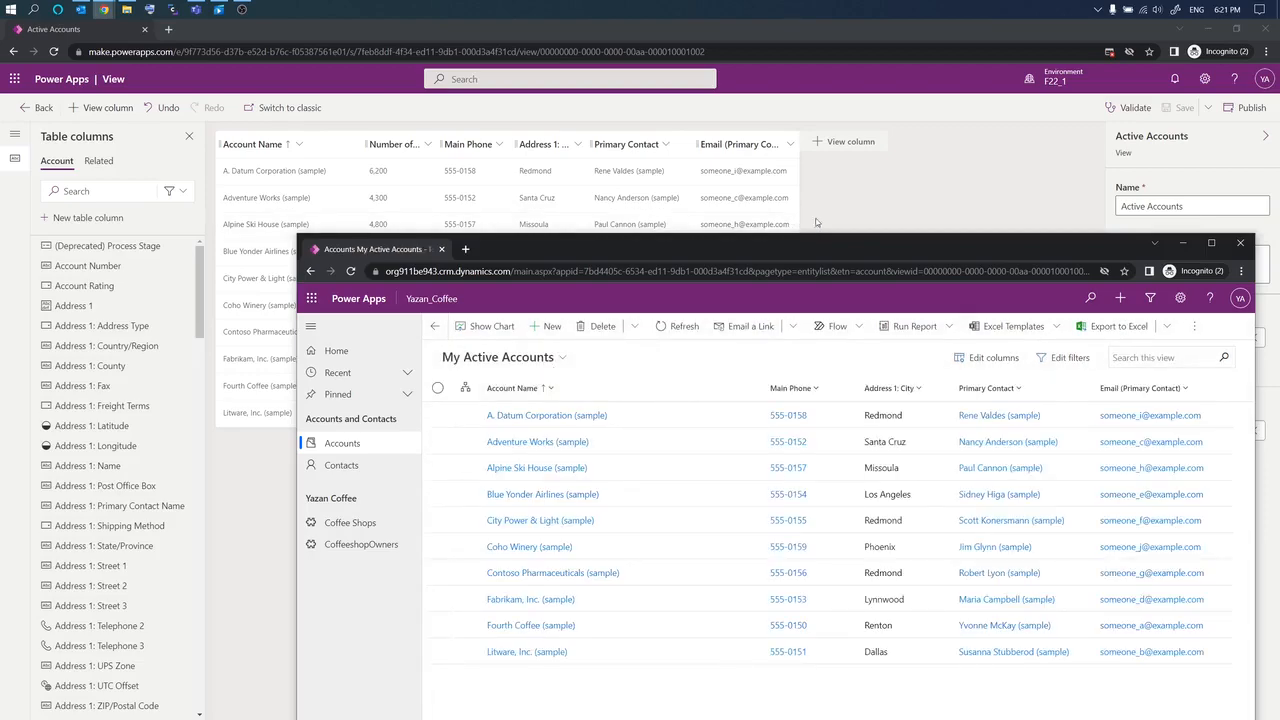
{"action": "left_click", "coordinate": [910, 205]}
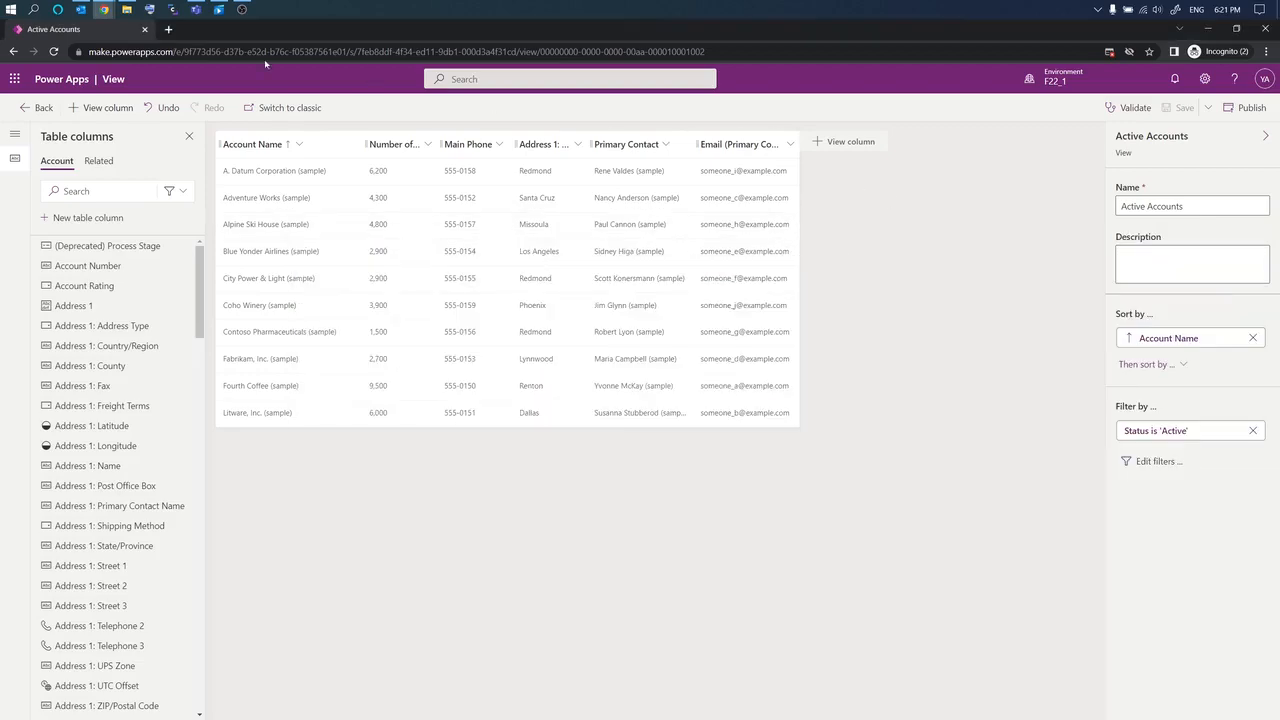
Step: Return to the solution and open the Account table's My Active Accounts view for editing
{"action": "left_click", "coordinate": [40, 108]}
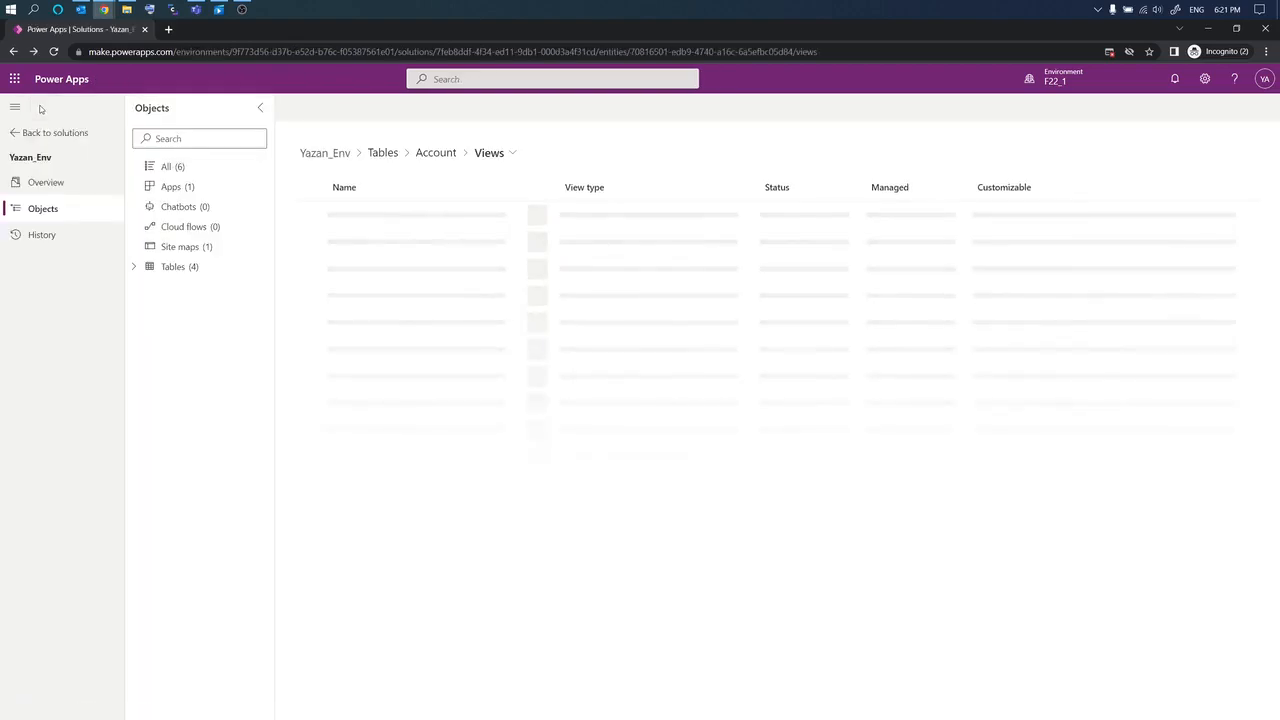
{"action": "left_click", "coordinate": [133, 268]}
{"action": "left_click", "coordinate": [147, 307]}
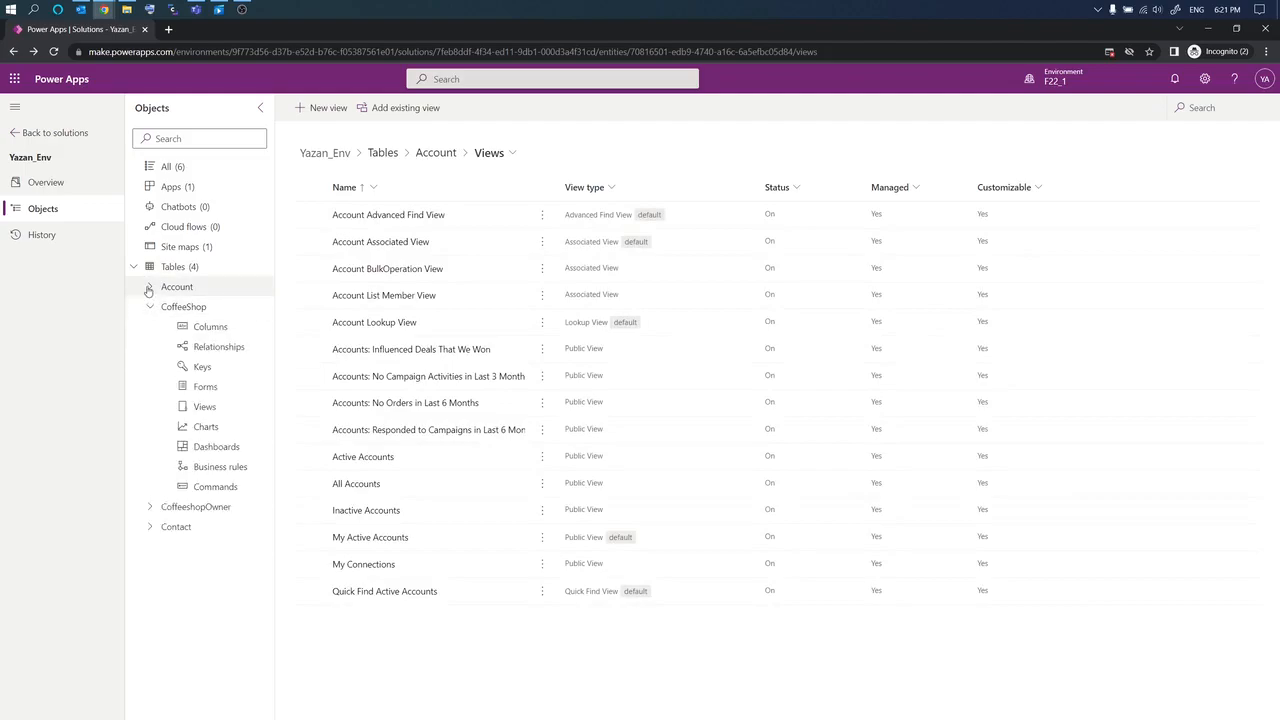
{"action": "left_click", "coordinate": [150, 287]}
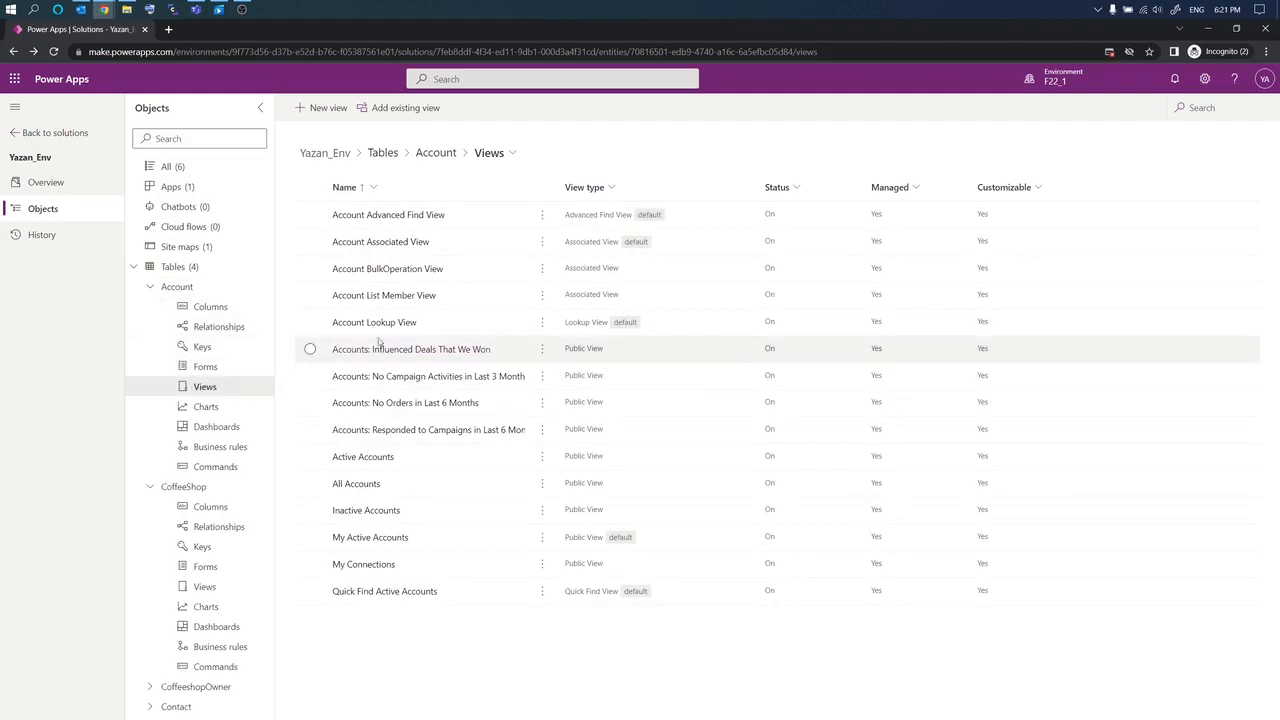
{"action": "left_click", "coordinate": [380, 540]}
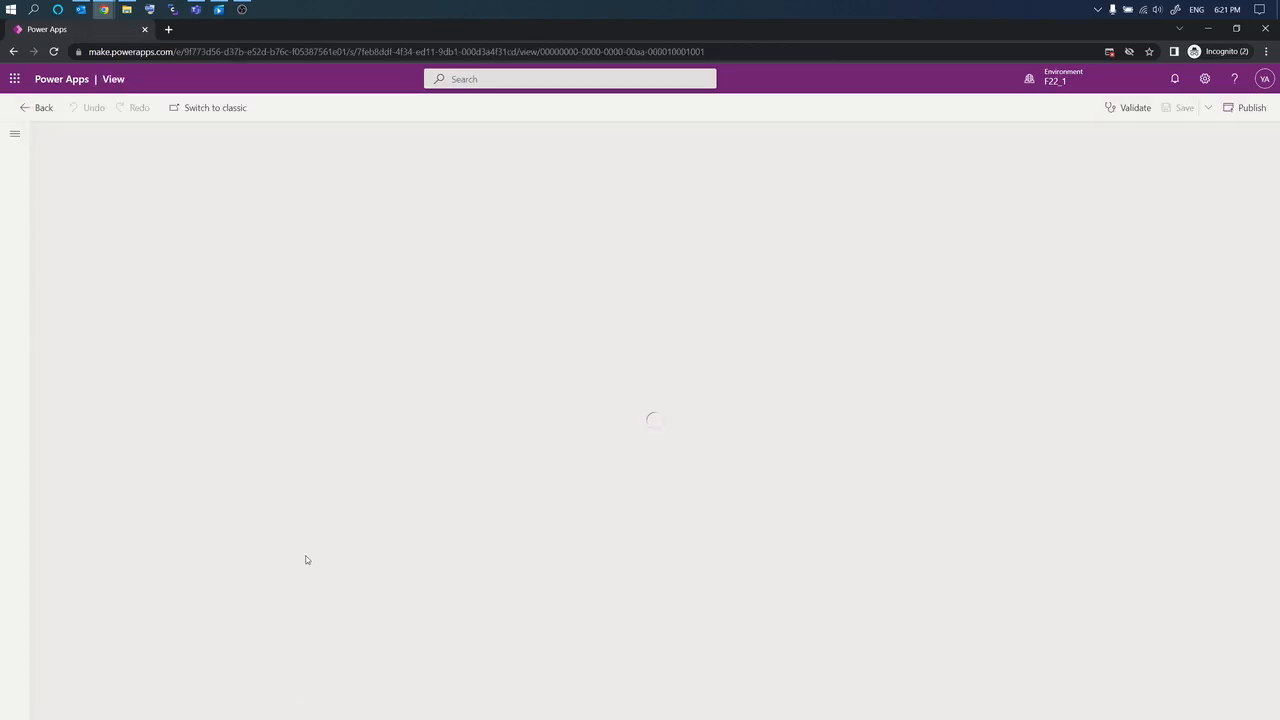
{"action": "double_click", "coordinate": [1165, 206]}
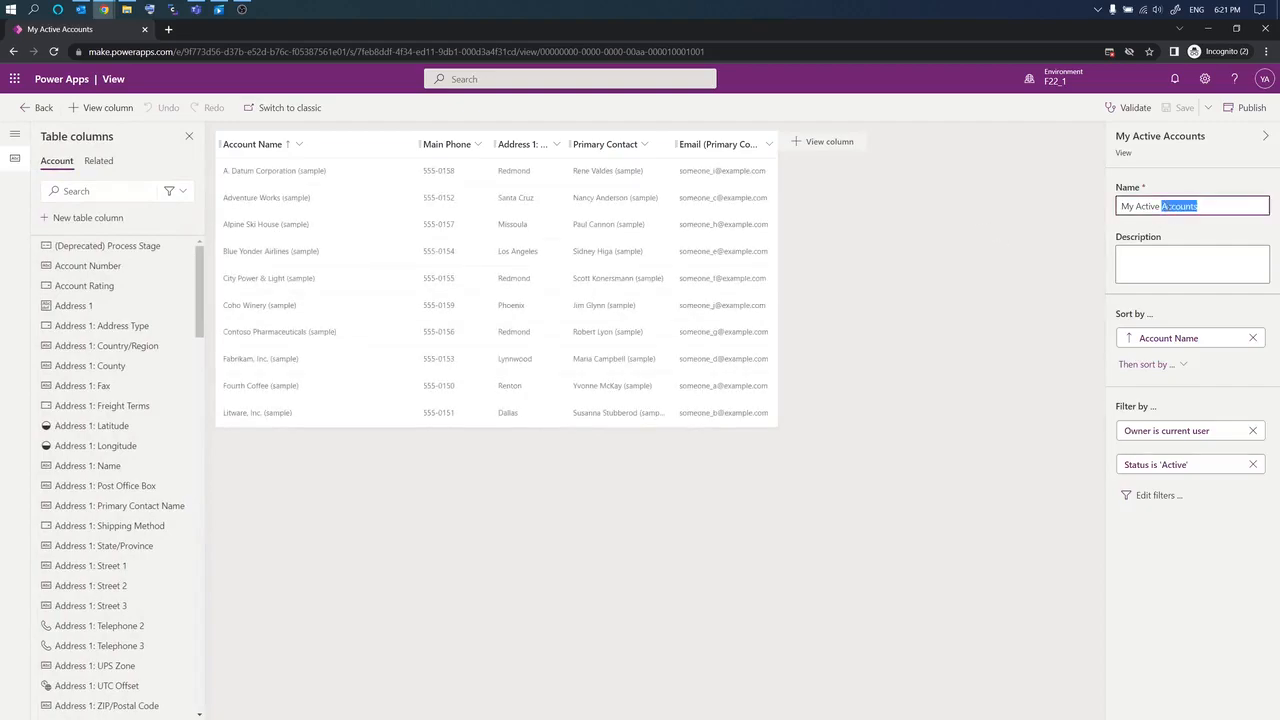
Step: Add Number of Employees through a 'num' search, place it after Account Name, and narrow Account Name
{"action": "left_click", "coordinate": [823, 148]}
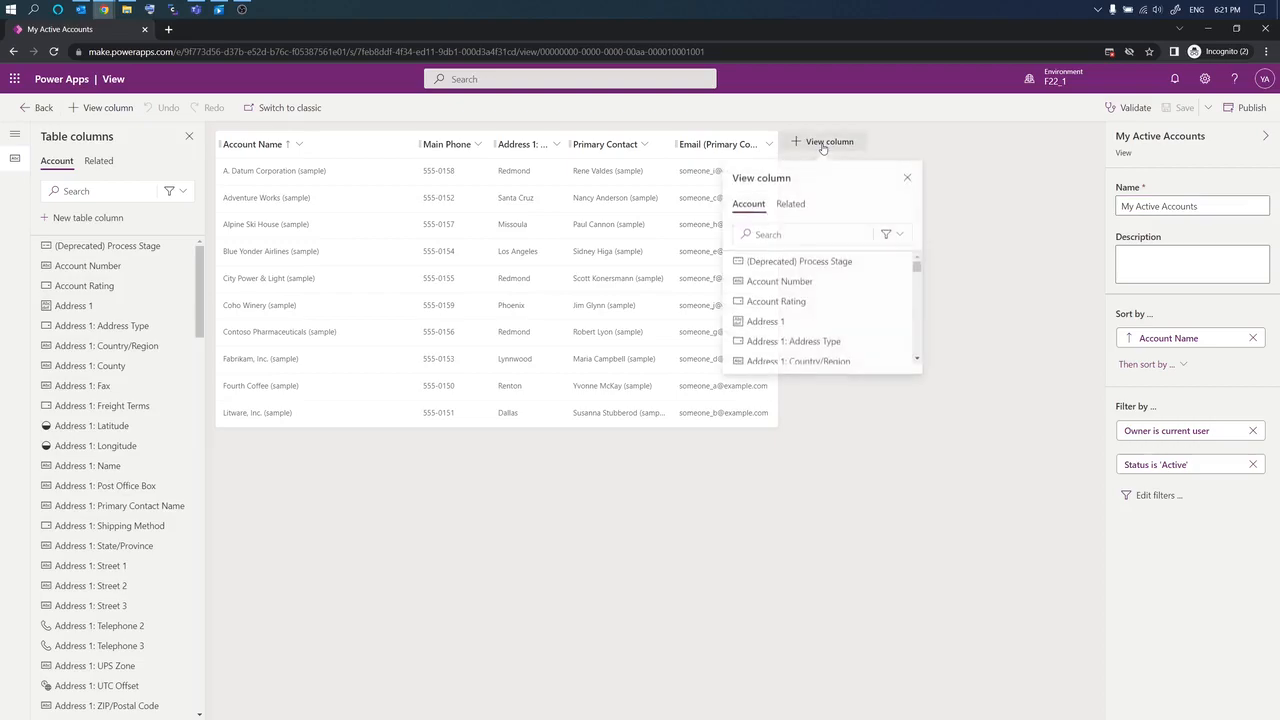
{"action": "left_click", "coordinate": [800, 231]}
{"action": "type", "text": "num"}
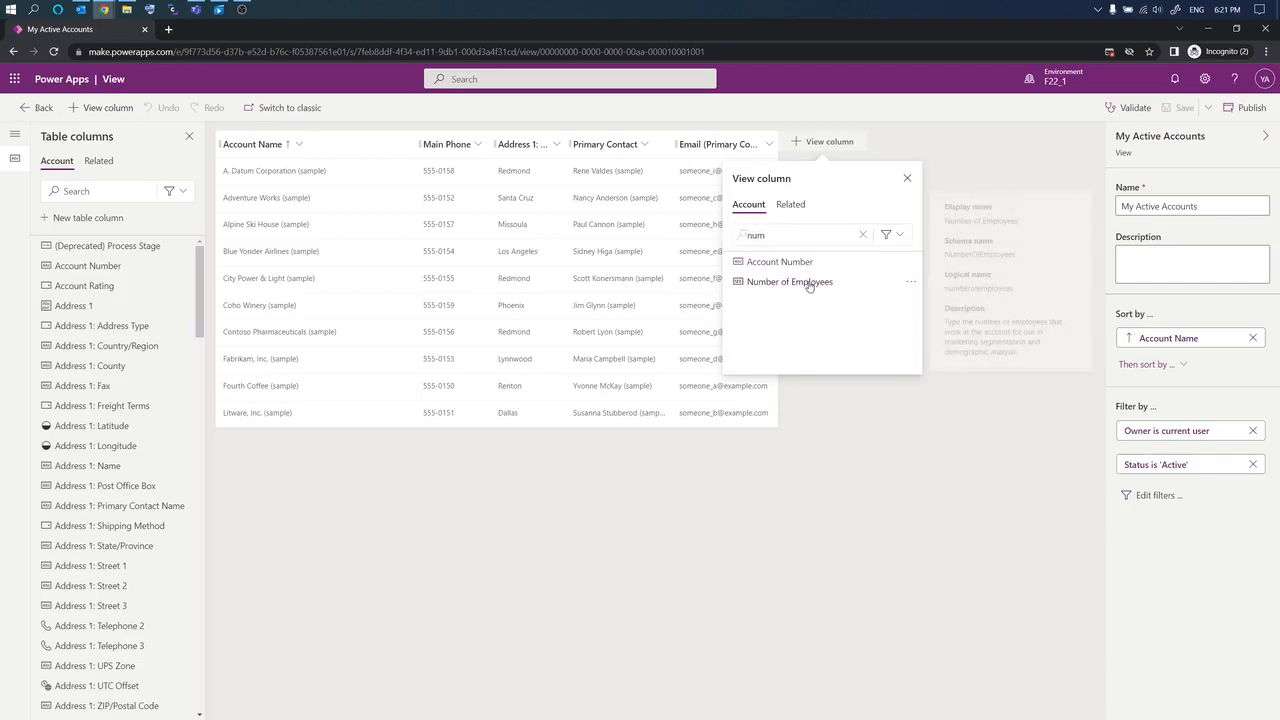
{"action": "left_click", "coordinate": [809, 281]}
{"action": "left_click_drag", "start_coordinate": [815, 150], "coordinate": [534, 153]}
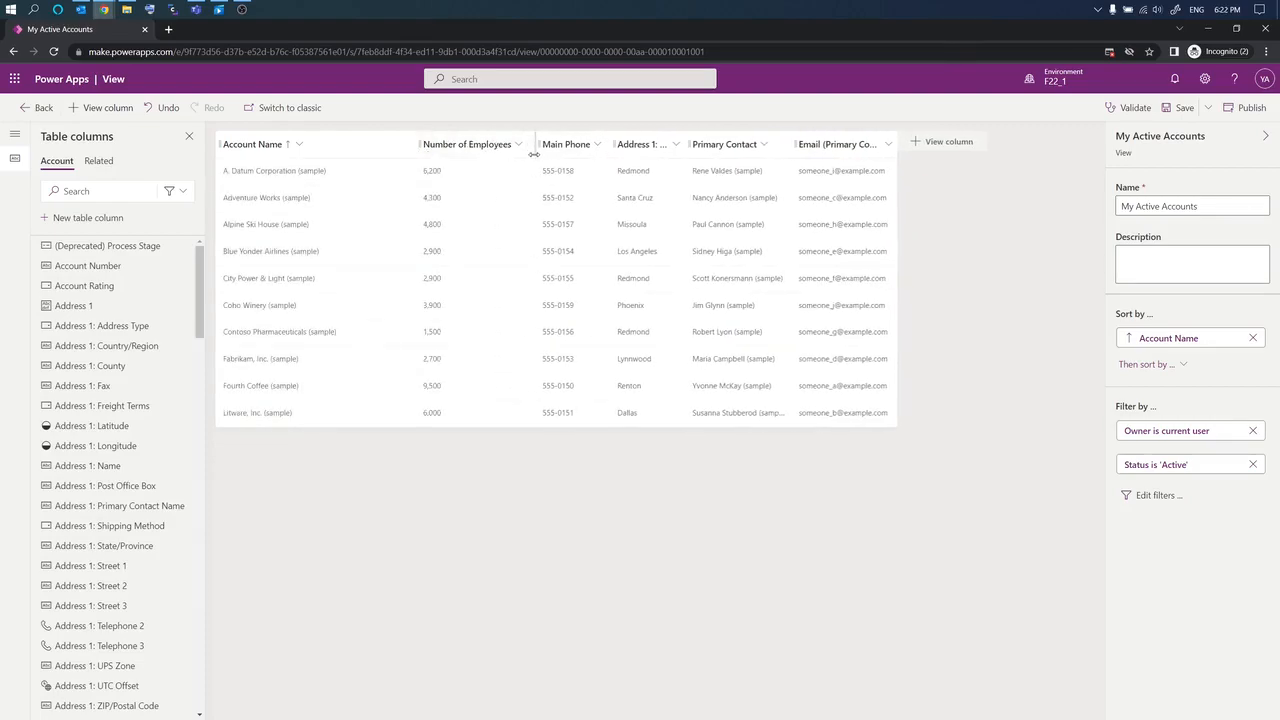
{"action": "left_click_drag", "start_coordinate": [417, 150], "coordinate": [381, 148]}
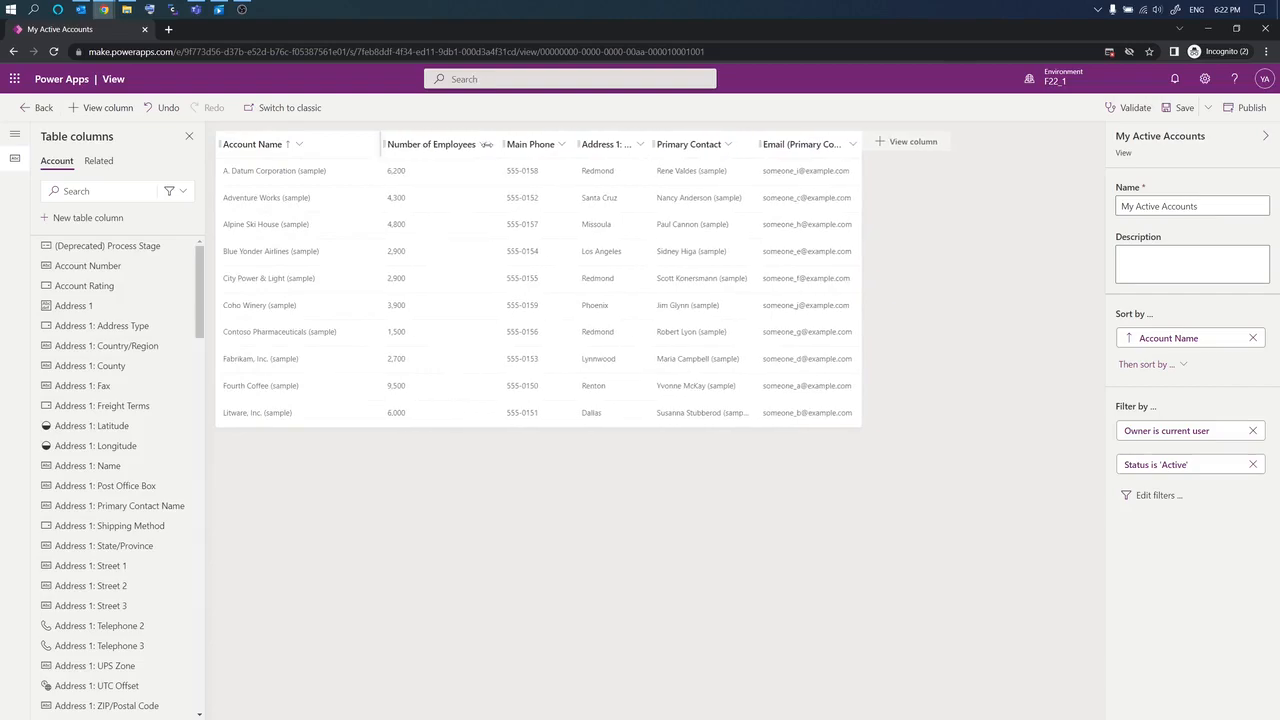
Step: Save and publish the updated My Active Accounts view
{"action": "left_click", "coordinate": [1180, 107]}
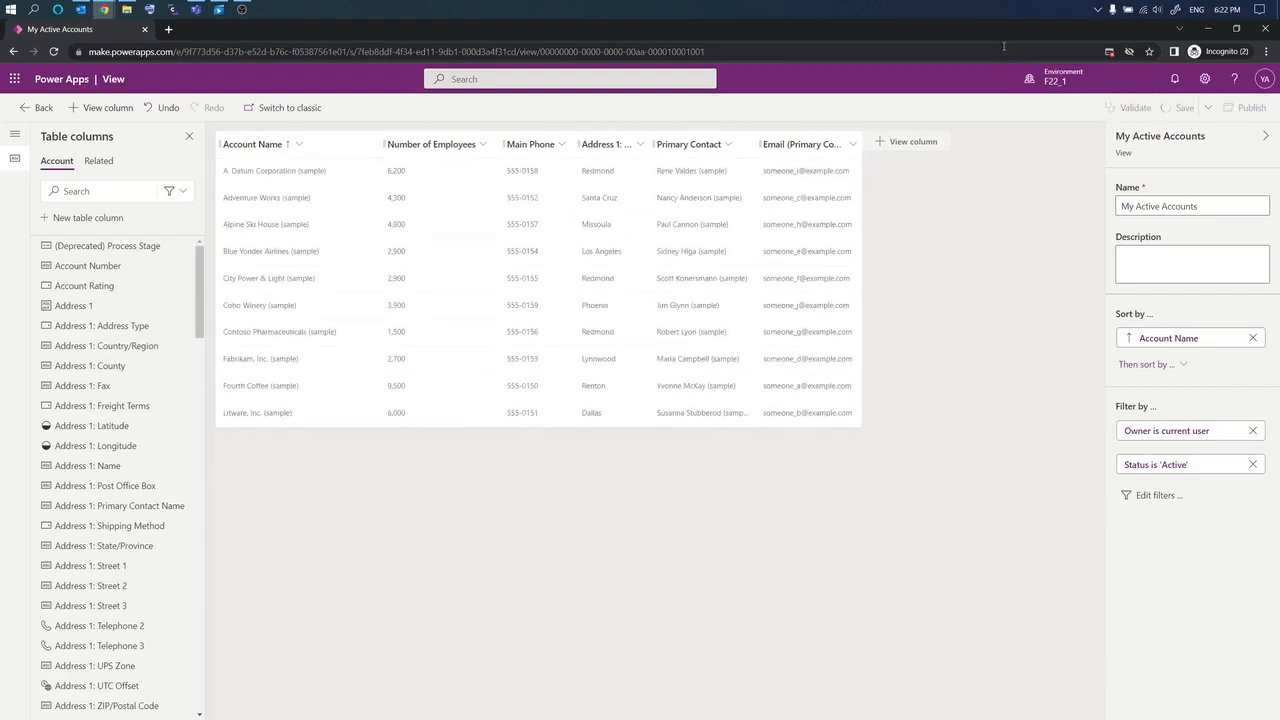
{"action": "left_click_drag", "start_coordinate": [1006, 29], "coordinate": [716, 47]}
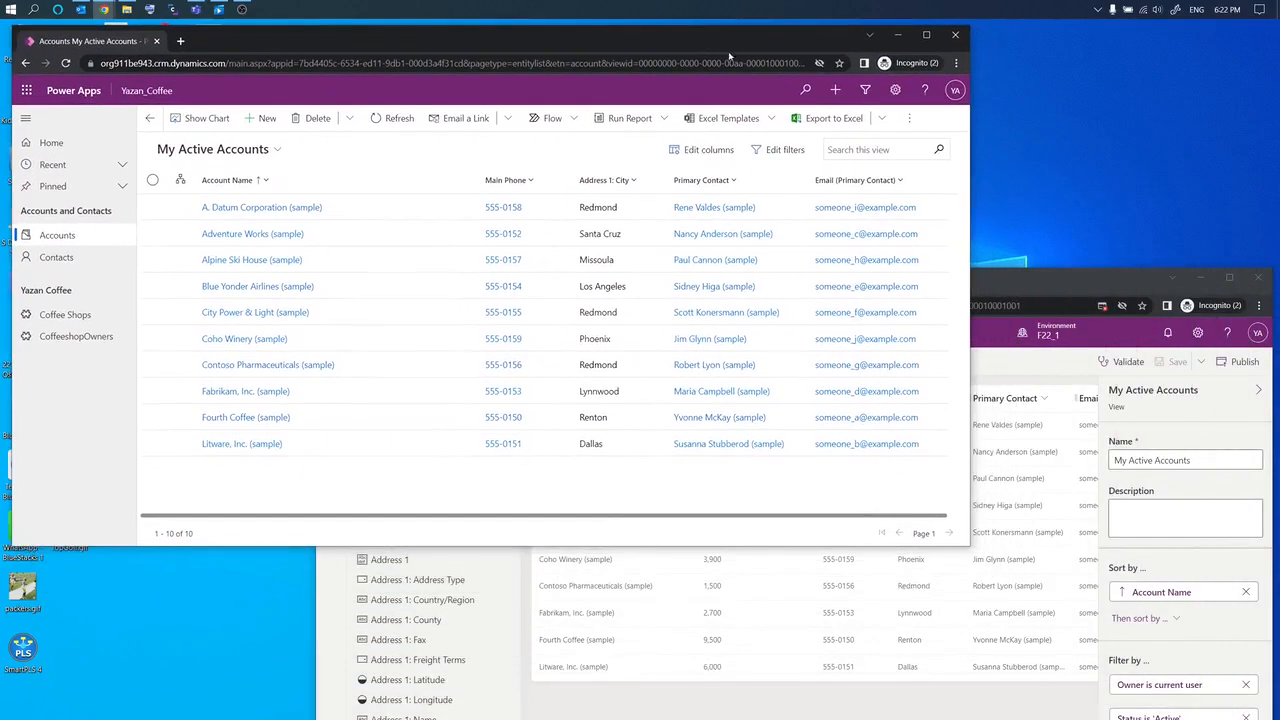
{"action": "left_click", "coordinate": [1105, 278]}
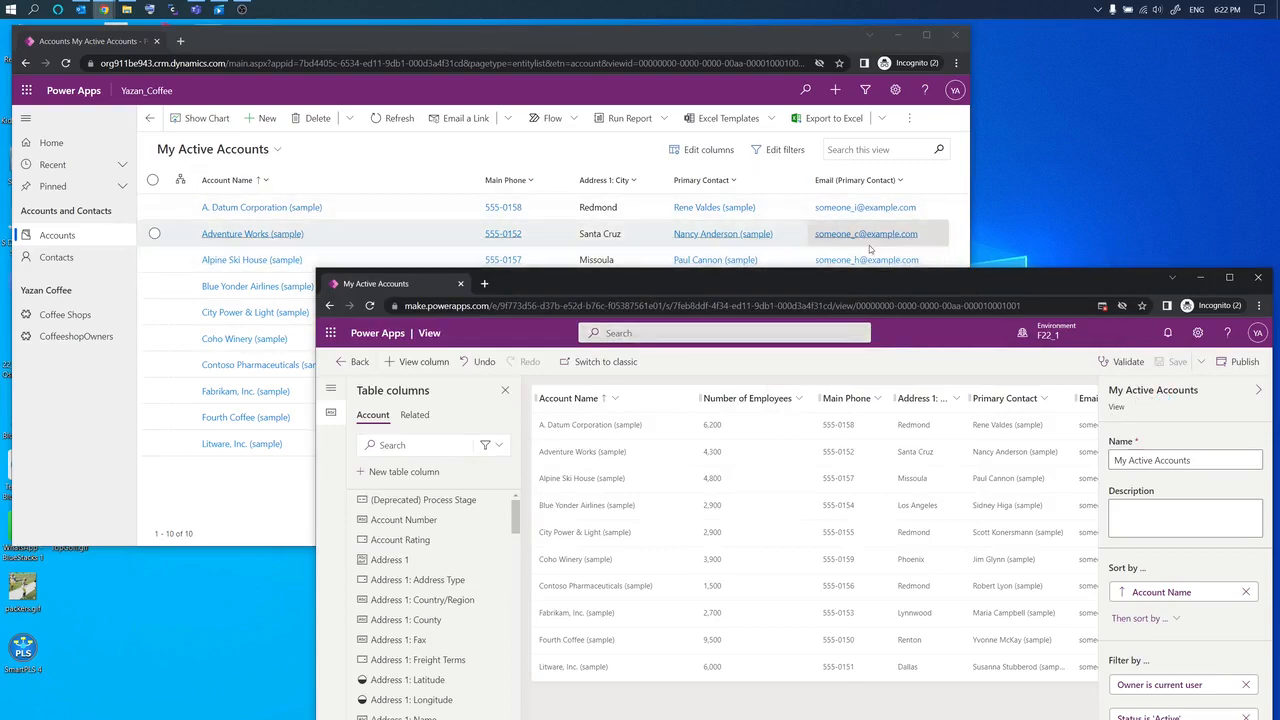
{"action": "left_click", "coordinate": [1240, 364]}
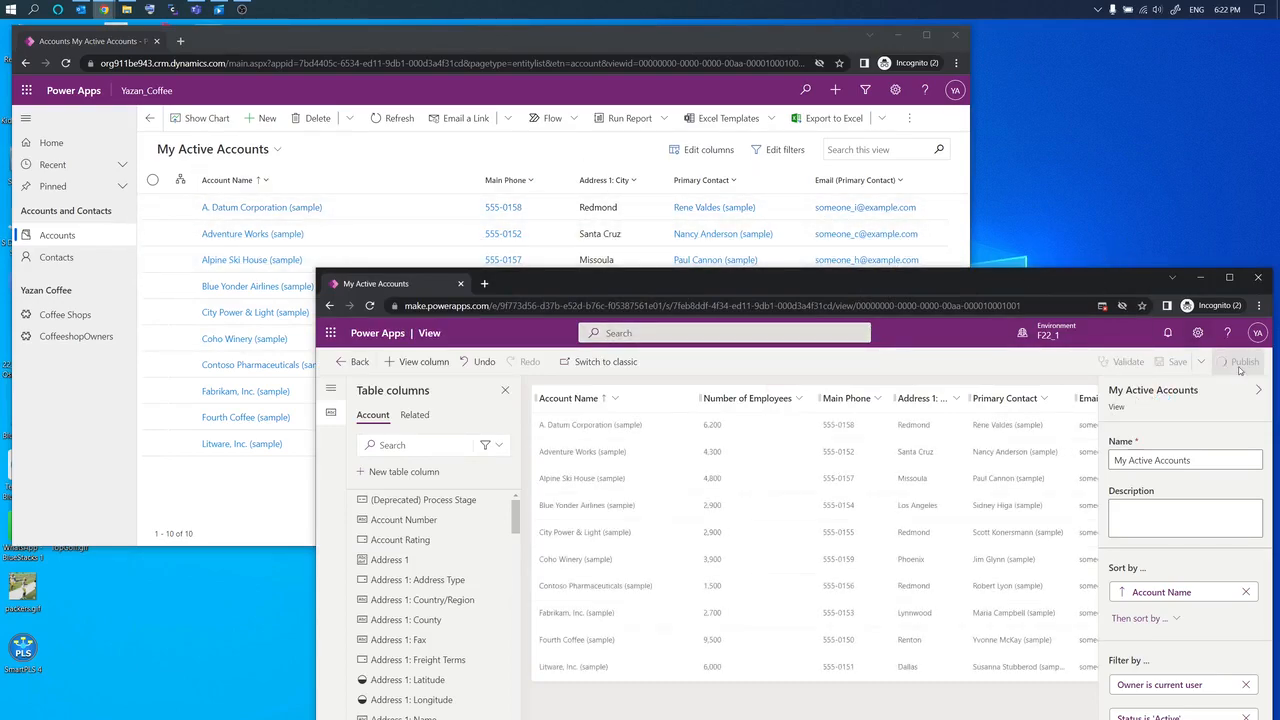
Step: Reload the Yazan_Coffee Accounts list to show Number of Employees and maximize its window
{"action": "left_click", "coordinate": [608, 47]}
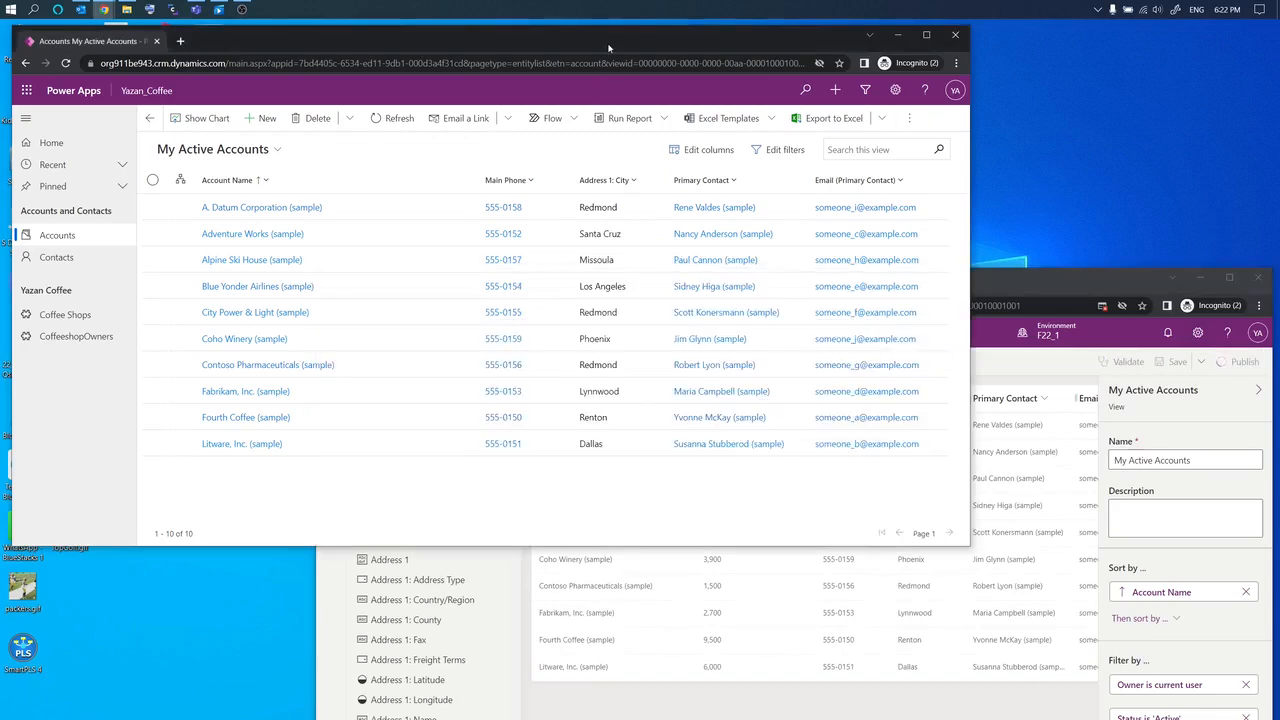
{"action": "left_click", "coordinate": [66, 63]}
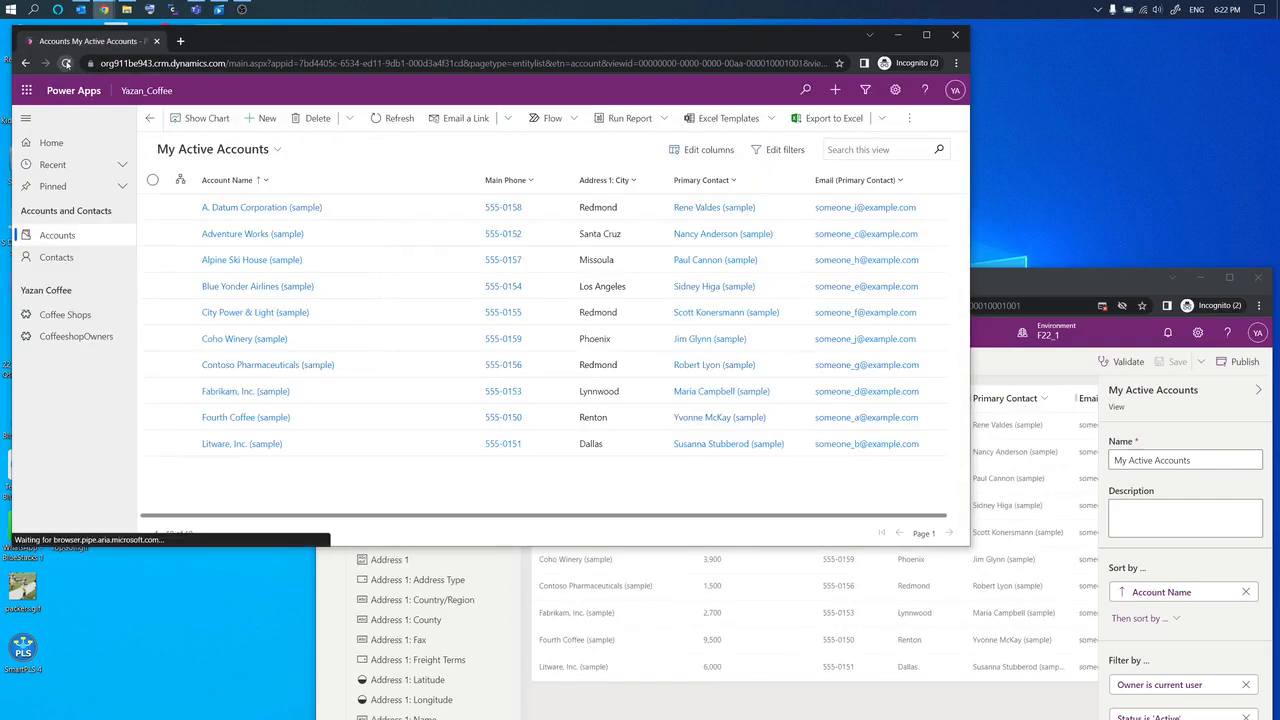
{"action": "left_click", "coordinate": [66, 63]}
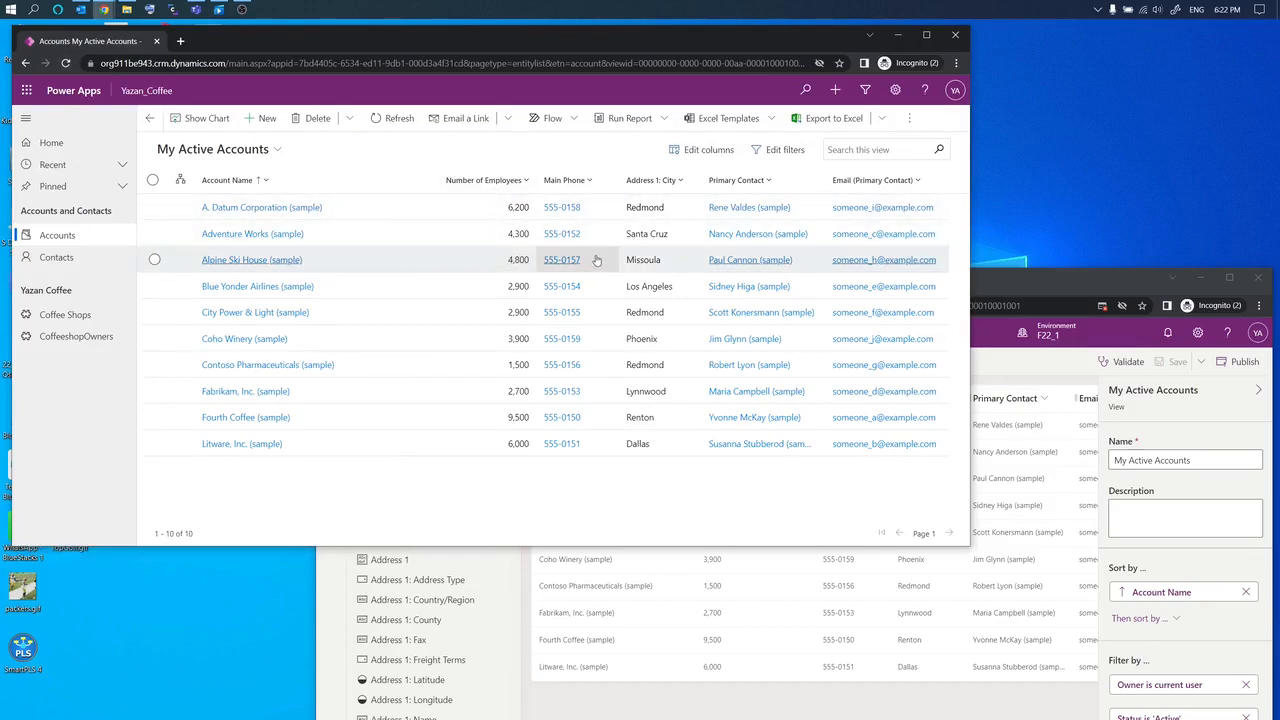
{"action": "left_click", "coordinate": [927, 35]}
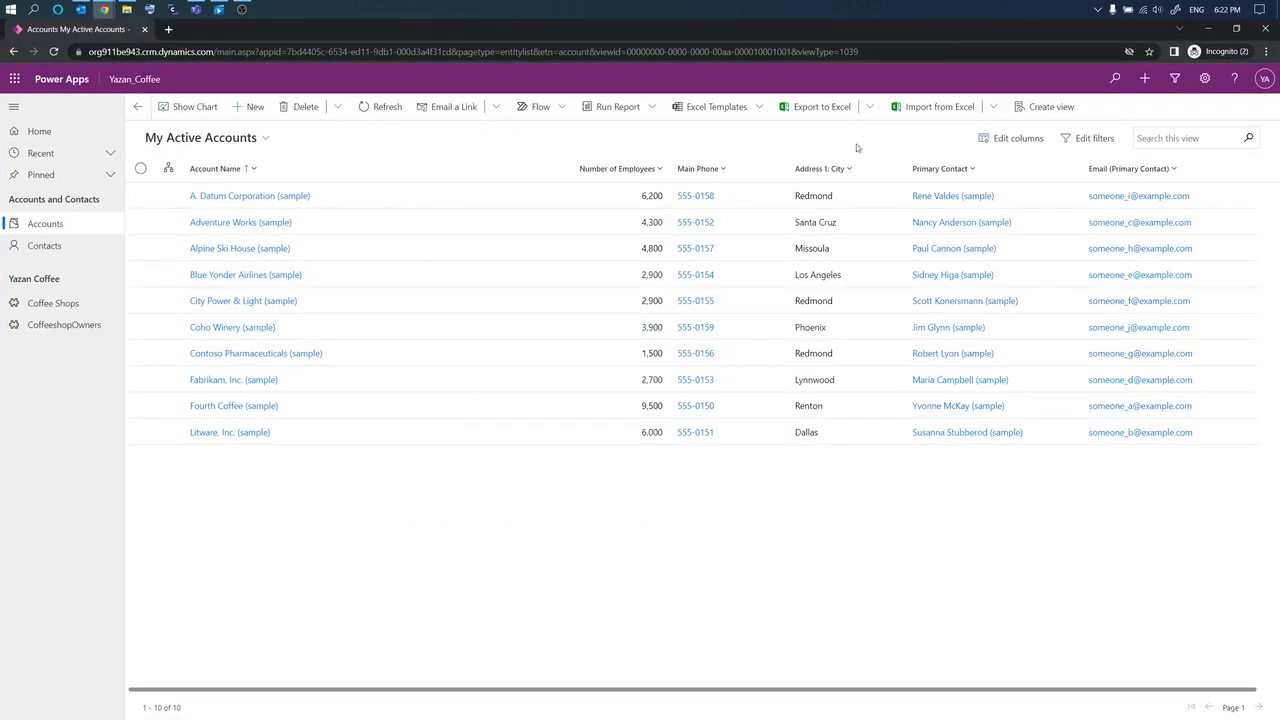
Step: Start a new personal Accounts view and move the Advanced Find window into place
{"action": "left_click", "coordinate": [1031, 117]}
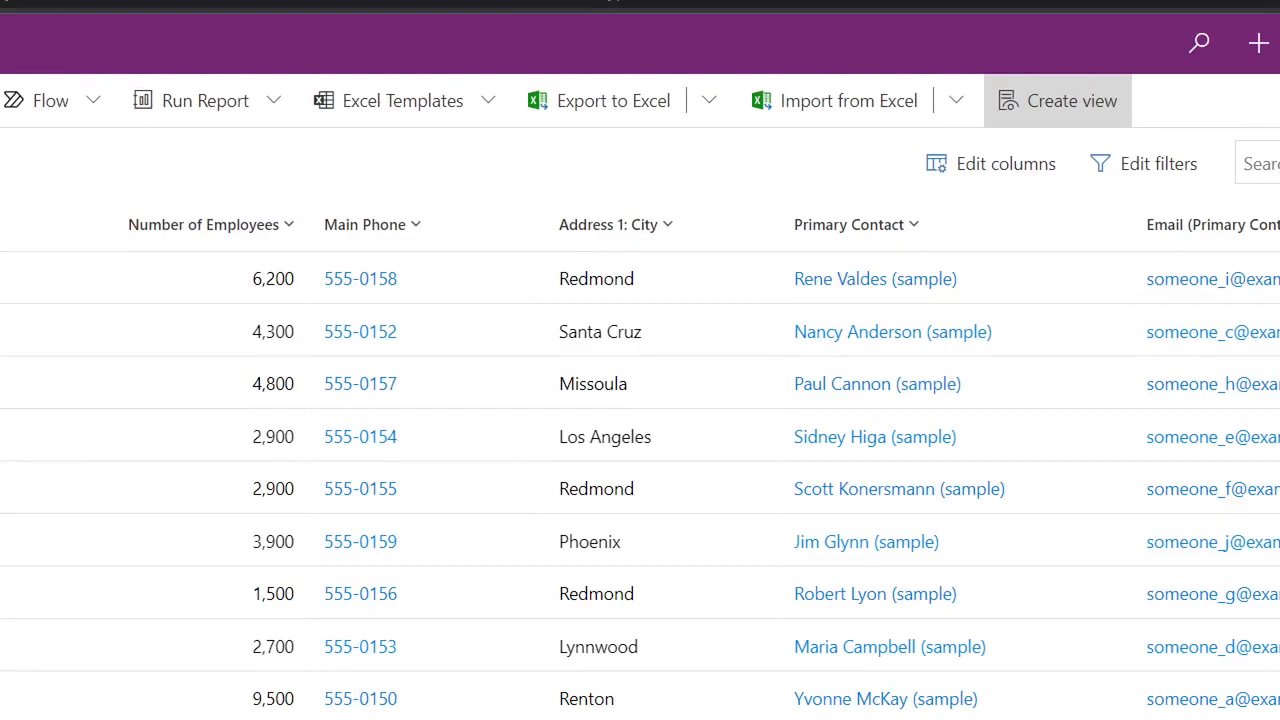
{"action": "mouse_move", "coordinate": [988, 121]}
{"action": "left_mouse_down"}
{"action": "mouse_move", "coordinate": [1088, 124]}
{"action": "mouse_move", "coordinate": [1157, 103]}
{"action": "left_mouse_up"}
{"action": "key", "text": "Escape"}
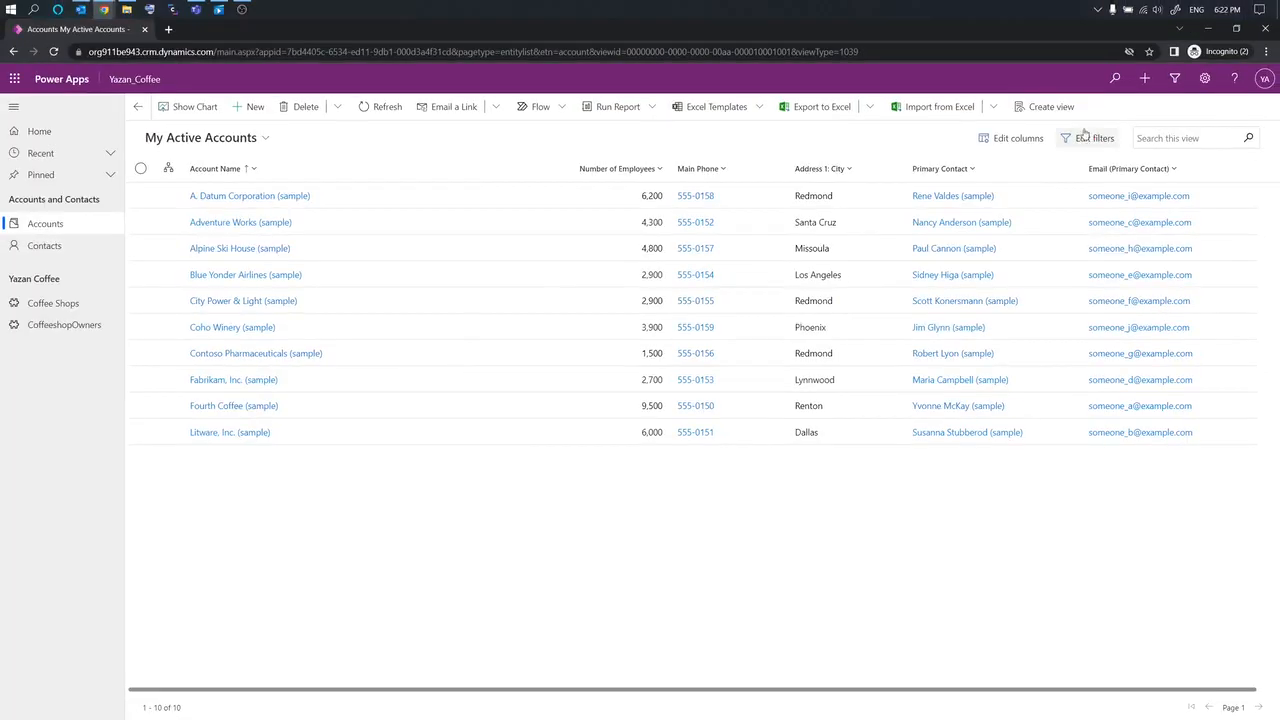
{"action": "left_click", "coordinate": [1079, 120]}
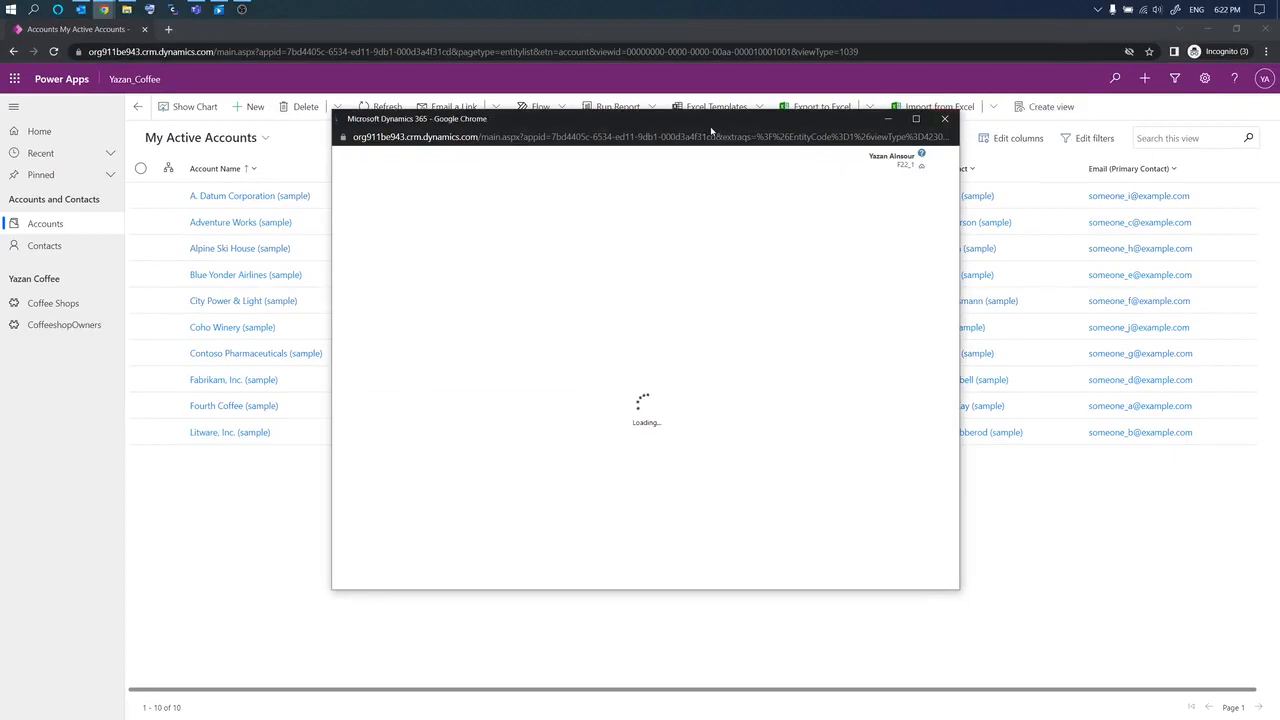
{"action": "left_click_drag", "start_coordinate": [710, 128], "coordinate": [828, 133]}
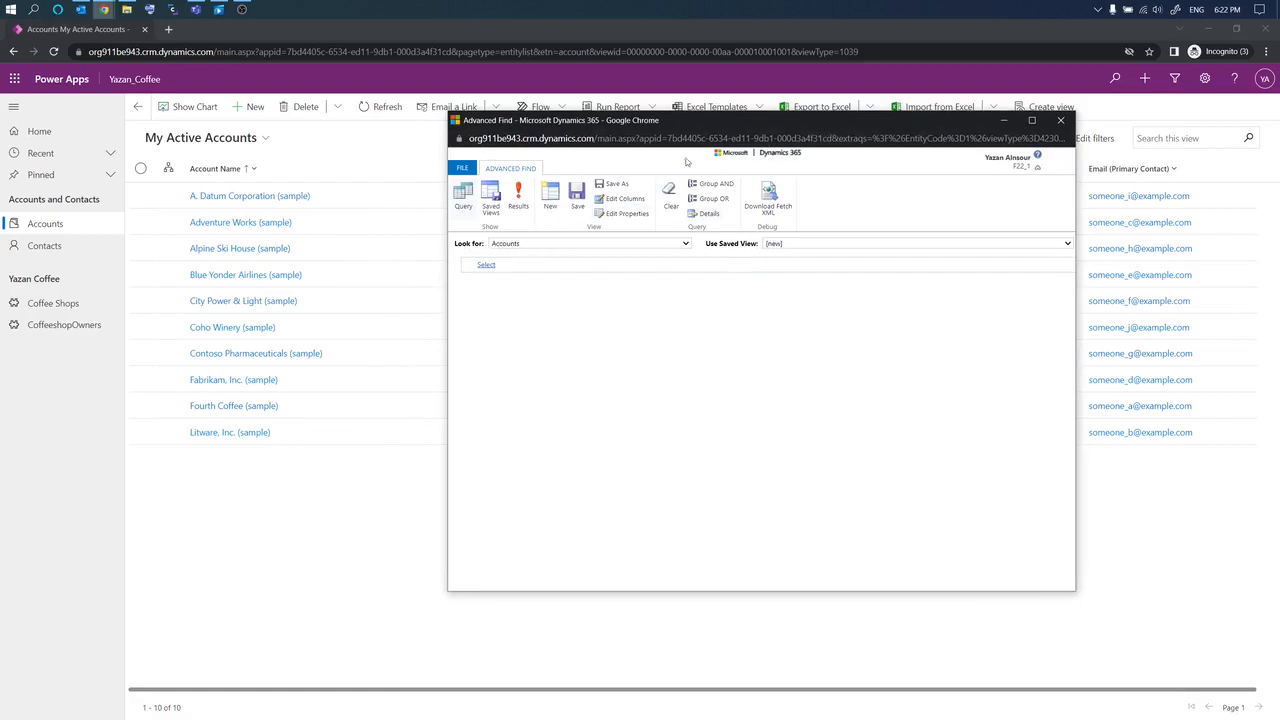
{"action": "left_click_drag", "start_coordinate": [768, 121], "coordinate": [850, 156]}
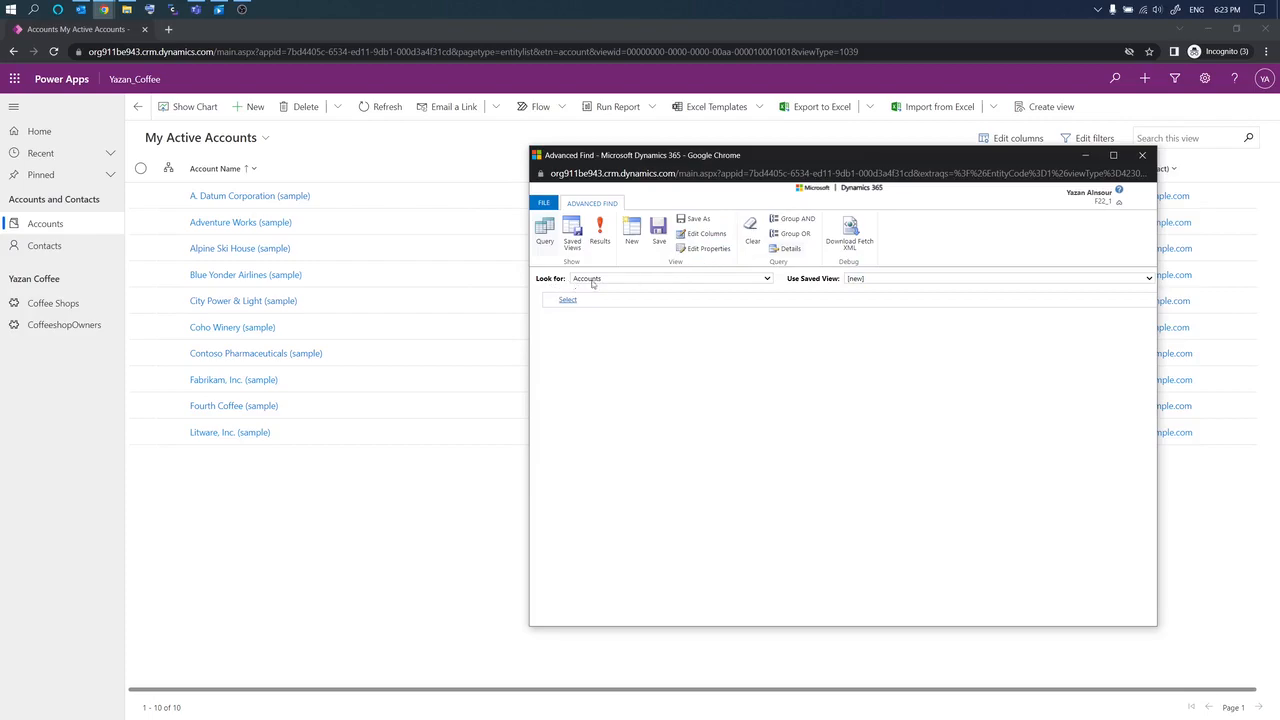
Step: Add the filter condition Address 1: City equals Dallas
{"action": "left_click", "coordinate": [565, 299]}
{"action": "left_click", "coordinate": [571, 302]}
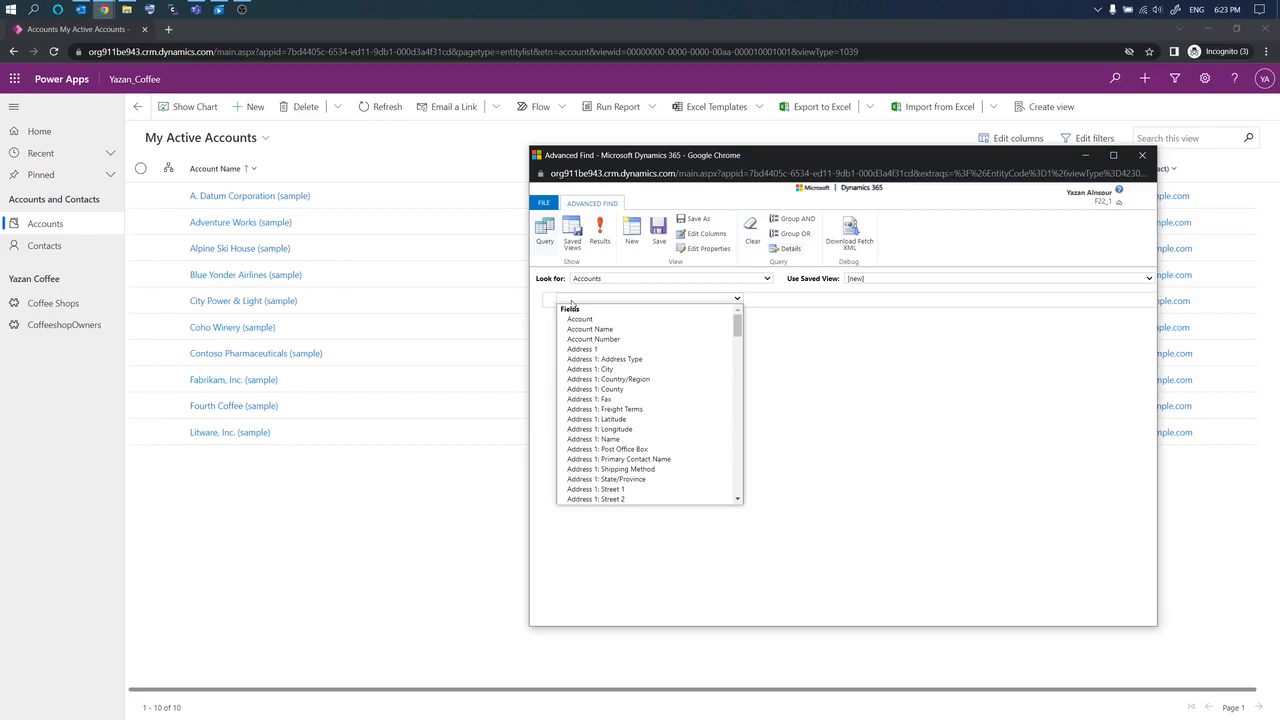
{"action": "left_click", "coordinate": [629, 368]}
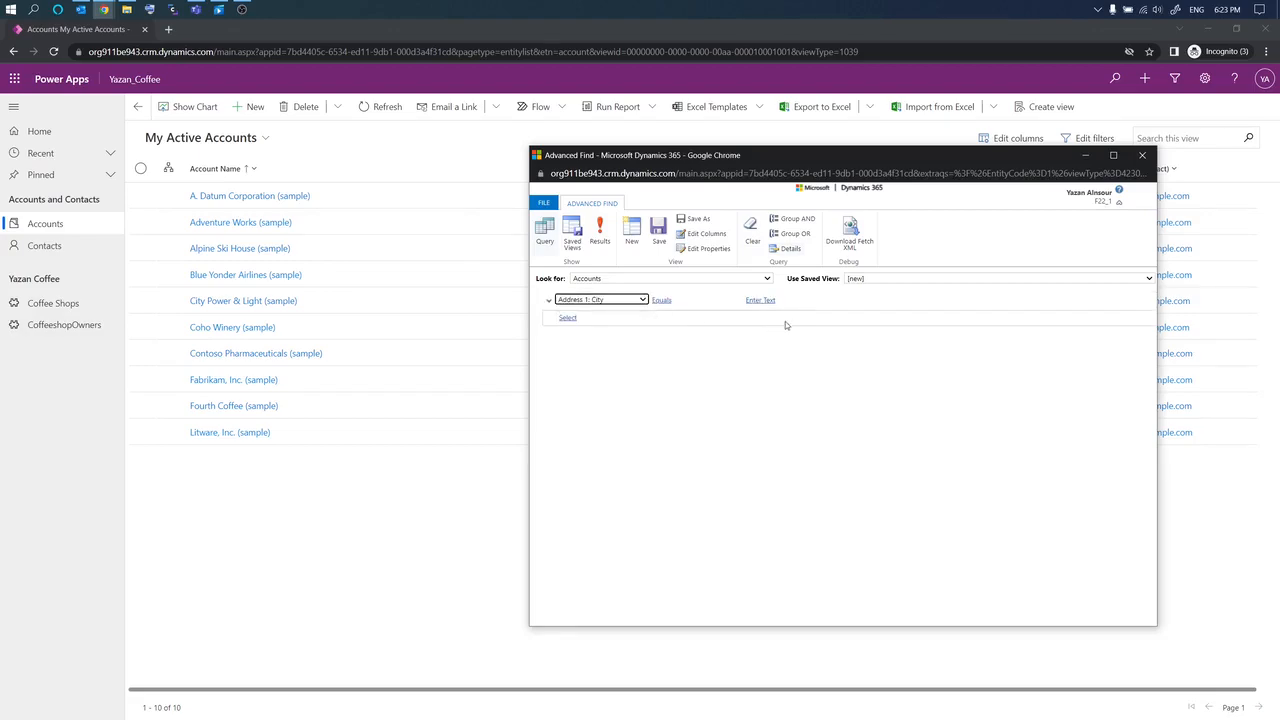
{"action": "left_click", "coordinate": [760, 300]}
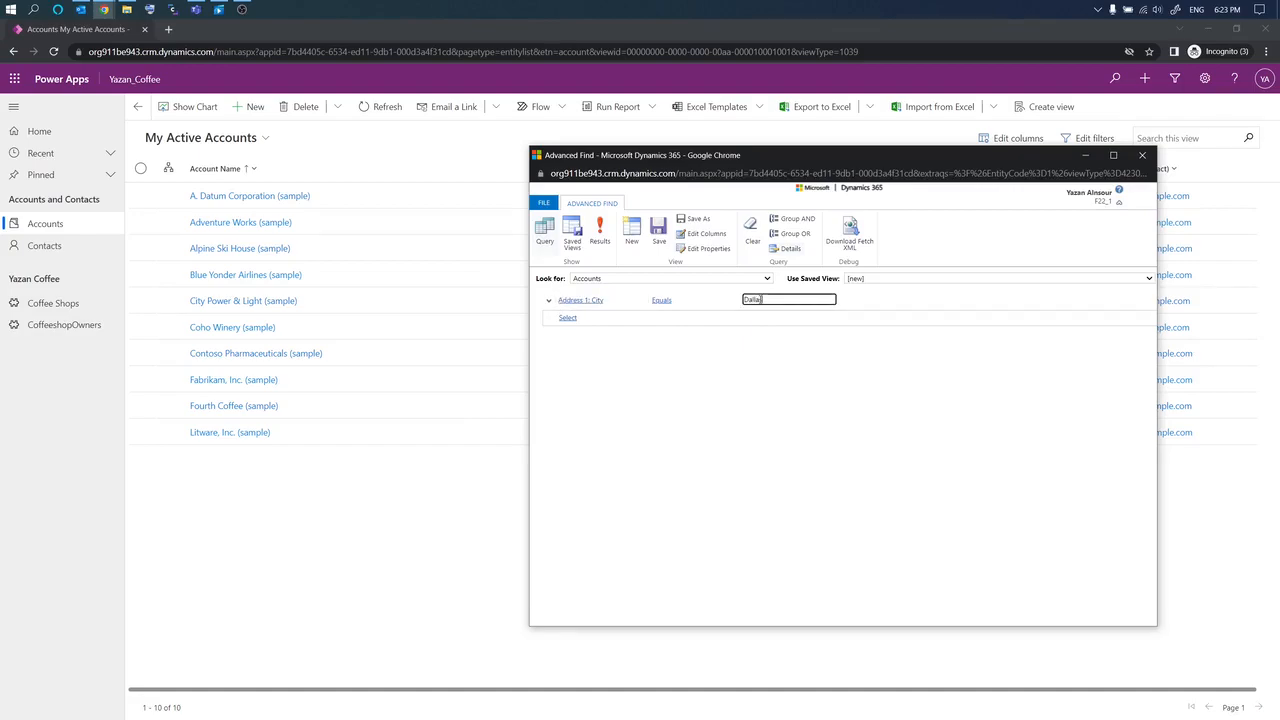
{"action": "left_click", "coordinate": [760, 342]}
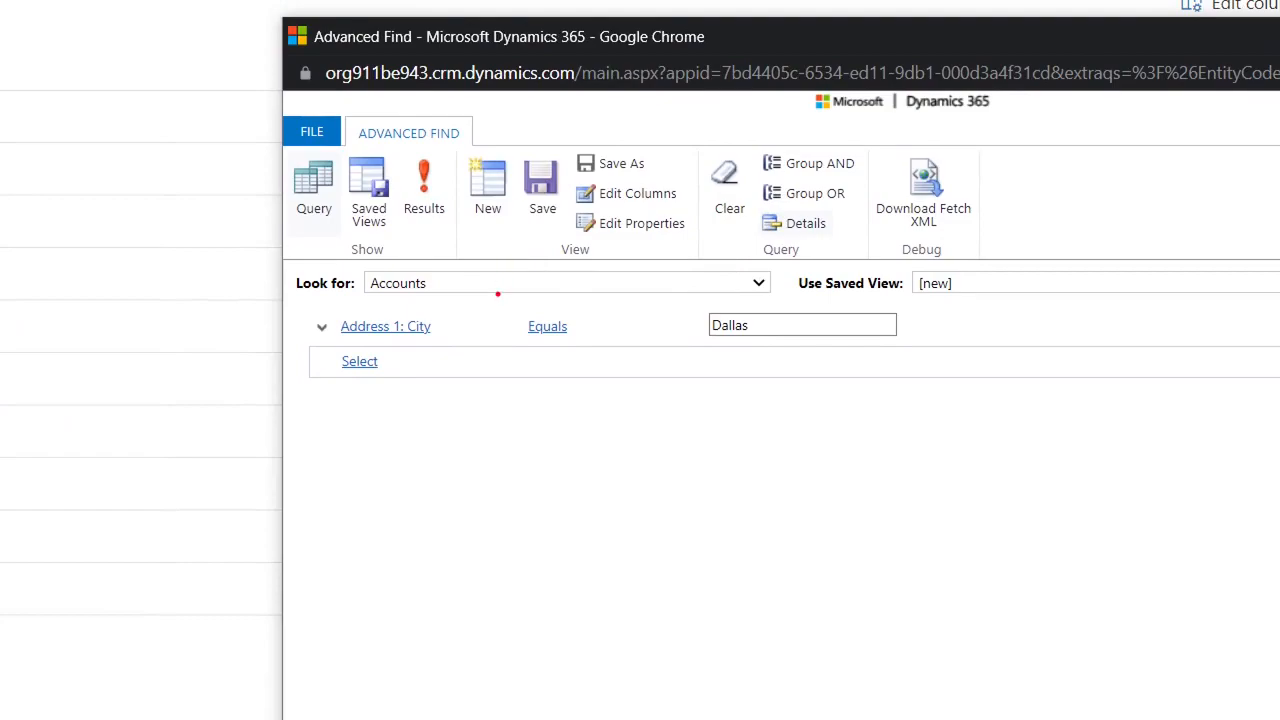
{"action": "left_click_drag", "start_coordinate": [341, 343], "coordinate": [441, 342]}
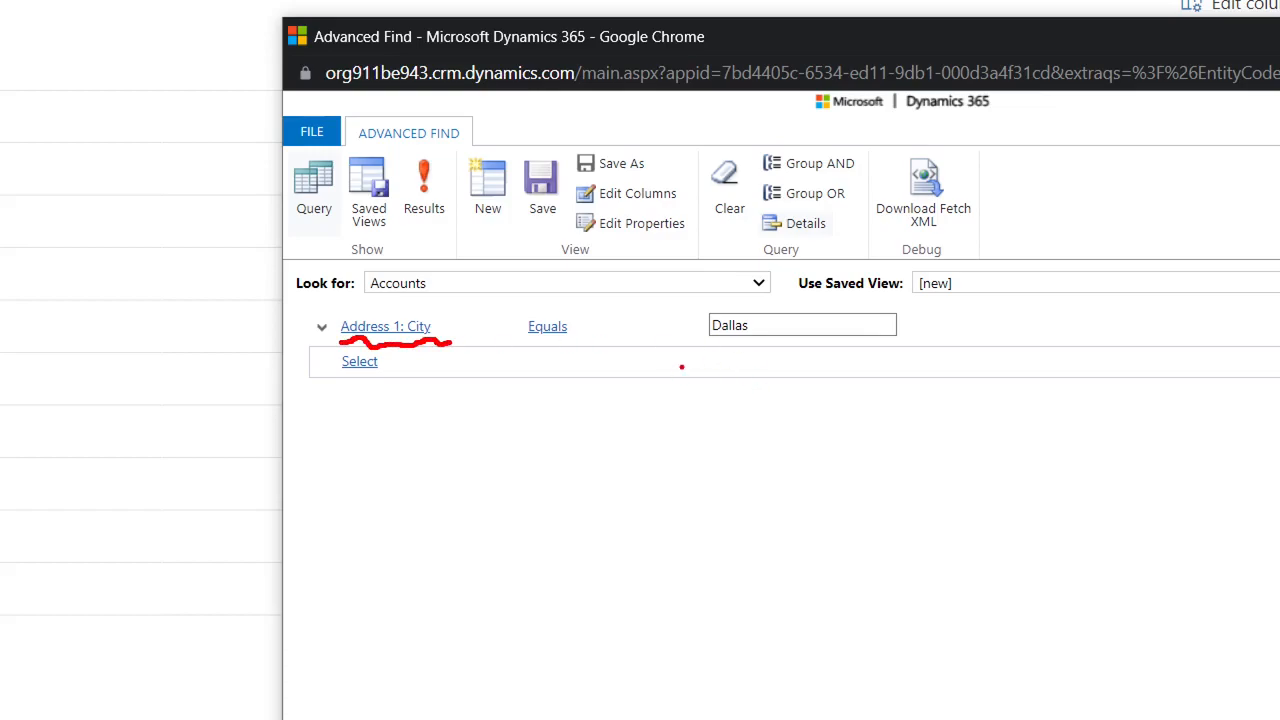
{"action": "mouse_move", "coordinate": [705, 348]}
{"action": "left_mouse_down"}
{"action": "mouse_move", "coordinate": [750, 358]}
{"action": "mouse_move", "coordinate": [810, 344]}
{"action": "mouse_move", "coordinate": [909, 375]}
{"action": "left_mouse_up"}
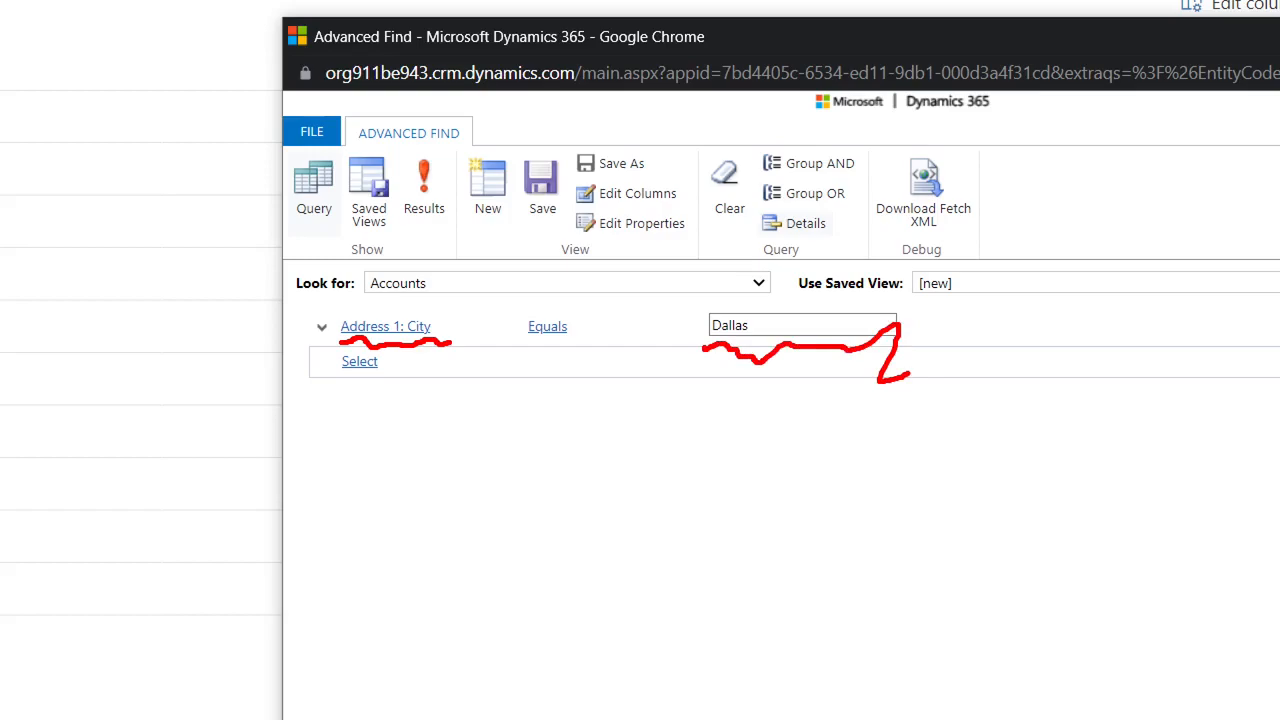
{"action": "key", "text": "Escape"}
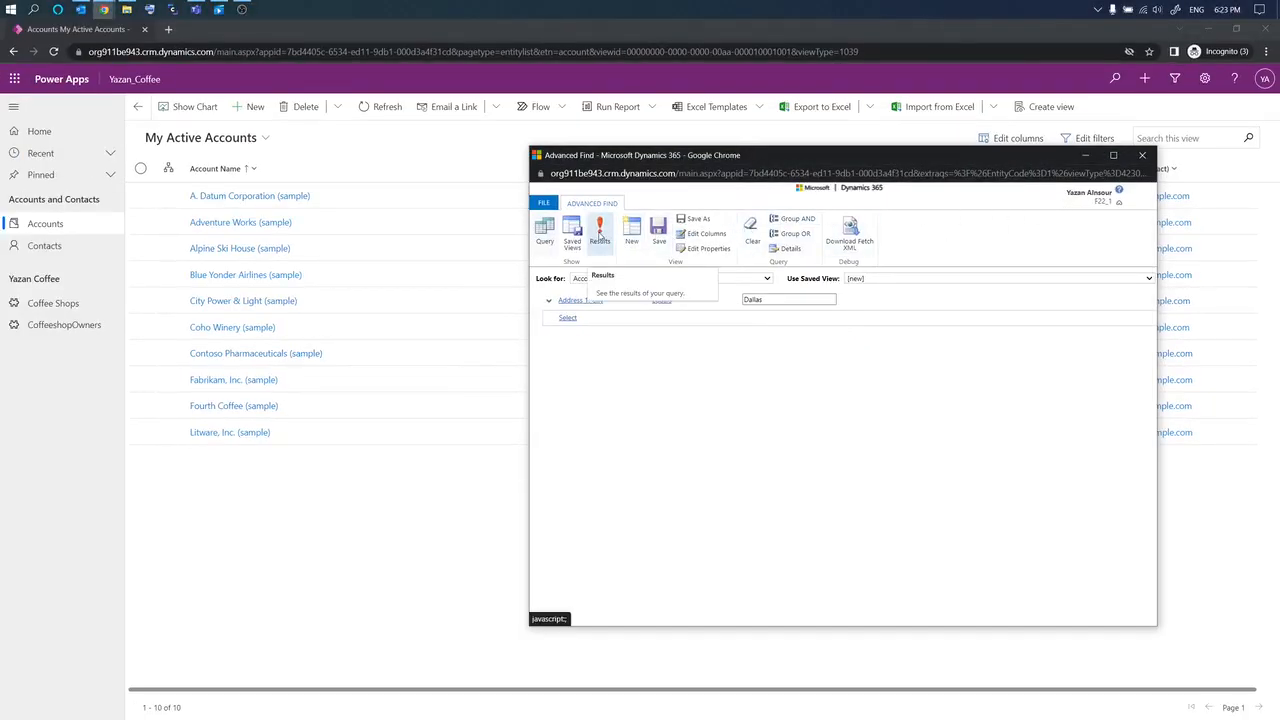
Step: Run the Dallas query, widen the Primary Contact column, and return to the query editor
{"action": "left_click", "coordinate": [599, 233]}
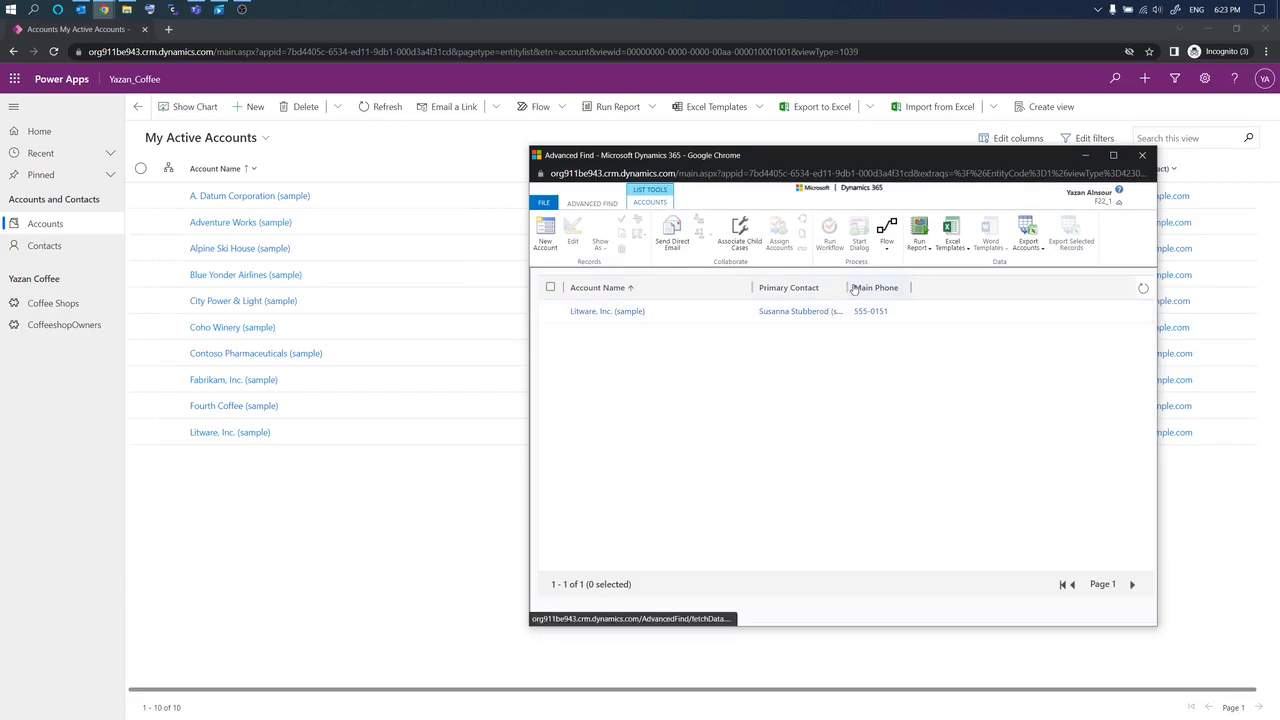
{"action": "left_click_drag", "start_coordinate": [845, 287], "coordinate": [879, 289]}
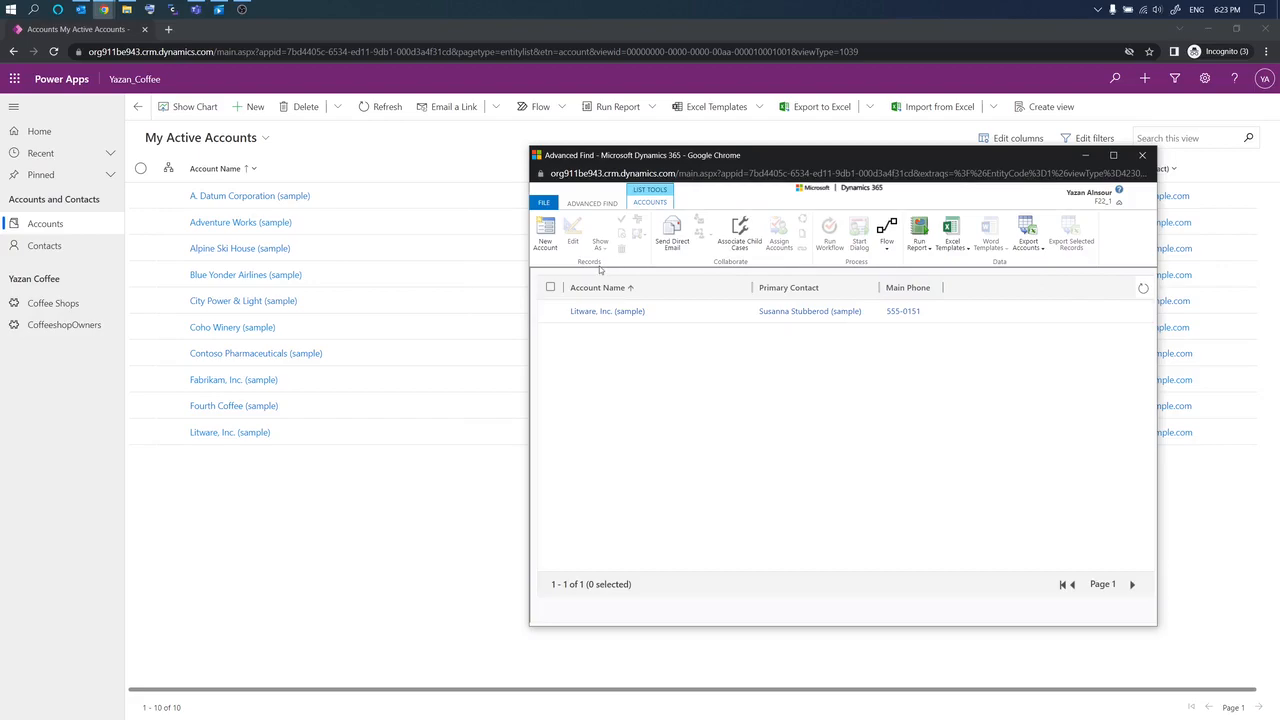
{"action": "left_click", "coordinate": [593, 204]}
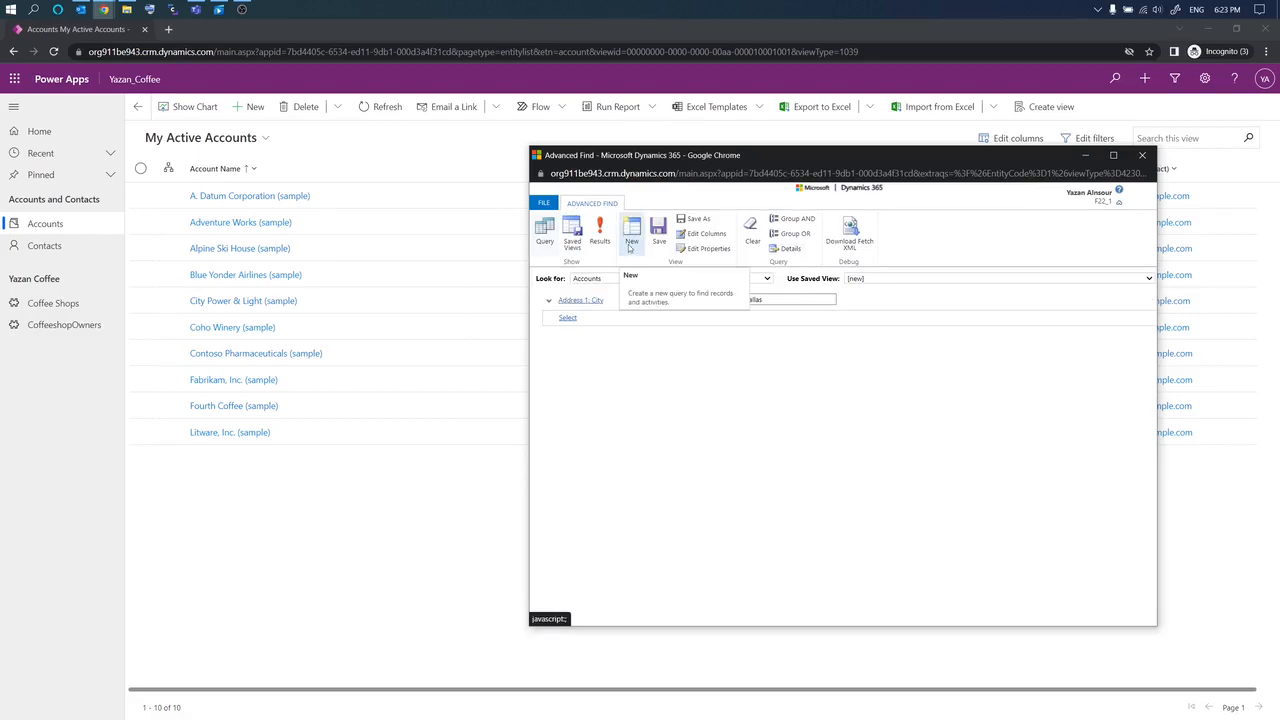
Step: Save the query as personal view Accounts_in_Dallas and close Advanced Find
{"action": "left_click", "coordinate": [657, 231]}
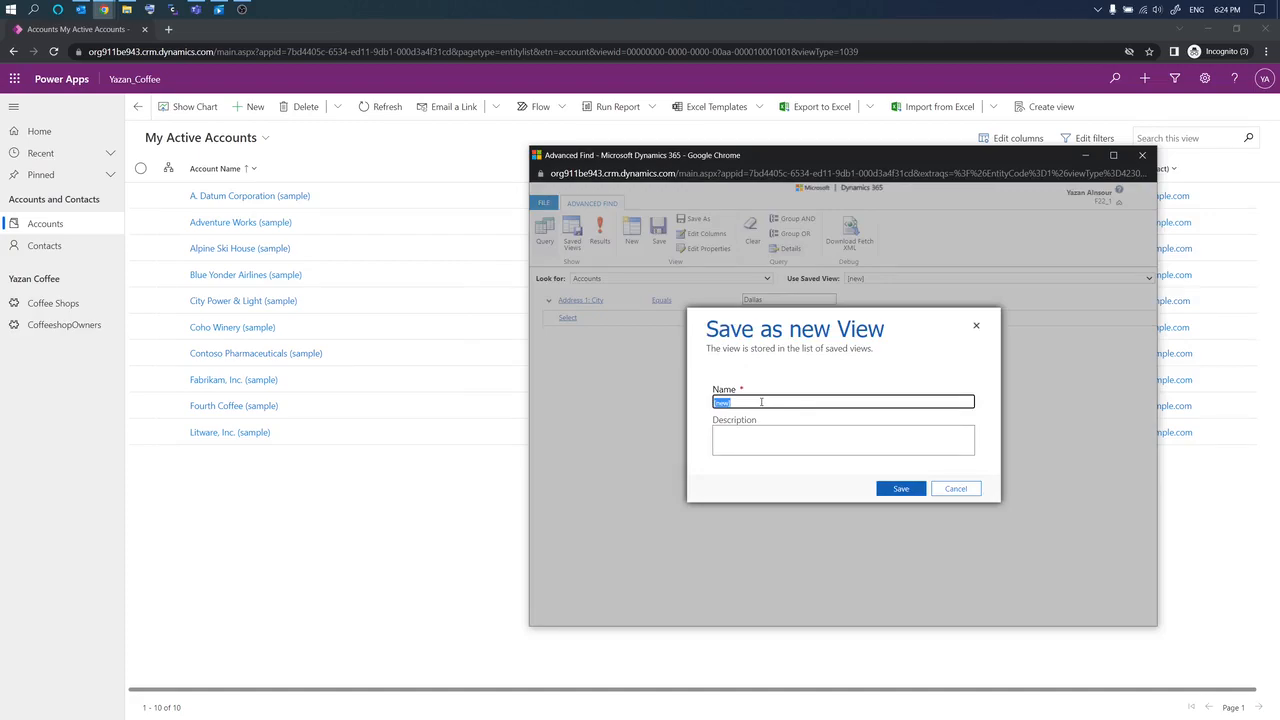
{"action": "type", "text": "Accounts_in_Dallas"}
{"action": "left_click", "coordinate": [905, 489]}
{"action": "left_click", "coordinate": [904, 489]}
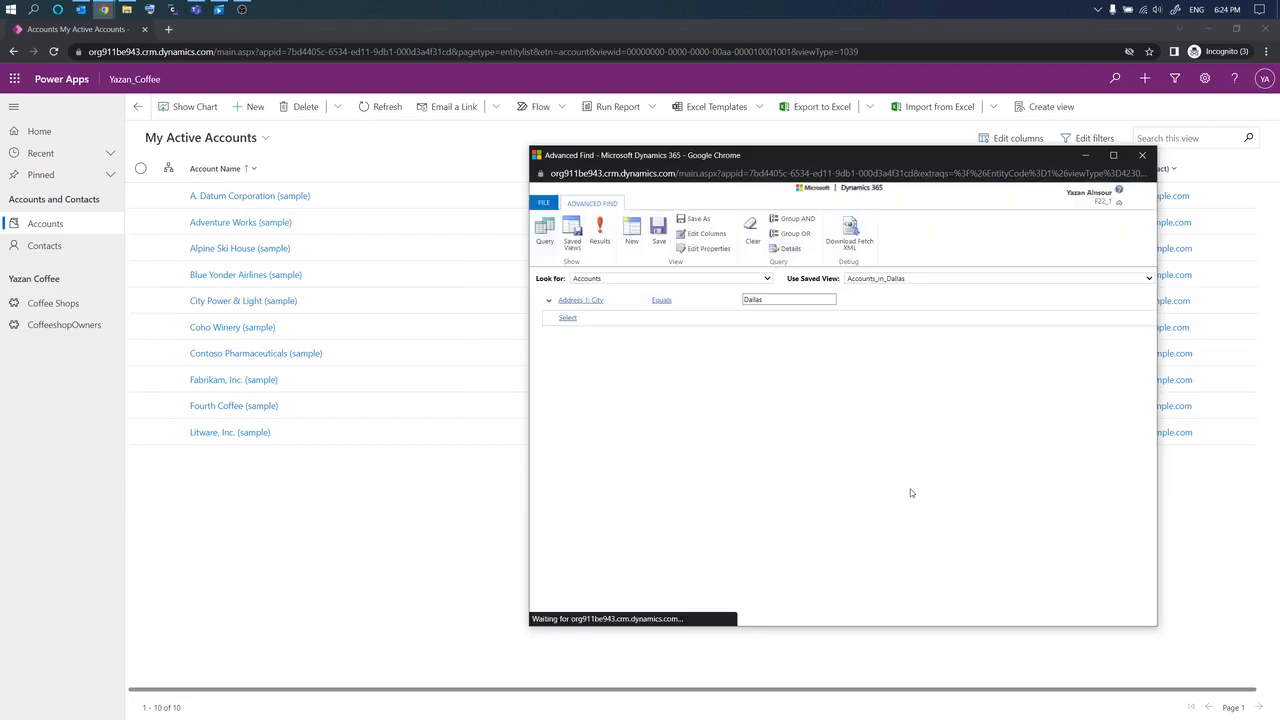
{"action": "left_click", "coordinate": [1141, 158]}
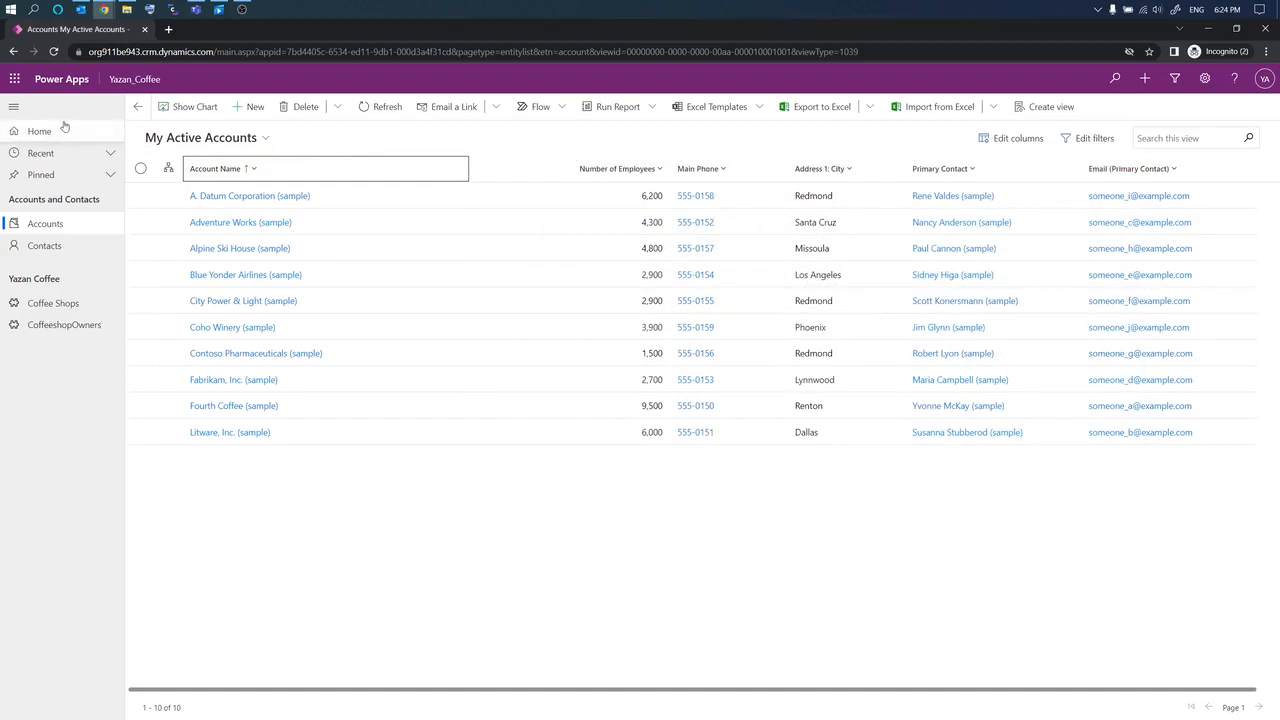
Step: Switch to the Accounts_in_Dallas view, add the Address 1: City column, and bring the editor forward
{"action": "left_click", "coordinate": [265, 139]}
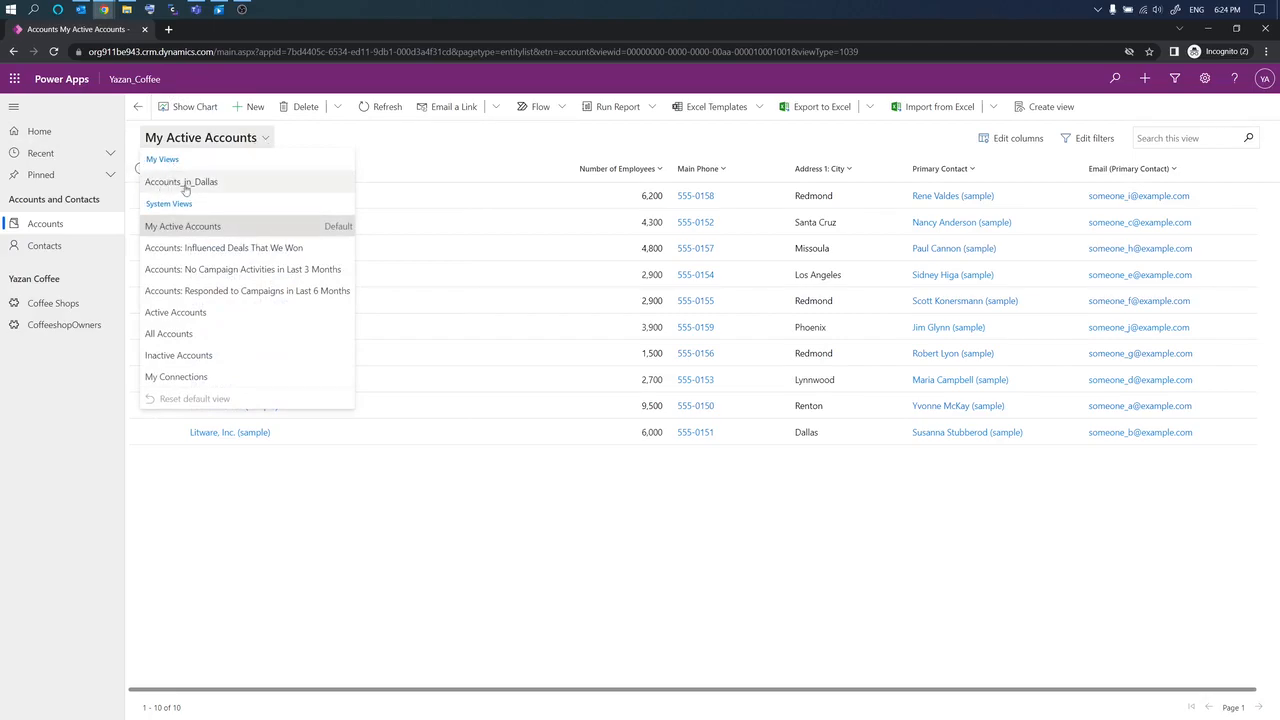
{"action": "left_click", "coordinate": [188, 184]}
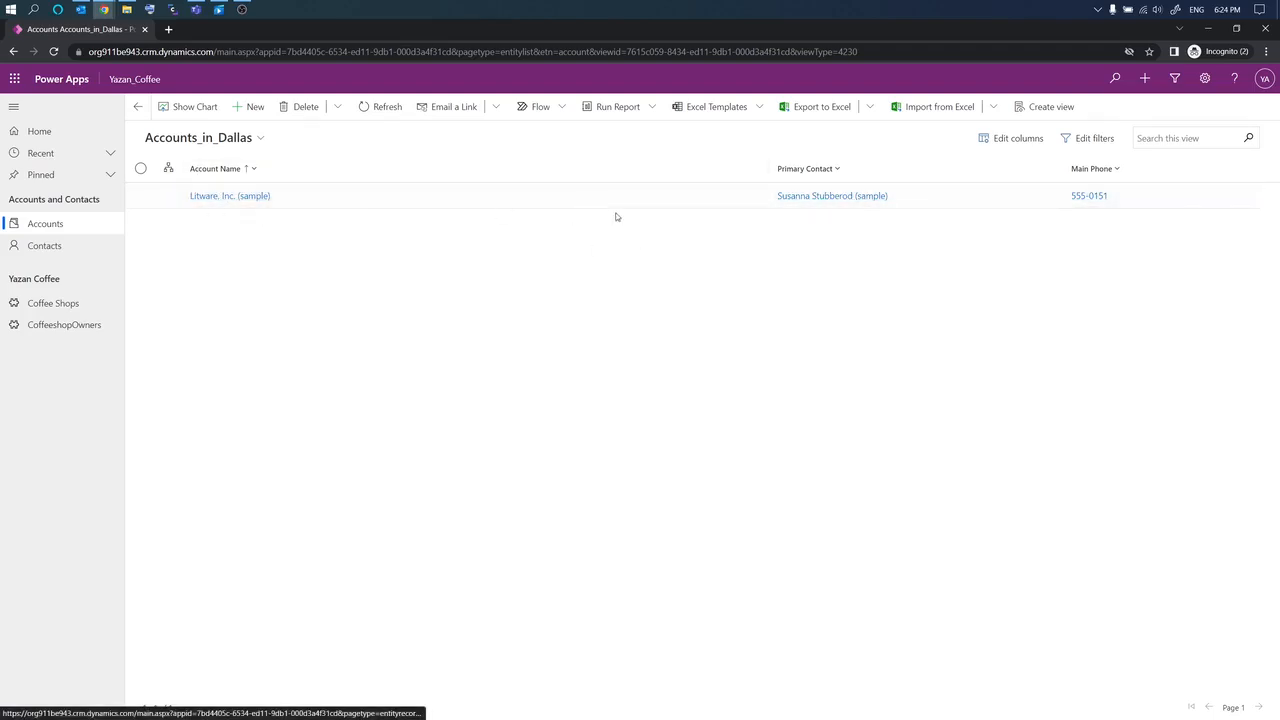
{"action": "left_click", "coordinate": [1015, 138]}
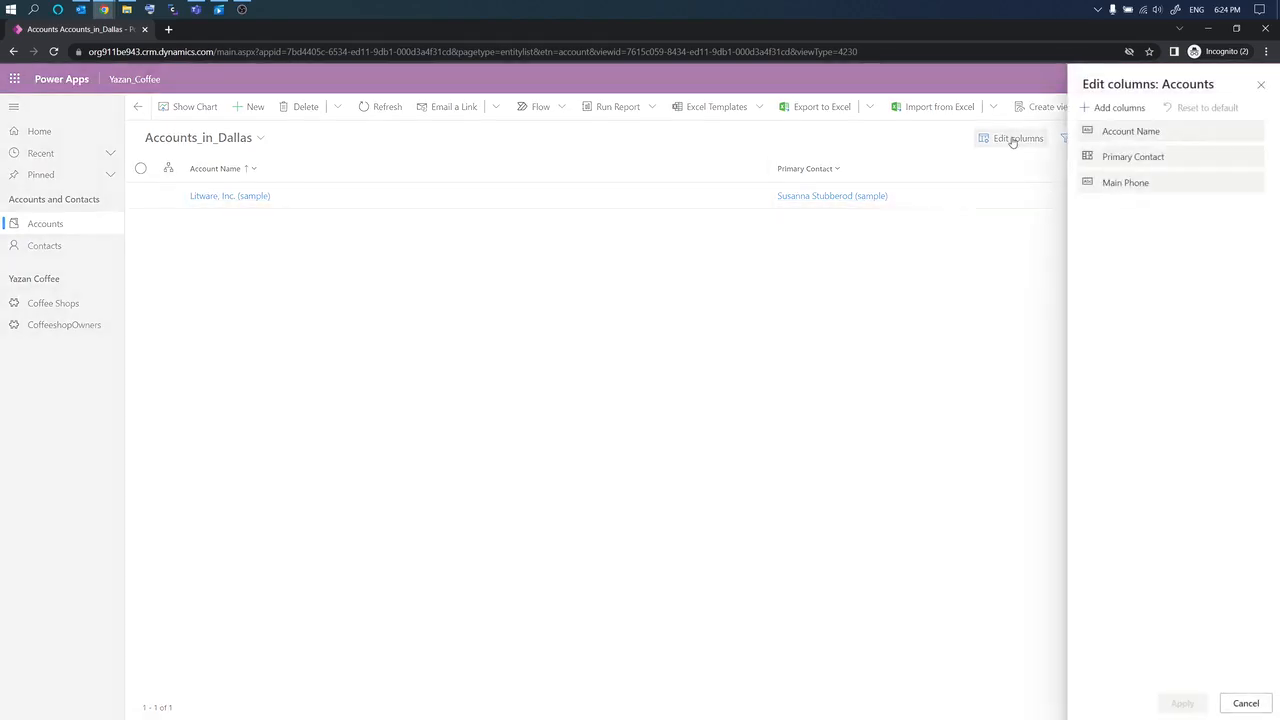
{"action": "left_click", "coordinate": [1144, 109]}
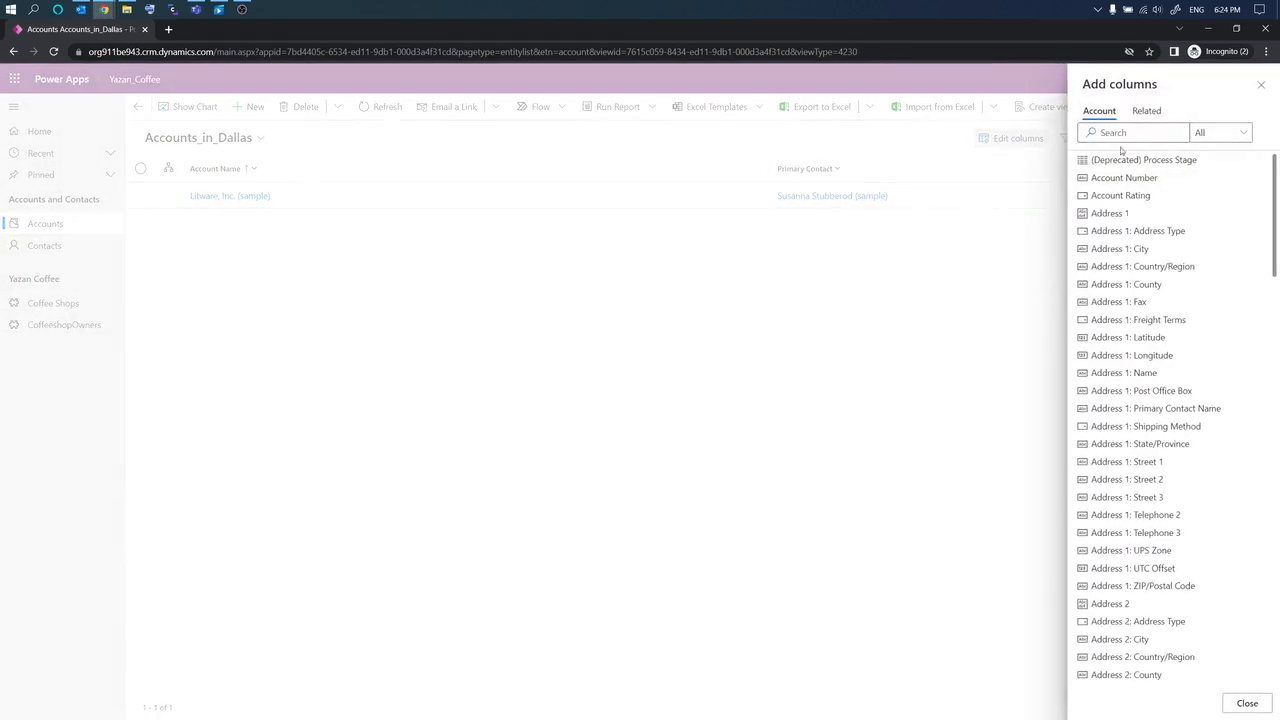
{"action": "left_click", "coordinate": [1126, 257]}
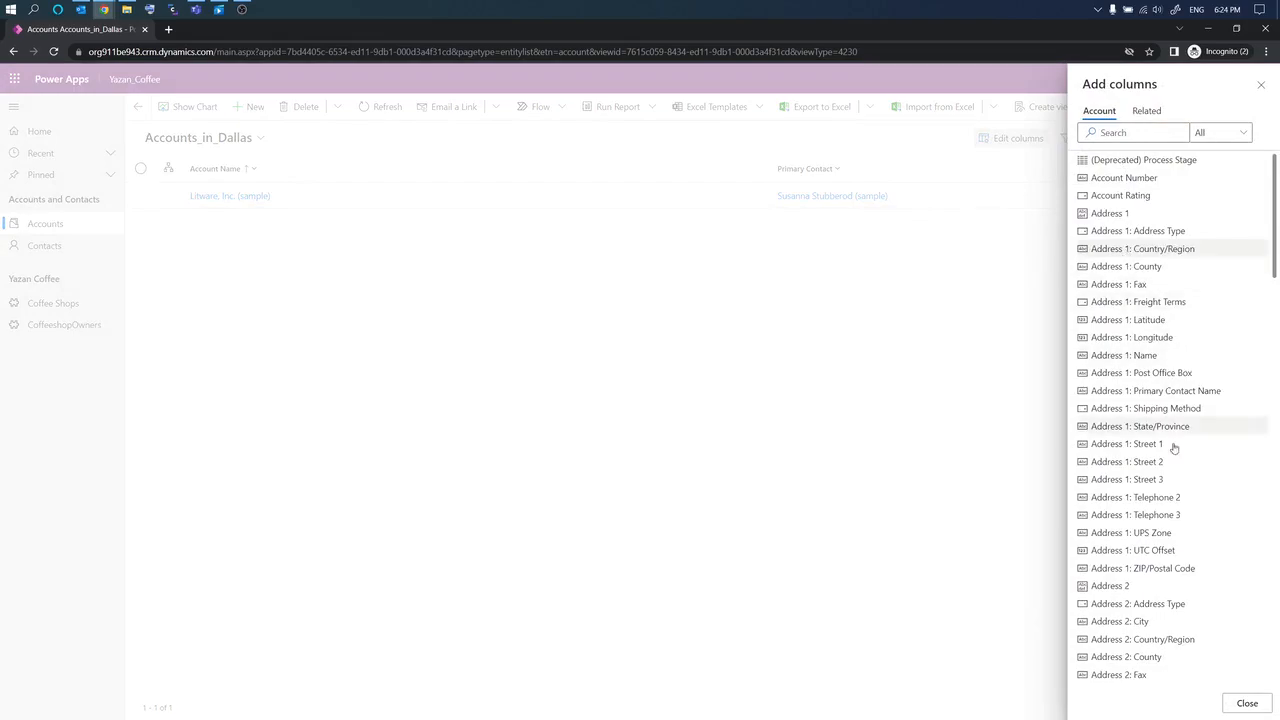
{"action": "left_click", "coordinate": [1247, 704]}
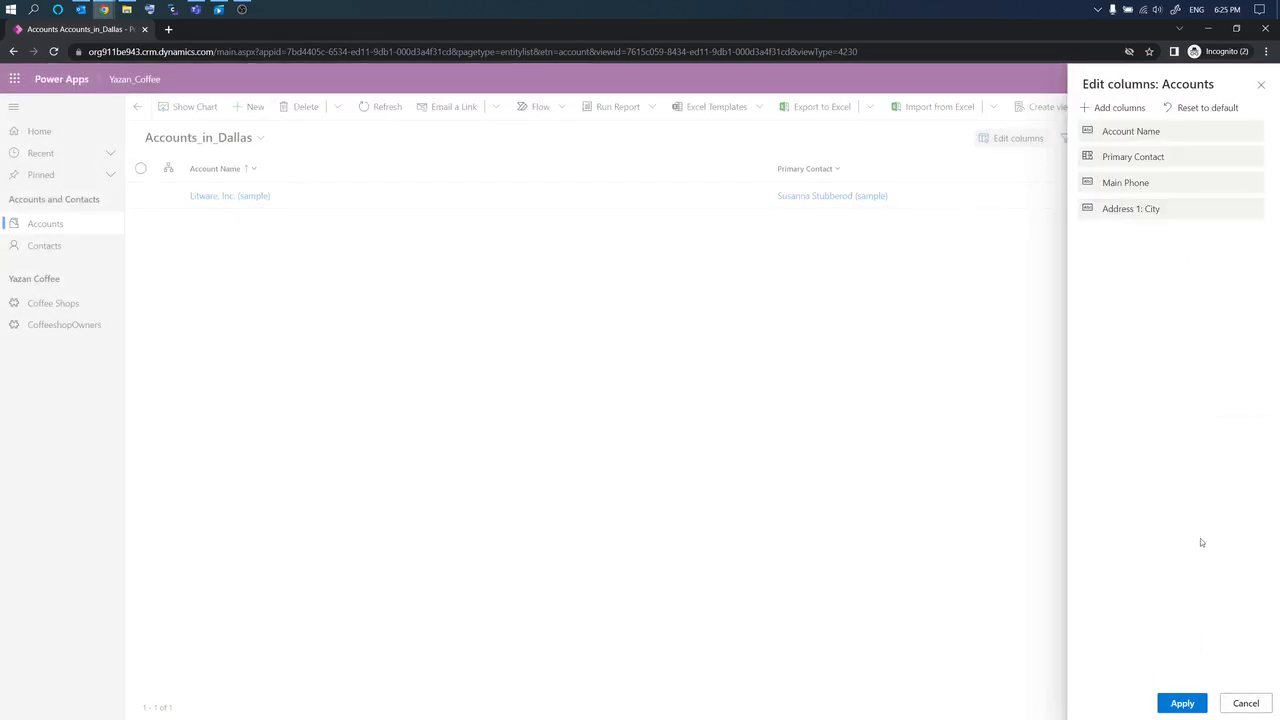
{"action": "left_click", "coordinate": [1180, 705]}
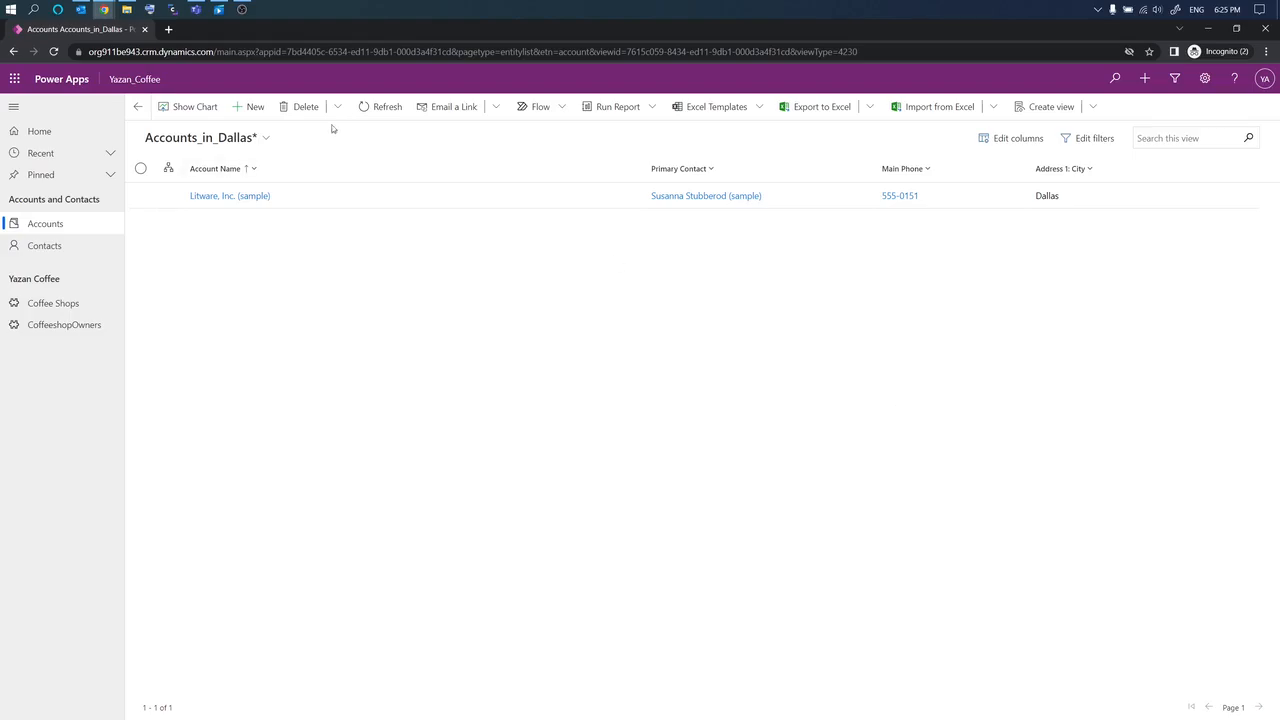
{"action": "double_click", "coordinate": [464, 35]}
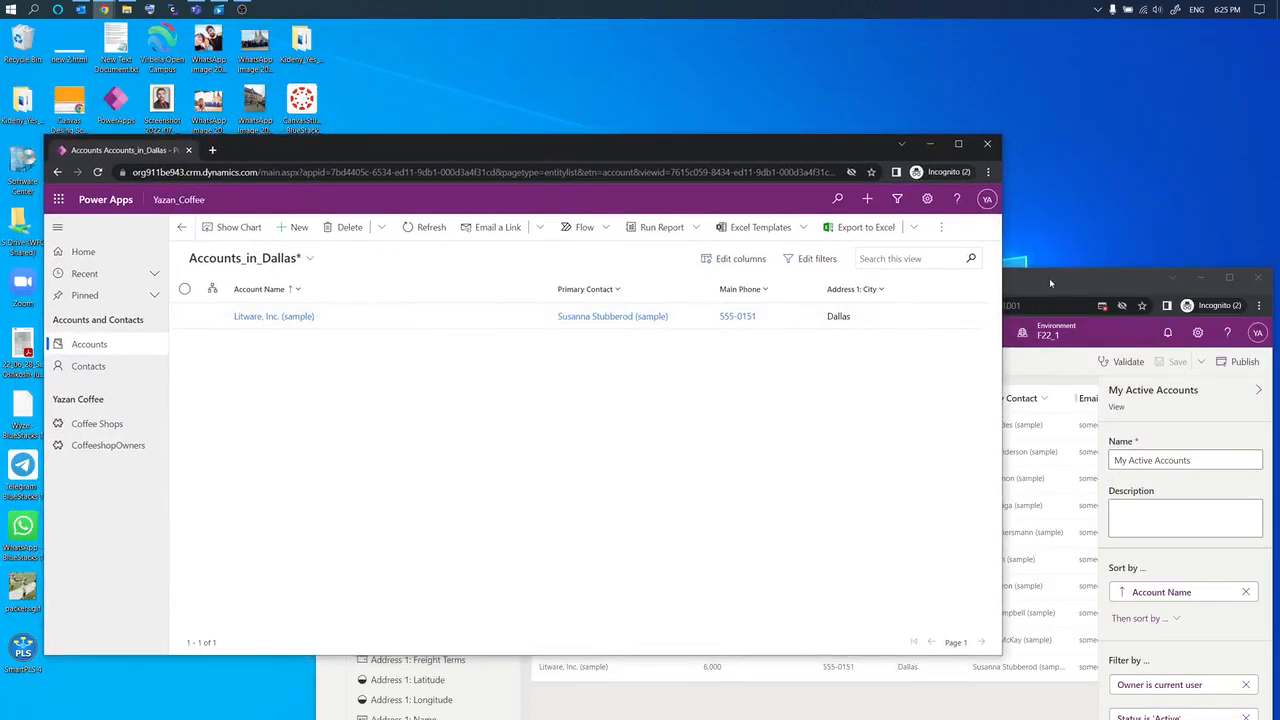
{"action": "left_click_drag", "start_coordinate": [1049, 278], "coordinate": [954, 157]}
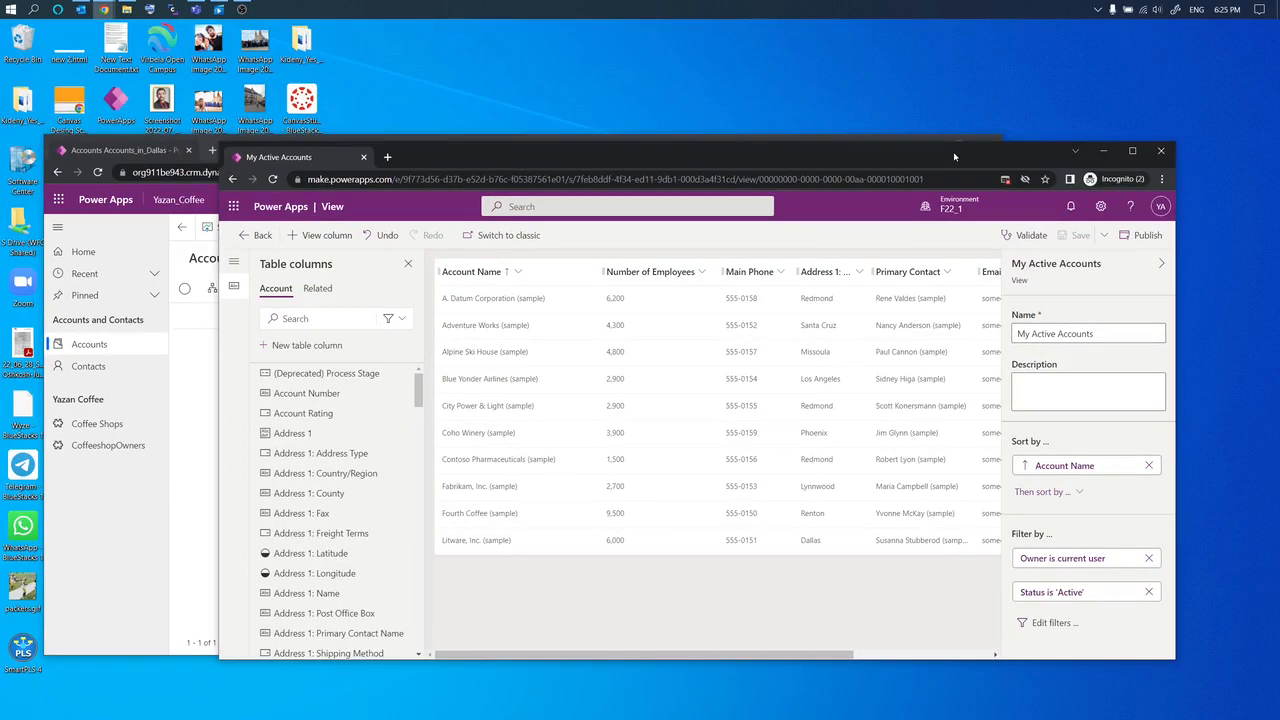
Step: Leave the My Active Accounts editor and expand Tables in the solution's object tree
{"action": "double_click", "coordinate": [954, 157]}
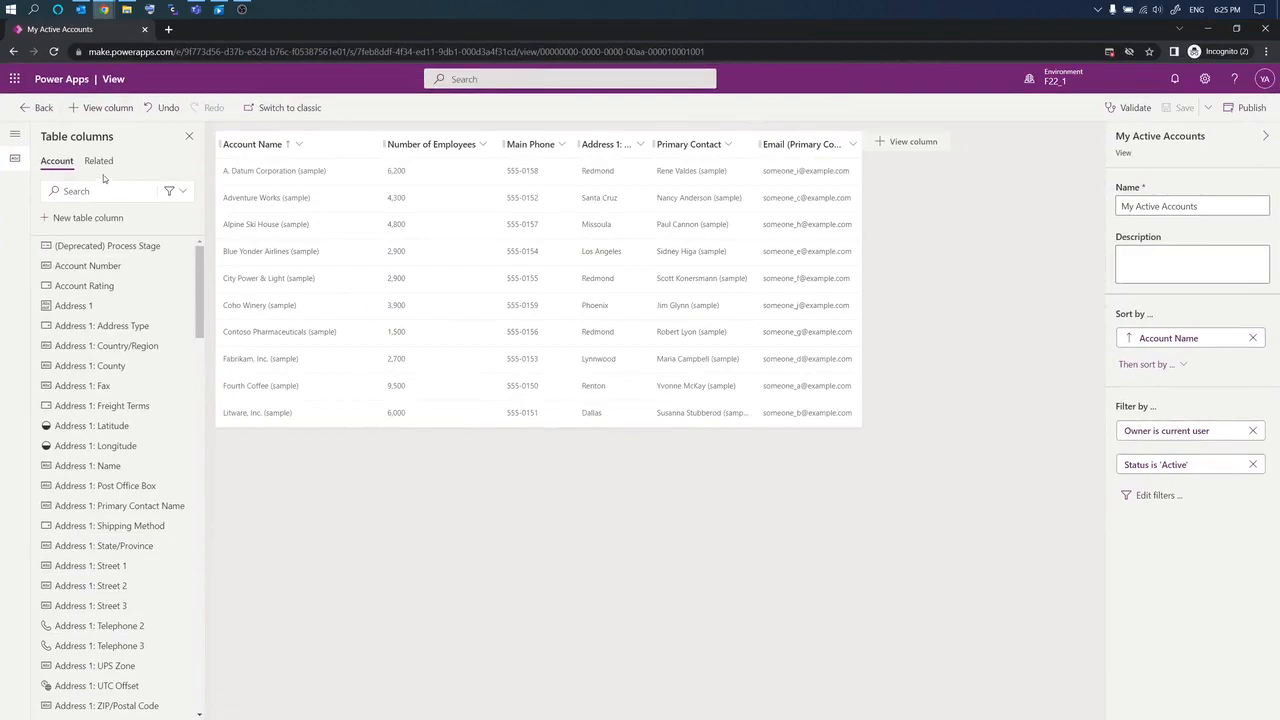
{"action": "left_click", "coordinate": [44, 107]}
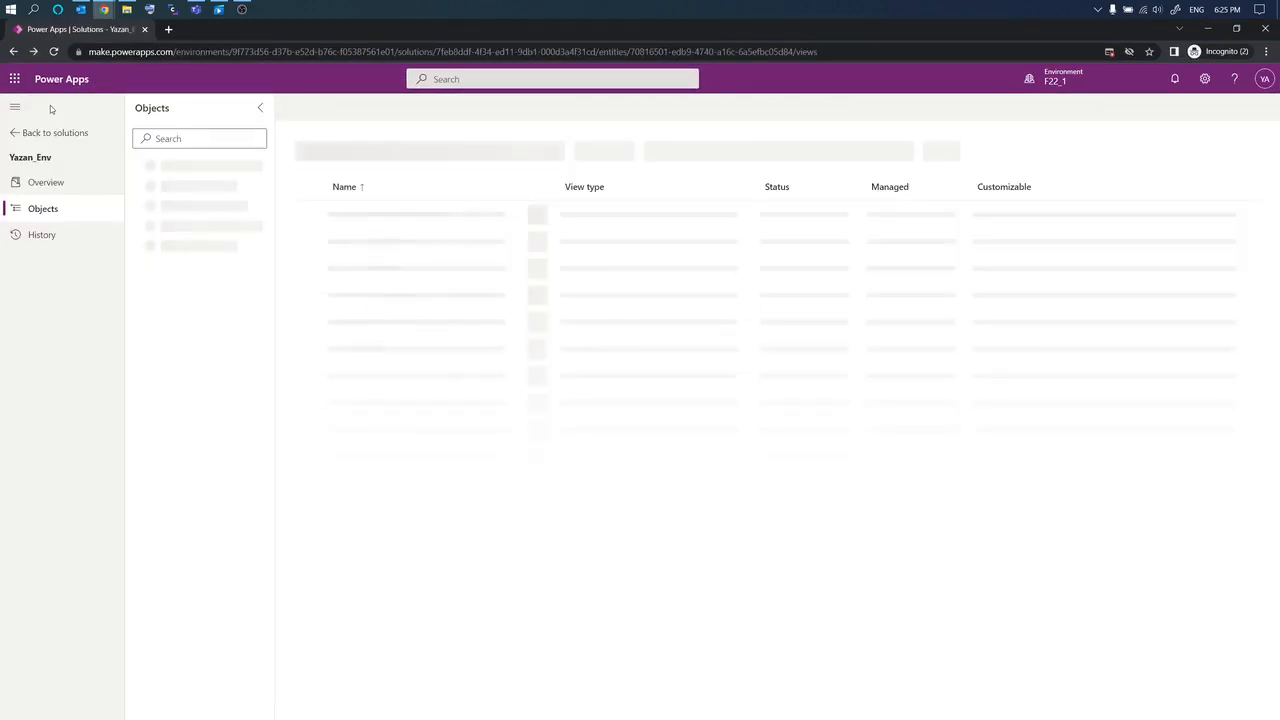
{"action": "left_click", "coordinate": [136, 269]}
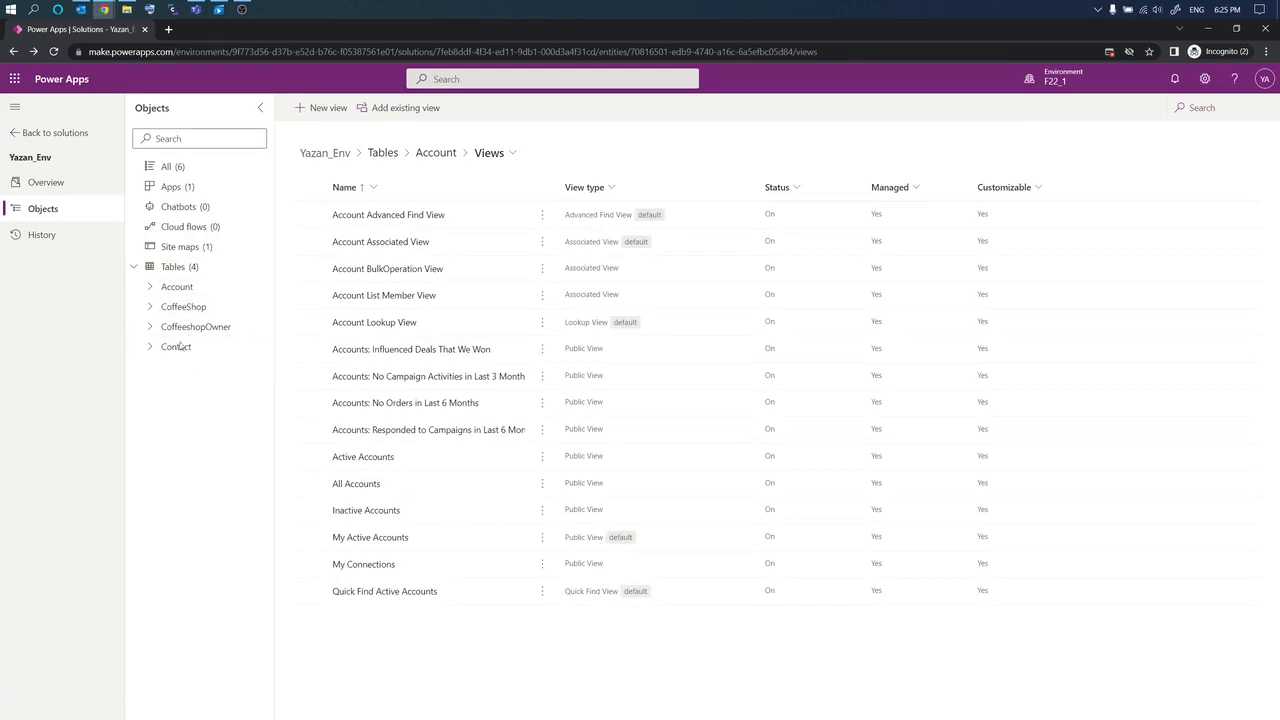
Step: Snip the solution views page, then go to the Site maps list
{"action": "key", "text": "super+shift+s"}
{"action": "left_click_drag", "start_coordinate": [6, 22], "coordinate": [1265, 711]}
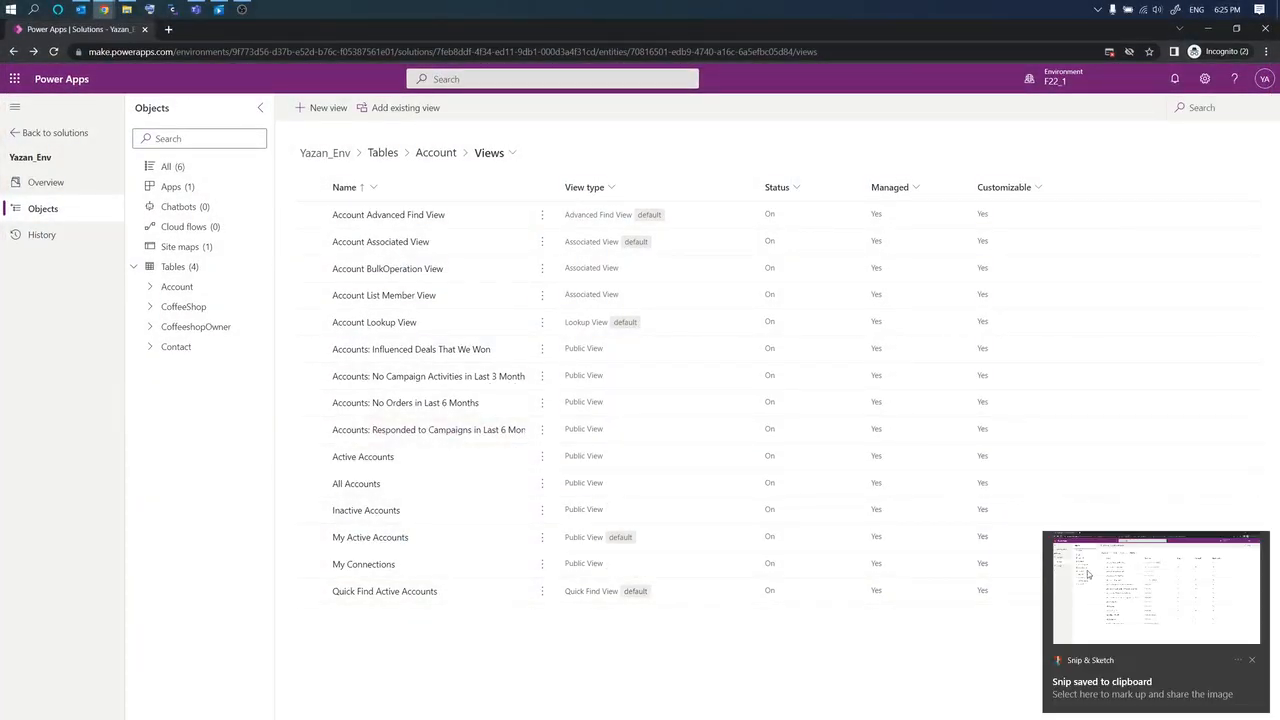
{"action": "left_click", "coordinate": [1105, 573]}
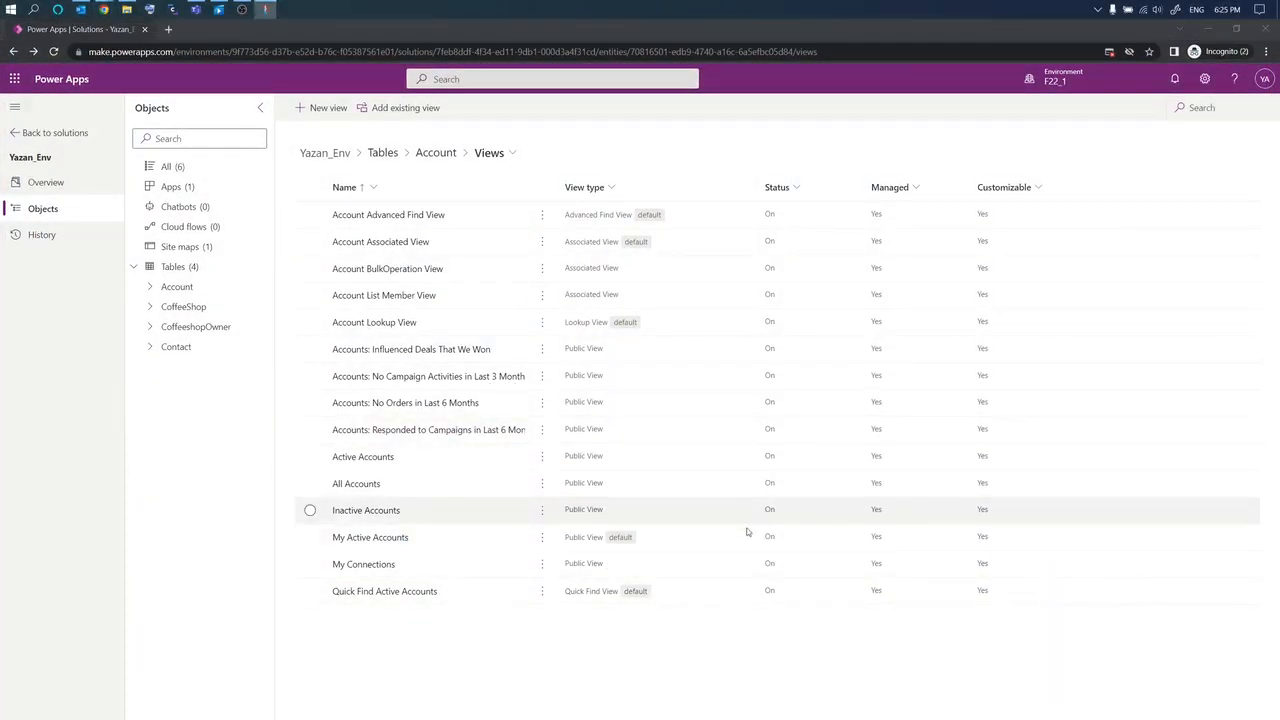
{"action": "mouse_move", "coordinate": [1176, 718]}
{"action": "left_mouse_down"}
{"action": "mouse_move", "coordinate": [697, 327]}
{"action": "mouse_move", "coordinate": [728, 264]}
{"action": "mouse_move", "coordinate": [1005, 621]}
{"action": "mouse_move", "coordinate": [1158, 716]}
{"action": "left_mouse_up"}
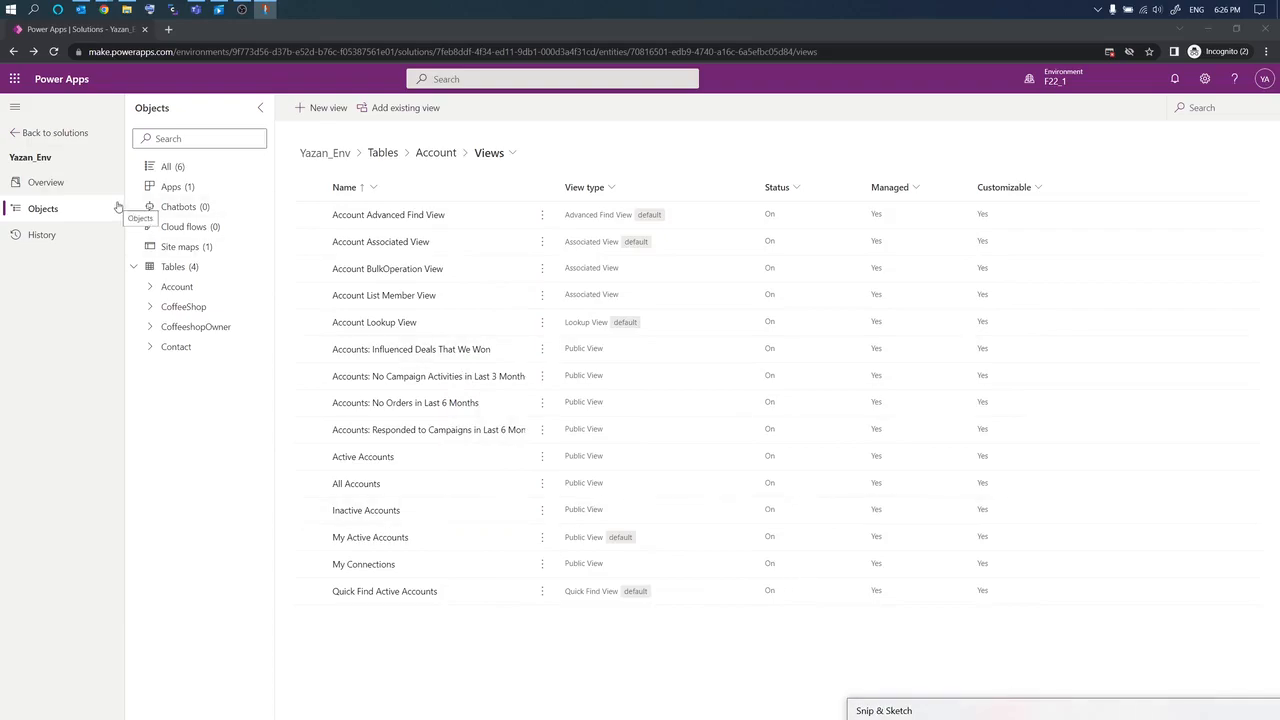
{"action": "left_click", "coordinate": [164, 252]}
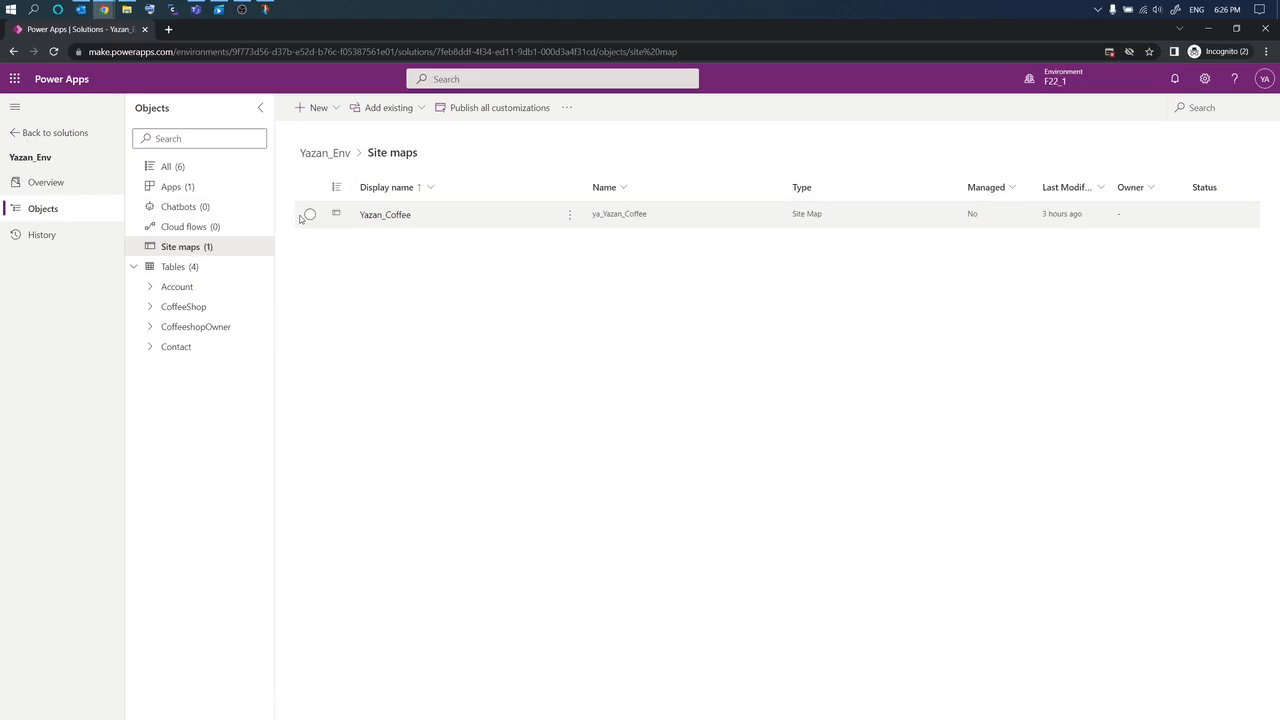
Step: Snip the Site maps page, list All (6) objects, and minimize the maker portal
{"action": "key", "text": "super+shift+s"}
{"action": "left_click_drag", "start_coordinate": [7, 23], "coordinate": [1273, 712]}
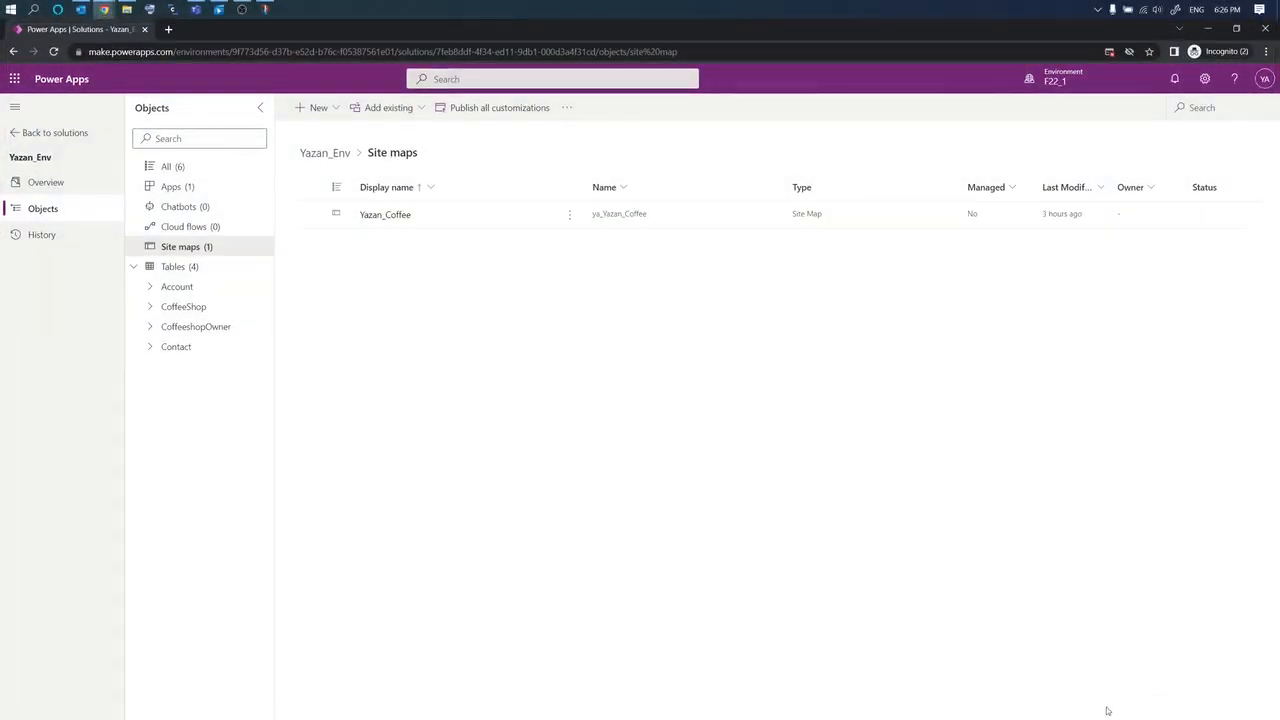
{"action": "left_click", "coordinate": [1087, 569]}
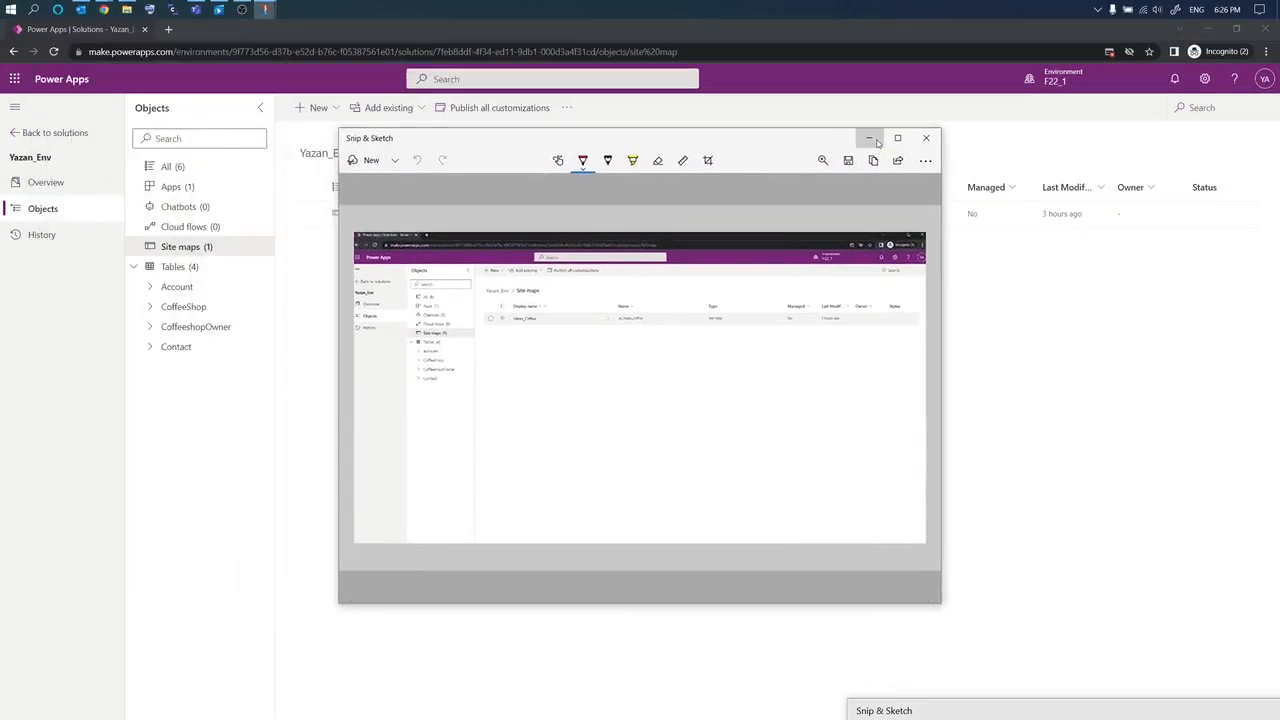
{"action": "left_click", "coordinate": [871, 139]}
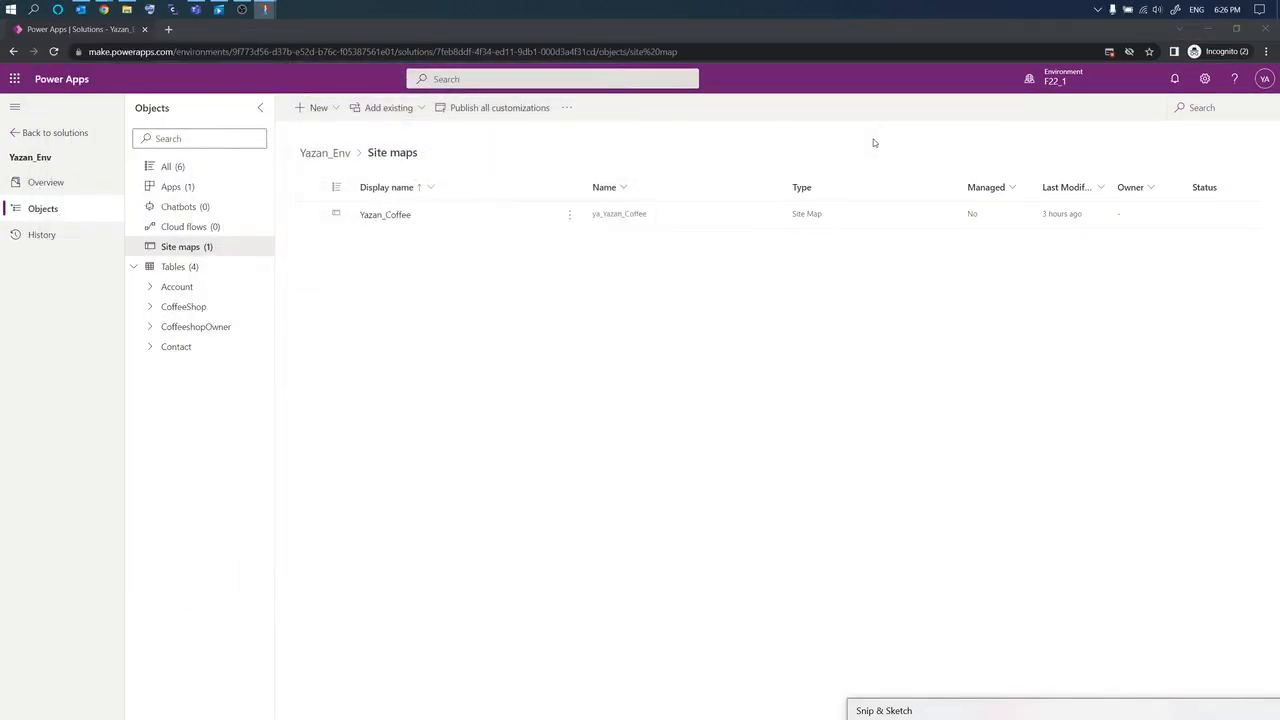
{"action": "left_click", "coordinate": [164, 168]}
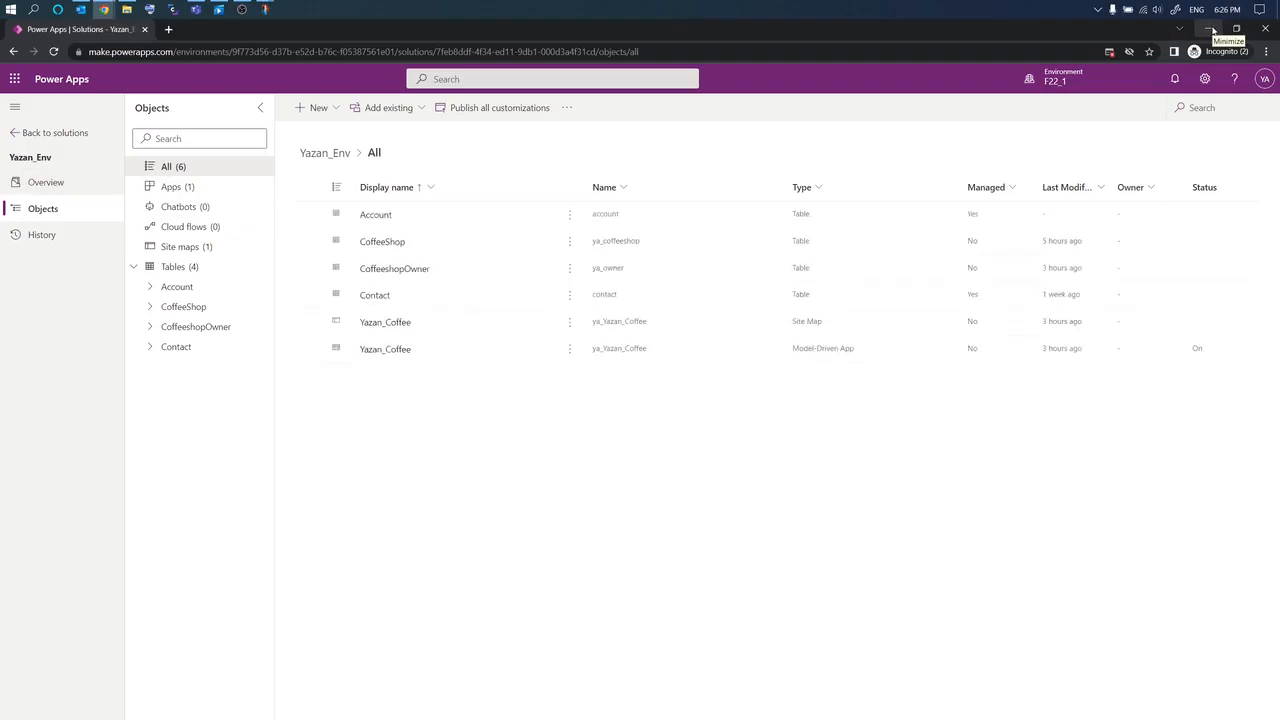
{"action": "left_click", "coordinate": [1213, 31]}
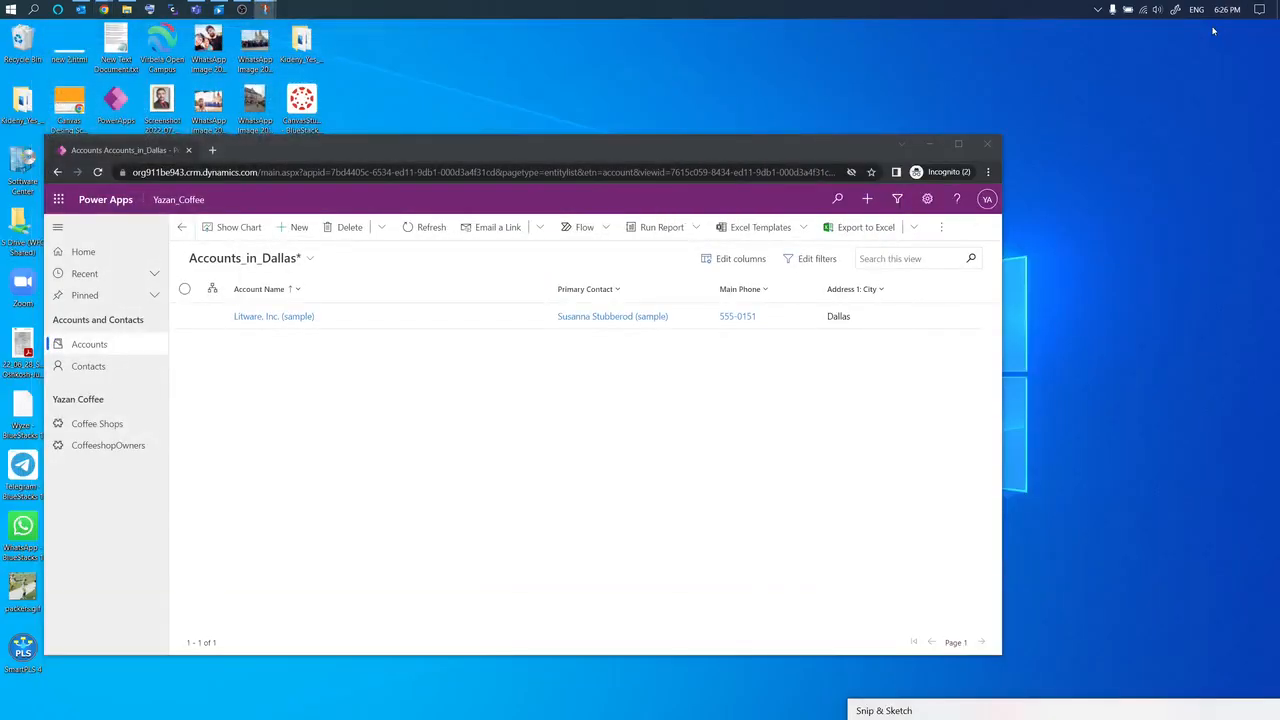
Step: Maximize the app window and review the Contacts and CoffeeshopOwners lists
{"action": "left_click", "coordinate": [960, 151]}
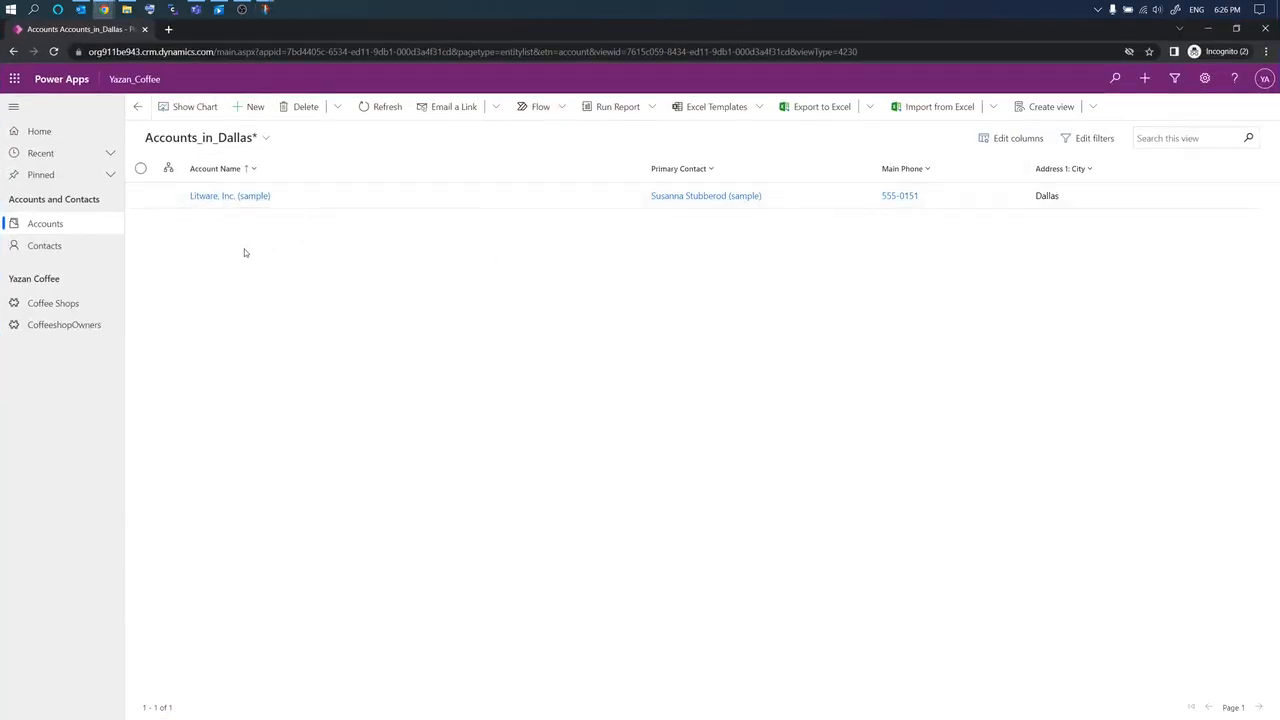
{"action": "left_click", "coordinate": [36, 249]}
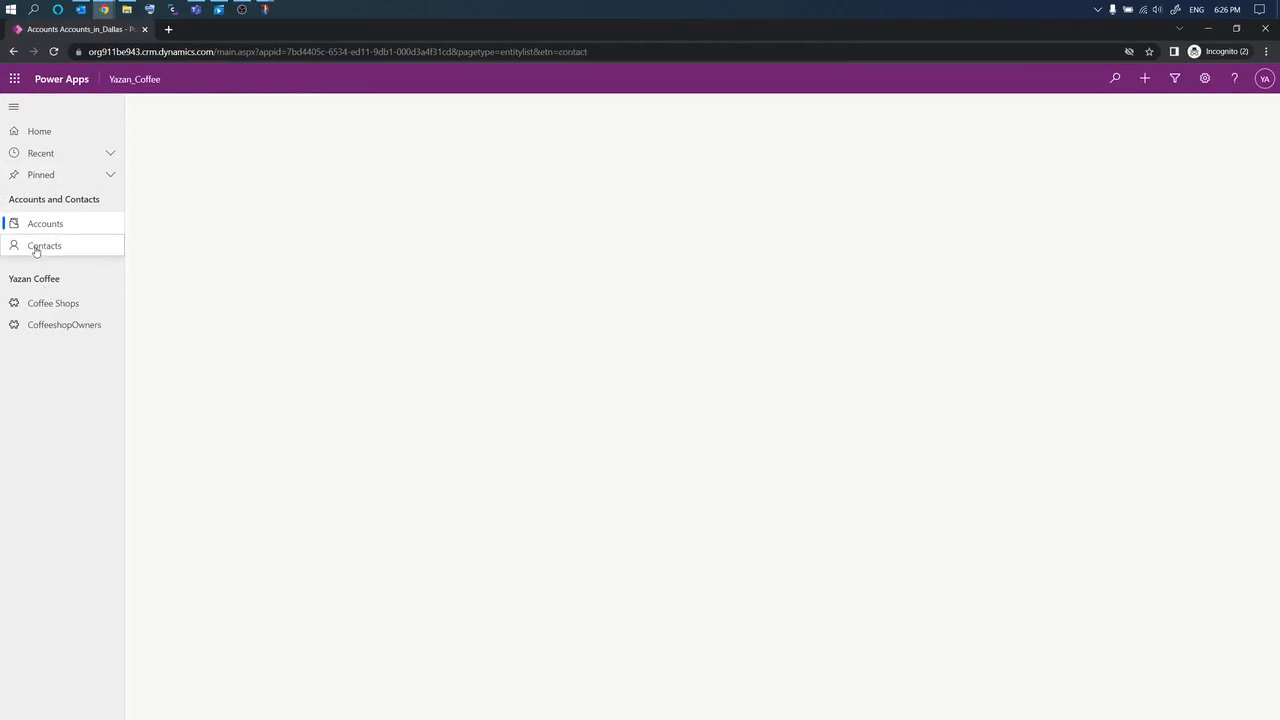
{"action": "left_click", "coordinate": [53, 330]}
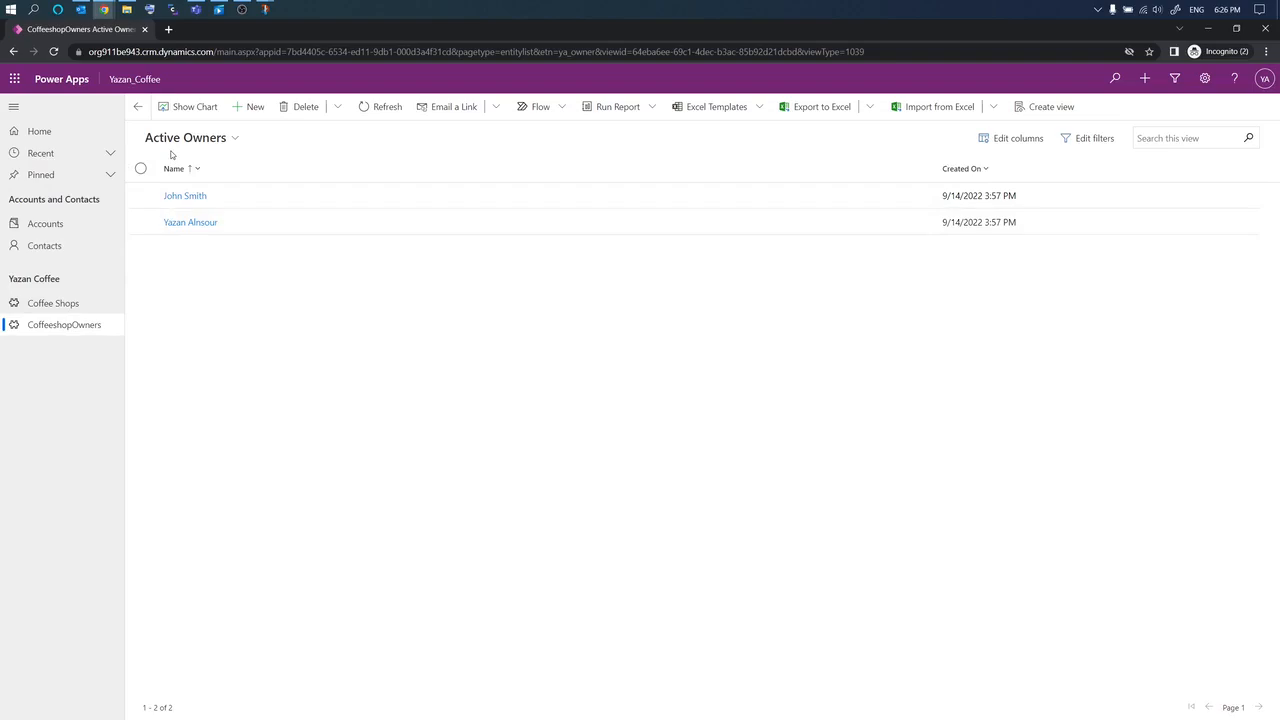
Step: Snip the Active Owners list, then go to the Coffee Shops list
{"action": "key", "text": "super+shift+s"}
{"action": "left_click_drag", "start_coordinate": [4, 14], "coordinate": [1028, 716]}
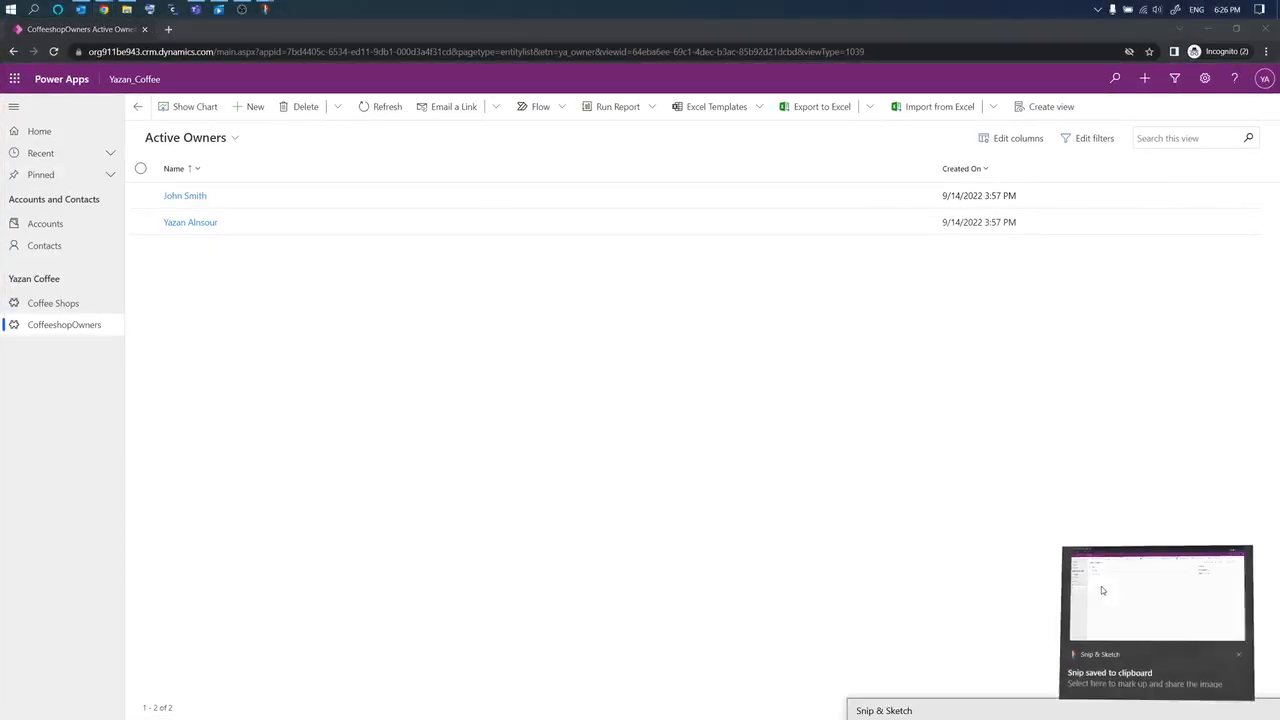
{"action": "left_click", "coordinate": [1100, 588]}
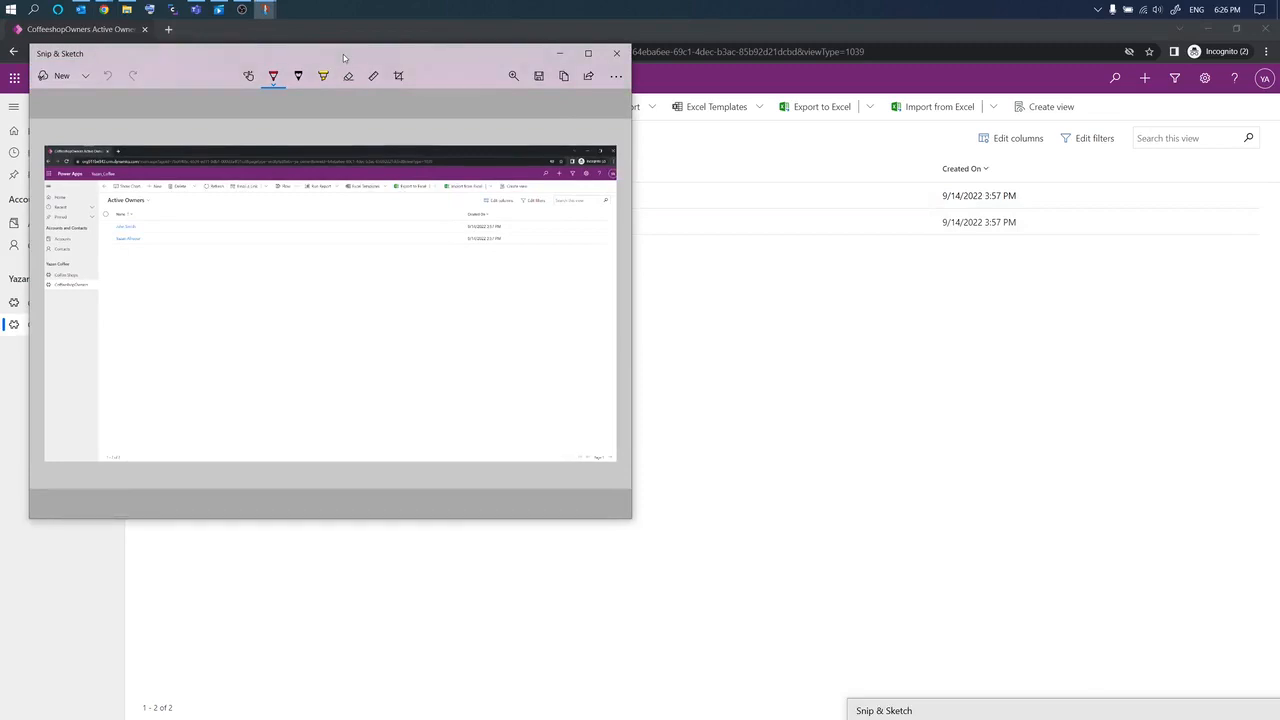
{"action": "mouse_move", "coordinate": [343, 57]}
{"action": "left_mouse_down"}
{"action": "mouse_move", "coordinate": [736, 256]}
{"action": "mouse_move", "coordinate": [677, 240]}
{"action": "mouse_move", "coordinate": [900, 386]}
{"action": "mouse_move", "coordinate": [1275, 560]}
{"action": "mouse_move", "coordinate": [1230, 712]}
{"action": "mouse_move", "coordinate": [1198, 719]}
{"action": "mouse_move", "coordinate": [1232, 719]}
{"action": "left_mouse_up"}
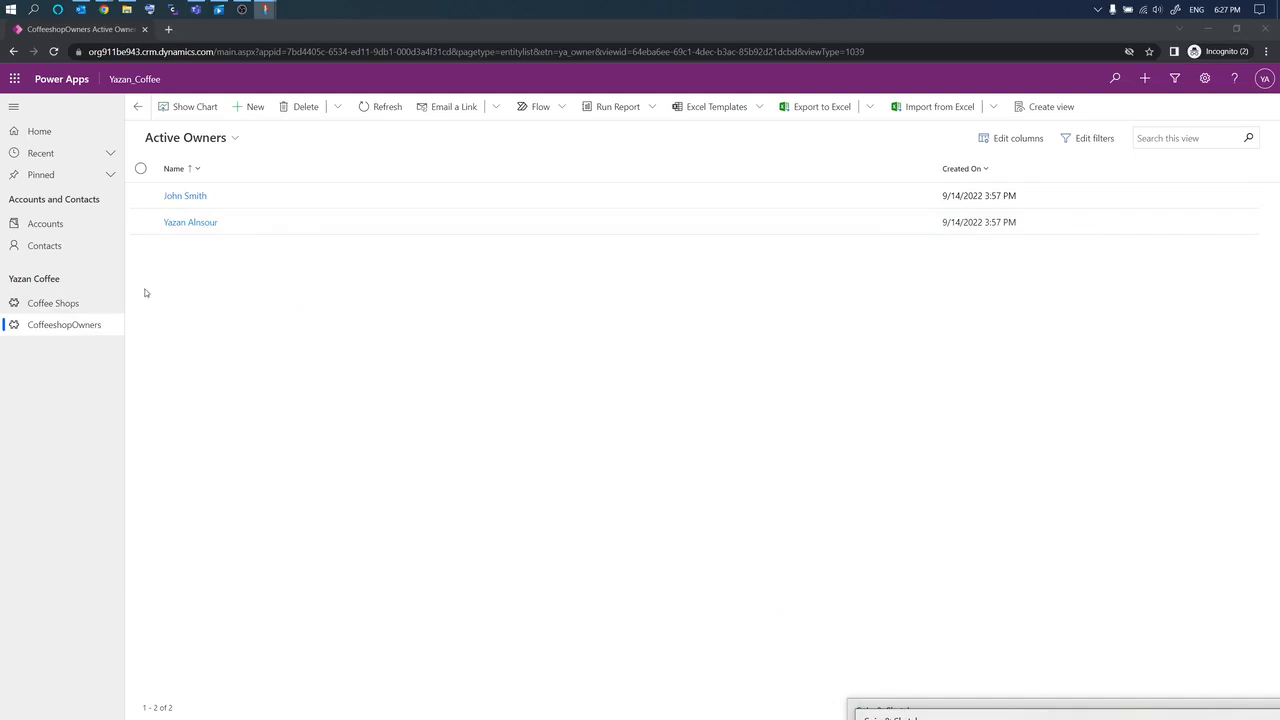
{"action": "left_click", "coordinate": [54, 309]}
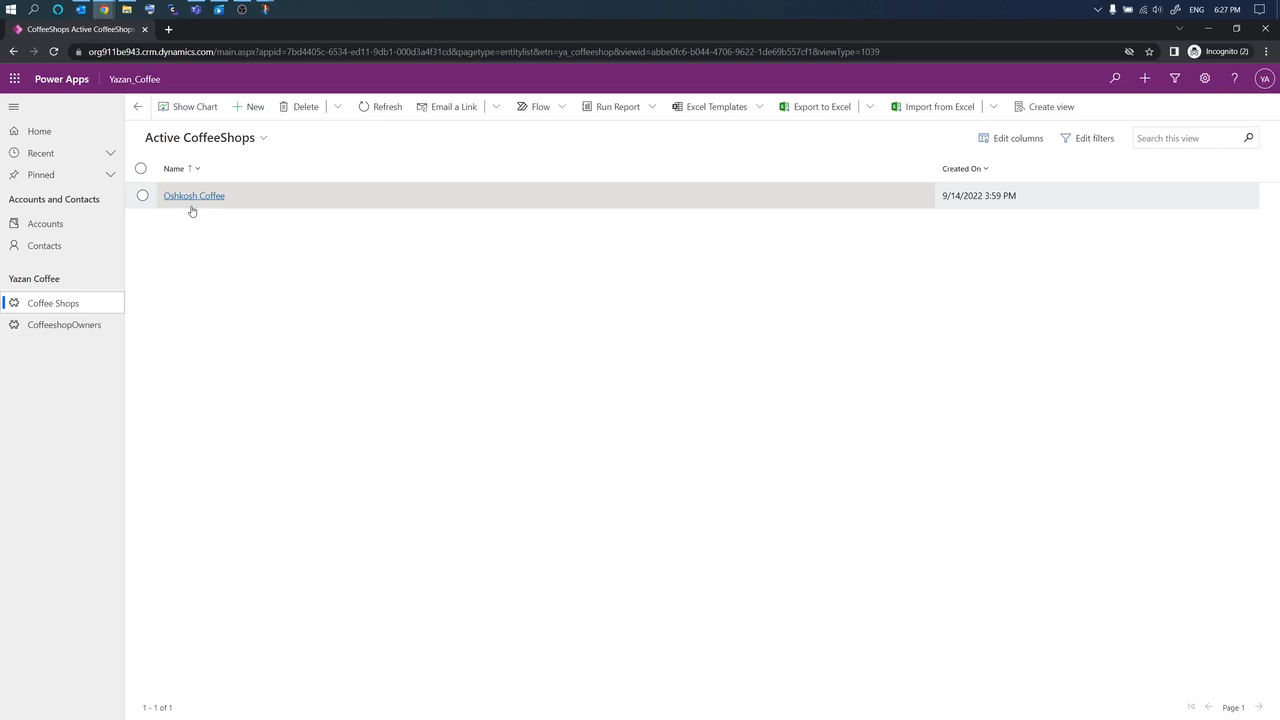
Step: Show the Contacts list in the All Contacts view
{"action": "left_click", "coordinate": [40, 245]}
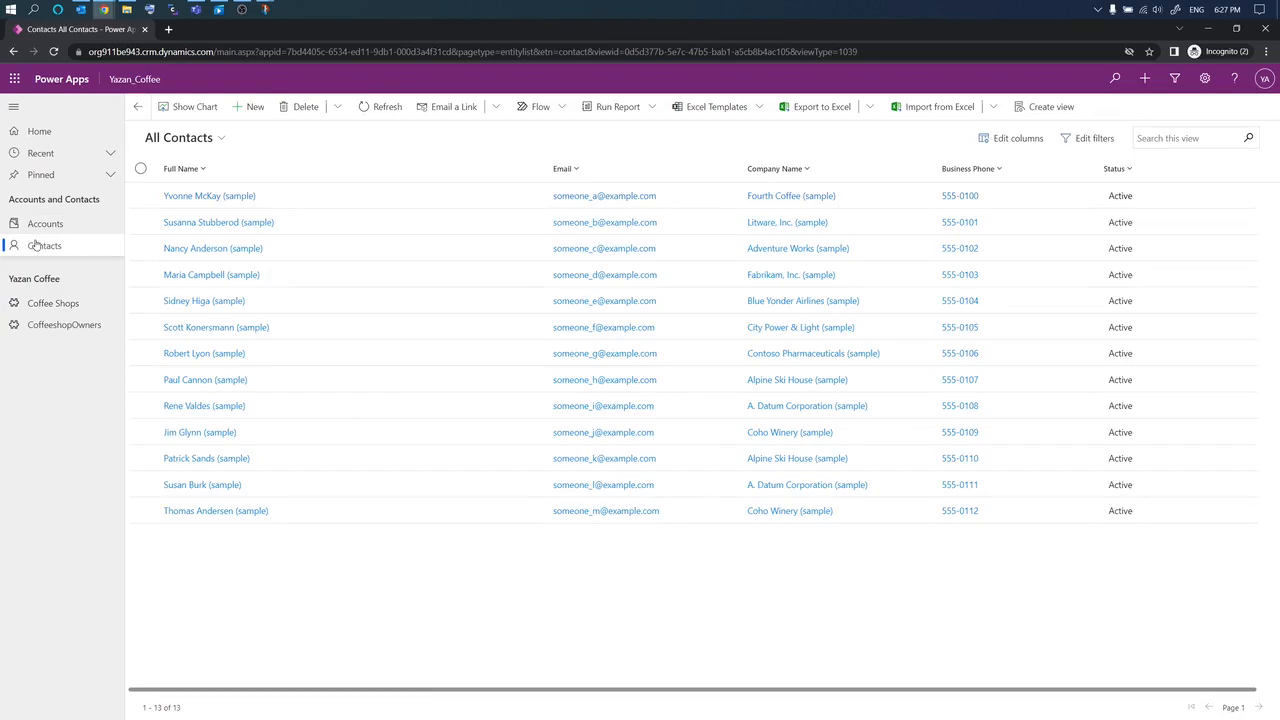
{"action": "left_click", "coordinate": [221, 139]}
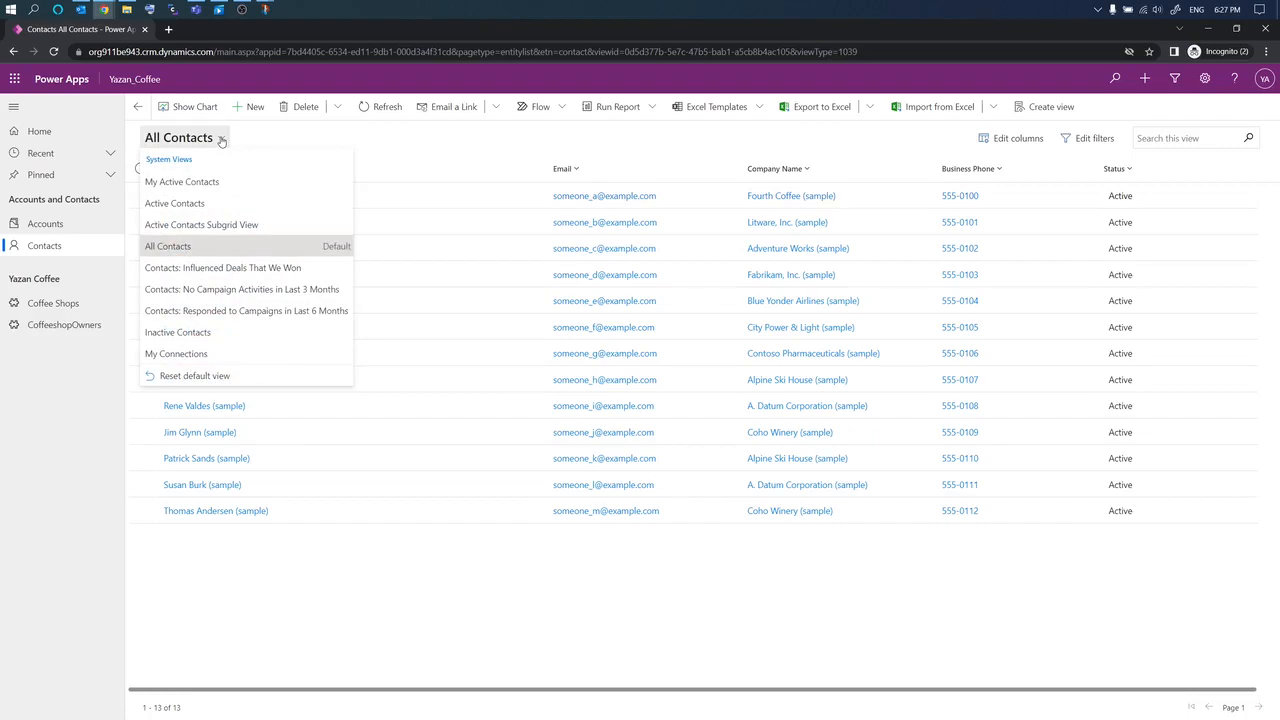
{"action": "left_click", "coordinate": [191, 250]}
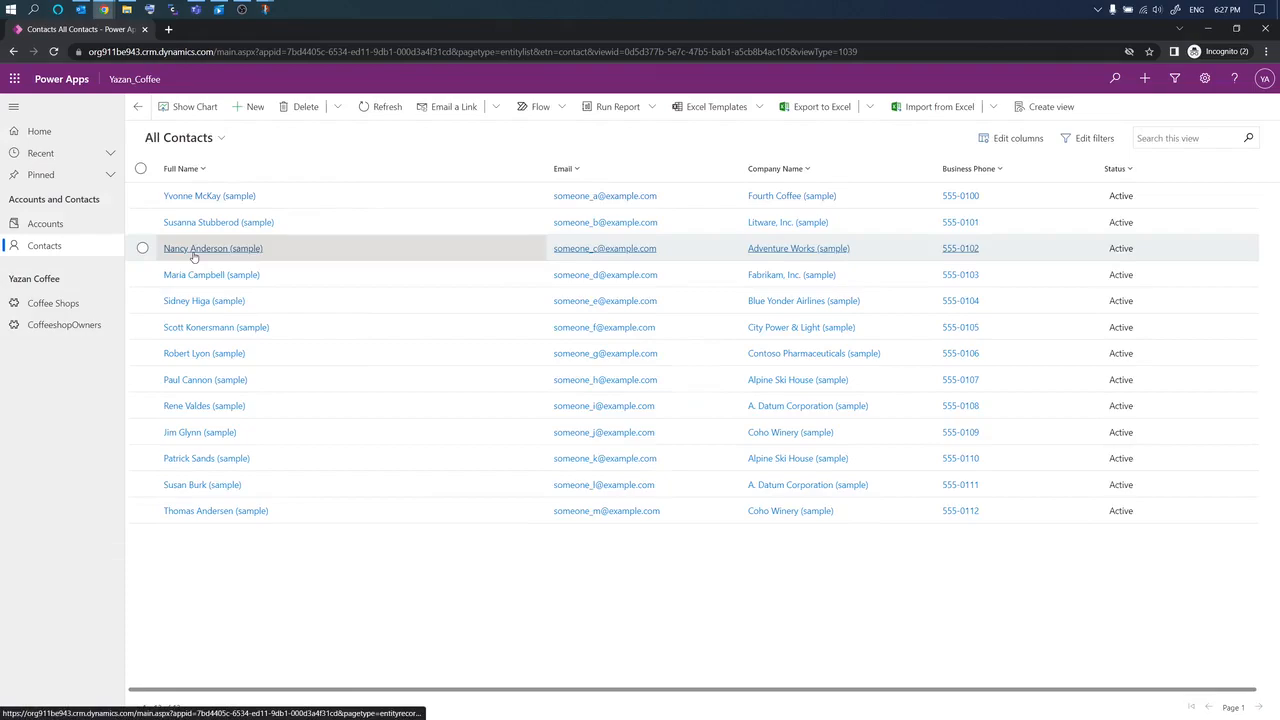
Step: Snip the All Contacts screen, then go to the Accounts list
{"action": "key", "text": "super+shift+s"}
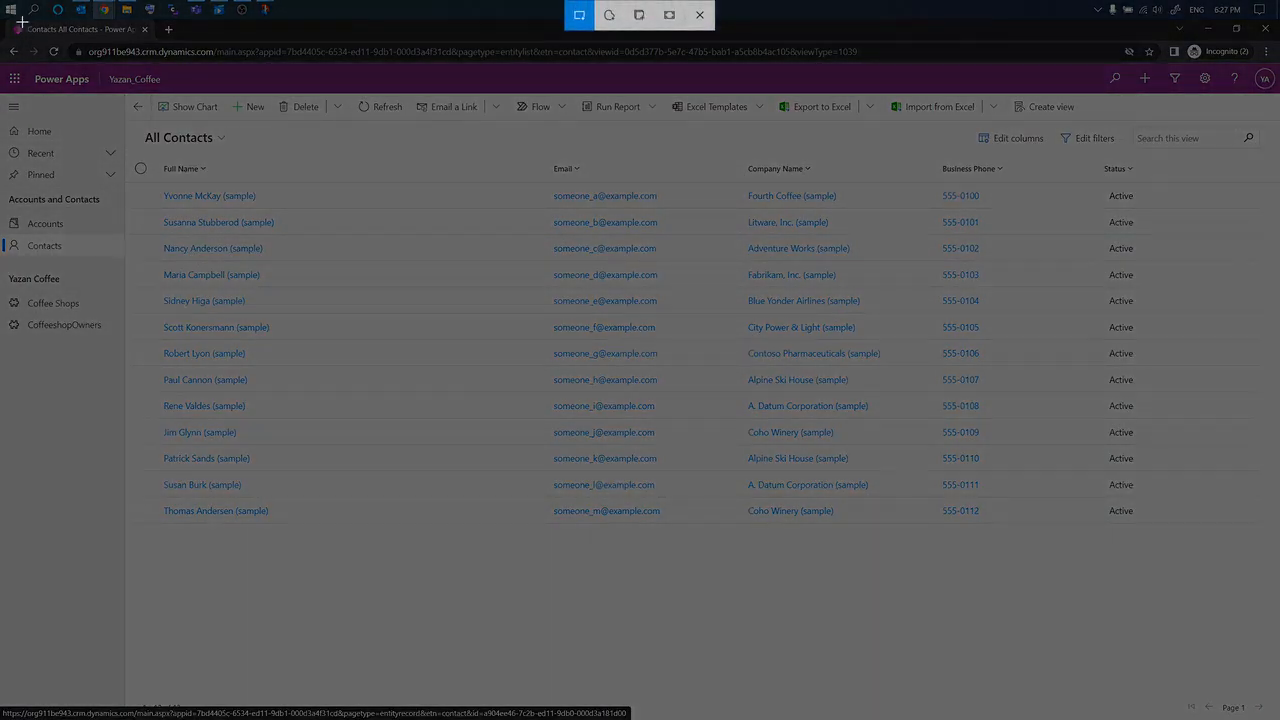
{"action": "left_click_drag", "start_coordinate": [5, 20], "coordinate": [1278, 716]}
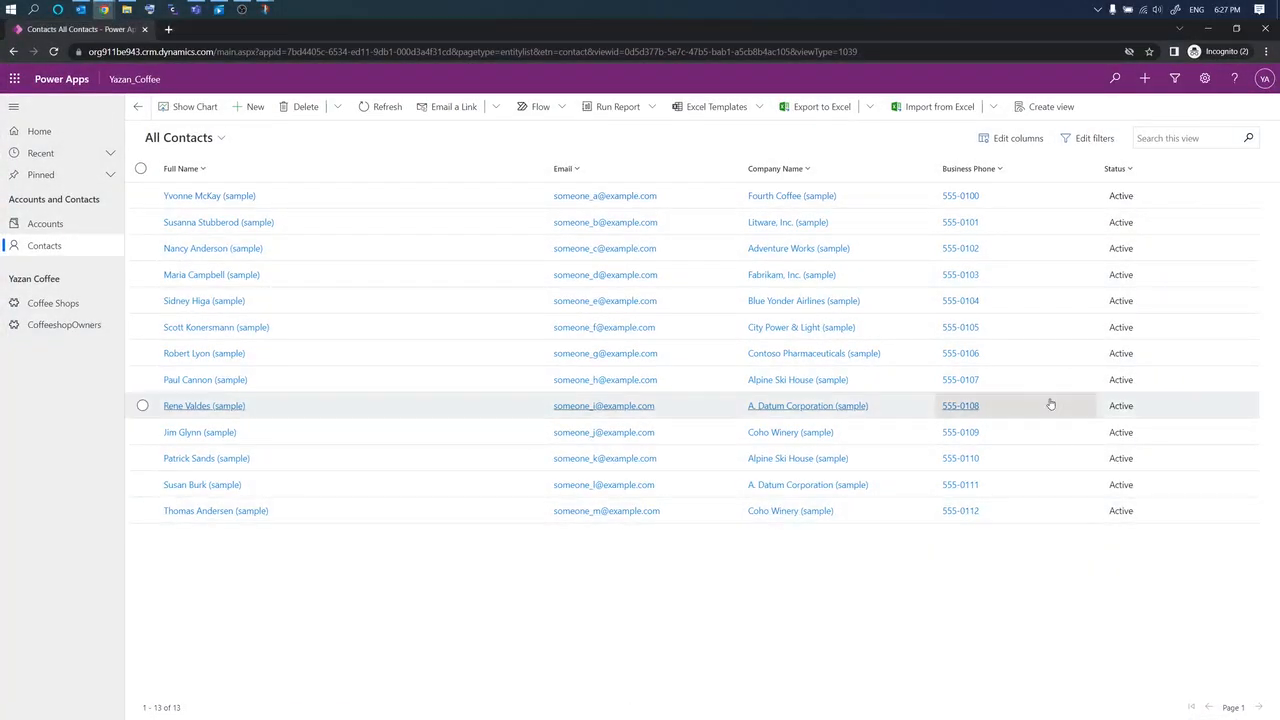
{"action": "left_click", "coordinate": [1131, 589]}
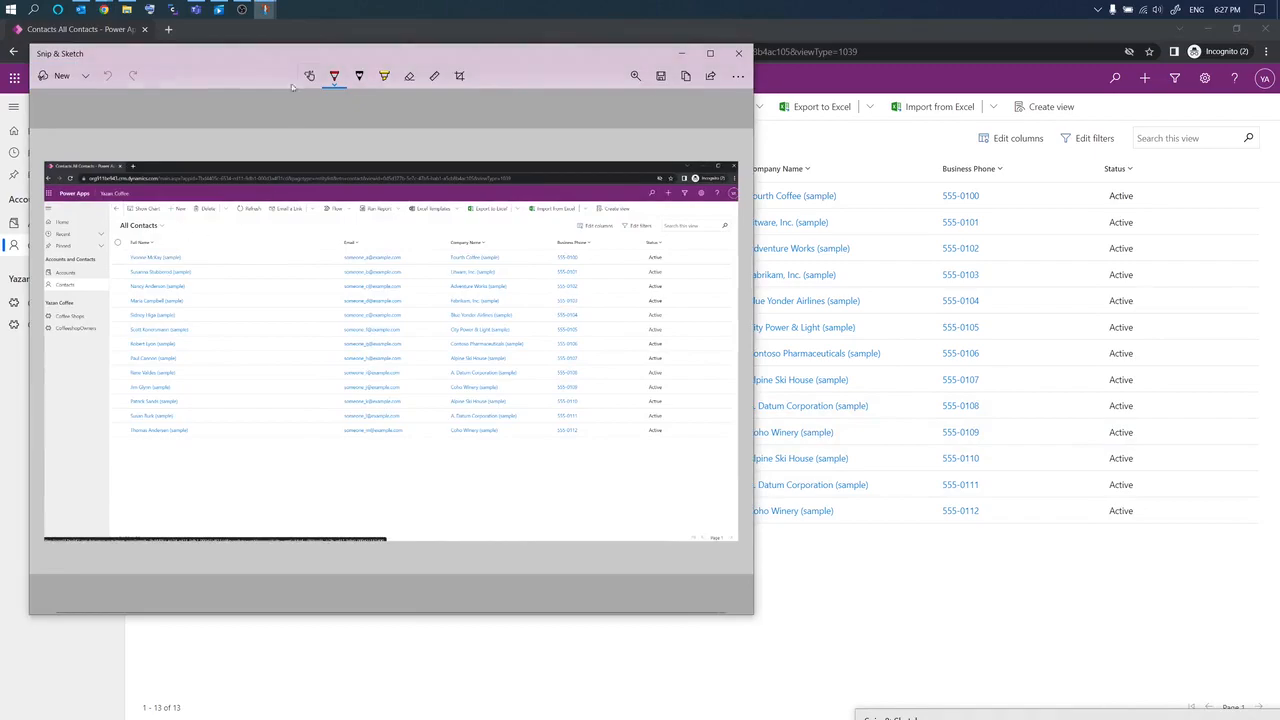
{"action": "mouse_move", "coordinate": [282, 56]}
{"action": "left_mouse_down"}
{"action": "mouse_move", "coordinate": [567, 104]}
{"action": "mouse_move", "coordinate": [1169, 637]}
{"action": "mouse_move", "coordinate": [1149, 719]}
{"action": "left_mouse_up"}
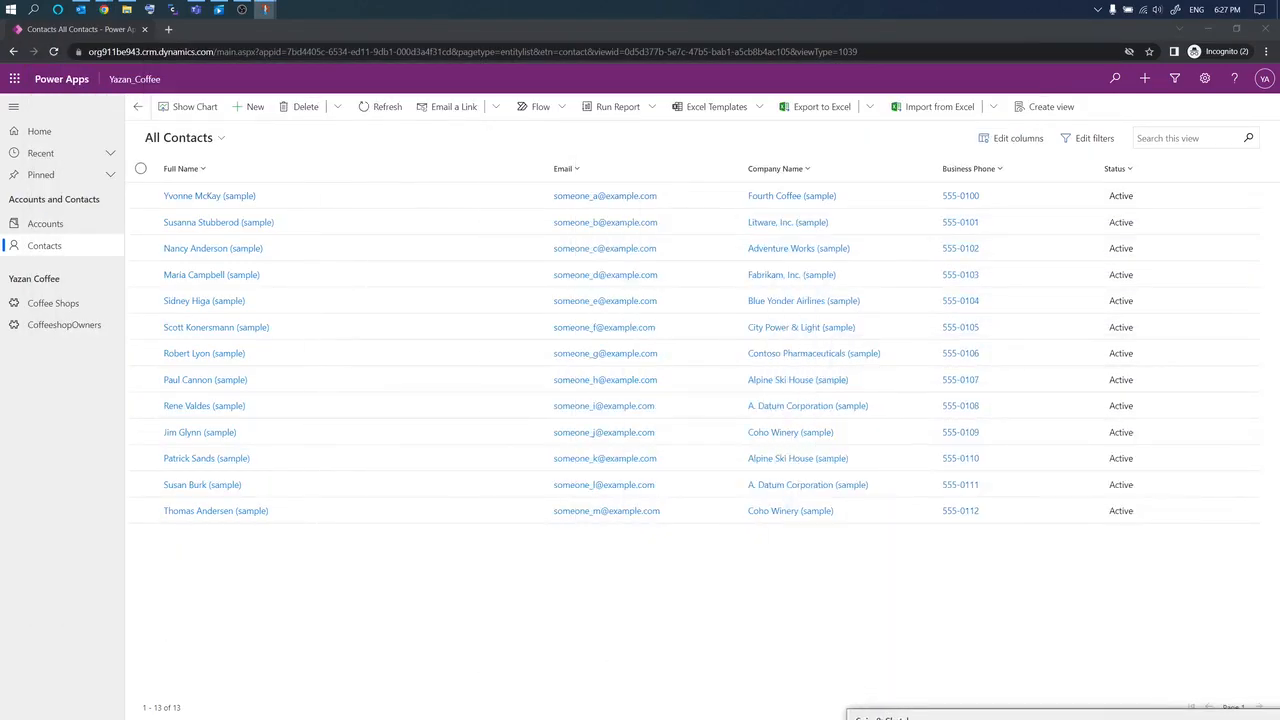
{"action": "left_click", "coordinate": [72, 229]}
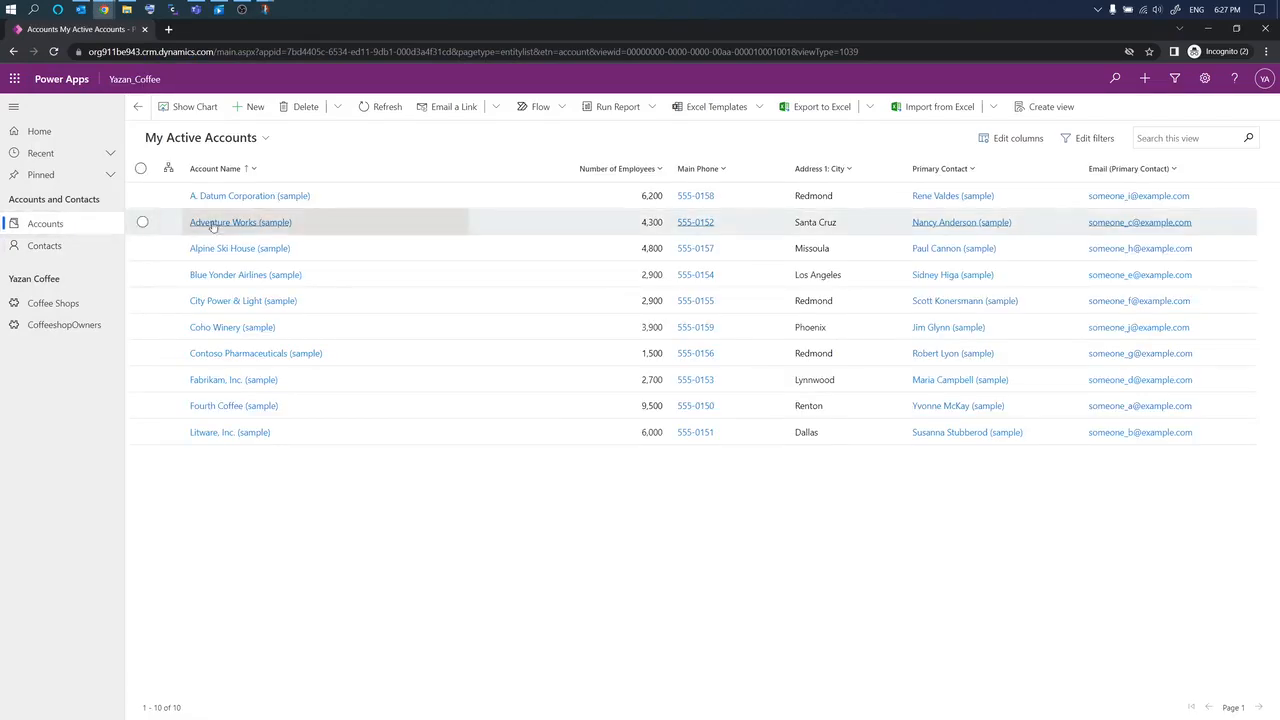
{"action": "left_click", "coordinate": [266, 139]}
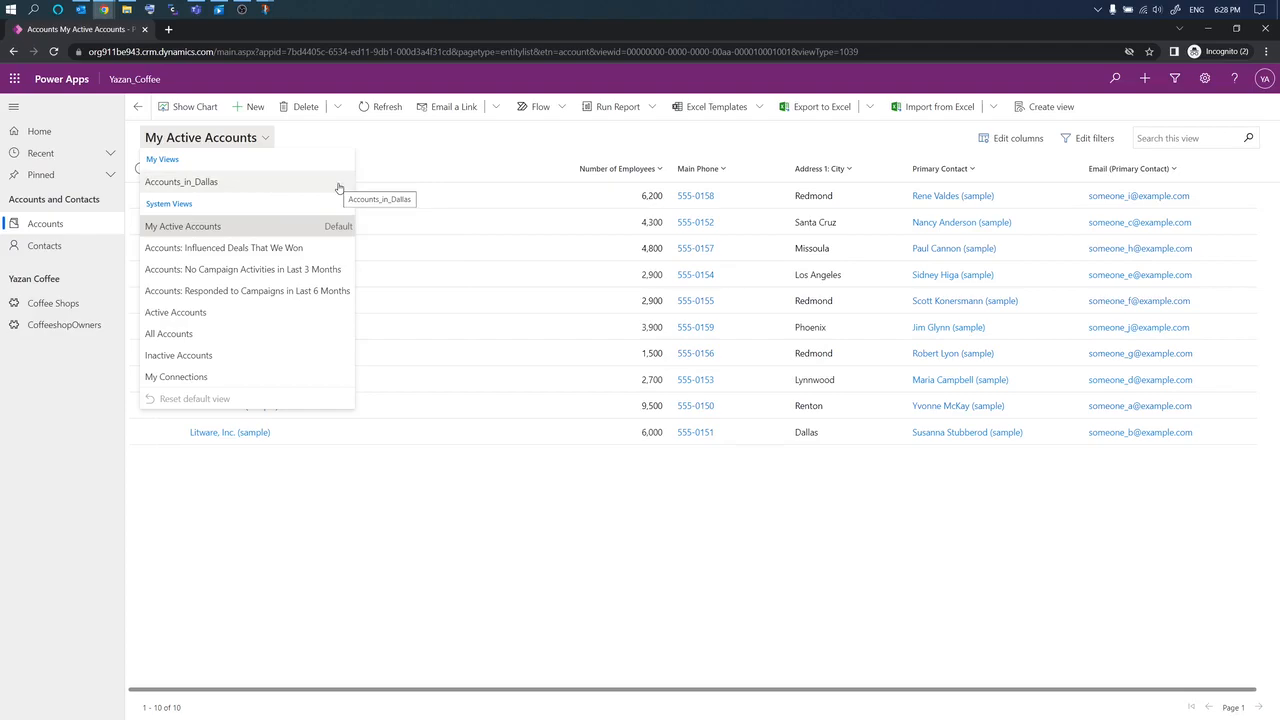
{"action": "left_click", "coordinate": [266, 139]}
{"action": "left_click", "coordinate": [267, 140]}
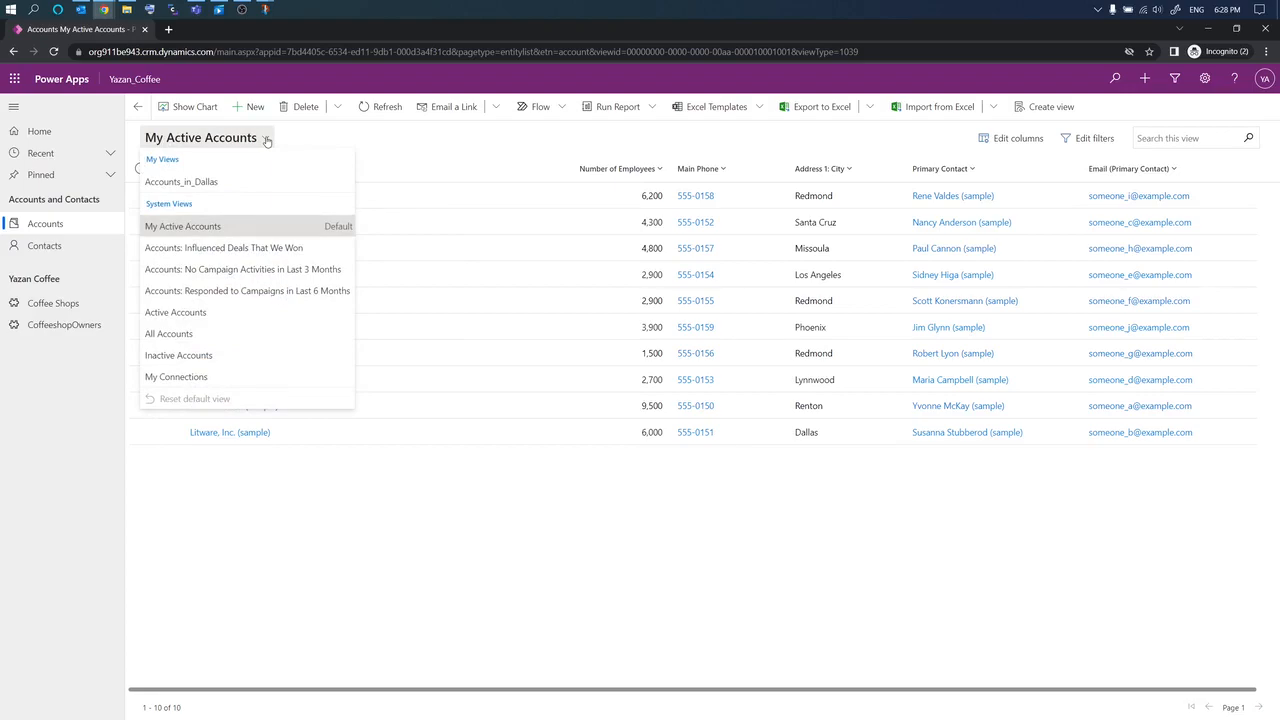
{"action": "key", "text": "super+shift+s"}
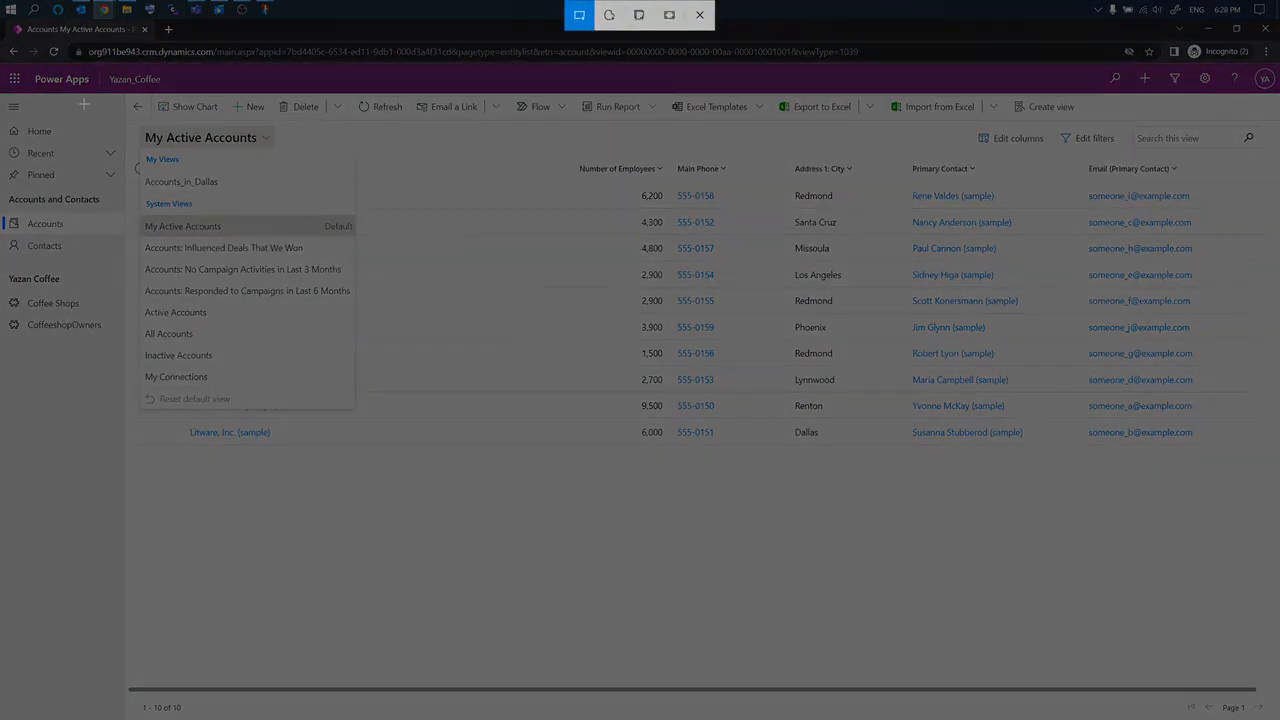
{"action": "left_click_drag", "start_coordinate": [3, 21], "coordinate": [1272, 708]}
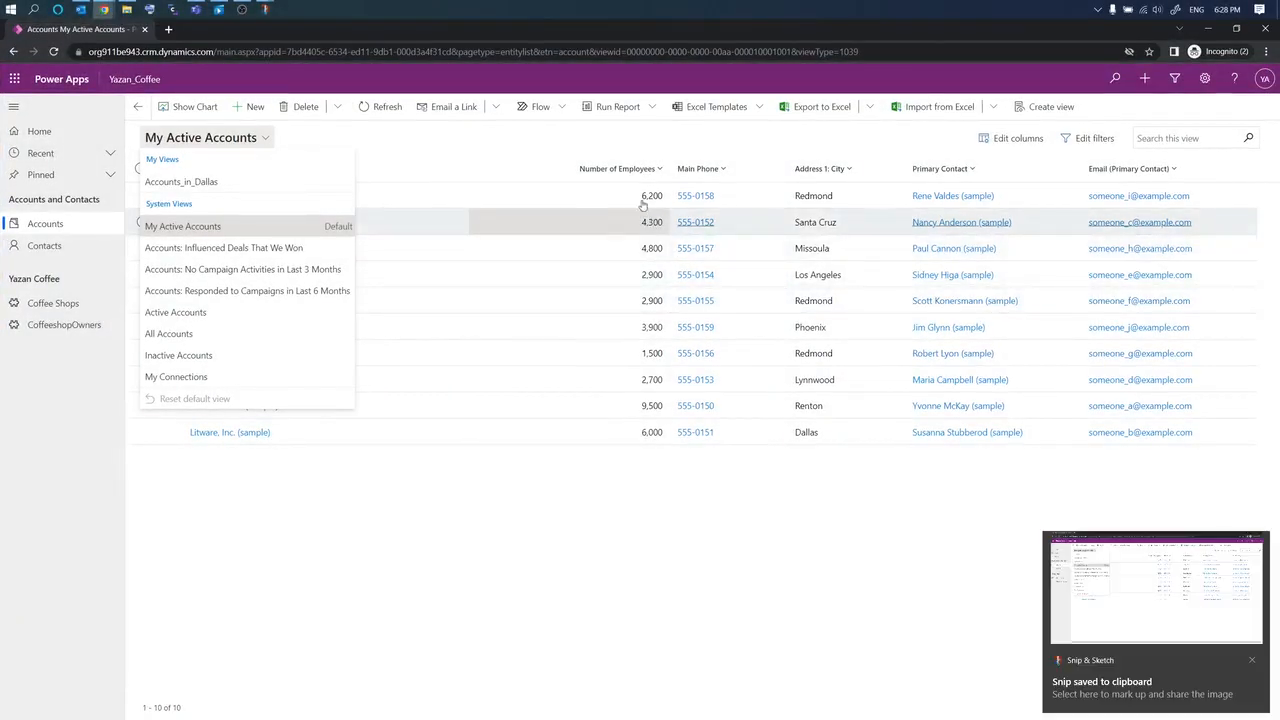
{"action": "left_click", "coordinate": [1096, 594]}
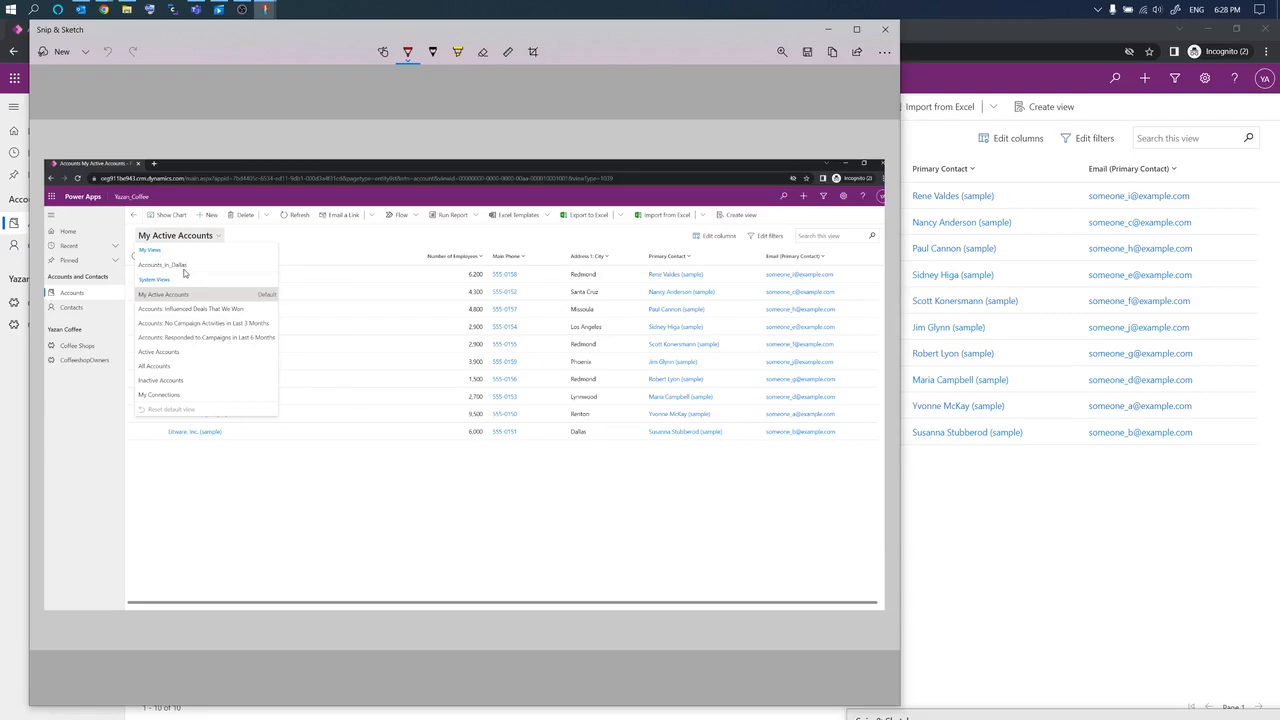
{"action": "left_click", "coordinate": [828, 29]}
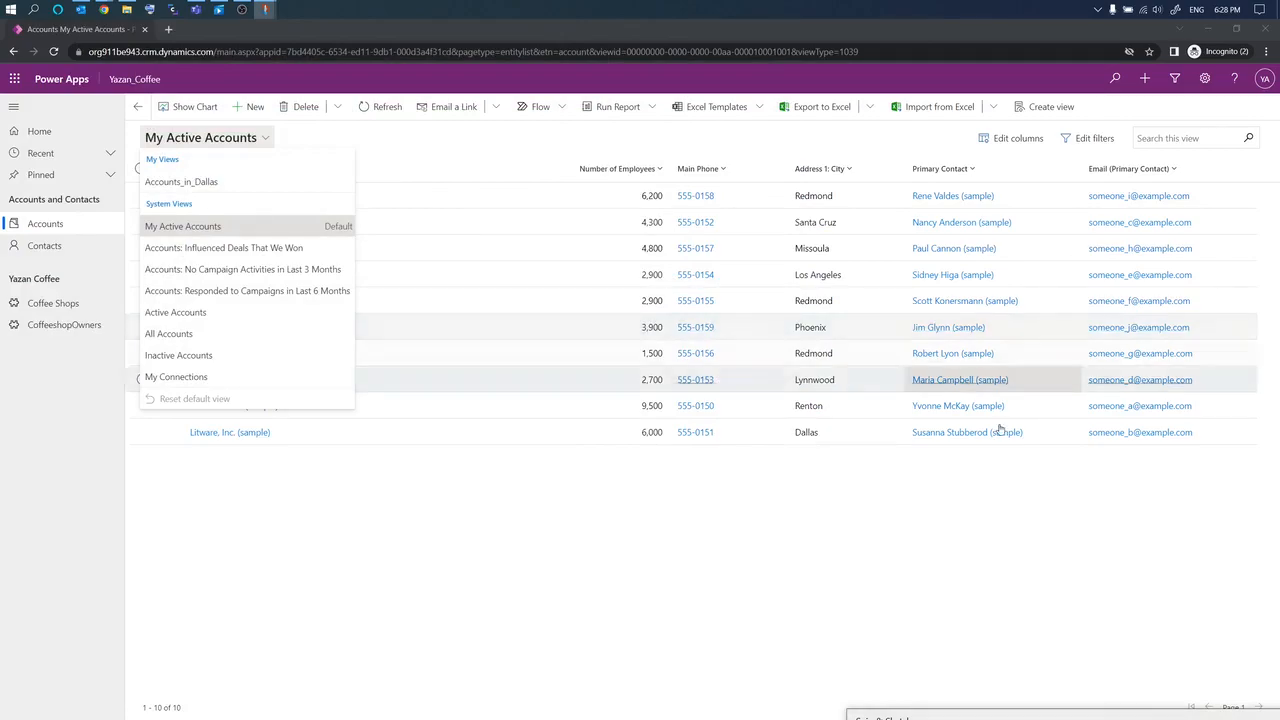
{"action": "left_click", "coordinate": [968, 495]}
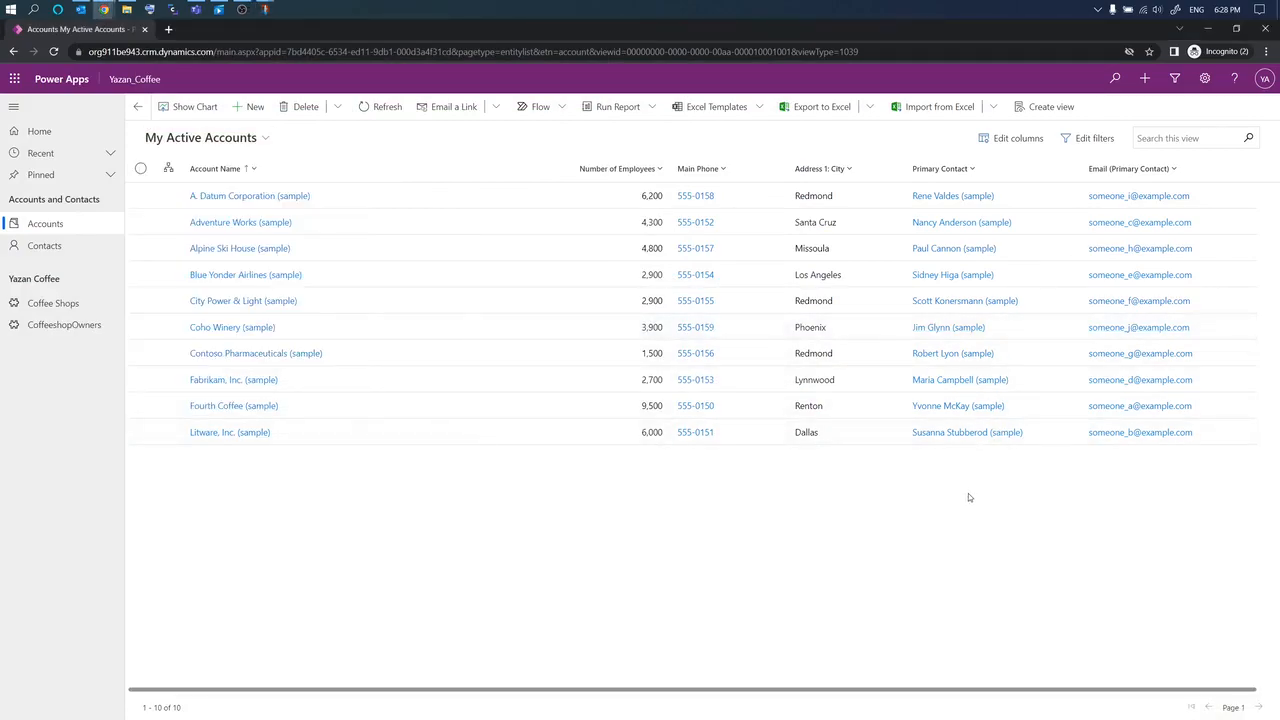
Step: Open and close Advanced Find for accounts, then minimize the browser to the desktop
{"action": "left_click", "coordinate": [1176, 80]}
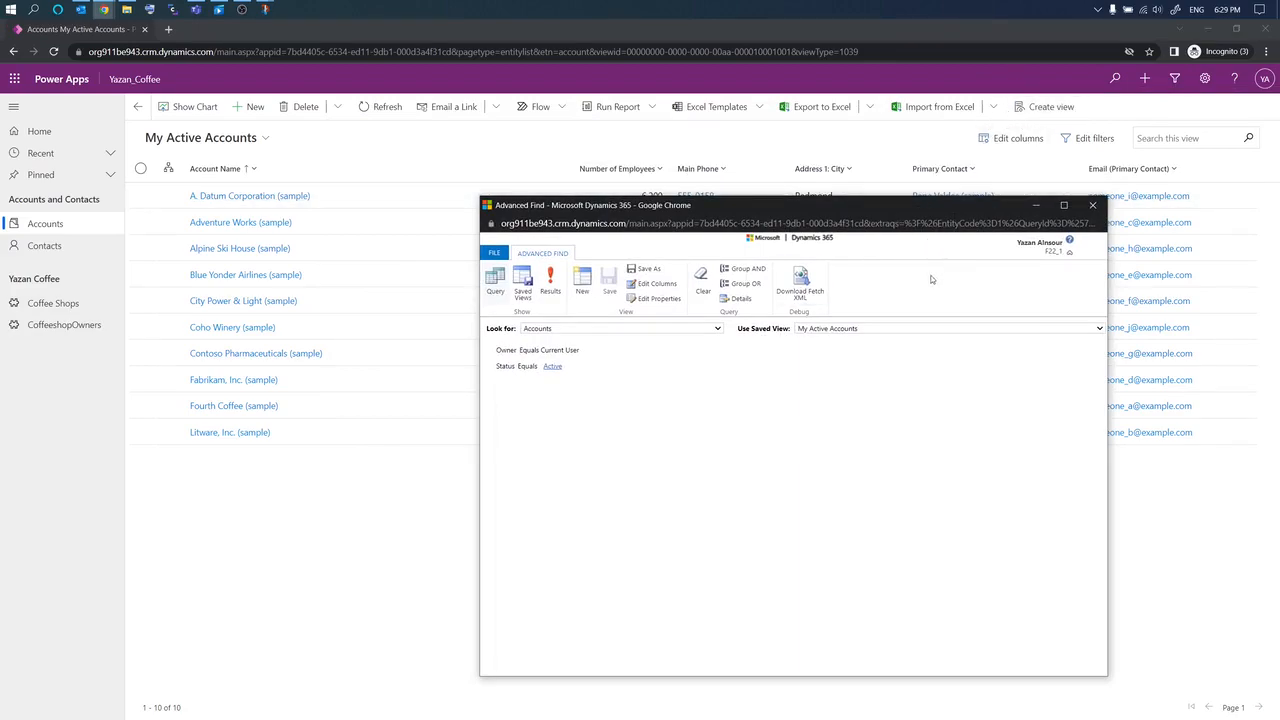
{"action": "left_click", "coordinate": [1099, 207]}
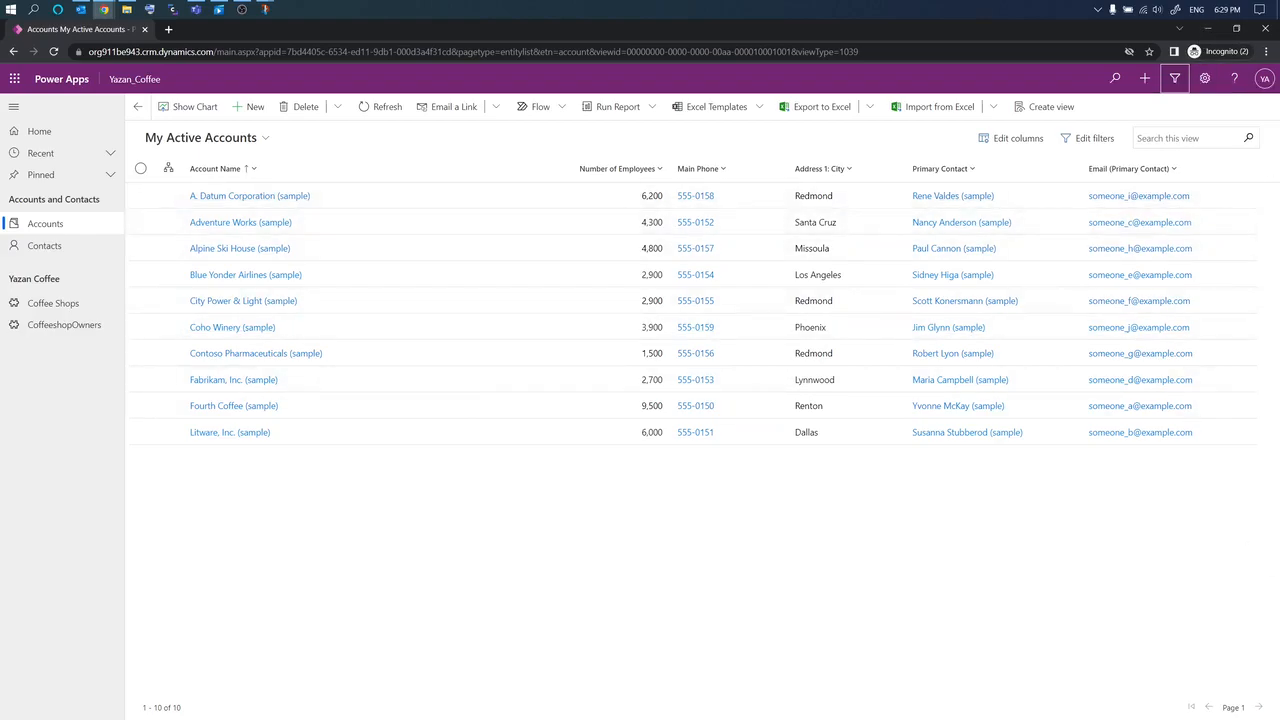
{"action": "left_click", "coordinate": [1205, 31]}
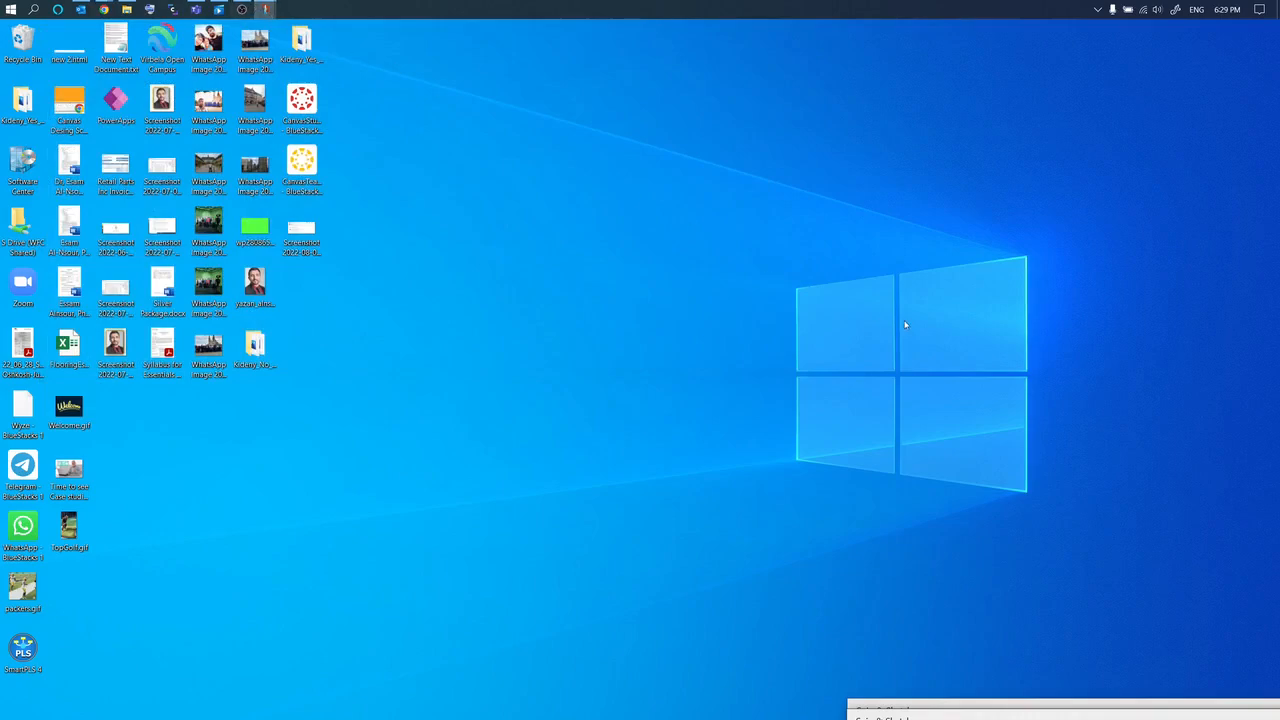
Step: Apply the Far, Far Away theme from Settings and close the Settings panel
{"action": "key", "text": "alt+Tab"}
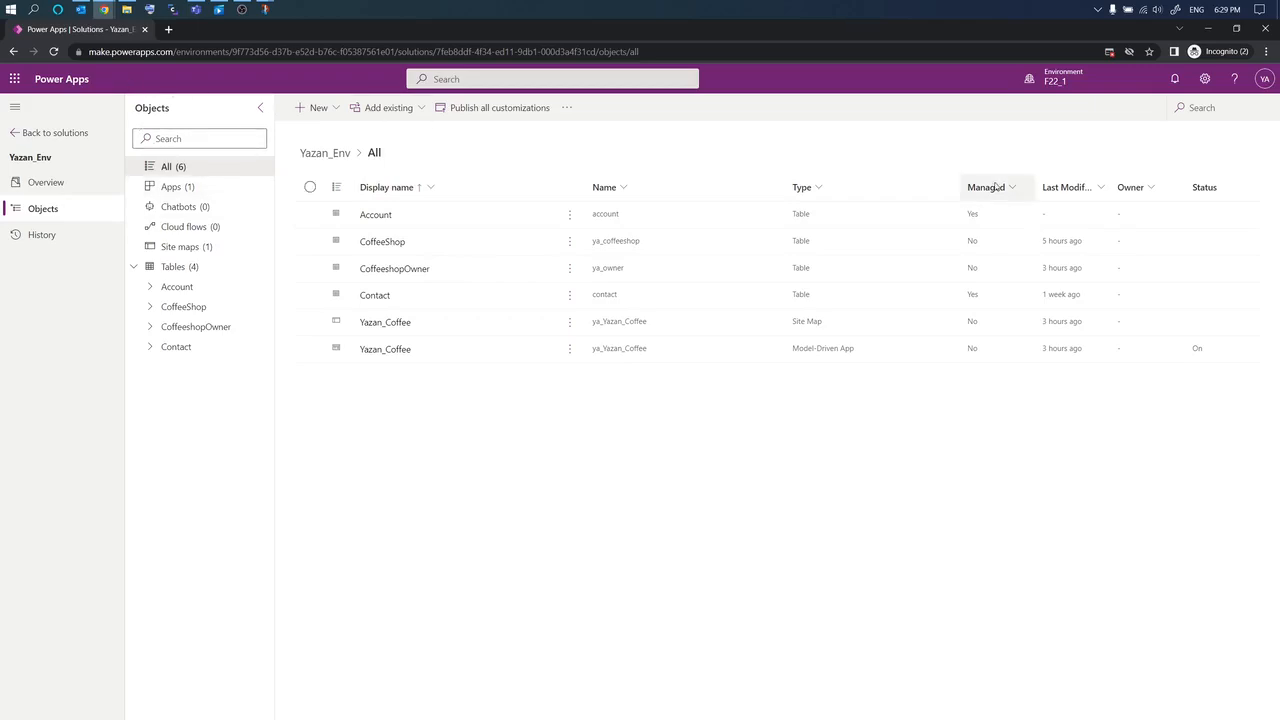
{"action": "left_click", "coordinate": [1213, 88]}
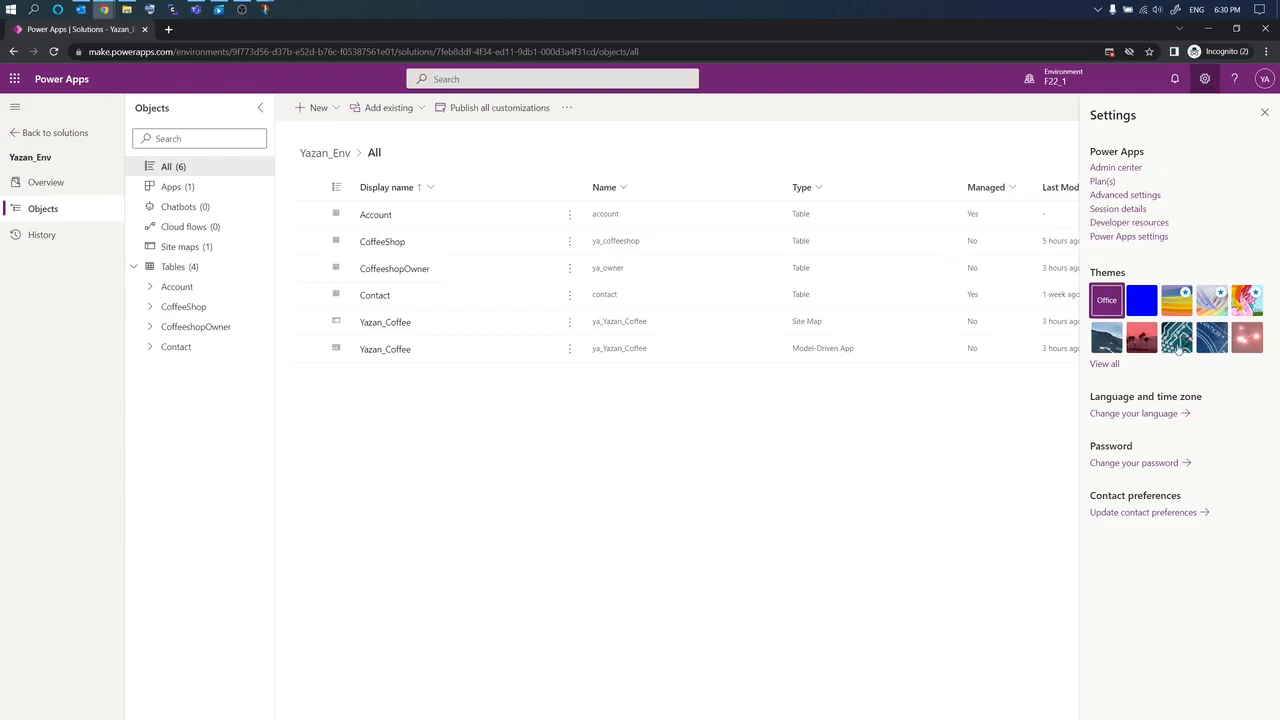
{"action": "left_click", "coordinate": [1244, 346]}
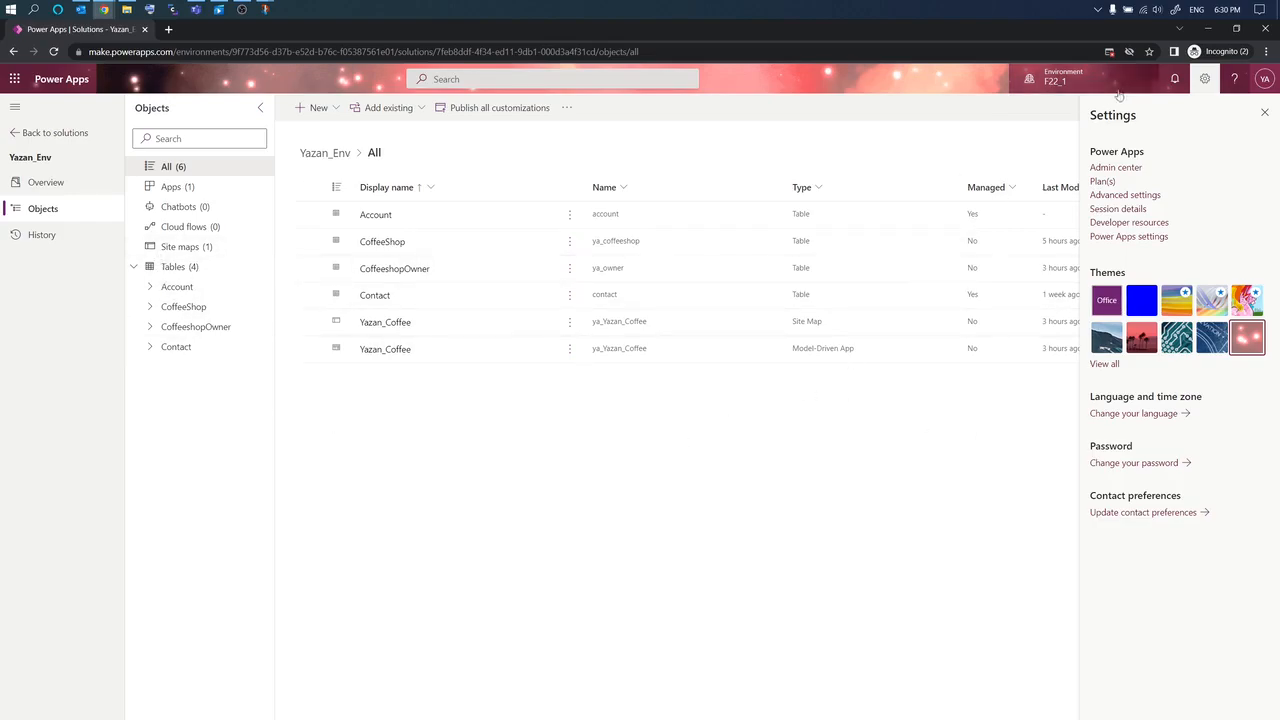
{"action": "left_click", "coordinate": [1266, 115]}
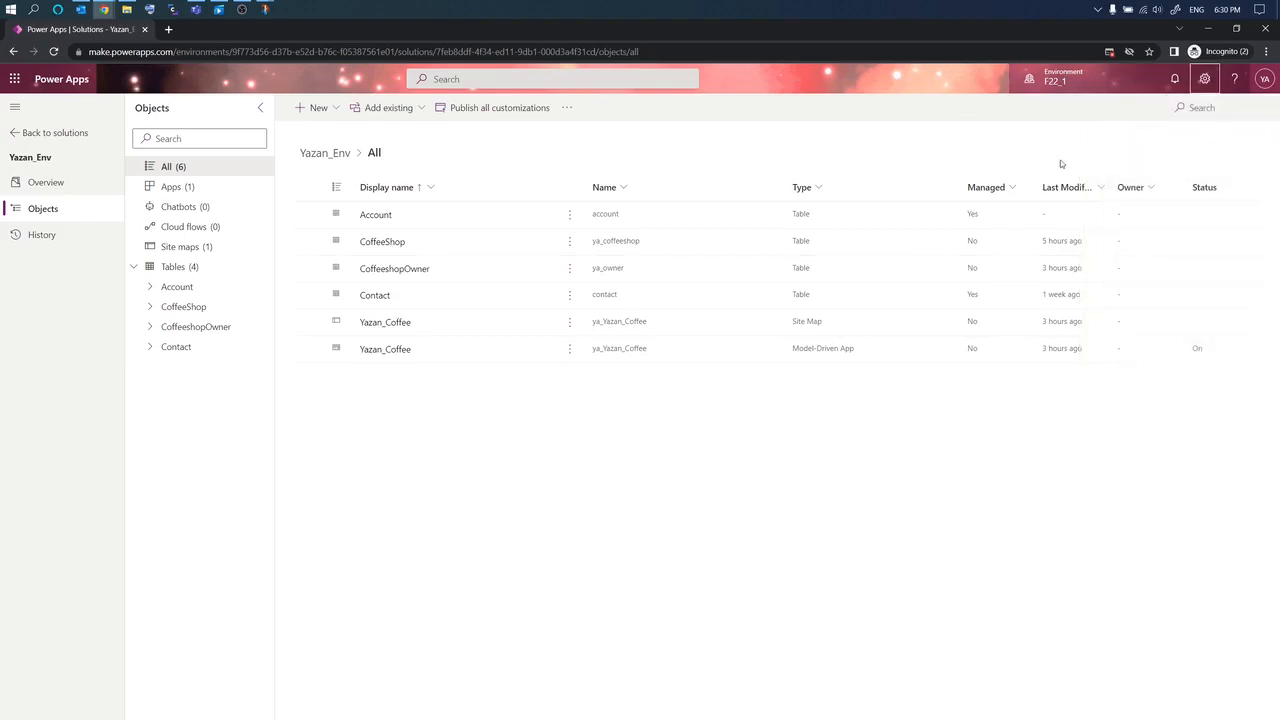